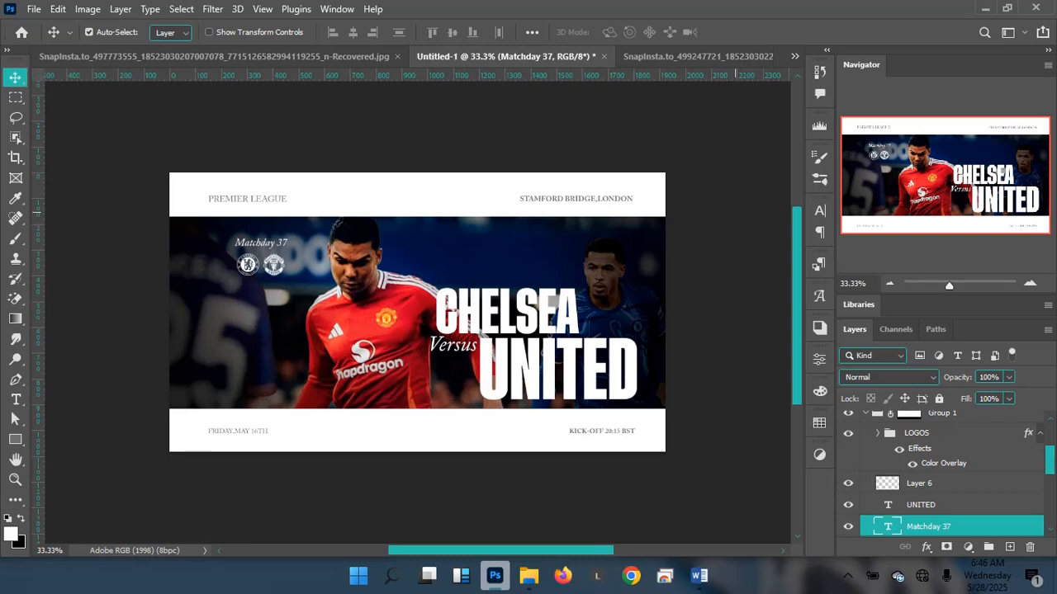
key(alt+[)
key(alt+[)
click(716, 183)
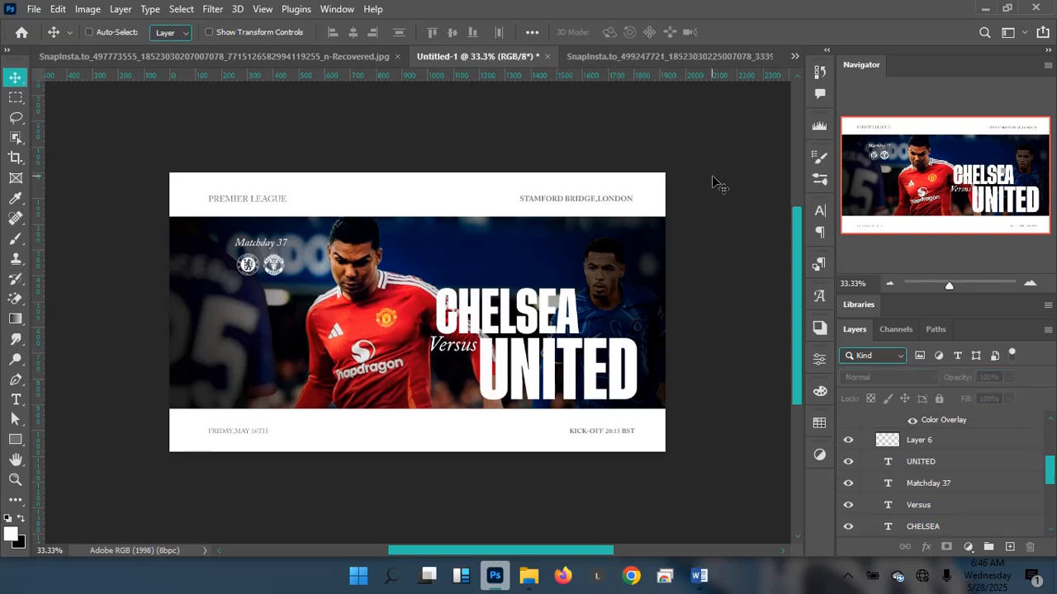
key(ctrl)
Create a new document from the Film & Video HDTV 1080p preset at 300 pixels/inch with the Adobe RGB (1998) color profile
click(34, 9)
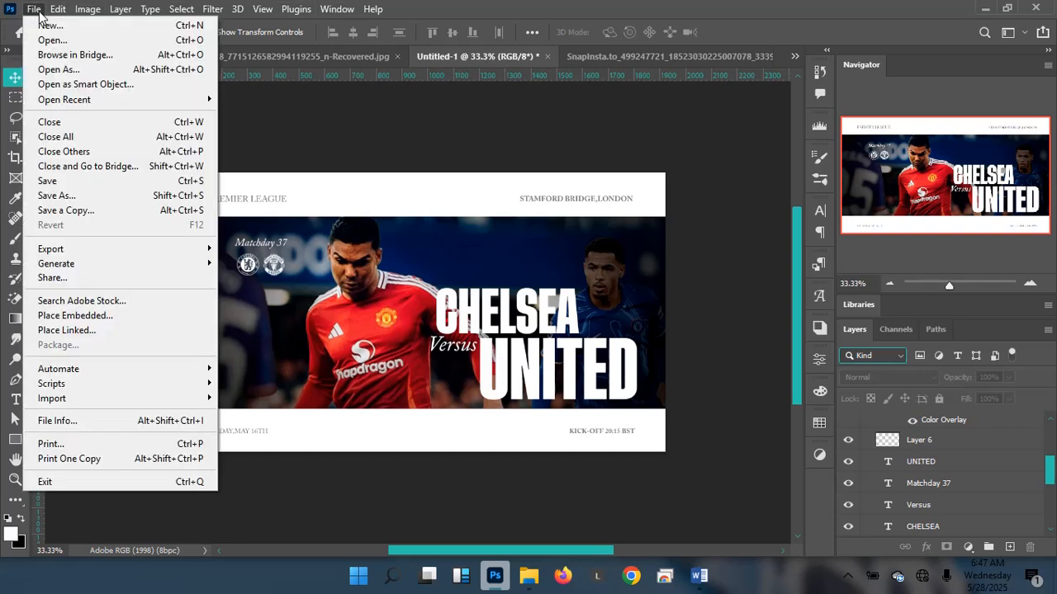
click(43, 25)
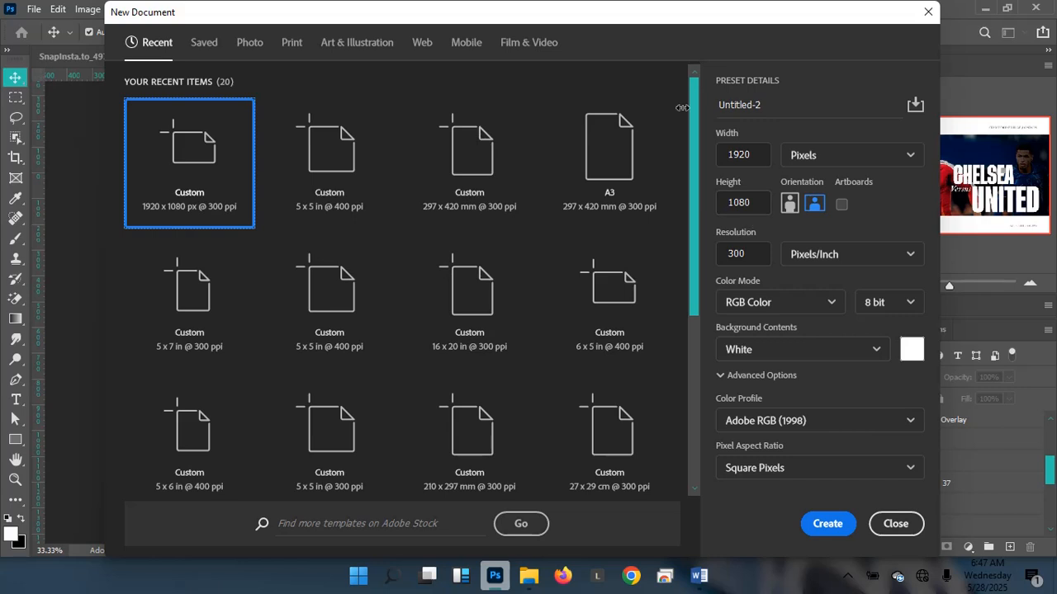
click(529, 45)
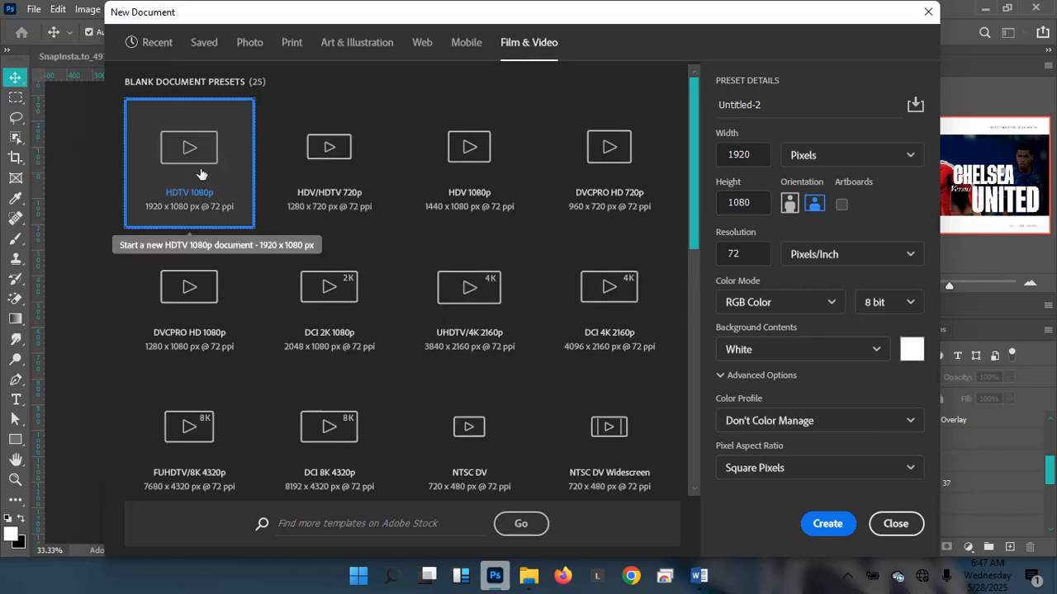
drag(747, 253, 720, 255)
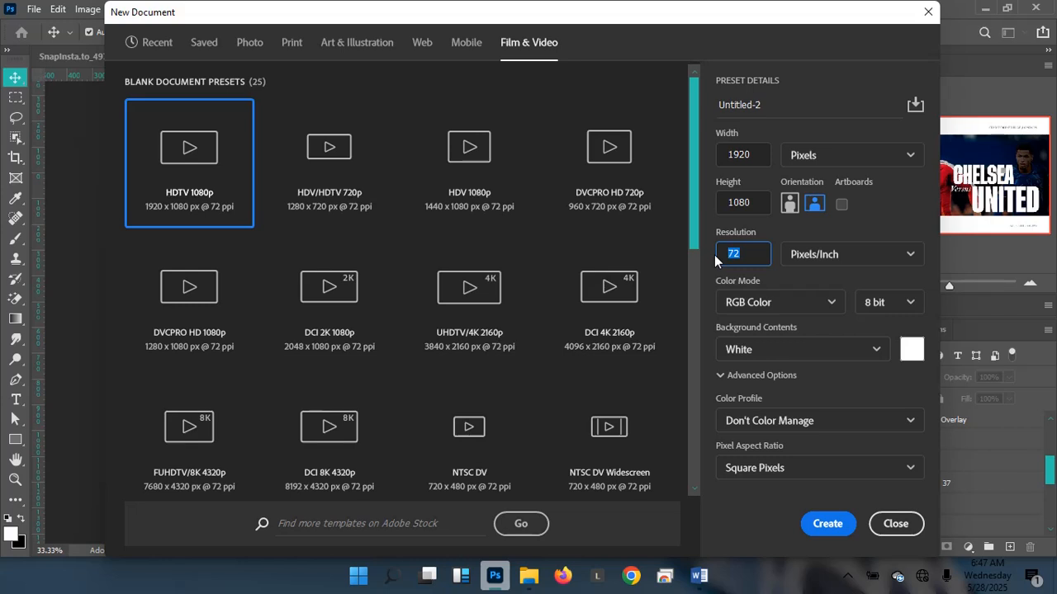
text(300)
click(882, 429)
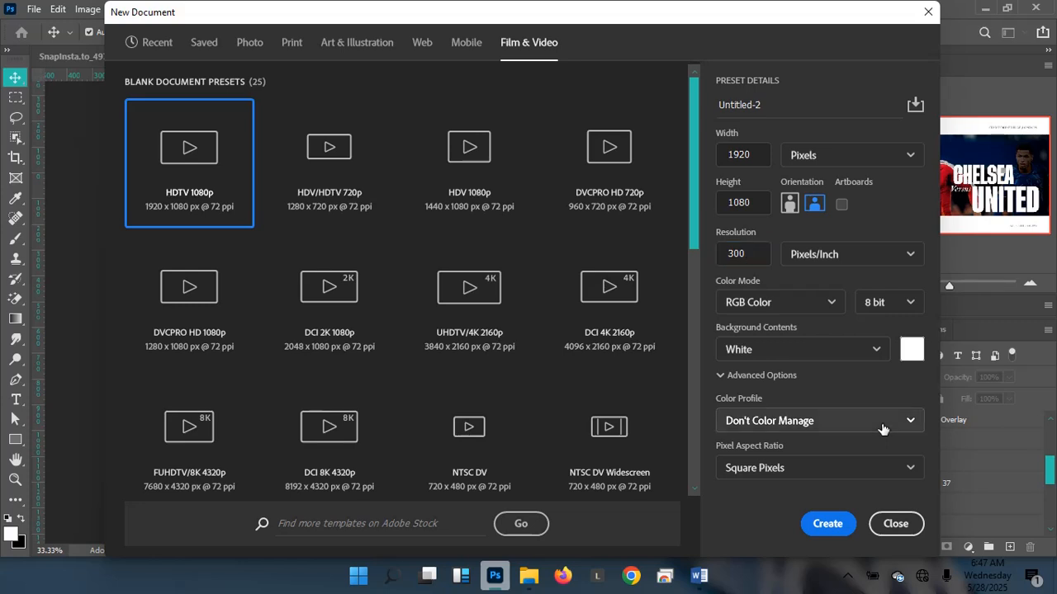
click(882, 428)
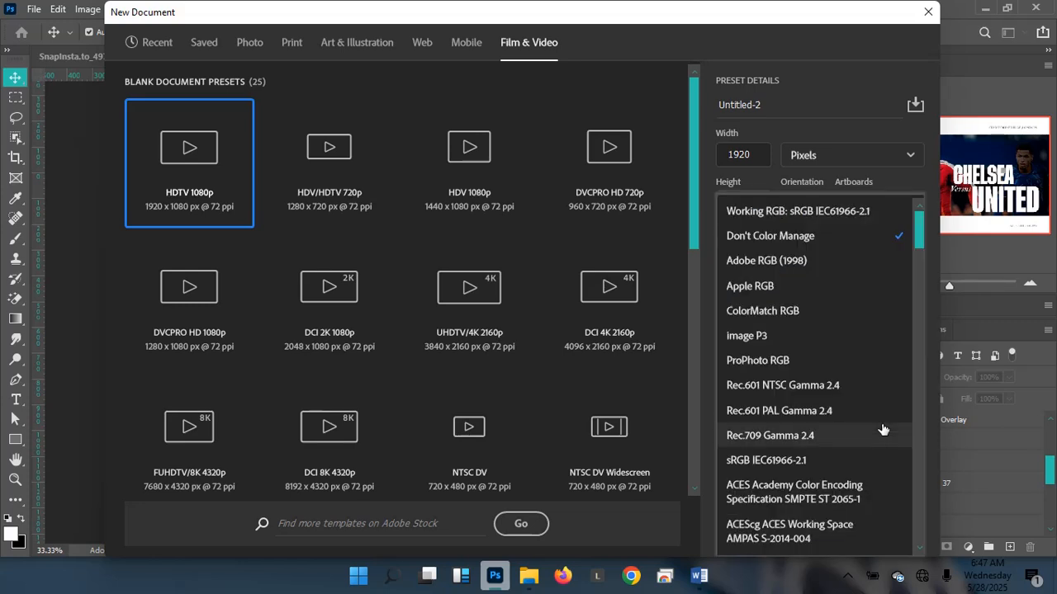
click(776, 262)
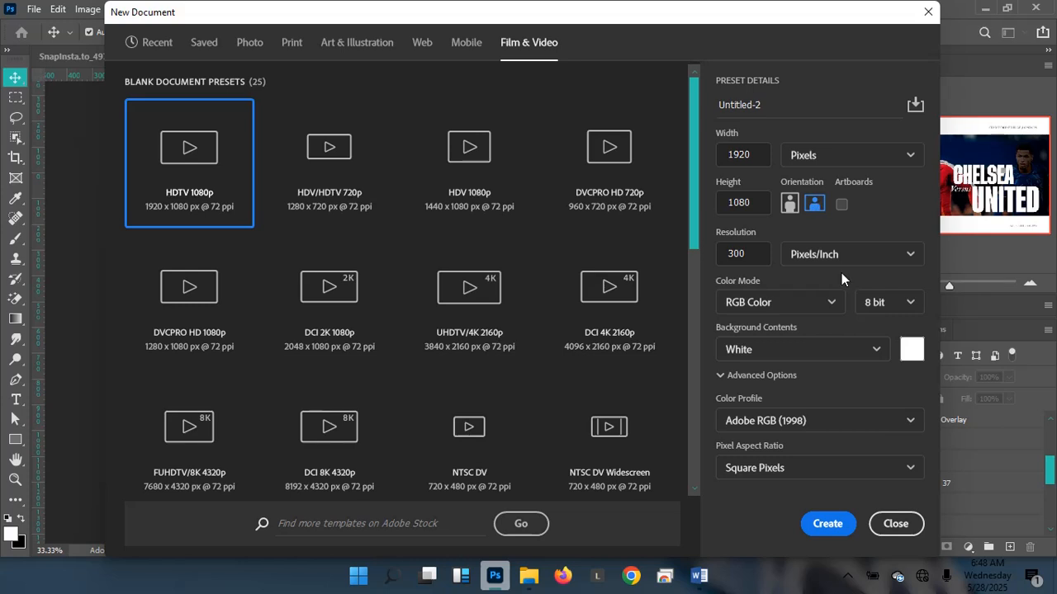
click(828, 523)
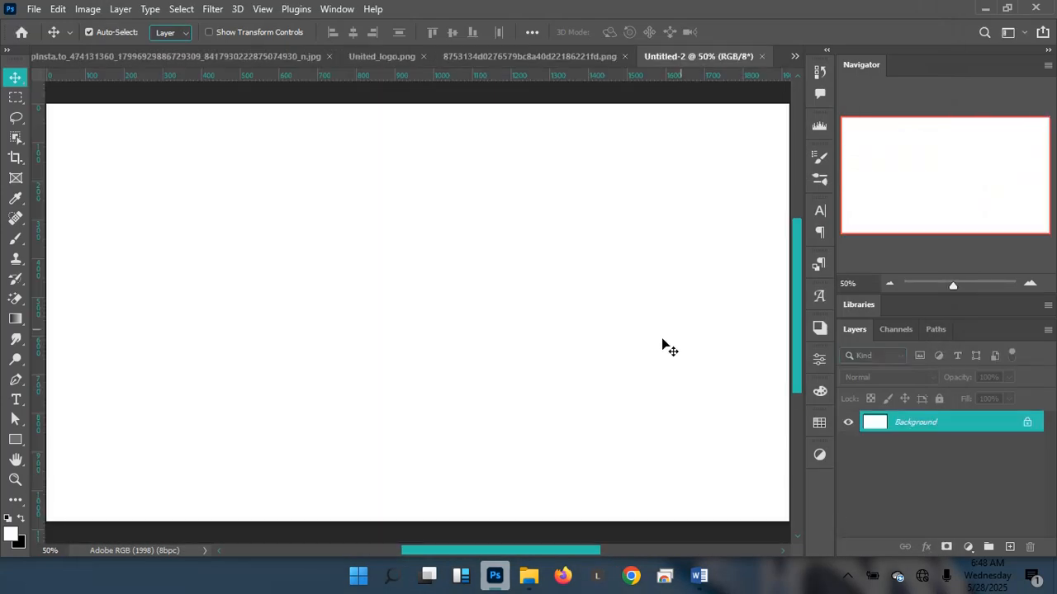
Draw a black rectangle about 2144 × 739 px across the middle of the canvas, extending past both side edges
key(ctrl+minus)
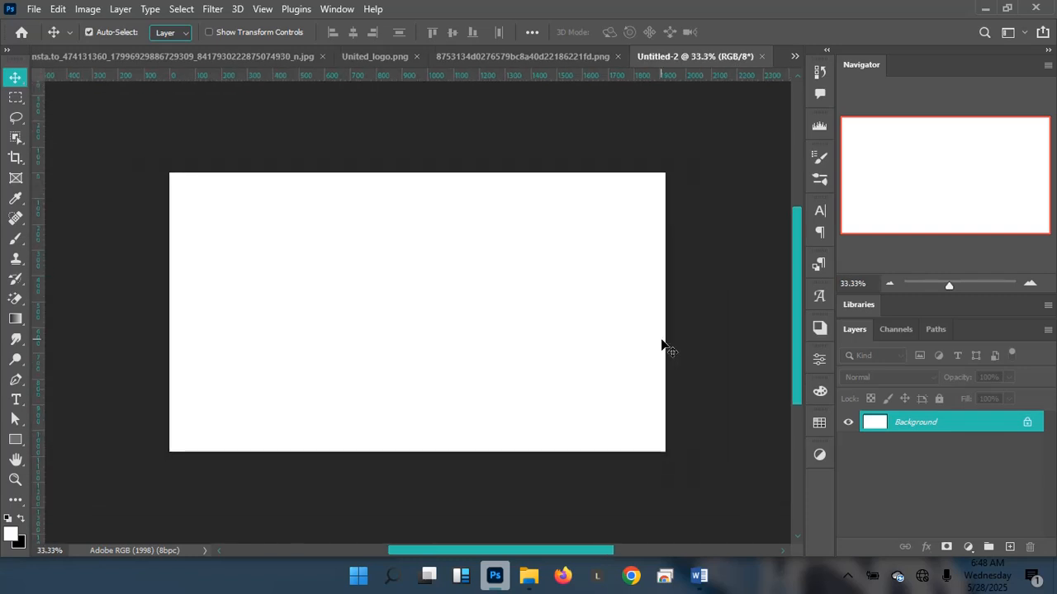
key(u)
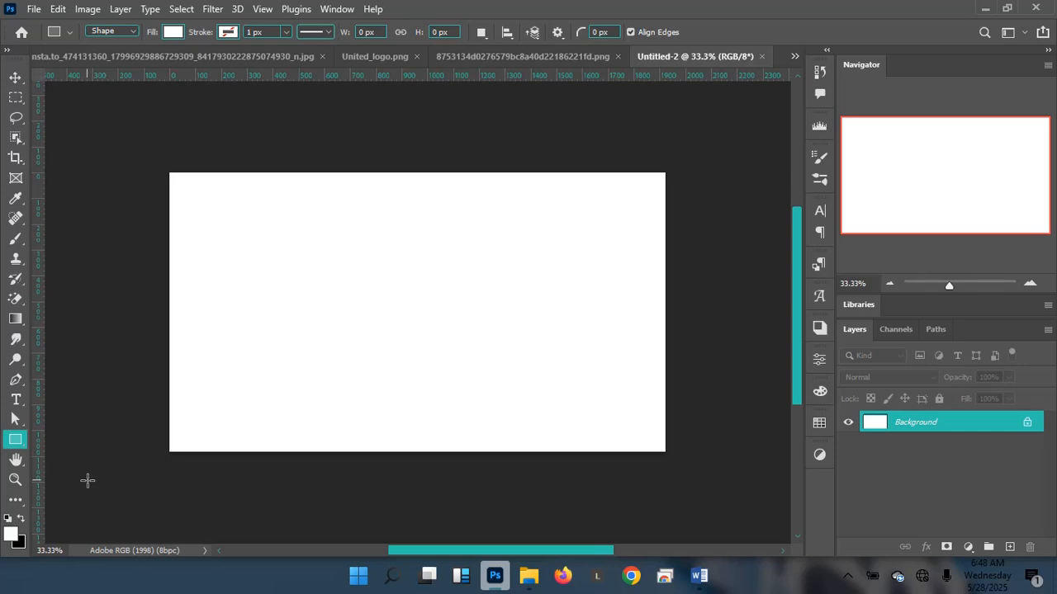
key(x)
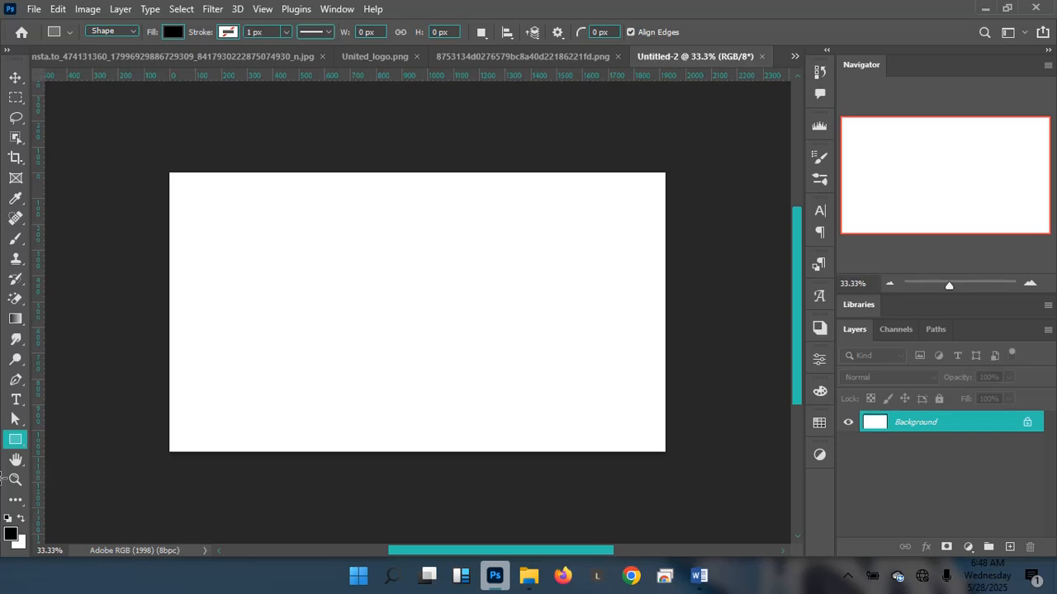
click(20, 519)
click(20, 518)
click(20, 518)
click(20, 518)
right_click(17, 442)
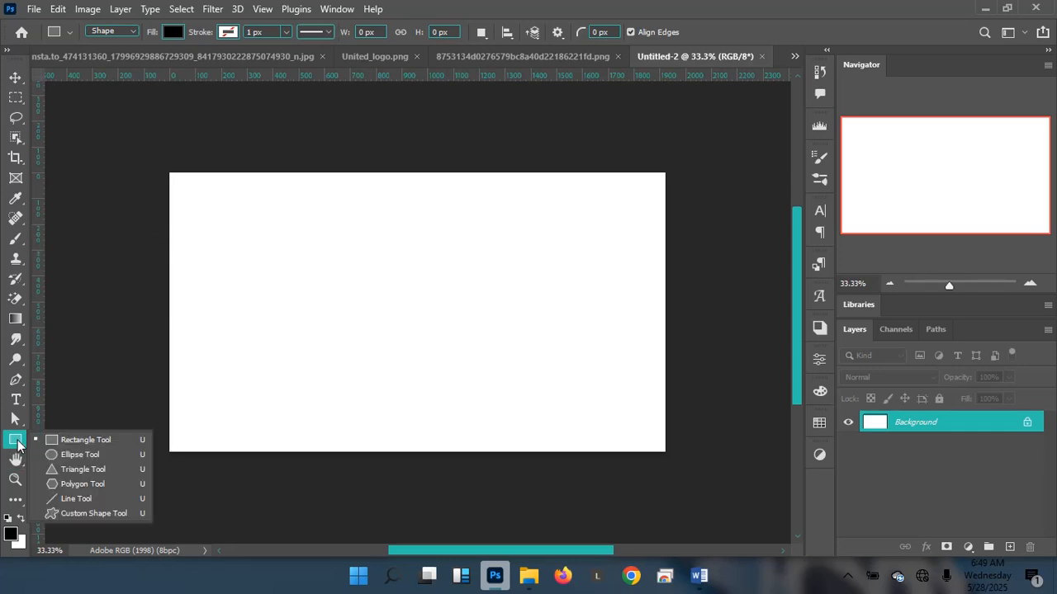
click(125, 442)
drag(145, 221, 698, 413)
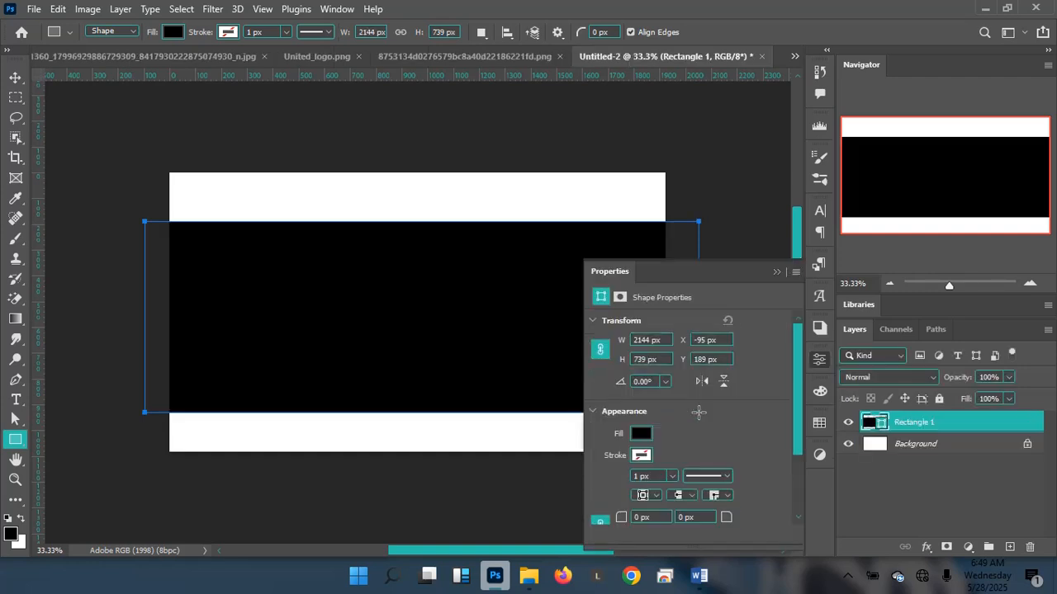
click(777, 273)
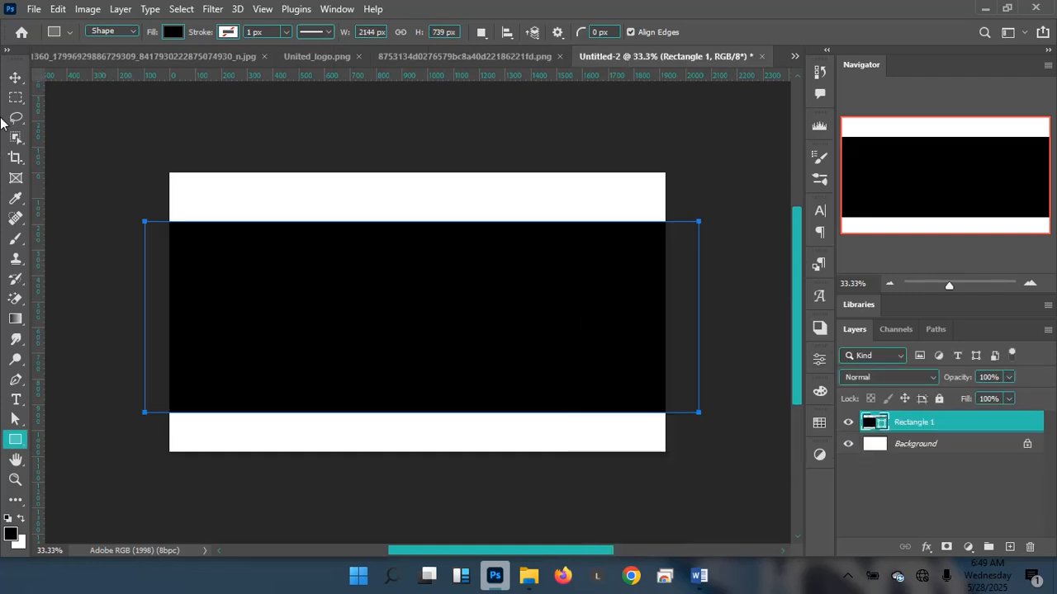
Raise the black rectangle's upper edge slightly with Free Transform, scaling its height to about 102%
click(16, 79)
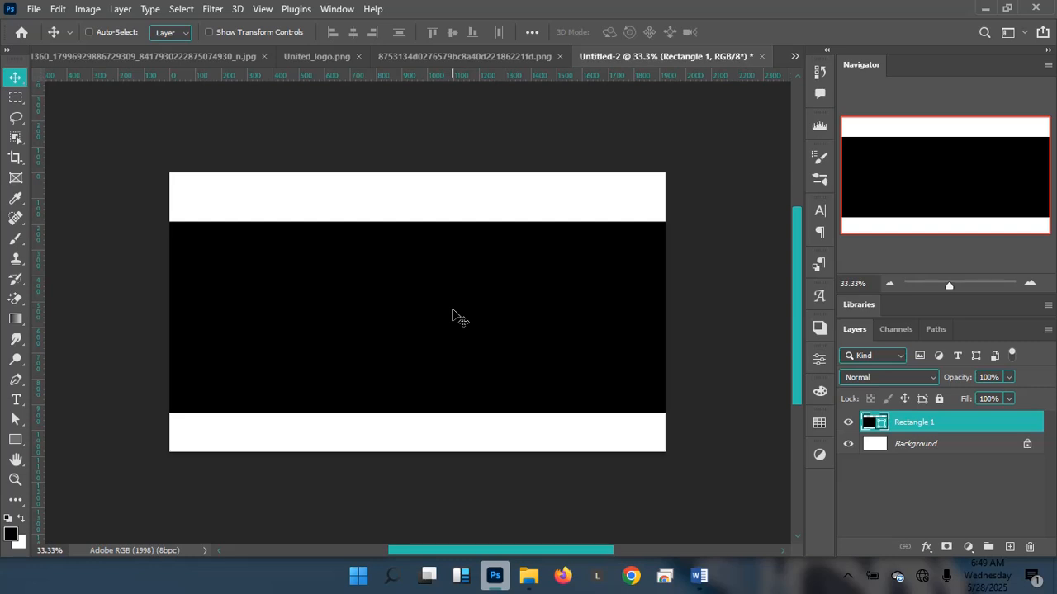
key(ctrl+t)
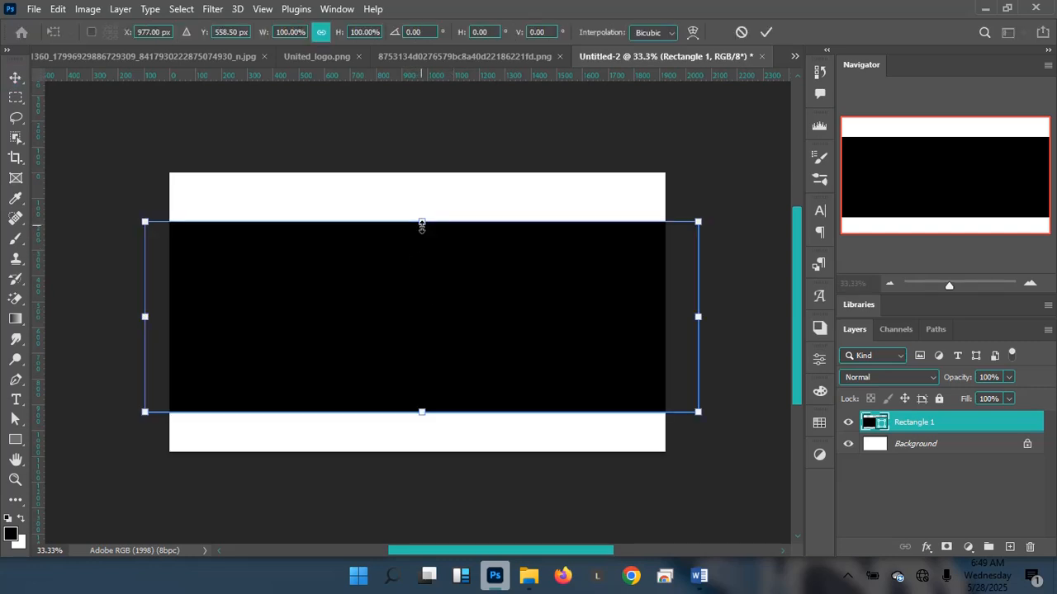
drag(421, 223, 422, 218)
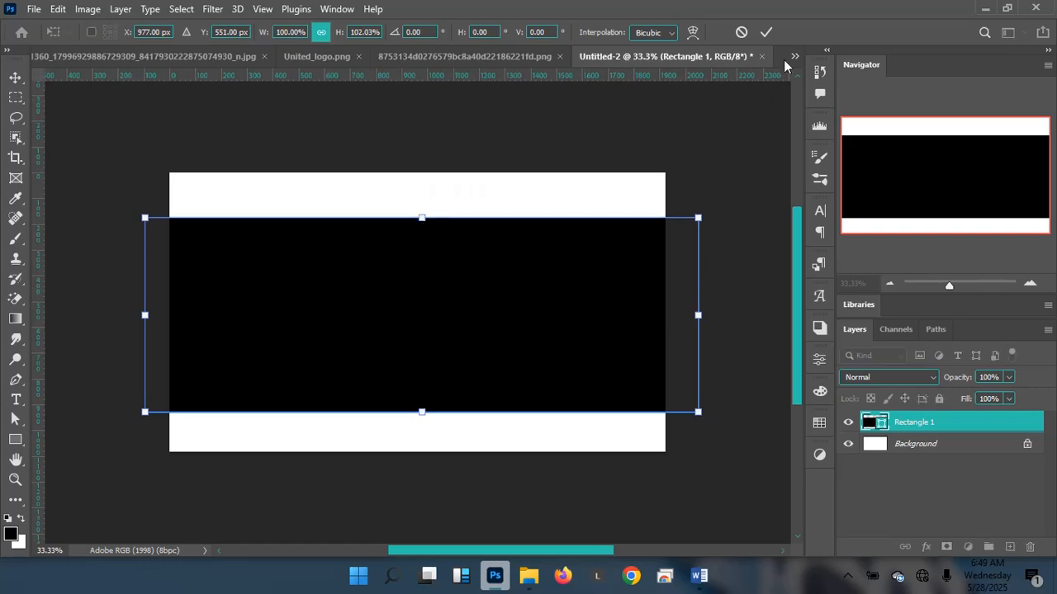
click(766, 33)
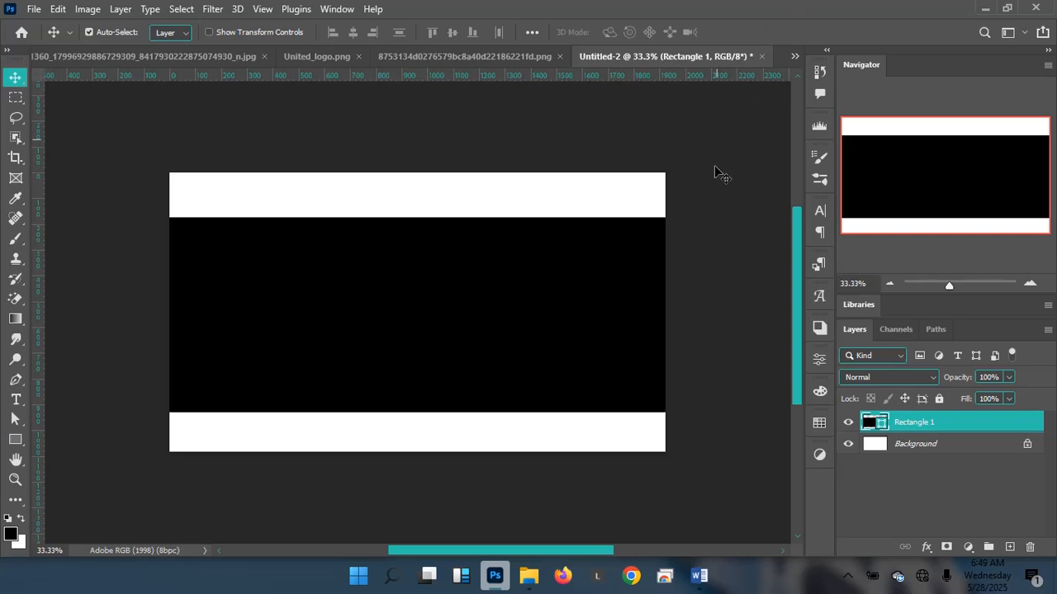
Center the black rectangle vertically against the whole canvas and clear the selection
key(ctrl)
key(ctrl+a)
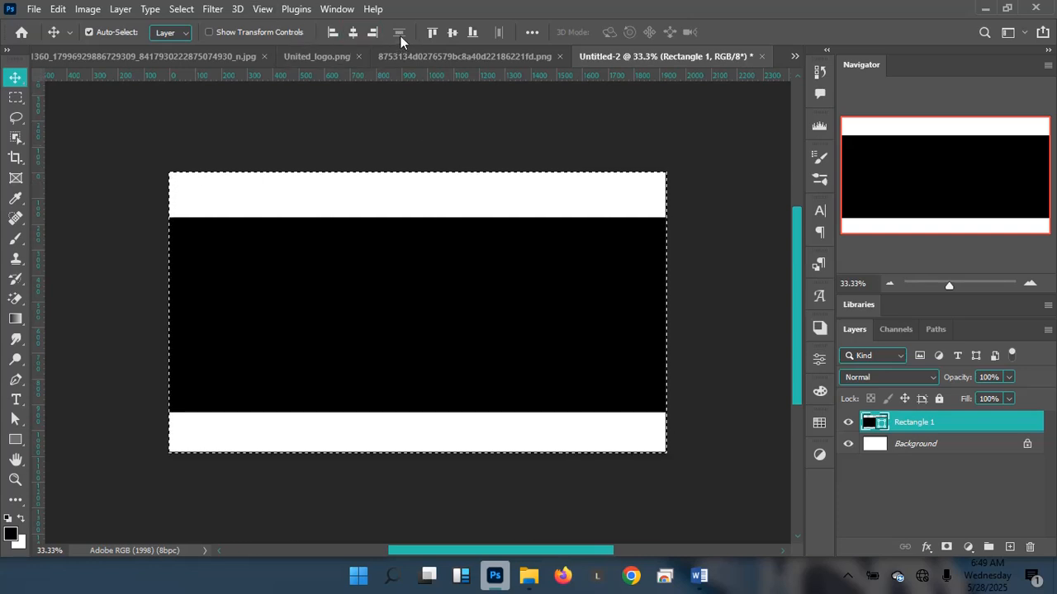
click(452, 34)
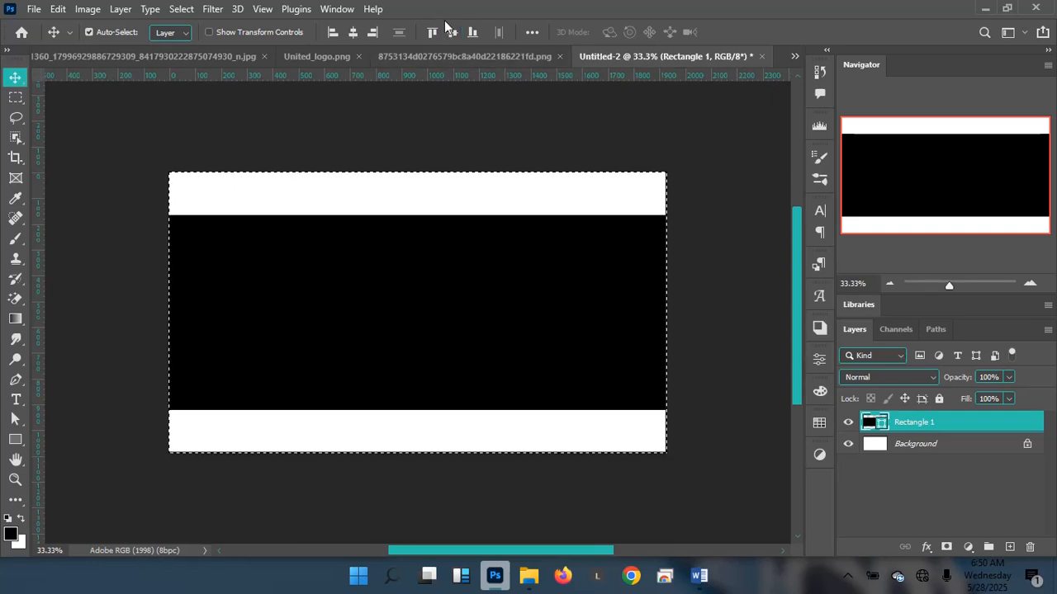
click(450, 33)
click(452, 33)
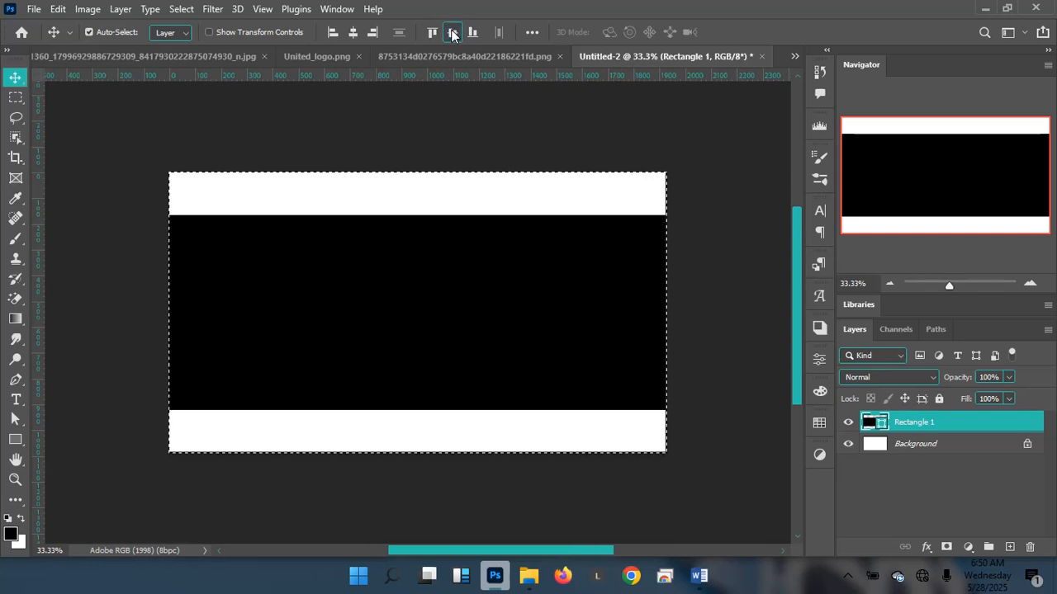
click(452, 33)
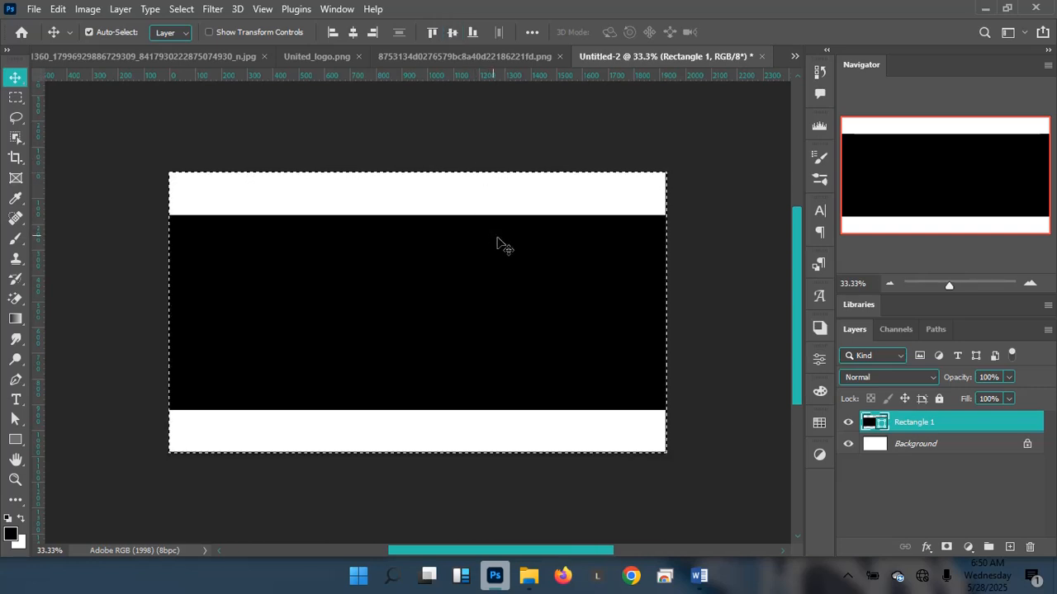
key(ctrl+d)
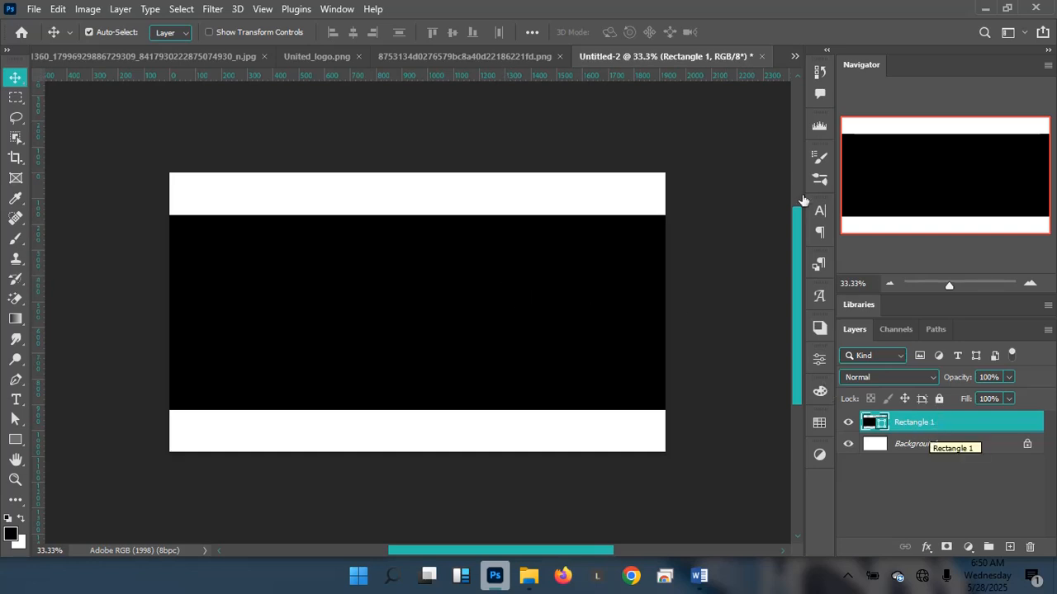
Switch to the blue-kit player photo and undo the layer mask that cuts the player out
click(792, 58)
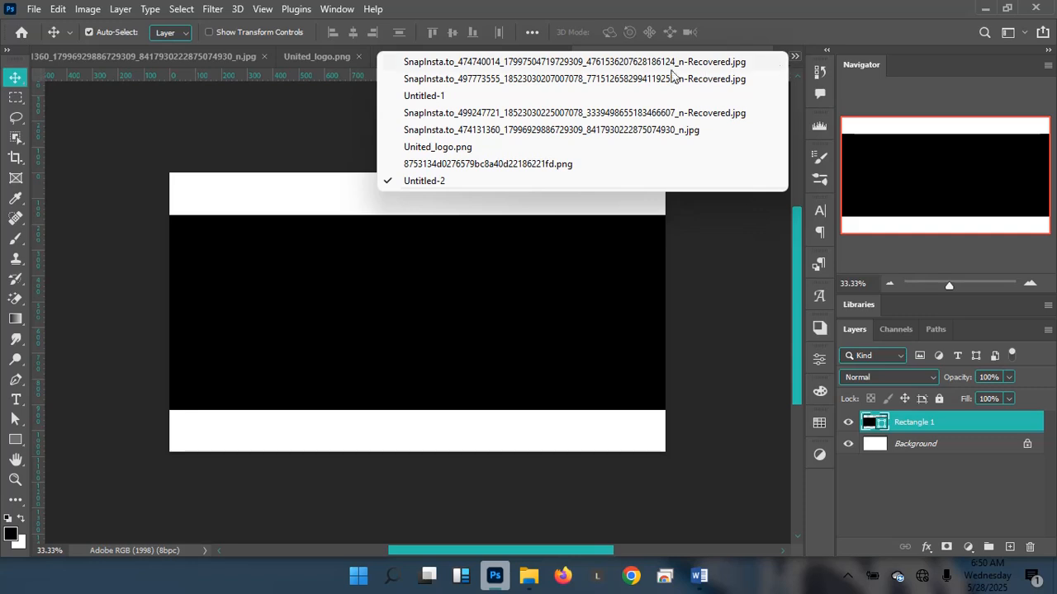
click(626, 58)
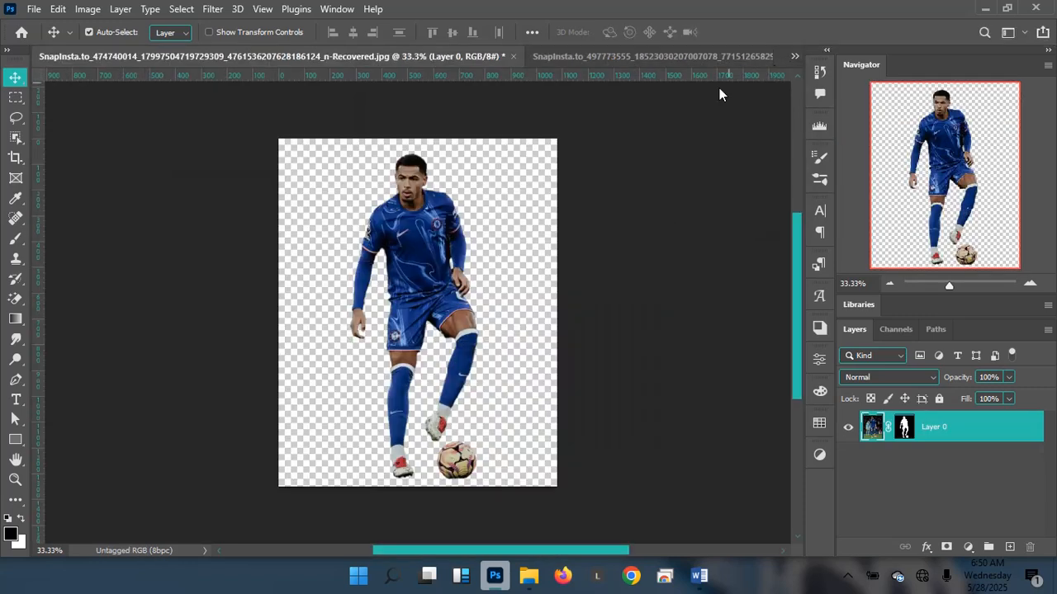
key(ctrl+z)
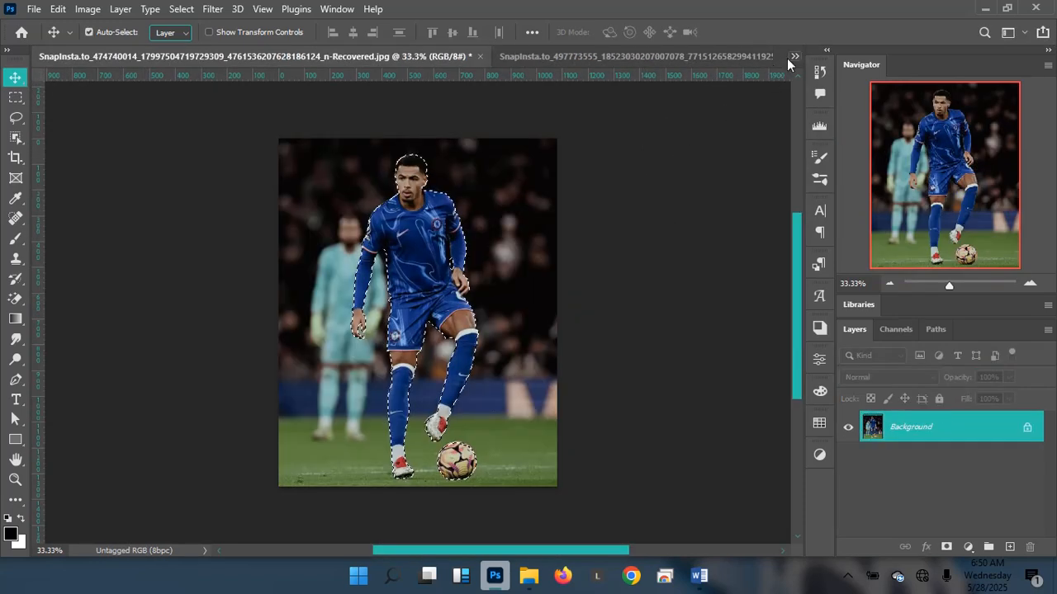
Switch to the red-kit player photo, undoing its cut-out layer mask and clearing the selection
click(792, 56)
click(571, 78)
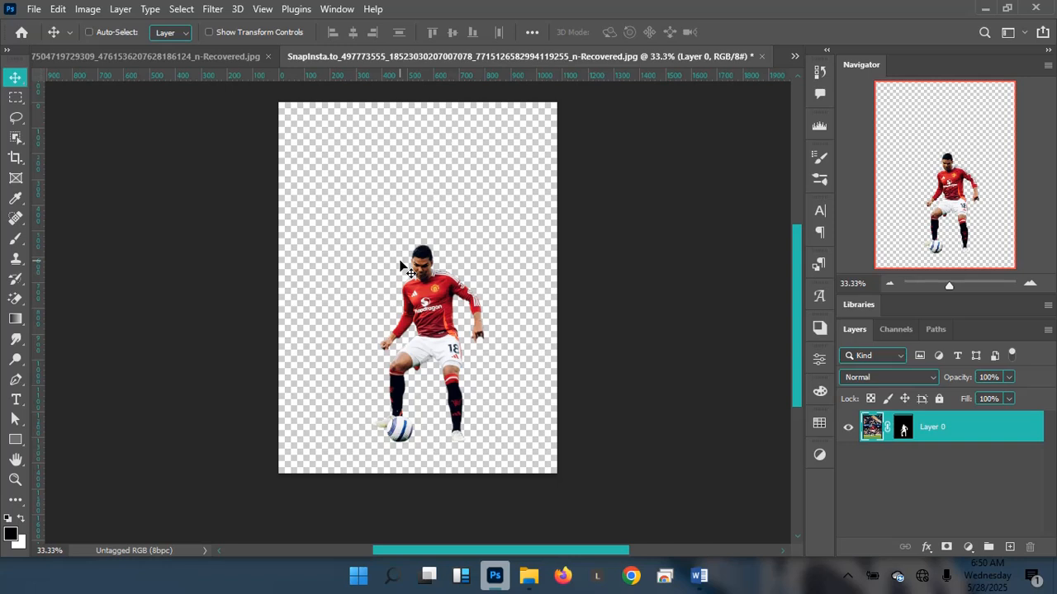
key(ctrl+z)
key(ctrl)
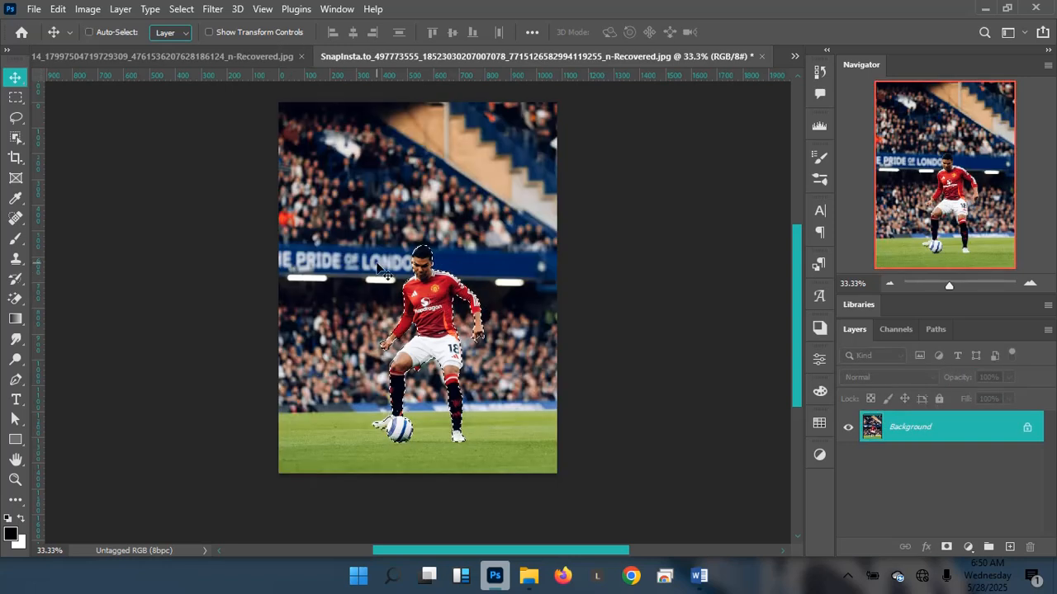
key(ctrl+d)
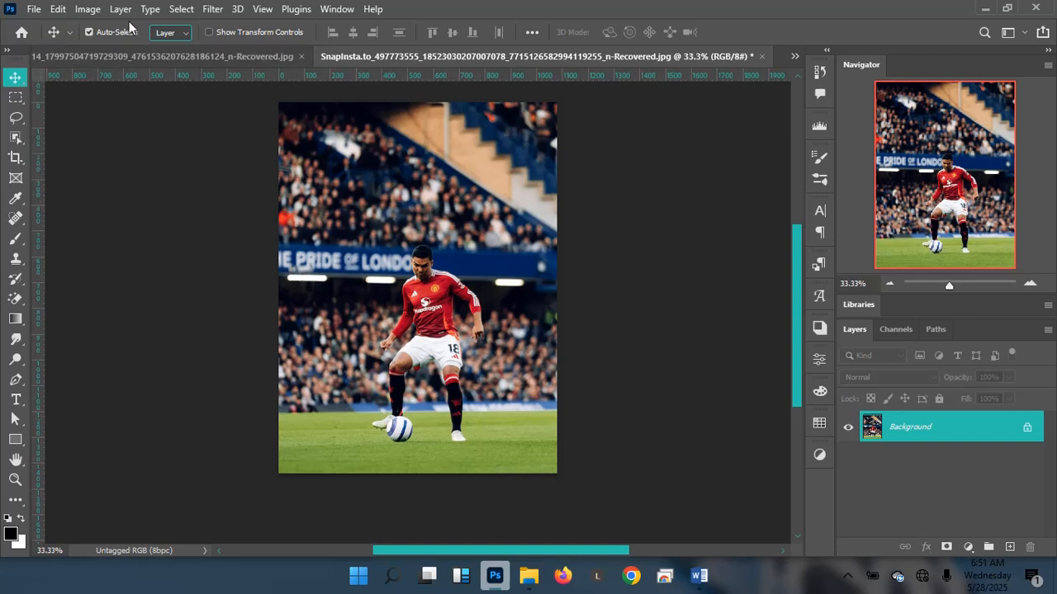
Load the saved CASE selection around the red-kit player and turn it into a layer mask on the photo
click(182, 10)
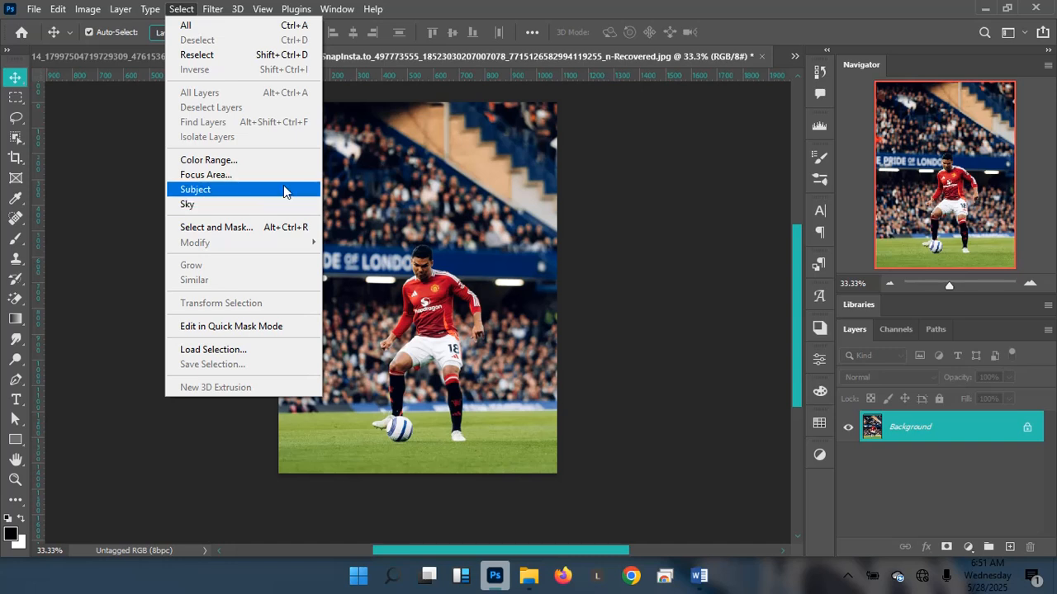
click(584, 7)
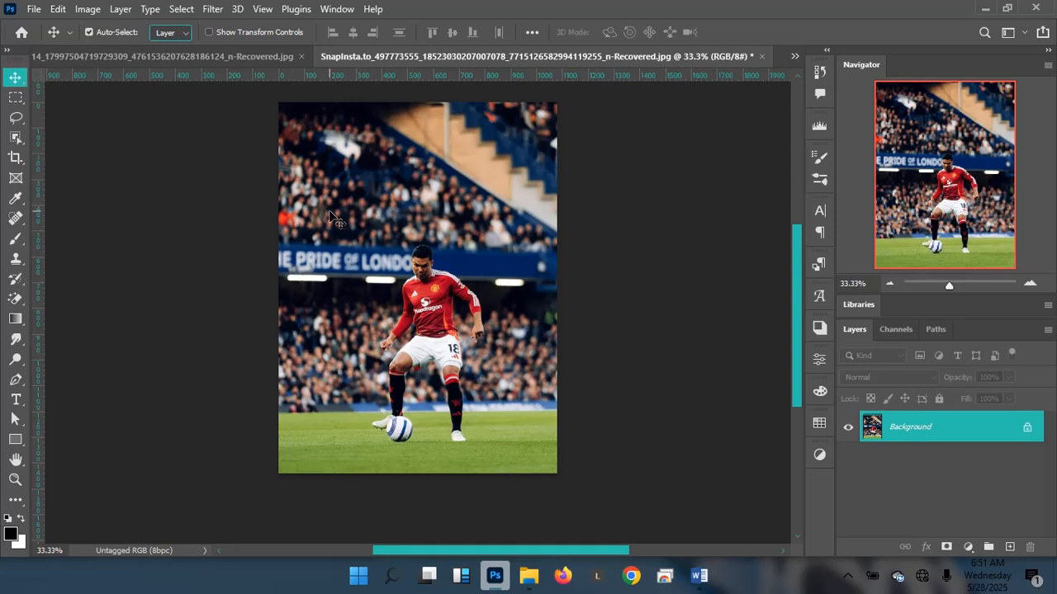
click(182, 9)
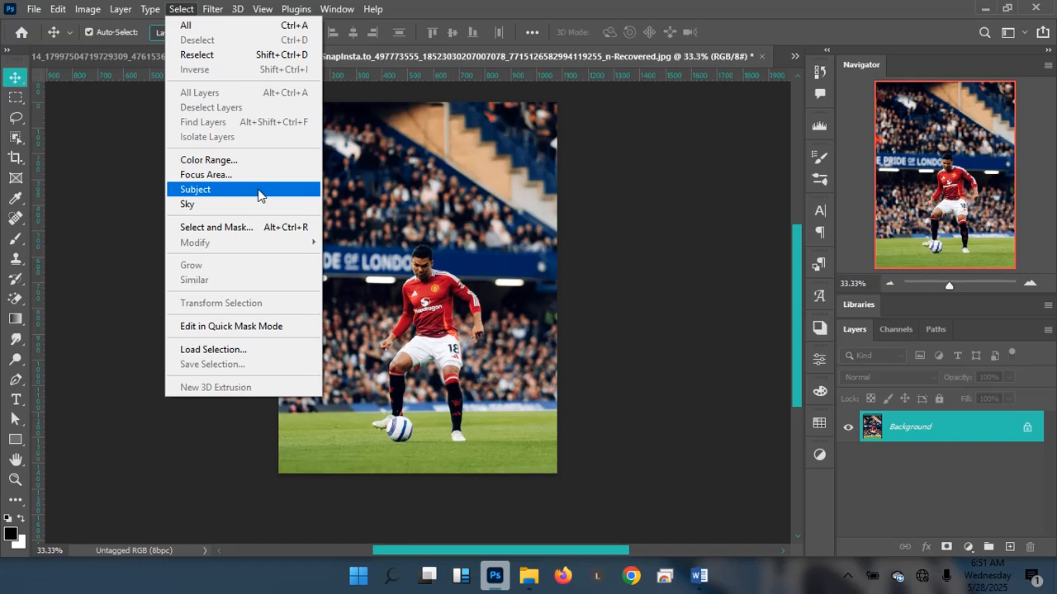
click(224, 348)
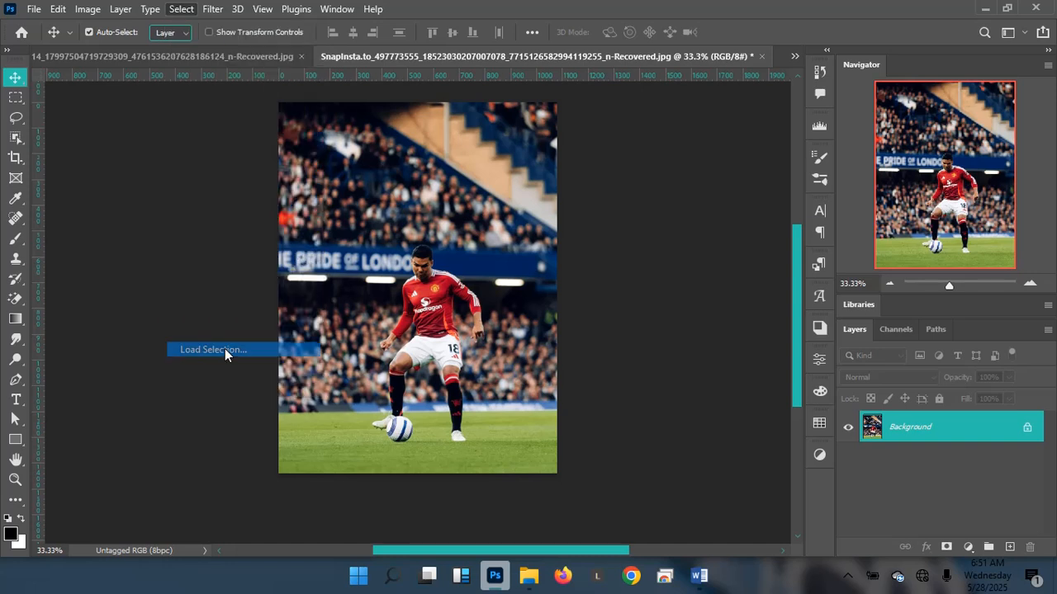
click(526, 159)
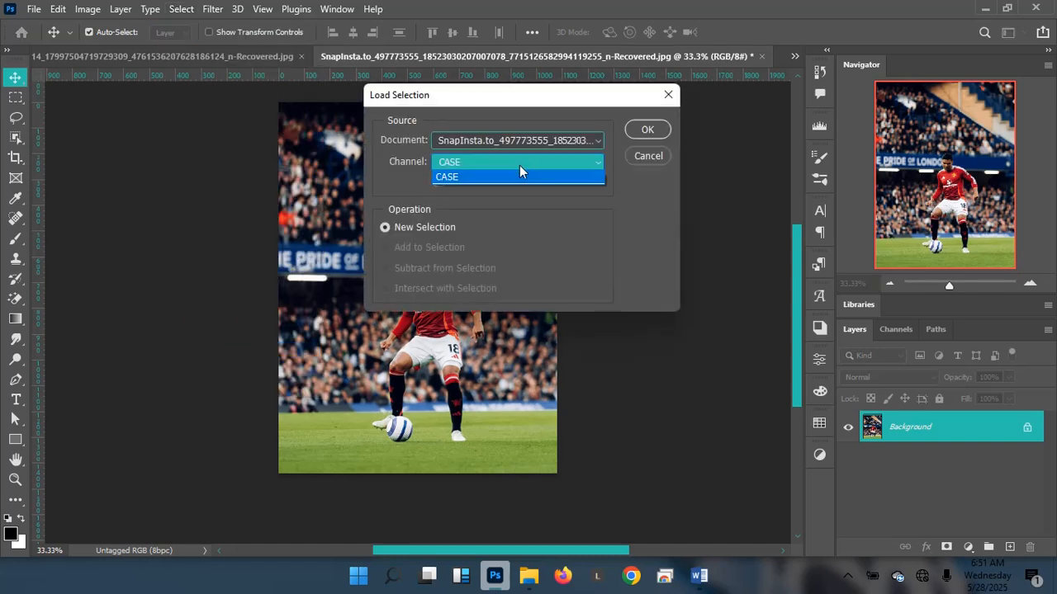
click(487, 177)
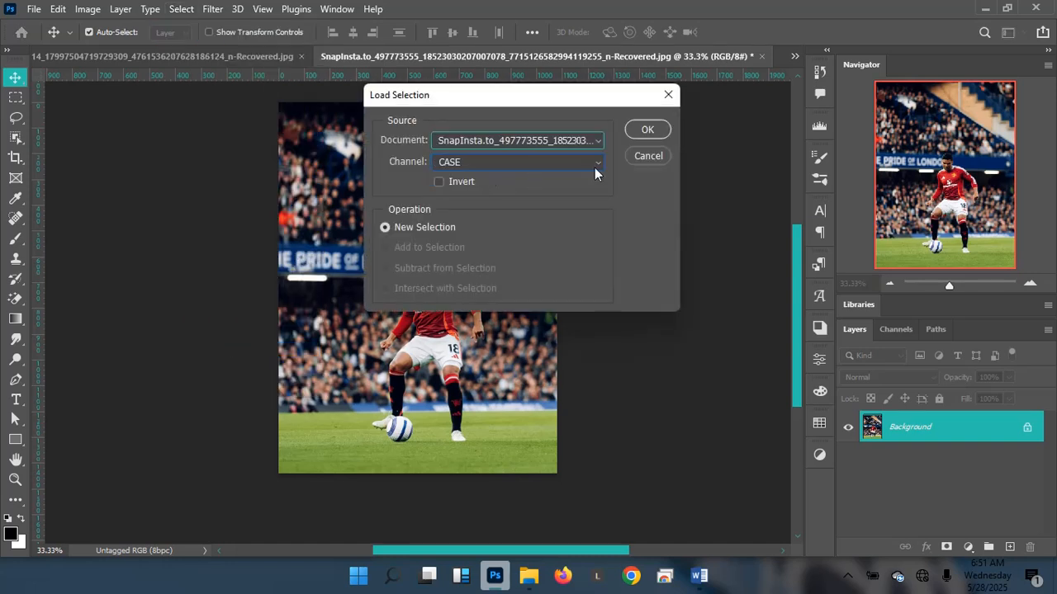
click(645, 131)
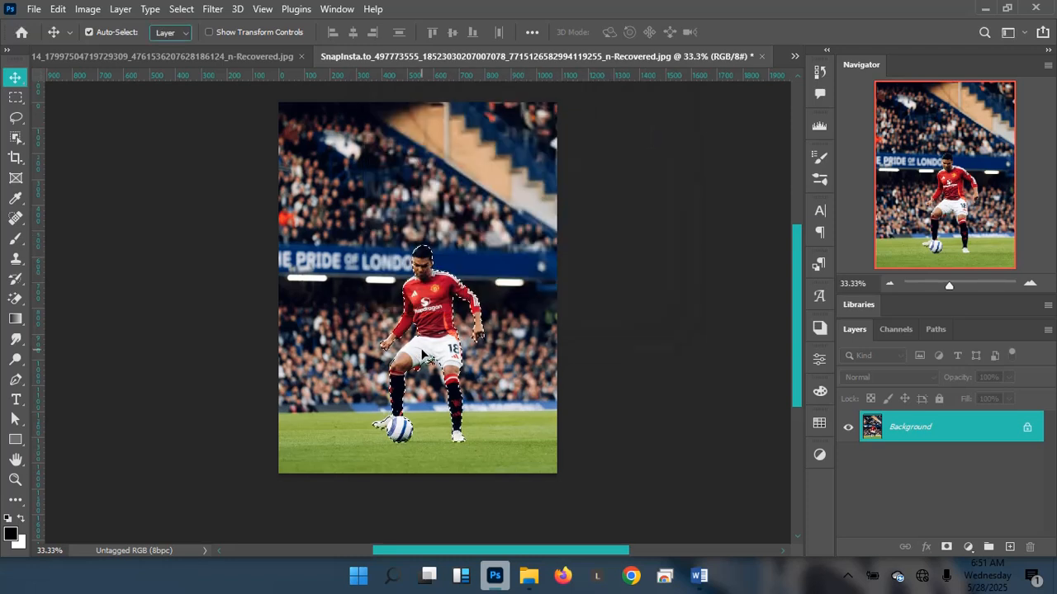
click(947, 548)
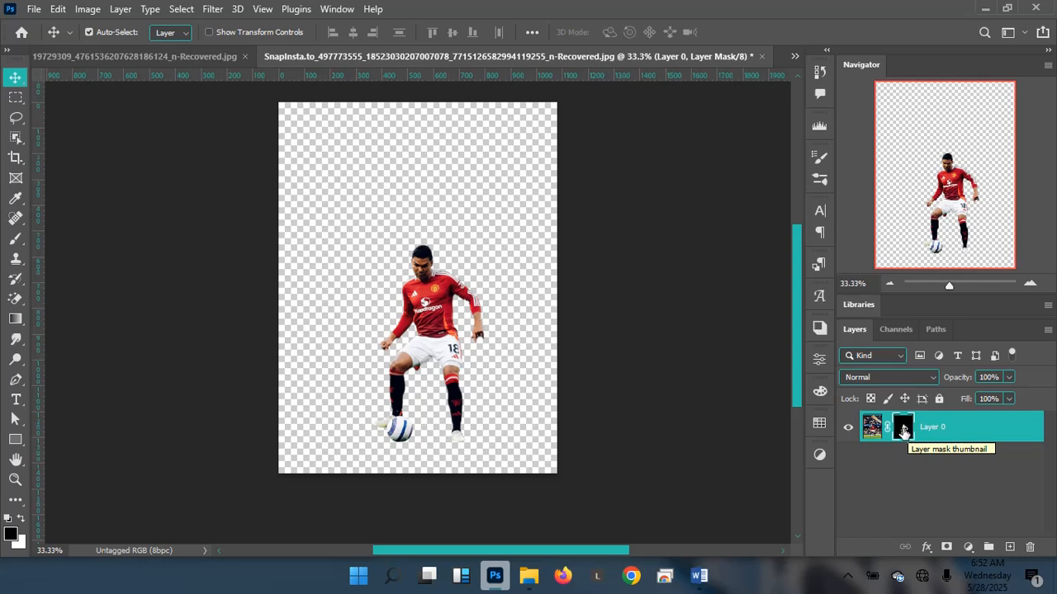
Copy the masked red-kit player layer and paste it into the Untitled-2 document above the black rectangle
click(971, 428)
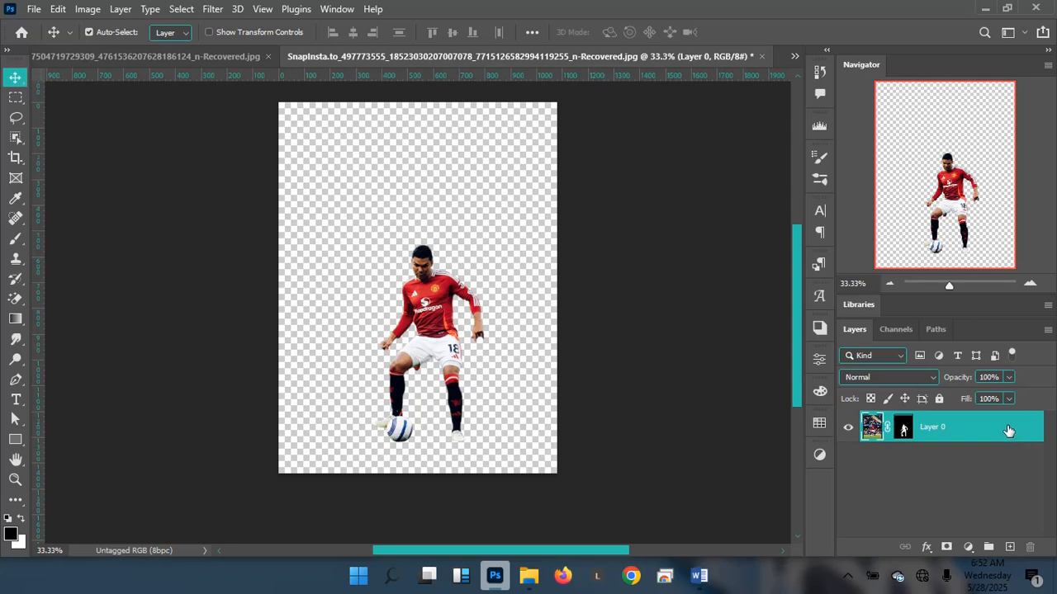
key(ctrl)
click(793, 57)
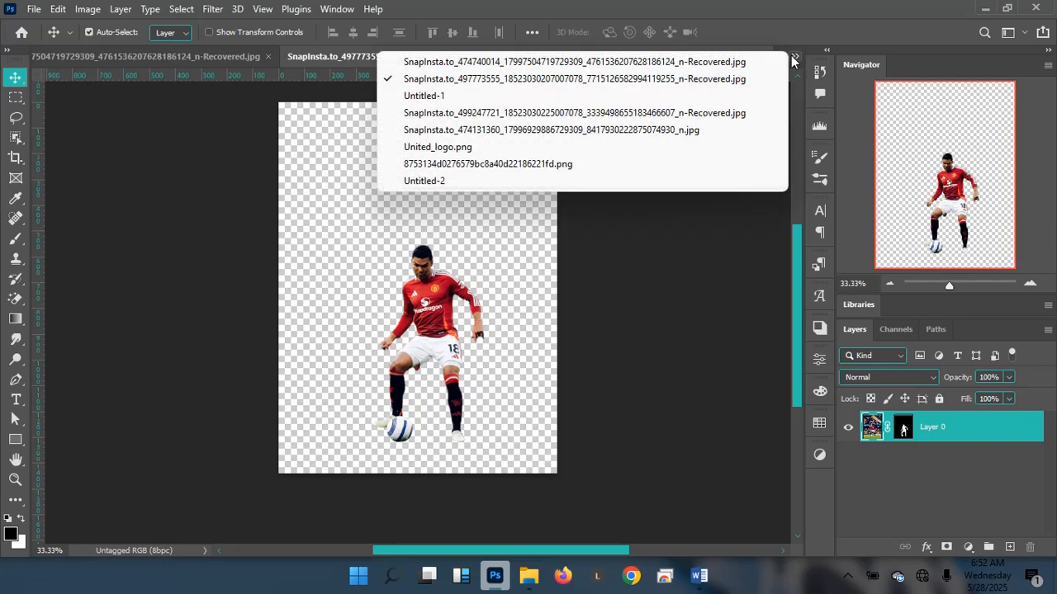
click(417, 181)
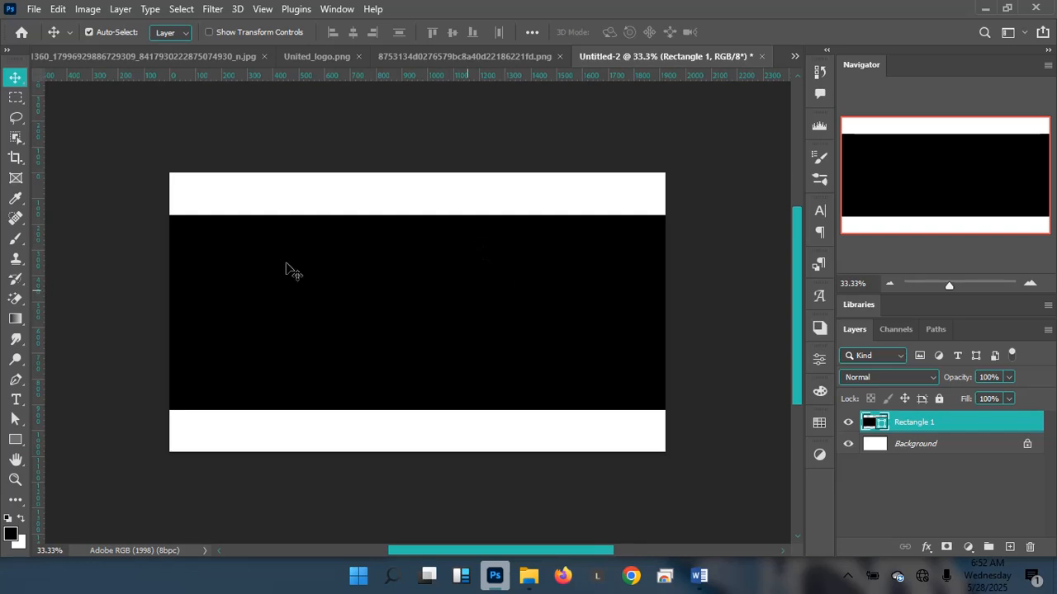
key(ctrl+v)
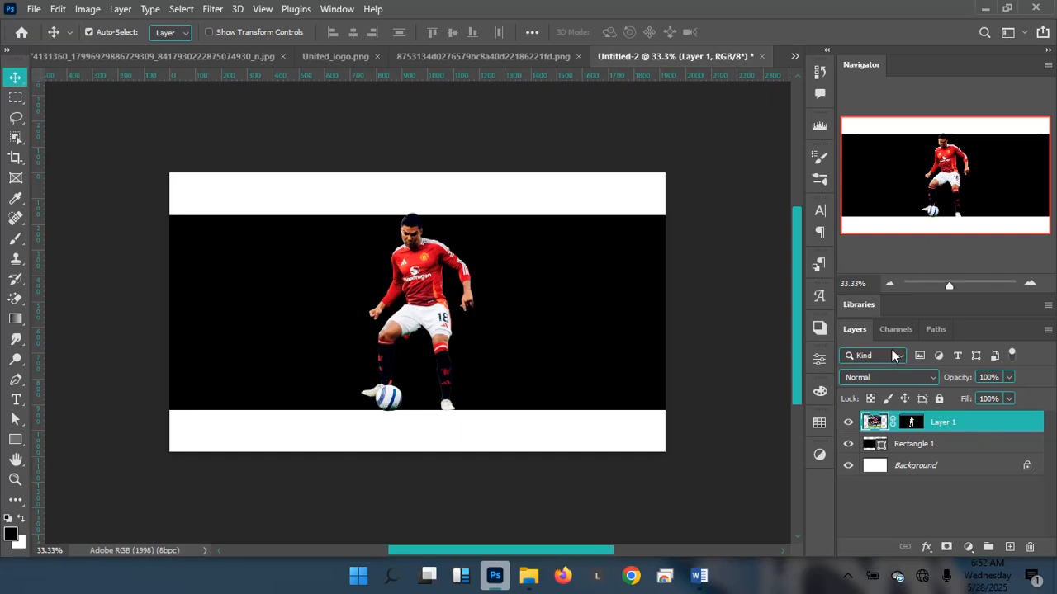
Check the red-kit player's size and placement in the Untitled-1 reference poster, and return to Untitled-2
click(793, 58)
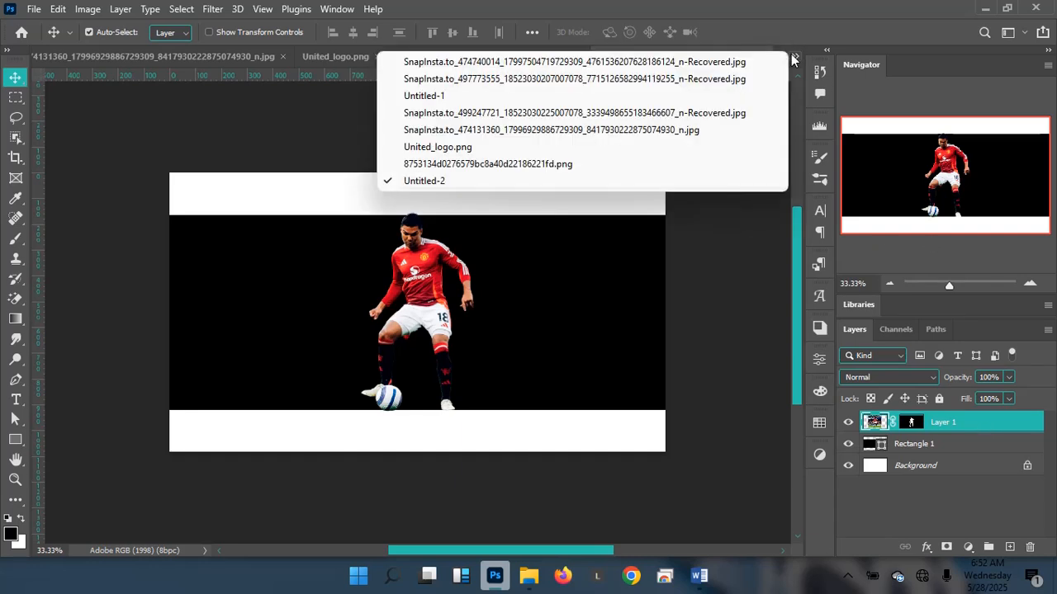
click(520, 96)
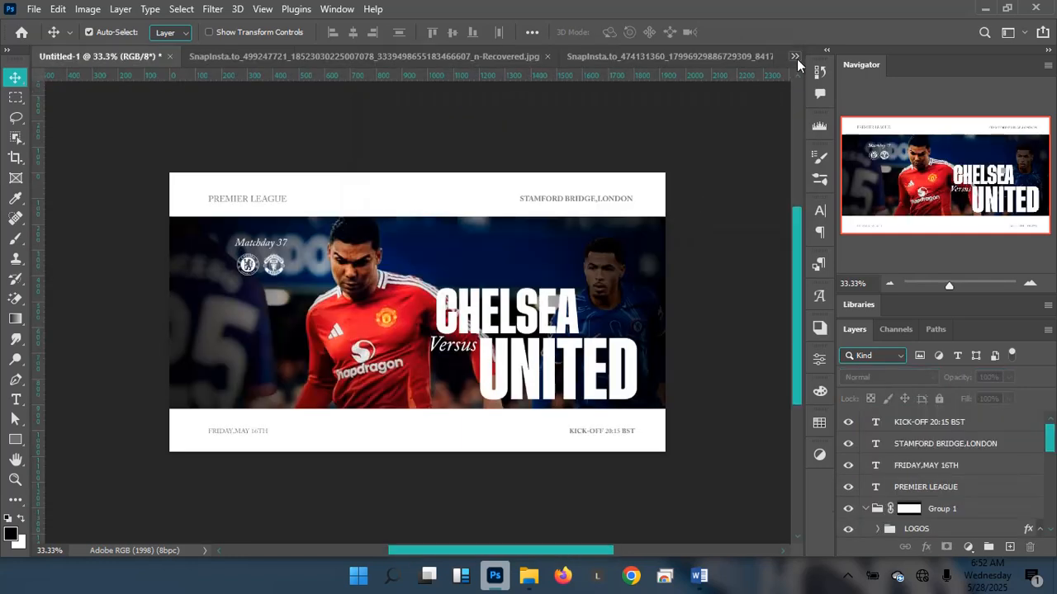
click(795, 56)
click(425, 181)
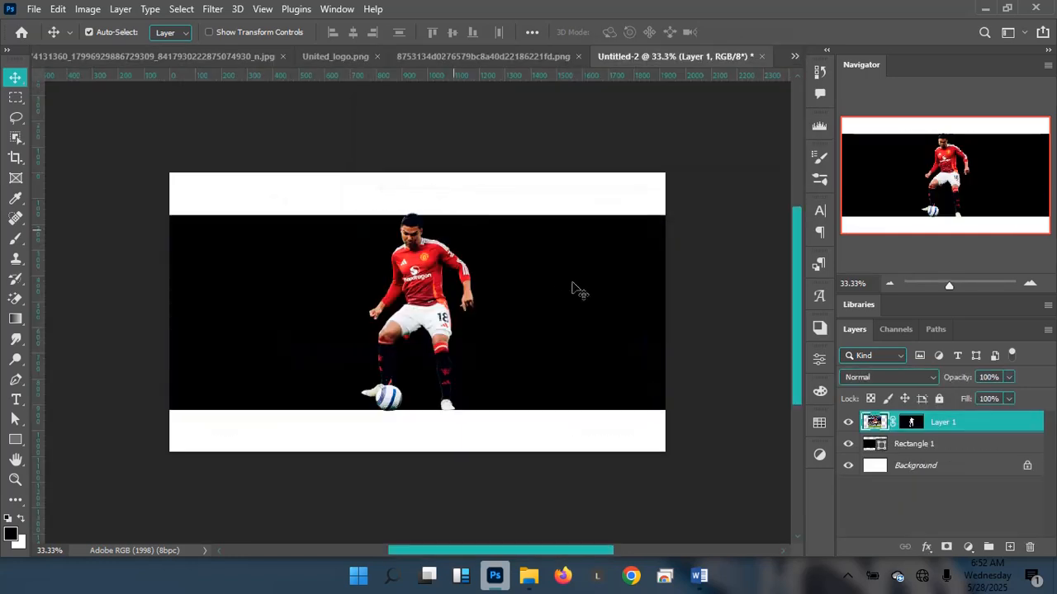
Scale the red-kit player to about 240% with Free Transform and place him left of centre, his head just inside the black band's upper edge
key(ctrl)
key(ctrl+t)
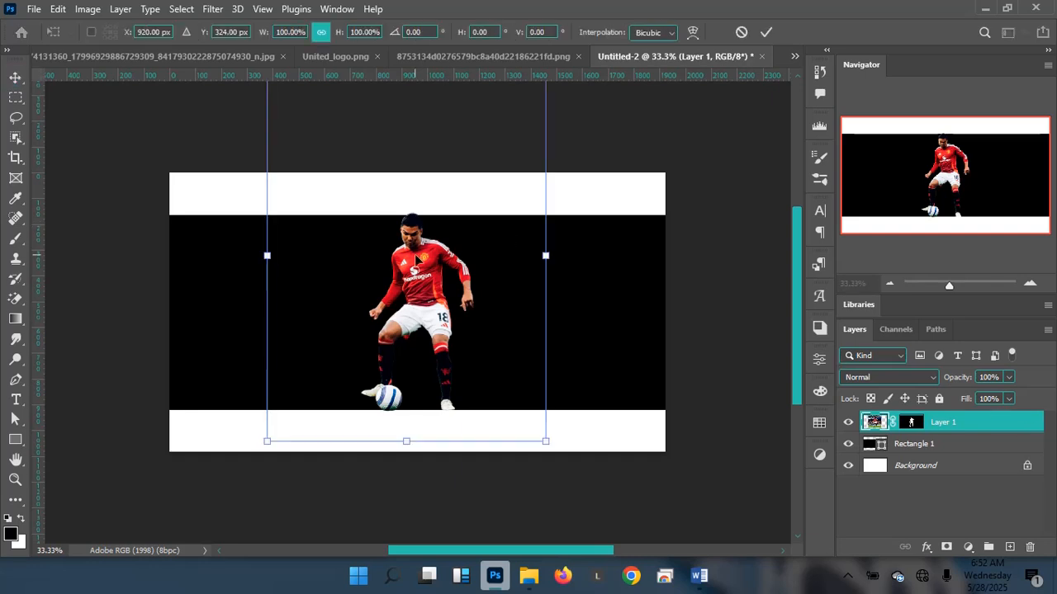
key(ctrl+minus)
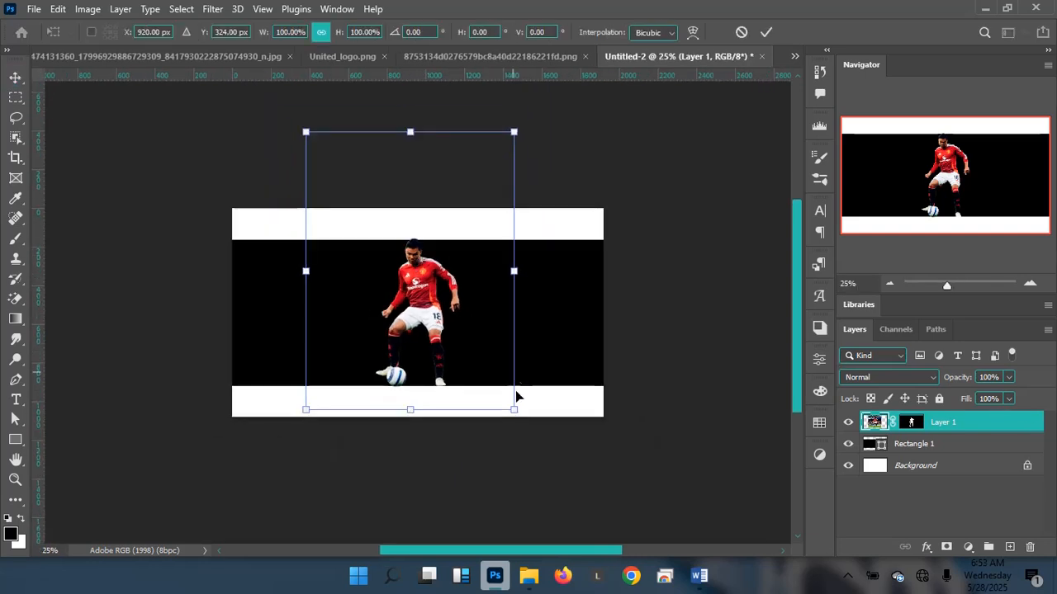
drag(507, 405, 619, 501)
drag(437, 258, 433, 304)
key(ctrl+minus)
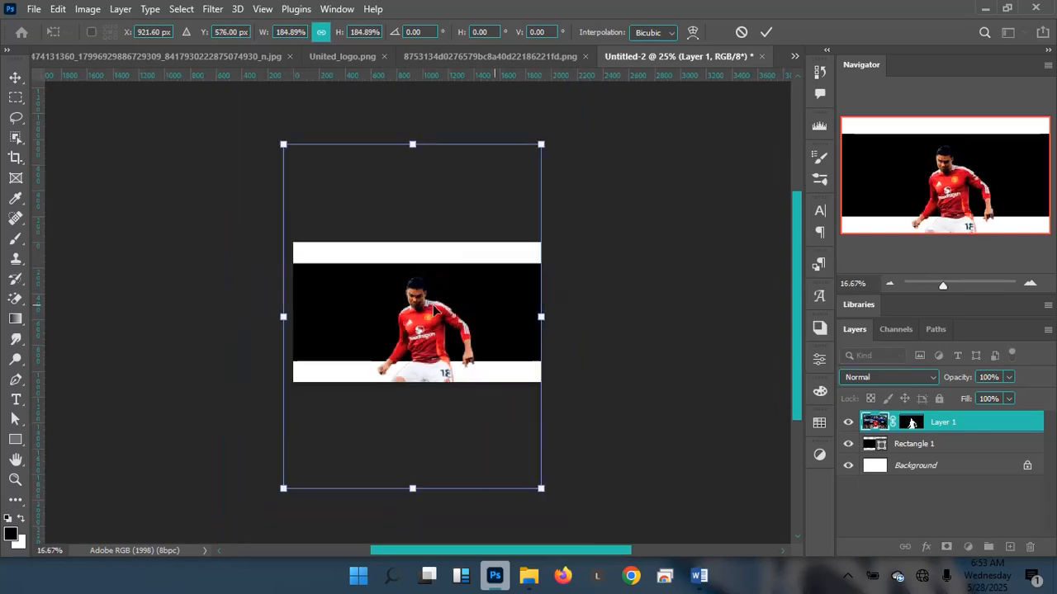
key(ctrl+z)
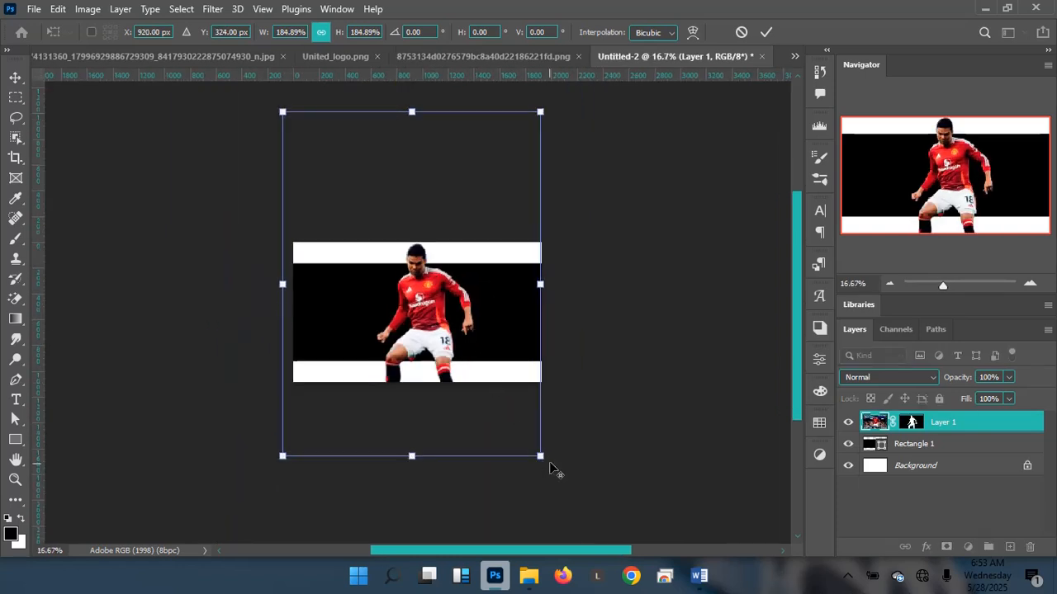
drag(540, 456, 573, 498)
drag(444, 333, 430, 357)
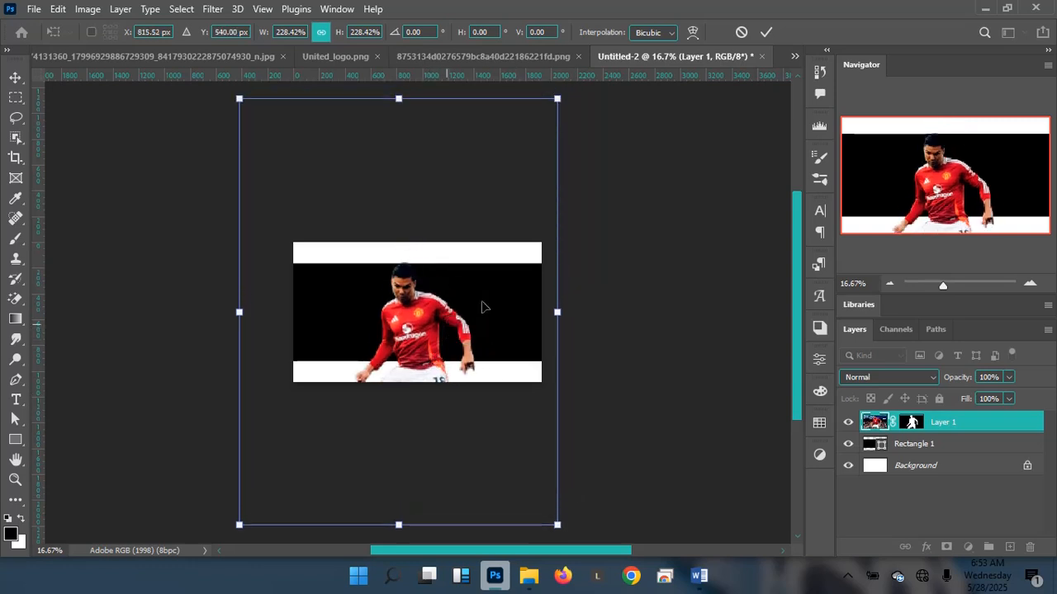
scroll(496, 288, up, 2)
drag(559, 124, 573, 115)
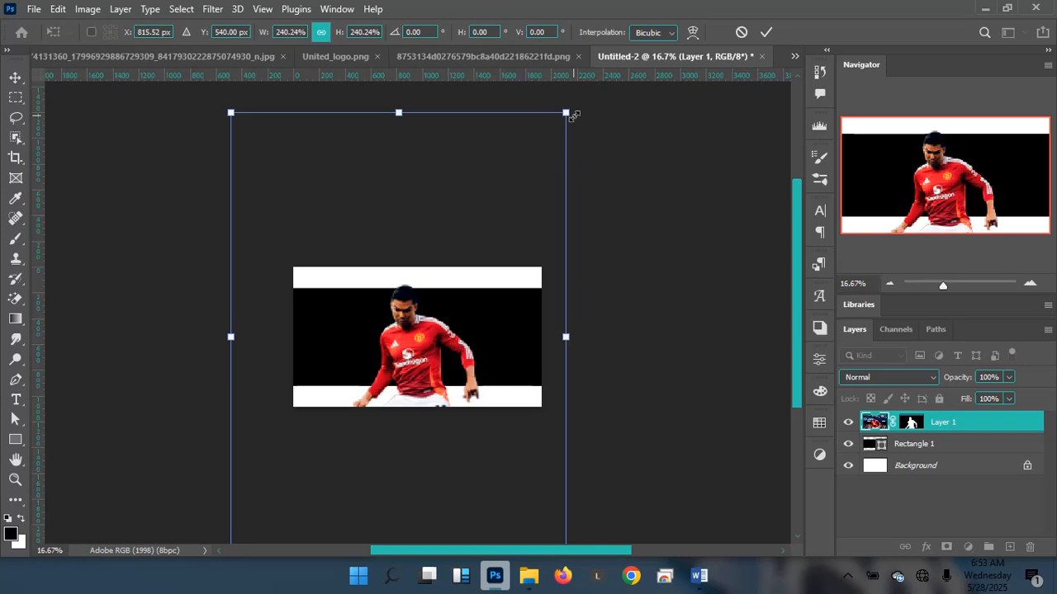
key(Return)
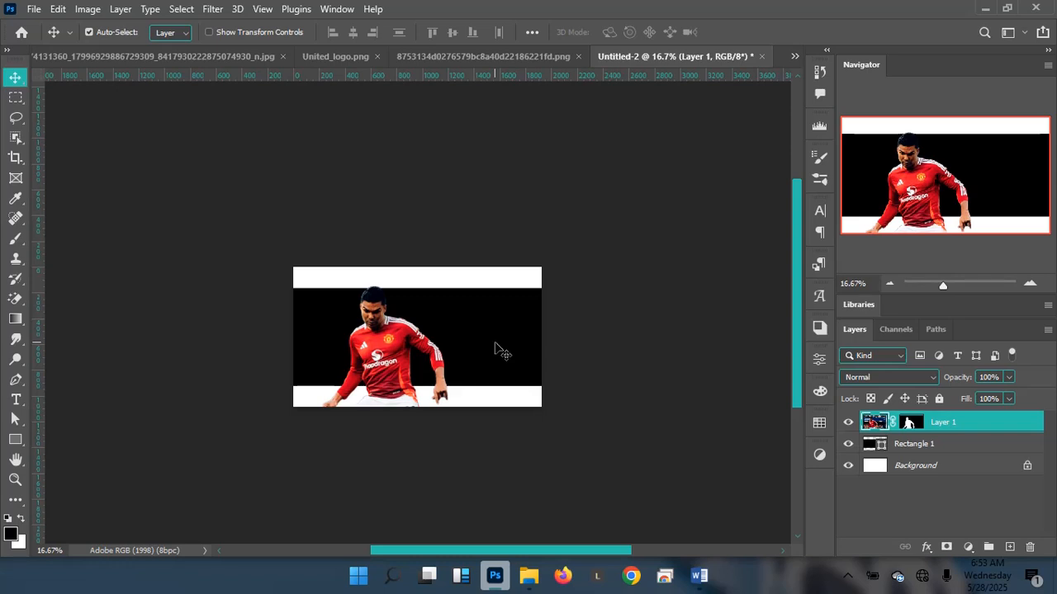
Compare the enlarged player with the background treatment in the Untitled-1 reference poster, and go back to Untitled-2
click(794, 56)
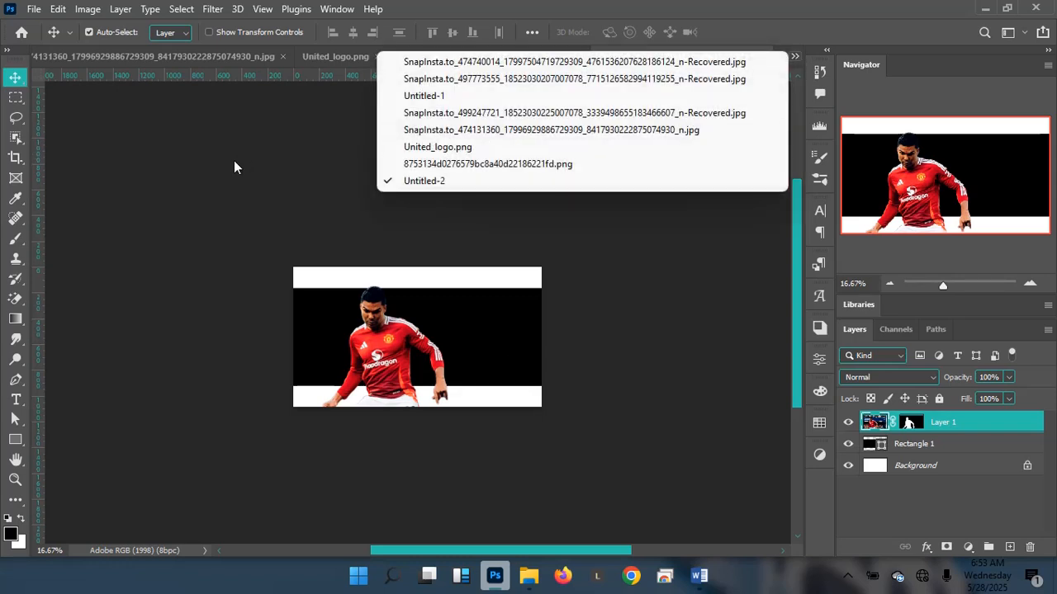
click(428, 98)
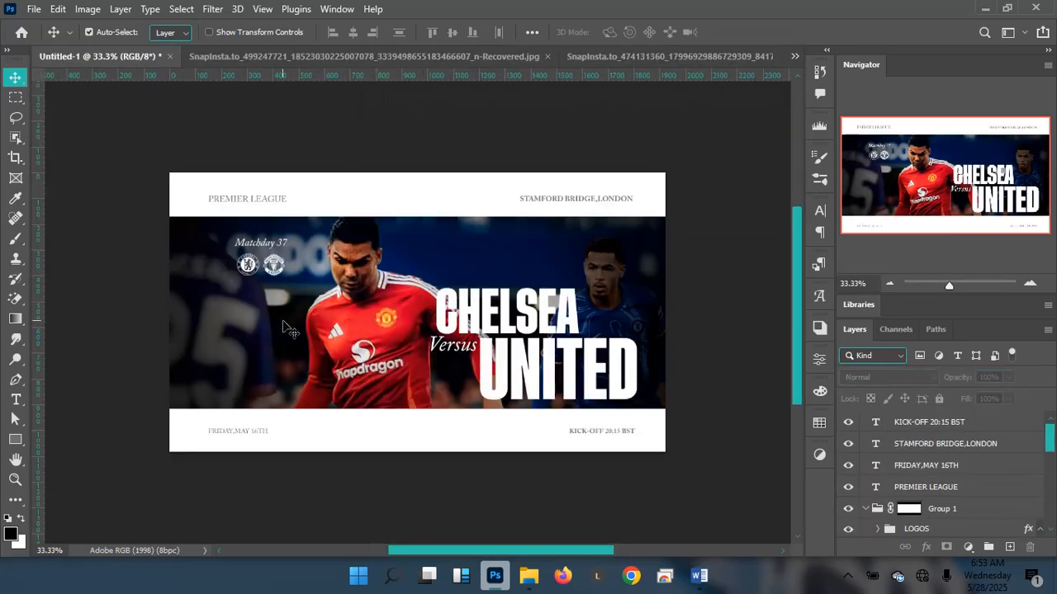
click(787, 60)
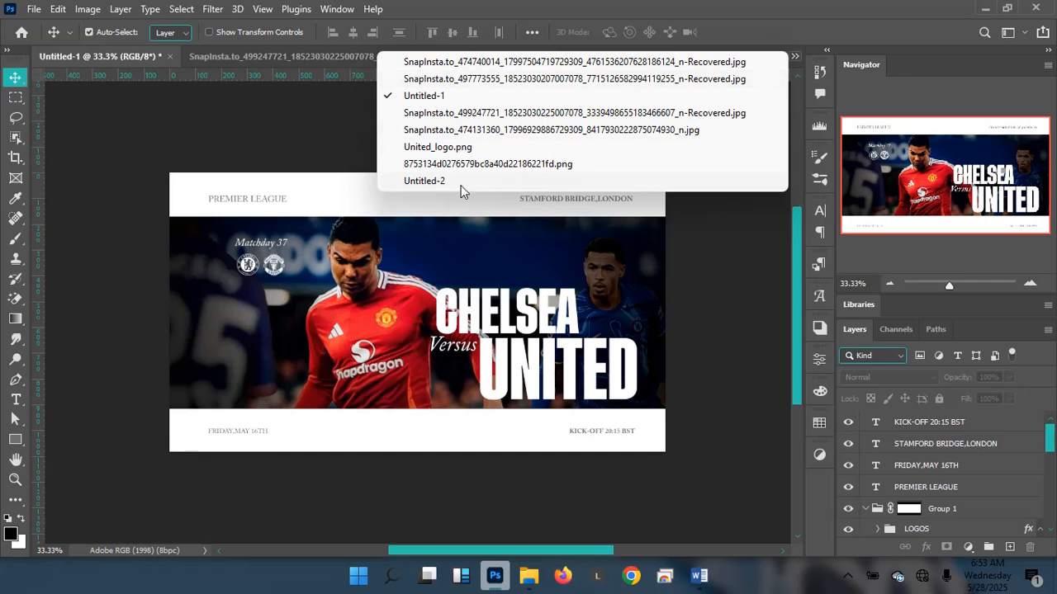
click(460, 183)
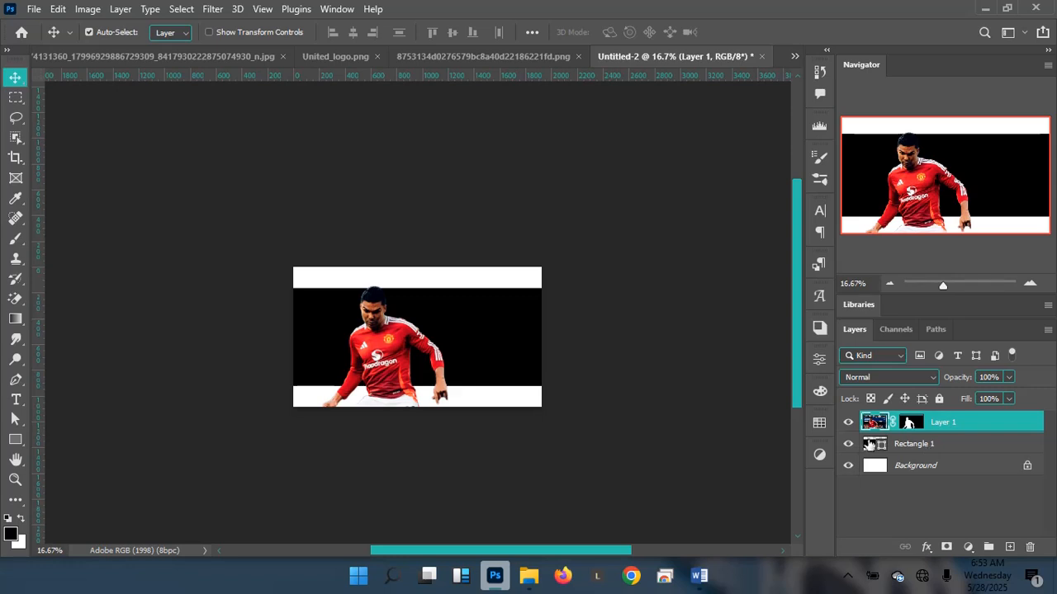
Duplicate the red-kit player layer and move the copy beneath the original, directly above the black rectangle
click(971, 448)
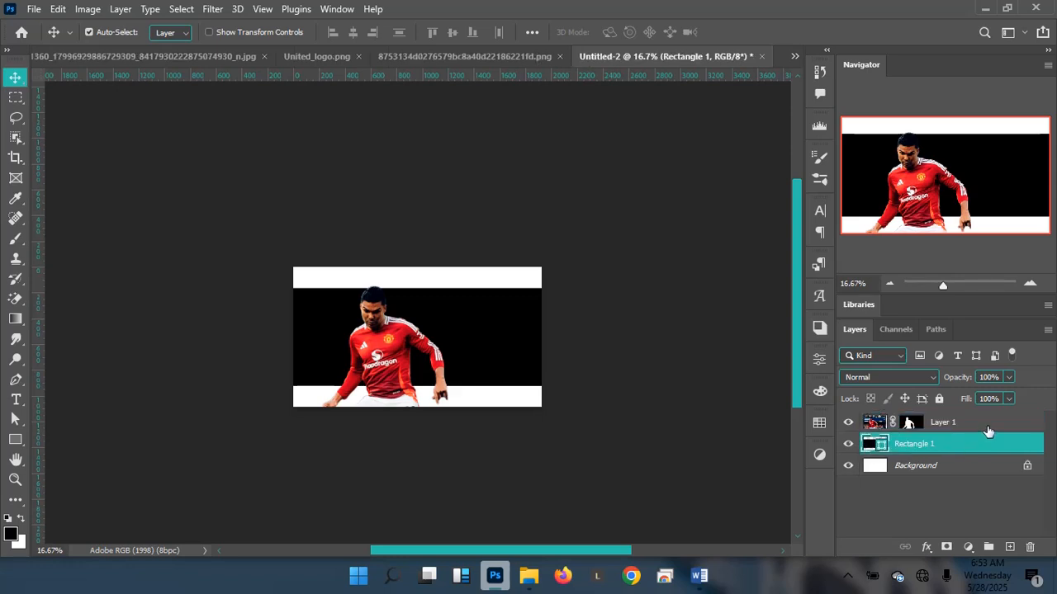
click(987, 430)
key(ctrl)
key(ctrl+j)
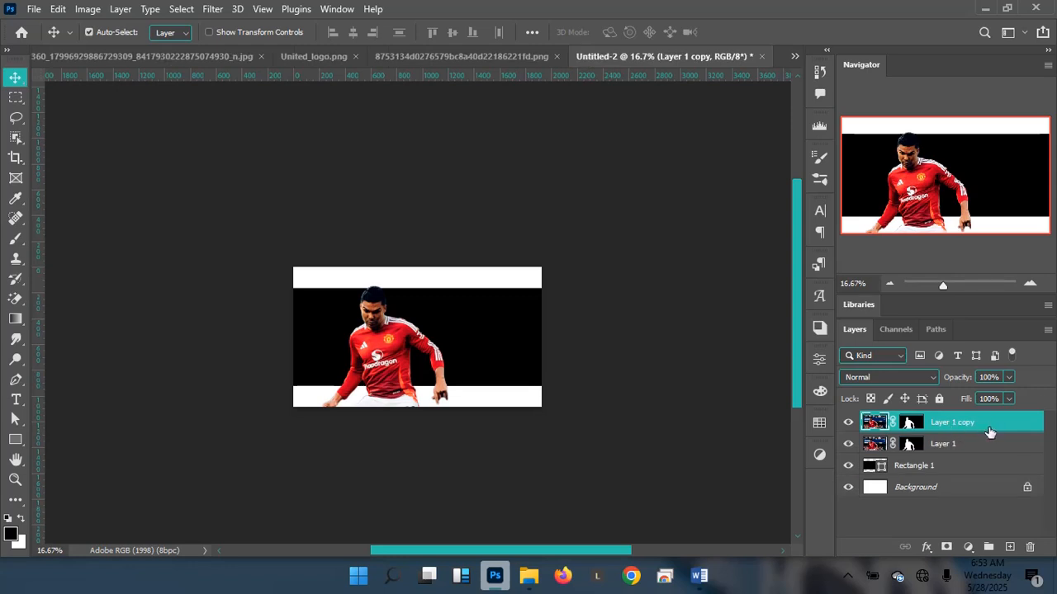
drag(991, 429, 981, 450)
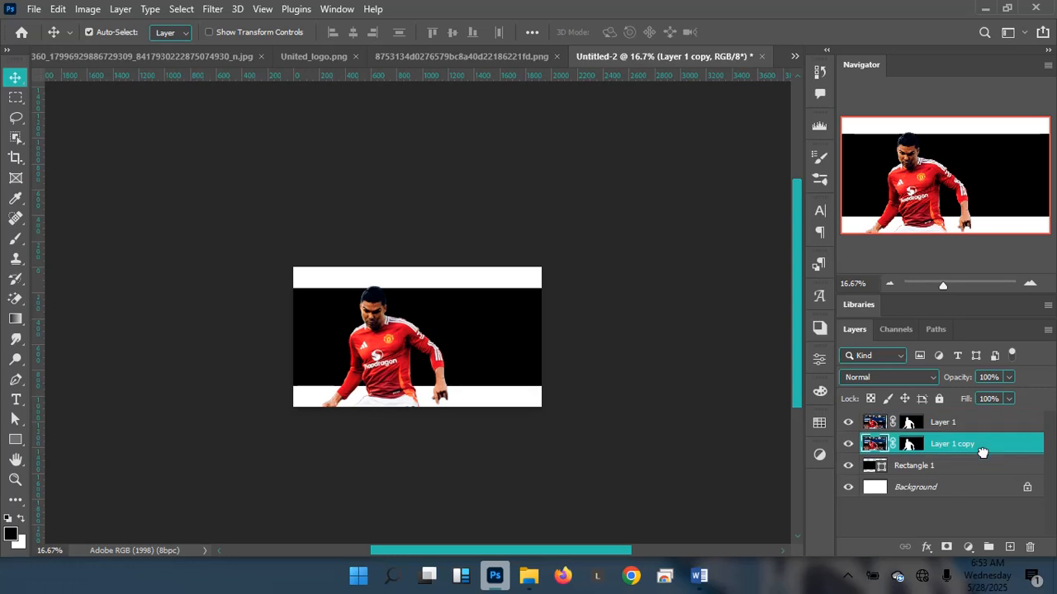
Invert the layer mask of the lower player copy to reveal the stadium background around him
click(909, 446)
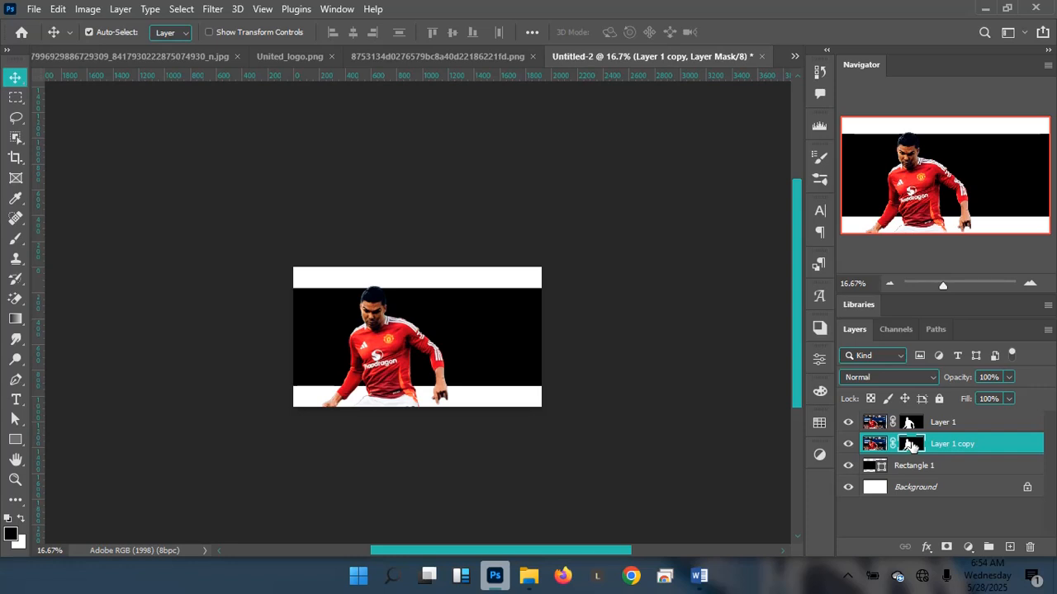
key(ctrl)
shift+click(911, 446)
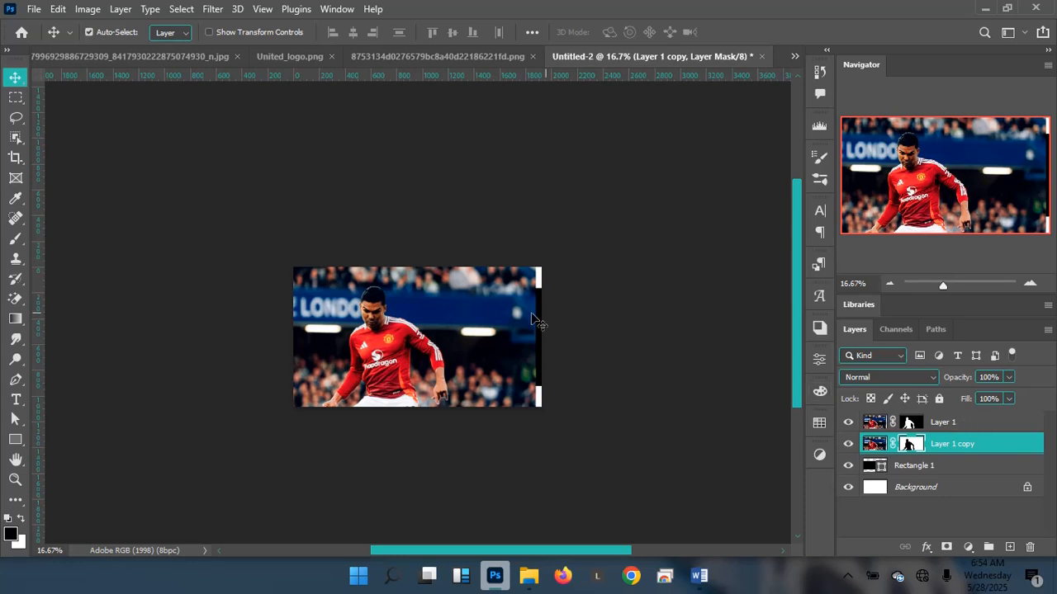
Free-transform both player photo layers together, scaling to about 101.77% and shifting them right and up so the photo covers the full canvas width
ctrl+click(991, 429)
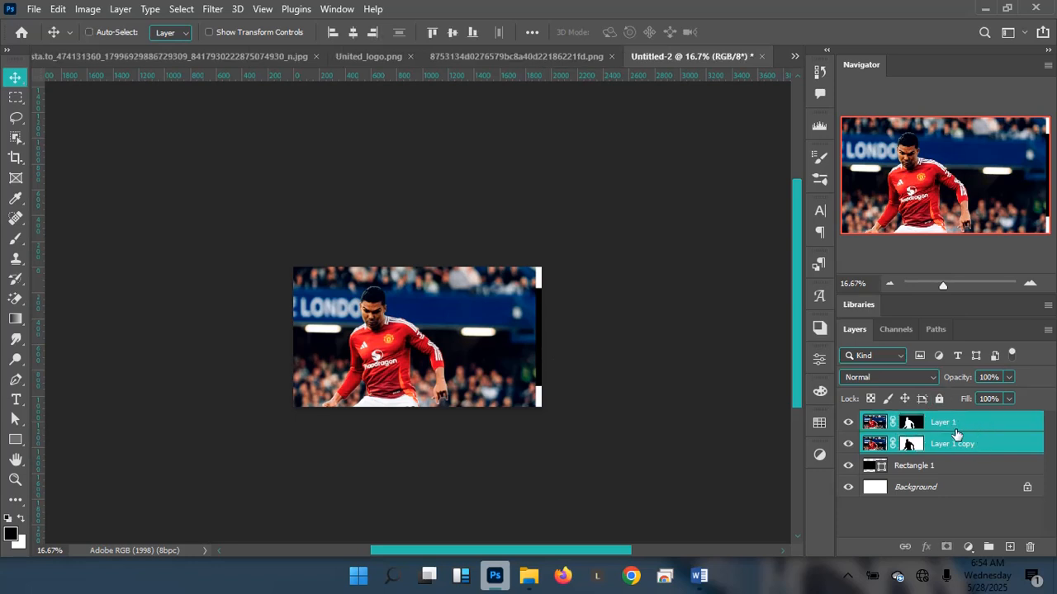
click(991, 445)
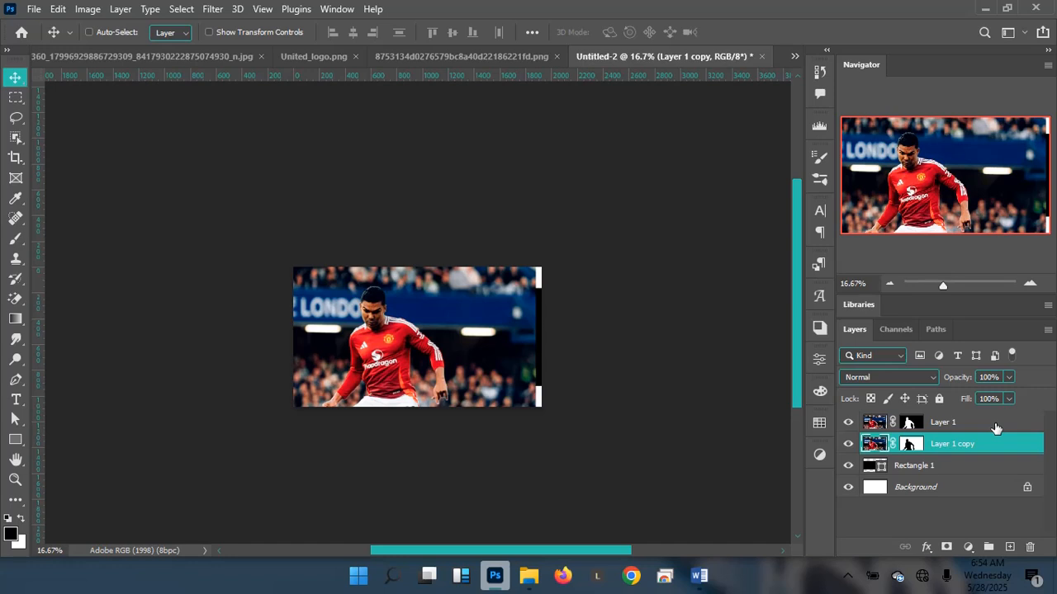
ctrl+click(995, 428)
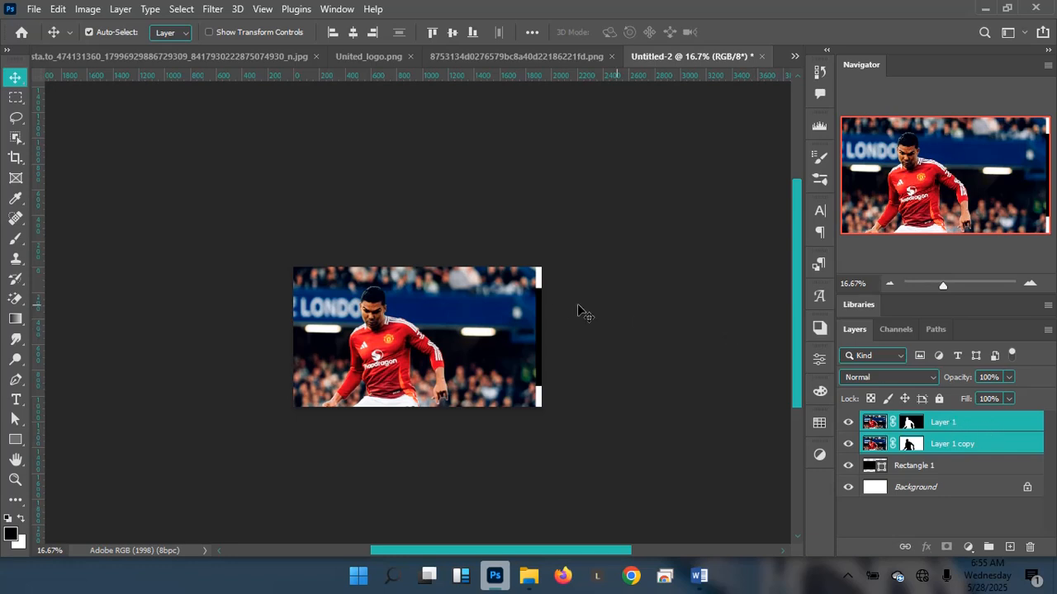
key(ctrl+t)
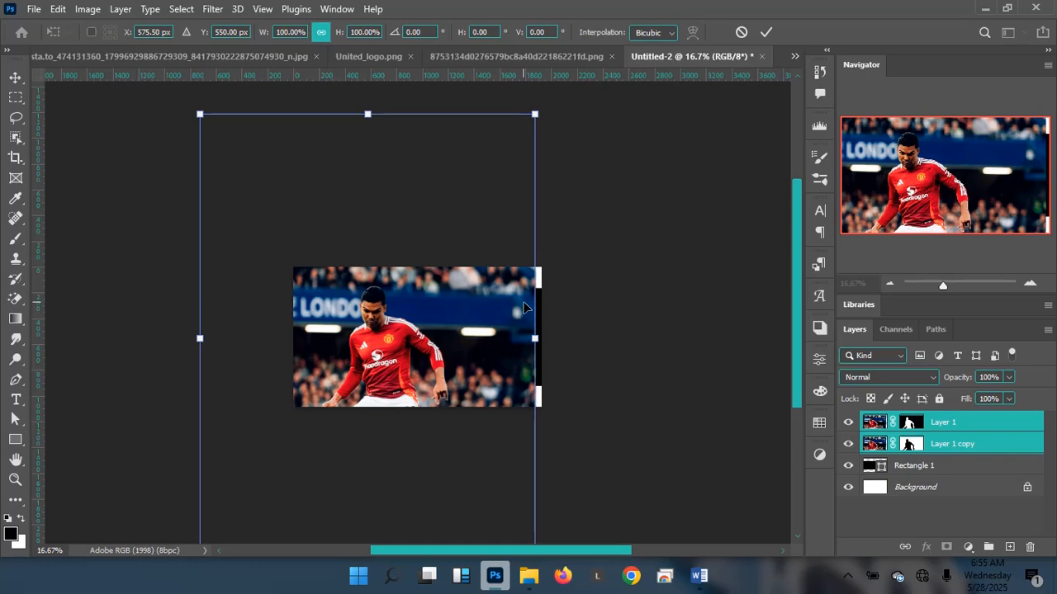
scroll(505, 157, up, 1)
drag(536, 161, 538, 156)
key(Right)
key(Right)
key(Right)
key(Right)
key(Right)
key(Right)
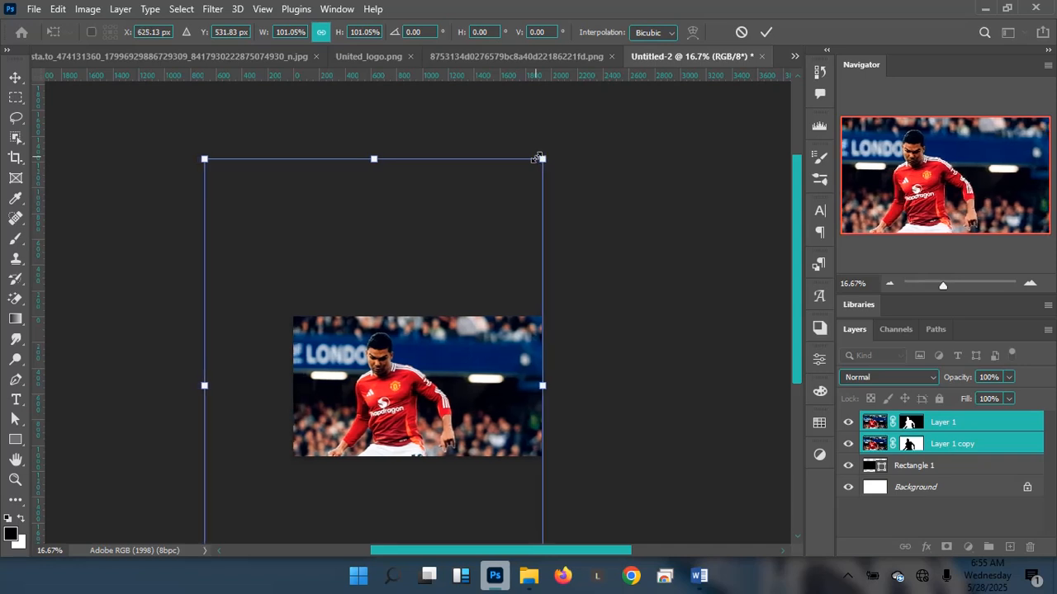
key(Right)
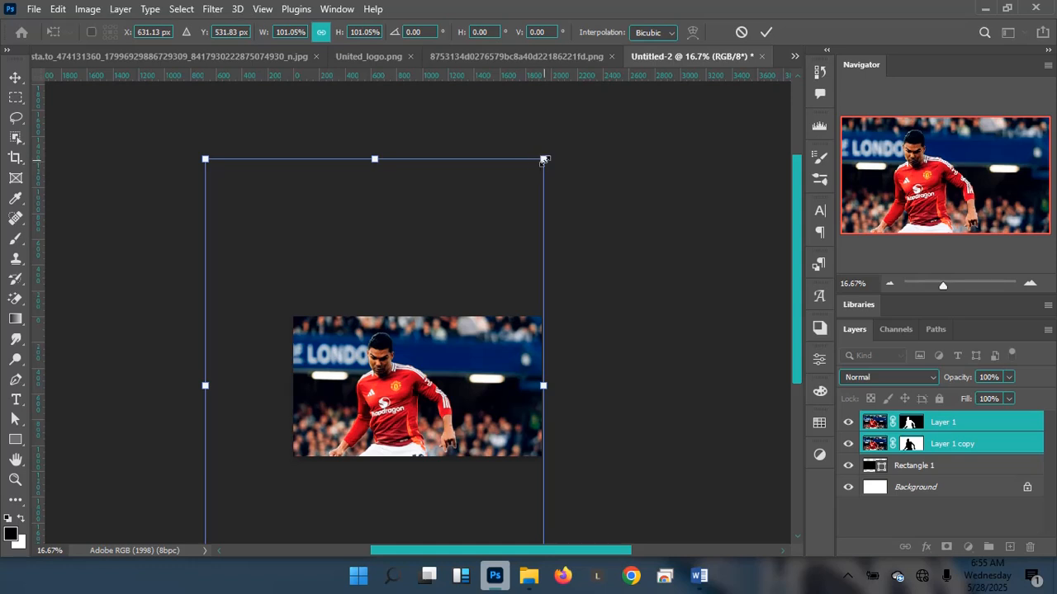
drag(542, 161, 552, 157)
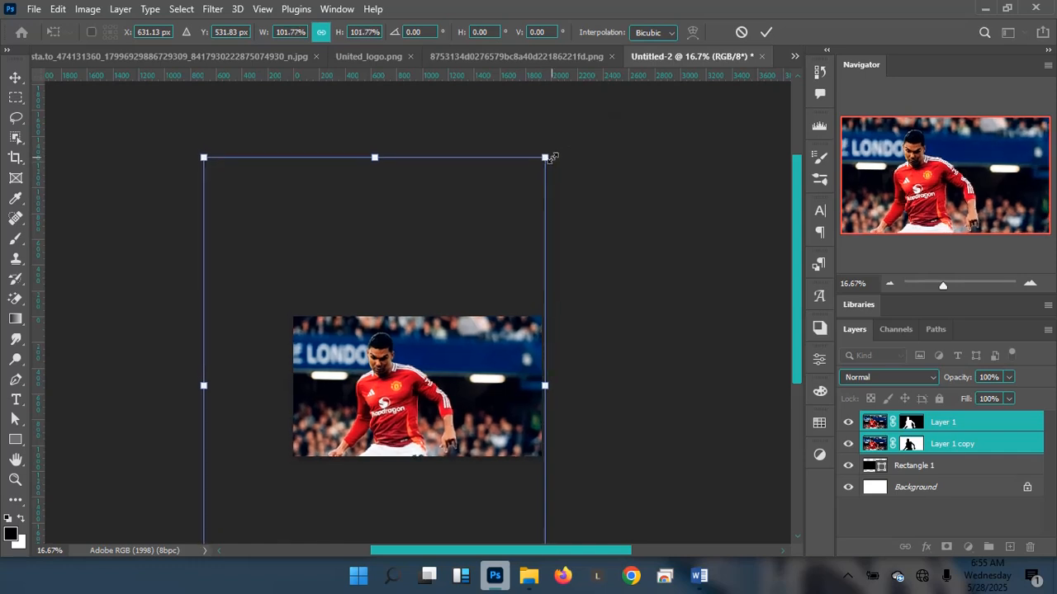
click(766, 31)
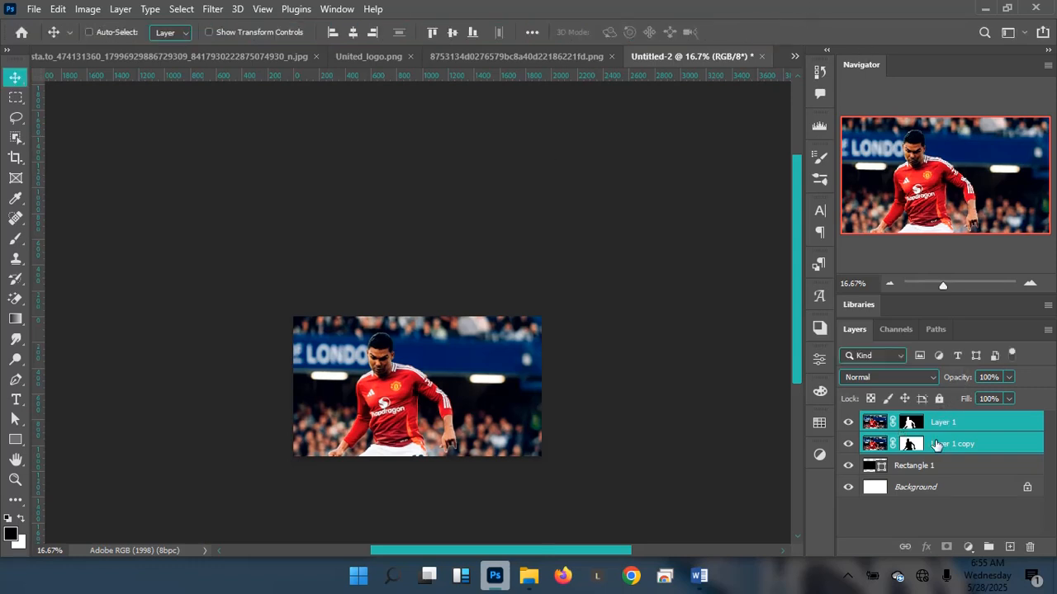
right_click(1007, 446)
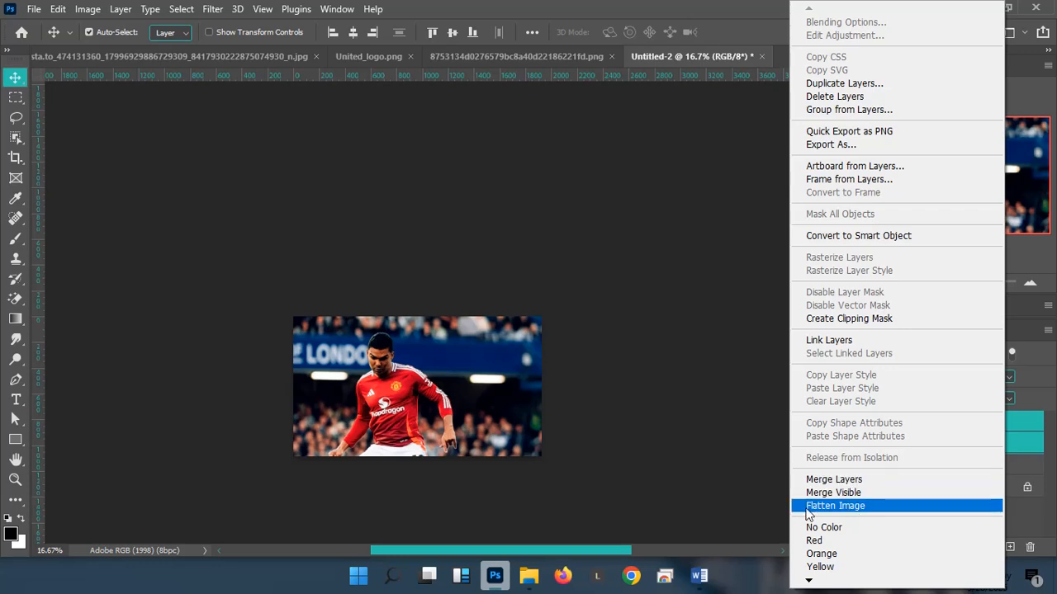
mouse_move(809, 585)
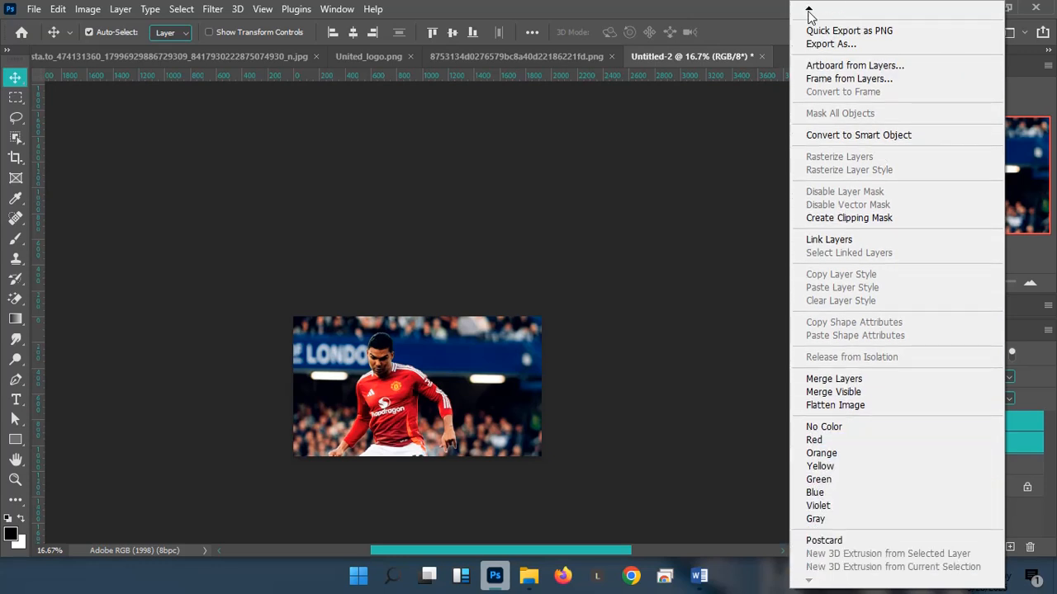
click(722, 16)
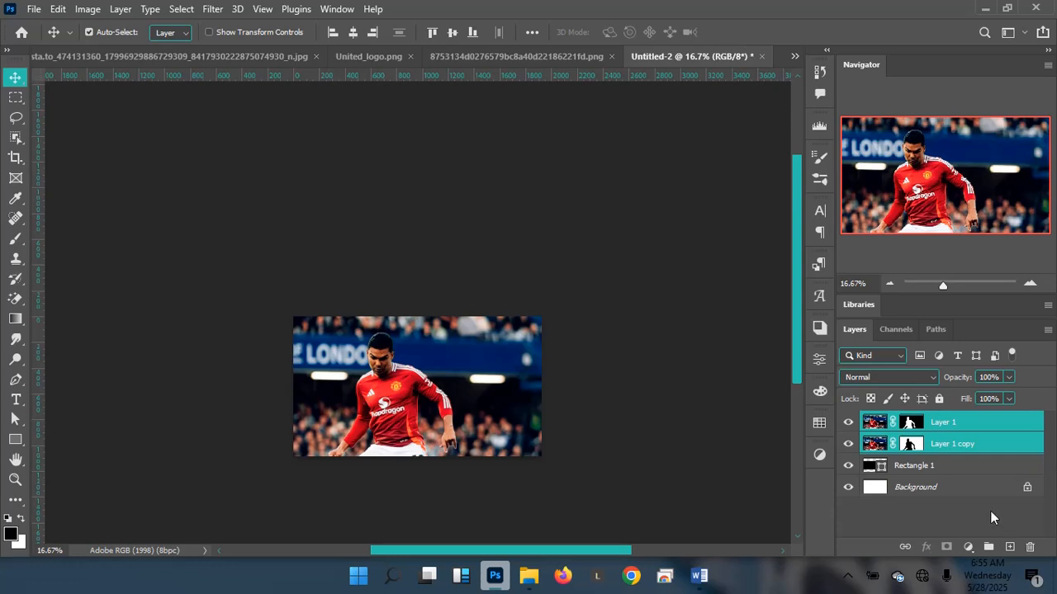
Put the two player photo layers into a new group and check it by toggling its visibility off and on
drag(1007, 447, 988, 548)
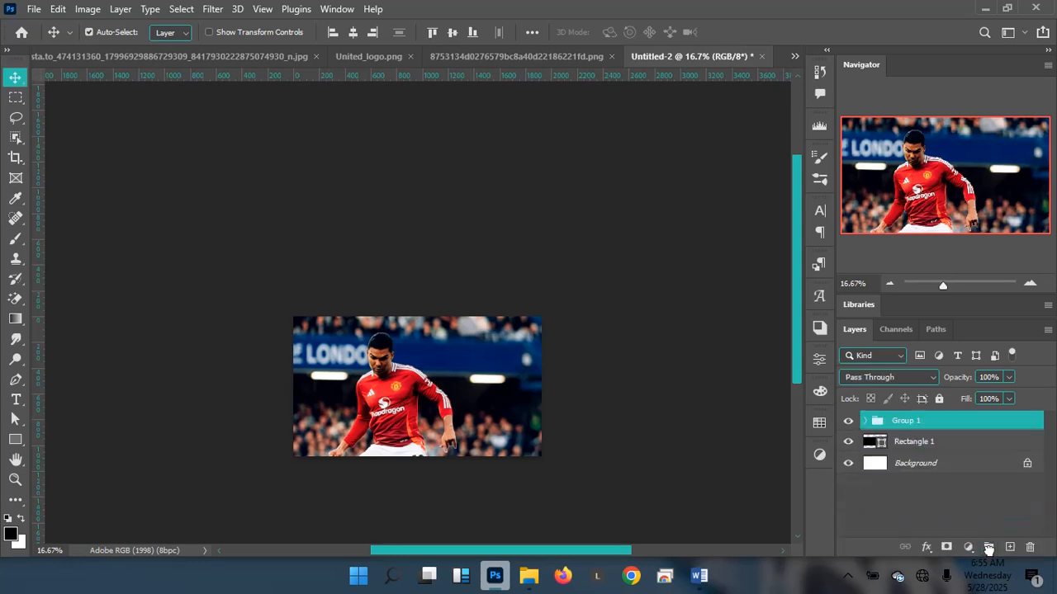
click(848, 422)
click(848, 422)
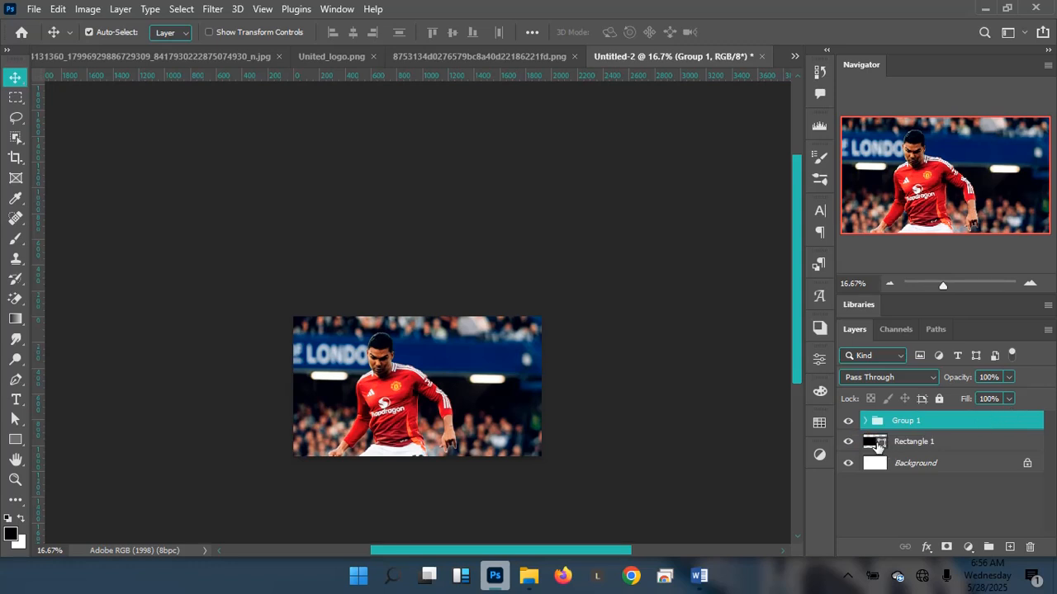
Load the black rectangle's outline as a selection and add a layer mask to the group, cropping the photo to the central band
key(ctrl)
ctrl+click(871, 447)
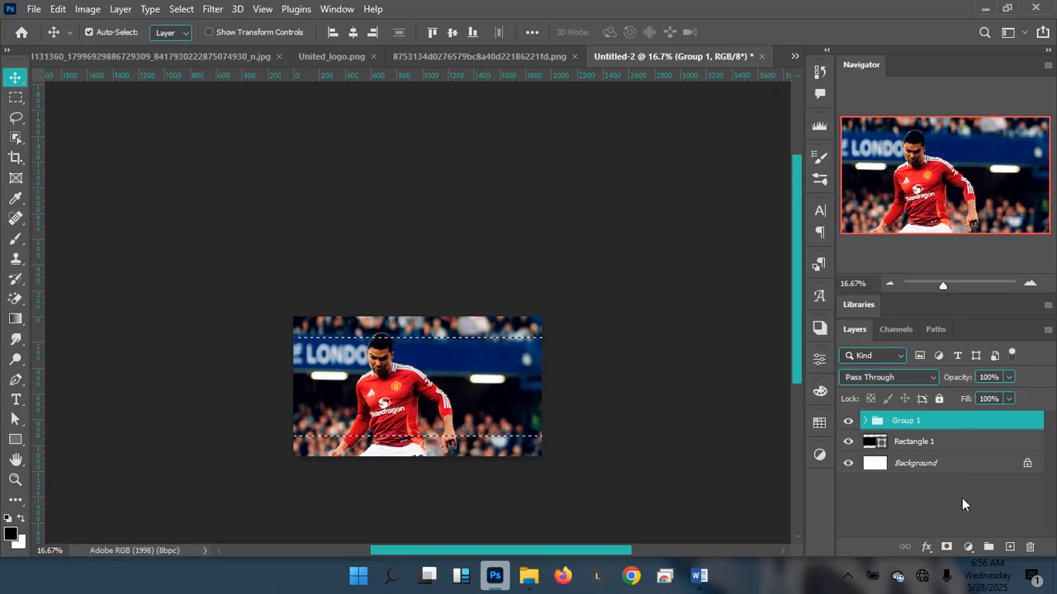
click(947, 548)
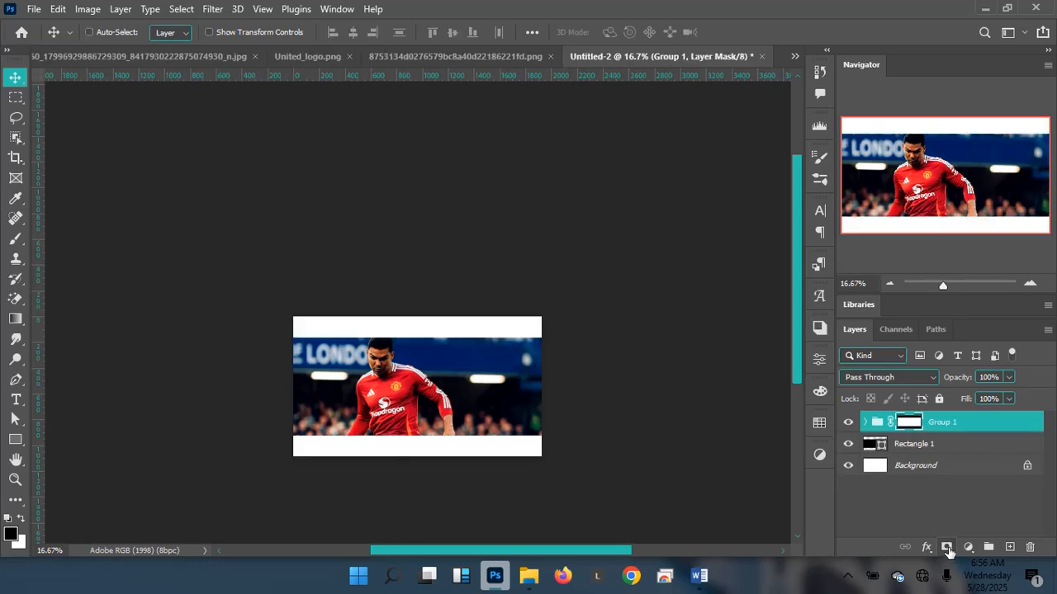
key(ctrl+0)
key(ctrl+minus)
key(ctrl)
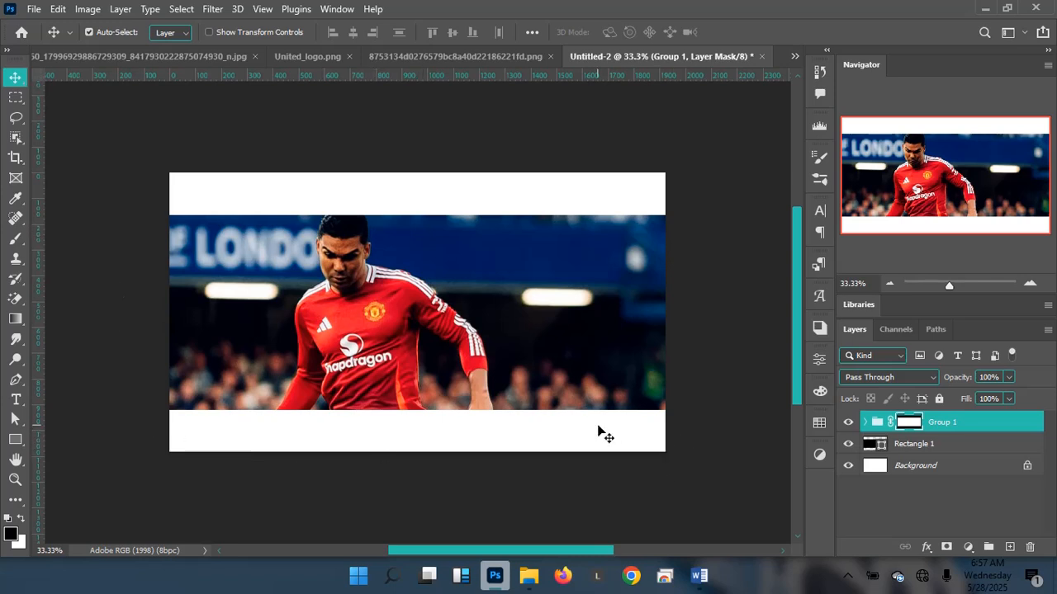
Link the player layer and its background copy inside the masked group
click(865, 423)
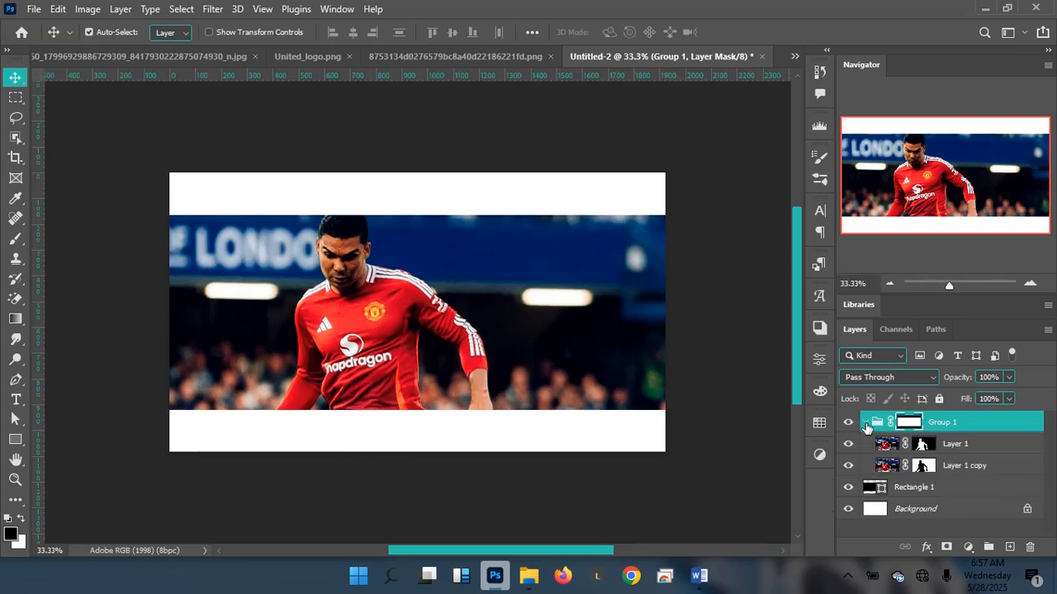
click(1029, 450)
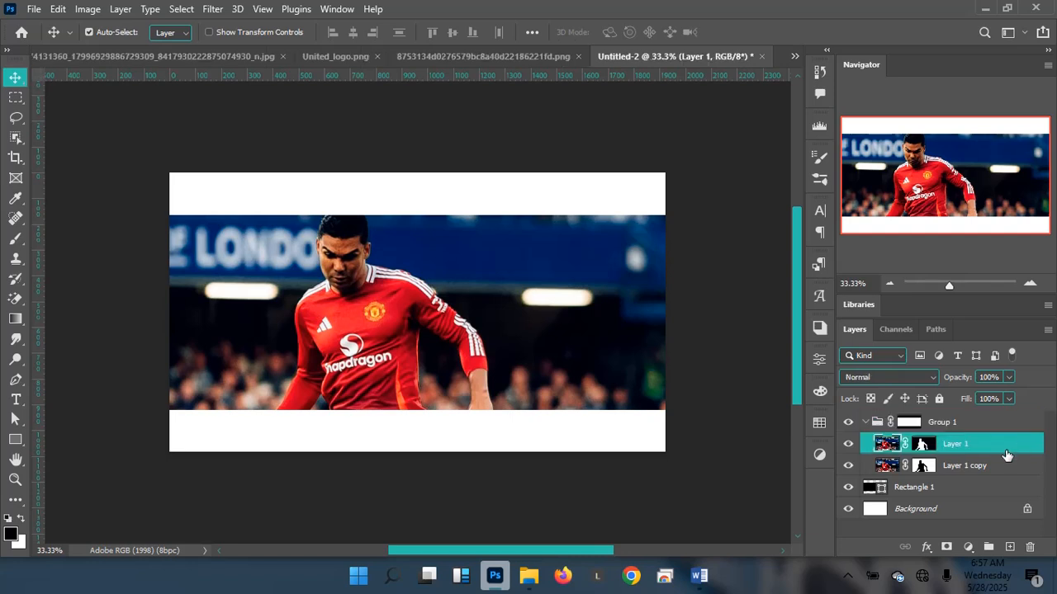
ctrl+click(1022, 466)
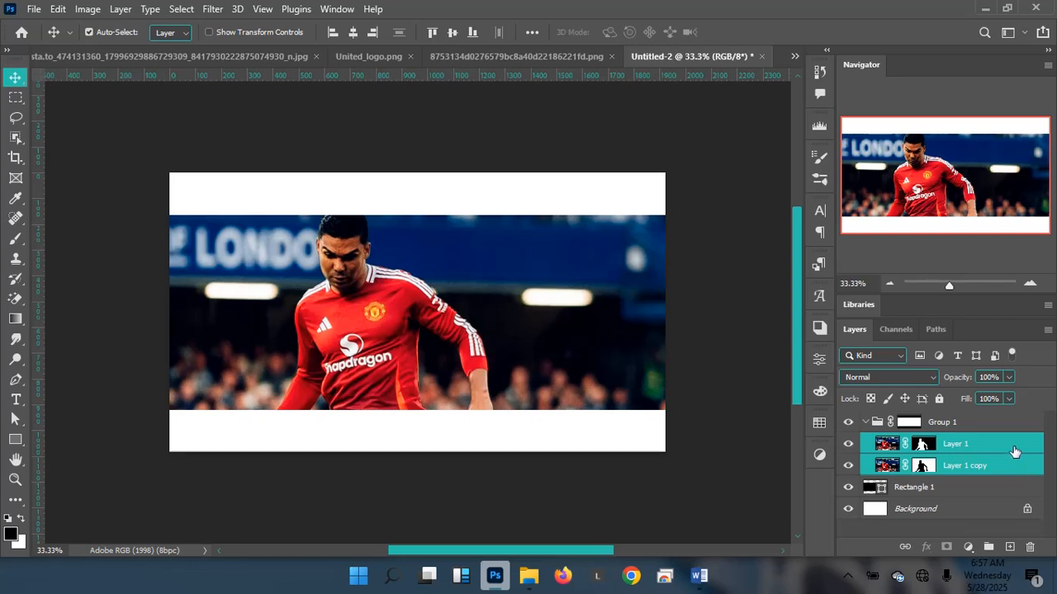
right_click(1014, 451)
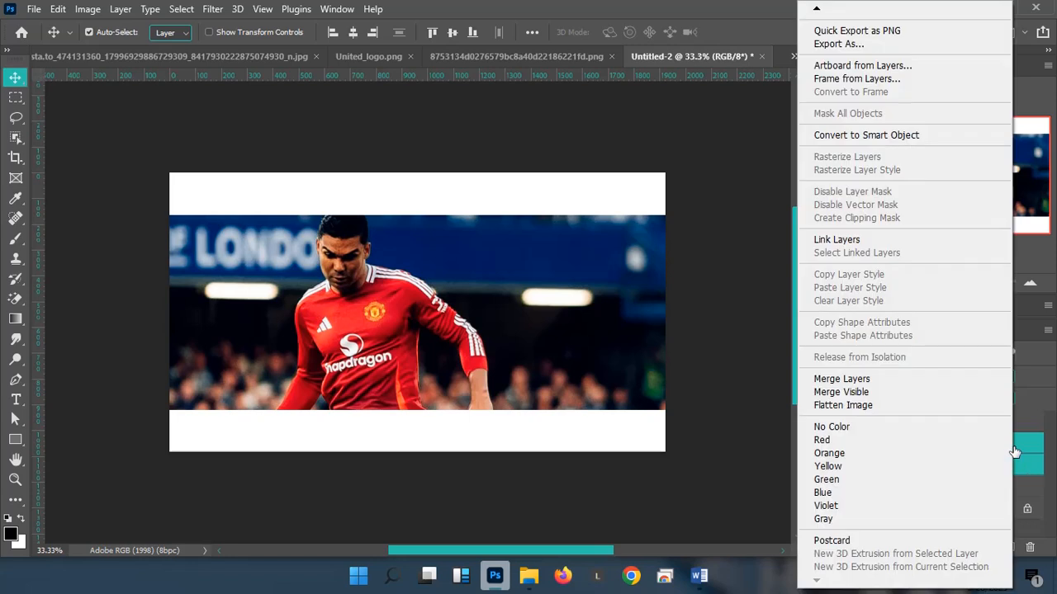
click(852, 240)
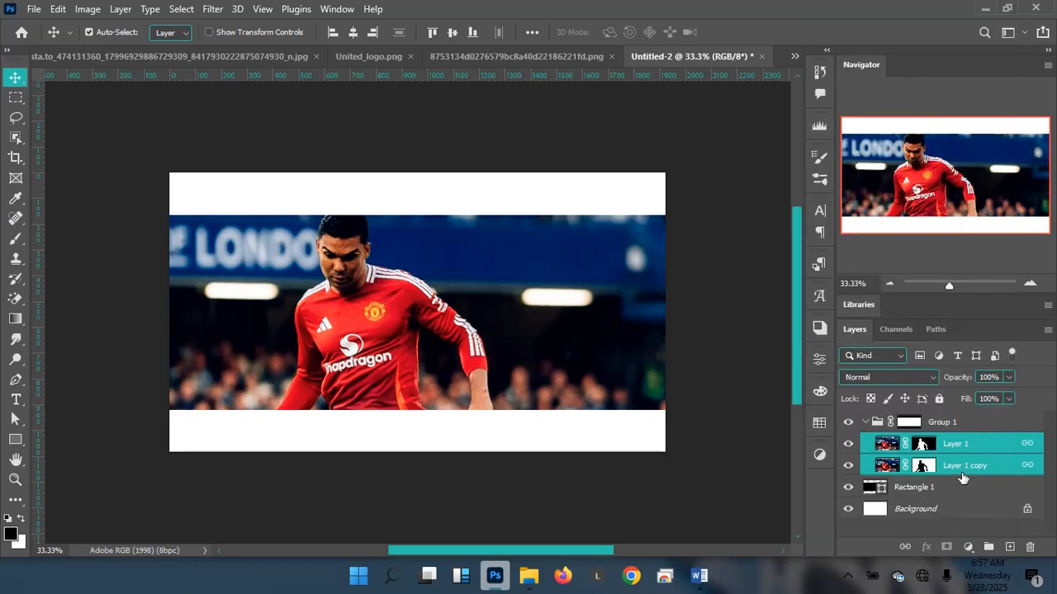
Rename the upper linked player layer as Subject
double_click(955, 445)
text(S)
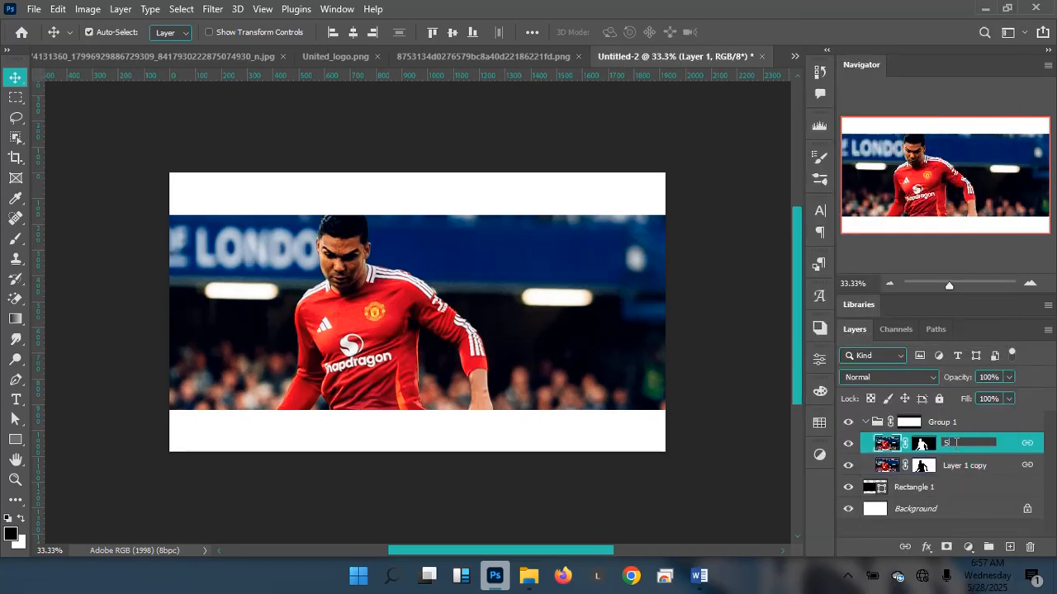
text(ubjec)
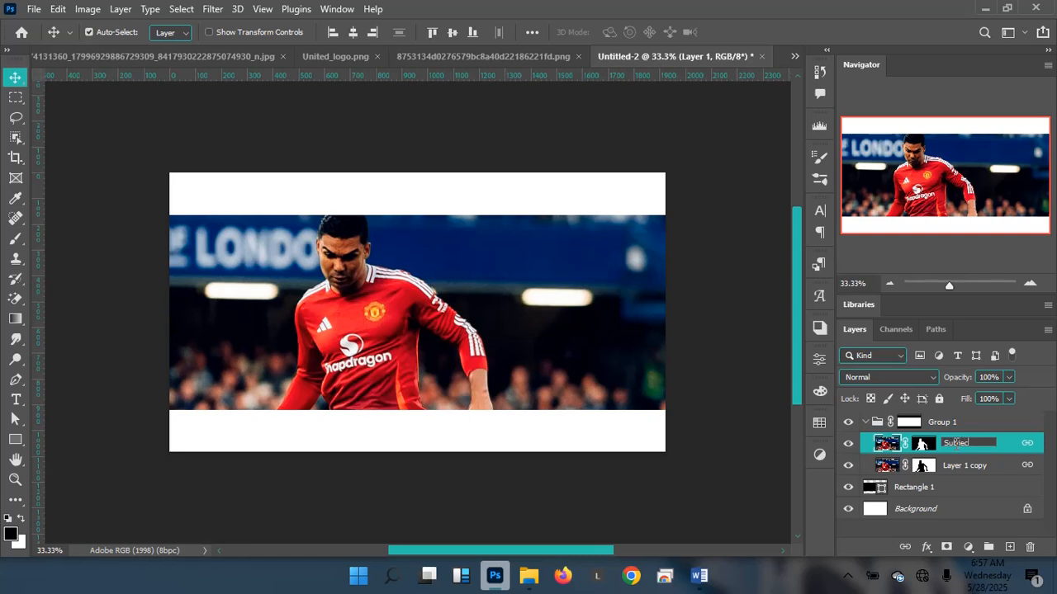
text(t)
key(Return)
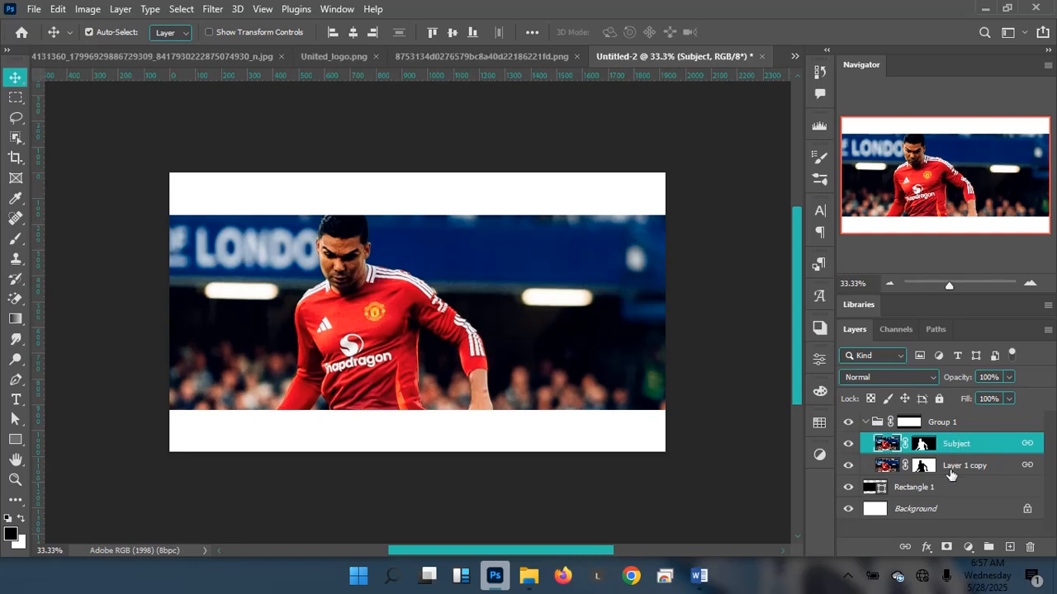
Rename the lower linked layer, the stadium copy, as Background
double_click(957, 467)
text(B)
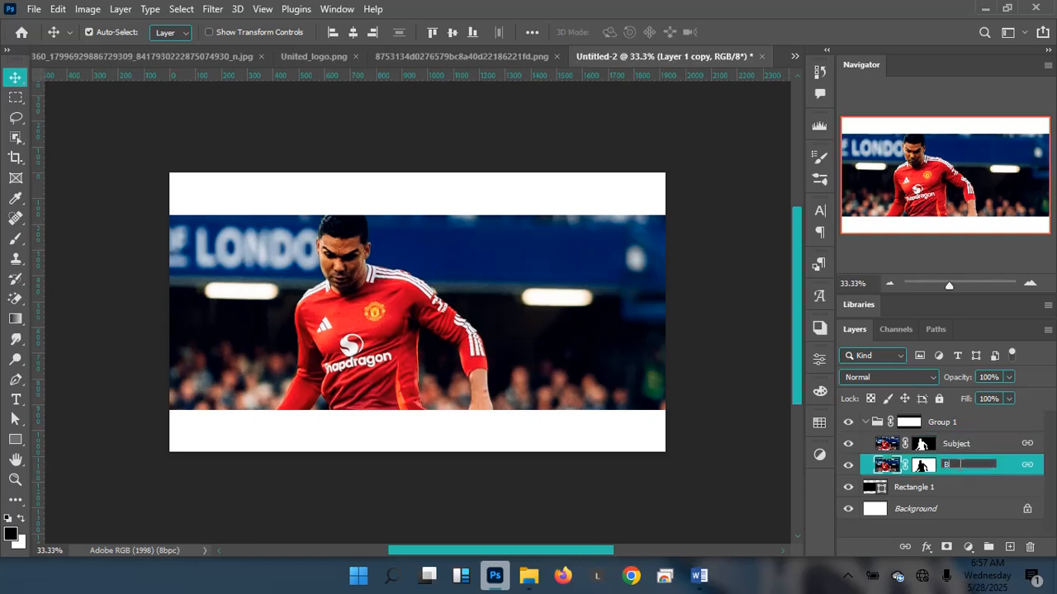
text(ackgro)
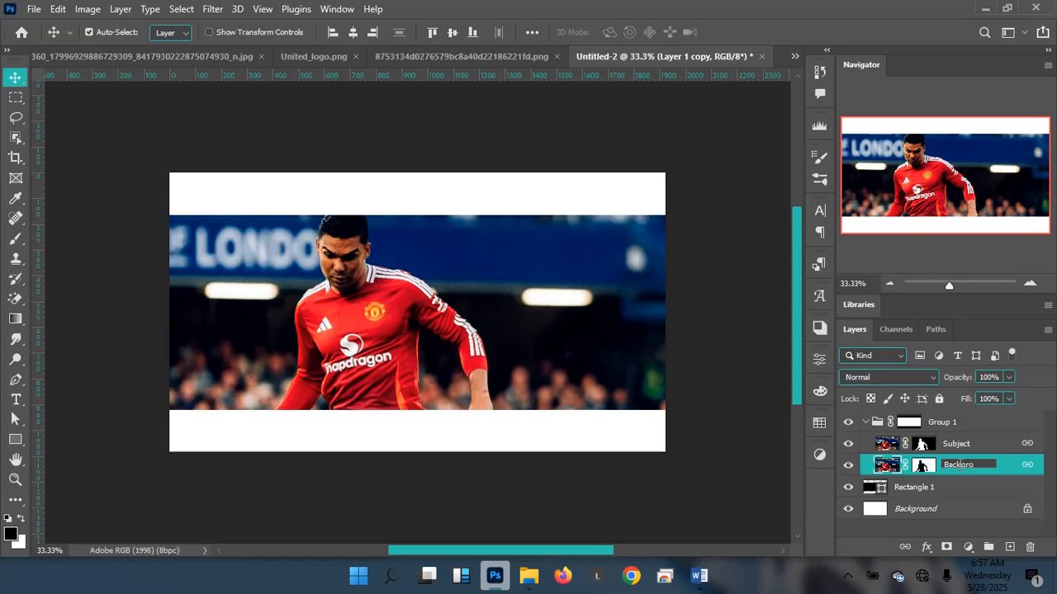
text(und)
key(Return)
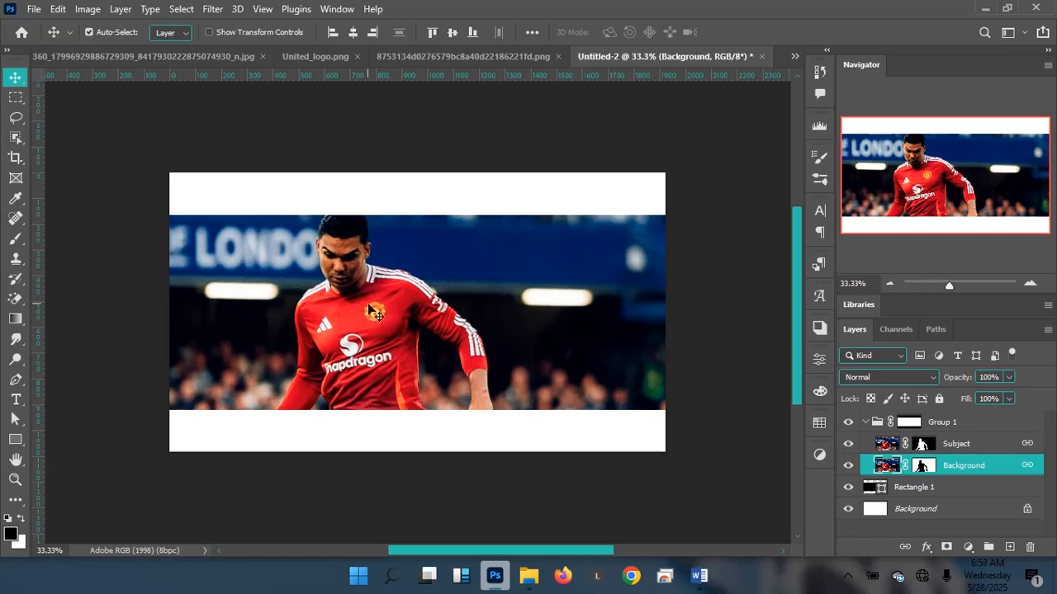
Try moving the linked Subject and Background layers within the band to test the link, and undo each trial move
click(949, 446)
drag(332, 307, 360, 329)
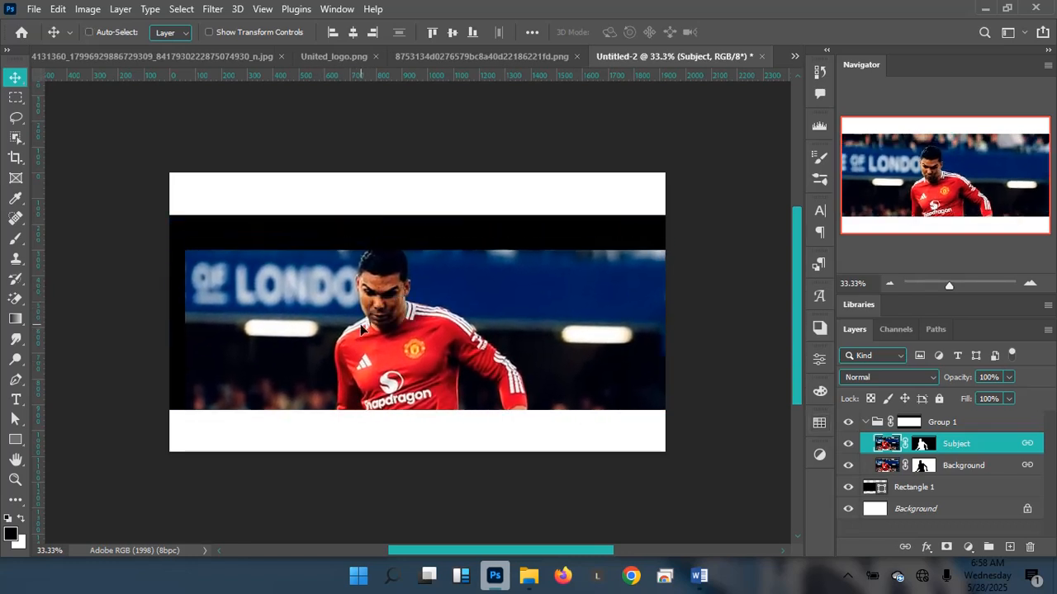
key(ctrl+z)
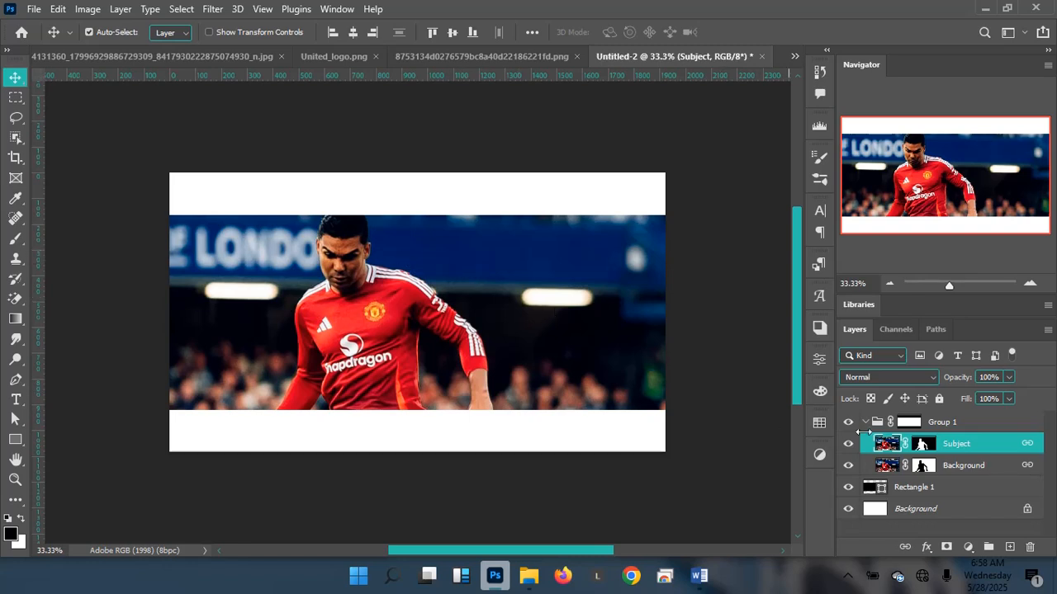
ctrl+click(1009, 475)
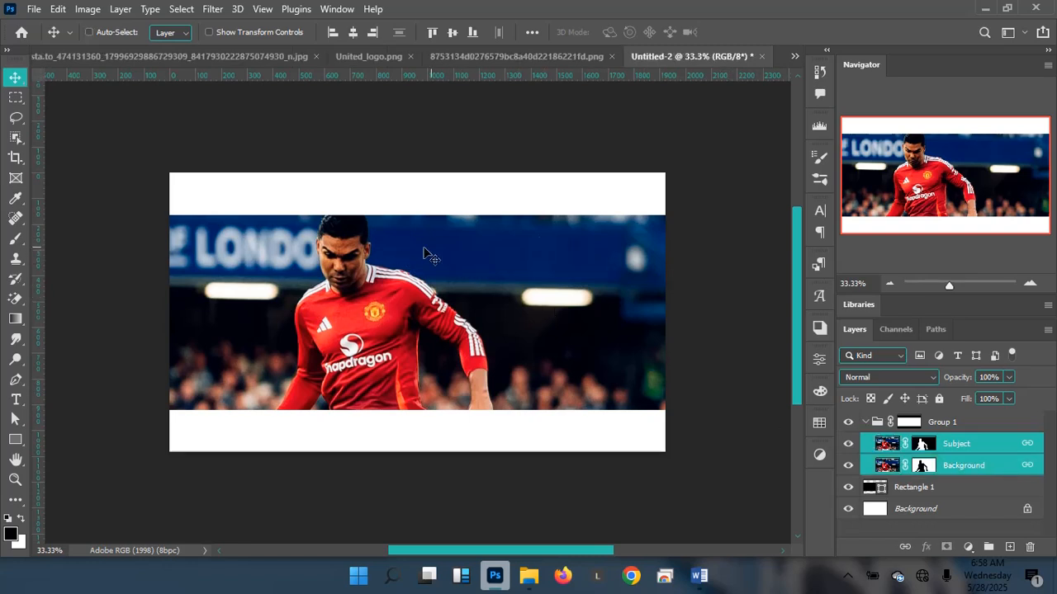
drag(422, 264, 418, 299)
key(ctrl+z)
Nudge the Subject layer and its linked Background slightly down inside the group mask
click(998, 447)
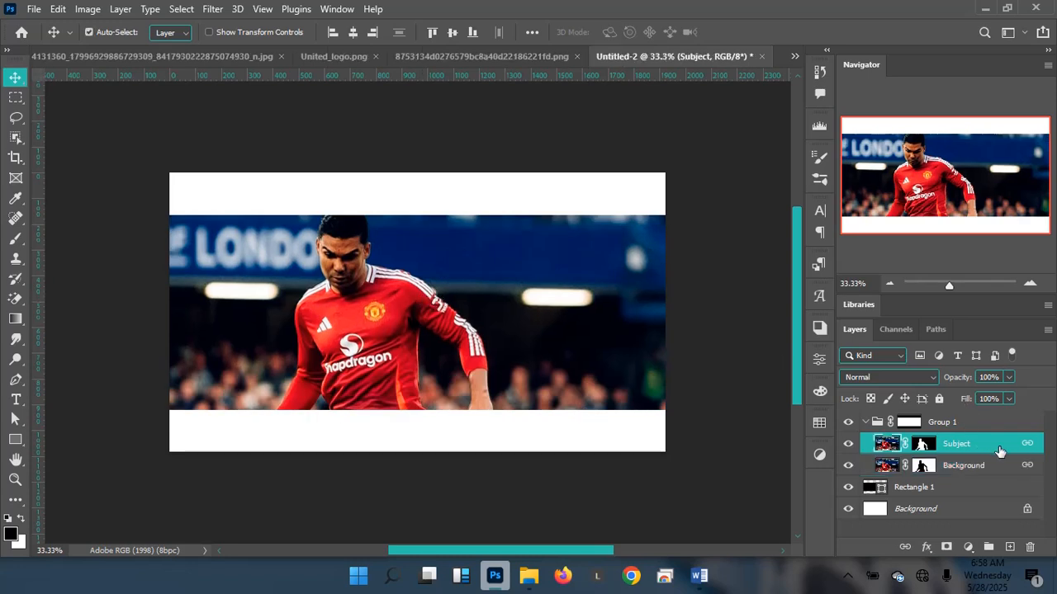
key(shift+Down)
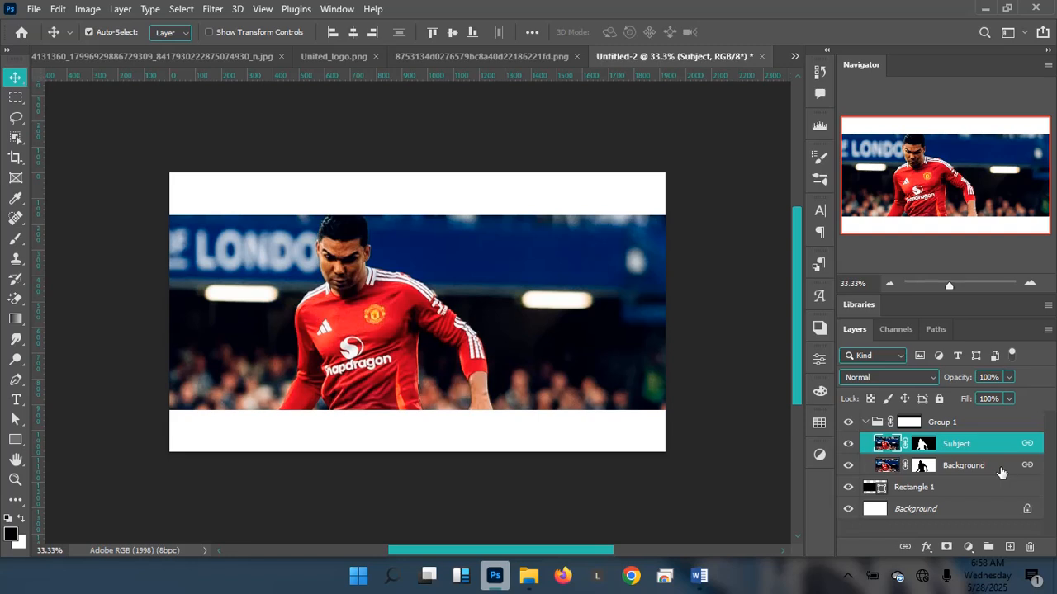
Review the finished reference poster in Untitled-1 and the cutout of the two Chelsea players, then return to Untitled-2
click(794, 56)
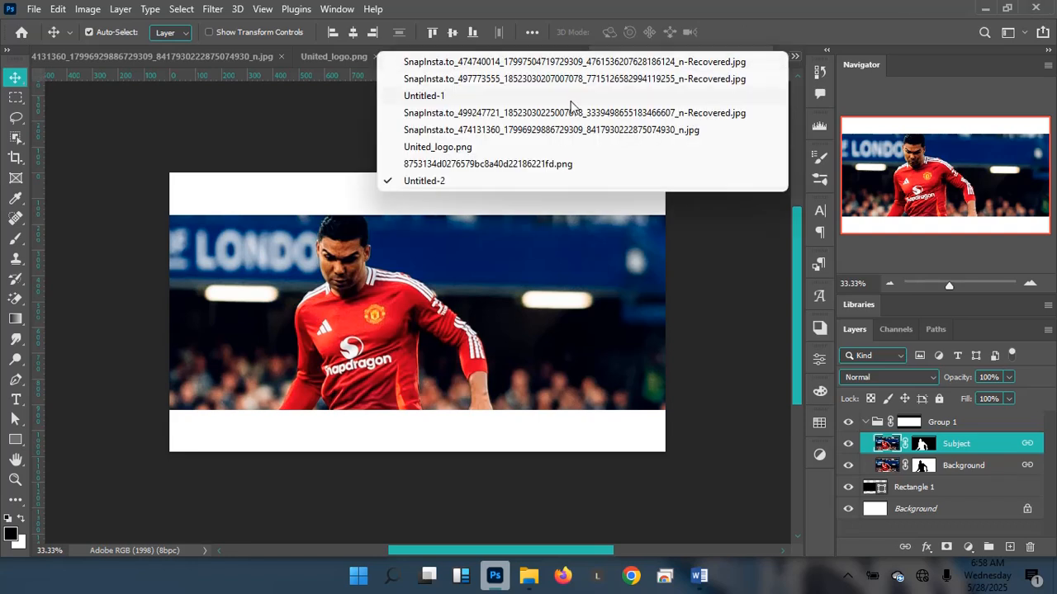
click(445, 96)
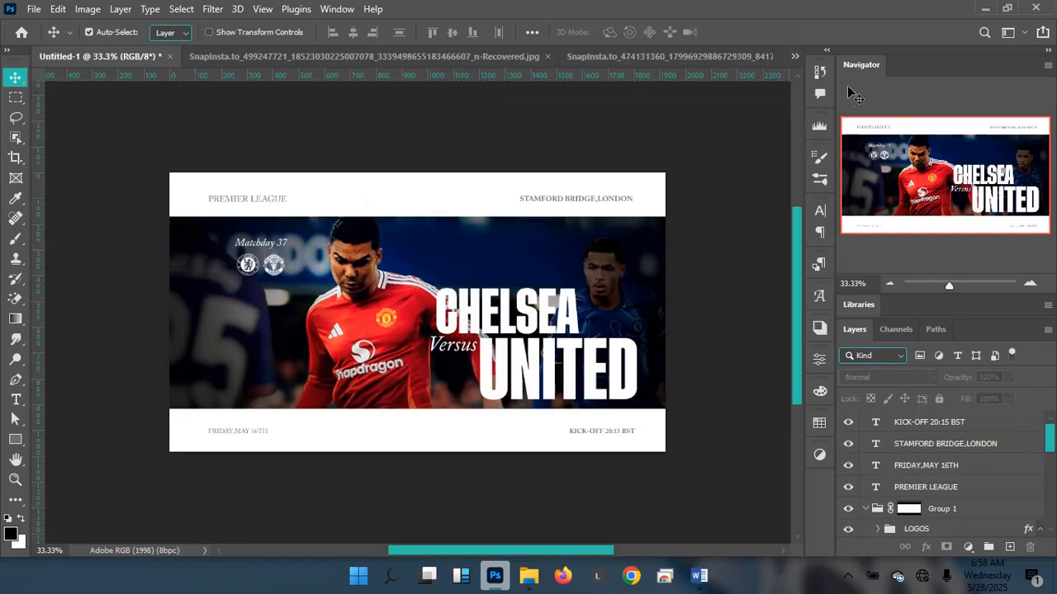
click(748, 56)
click(794, 57)
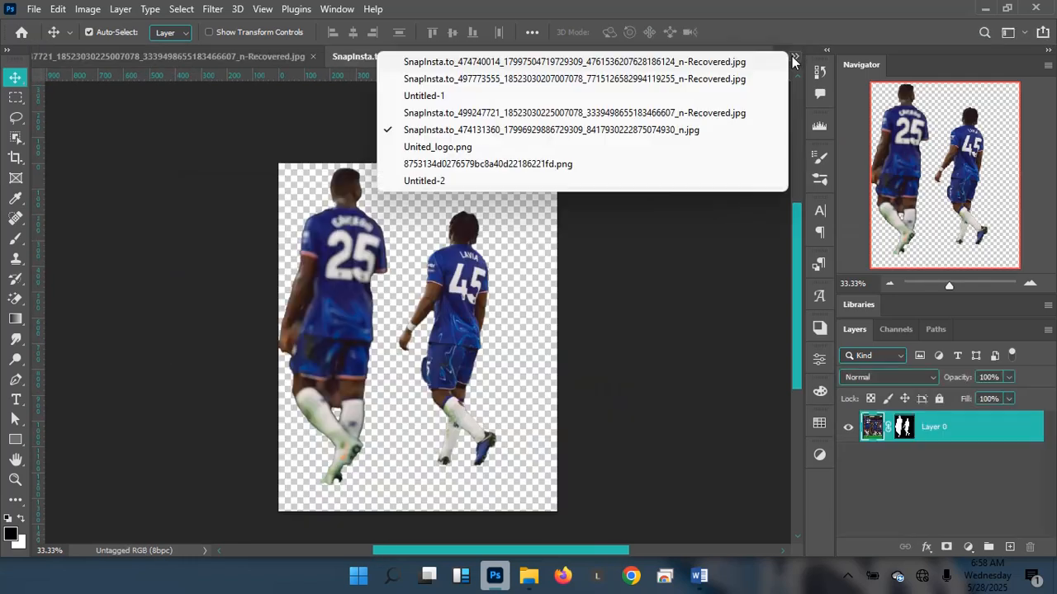
click(436, 181)
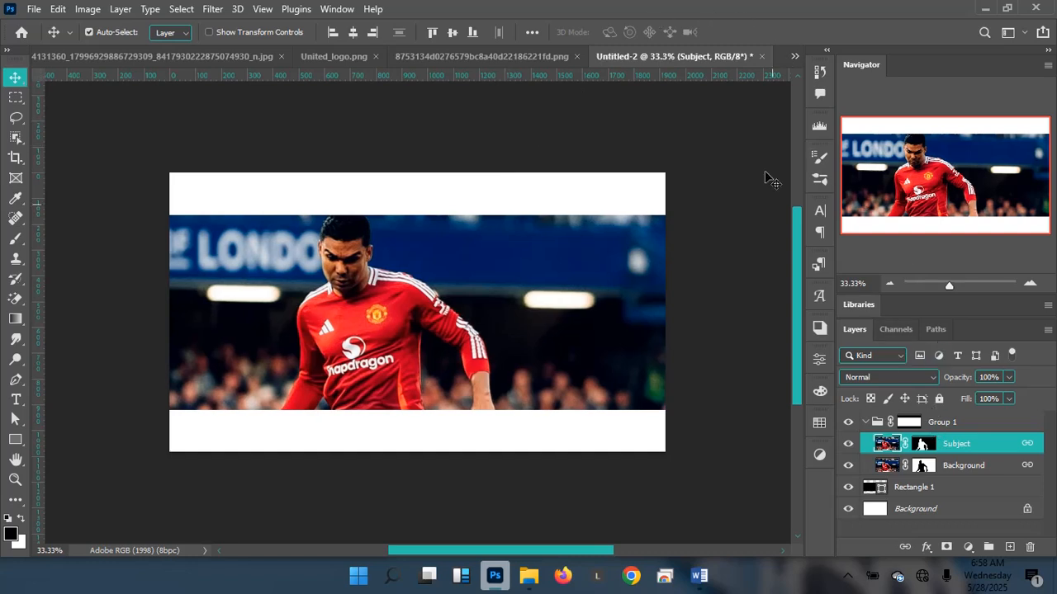
In the photo of the Chelsea player with the ball, select the subject and add a layer mask from the selection
click(788, 55)
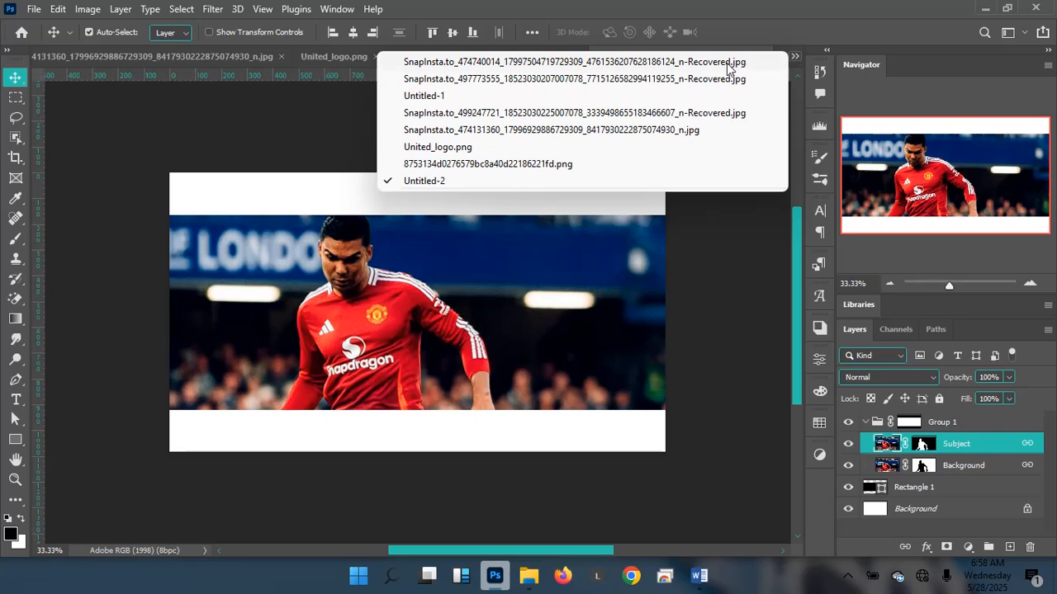
click(679, 63)
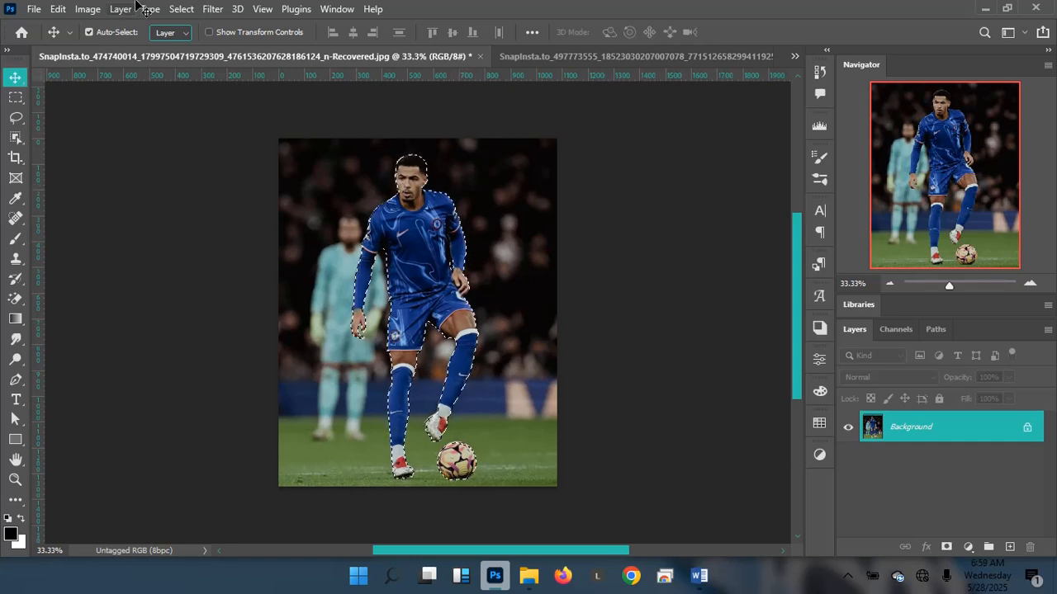
click(89, 10)
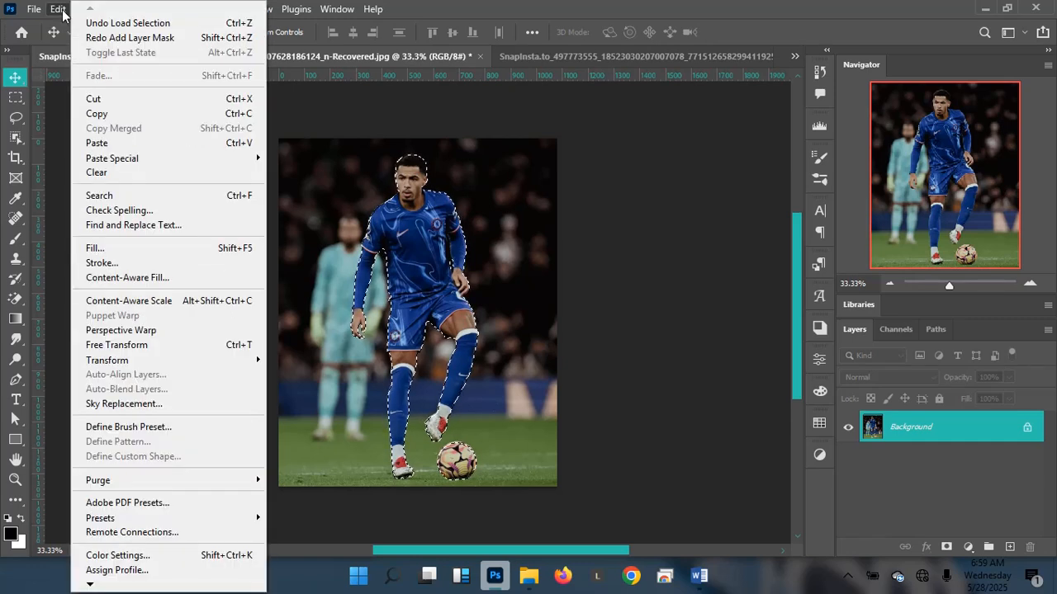
click(59, 11)
click(181, 10)
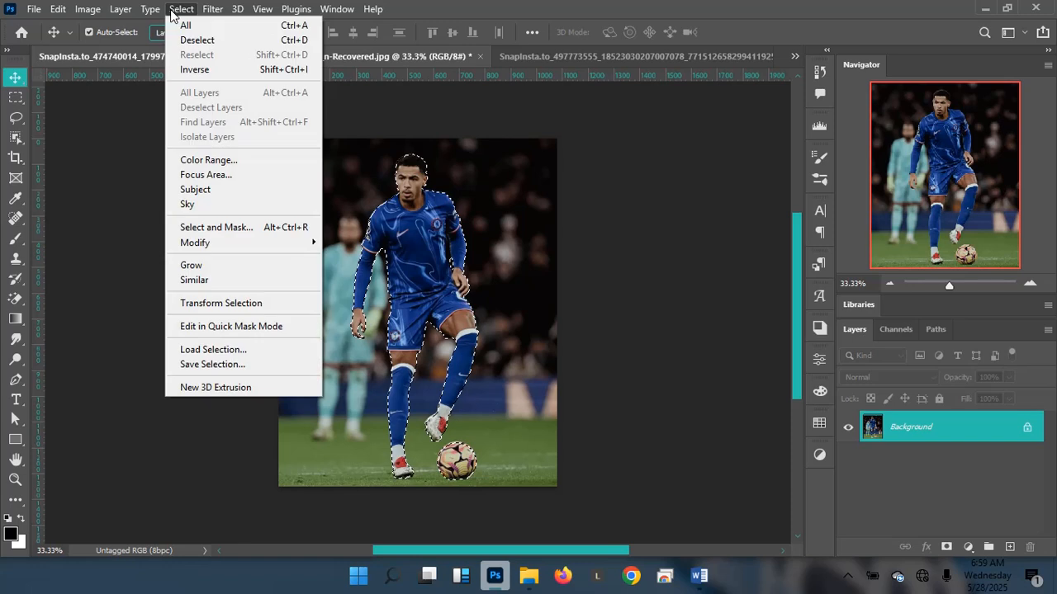
click(227, 192)
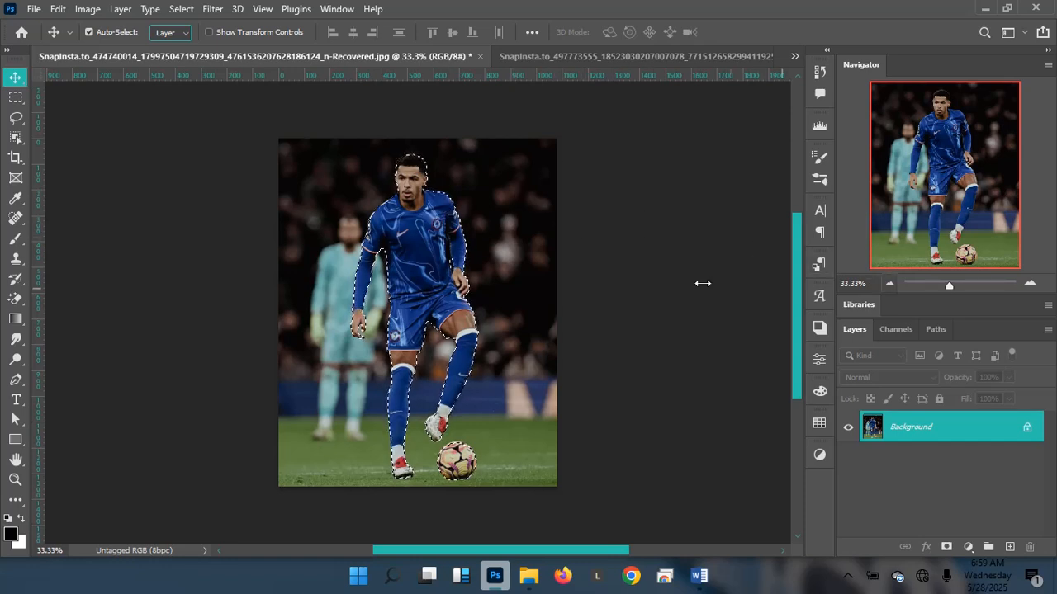
click(946, 548)
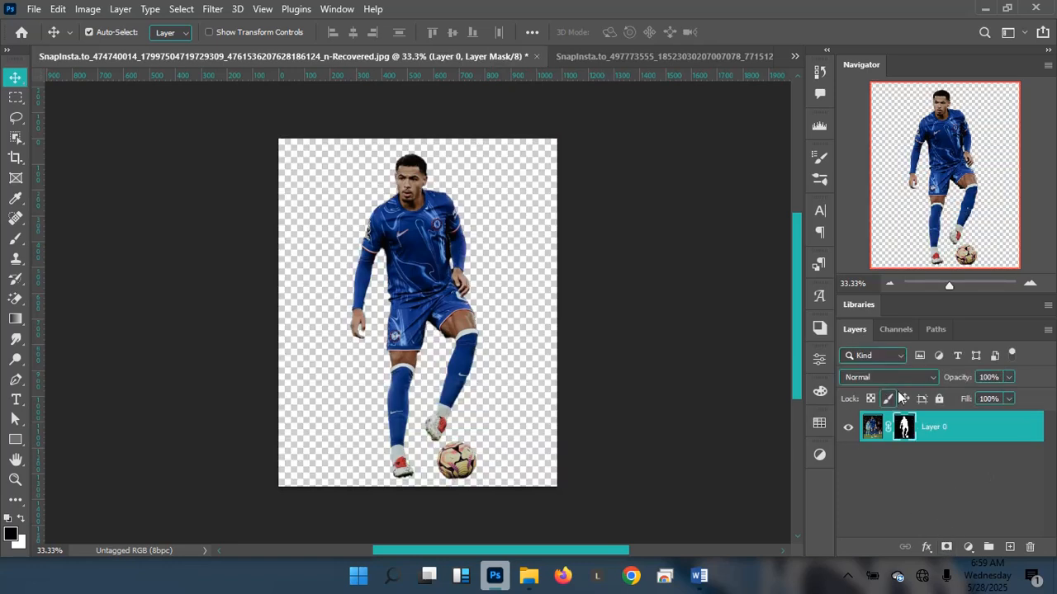
Copy the masked Chelsea player layer and paste it into Untitled-2 above the Subject layer inside Group 1
click(973, 431)
key(ctrl)
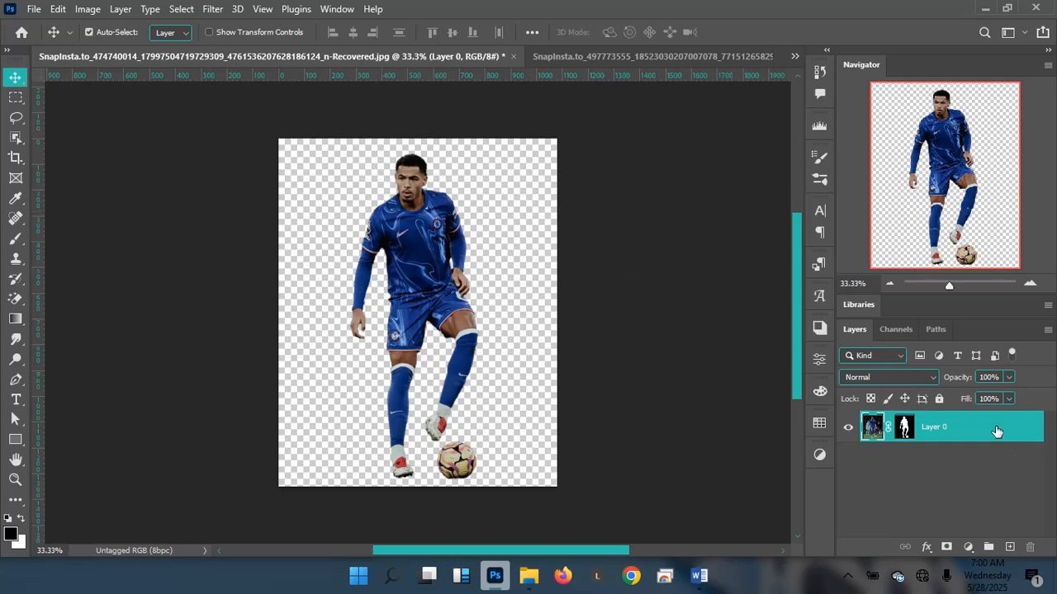
key(ctrl)
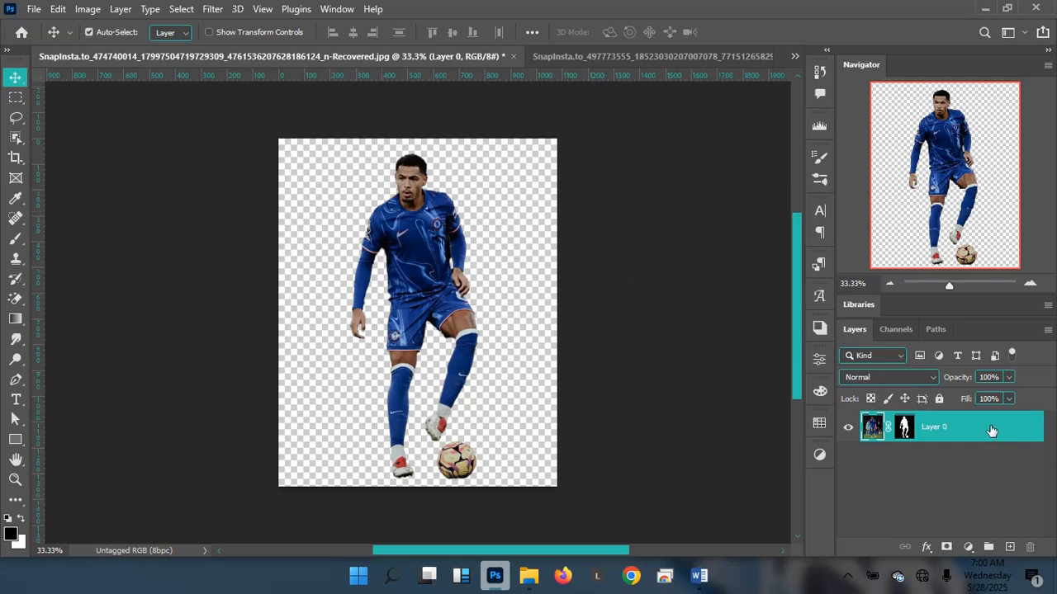
click(905, 427)
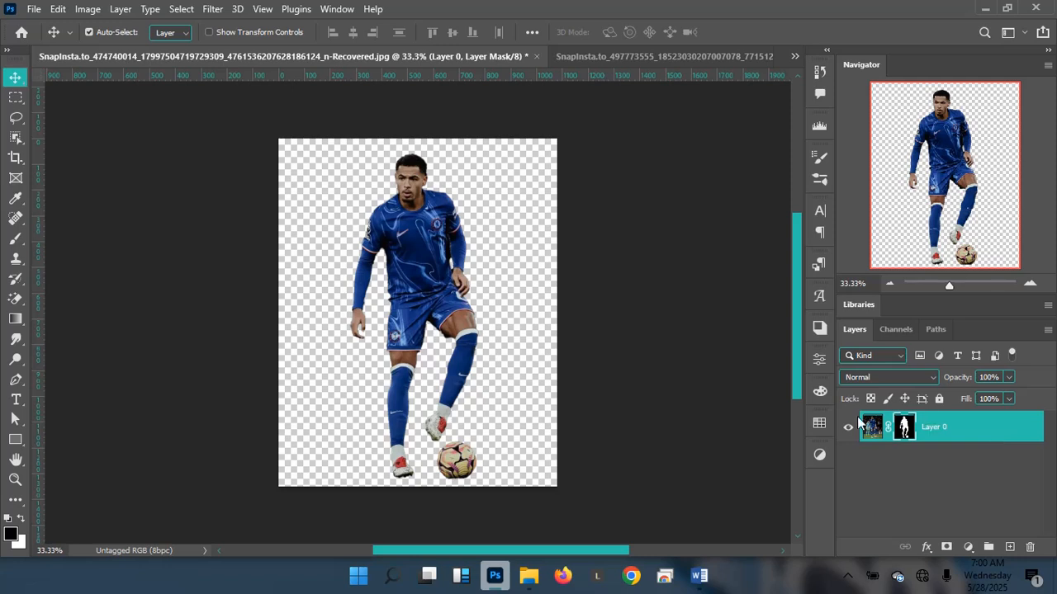
click(1016, 434)
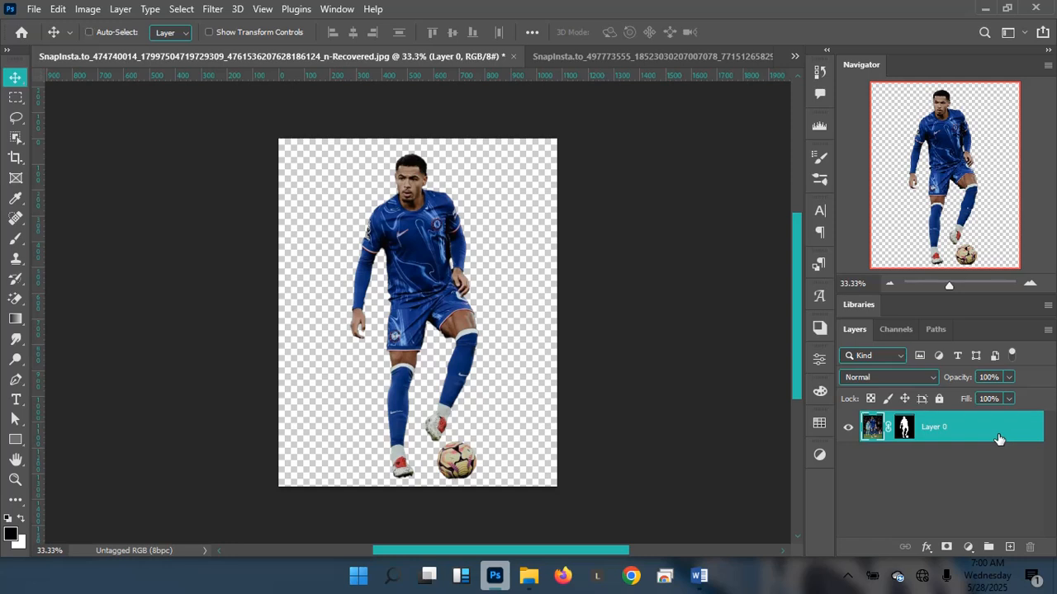
key(ctrl)
click(796, 56)
click(410, 185)
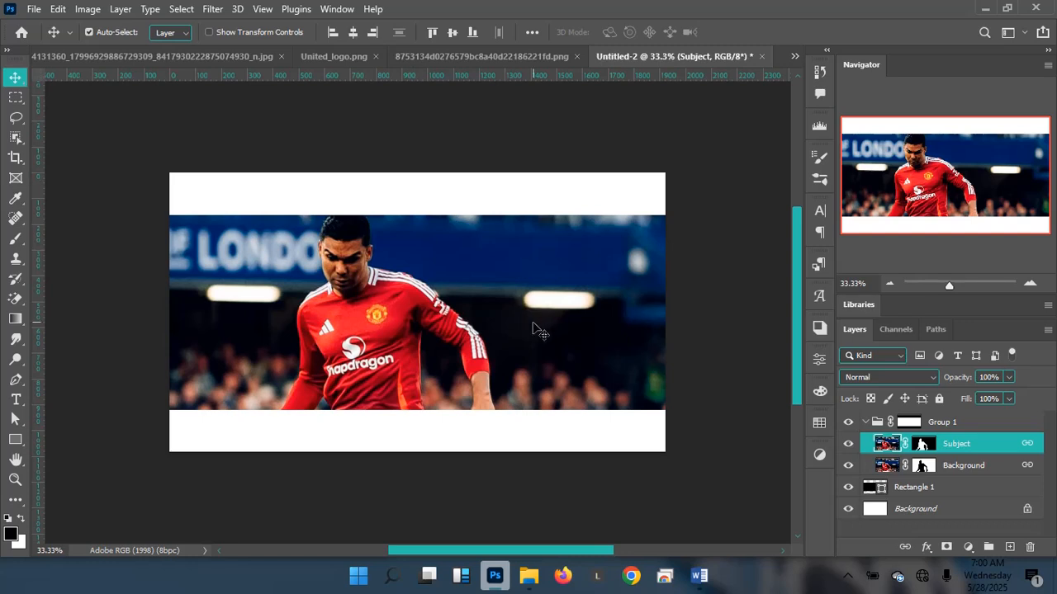
scroll(564, 322, down, 2)
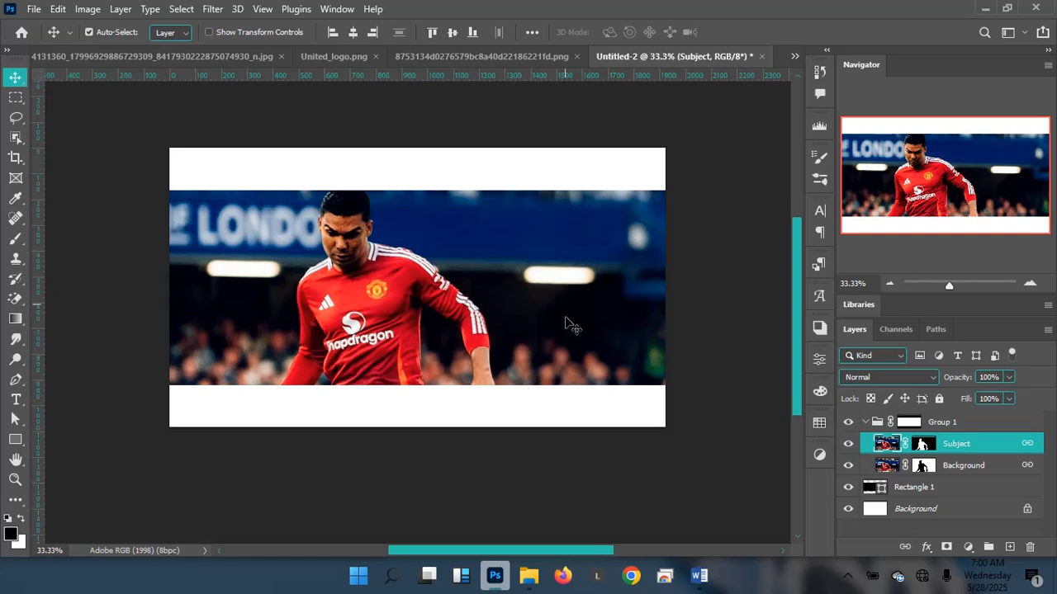
key(ctrl+v)
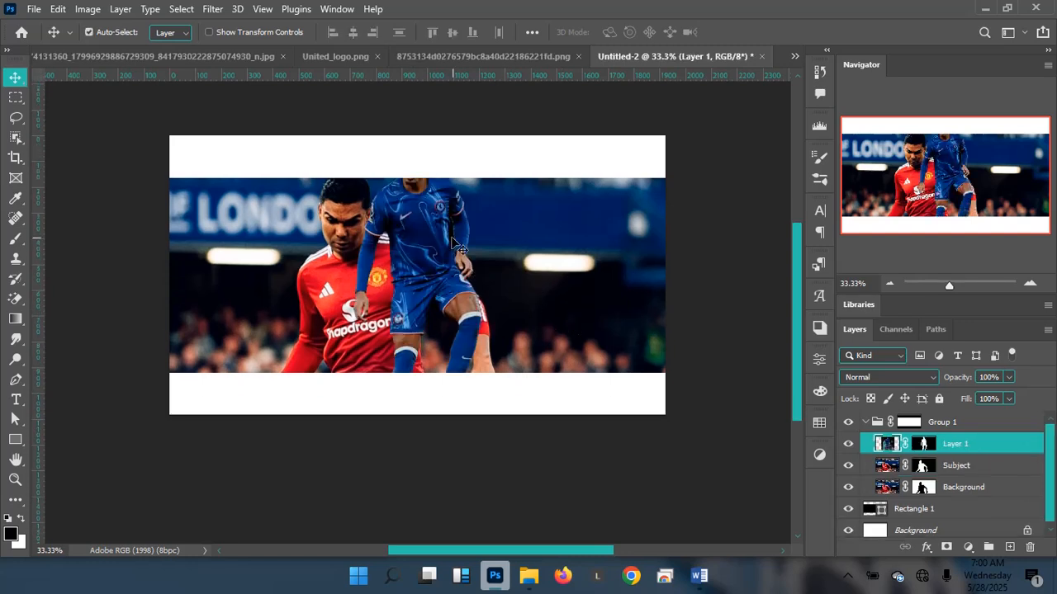
Move the pasted Chelsea player to the right side of the central band, beside the United player
drag(429, 225, 594, 293)
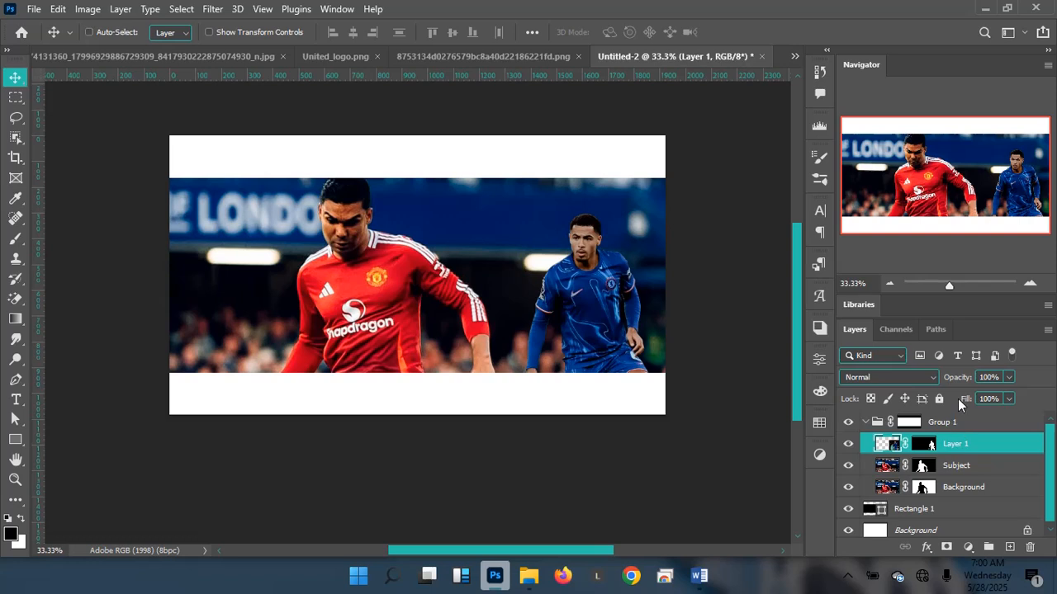
key(ctrl+t)
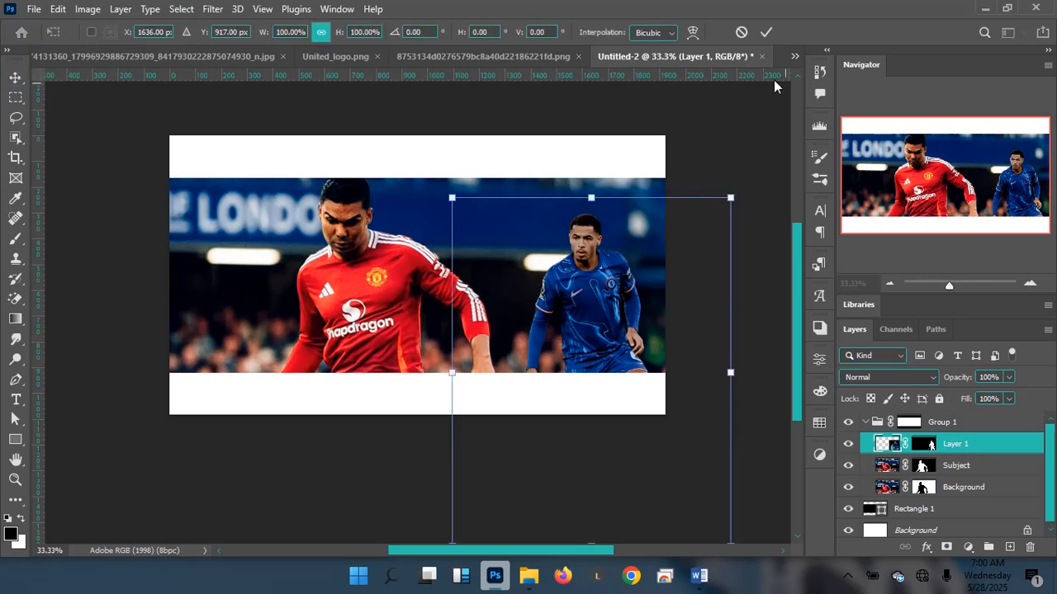
click(766, 32)
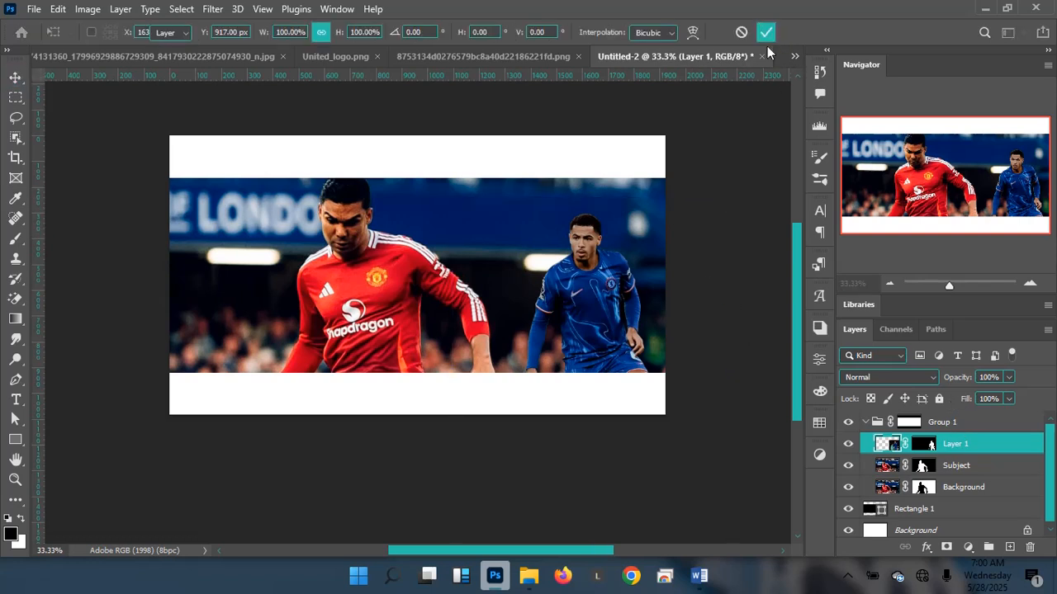
Rename the pasted Chelsea player layer as COLWILL
double_click(954, 447)
text(C)
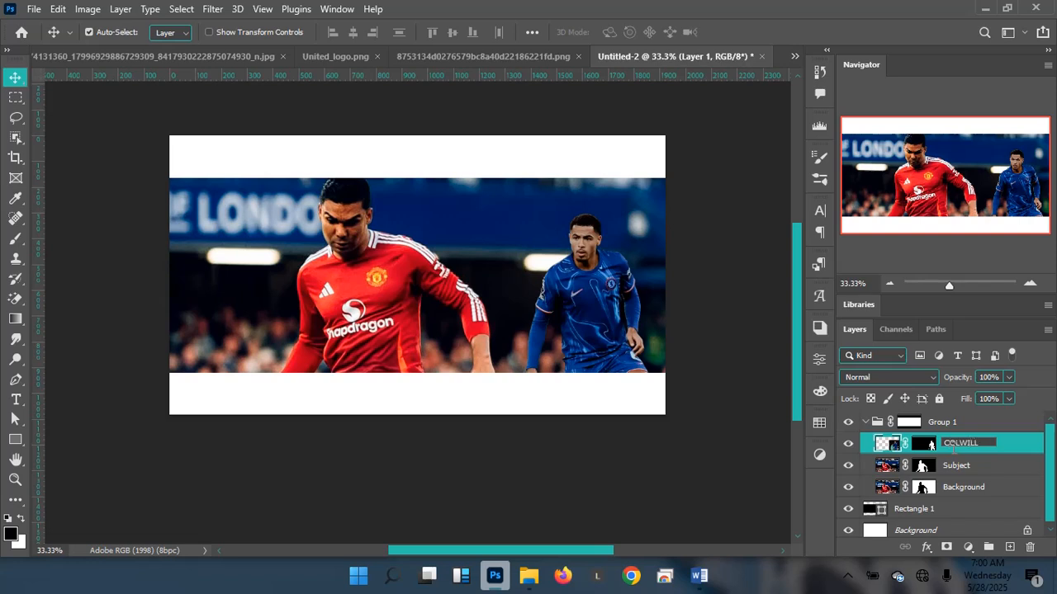
key(Return)
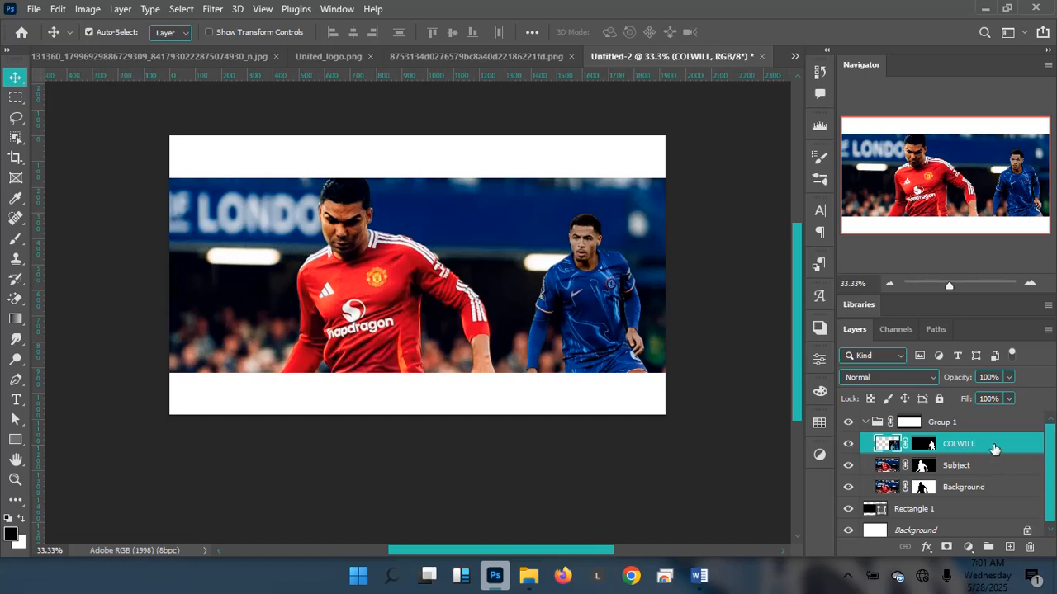
Scale the COLWILL layer to about 114.38% and position it at X 1713 px, Y 947 px against the band's right edge
key(ctrl+t)
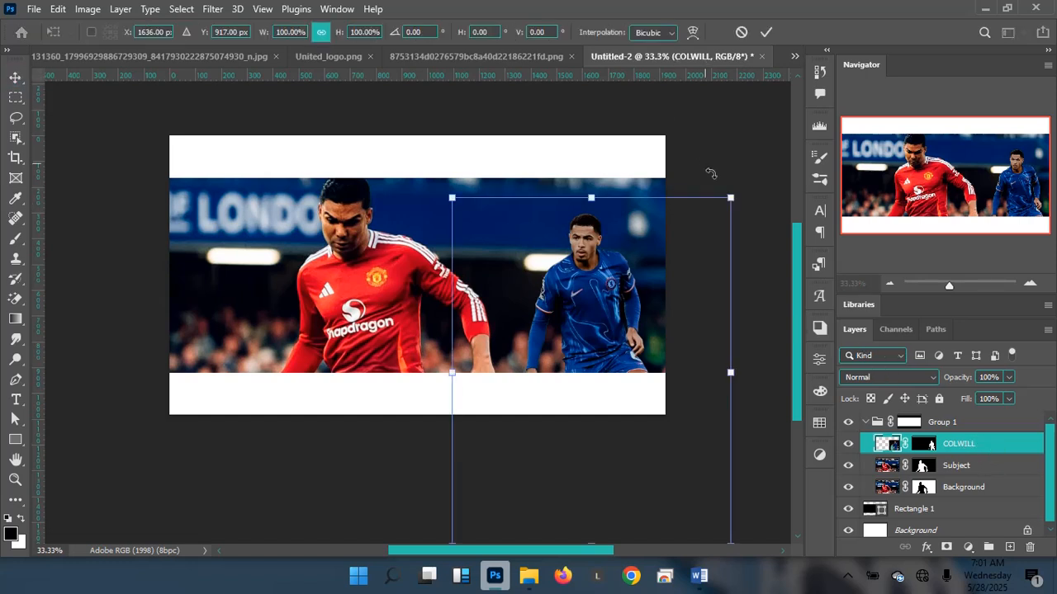
drag(729, 199, 748, 175)
key(shift+Down)
key(shift+Down)
key(shift+Down)
key(shift+Right)
key(shift+Right)
key(shift+Right)
key(shift+Right)
key(shift+Right)
key(shift+Right)
key(shift+Right)
key(shift+Right)
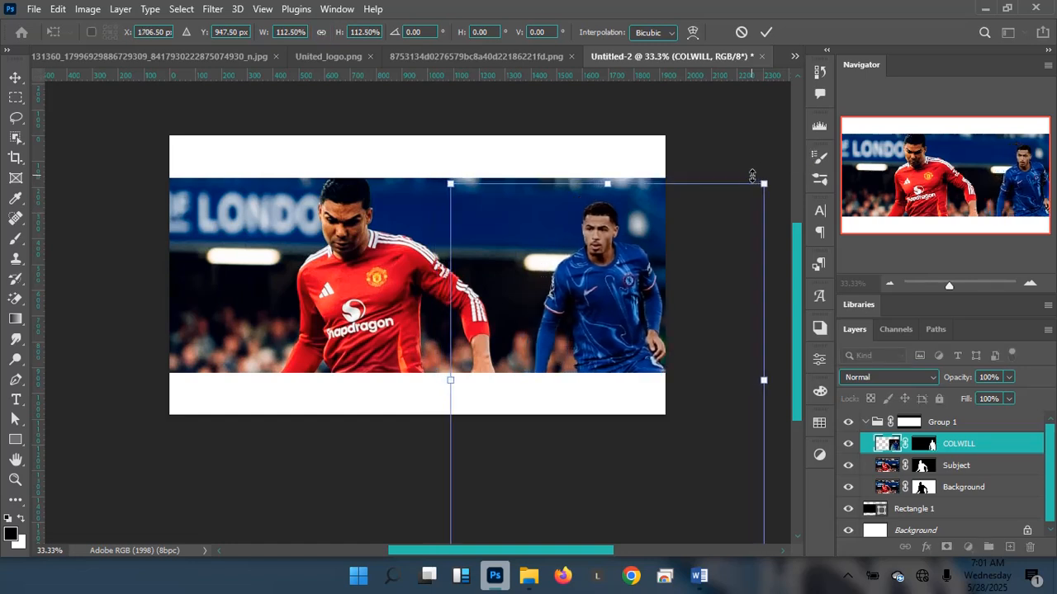
key(Left)
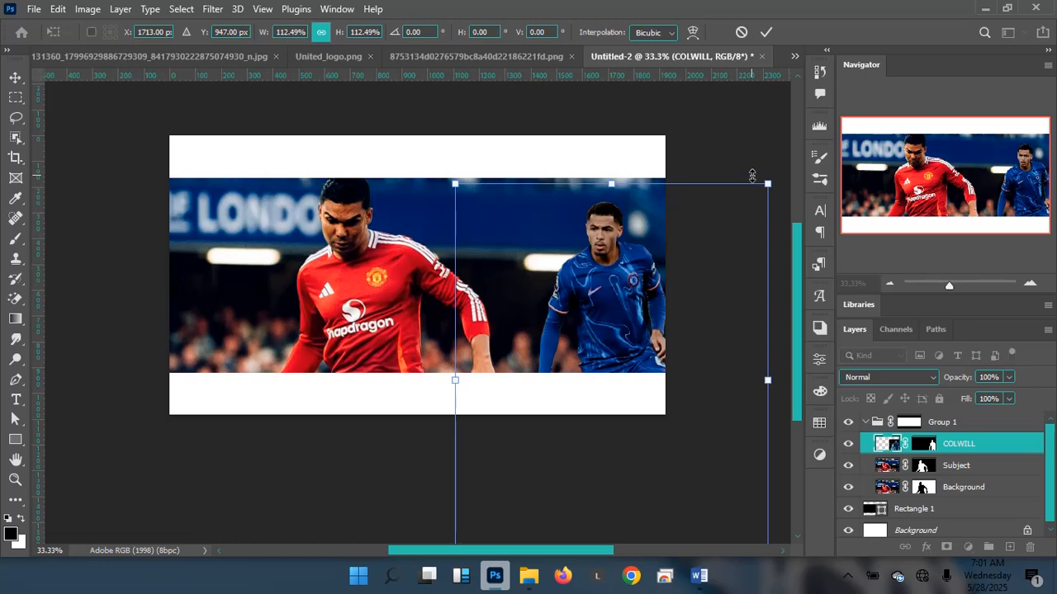
drag(767, 184, 772, 181)
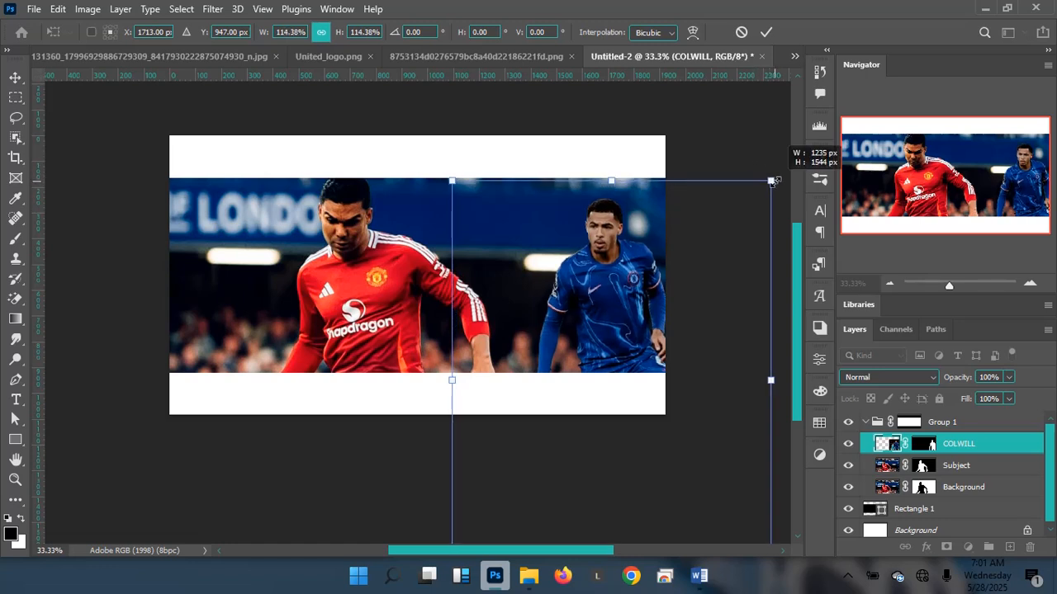
key(Return)
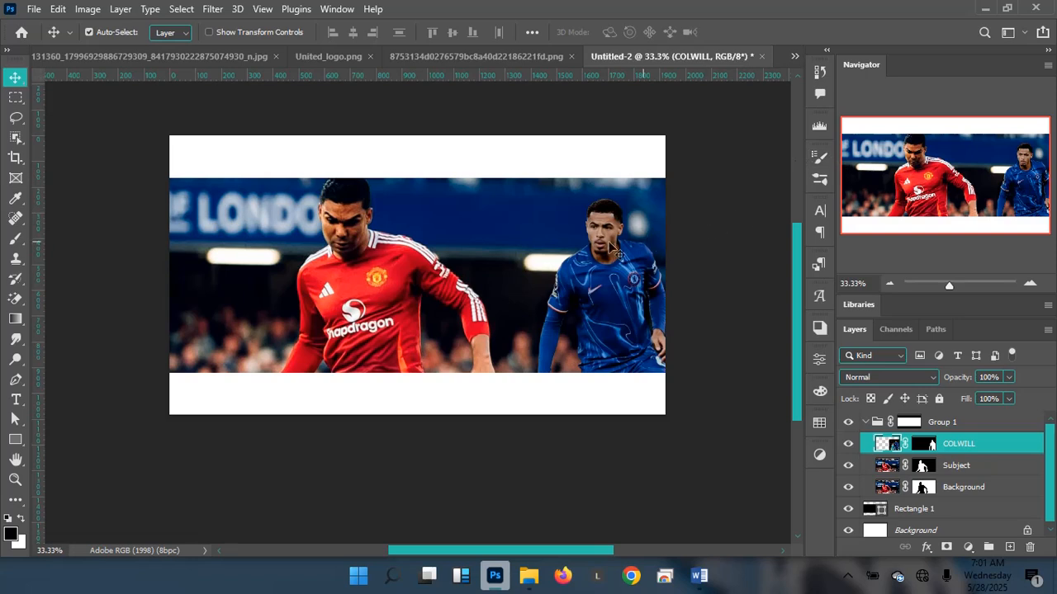
Paint a white arrow between the players on a new layer with a 40 px Hard Round brush at 100% opacity, and delete that layer
key(ctrl+shift+n)
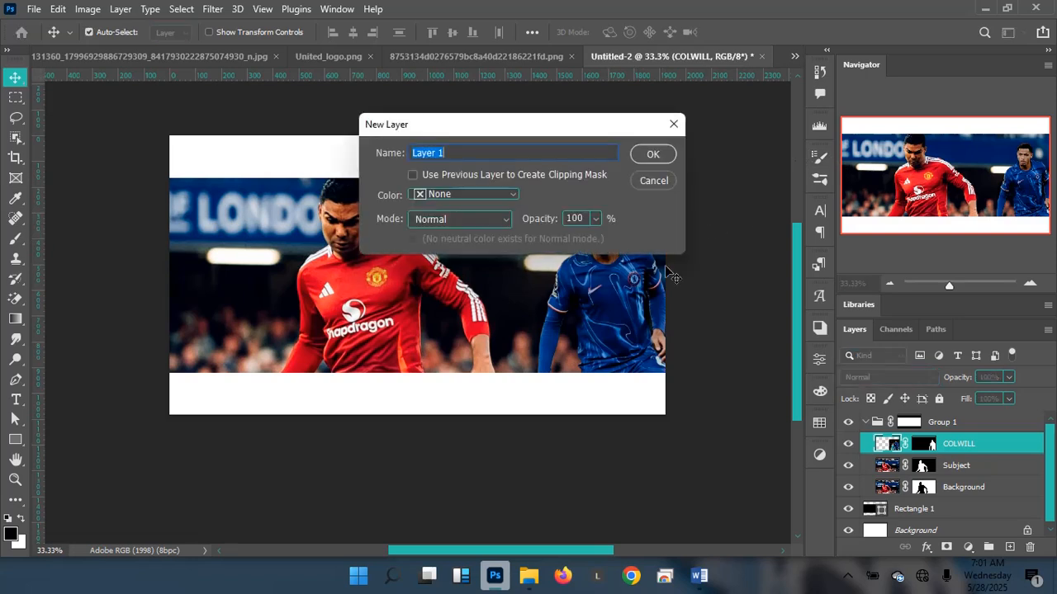
key(Return)
key(b)
drag(556, 264, 408, 271)
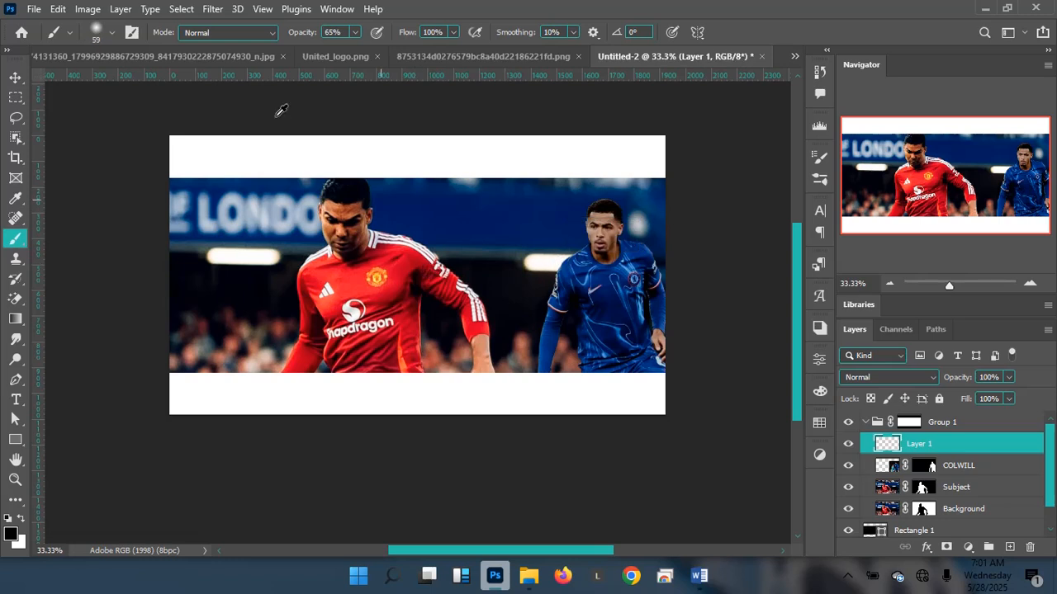
click(112, 33)
double_click(86, 268)
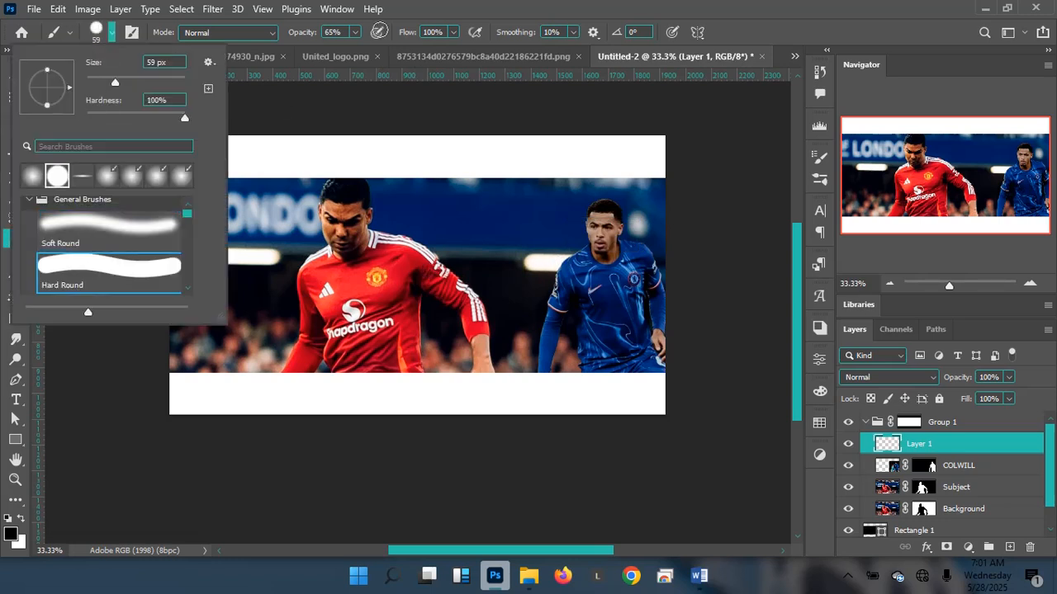
click(355, 32)
click(486, 11)
key(x)
key(bracketleft)
key(bracketleft)
mouse_move(576, 245)
mouse_down()
mouse_move(445, 276)
mouse_move(457, 254)
mouse_move(420, 287)
mouse_move(477, 297)
mouse_up()
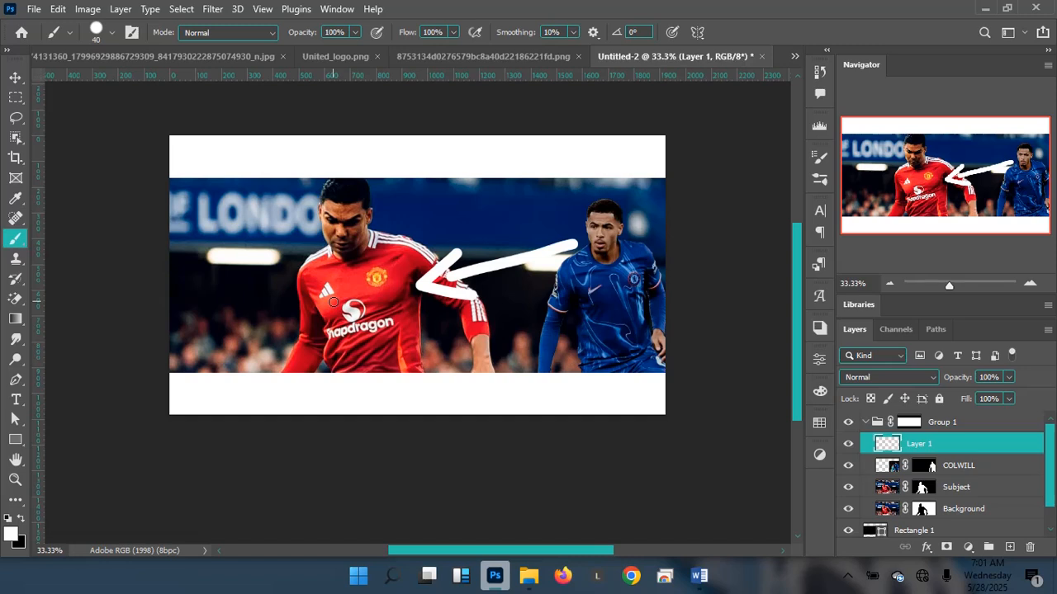
key(Delete)
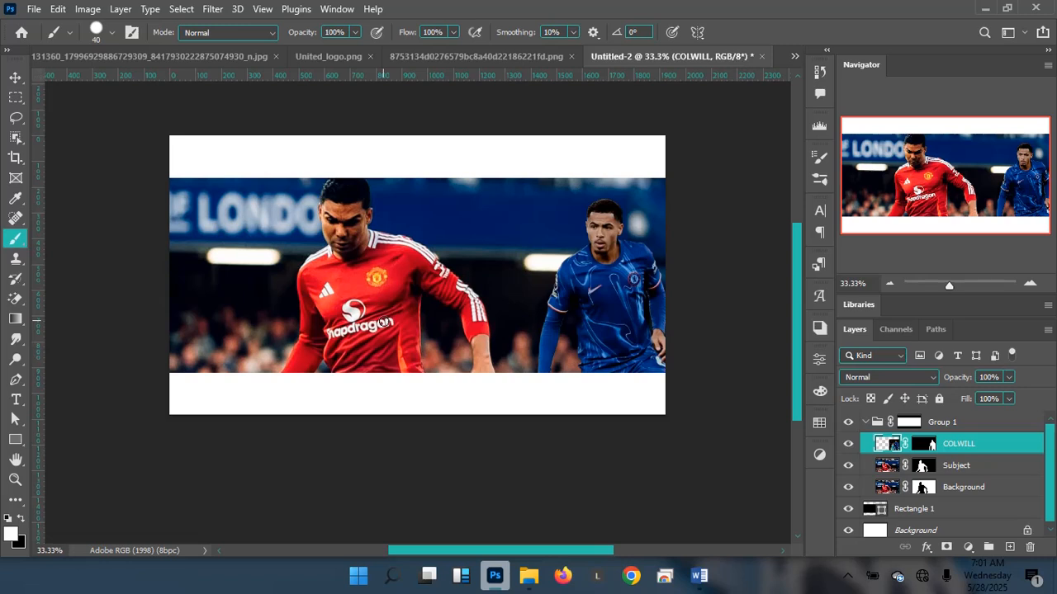
Reactivate the Move tool and check the finished reference poster in Untitled-1
key(v)
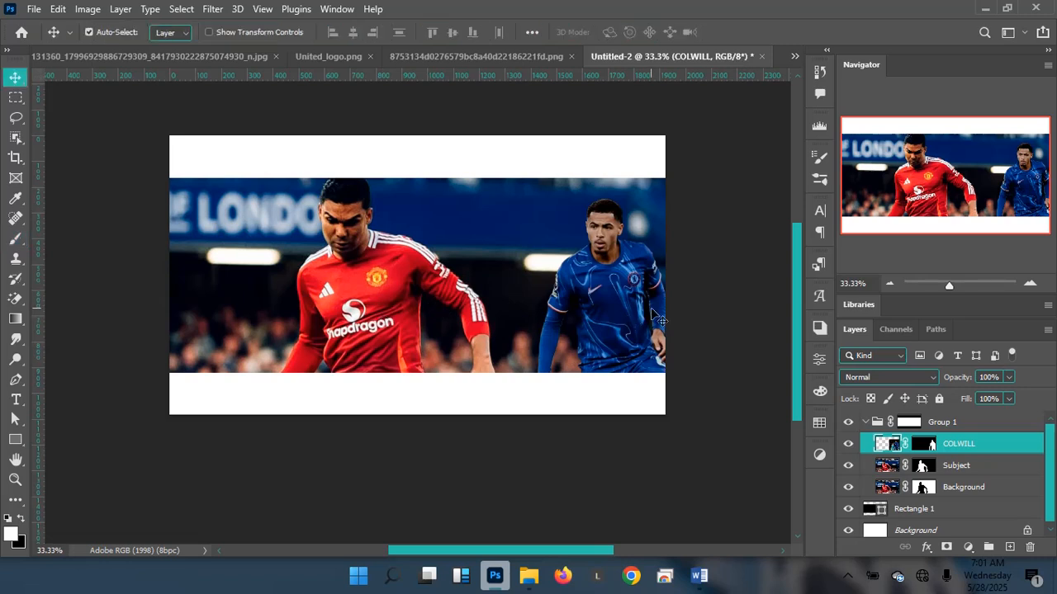
click(793, 57)
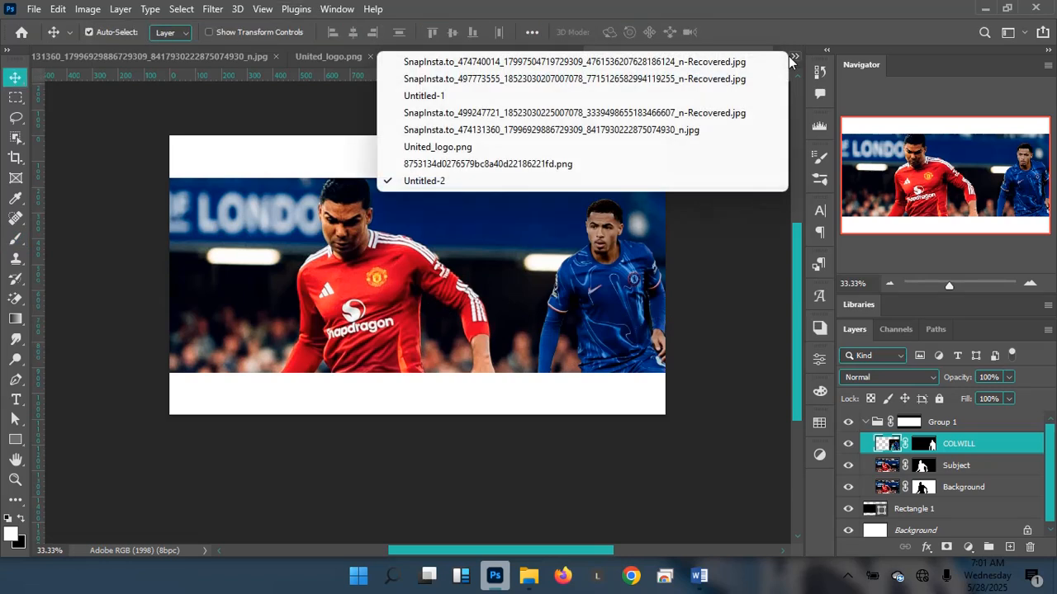
click(425, 97)
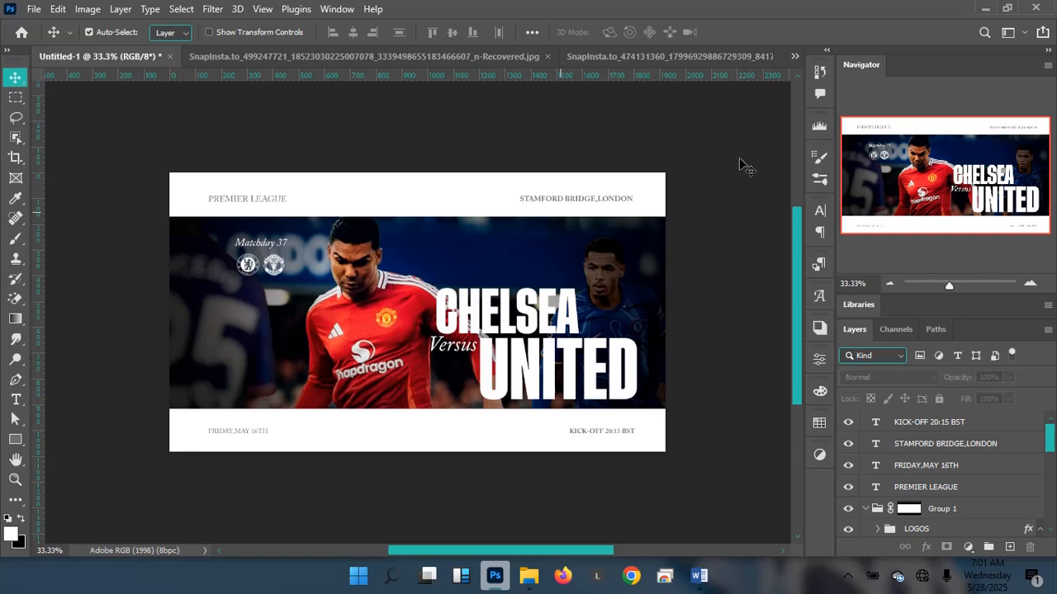
Return to Untitled-2, scale the COLWILL layer to 101.87% and position it at about X 1710 px, Y 943 px
click(793, 57)
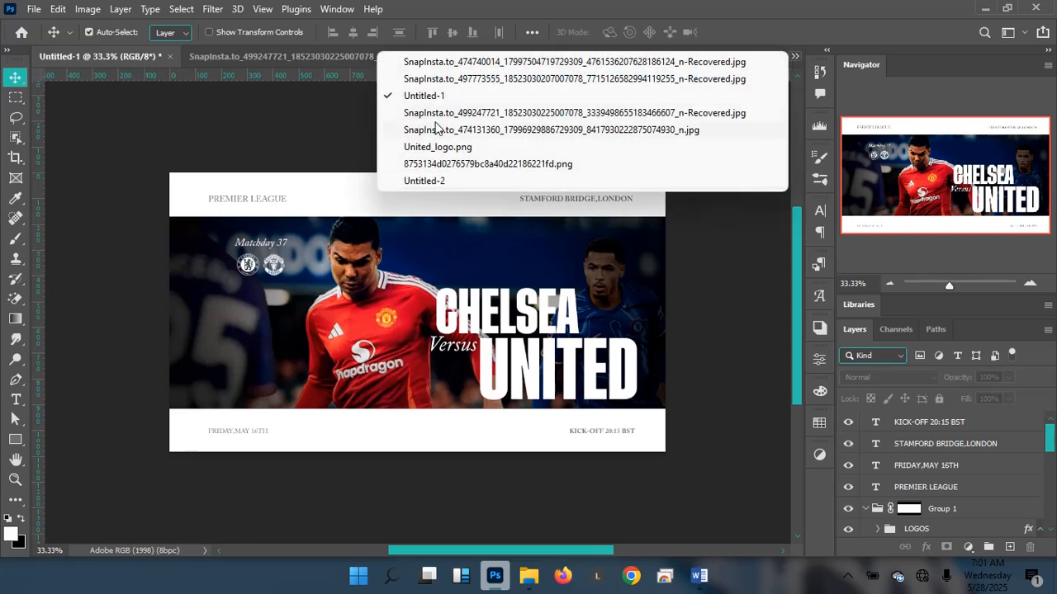
click(433, 181)
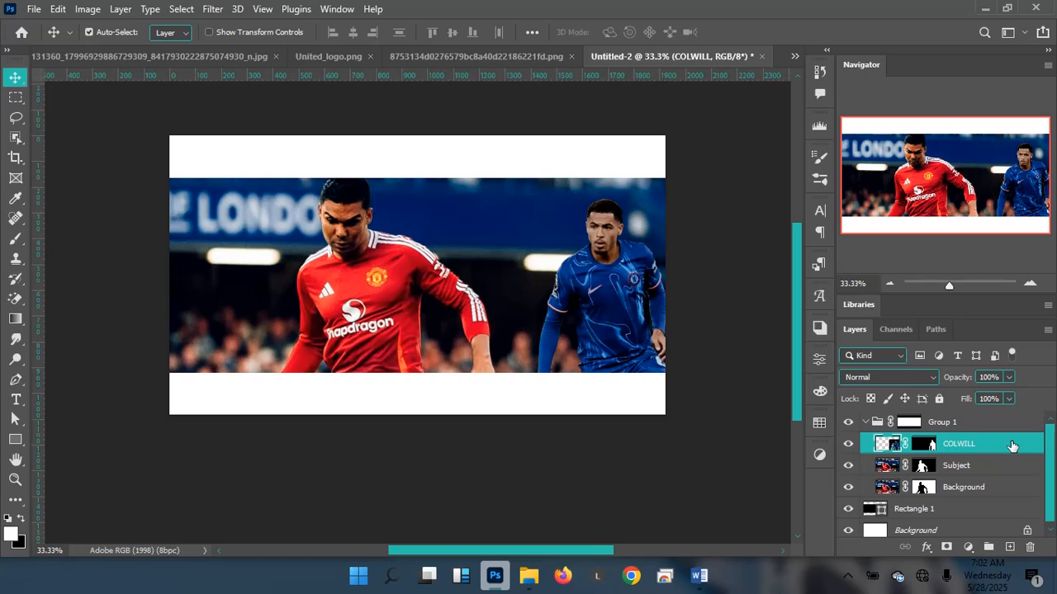
key(ctrl+t)
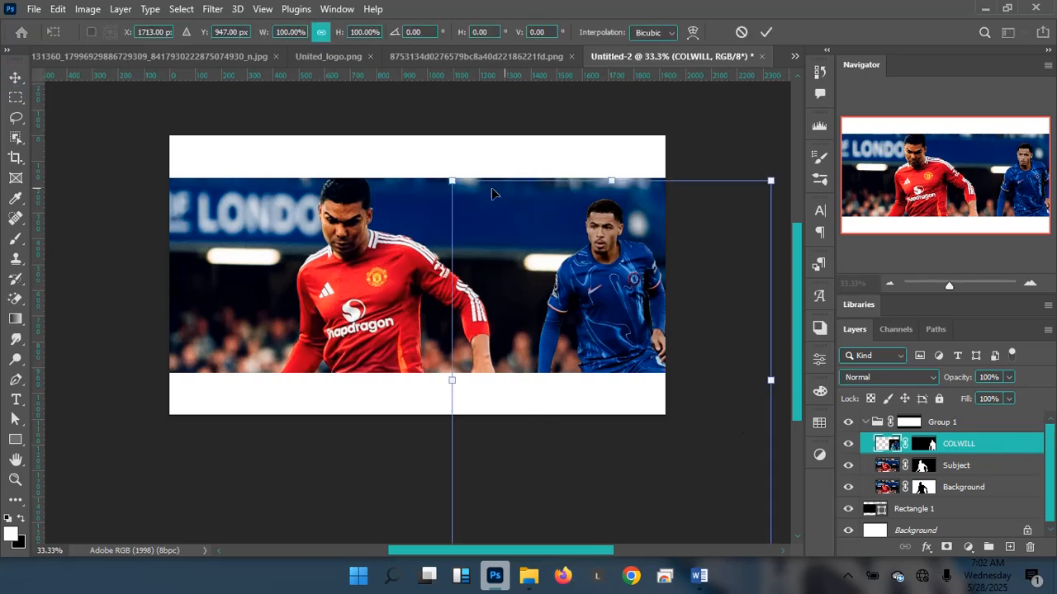
scroll(451, 180, down, 1)
drag(450, 141, 444, 142)
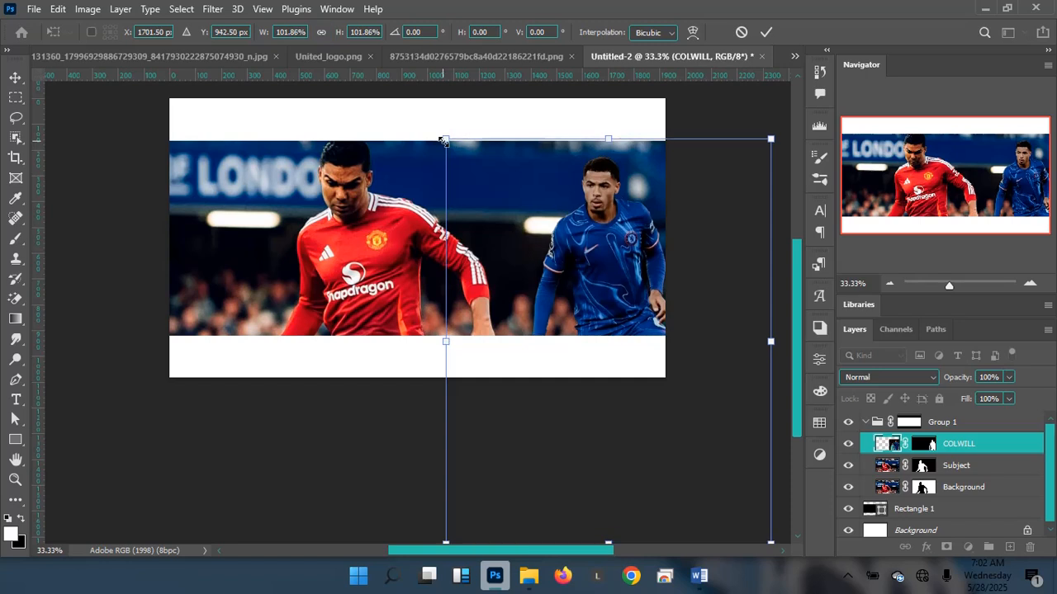
key(Right)
key(Right)
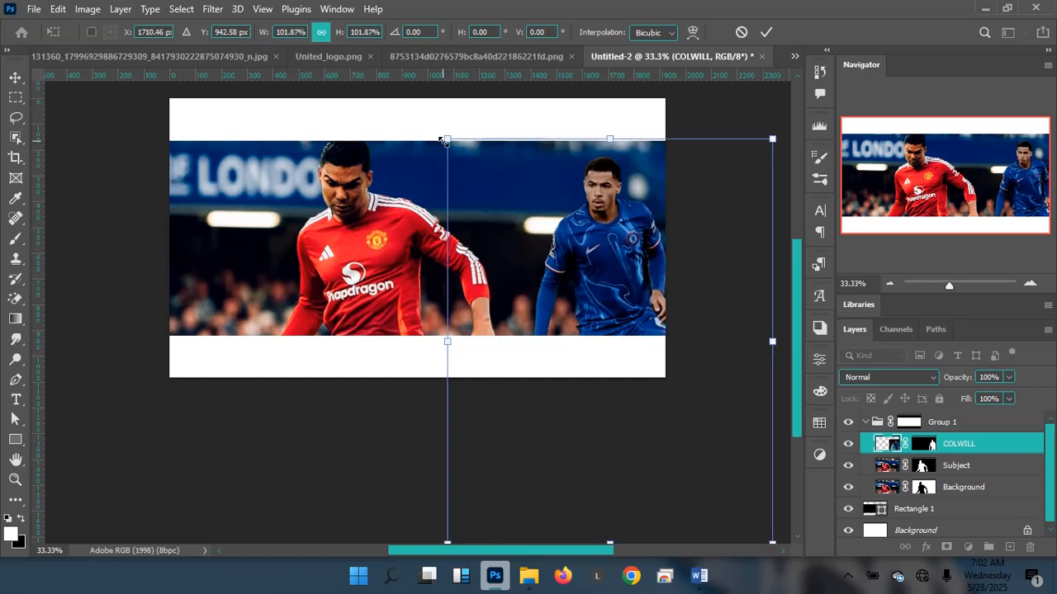
key(Return)
Enlarge the COLWILL layer slightly more from its lower-left corner so the player fills the band's right side
key(ctrl+minus)
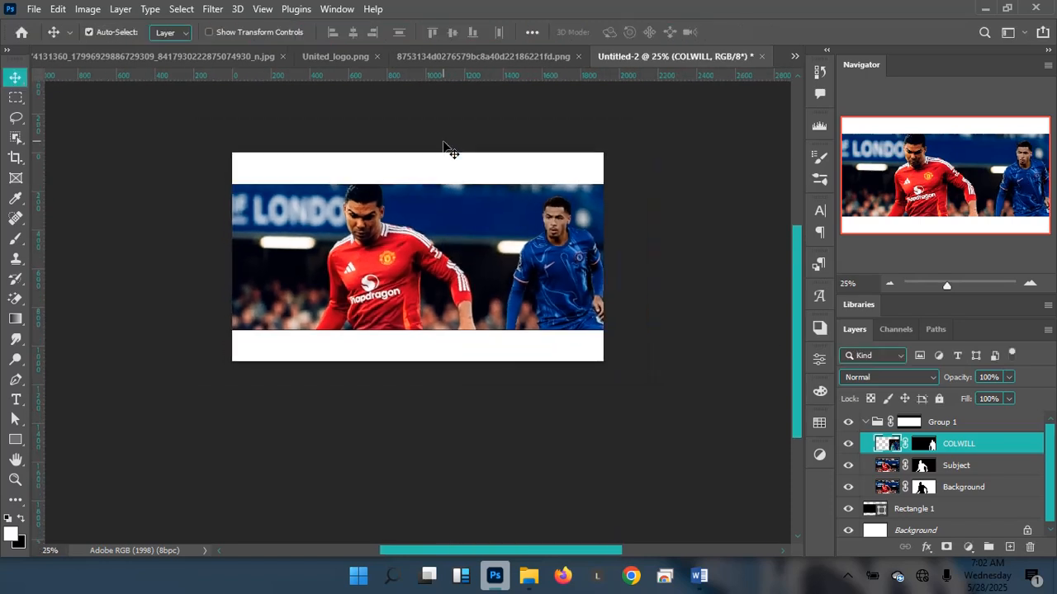
key(ctrl+minus)
key(ctrl+plus)
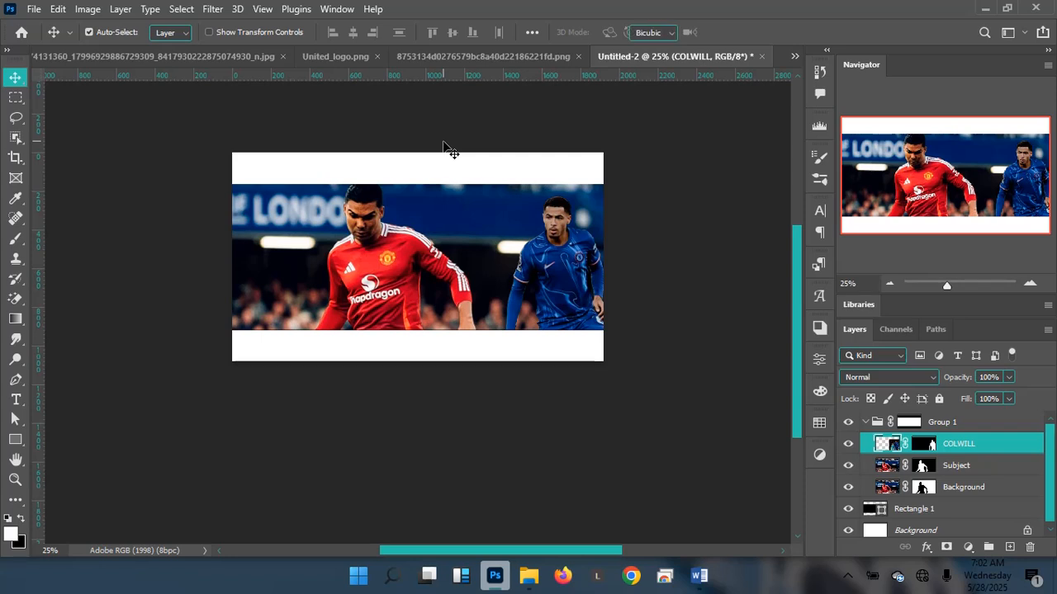
key(ctrl+t)
drag(442, 485, 438, 490)
key(Return)
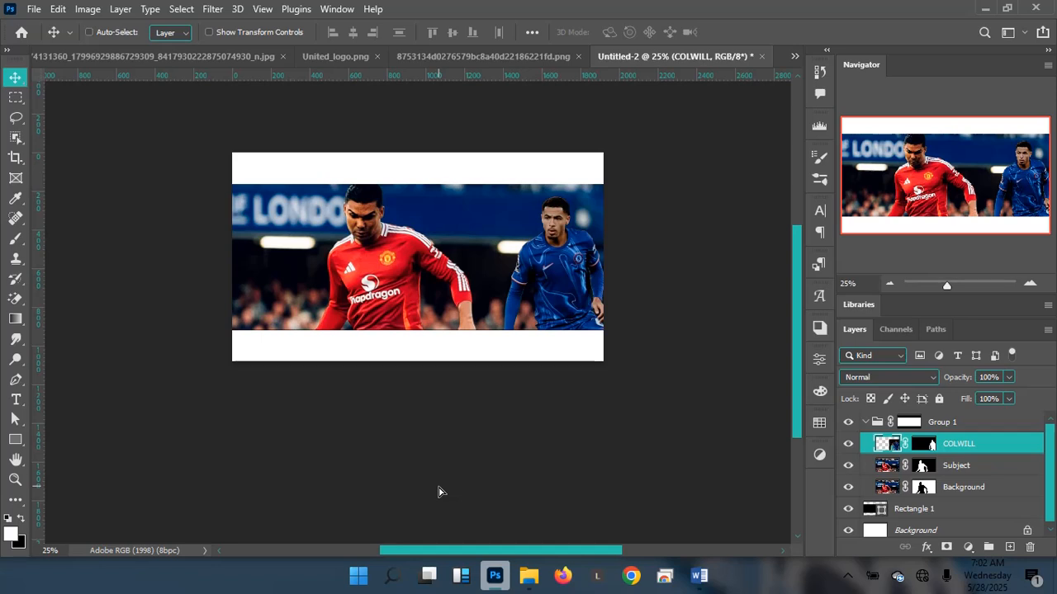
key(ctrl+equal)
key(ctrl+equal)
key(ctrl+minus)
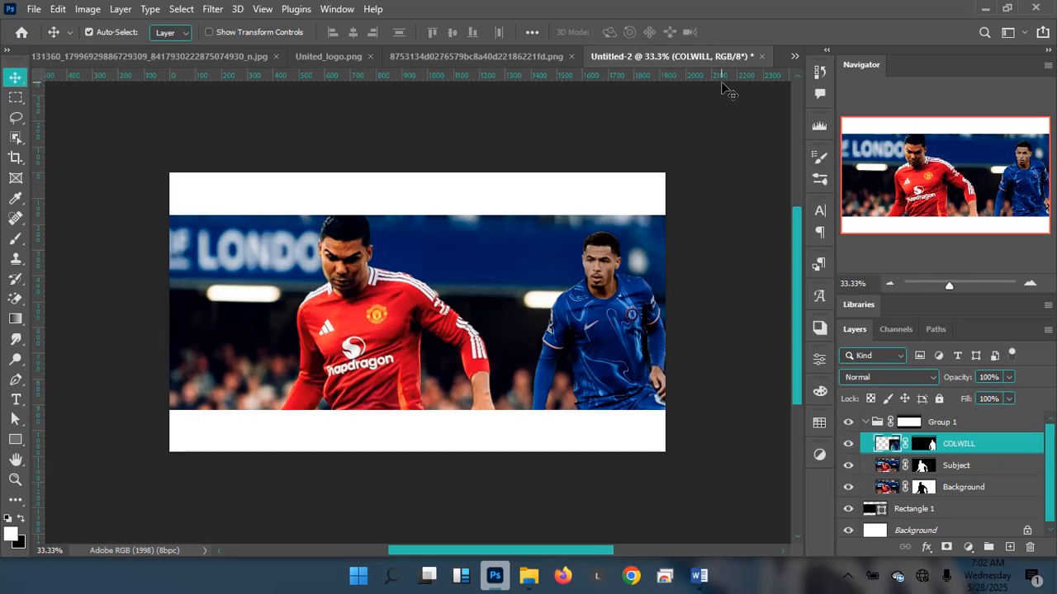
Find the open SnapInsta.to_474131360 image with the two masked Chelsea players, numbers 25 and 45, and copy its layer
click(794, 56)
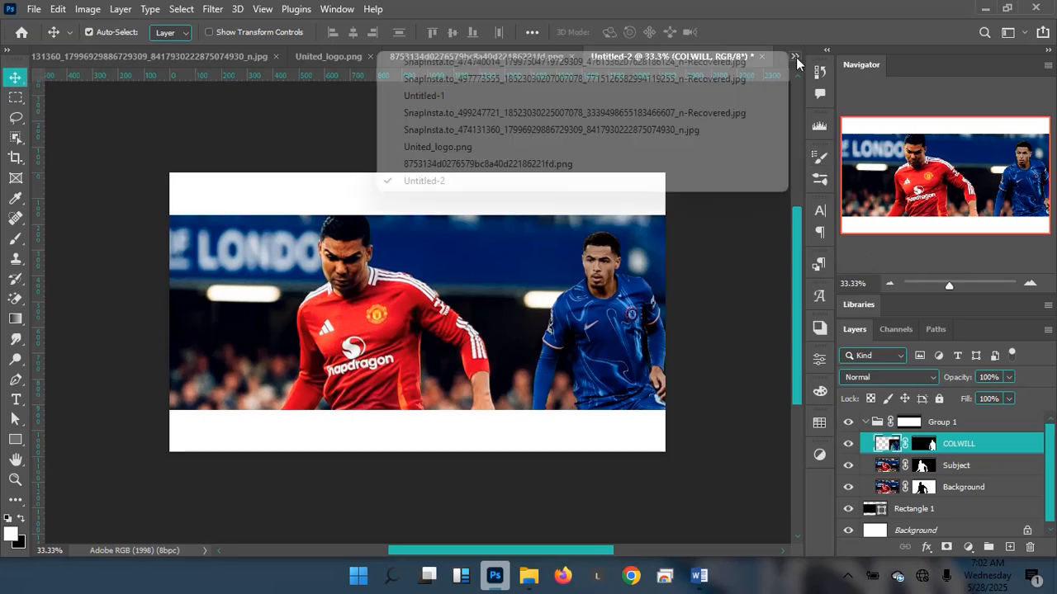
click(420, 79)
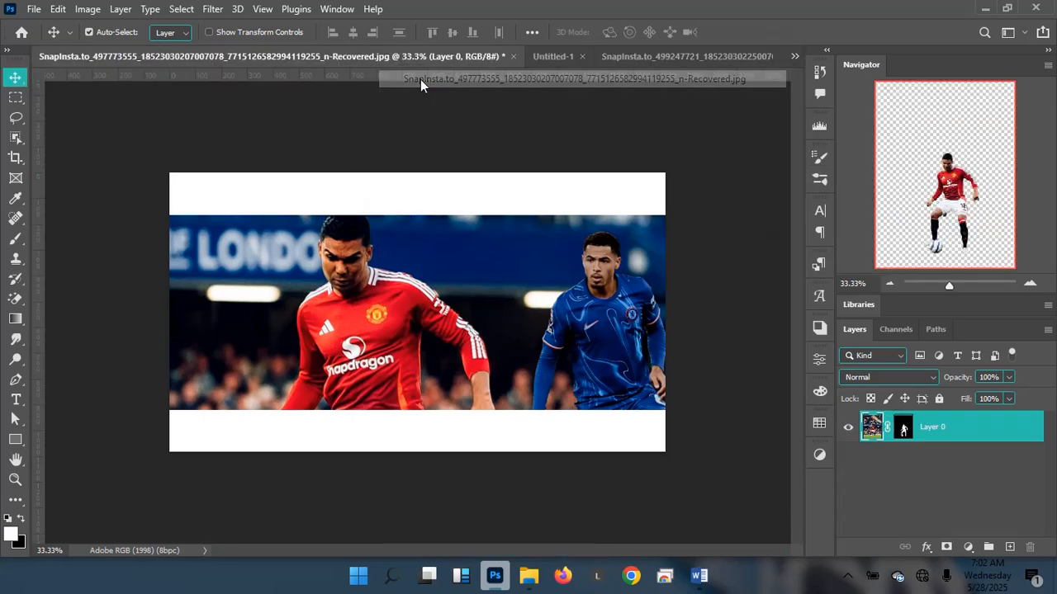
click(794, 56)
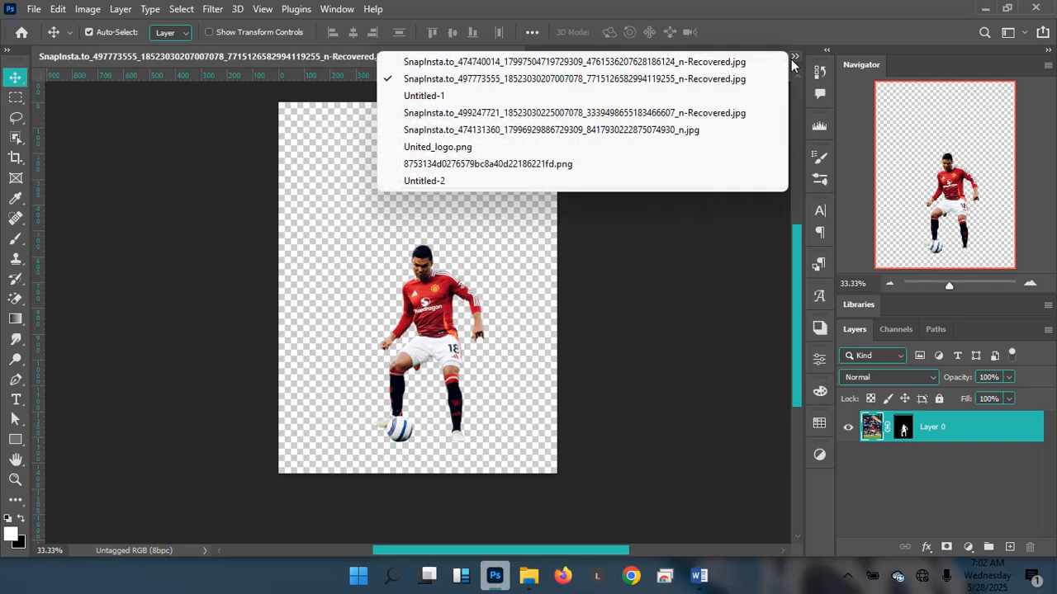
click(650, 59)
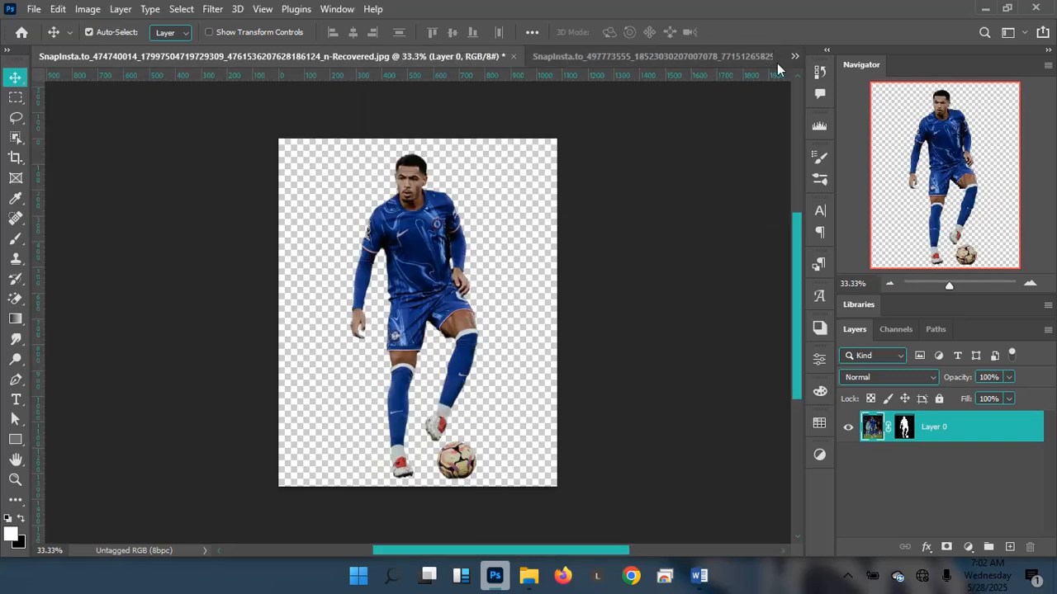
click(794, 56)
click(511, 129)
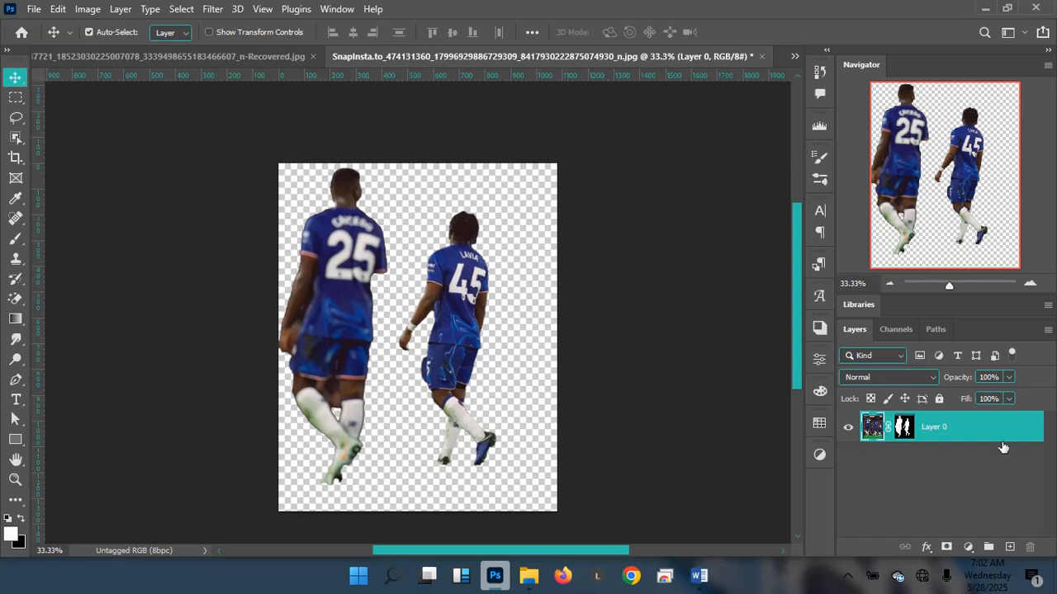
key(ctrl)
Paste the two Chelsea players above COLWILL in Untitled-2 and move them to the left side of the photo band
click(794, 56)
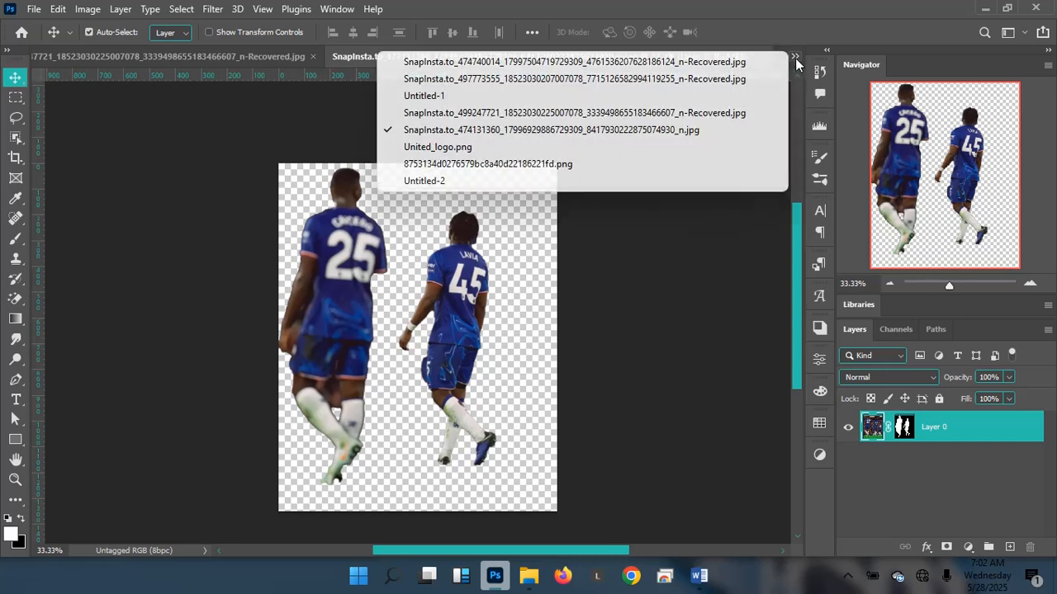
click(425, 183)
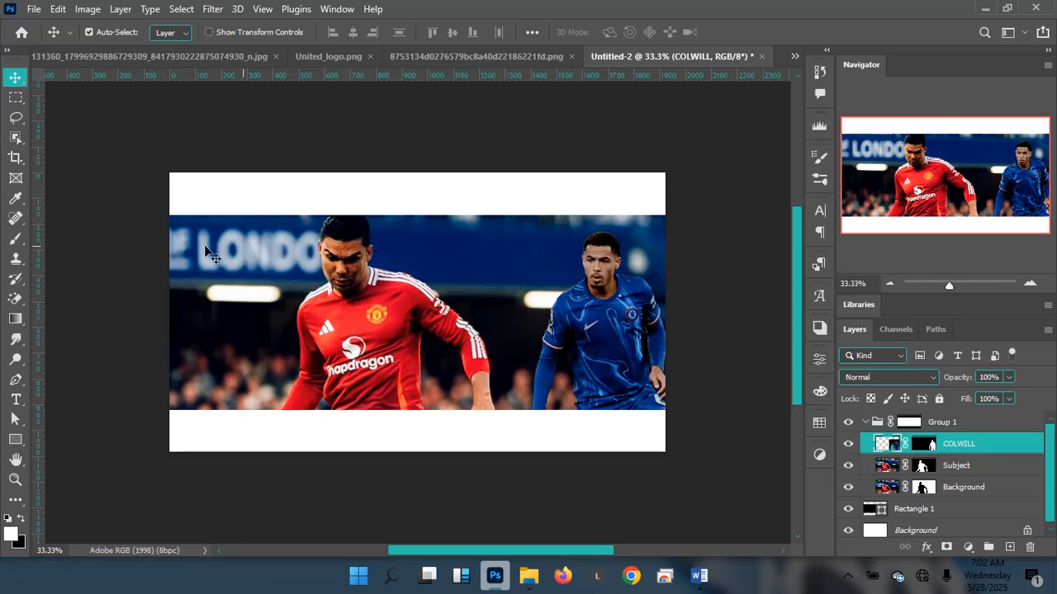
key(ctrl+v)
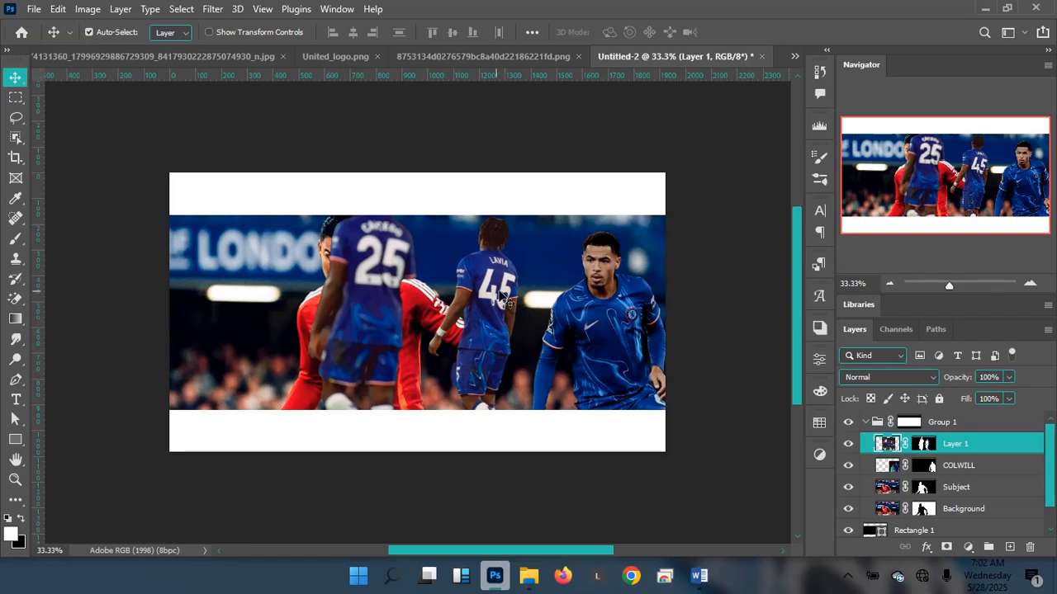
drag(505, 280, 321, 336)
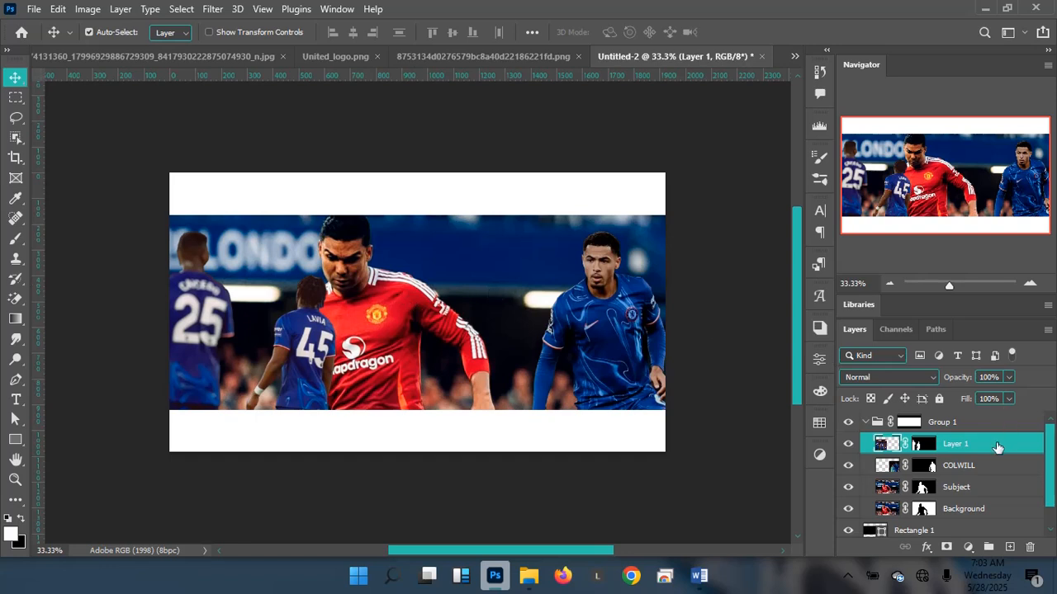
Review the open Chelsea and United player source images and return to Untitled-2
scroll(435, 341, down, 1)
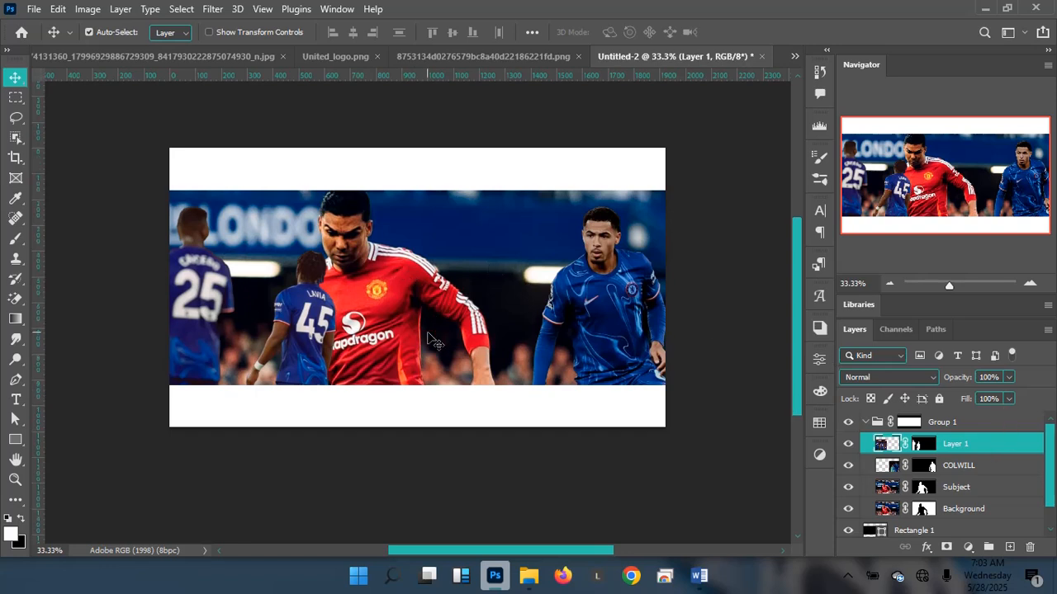
click(793, 57)
click(658, 61)
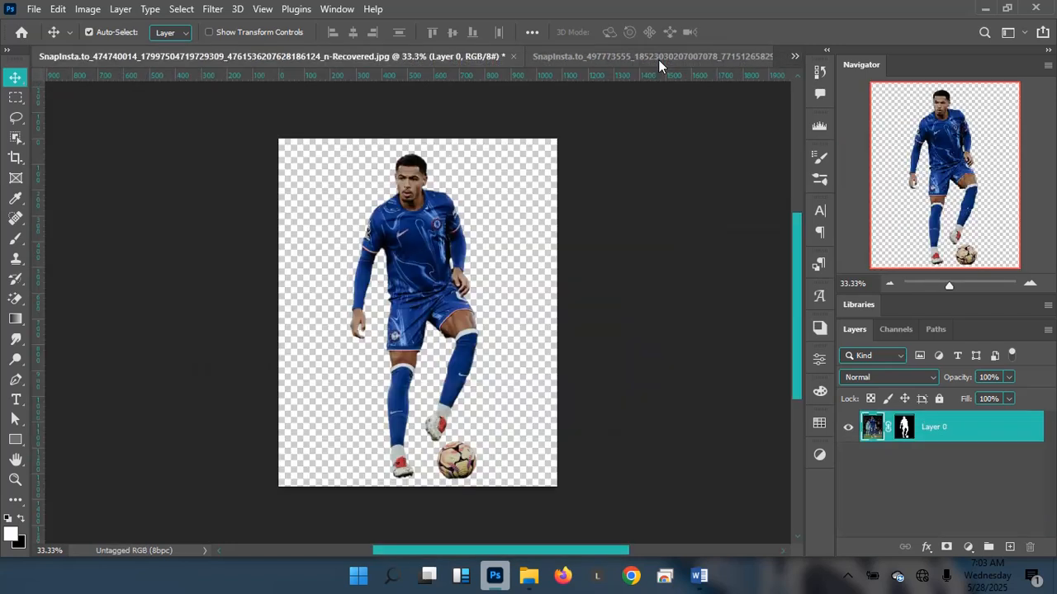
click(749, 80)
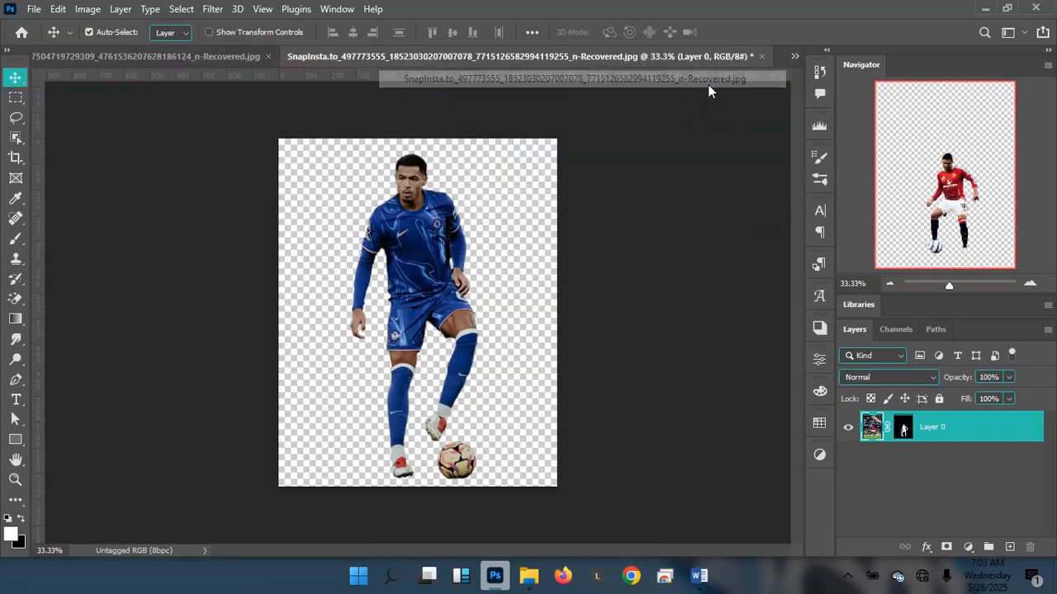
click(796, 58)
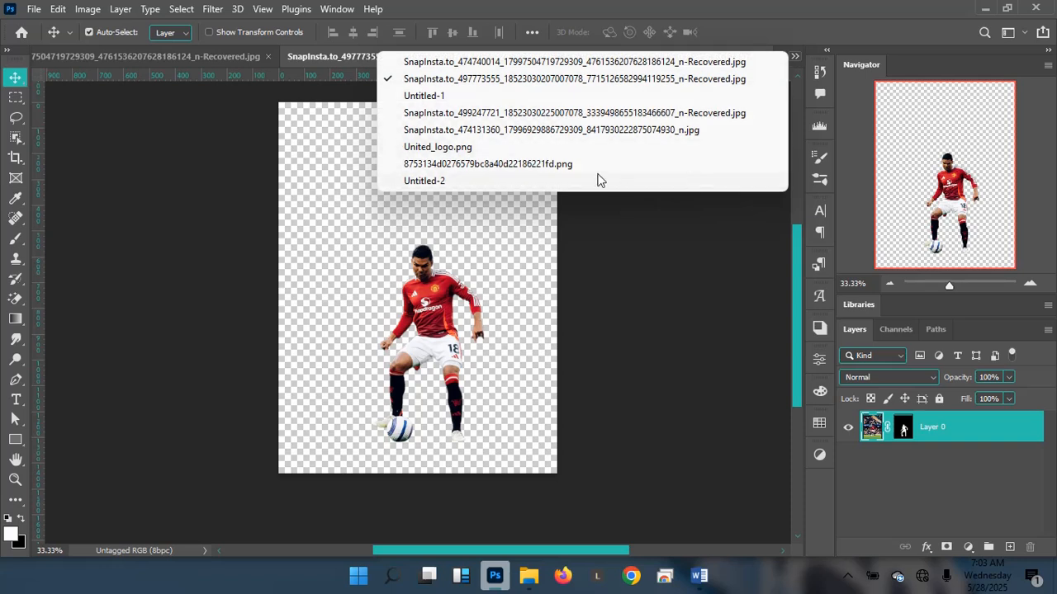
click(585, 132)
click(795, 56)
click(617, 116)
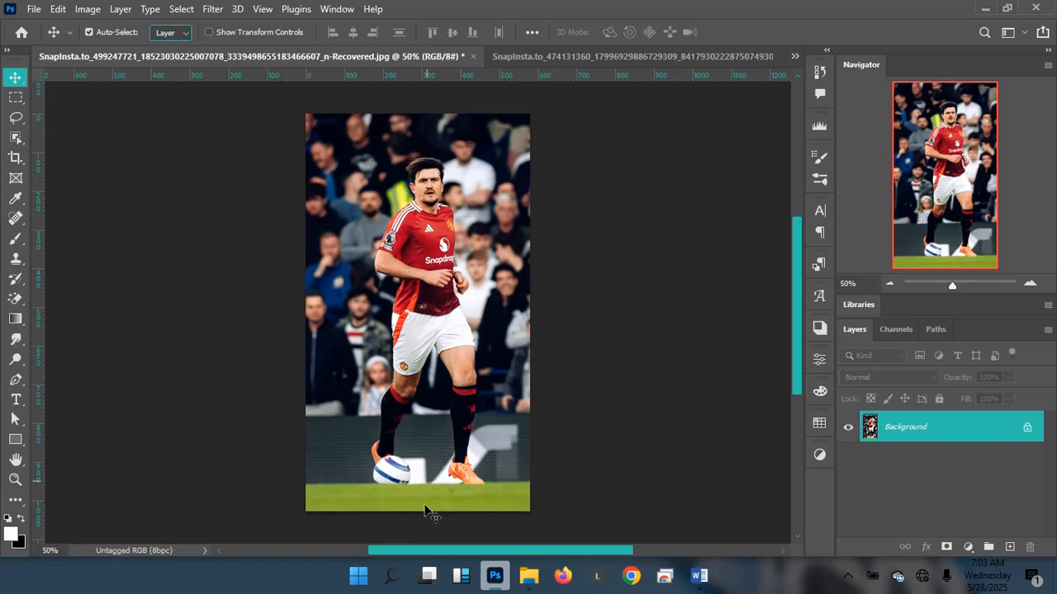
click(796, 56)
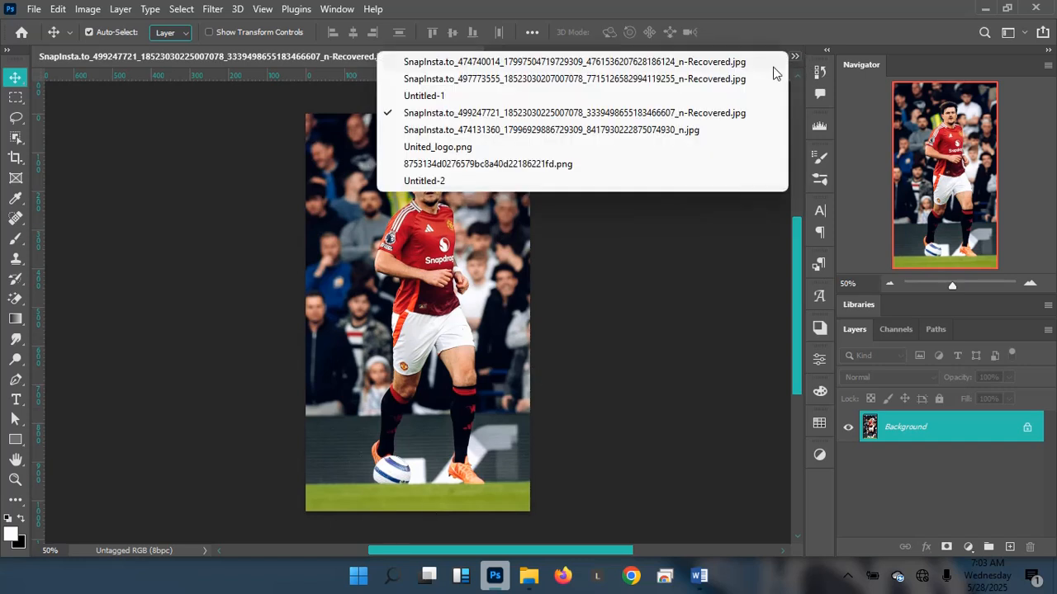
click(482, 181)
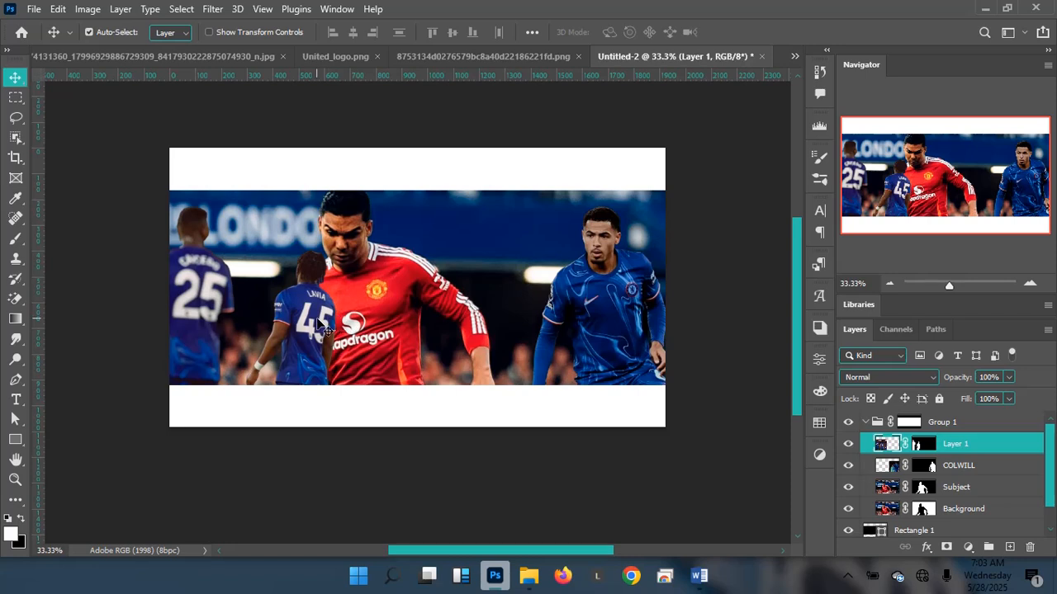
Scale Layer 1 with the two Chelsea players to about 173%, keeping number 25 partly cropped at the band's left edge
key(ctrl+t)
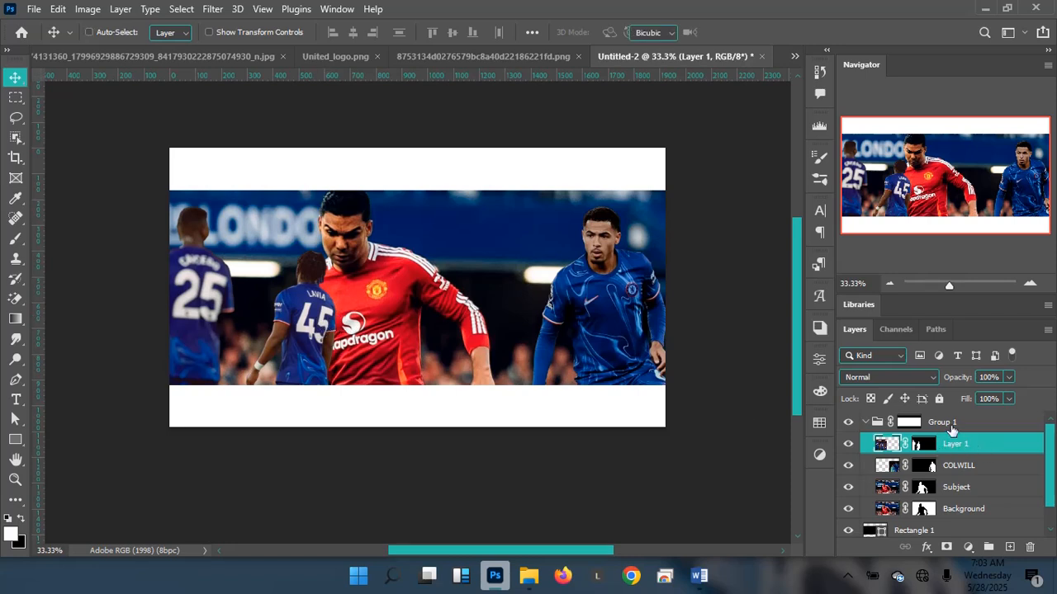
key(ctrl+minus)
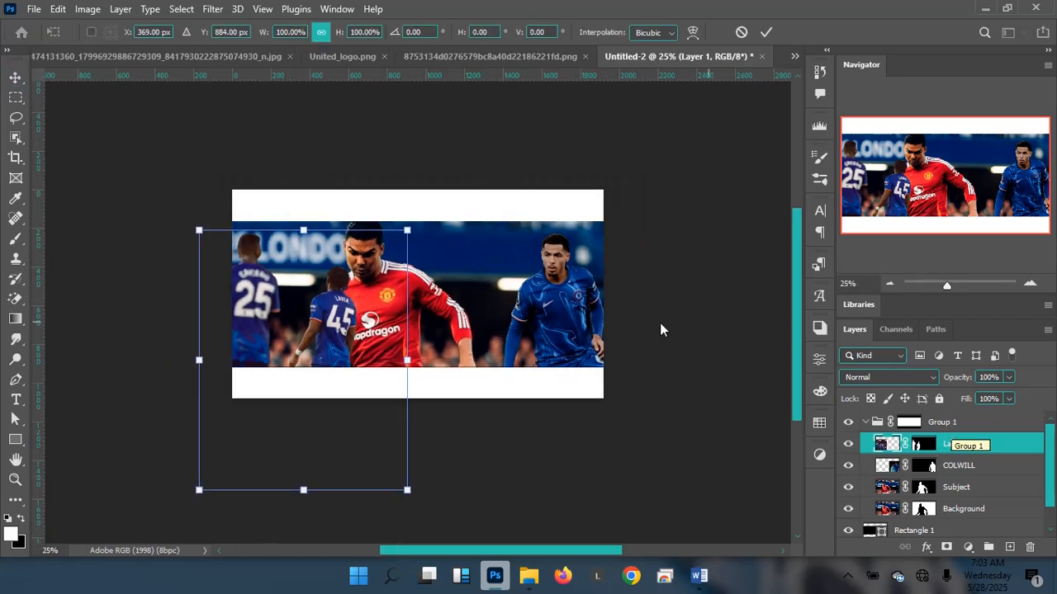
drag(408, 232, 444, 185)
drag(342, 313, 382, 347)
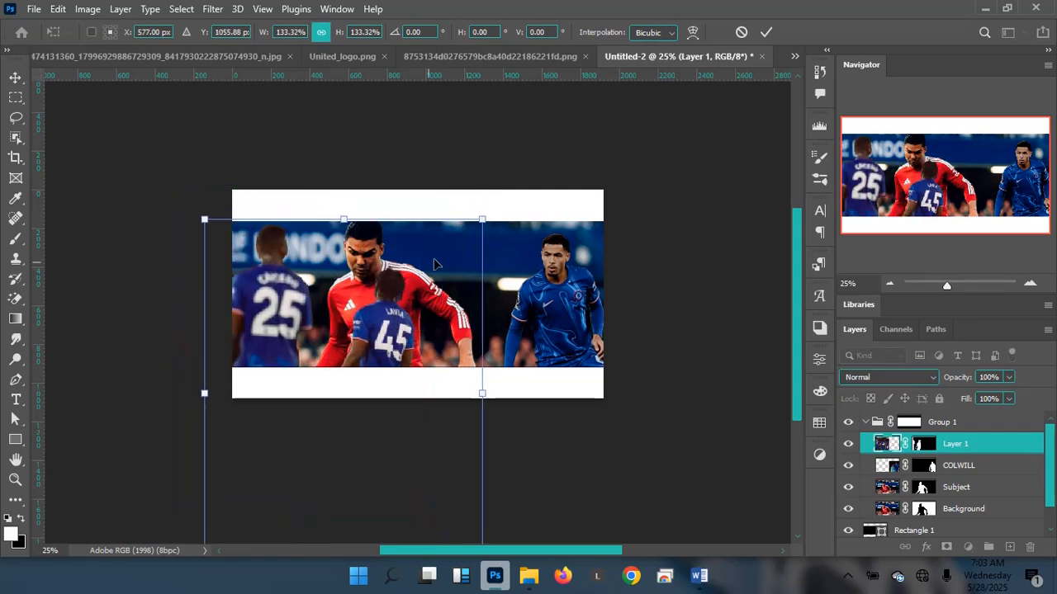
drag(481, 220, 548, 183)
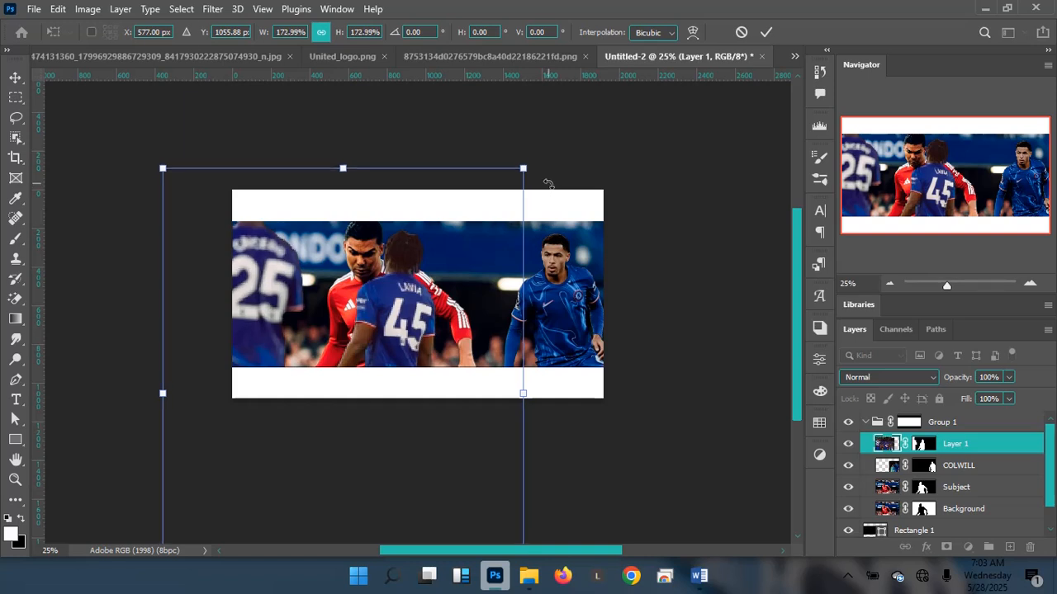
key(Return)
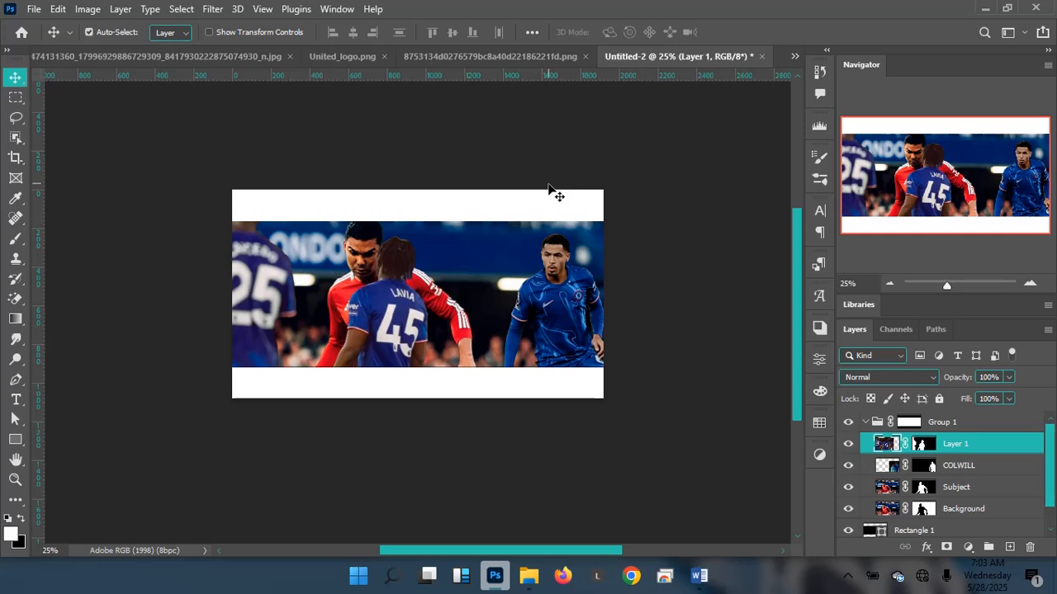
Hide the Chelsea player number 45 on Layer 1's mask by painting black with a 304 px Hard Round brush
click(921, 446)
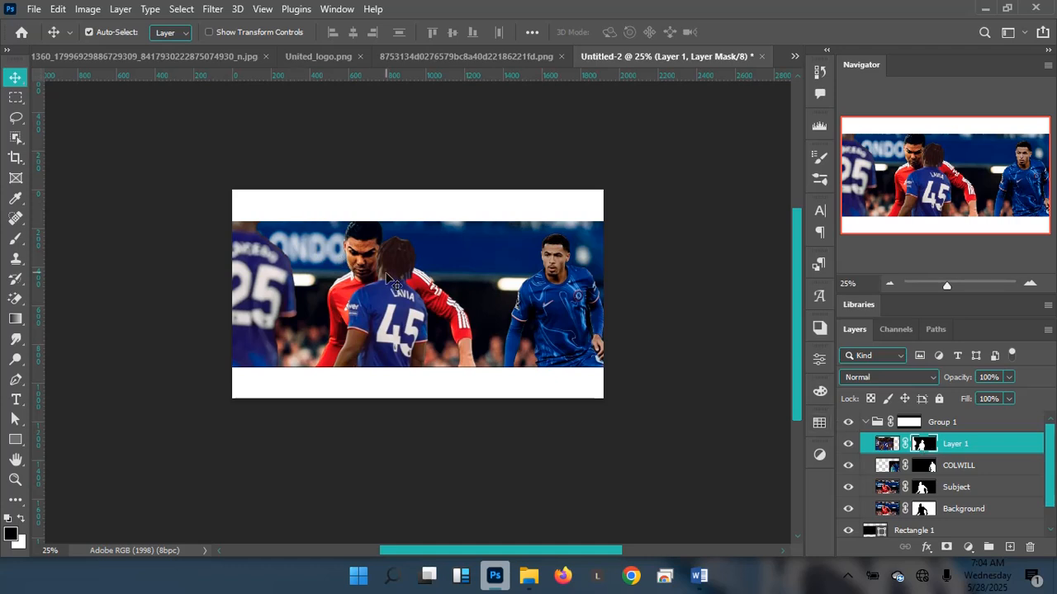
key(b)
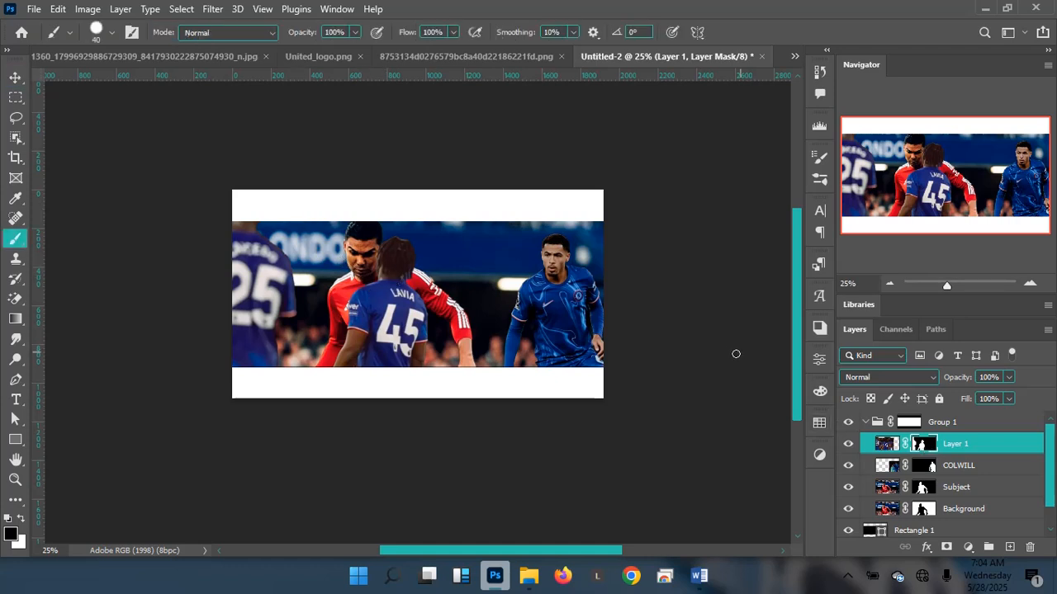
drag(440, 264, 462, 262)
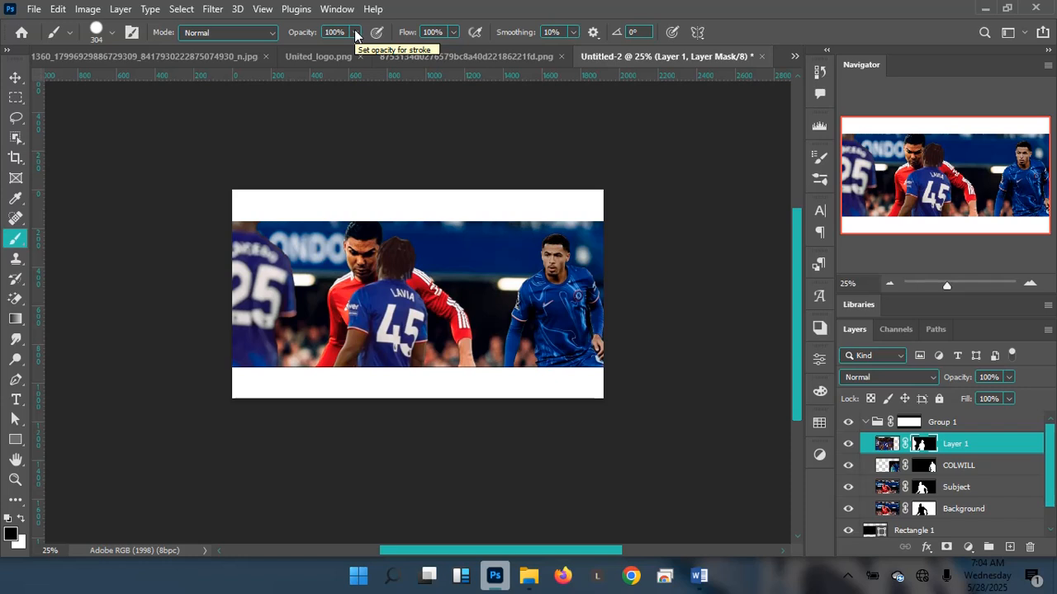
click(112, 33)
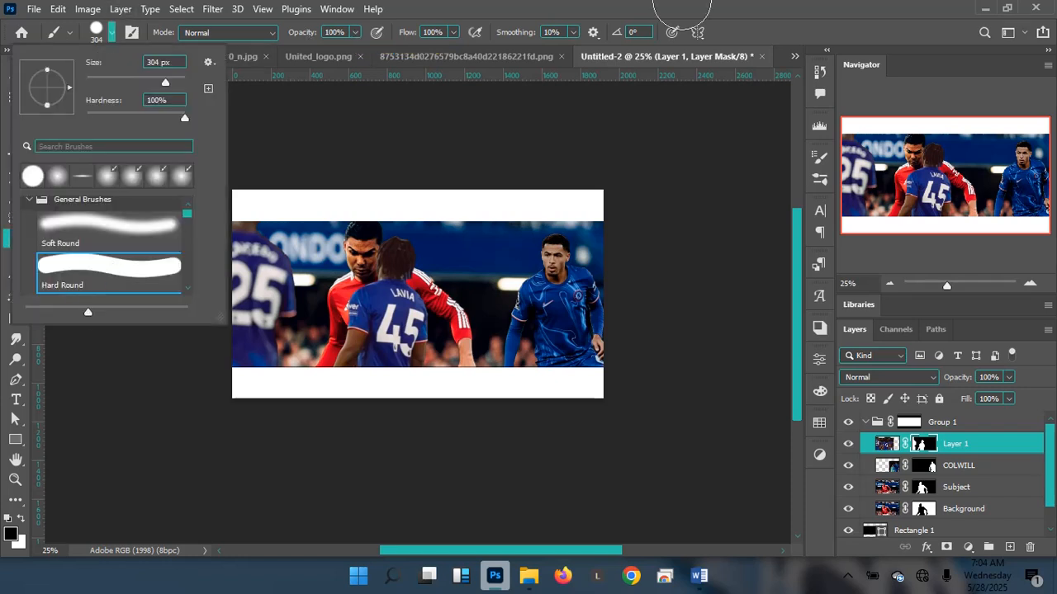
click(691, 3)
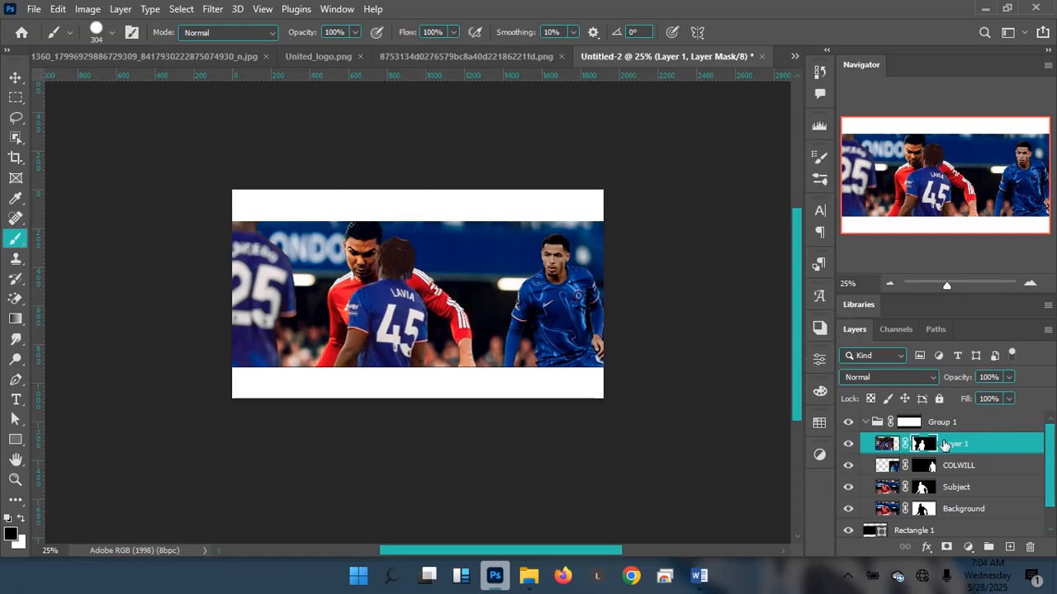
mouse_move(401, 248)
mouse_down()
mouse_move(377, 298)
mouse_move(387, 277)
mouse_move(413, 334)
mouse_move(431, 296)
mouse_move(396, 363)
mouse_up()
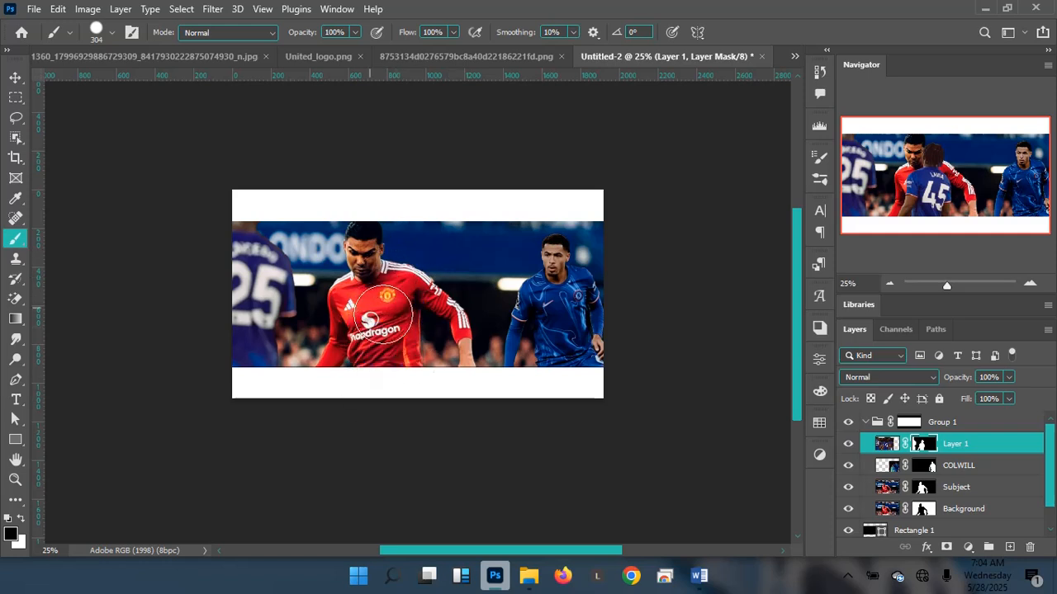
mouse_move(411, 276)
mouse_down()
mouse_move(420, 272)
mouse_move(405, 248)
mouse_move(412, 257)
mouse_move(432, 250)
mouse_up()
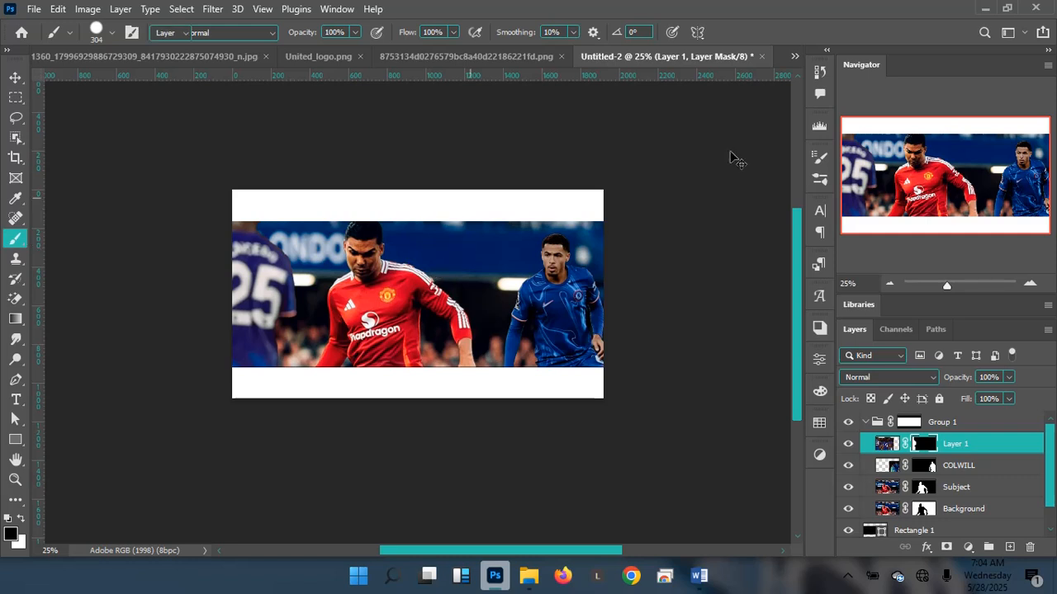
key(v)
Check the Untitled-1 poster, then in Untitled-2 scale Layer 1 with player number 25 to about 127% at about X 640.5 px, Y 1289 px
click(797, 56)
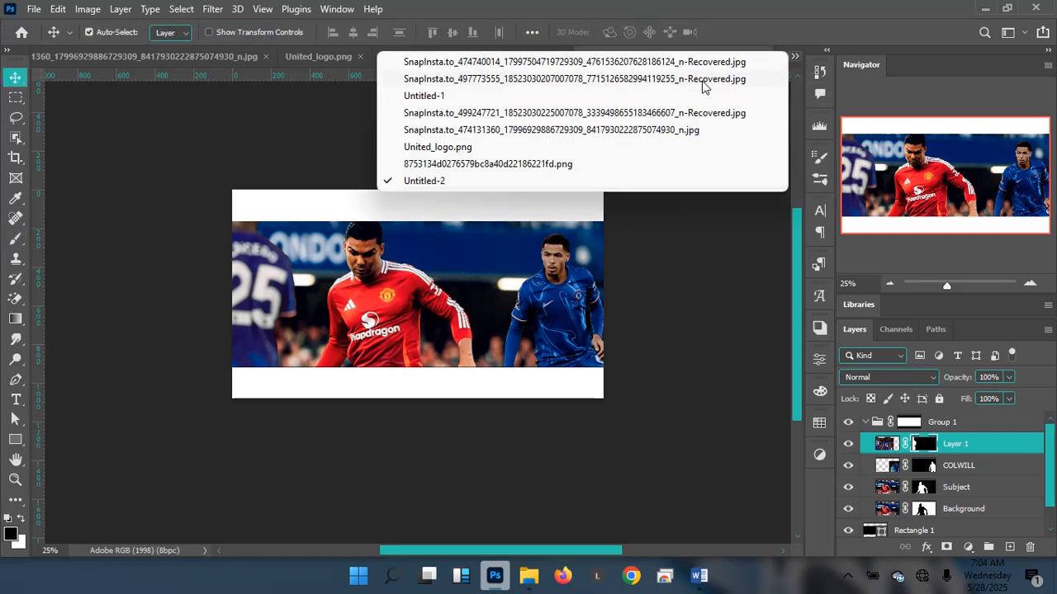
click(523, 96)
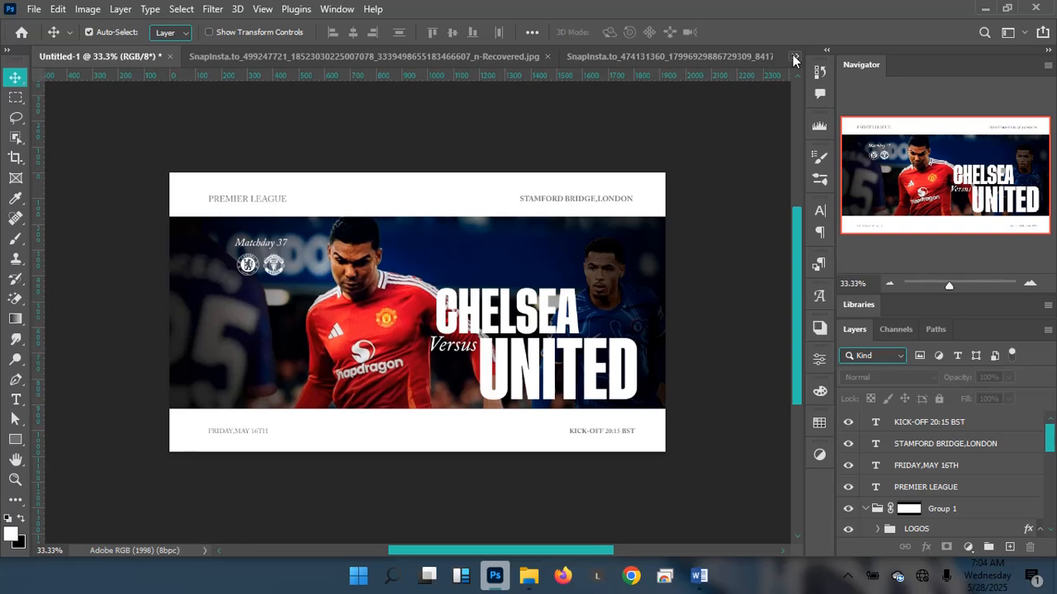
click(794, 58)
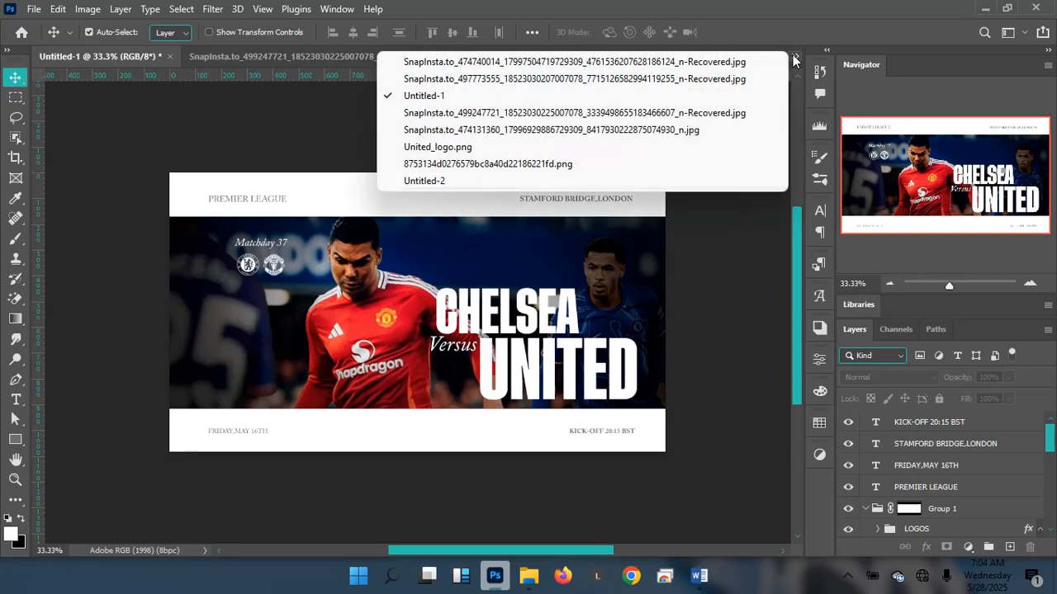
click(465, 182)
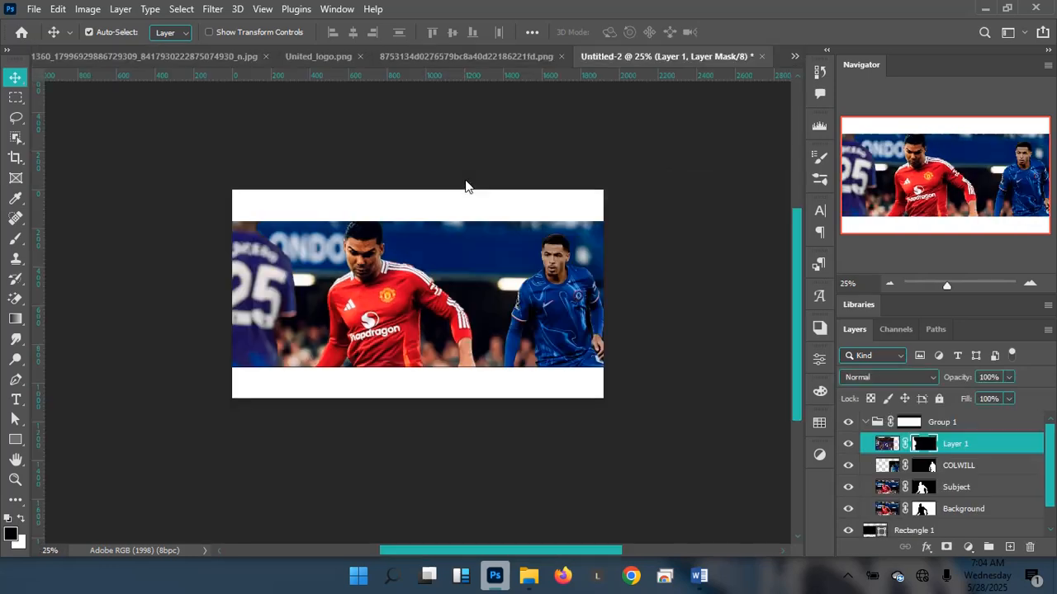
click(1006, 450)
key(ctrl+t)
key(ctrl+minus)
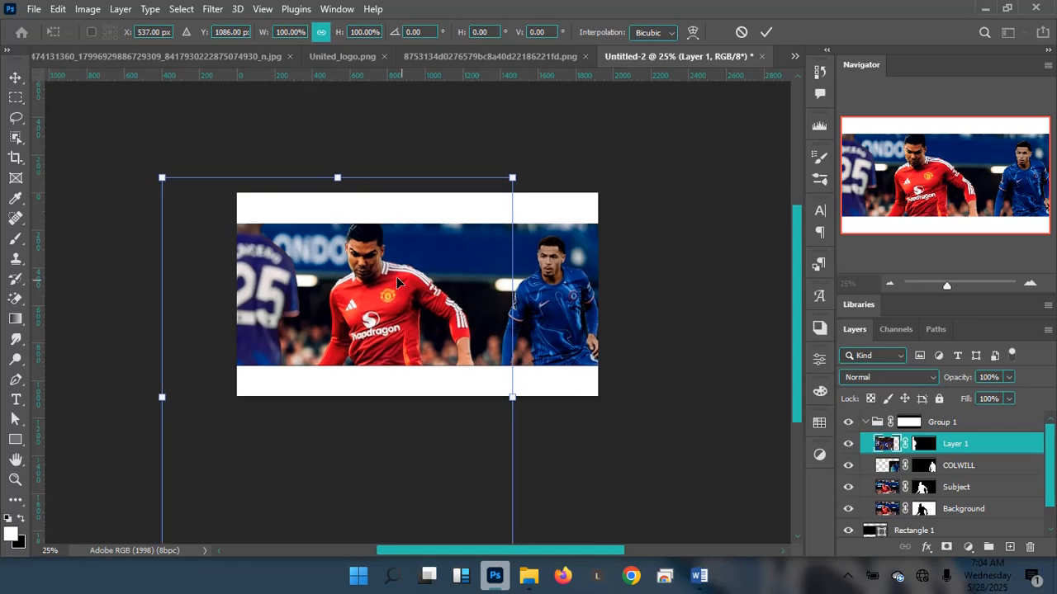
scroll(421, 425, down, 3)
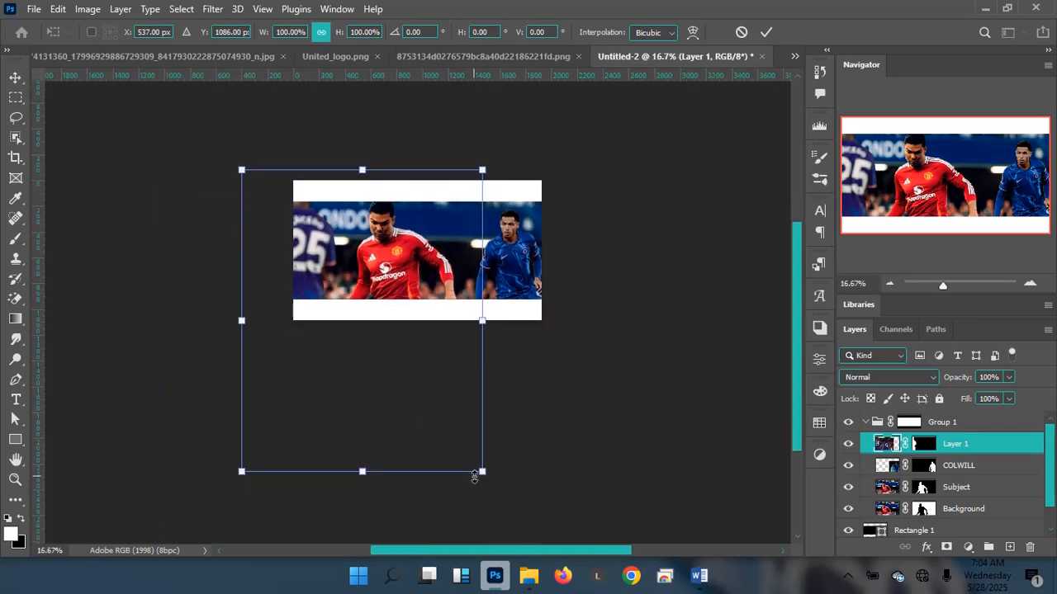
drag(482, 473, 504, 499)
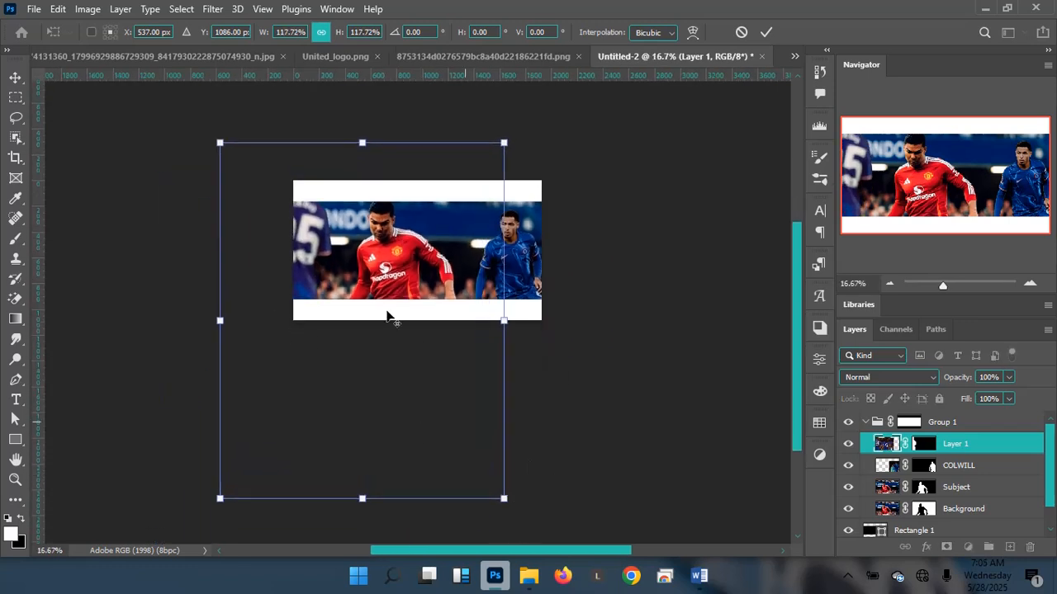
drag(360, 260, 374, 288)
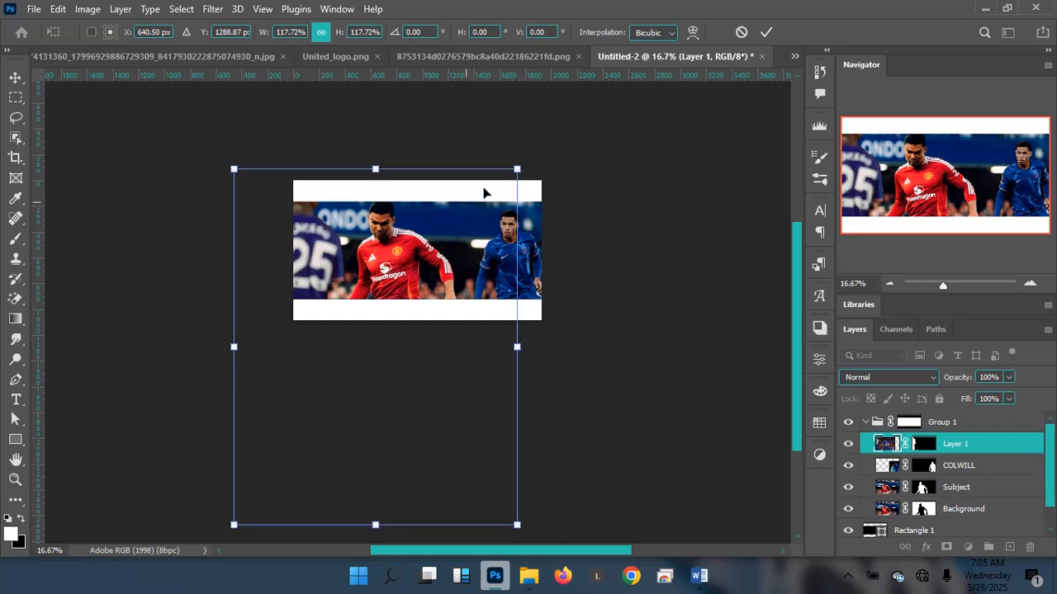
drag(517, 169, 543, 167)
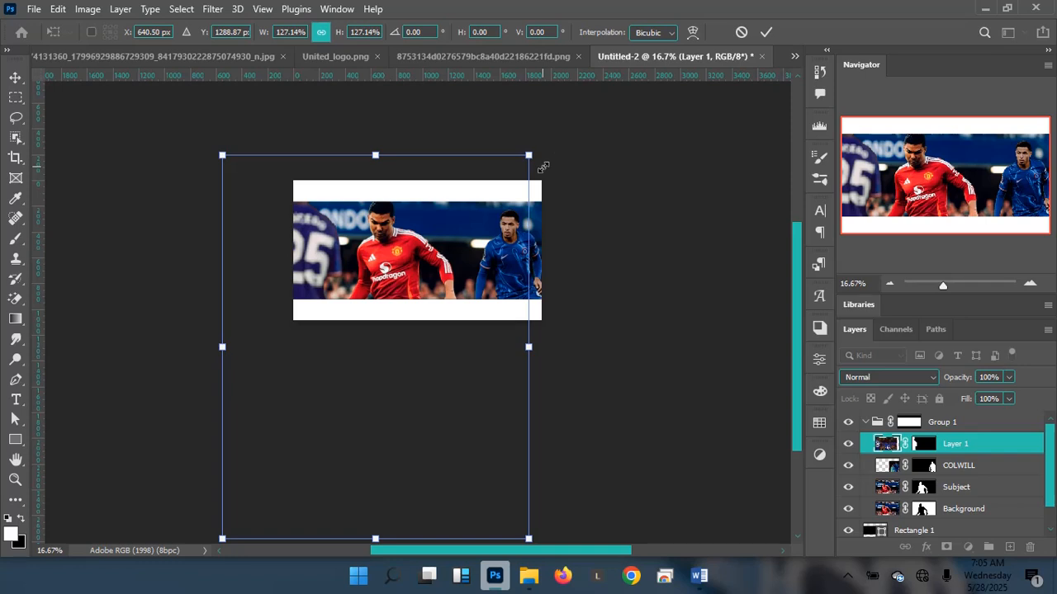
key(Return)
Compare the player placement in Untitled-2 with the finished poster in Untitled-1
key(ctrl+plus)
key(ctrl+plus)
key(ctrl+plus)
key(ctrl+minus)
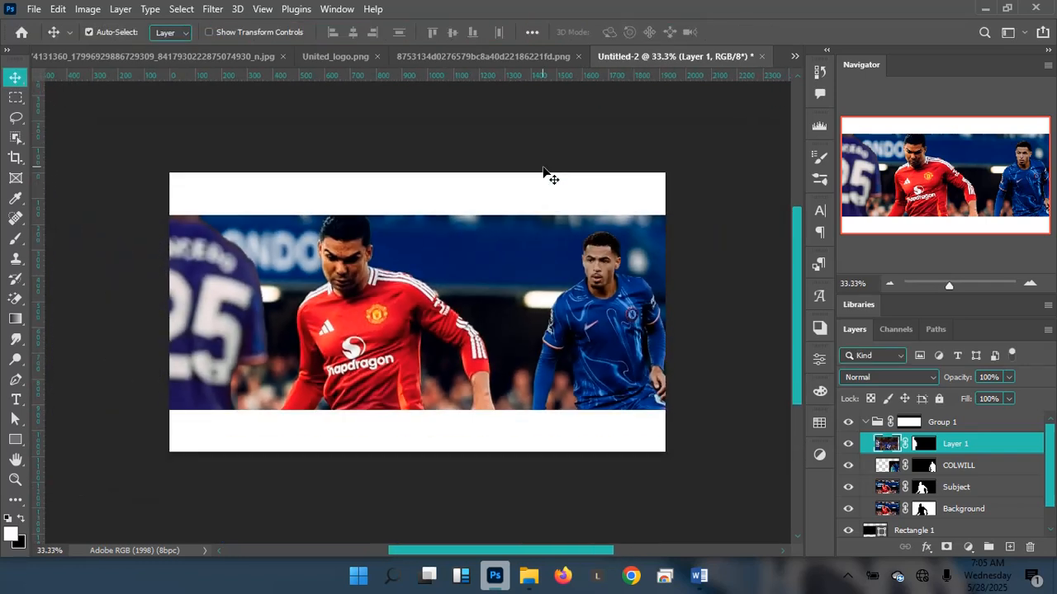
key(ctrl+minus)
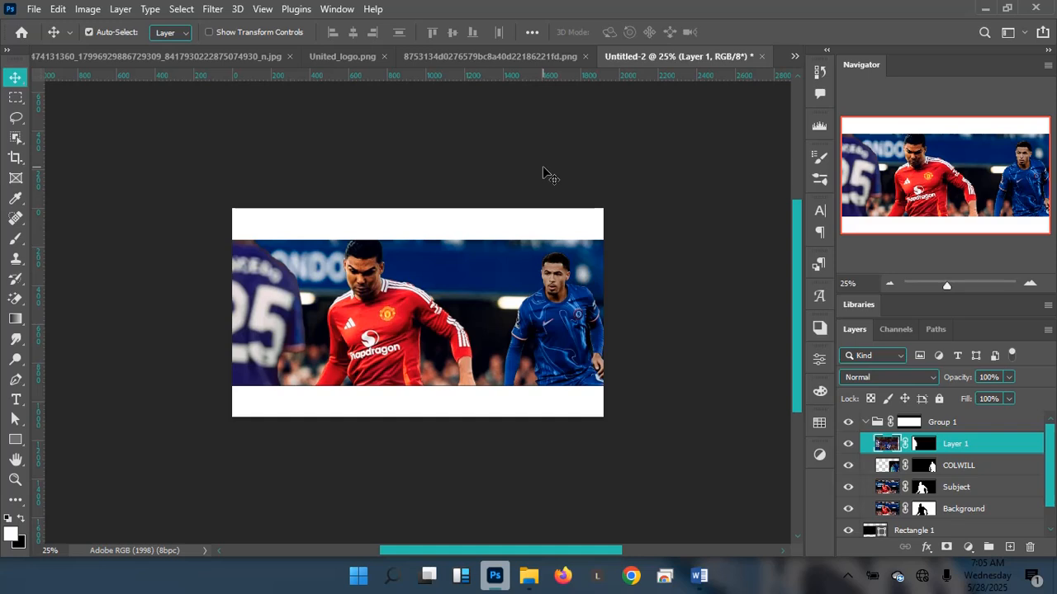
click(795, 57)
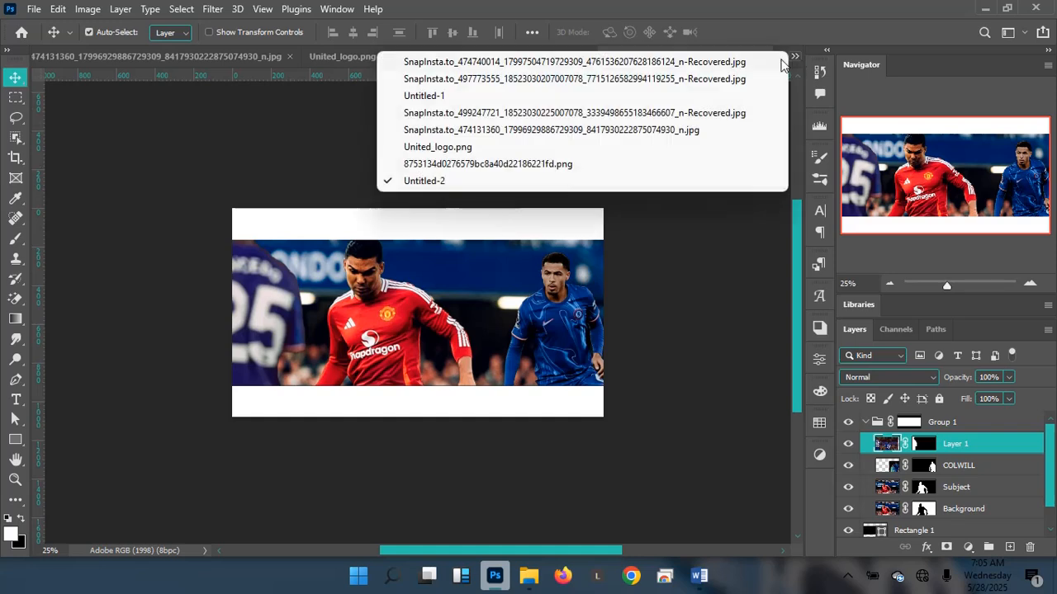
click(526, 98)
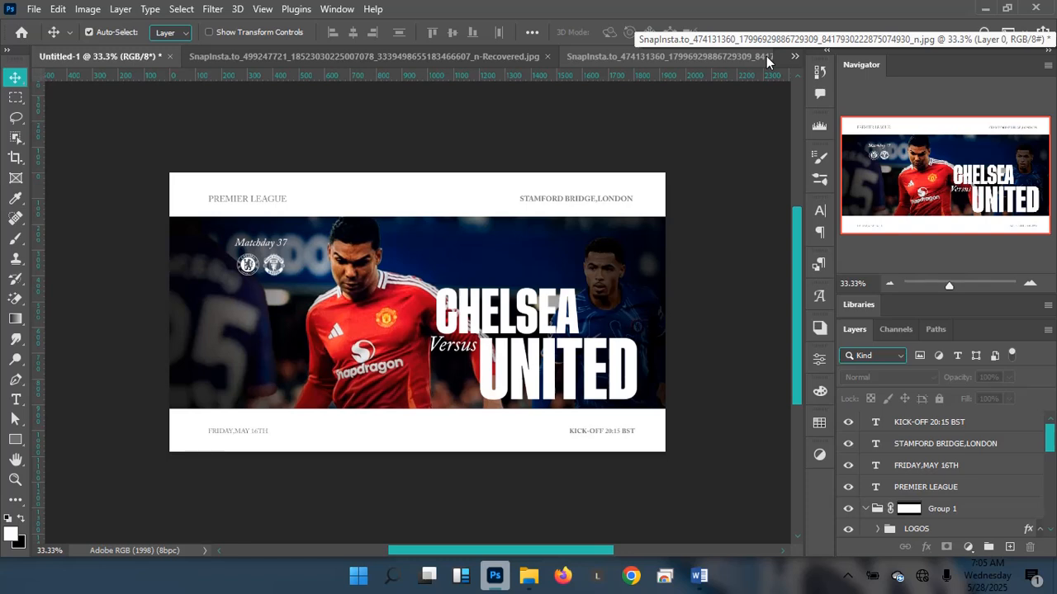
click(795, 57)
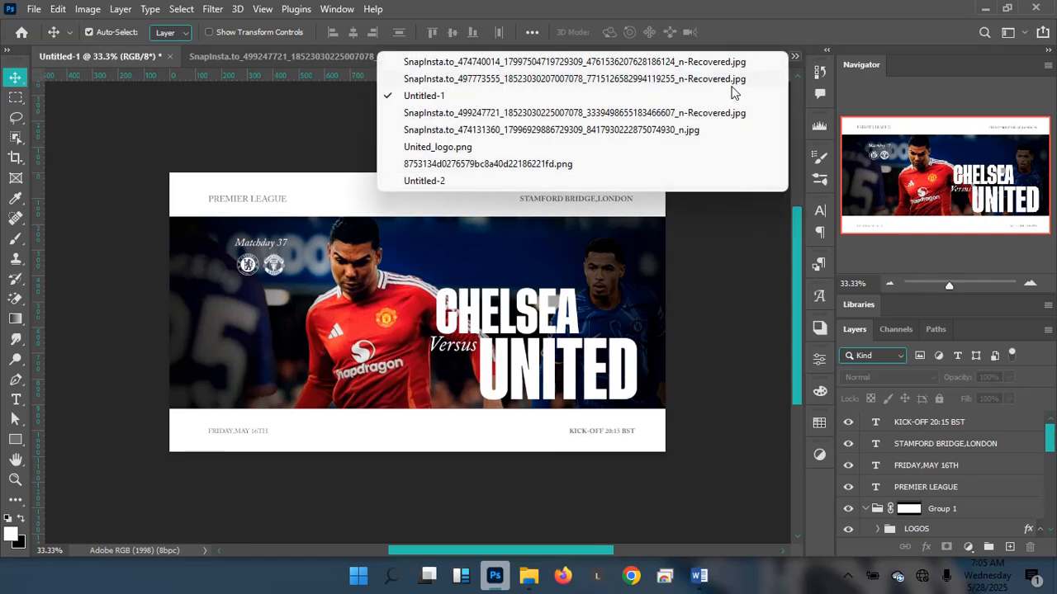
click(508, 184)
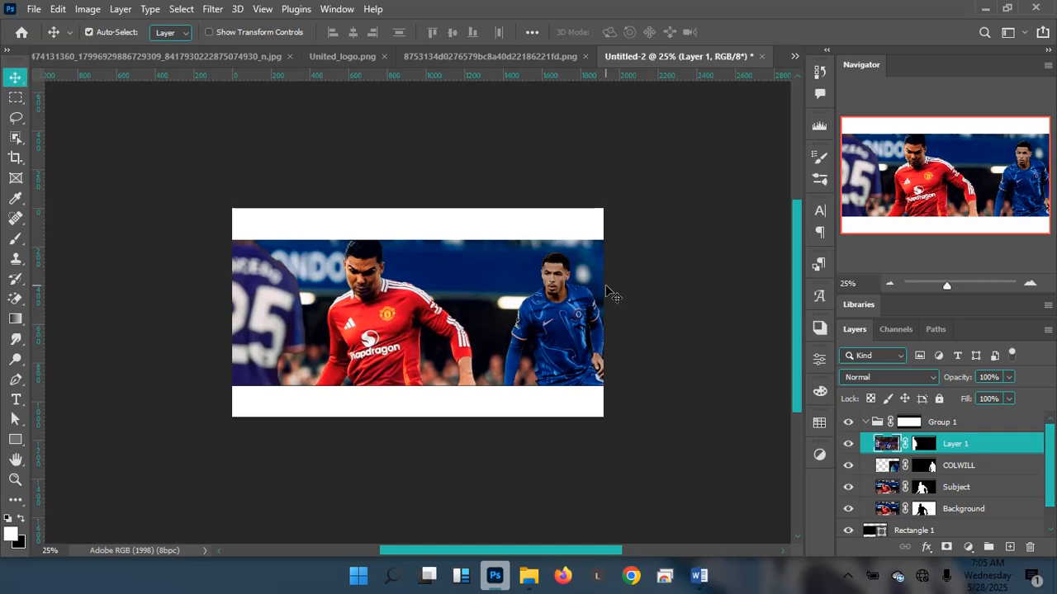
key(ctrl+0)
key(ctrl+minus)
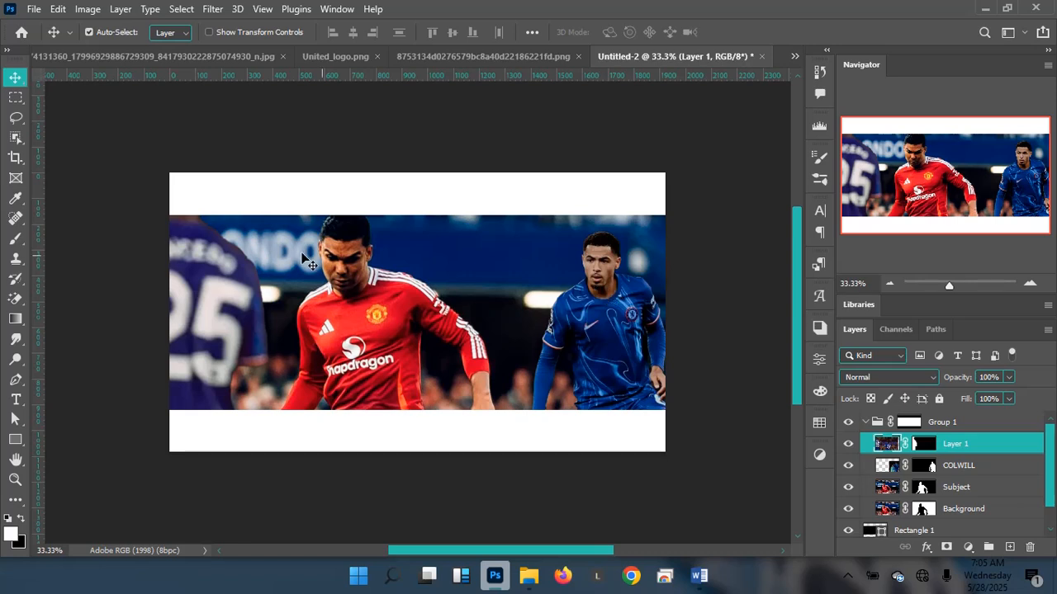
Refine Layer 1's mask along the shoulder of player number 25 with a 76 px brush
click(924, 444)
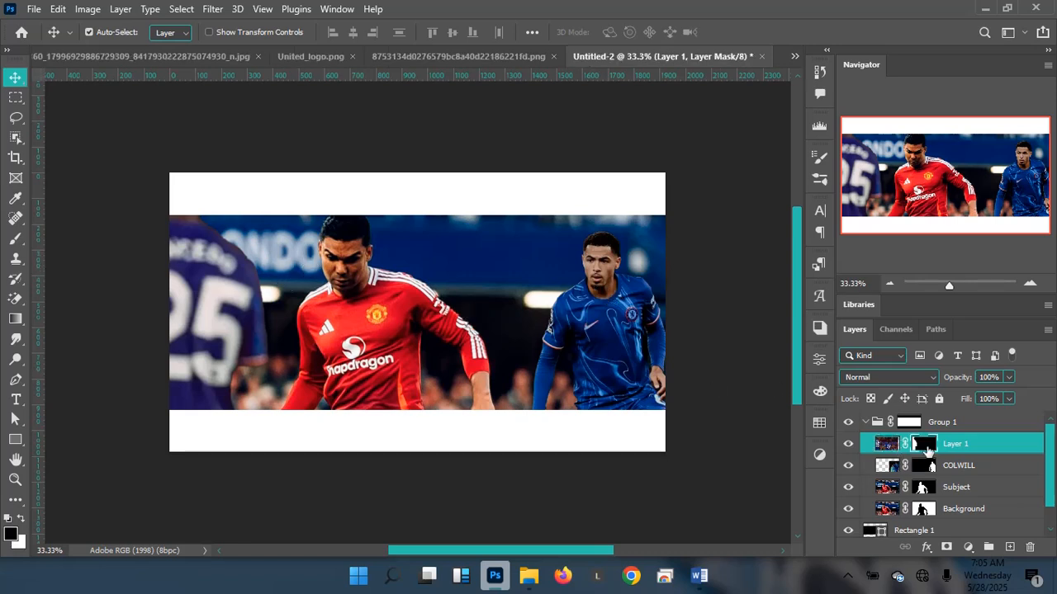
key(b)
key(x)
key(ctrl+plus)
mouse_move(205, 252)
mouse_down()
mouse_move(323, 260)
mouse_move(266, 232)
mouse_up()
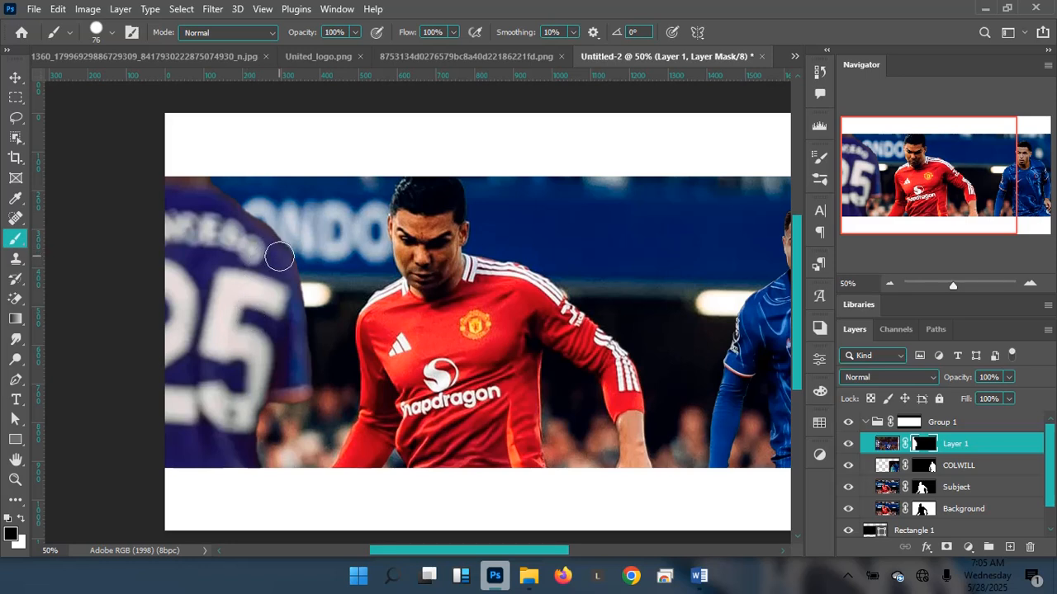
key(x)
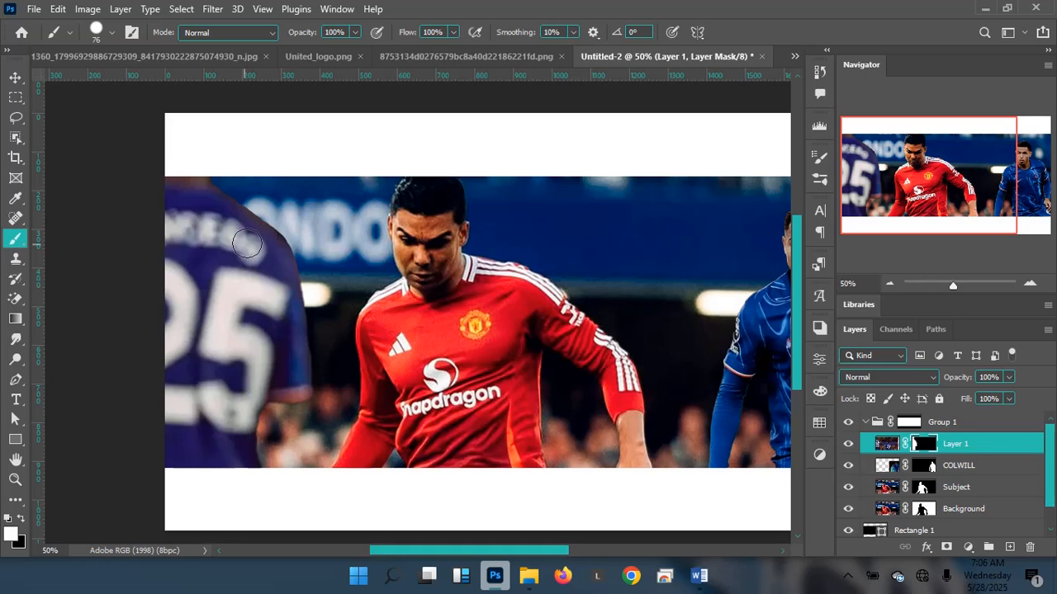
key(v)
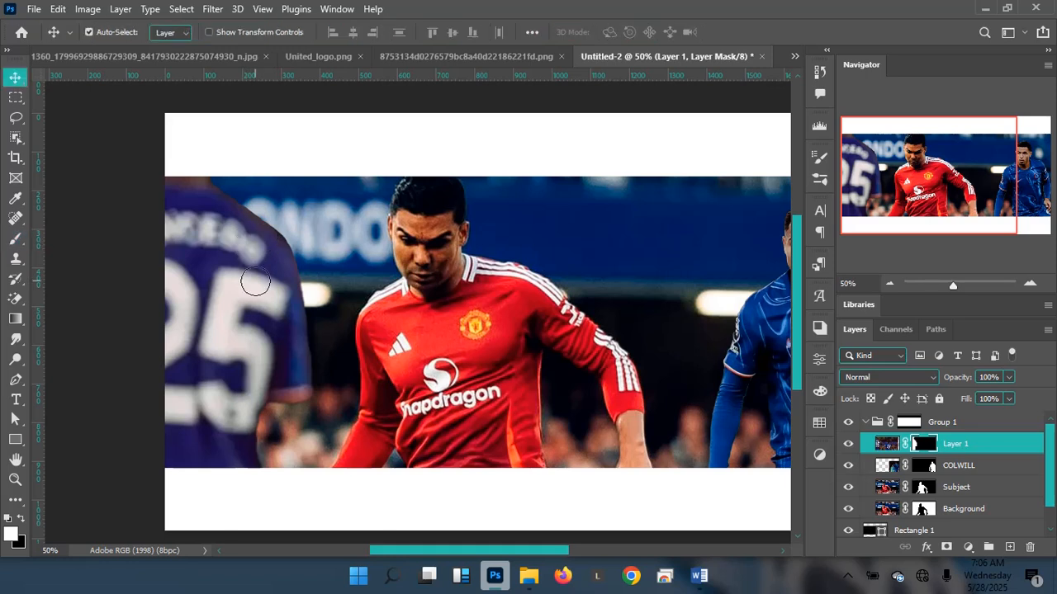
key(ctrl+minus)
key(ctrl+minus)
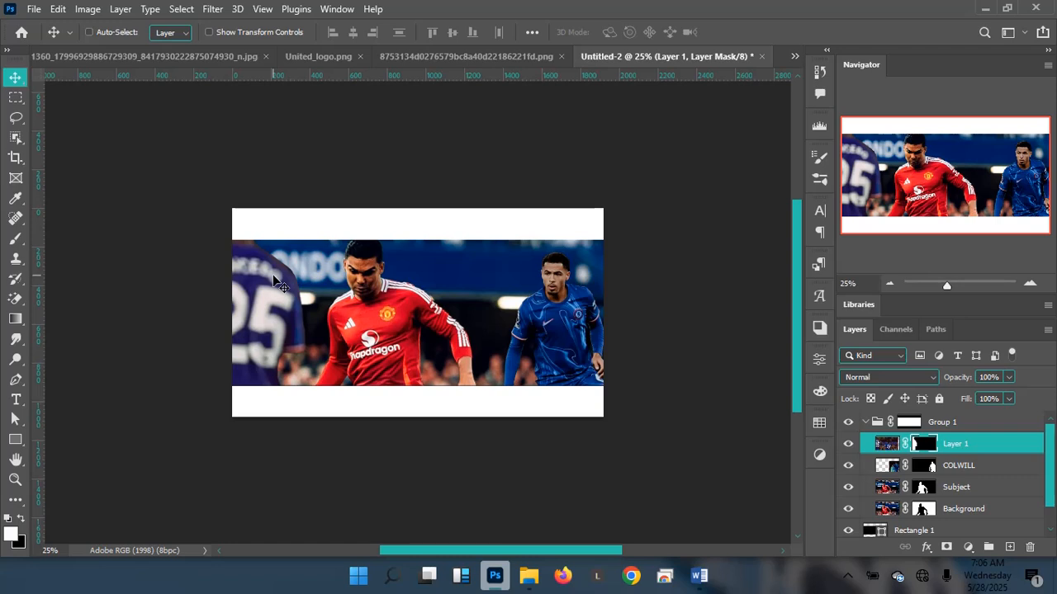
key(ctrl+0)
key(ctrl+minus)
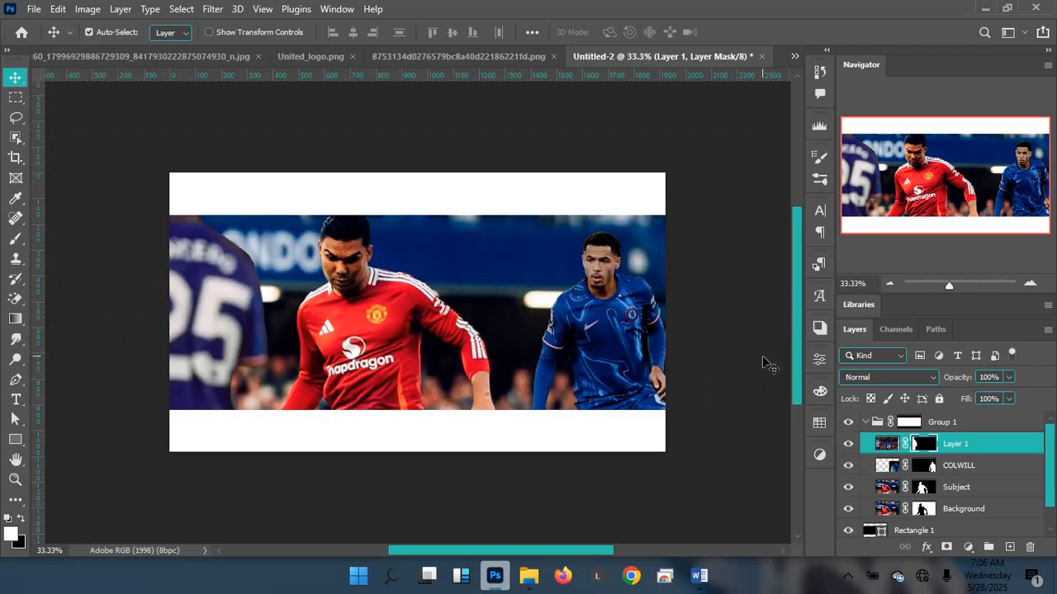
Rename Layer 1 as CAICEDO
double_click(956, 444)
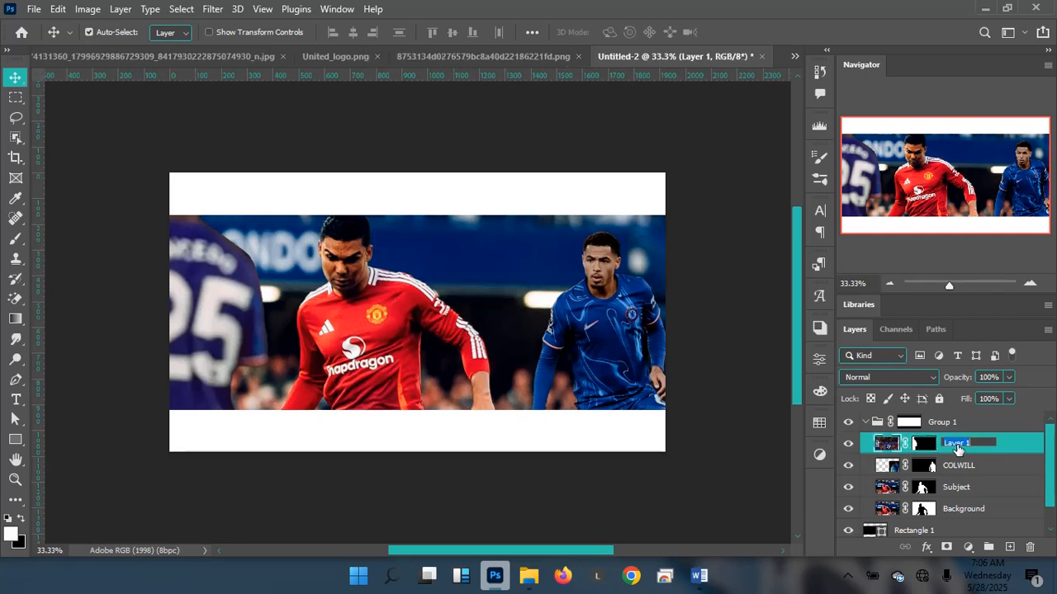
text(CAICEDO)
key(Return)
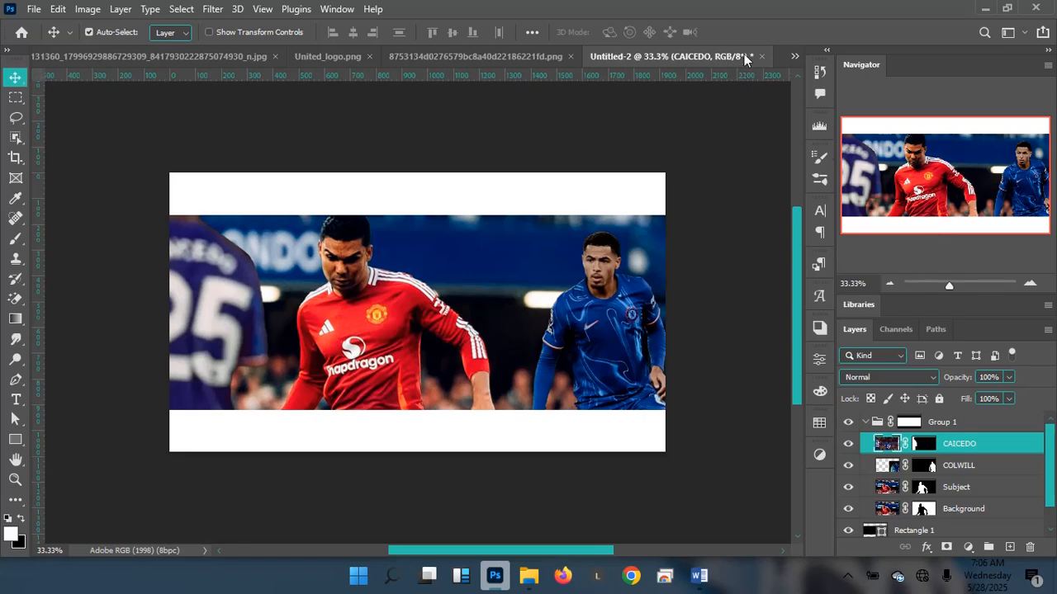
Check the reference poster in Untitled-1 and add a new empty layer above CAICEDO in Untitled-2's Group 1
click(790, 58)
click(512, 97)
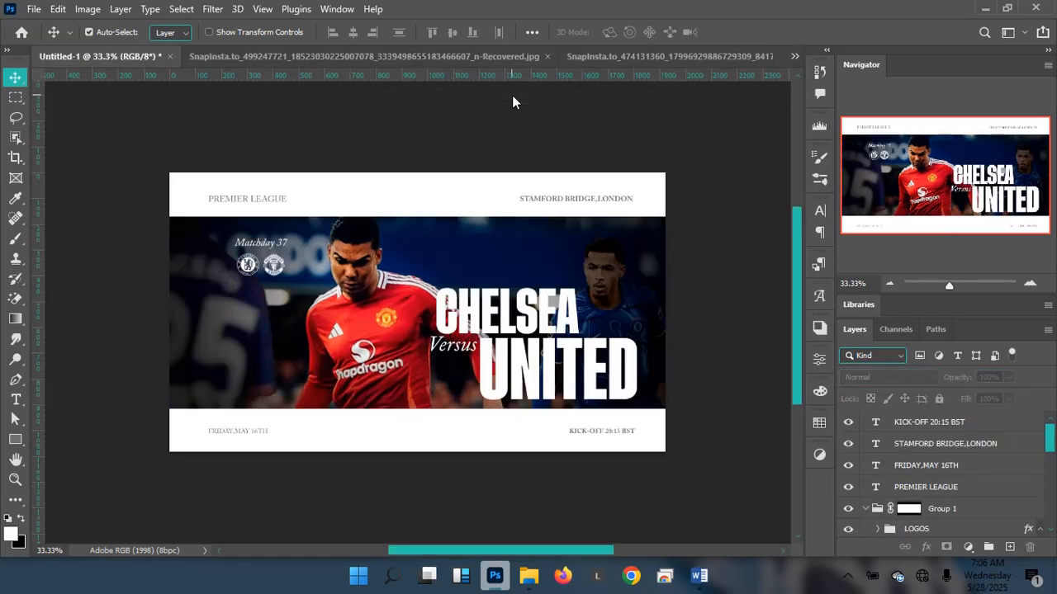
click(794, 57)
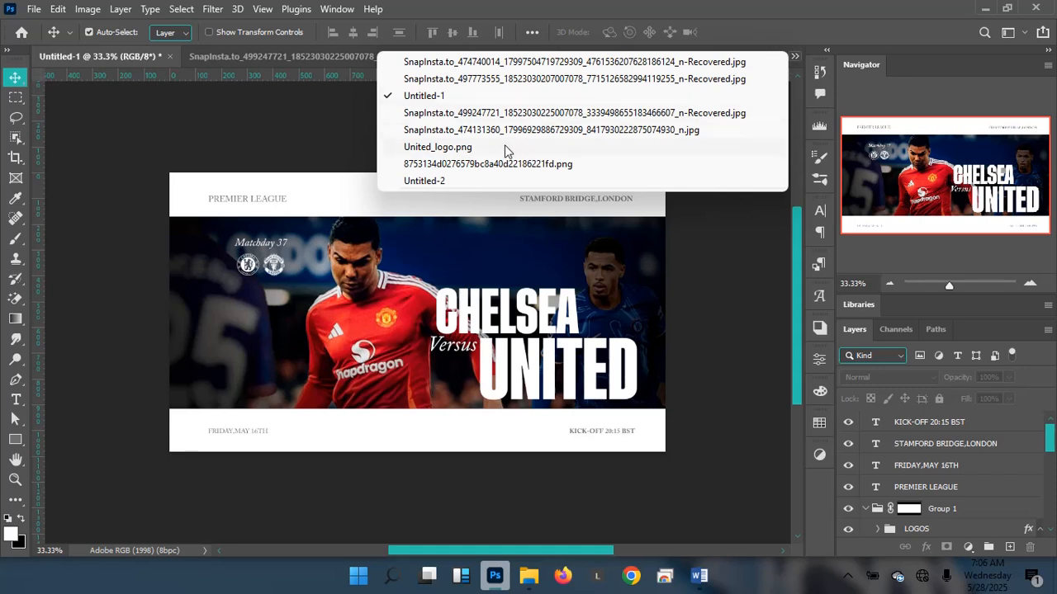
click(477, 181)
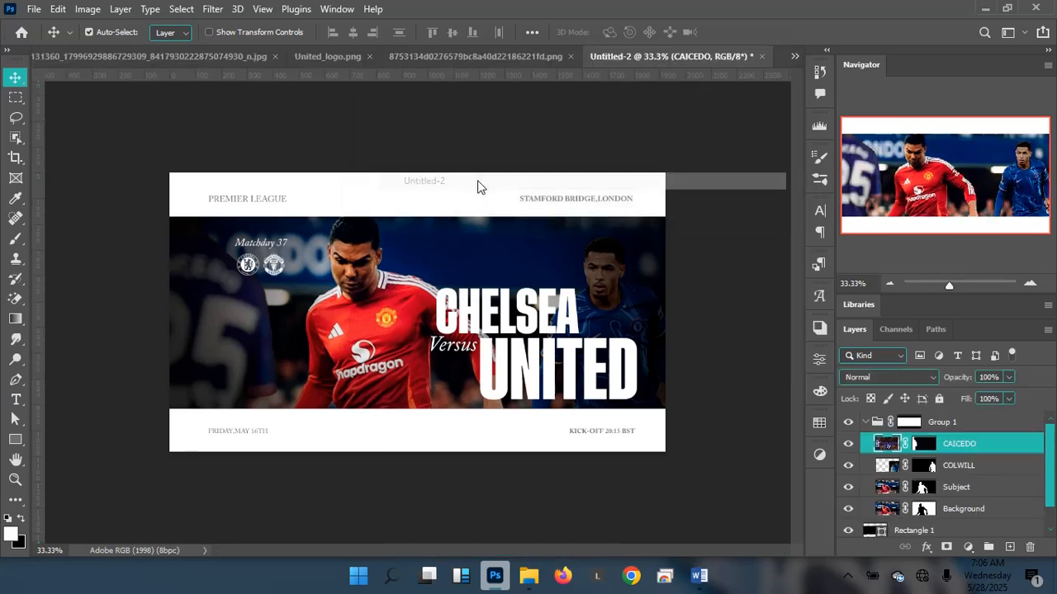
click(1010, 547)
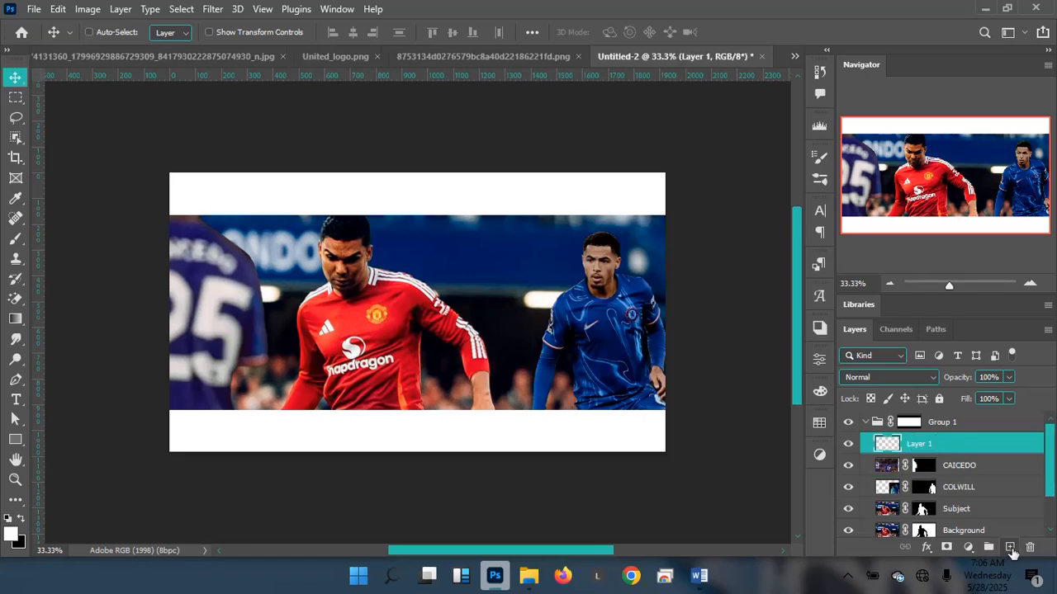
Undo the empty layer and add a new layer named BLACK_MATTE with a Blue colour label above CAICEDO
key(ctrl+z)
key(ctrl+shift+n)
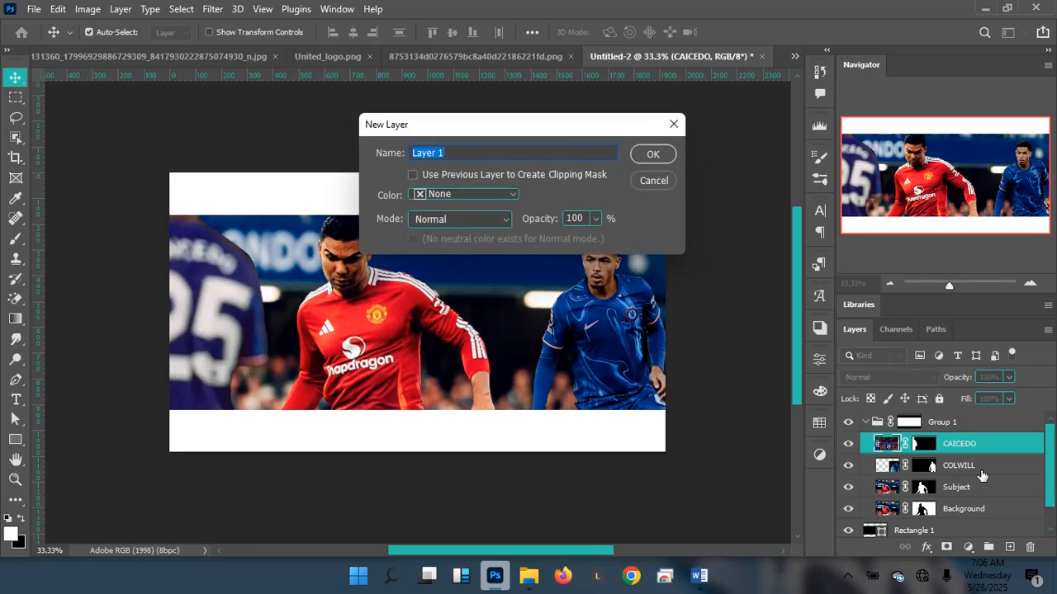
text(BL)
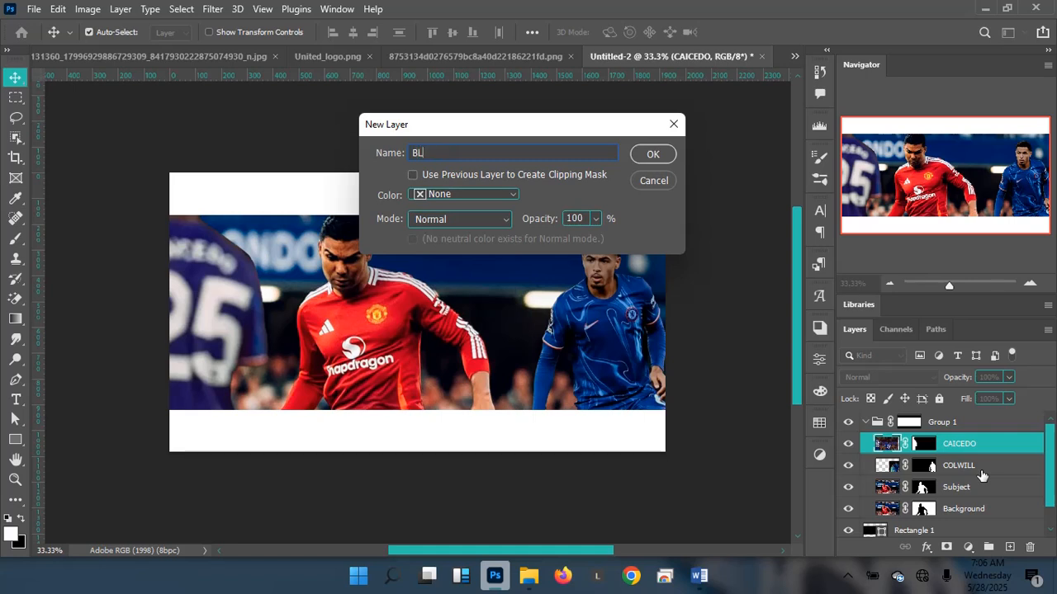
text(ACK_MATTE)
click(467, 194)
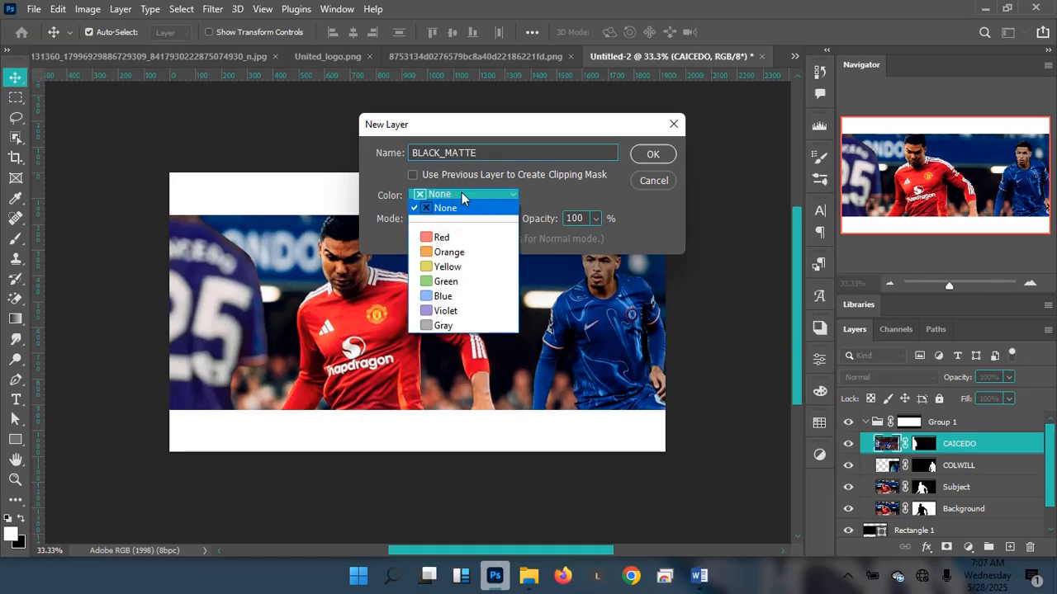
click(447, 302)
click(658, 155)
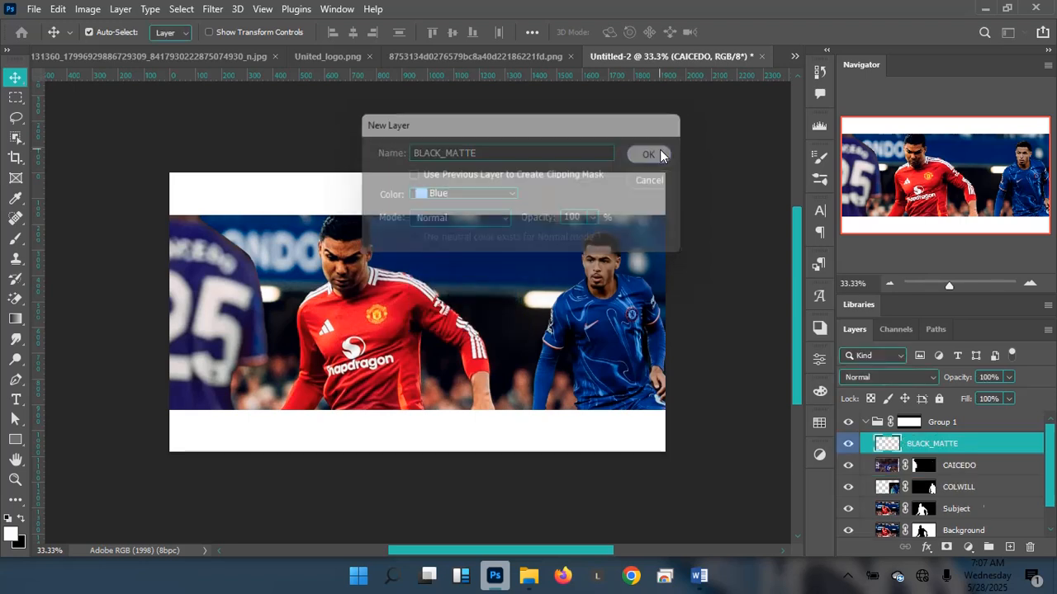
click(660, 151)
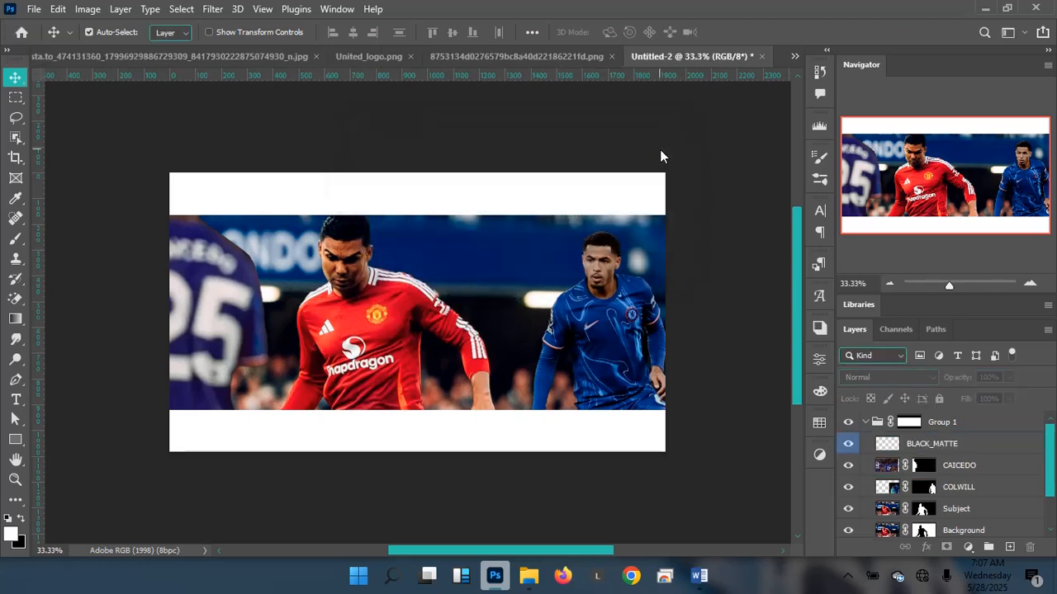
Fill the BLACK_MATTE layer with solid black as the foreground colour
click(908, 446)
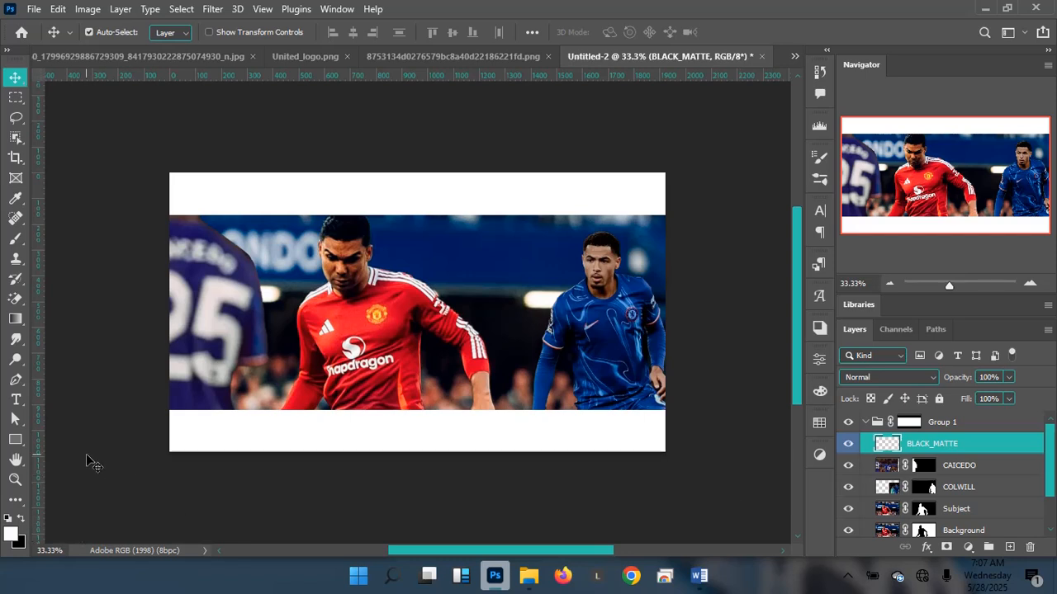
key(x)
click(23, 520)
click(23, 520)
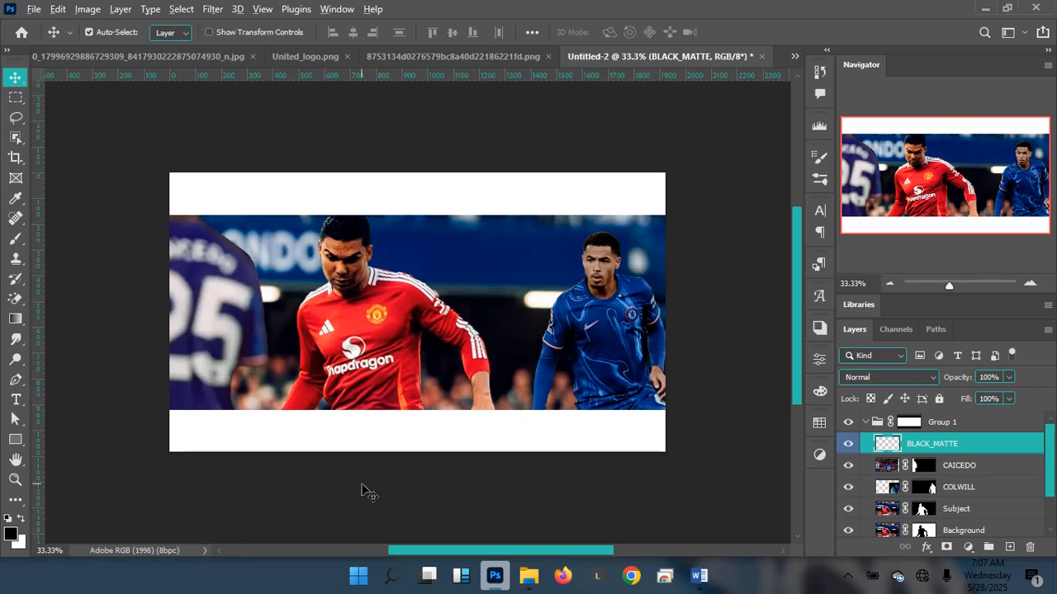
key(alt+BackSpace)
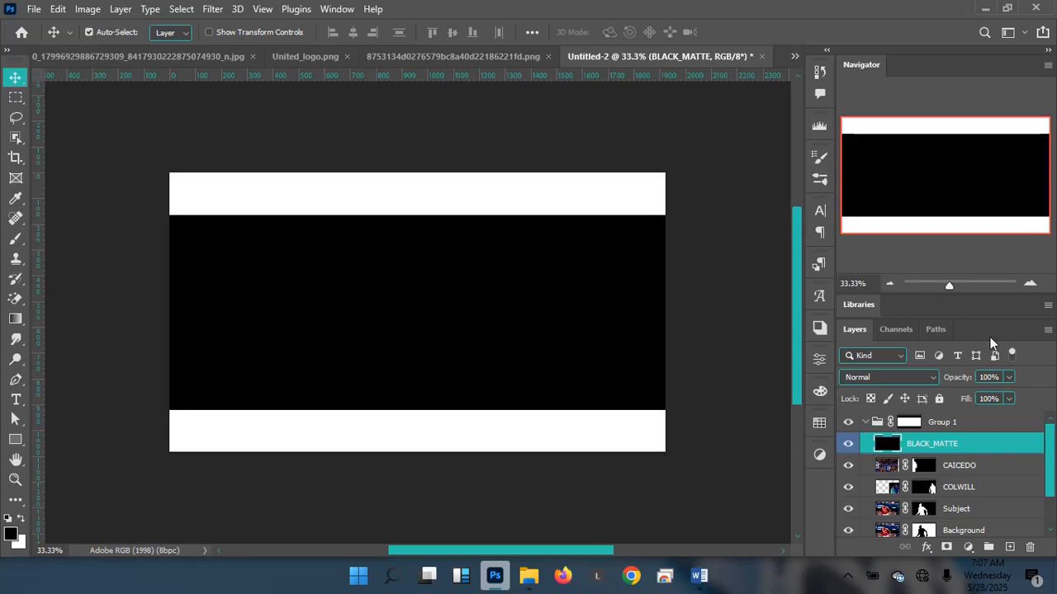
Lower the BLACK_MATTE layer's fill to 45%
click(1009, 399)
click(983, 417)
drag(977, 416, 973, 416)
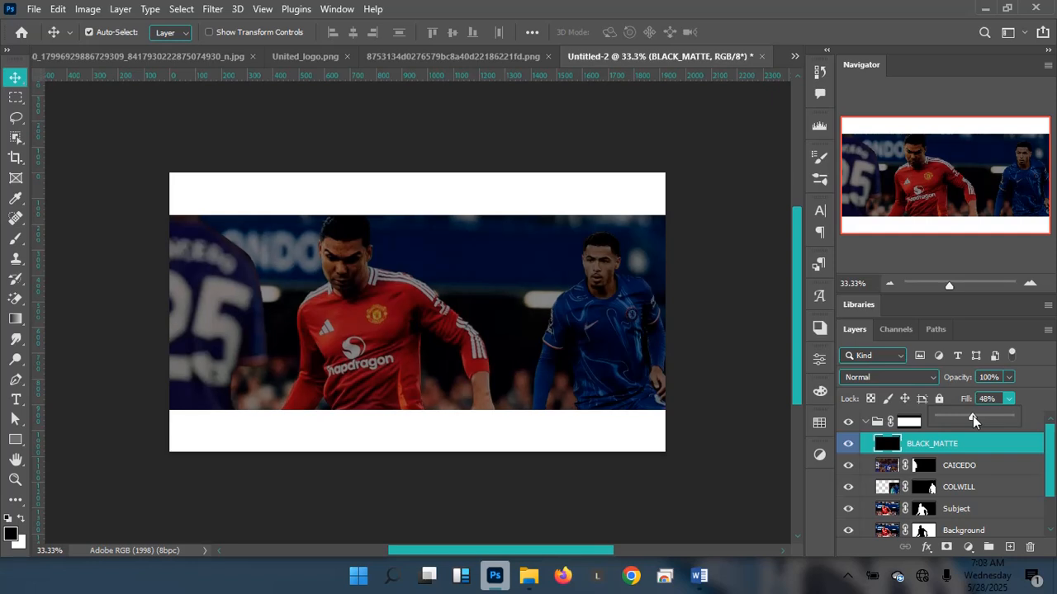
drag(973, 416, 969, 418)
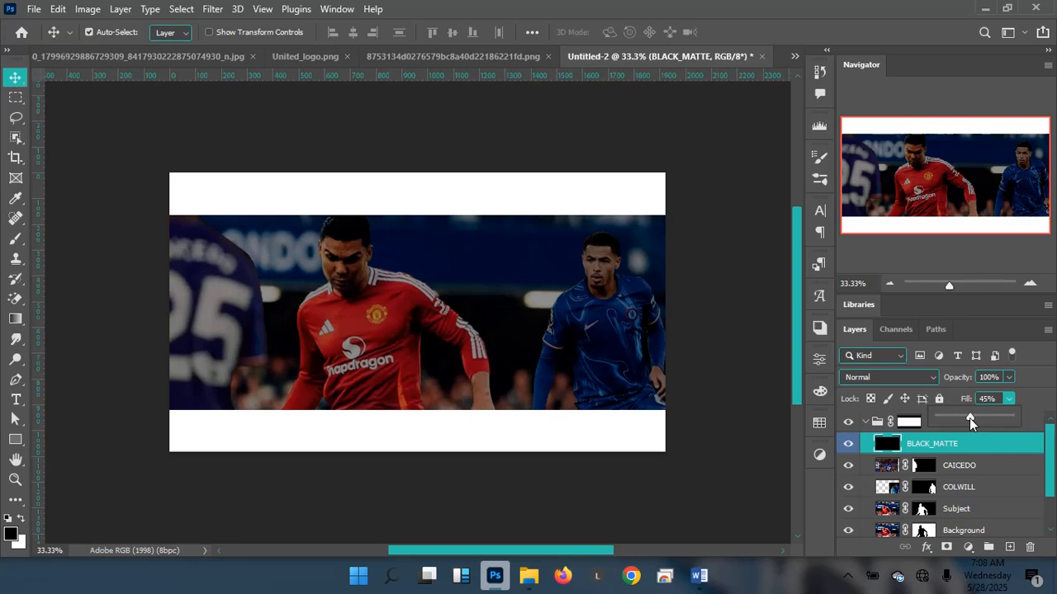
click(981, 452)
Add a layer mask to BLACK_MATTE and set up a Soft Round brush at 421 px with 52% opacity
click(946, 548)
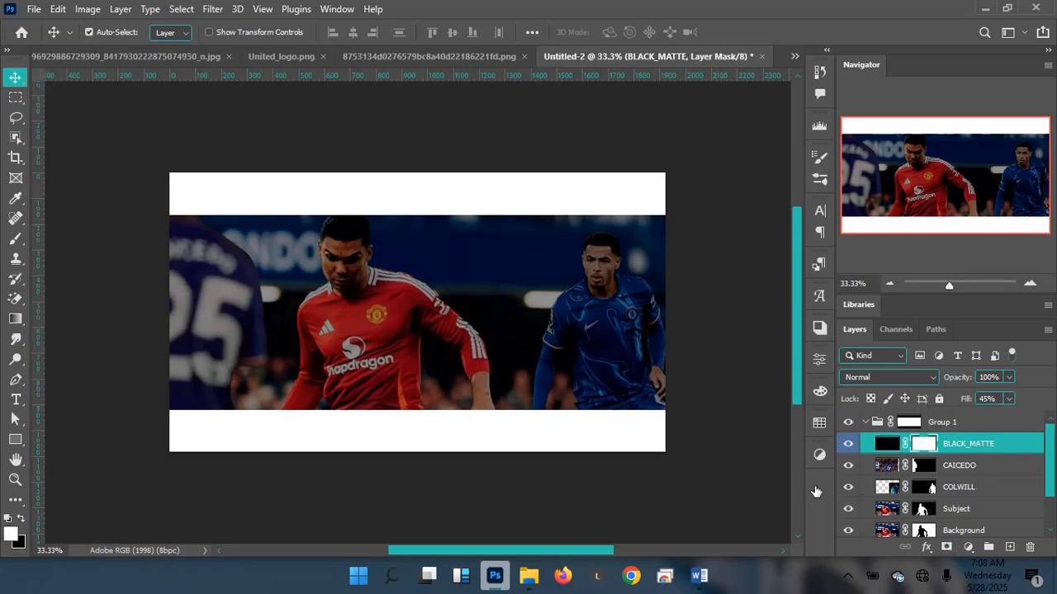
key(b)
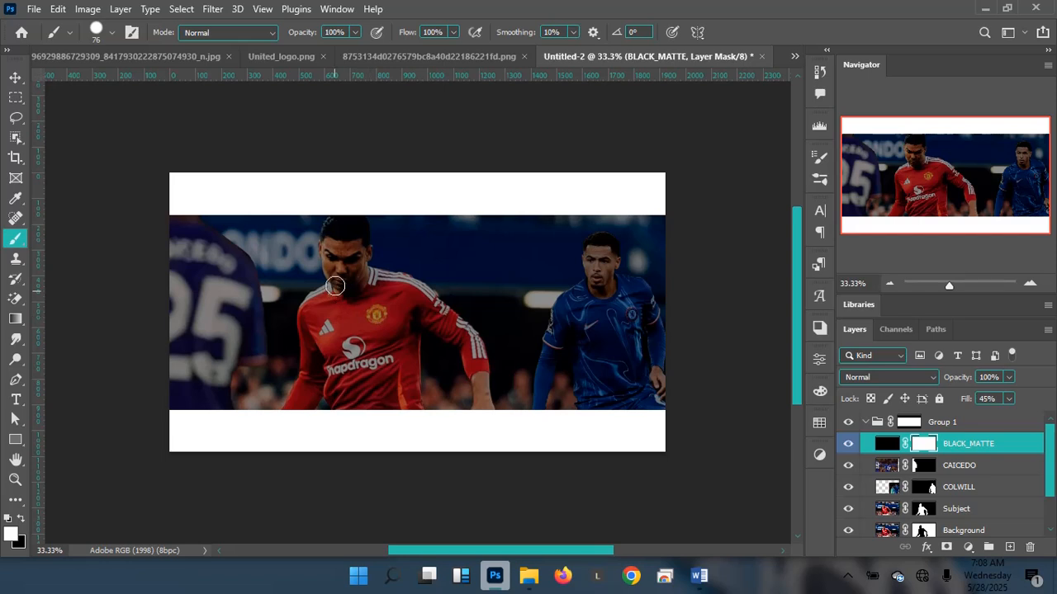
click(111, 33)
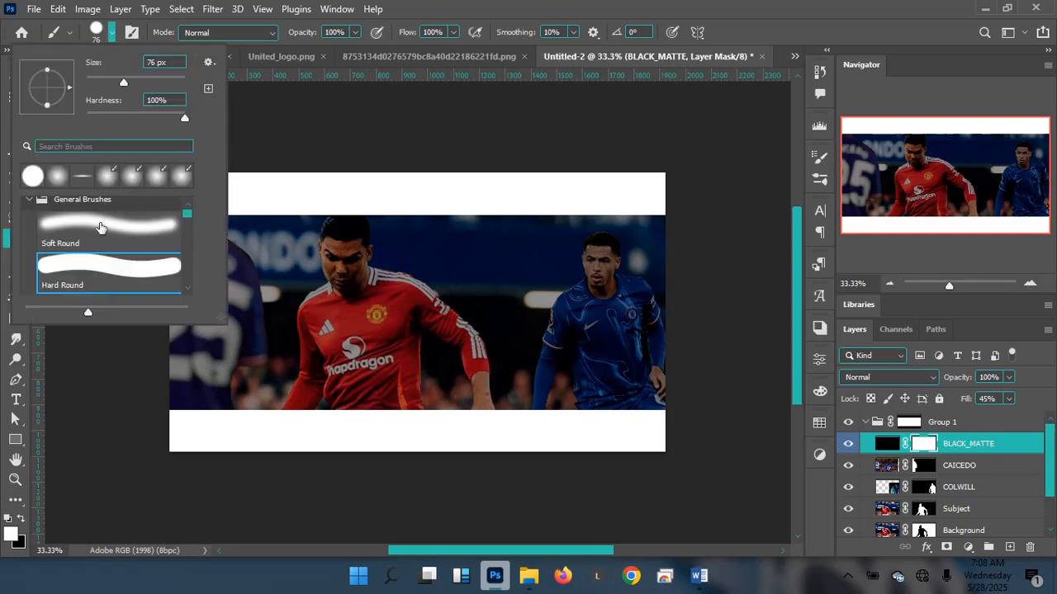
click(99, 227)
key(Return)
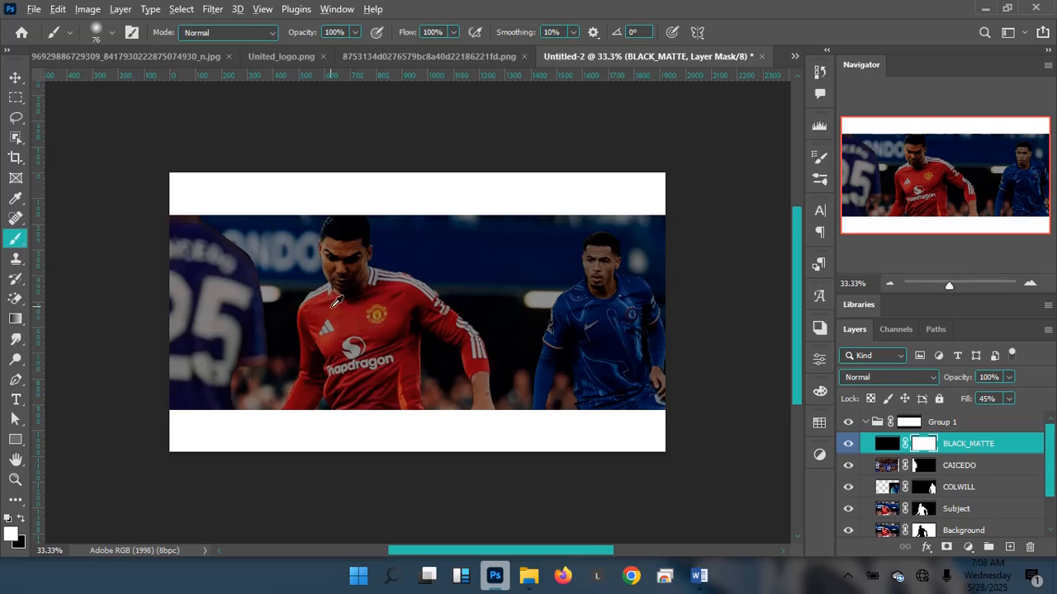
click(111, 32)
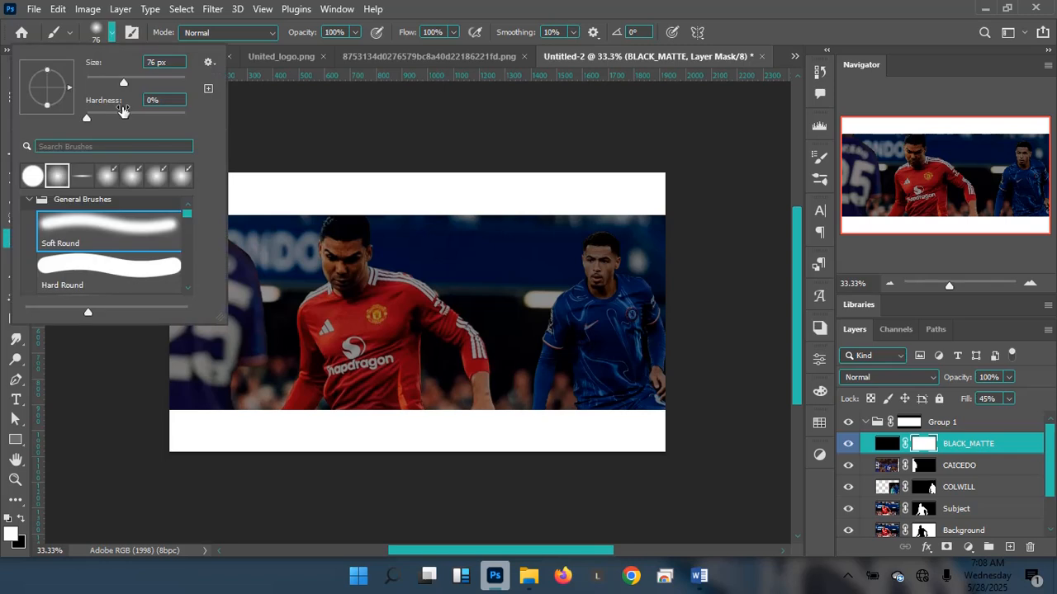
drag(124, 80, 165, 78)
click(401, 11)
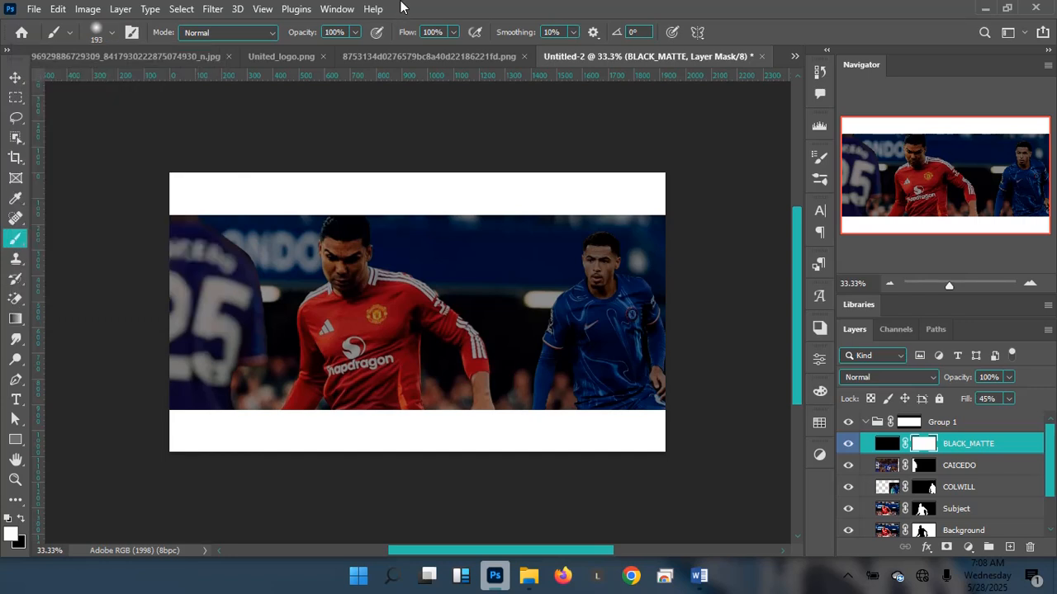
drag(372, 283, 394, 293)
click(355, 32)
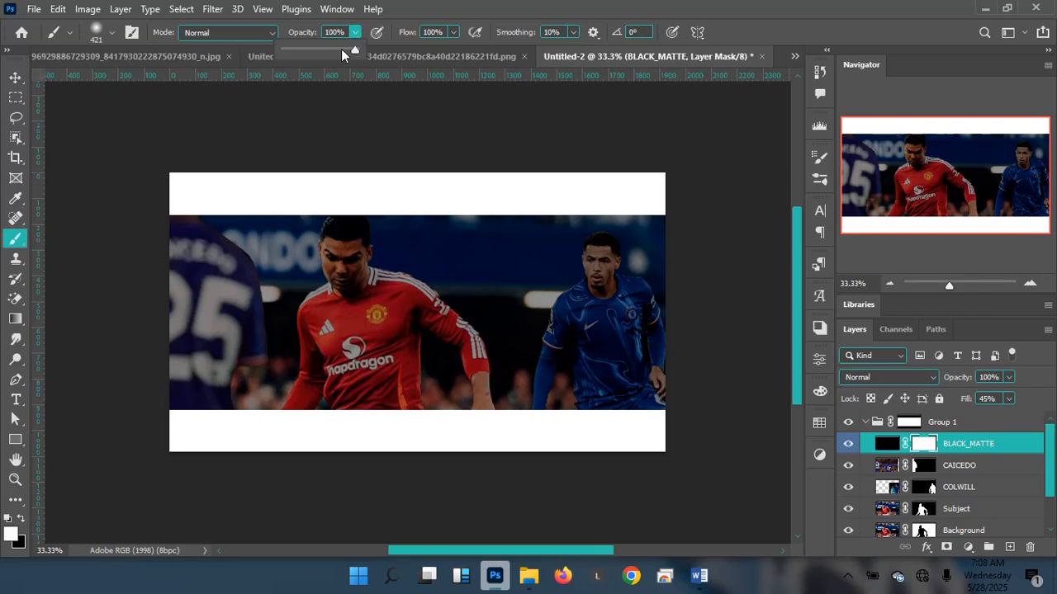
drag(331, 49, 326, 50)
click(433, 10)
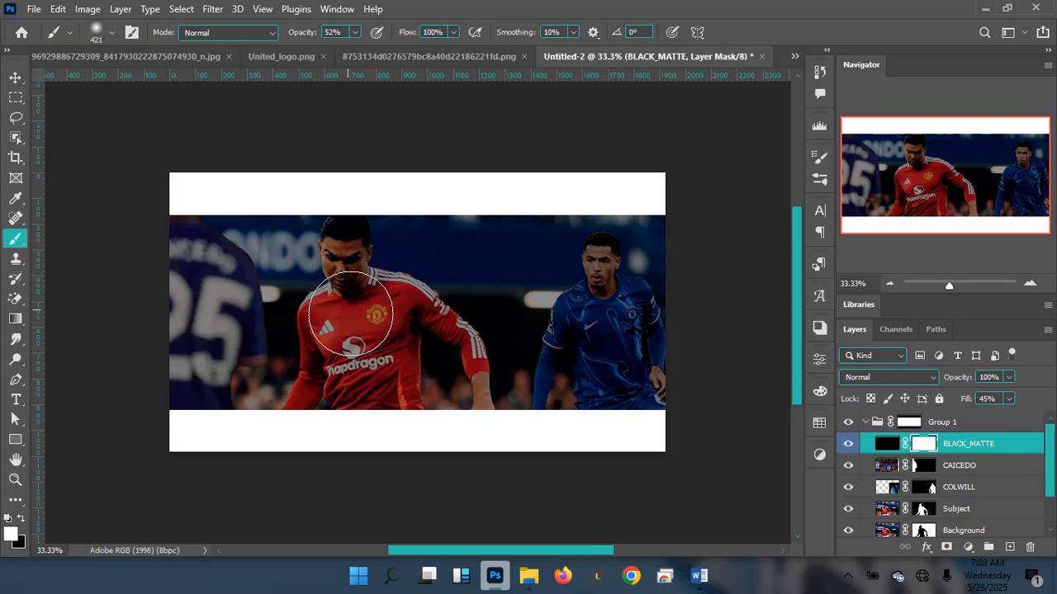
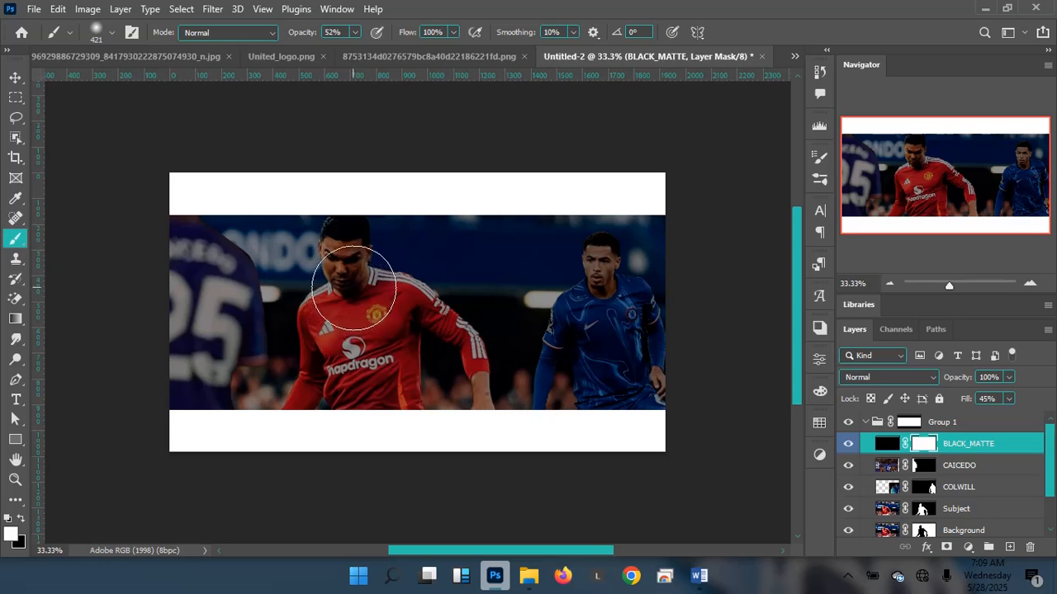
Paint black on BLACK_MATTE's mask over the red-shirted player's face and chest, reducing the brush to 253 px and its opacity to 24%
key(x)
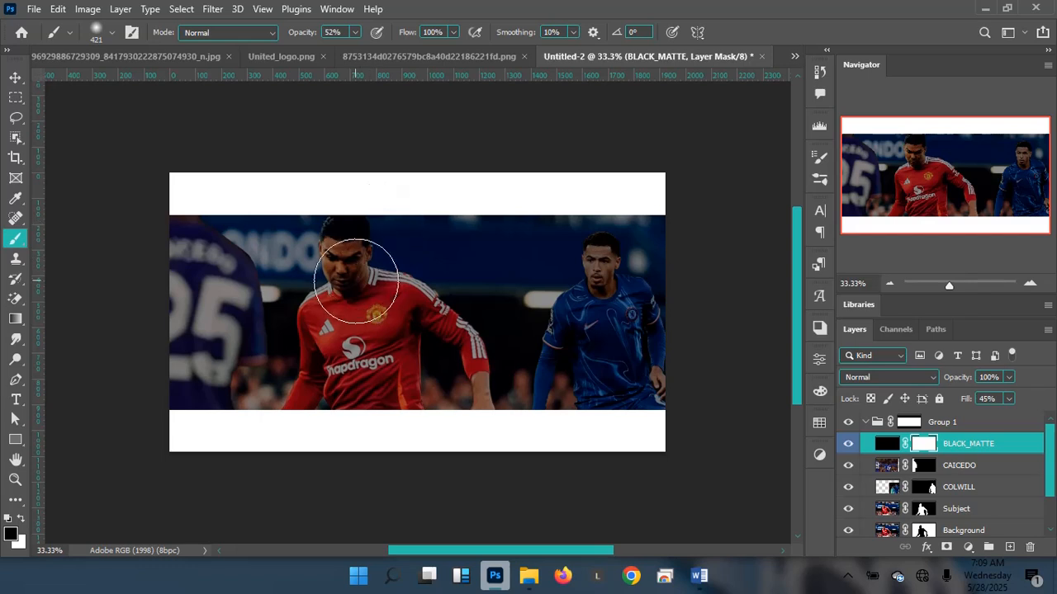
mouse_move(347, 297)
mouse_down()
mouse_move(345, 263)
mouse_move(377, 294)
mouse_move(356, 240)
mouse_move(360, 304)
mouse_move(418, 338)
mouse_move(379, 296)
mouse_move(331, 316)
mouse_move(338, 259)
mouse_move(328, 346)
mouse_move(354, 252)
mouse_move(385, 328)
mouse_move(367, 289)
mouse_move(345, 280)
mouse_move(338, 241)
mouse_move(346, 299)
mouse_move(373, 317)
mouse_move(370, 364)
mouse_move(381, 312)
mouse_move(364, 342)
mouse_move(392, 301)
mouse_move(391, 328)
mouse_move(378, 340)
mouse_move(390, 318)
mouse_up()
key(bracketleft)
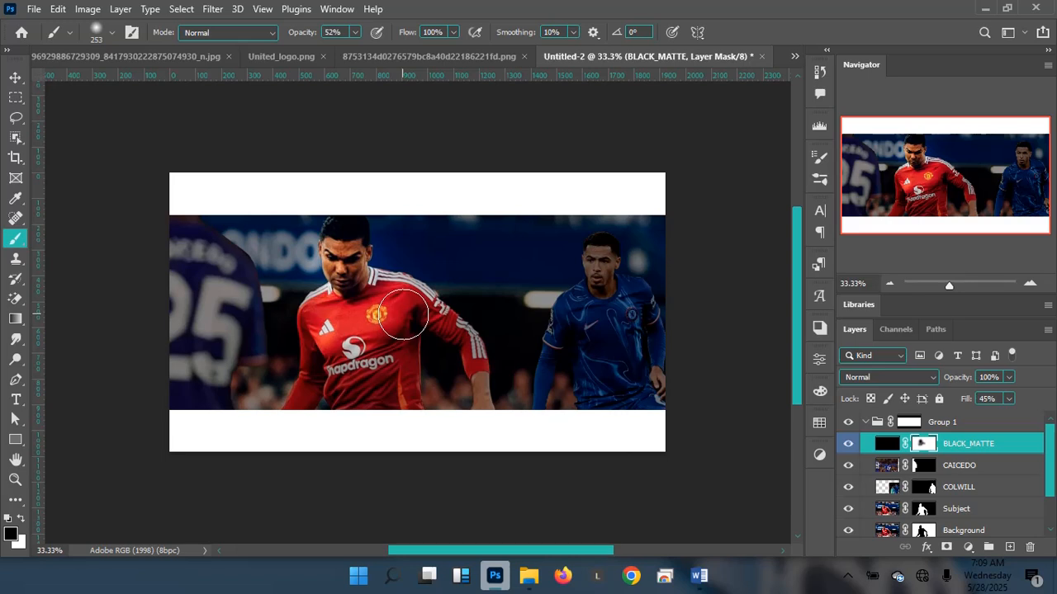
key(v)
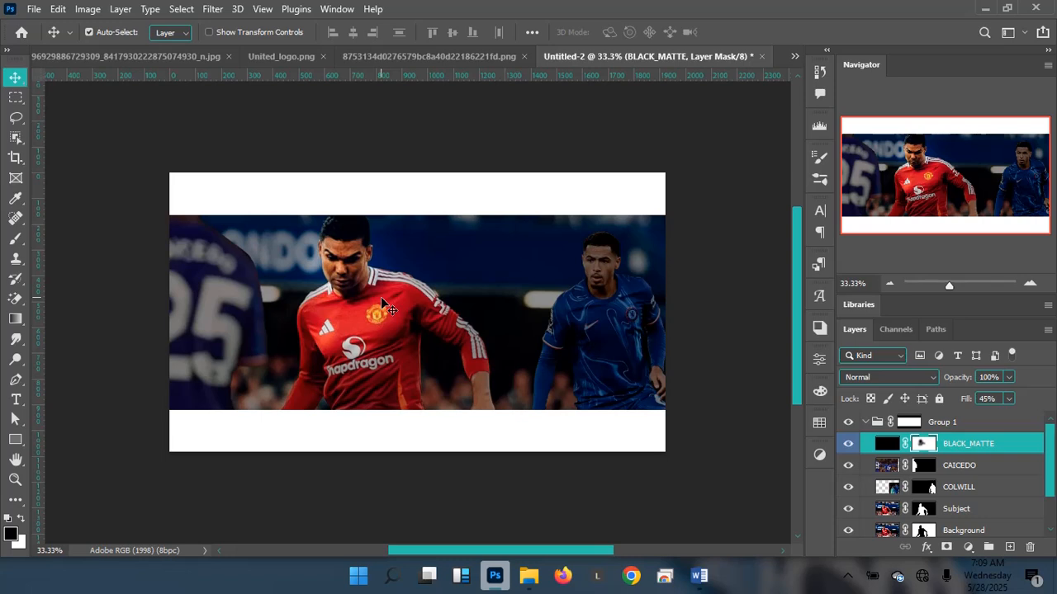
key(b)
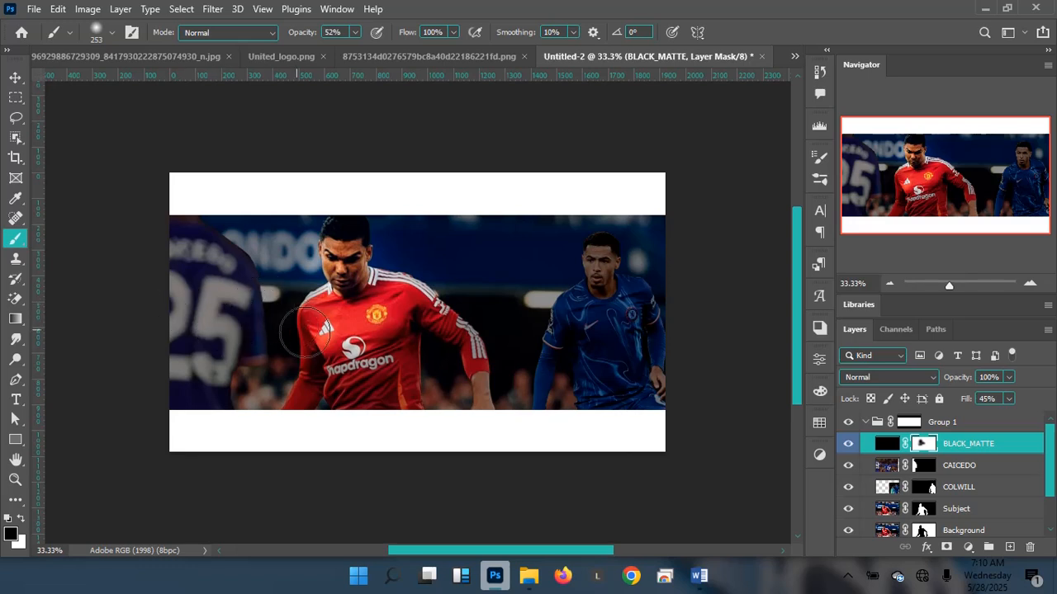
click(354, 32)
click(333, 48)
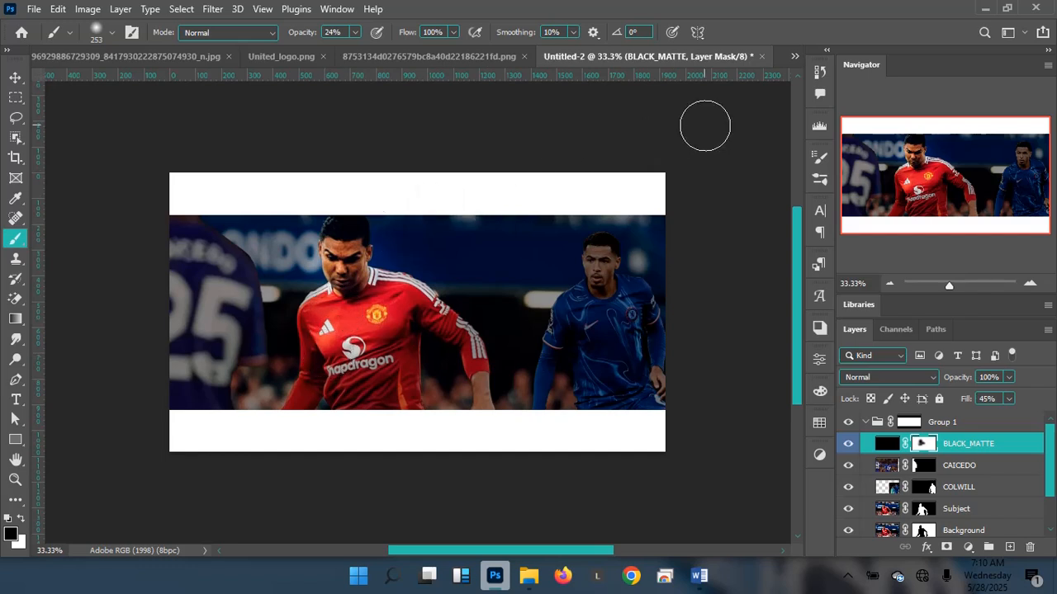
key(v)
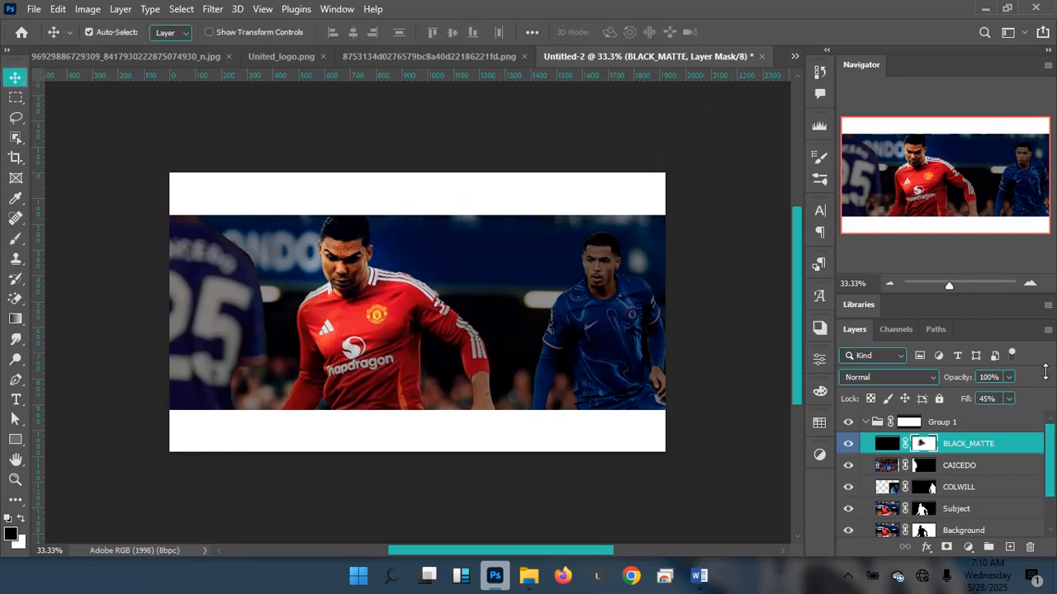
Add a new empty layer above BLACK_MATTE and set the Type tool's text colour to white
key(ctrl)
key(ctrl+shift+n)
key(Return)
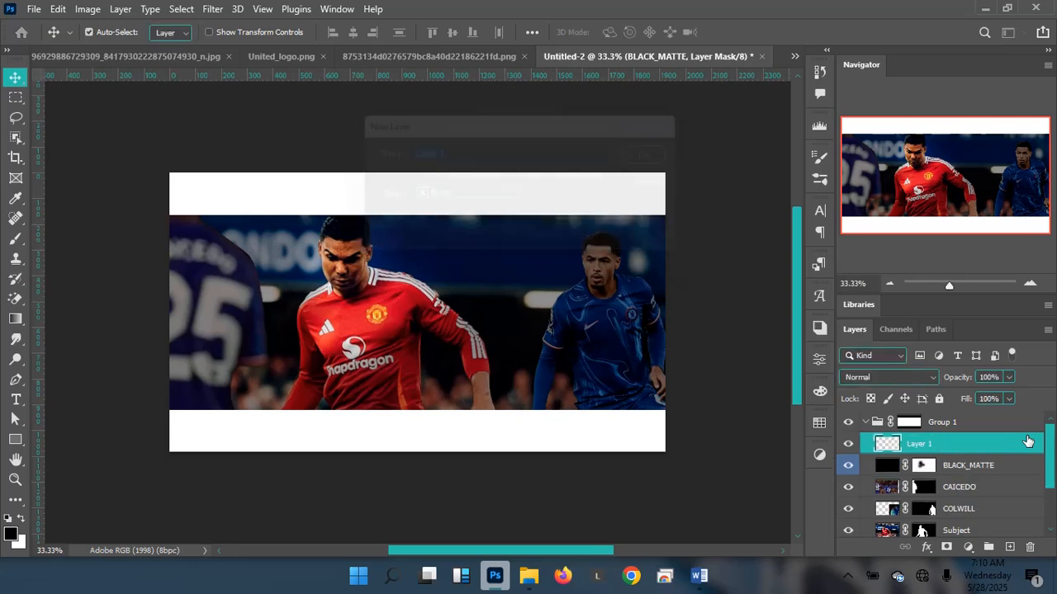
key(t)
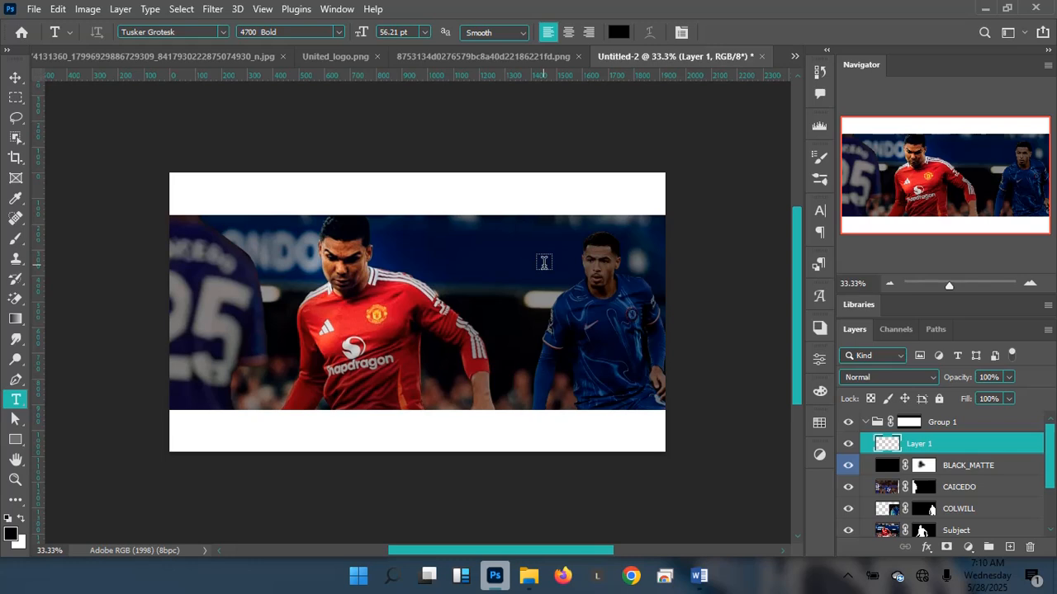
key(x)
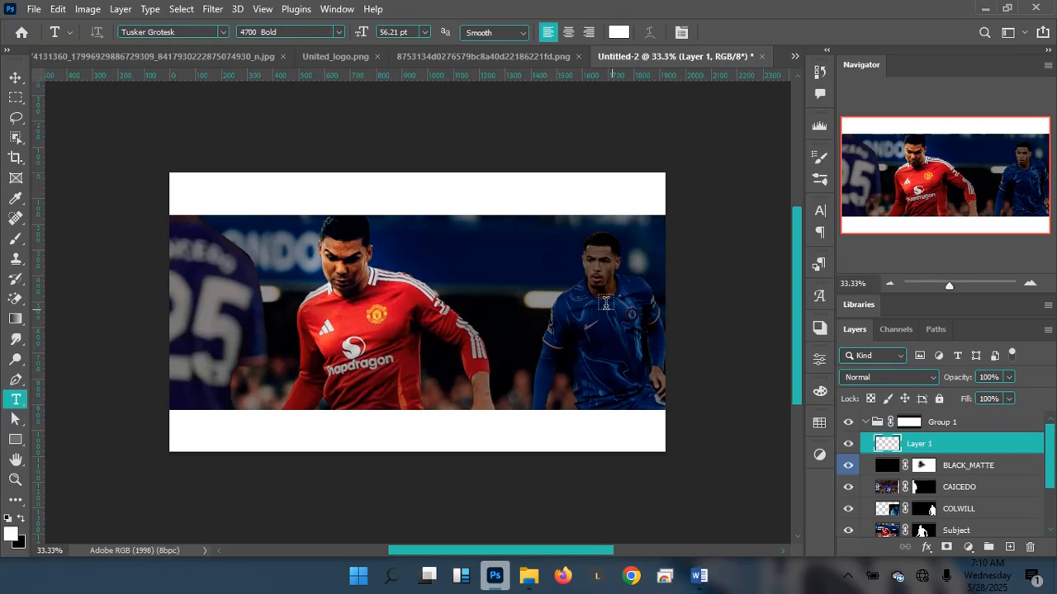
click(496, 293)
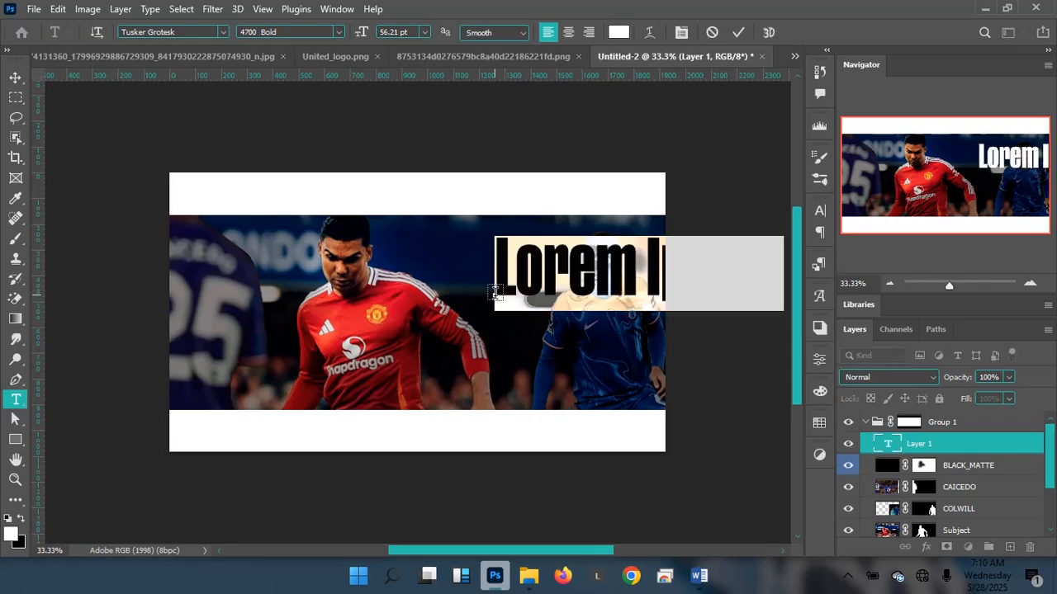
click(737, 33)
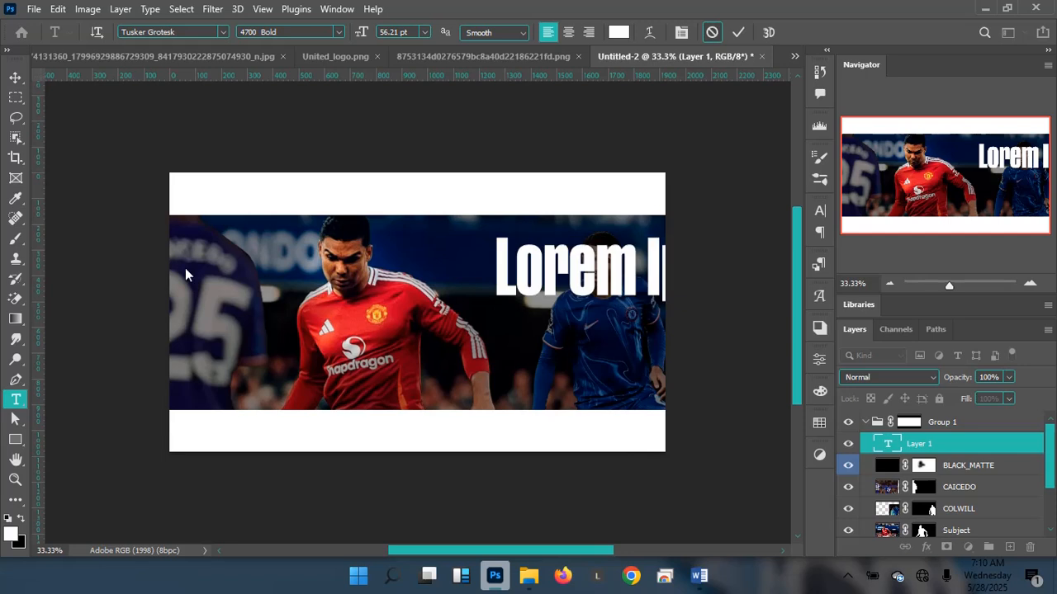
key(ctrl+z)
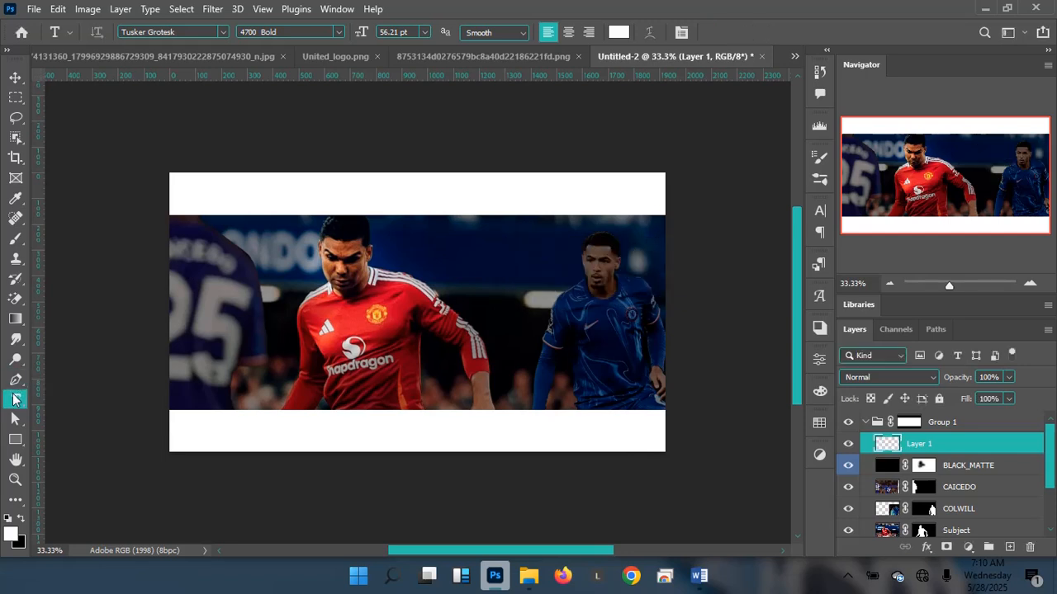
Add the white text CHELSEA over the blue-shirted player in Tusker Grotesk 4700 Bold at 56.21 pt
click(501, 304)
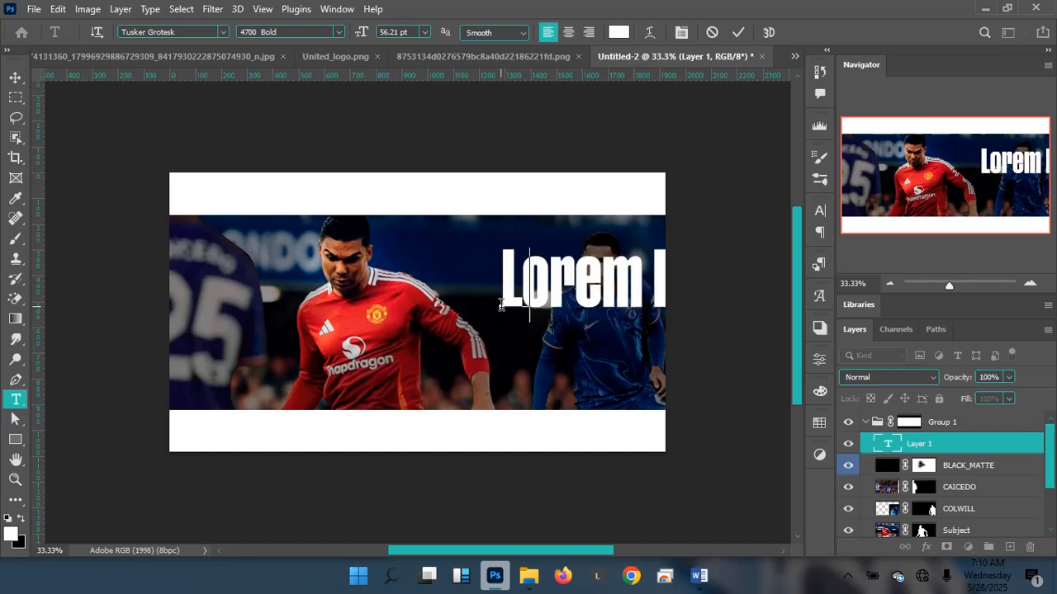
text(CHELSEA)
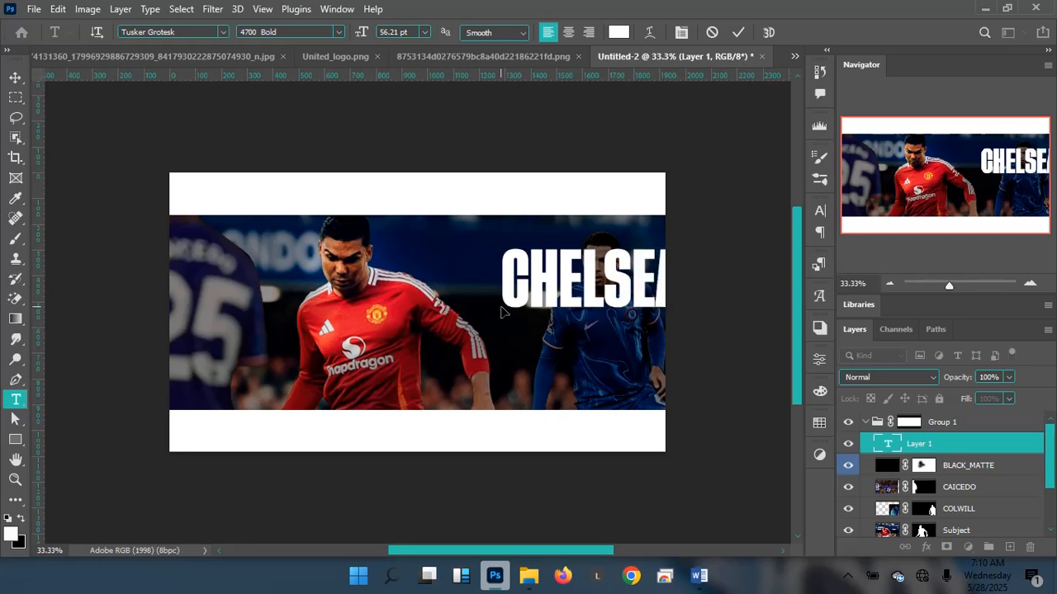
key(ctrl+Return)
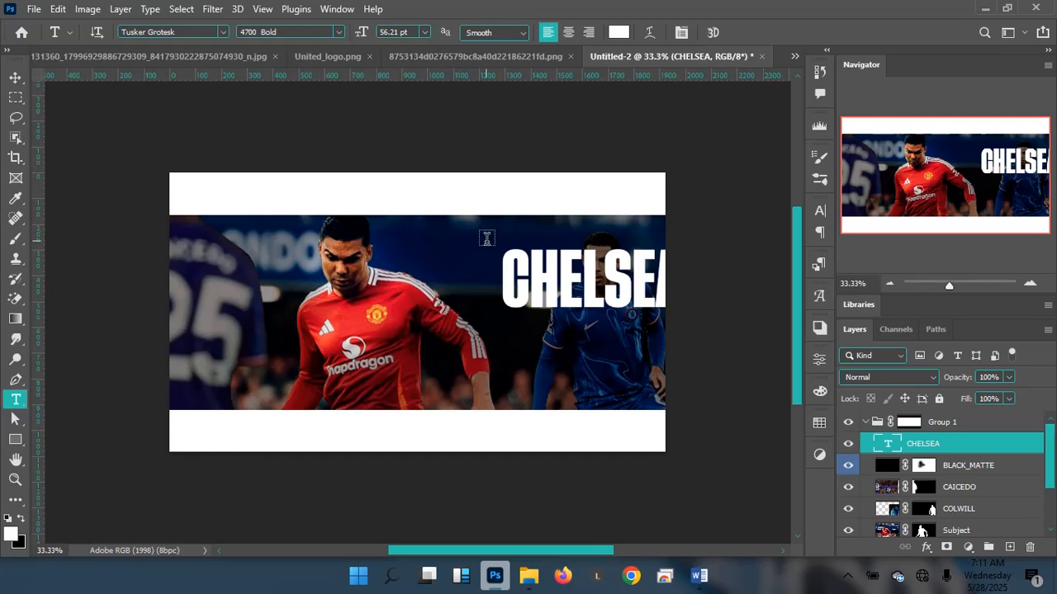
key(v)
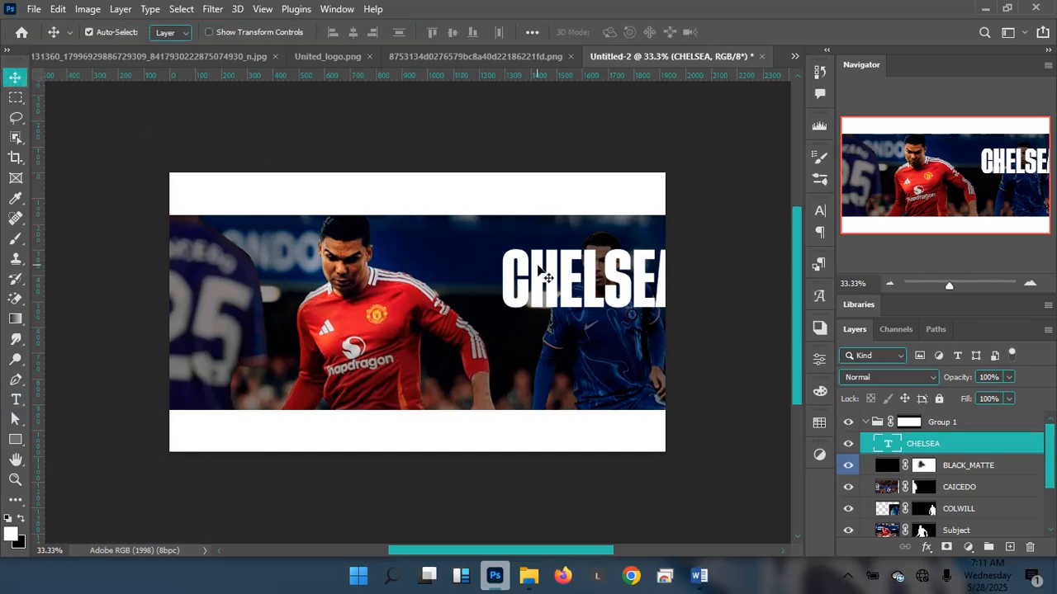
Scale the CHELSEA text to about 72% and place it between the two players, level with the red-shirted player's chest
key(ctrl+t)
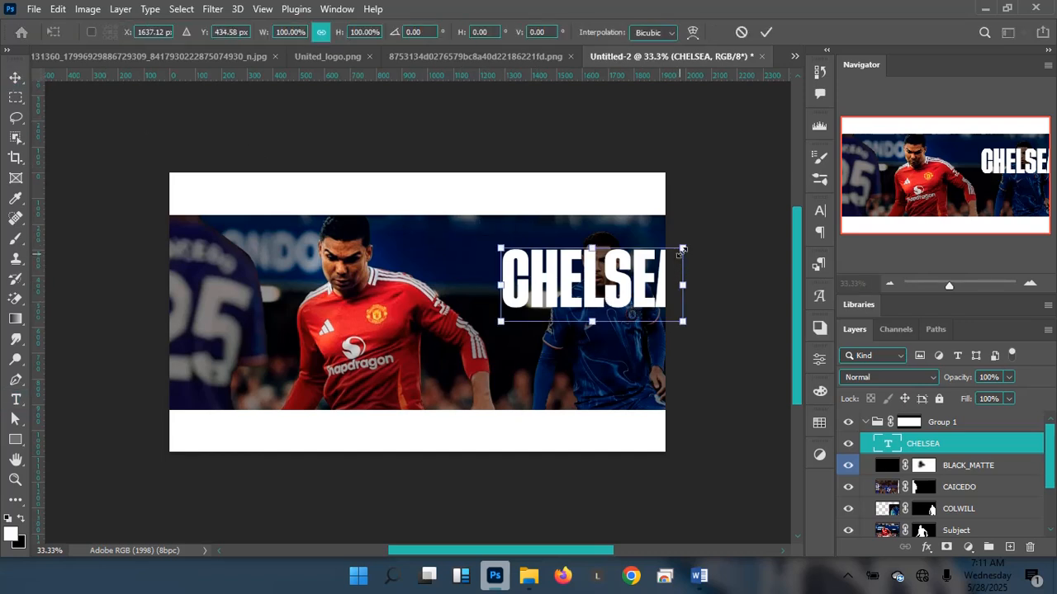
drag(682, 248, 578, 276)
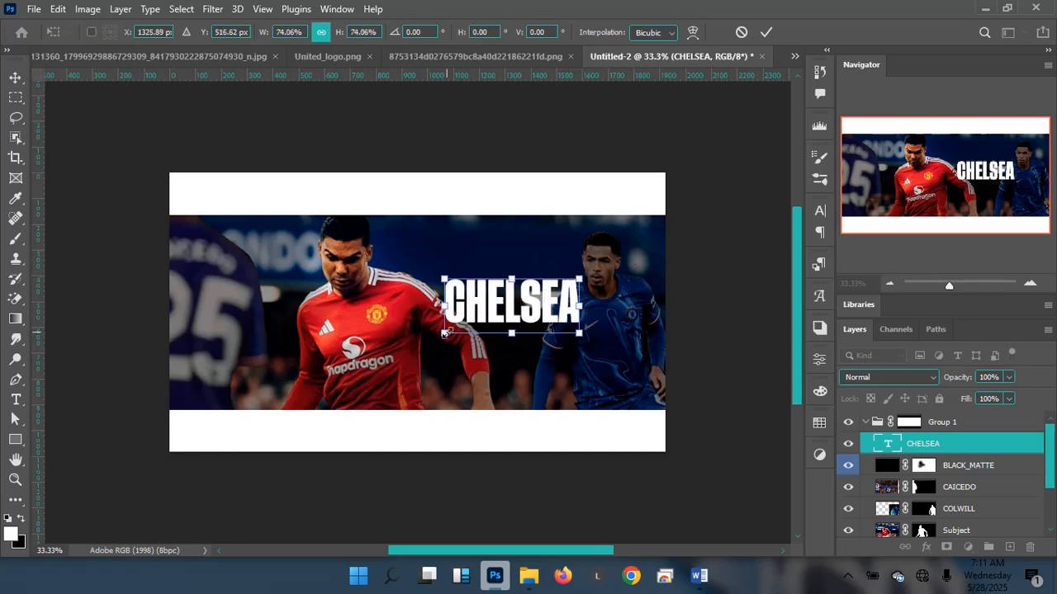
drag(443, 333, 445, 332)
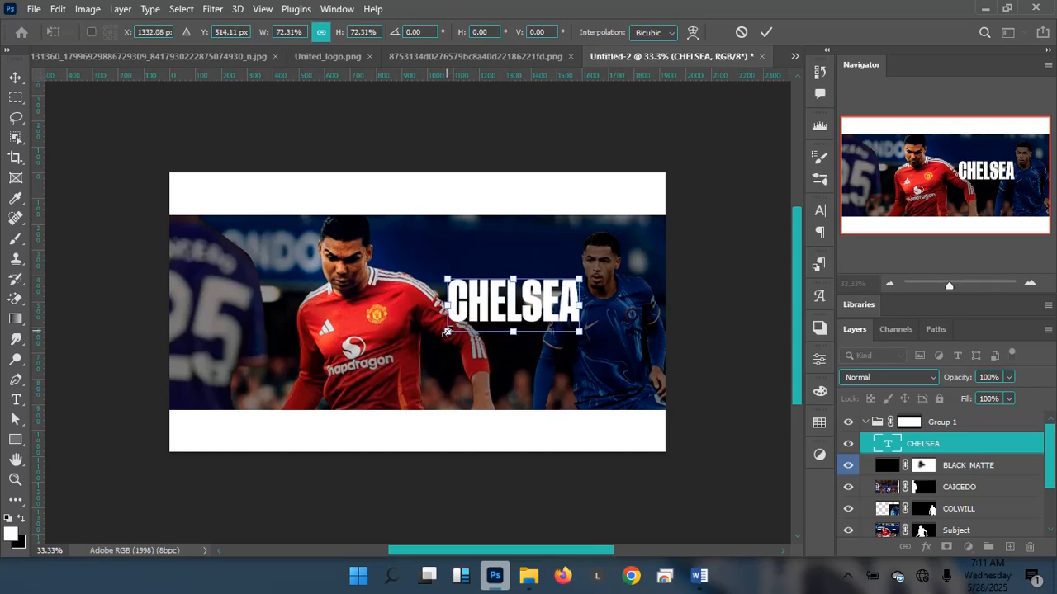
click(766, 32)
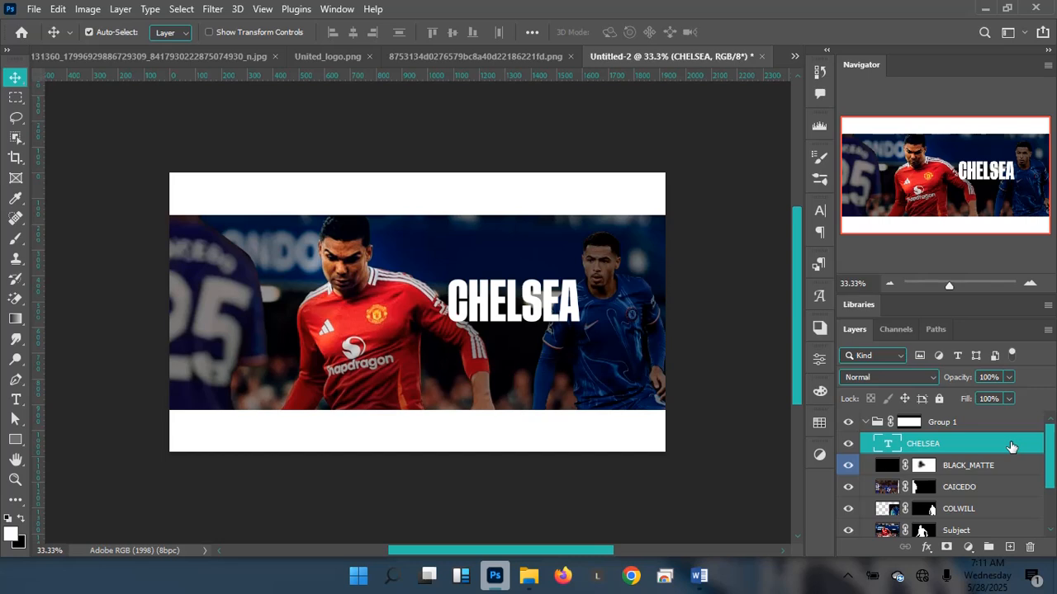
Duplicate the CHELSEA text layer and move the copy directly below the original
mouse_move(993, 449)
mouse_down()
mouse_move(1012, 546)
mouse_move(1003, 447)
mouse_up()
key(ctrl+j)
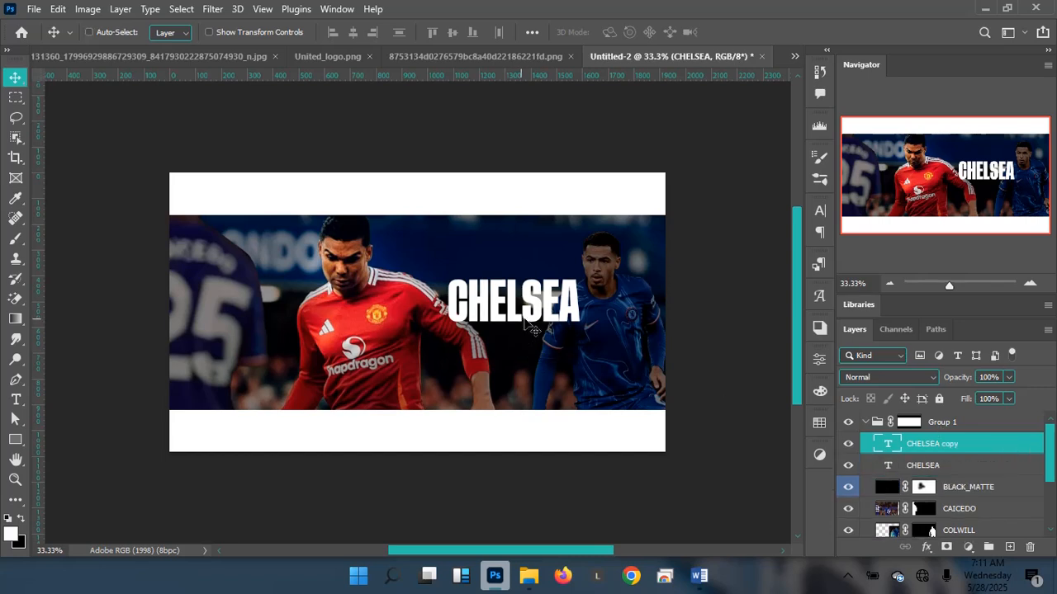
drag(545, 315, 541, 355)
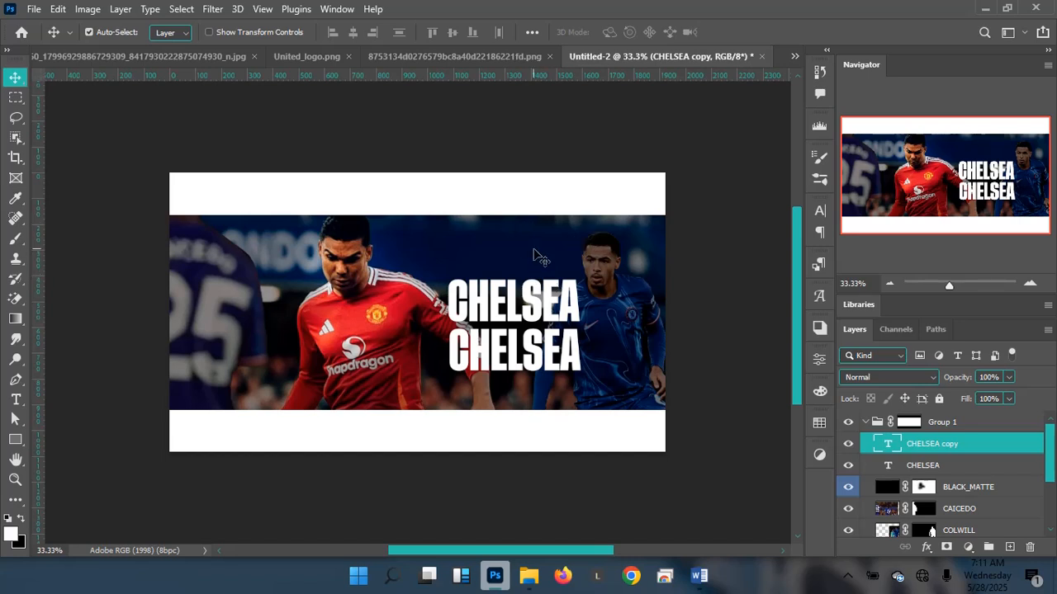
double_click(540, 282)
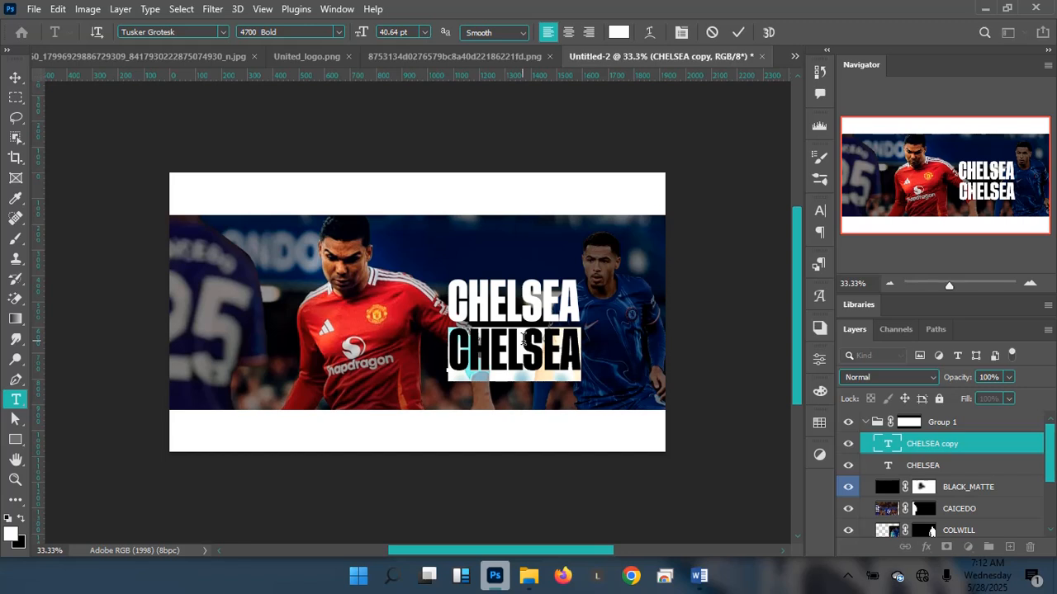
text(UNI)
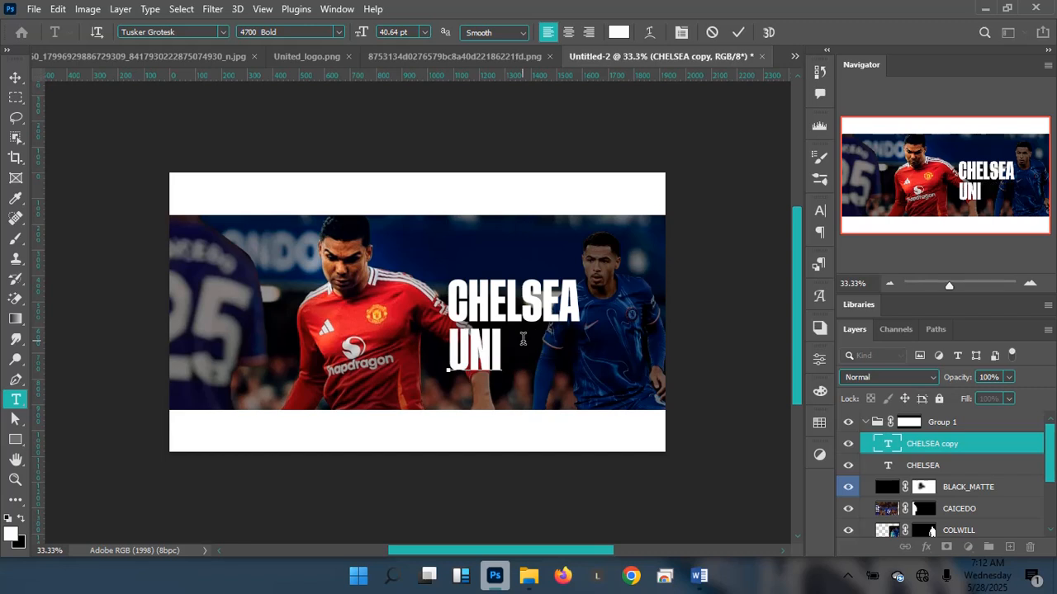
text(TED)
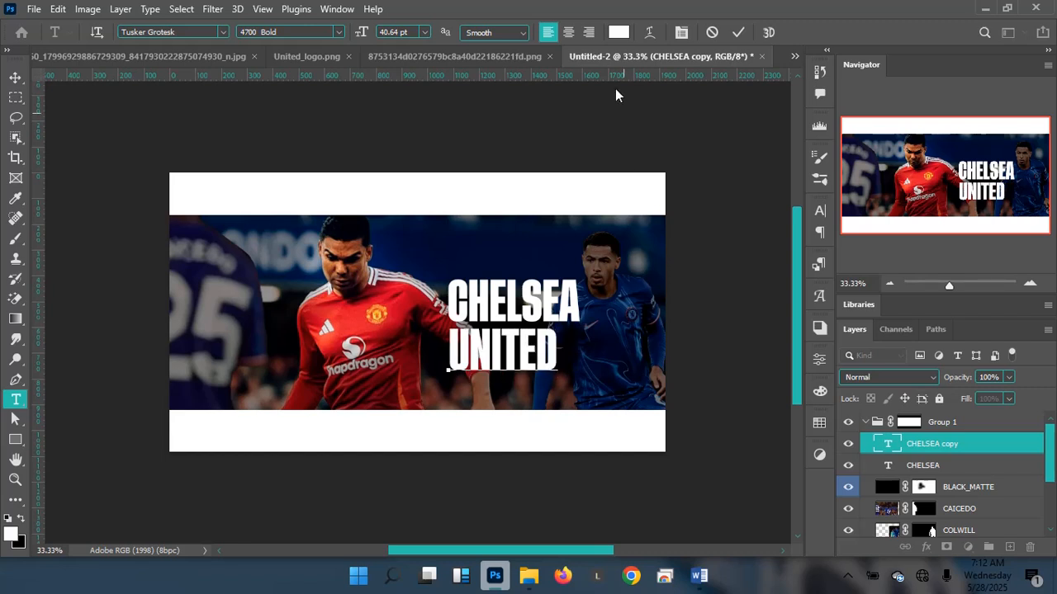
click(709, 33)
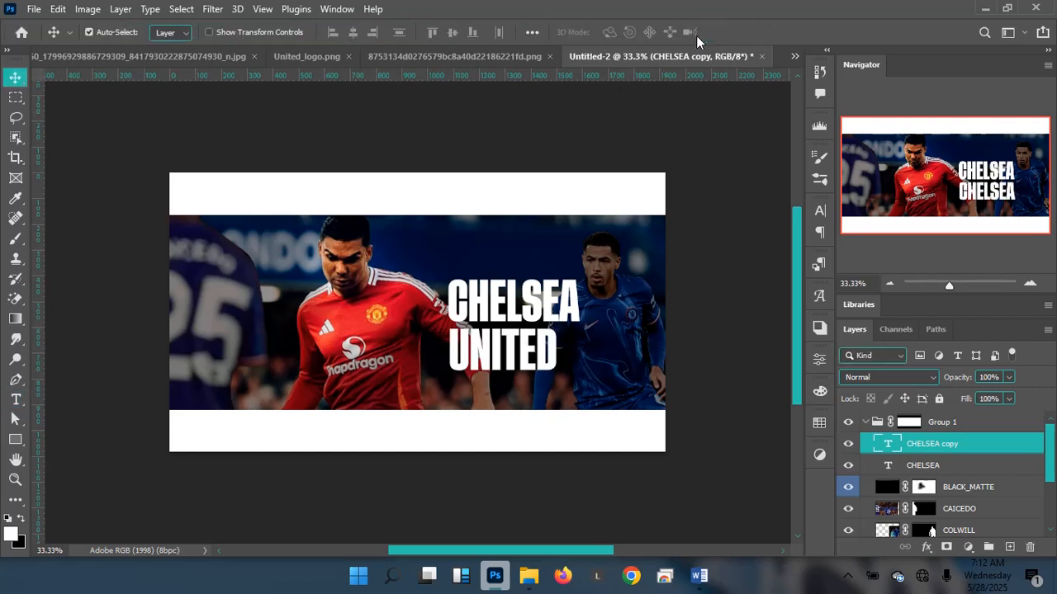
Change the text of the lower CHELSEA copy to UNITED
double_click(885, 446)
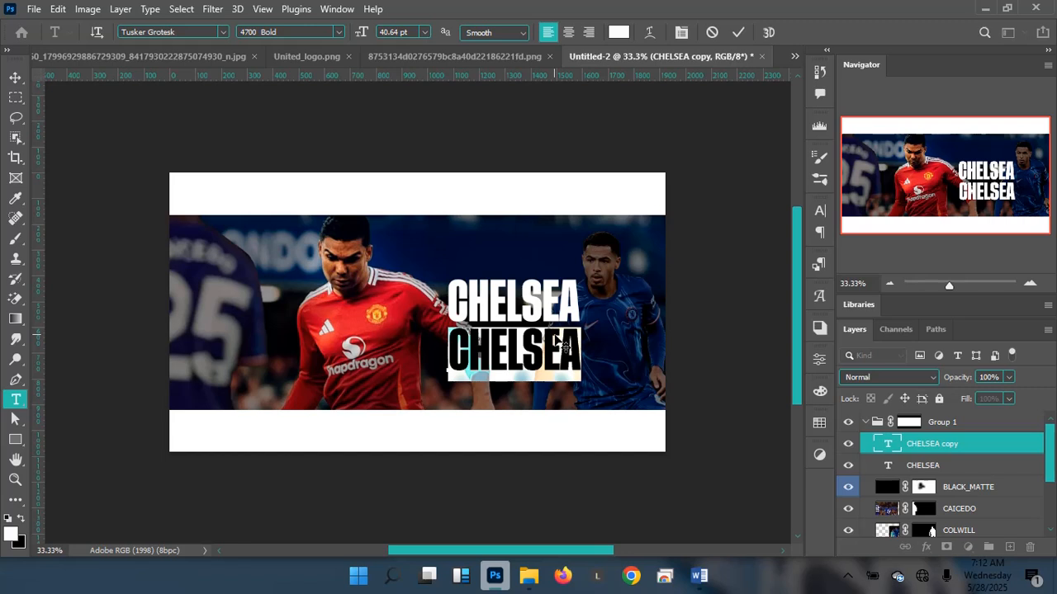
text(UNIGTED)
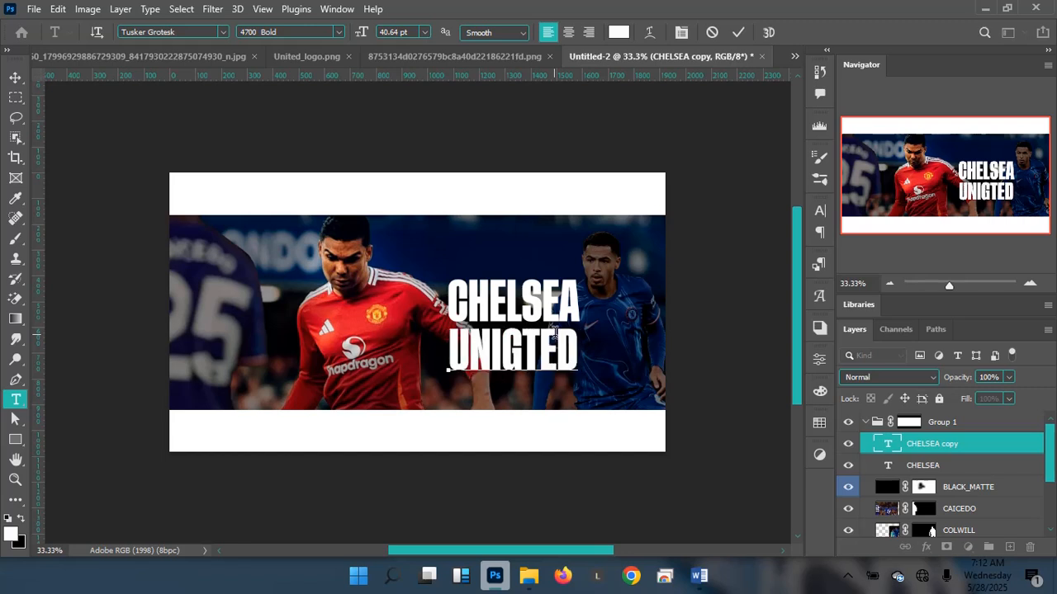
click(523, 342)
key(BackSpace)
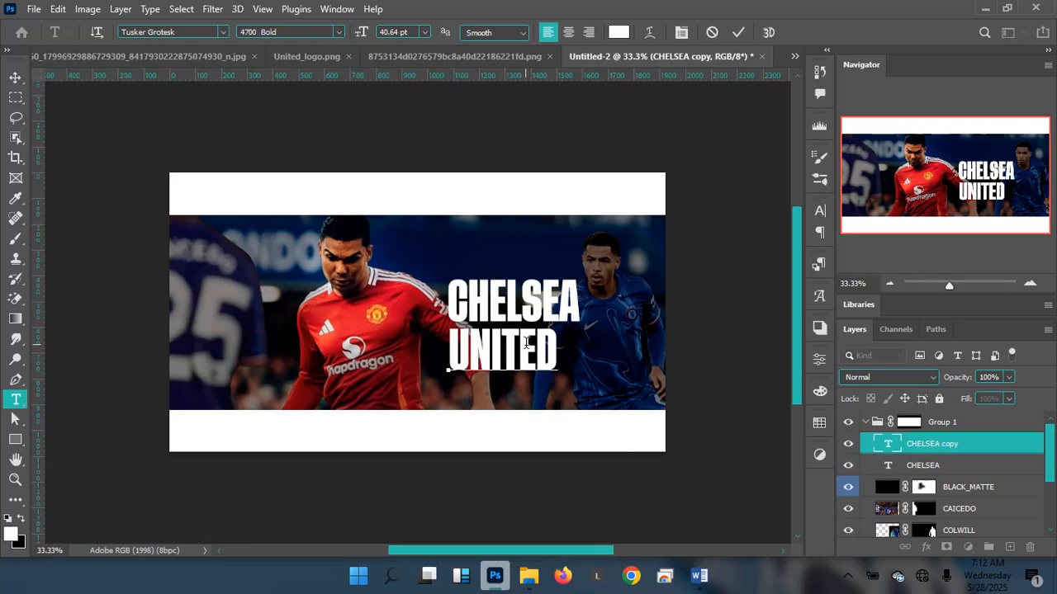
key(ctrl+Return)
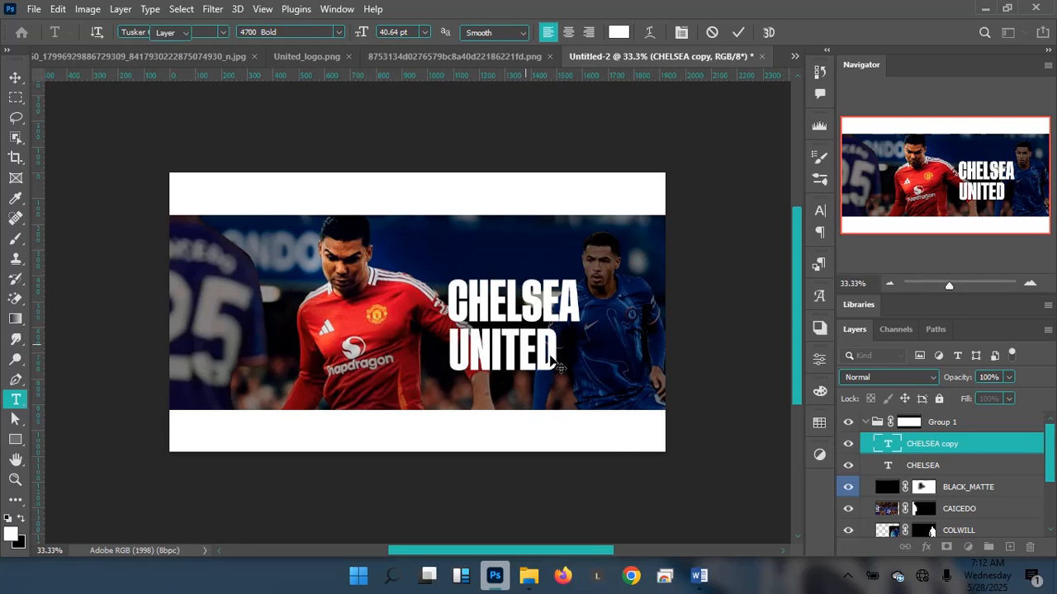
double_click(550, 360)
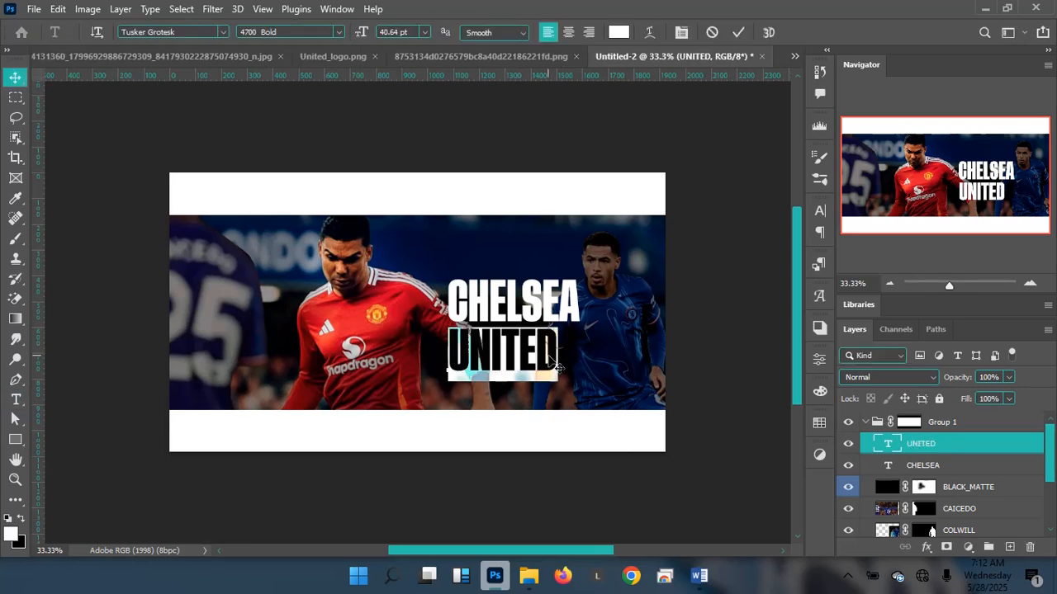
click(737, 33)
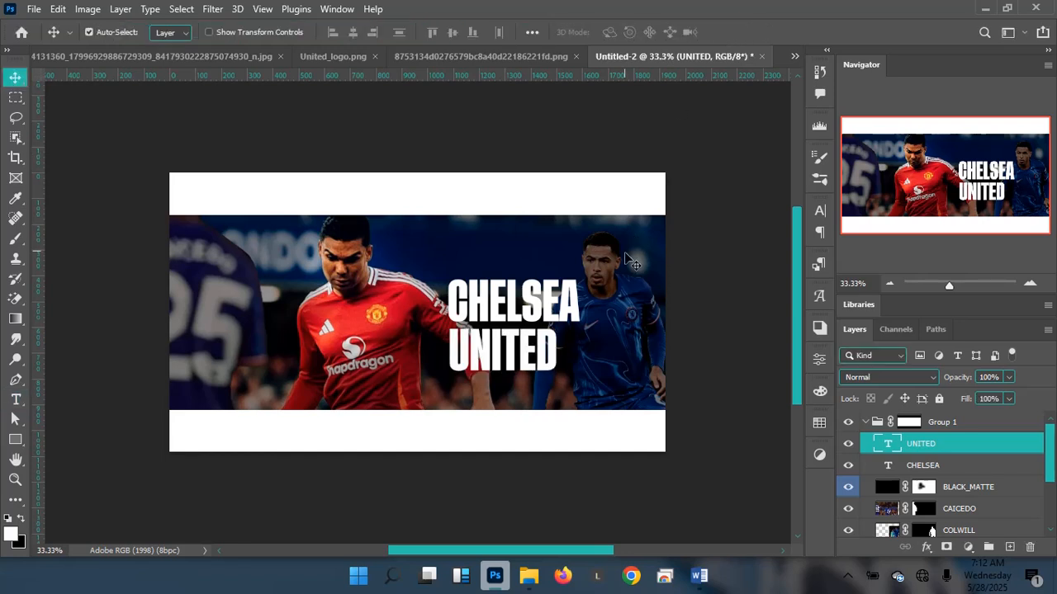
Enlarge the UNITED text to about 135% and offset it rightward below CHELSEA, centred near X 1487 px, Y 735 px
key(ctrl+t)
drag(559, 387, 598, 410)
drag(503, 360, 523, 364)
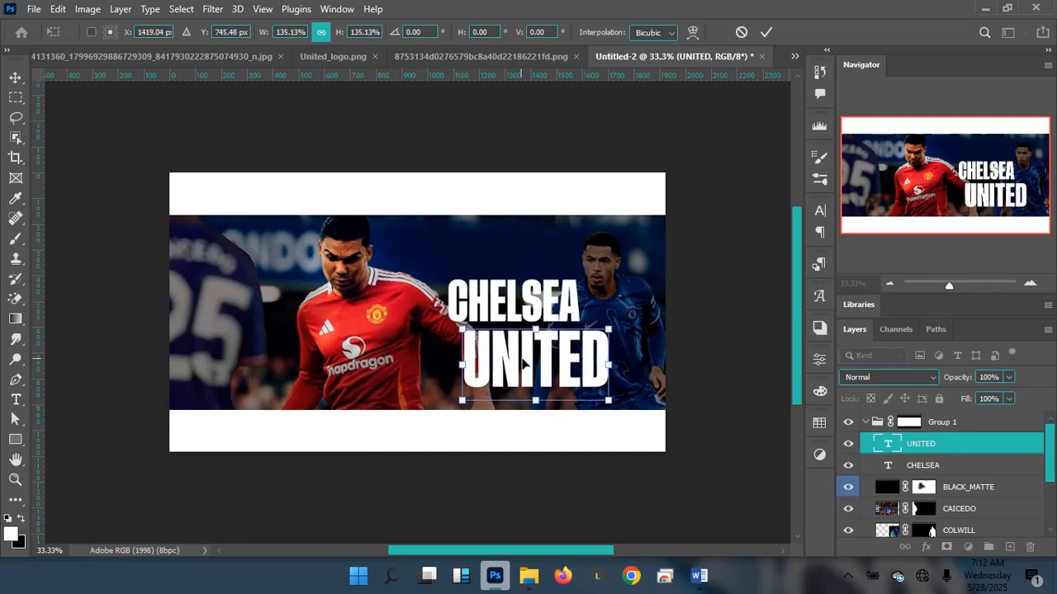
key(shift+Up)
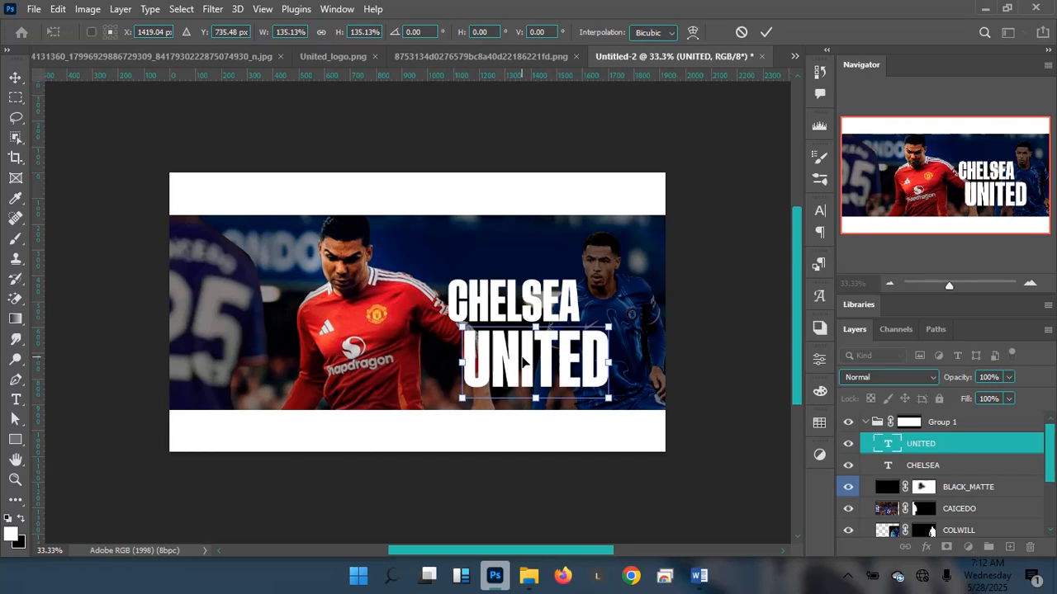
key(shift+Right)
key(Right)
key(Right)
key(Right)
key(Right)
key(Right)
key(Right)
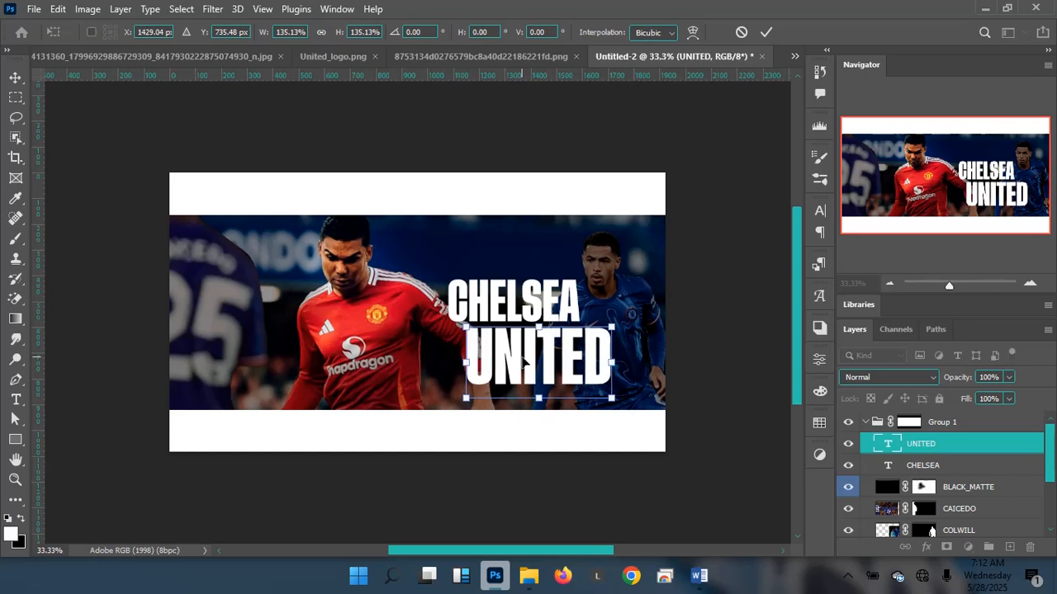
key(Right)
key(Right)
key(Right)
key(Right)
key(Right)
key(Right)
key(Right)
key(Right)
key(Right)
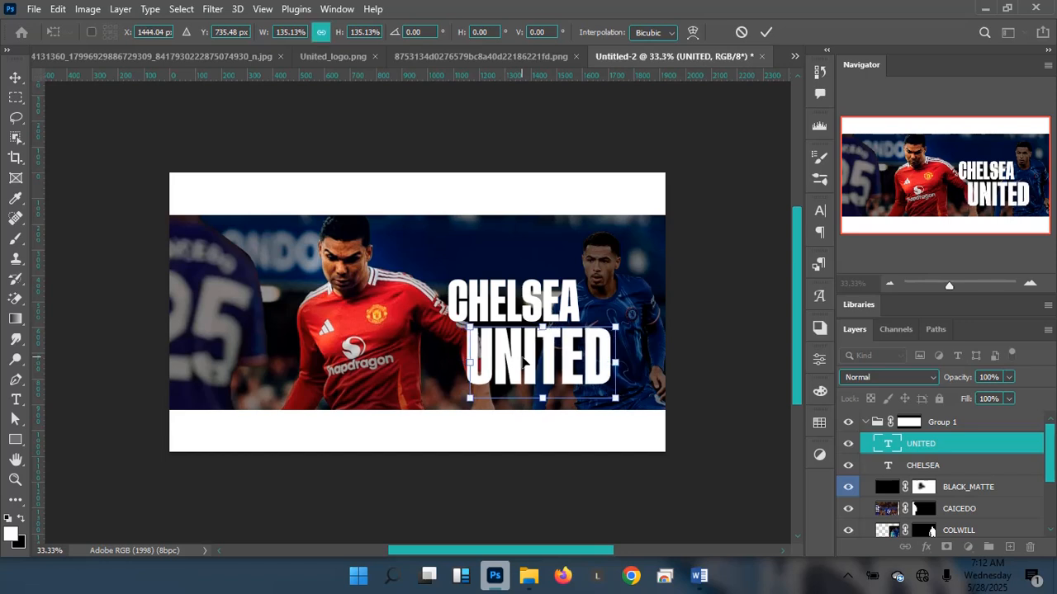
key(shift+Right)
key(shift+Right)
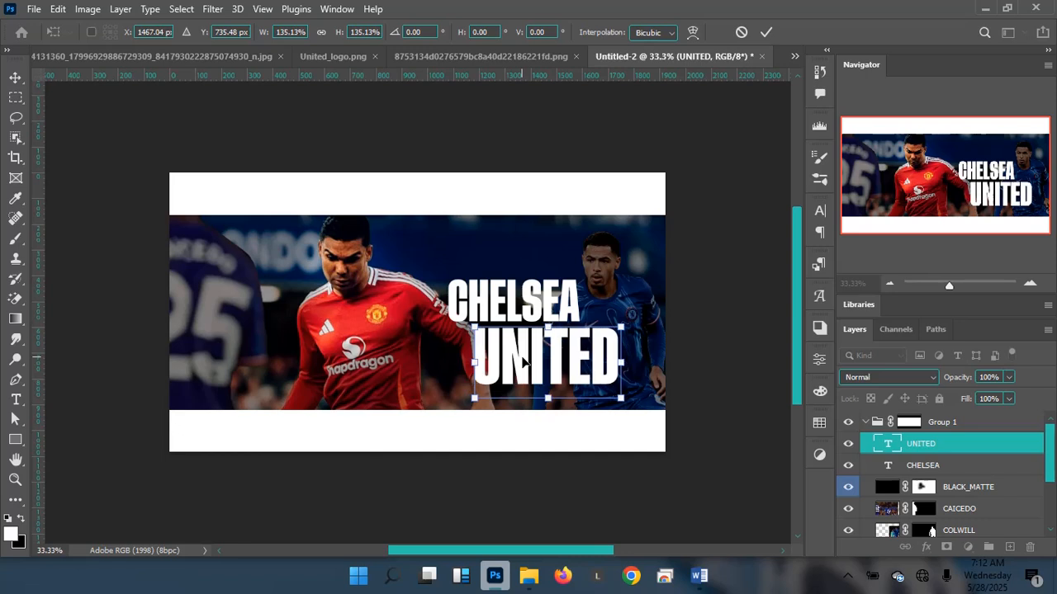
key(shift+Right)
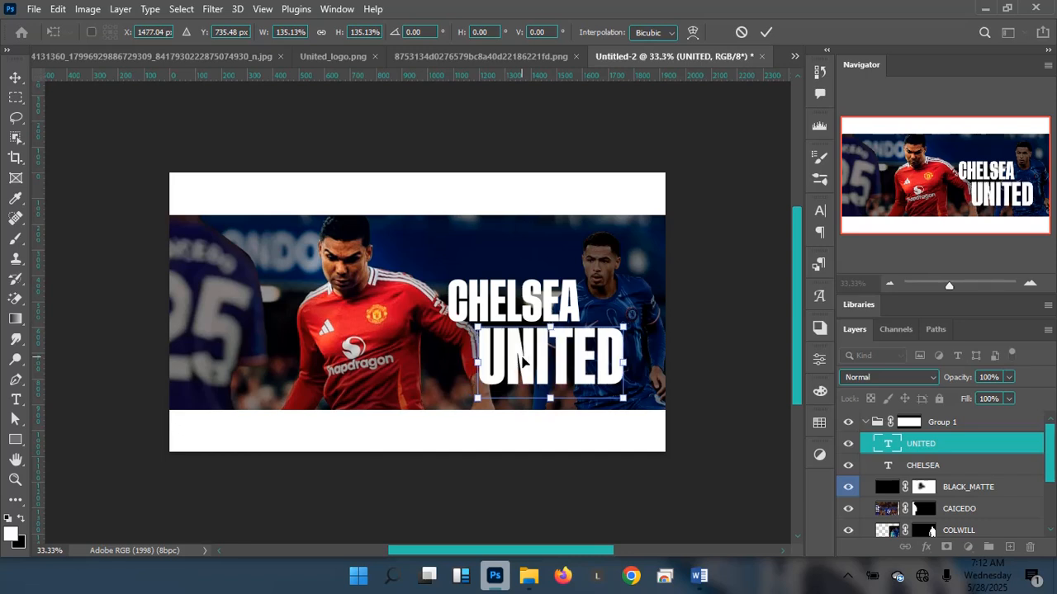
key(shift+Right)
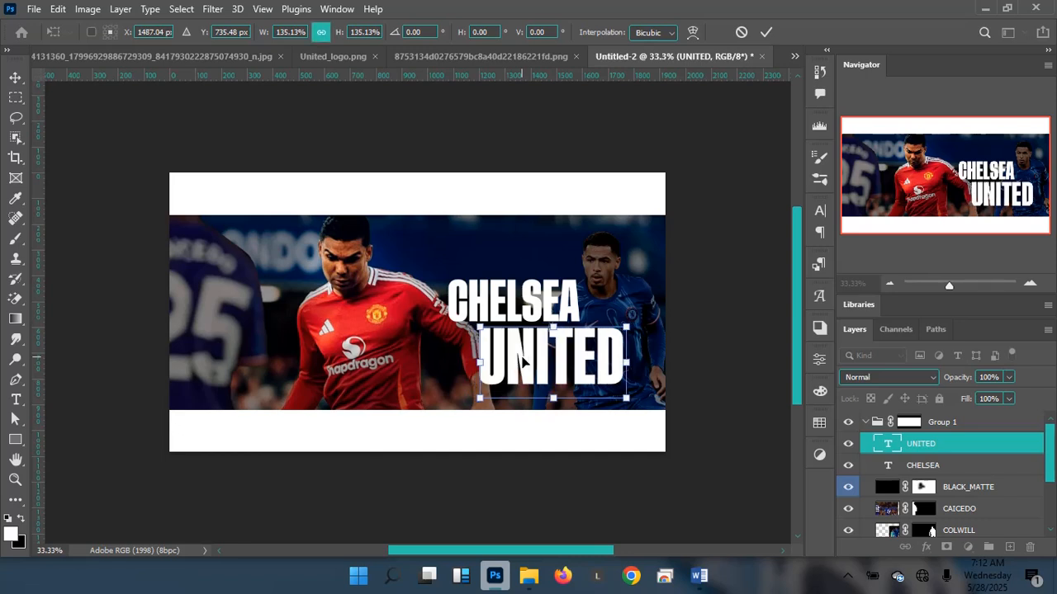
key(Return)
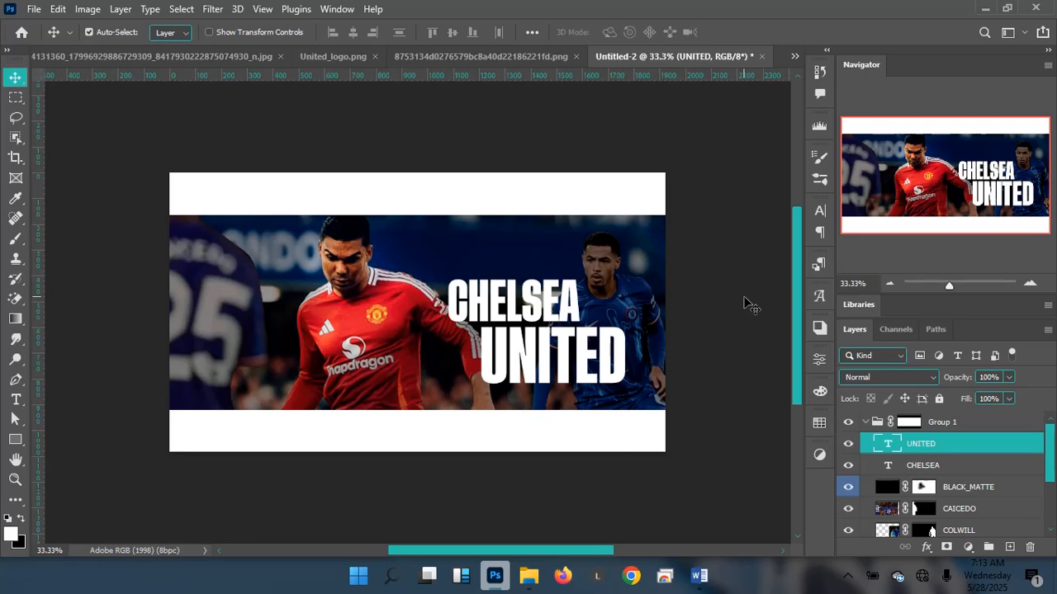
Move the CHELSEA and UNITED text layers down together until UNITED sits just above the white lower band
key(ctrl)
ctrl+click(966, 466)
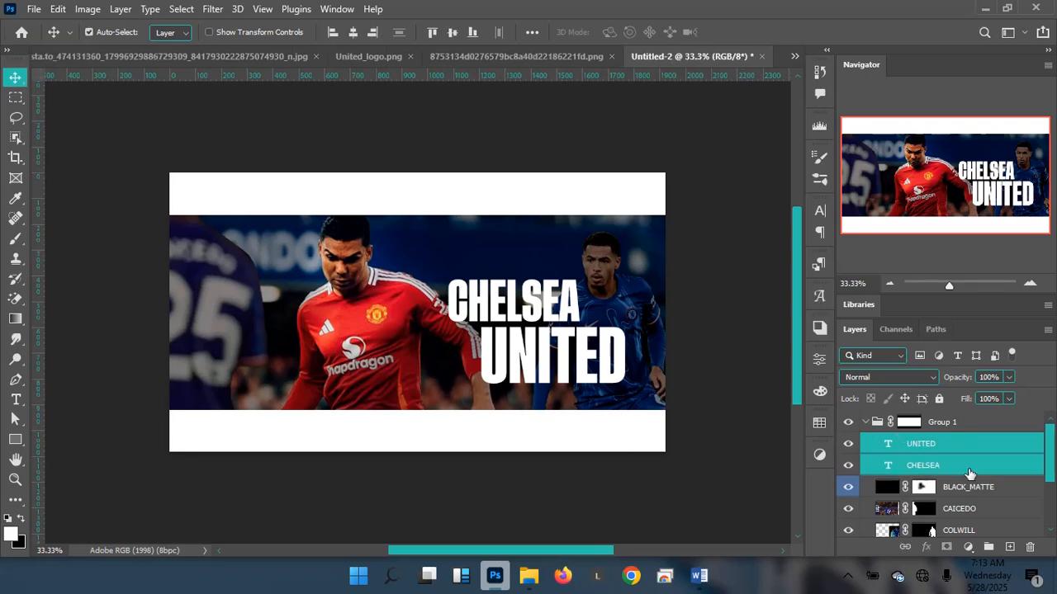
ctrl+click(966, 469)
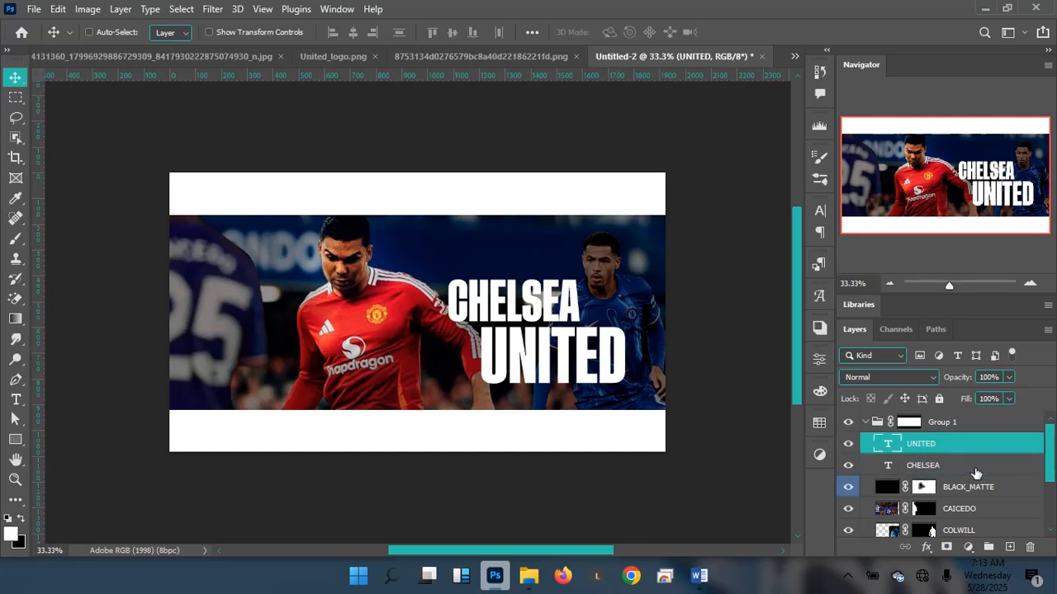
ctrl+click(976, 467)
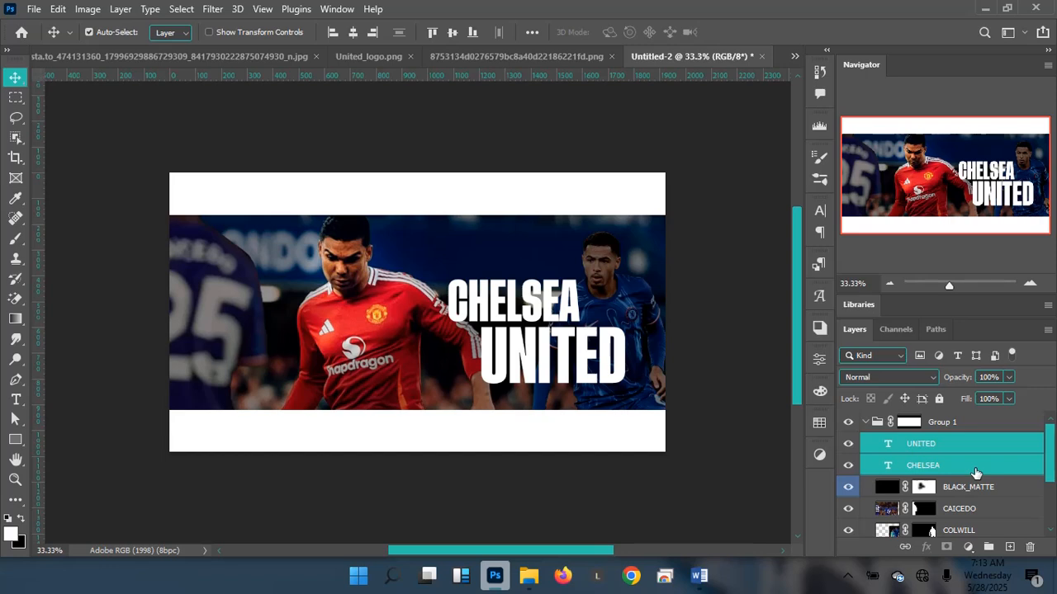
key(Down)
key(Down)
key(Down)
key(Down)
key(Down)
key(Down)
key(Down)
key(Down)
key(Down)
key(Down)
key(Down)
key(Down)
key(Down)
key(Down)
key(Down)
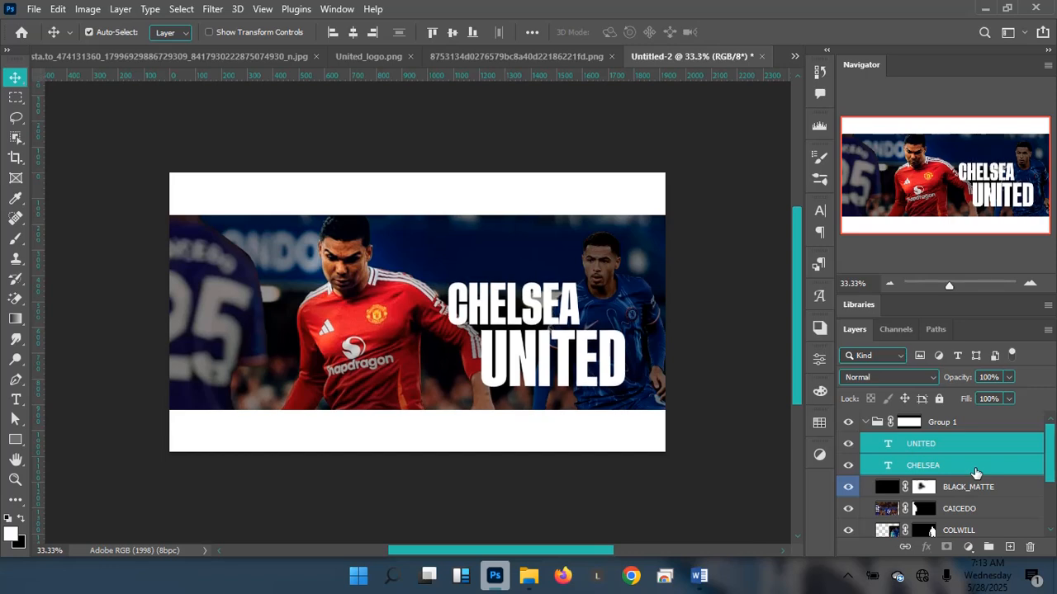
key(Down)
key(Down)
key(Down)
key(Down)
key(Down)
key(Down)
key(Down)
key(Down)
key(Down)
key(Down)
key(Down)
key(Down)
key(Down)
key(Down)
key(Down)
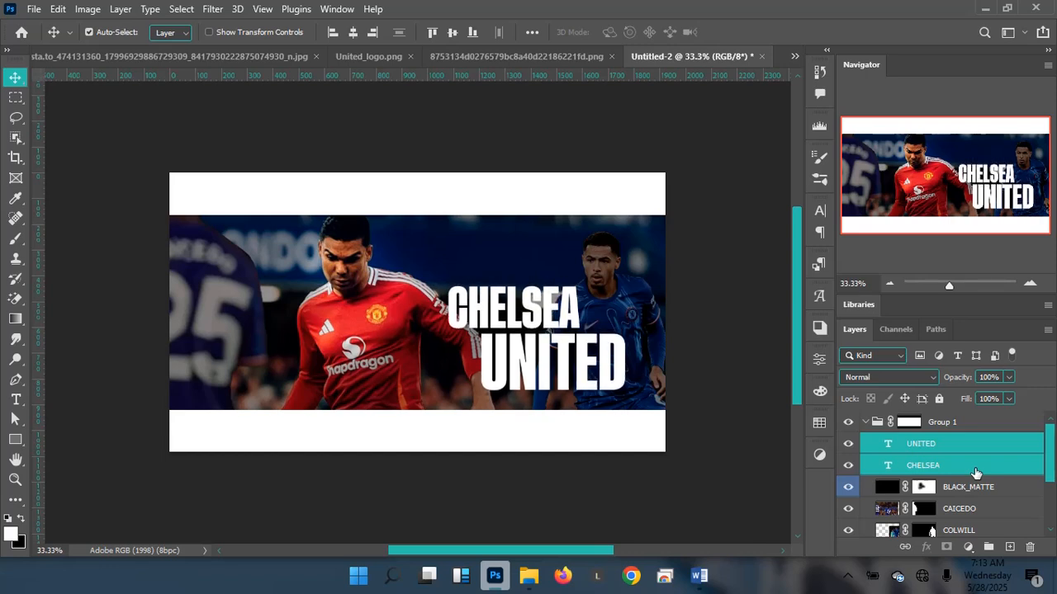
key(Down)
key(Down)
key(Down)
key(Down)
key(Down)
key(Down)
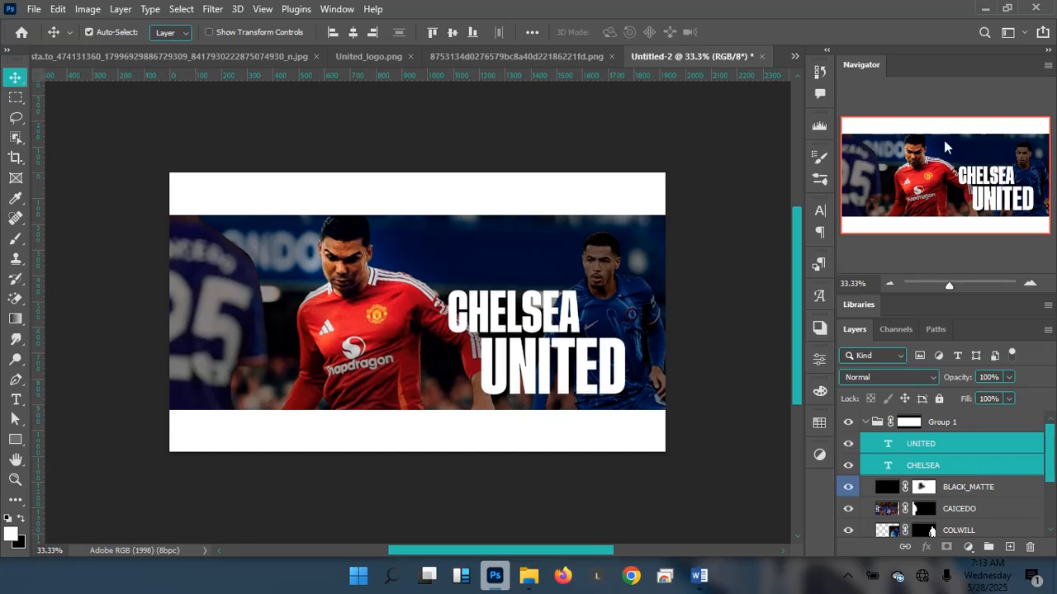
Compare the title's size and placement in Untitled-2 with the finished poster in Untitled-1
click(794, 55)
click(487, 95)
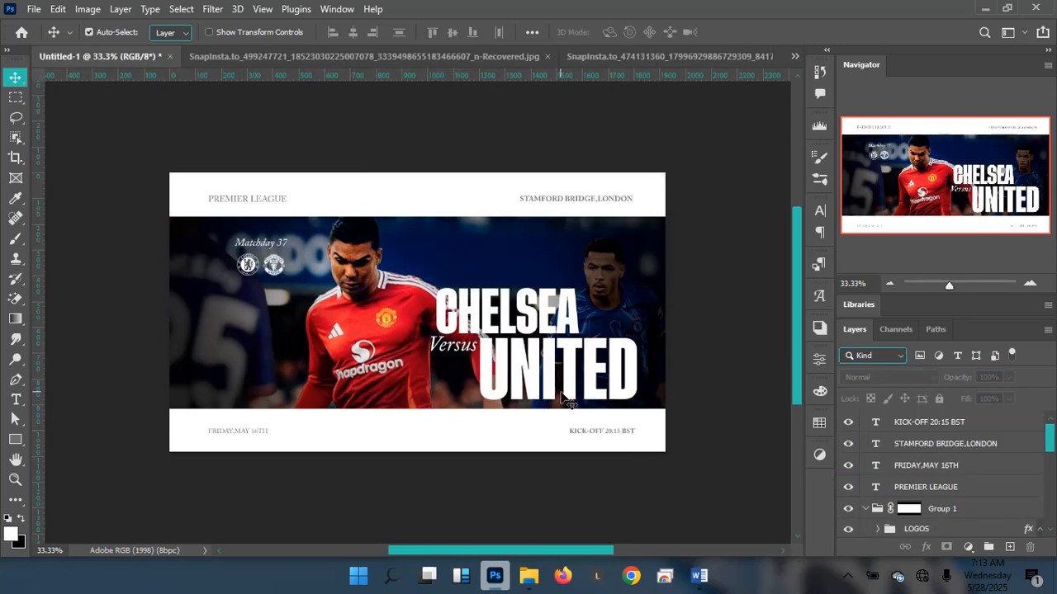
click(795, 57)
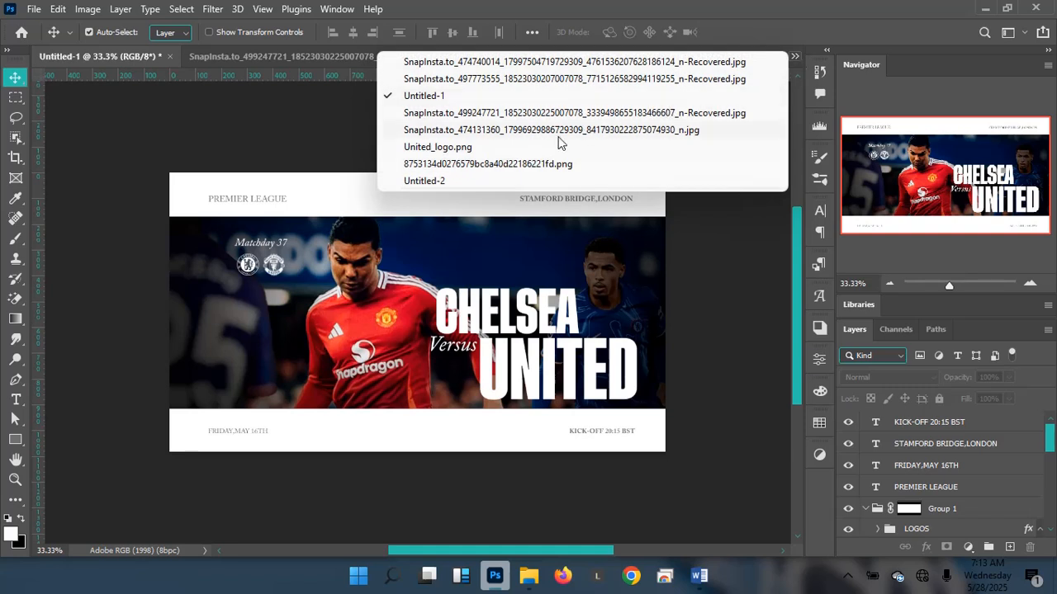
click(441, 181)
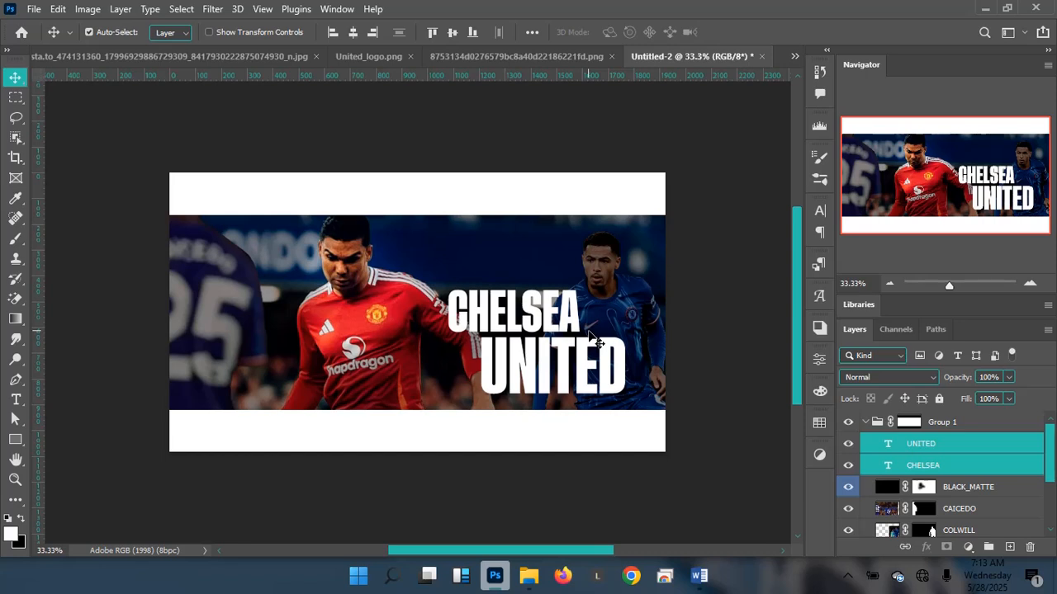
click(792, 54)
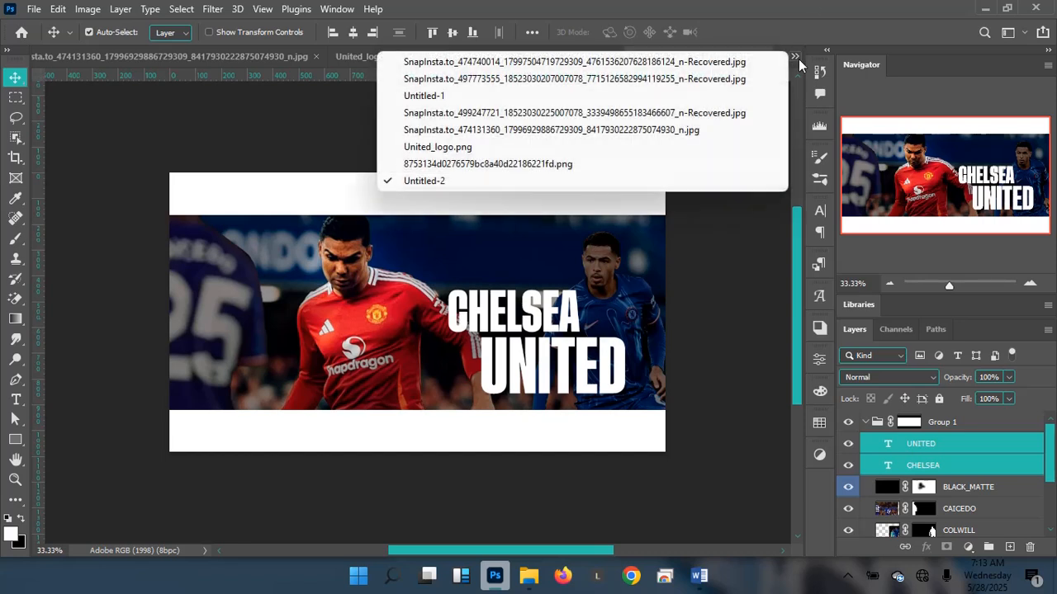
click(510, 96)
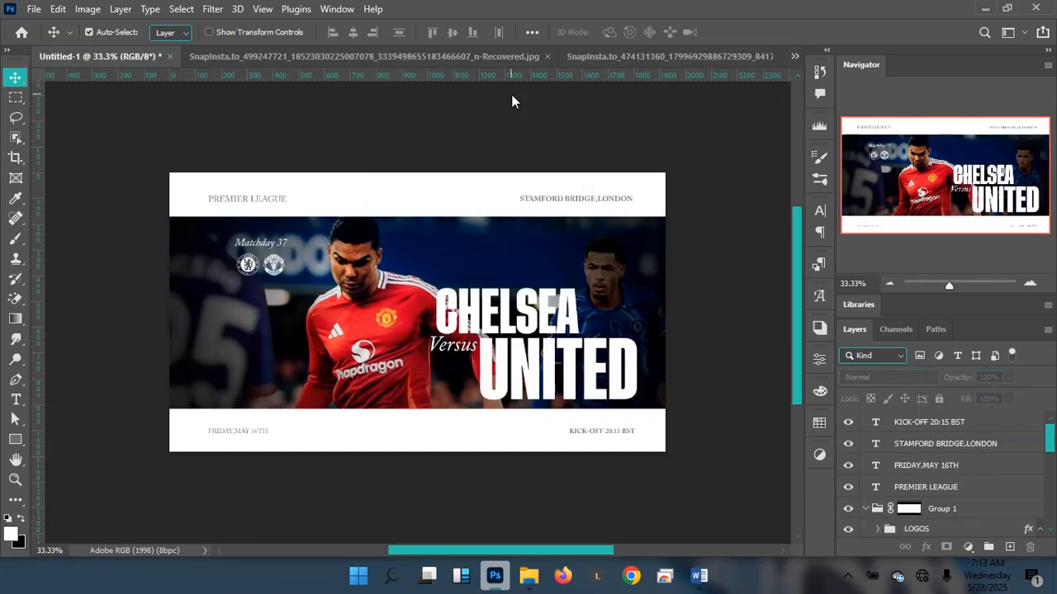
Enlarge the CHELSEA text in Untitled-2 to about 103%, keeping its lower-left corner in place
click(794, 56)
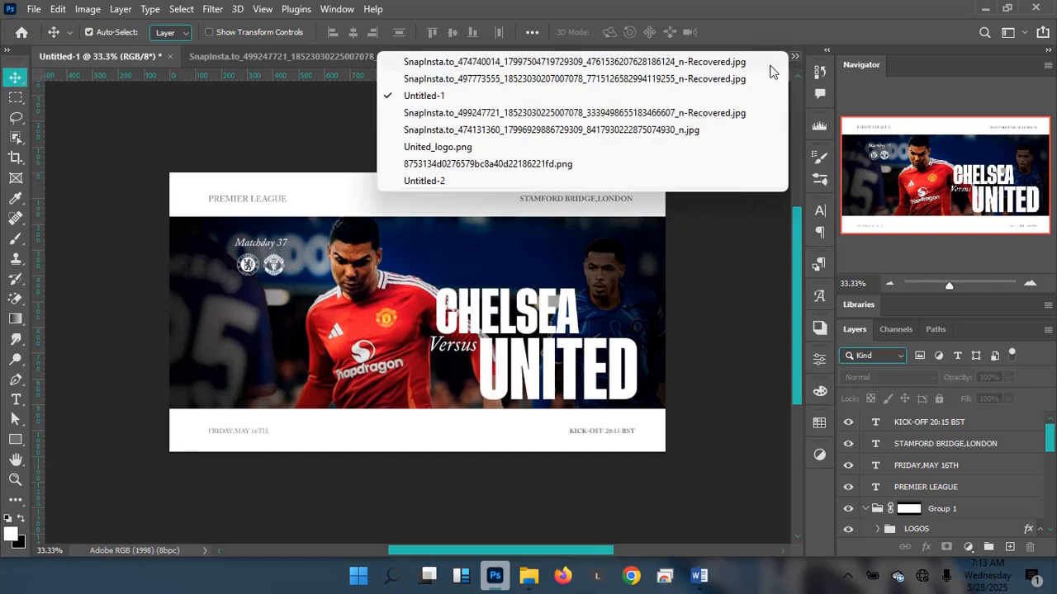
click(430, 181)
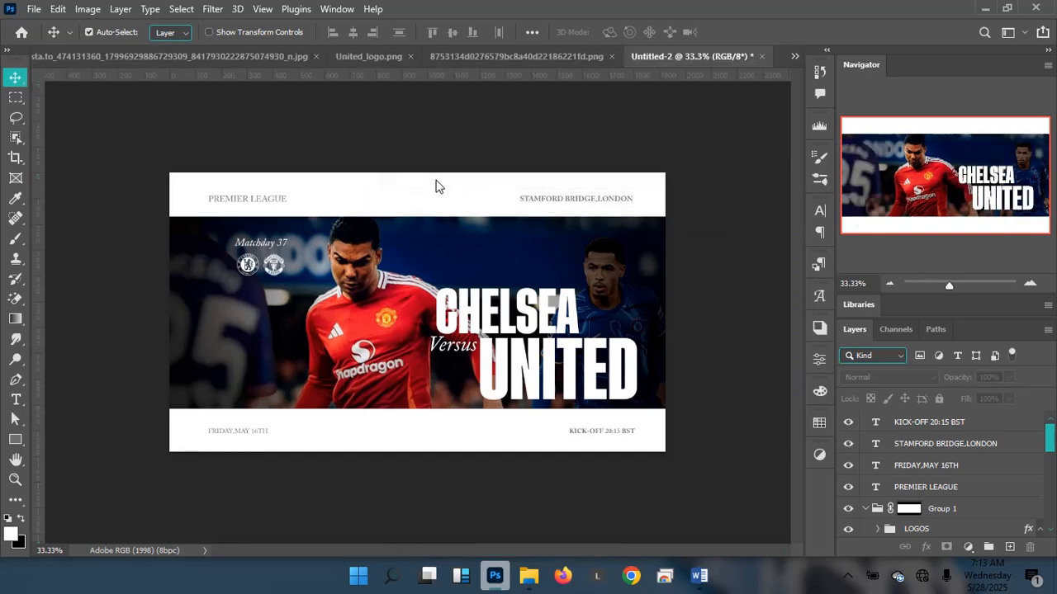
click(569, 314)
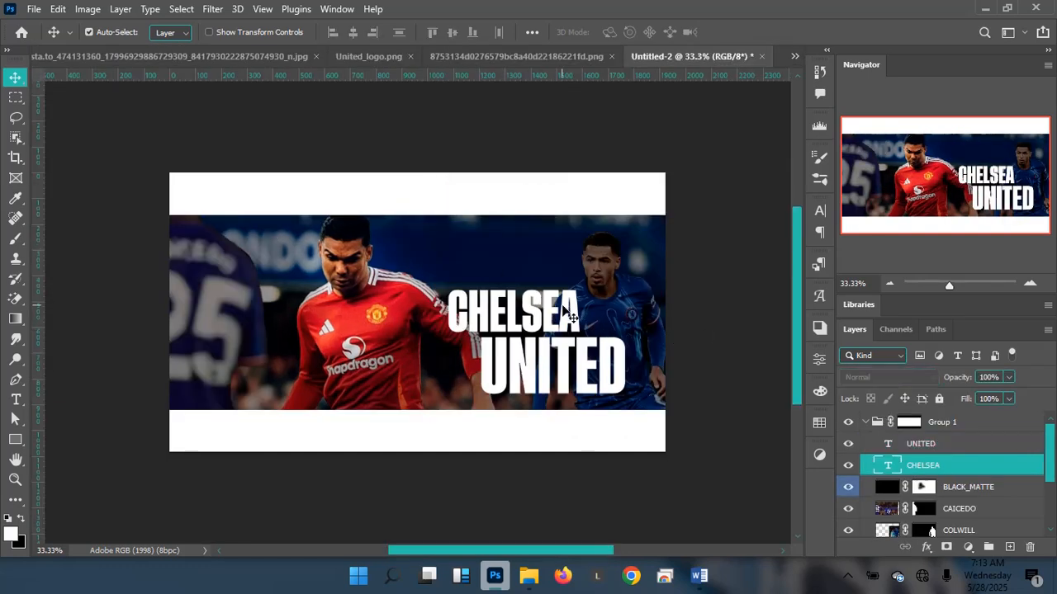
key(ctrl+t)
drag(577, 289, 580, 290)
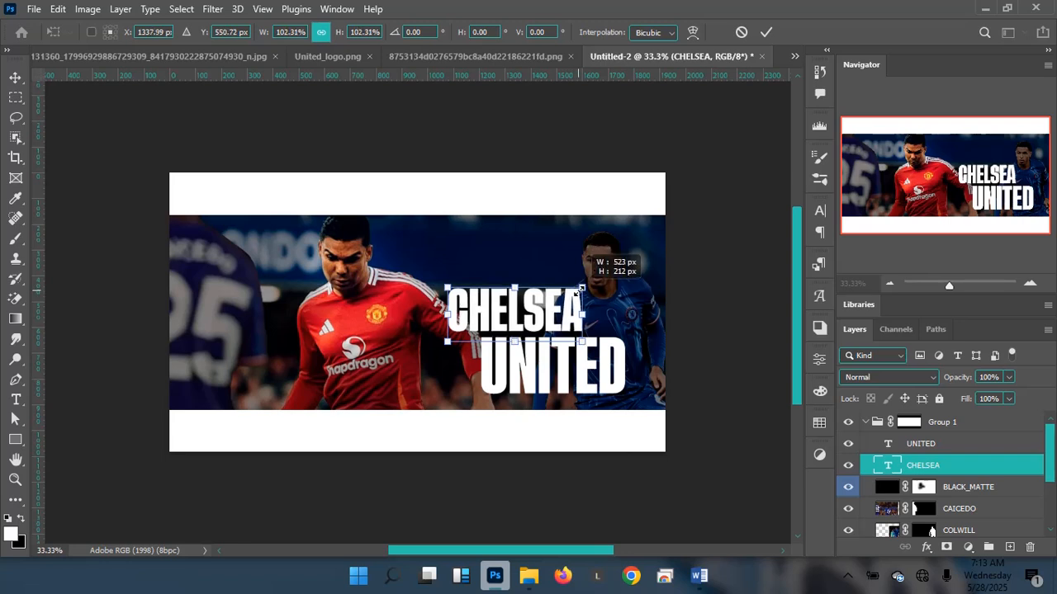
drag(577, 294, 577, 294)
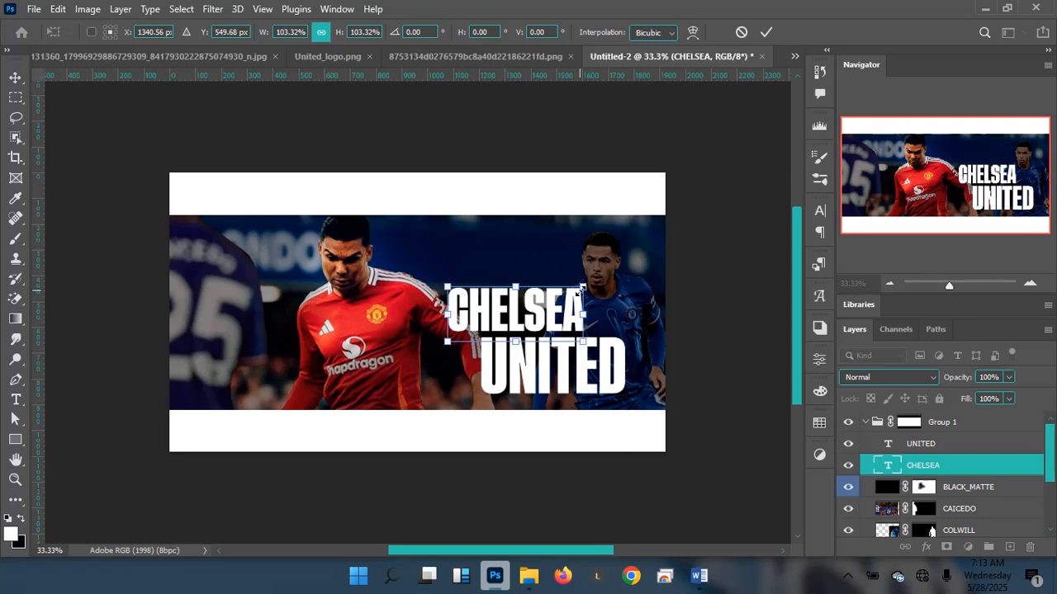
key(Return)
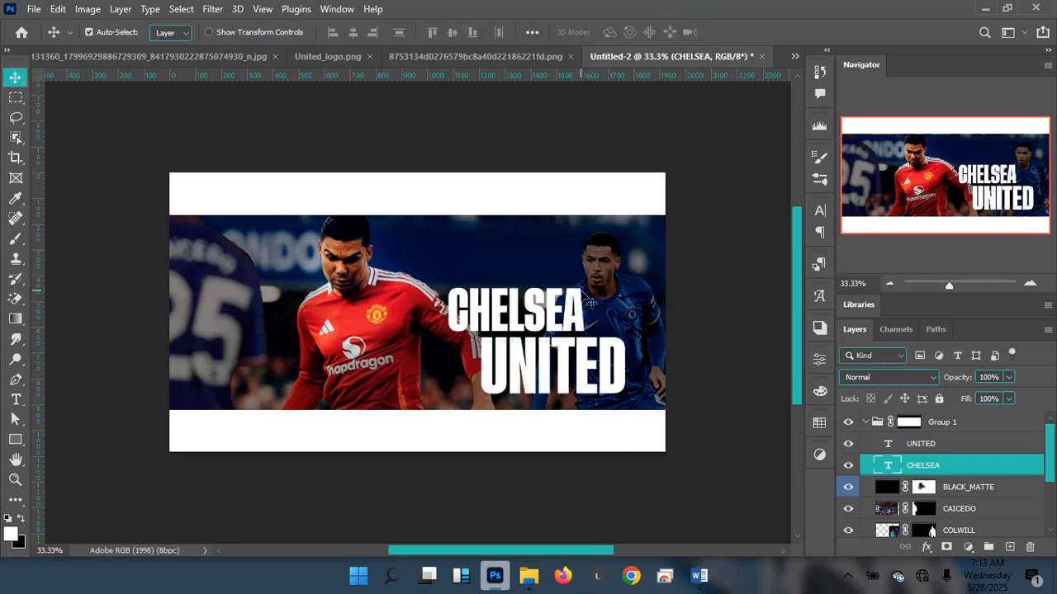
Nudge the CHELSEA text about 20 px left so it starts over the red player's arm, and select UNITED along with it
key(Left)
key(Left)
key(Left)
key(Left)
key(Left)
key(Left)
key(Left)
key(Left)
key(Left)
key(Left)
key(Left)
key(Left)
key(Left)
key(Left)
key(Left)
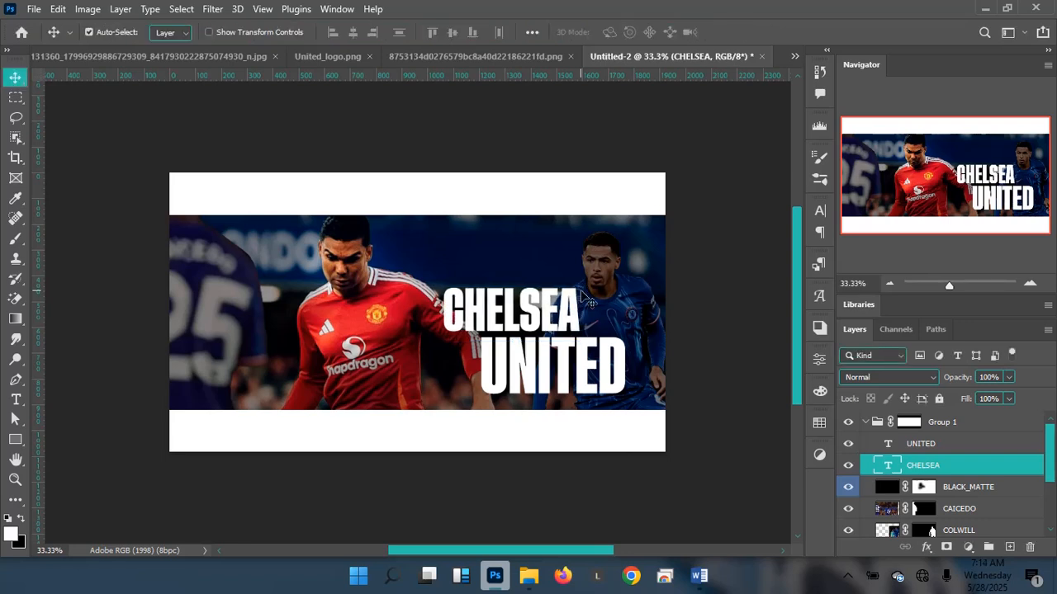
key(Left)
key(Left)
key(Left)
key(Left)
key(Left)
key(Left)
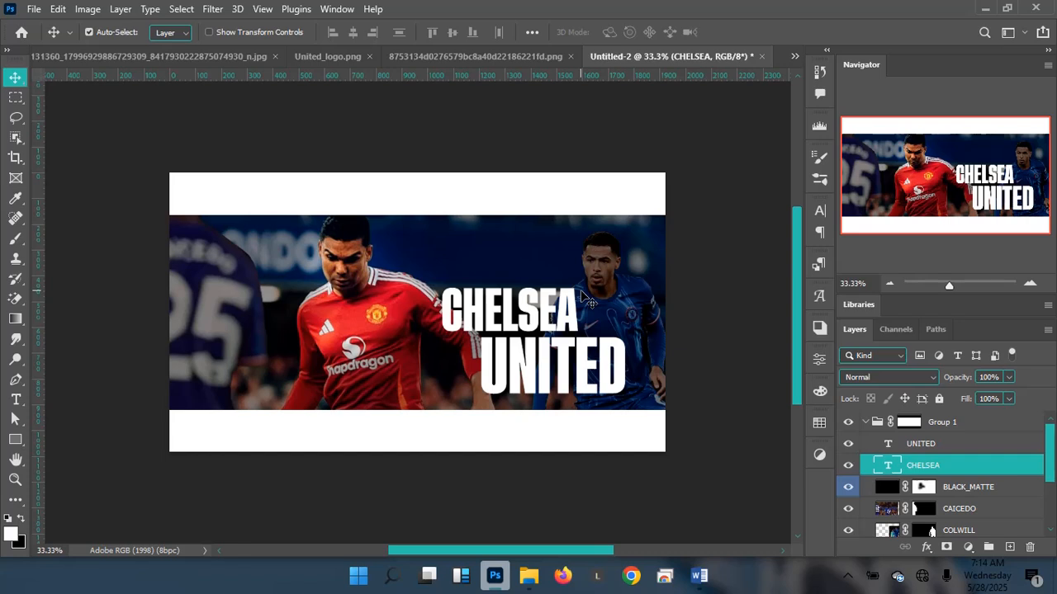
right_click(543, 384)
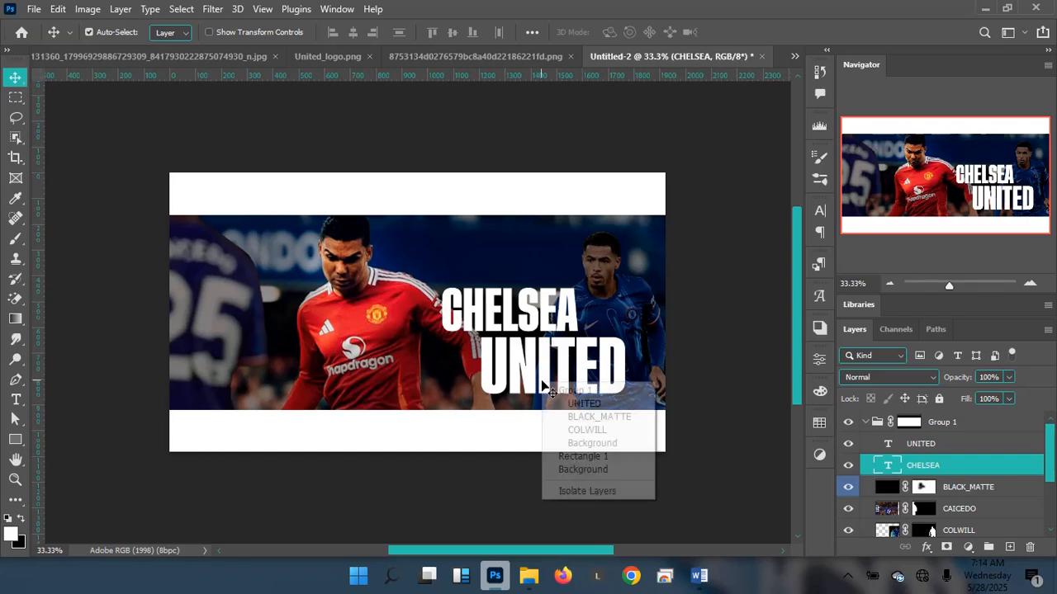
shift+click(568, 403)
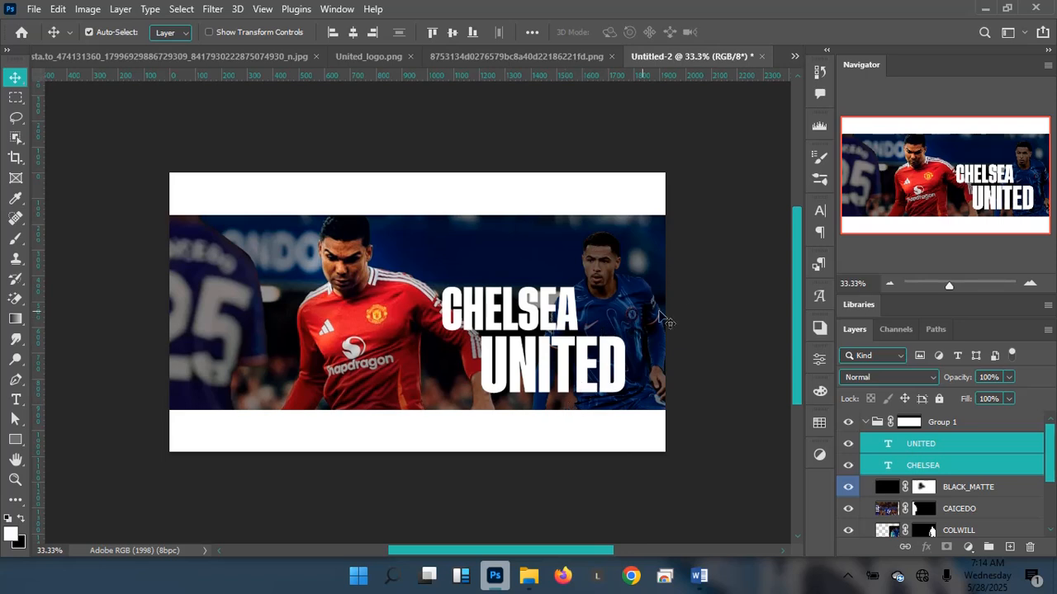
click(716, 303)
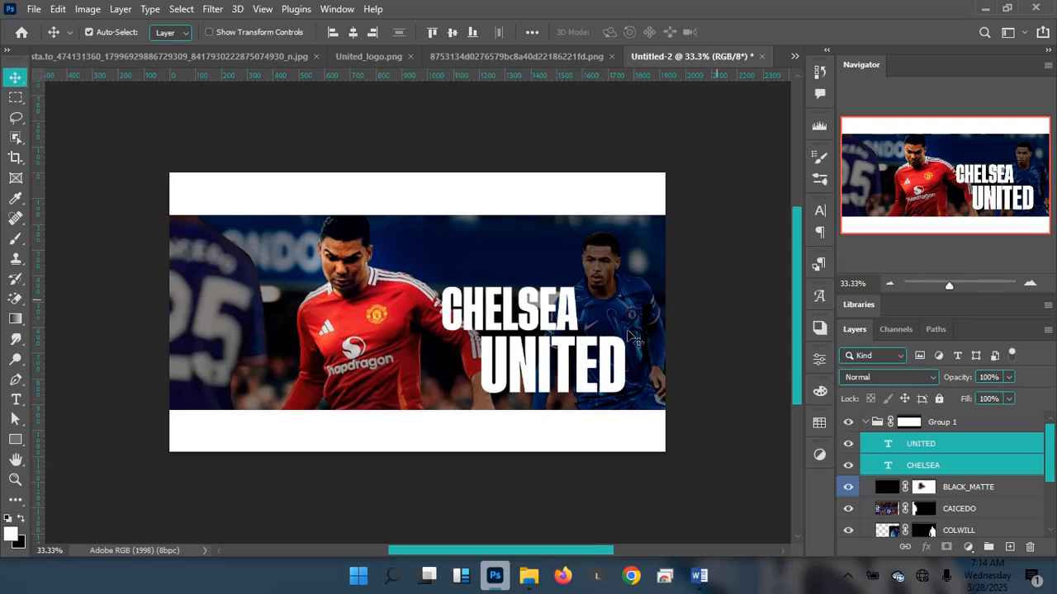
Duplicate the CHELSEA text, place the copy over the red player's shirt beside UNITED, and scale it to about 60%
click(581, 304)
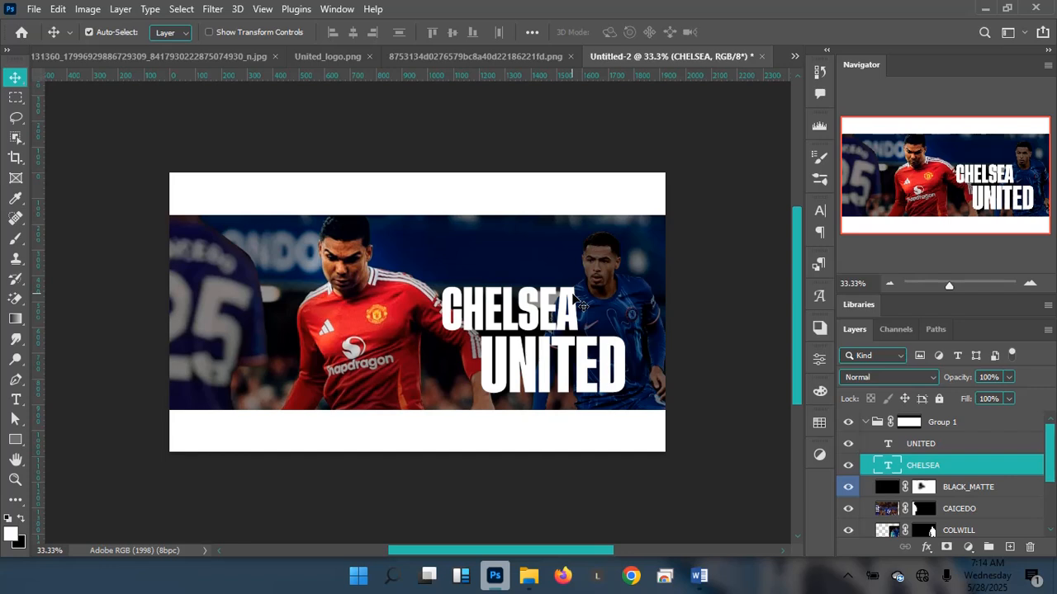
key(ctrl+j)
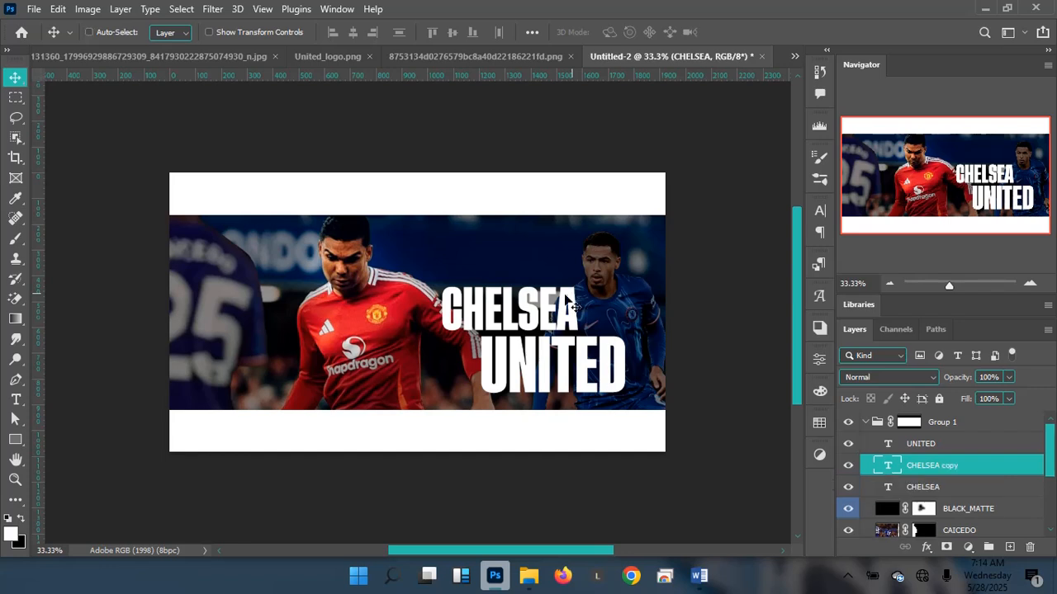
drag(582, 304, 476, 357)
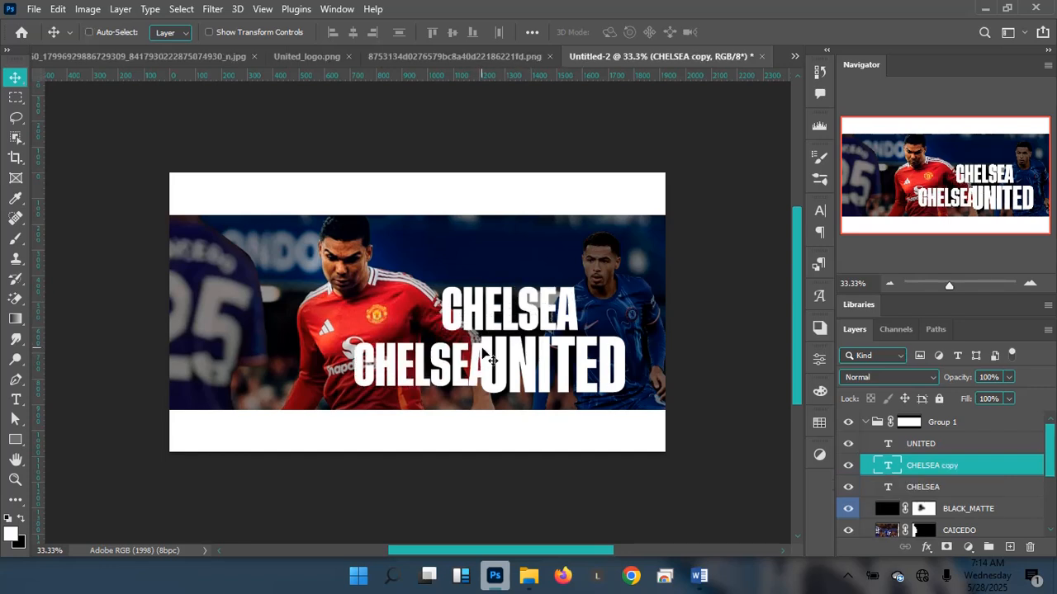
key(ctrl+t)
drag(493, 402, 439, 373)
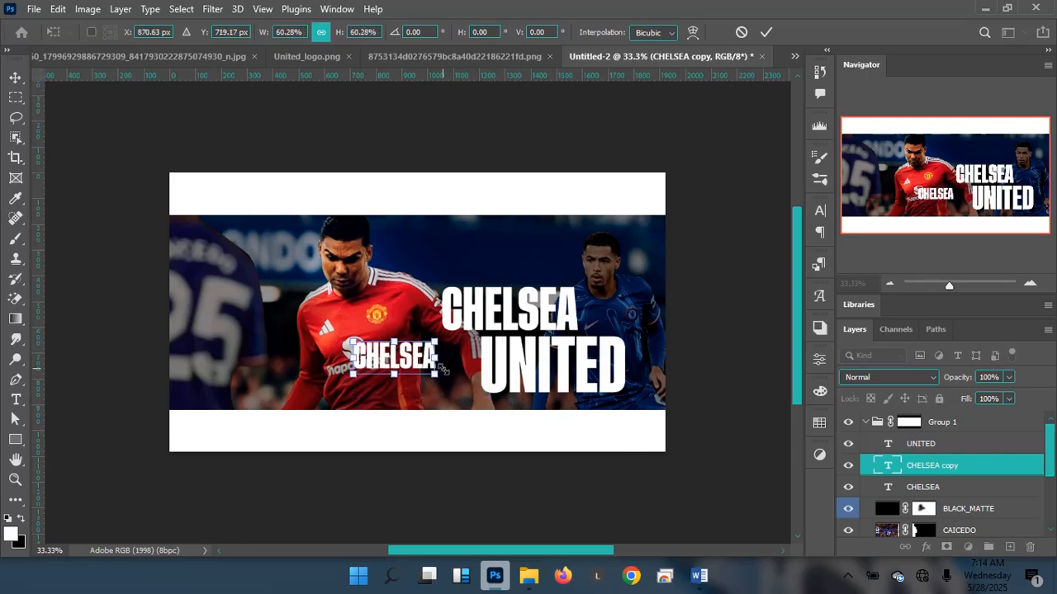
key(Return)
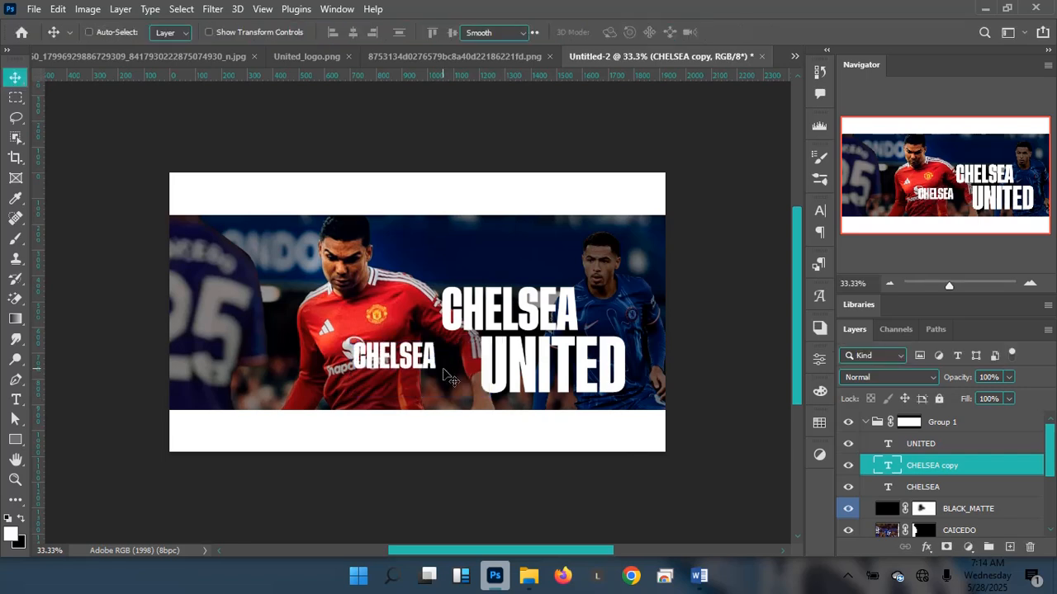
Change the smaller CHELSEA copy's text to Versus and set its font to Adobe Caslon Pro Italic
double_click(450, 378)
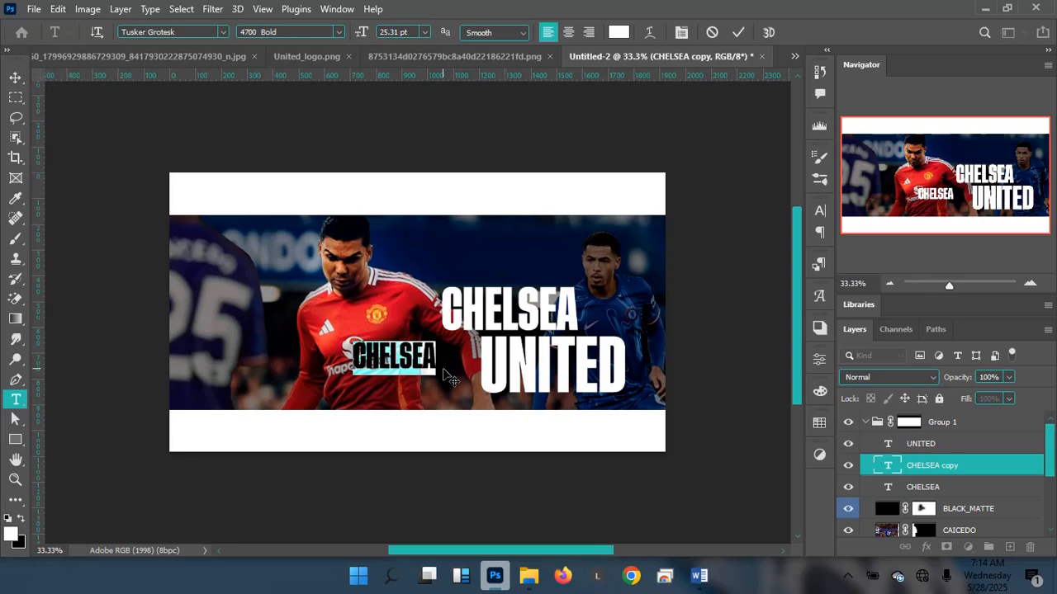
text(Versus)
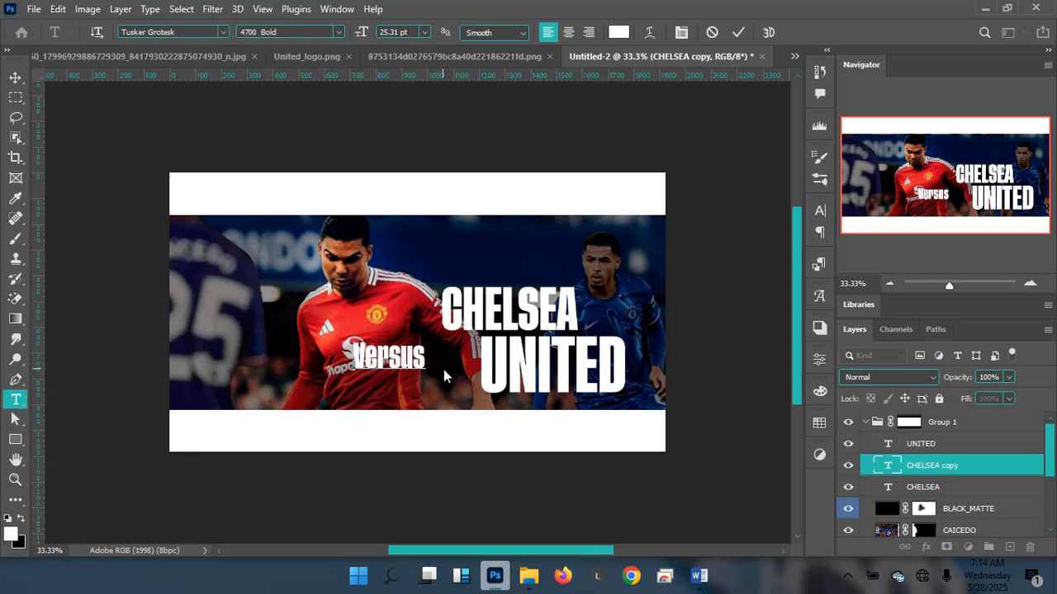
key(ctrl+a)
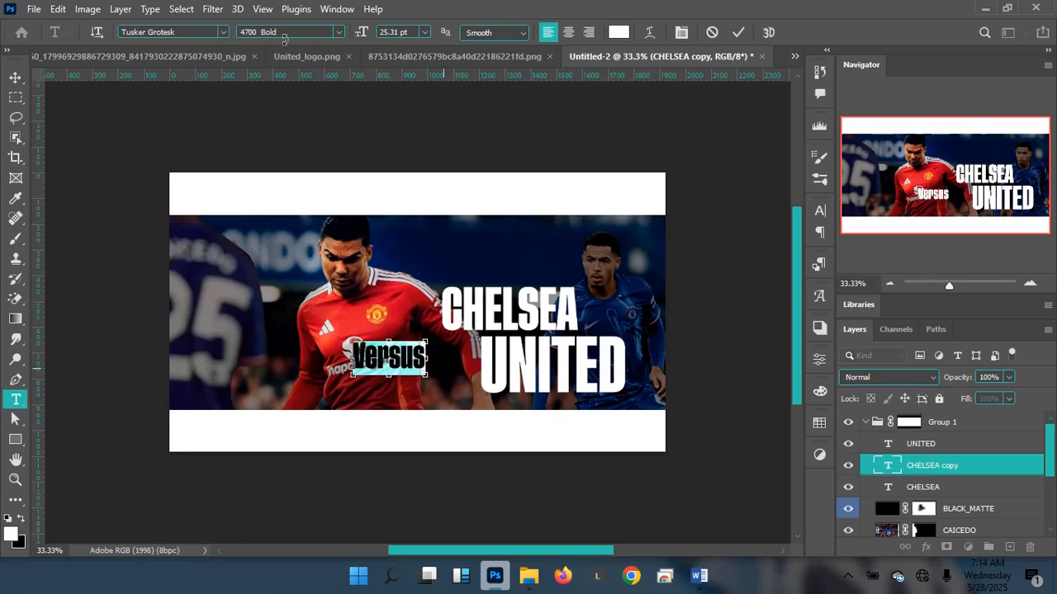
click(214, 33)
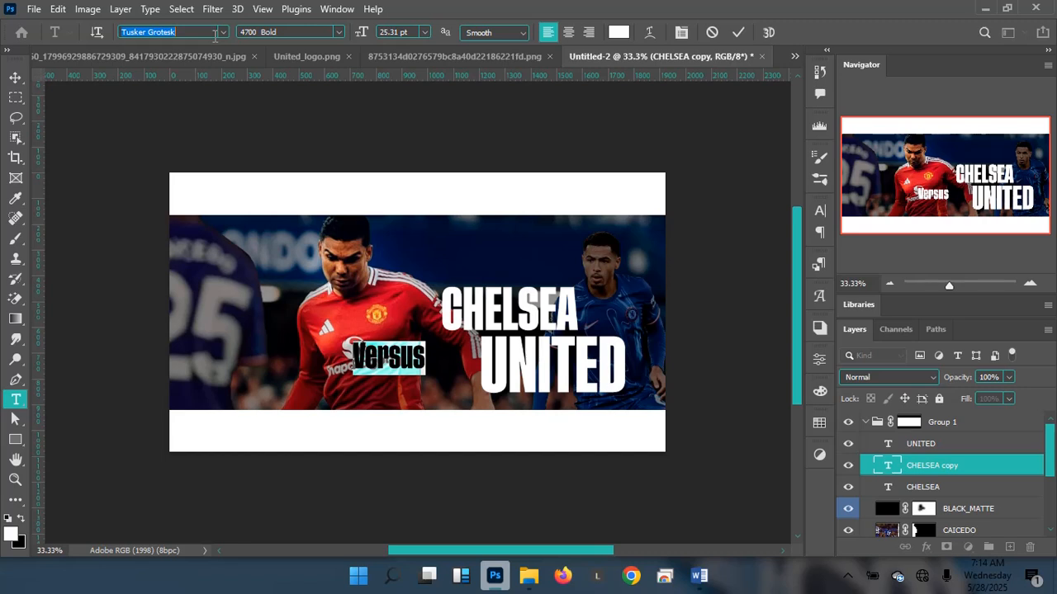
text(caslon)
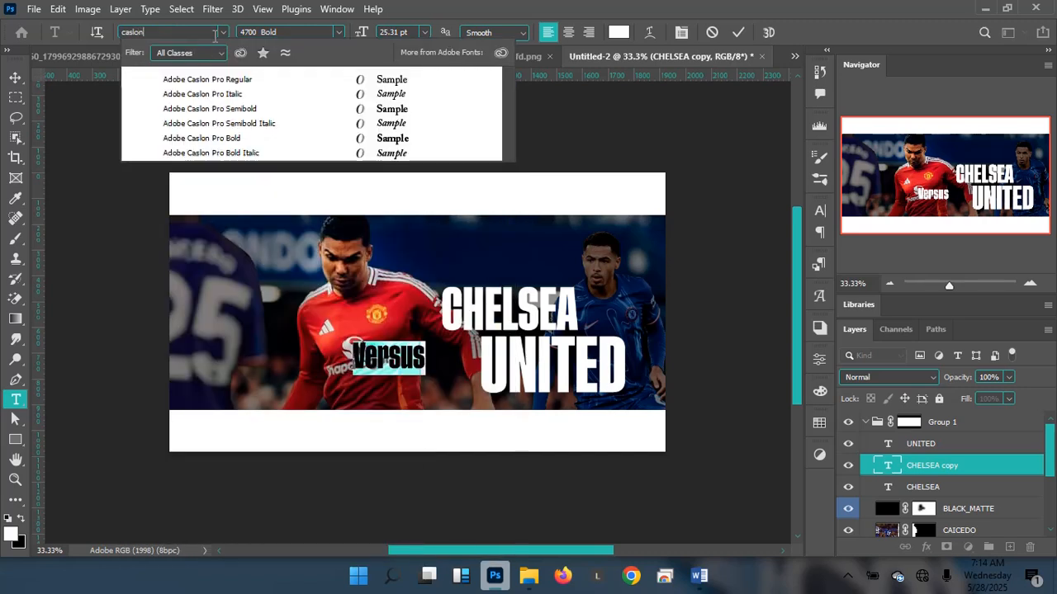
click(244, 95)
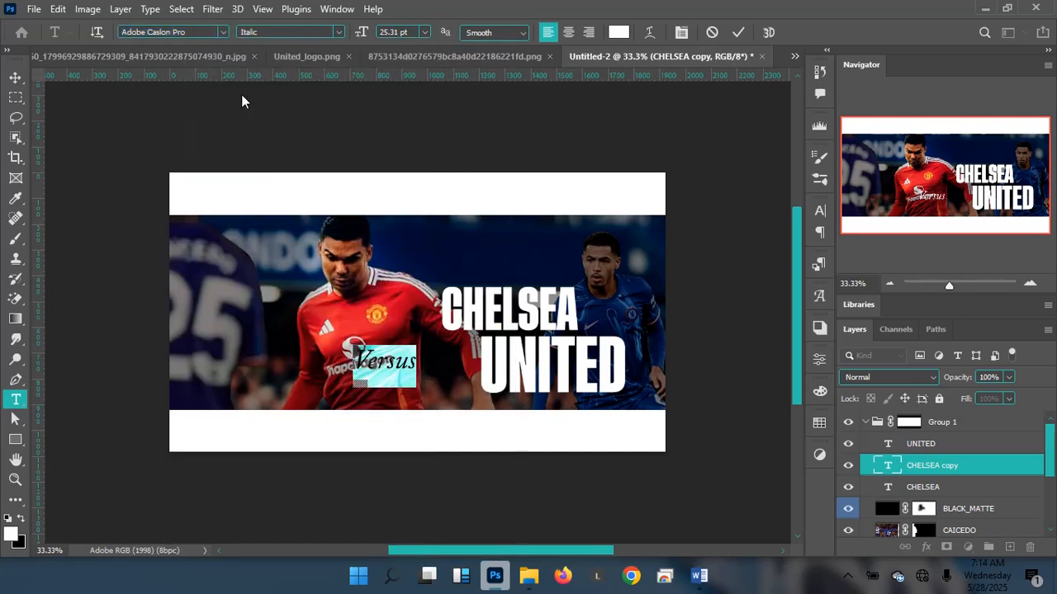
click(681, 32)
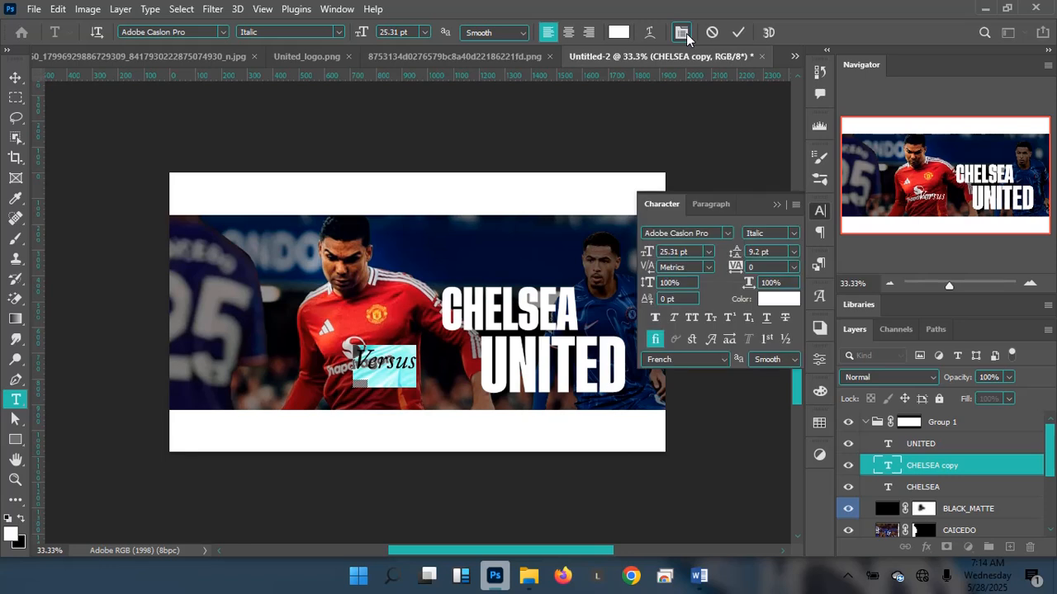
click(738, 32)
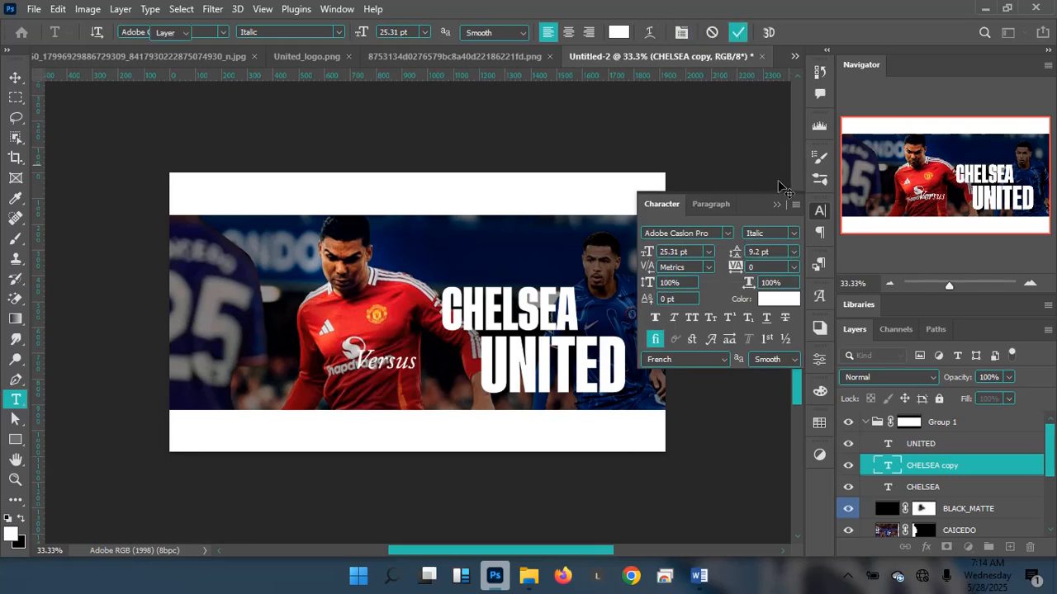
key(v)
click(776, 206)
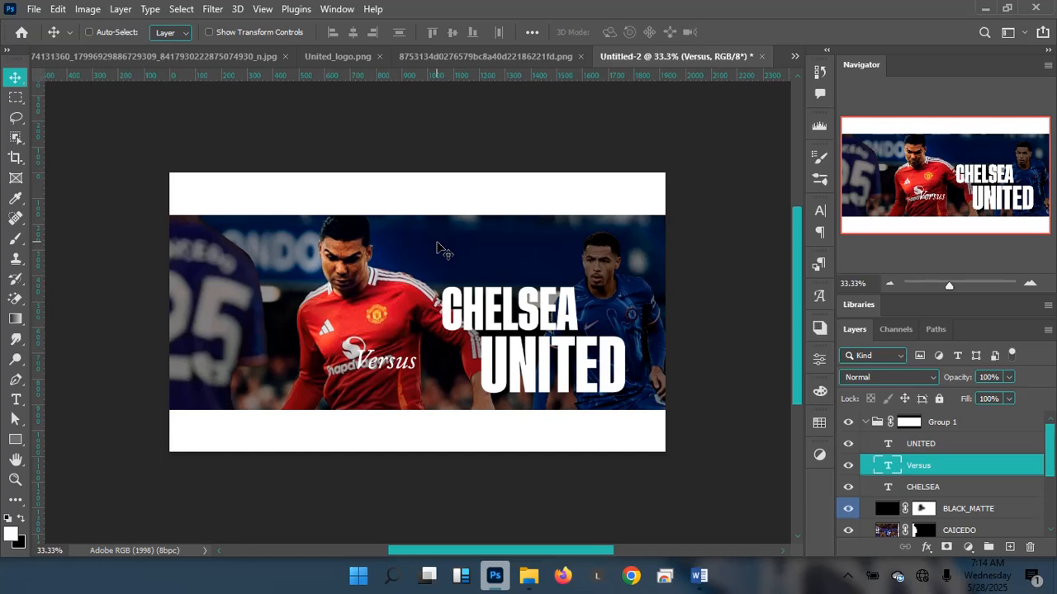
Shrink the Versus text to about 59% and fit it below CHELSEA and beside UNITED, centred near X 1125 px, Y 663 px
key(ctrl+t)
drag(418, 395, 489, 344)
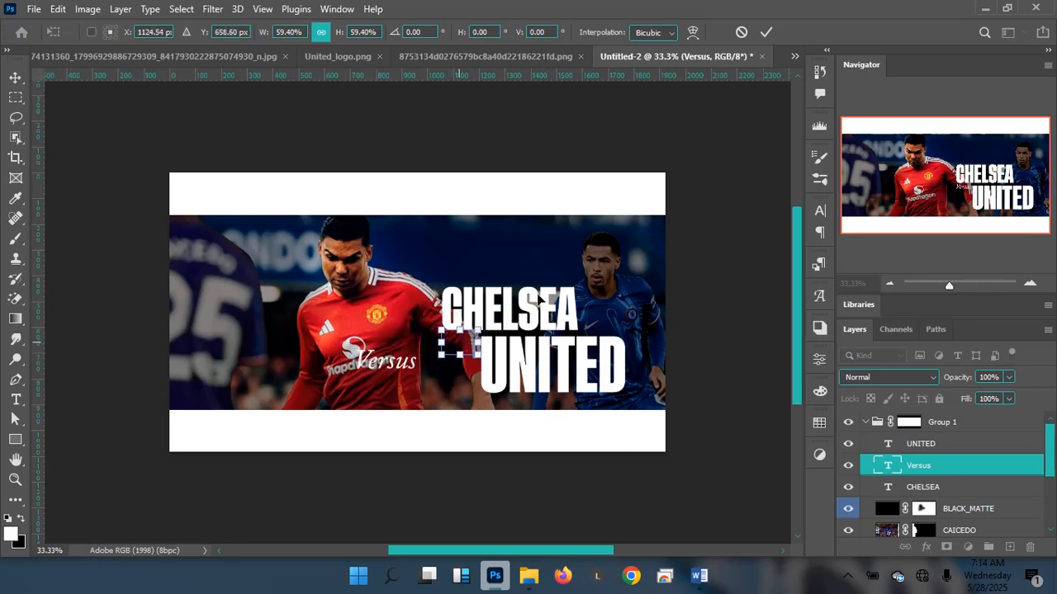
click(764, 31)
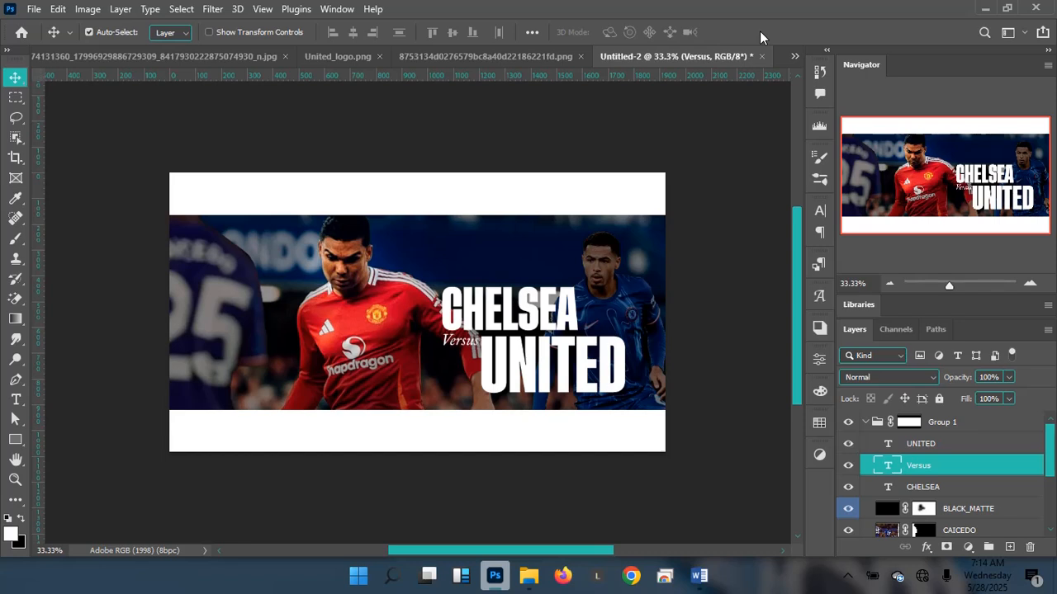
Enlarge the Versus text to about 109%, extending it slightly down and to the left
key(ctrl+t)
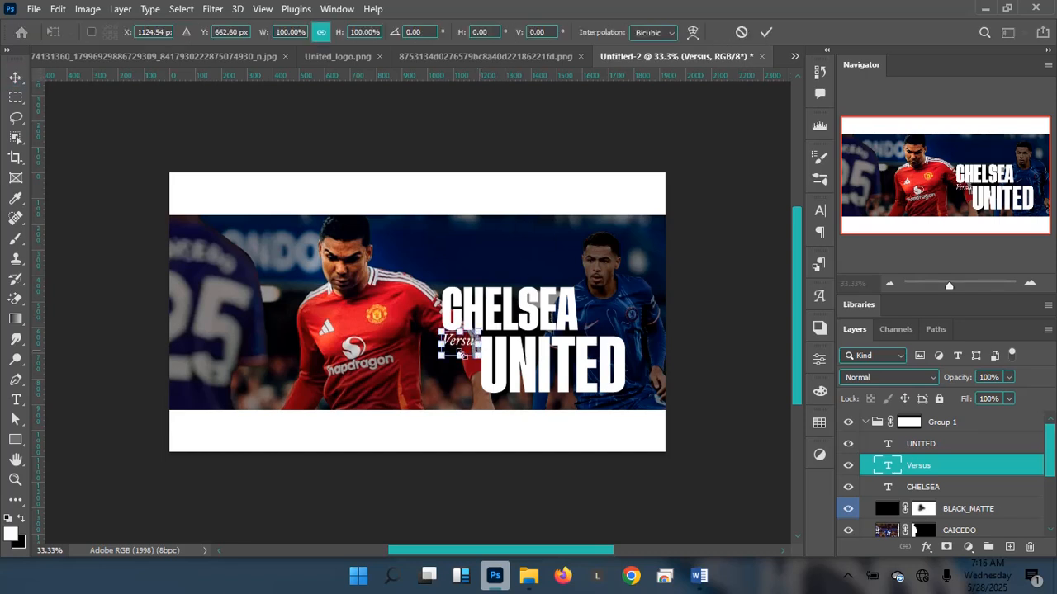
drag(437, 359, 433, 361)
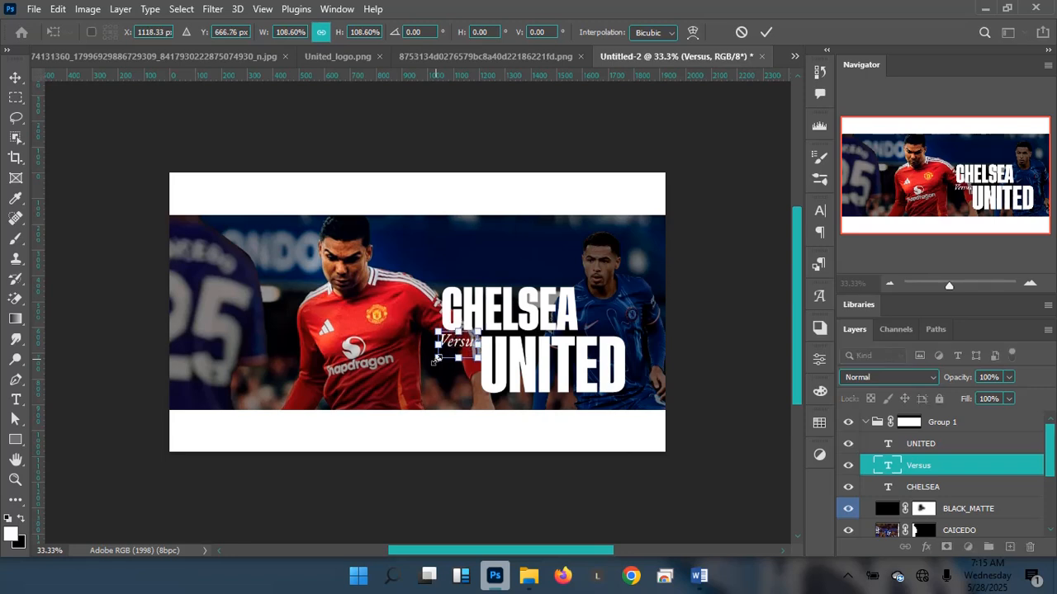
key(Return)
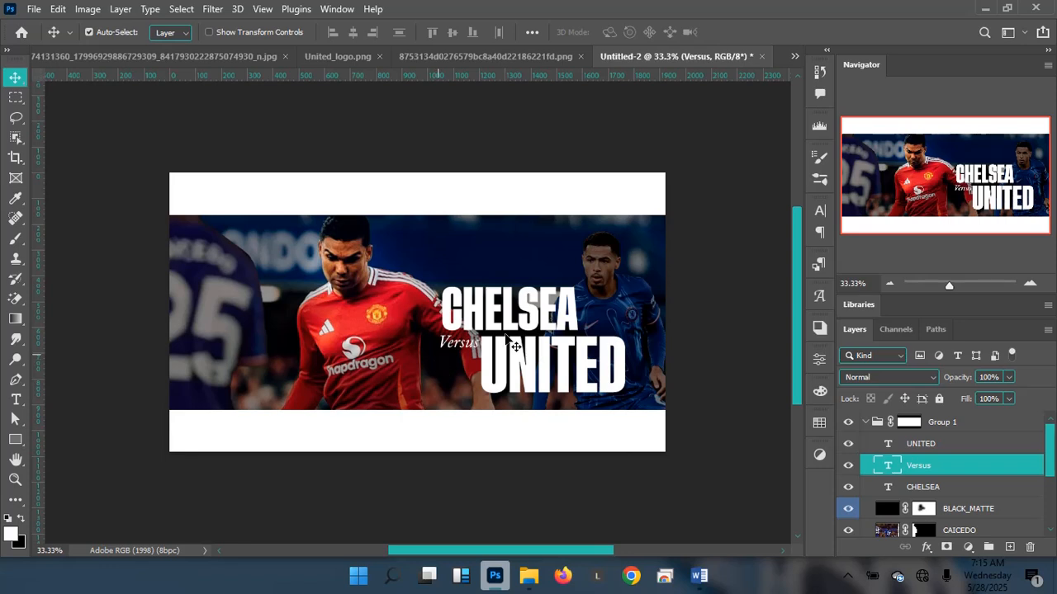
Check the title against Untitled-1 and enlarge the Versus text in Untitled-2 to about 118%, extending it down and to the left
click(794, 56)
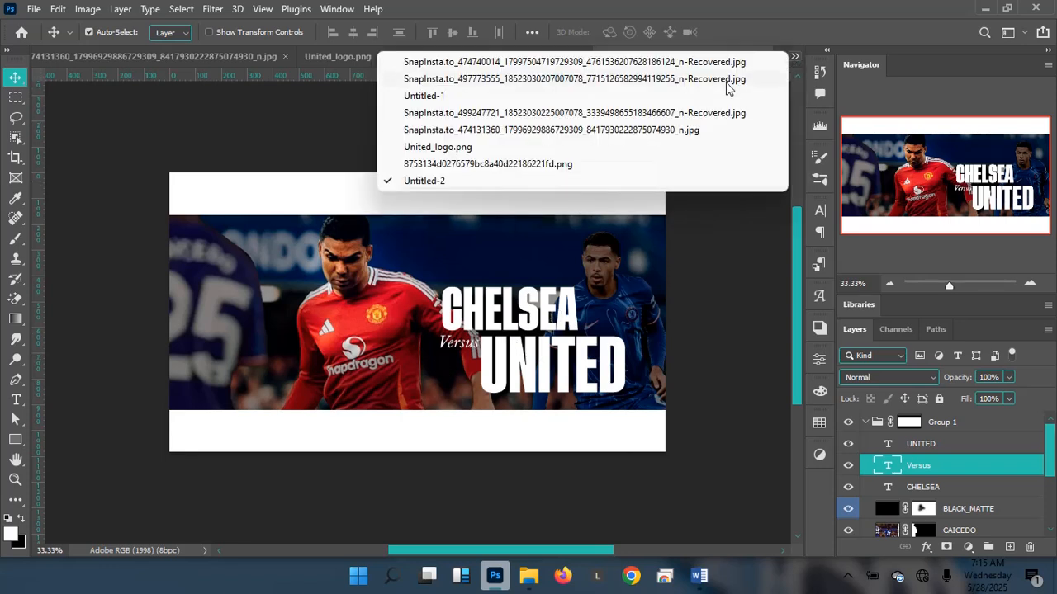
click(420, 93)
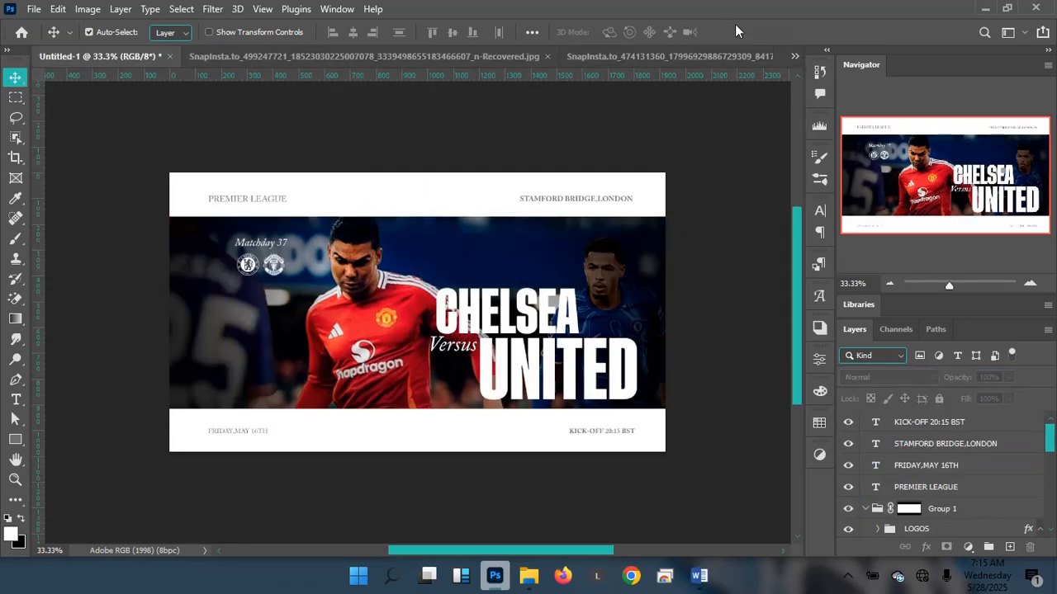
click(792, 56)
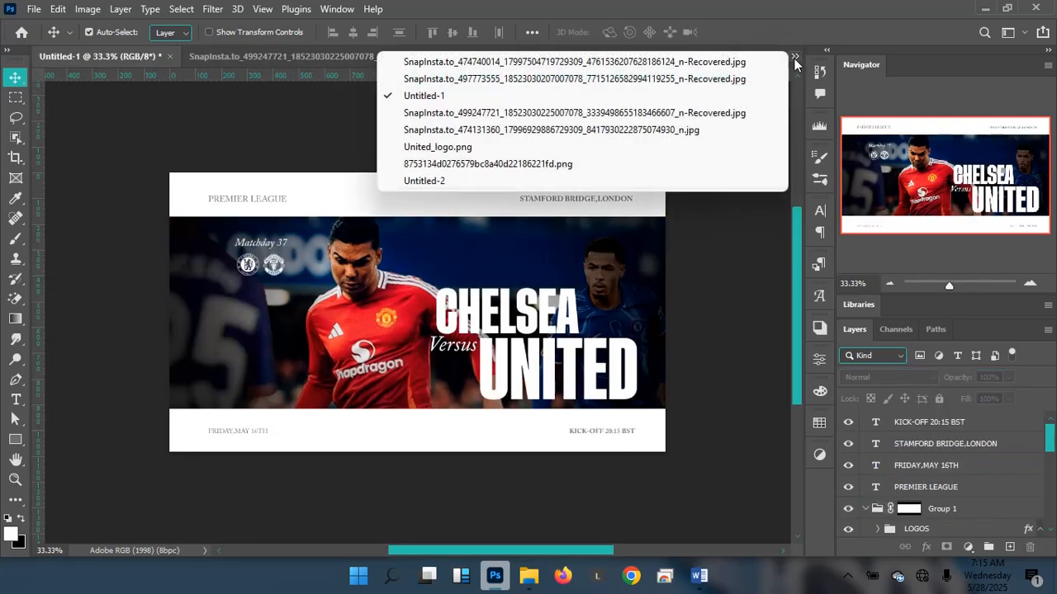
click(414, 182)
key(ctrl+t)
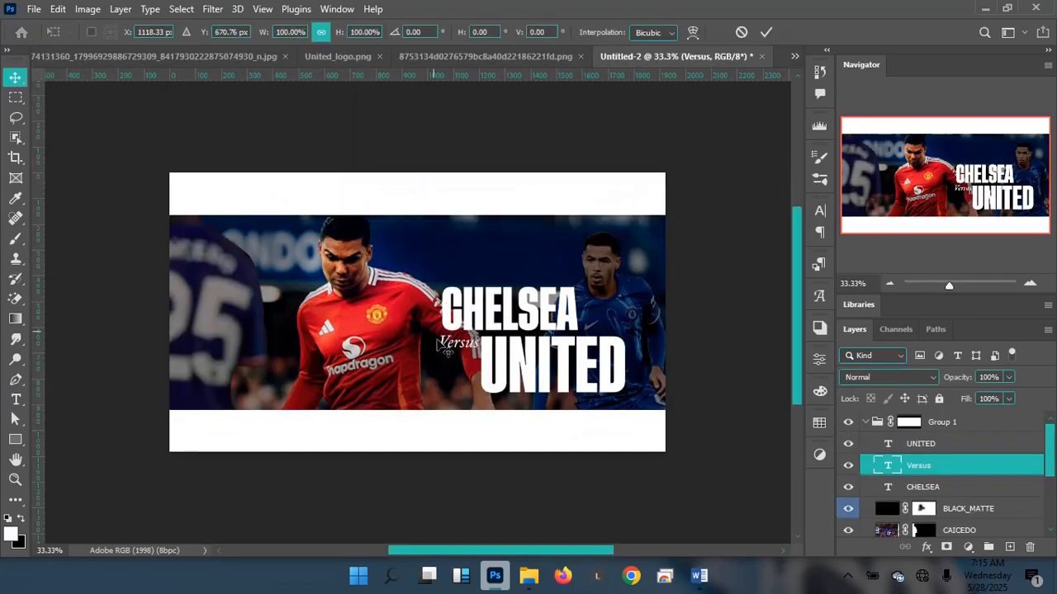
drag(436, 360, 429, 363)
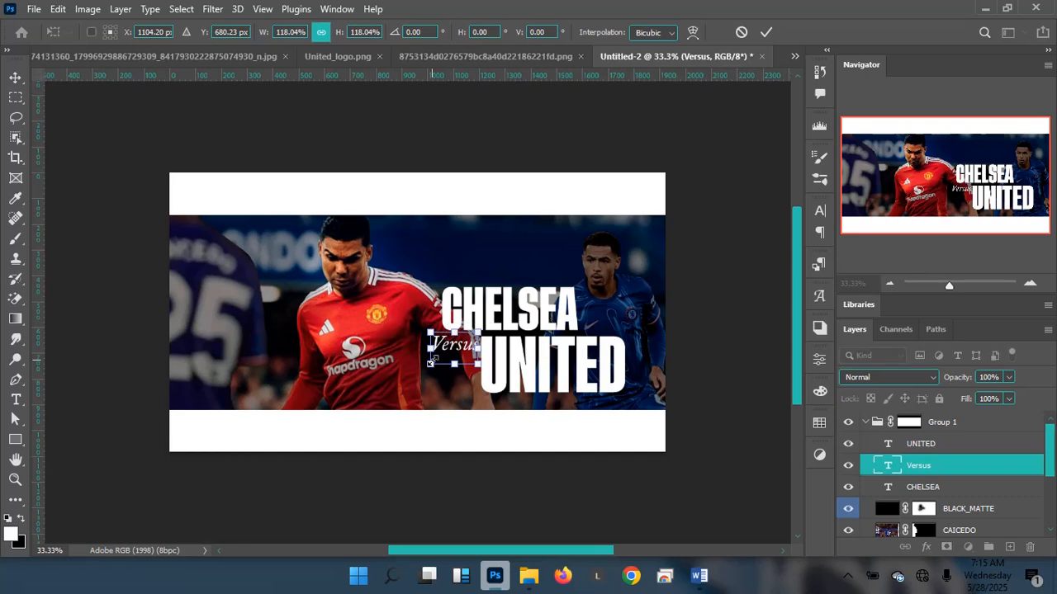
key(Return)
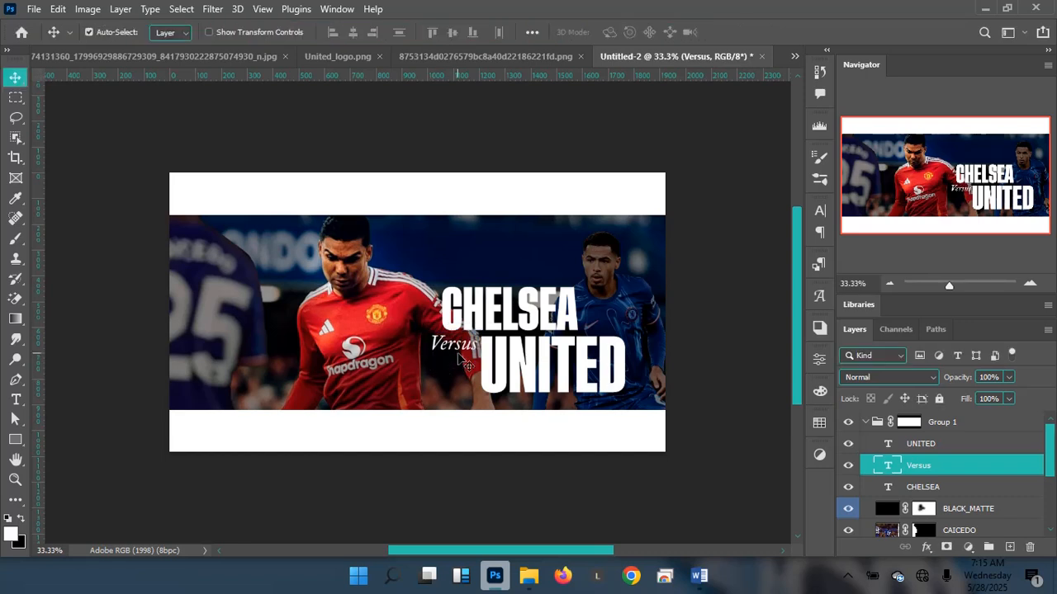
Compare with Untitled-1 again and shift the UNITED, Versus and CHELSEA text layers together about 70 px left and slightly up
click(794, 56)
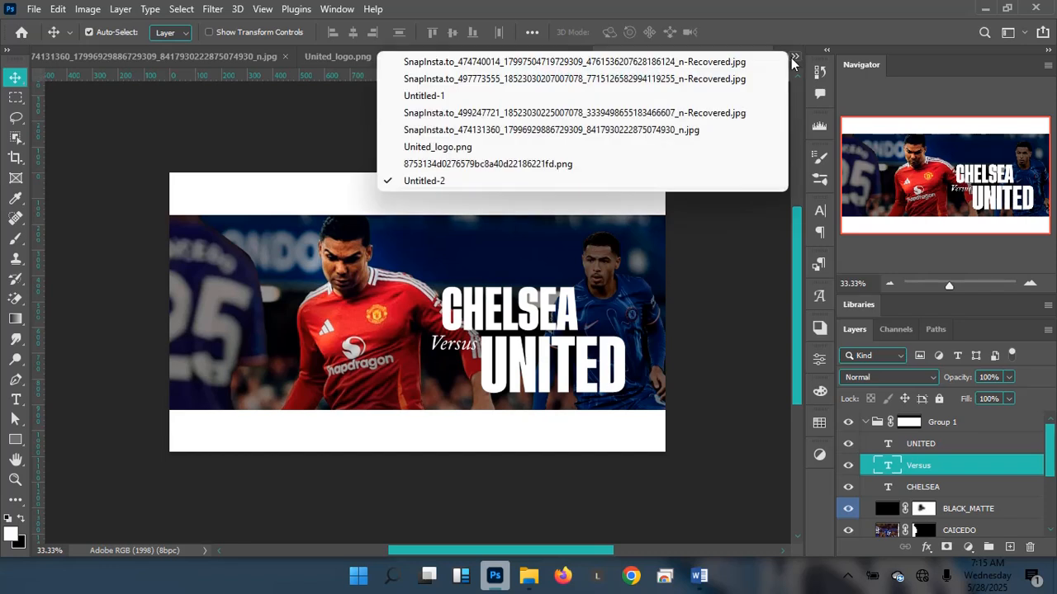
click(464, 96)
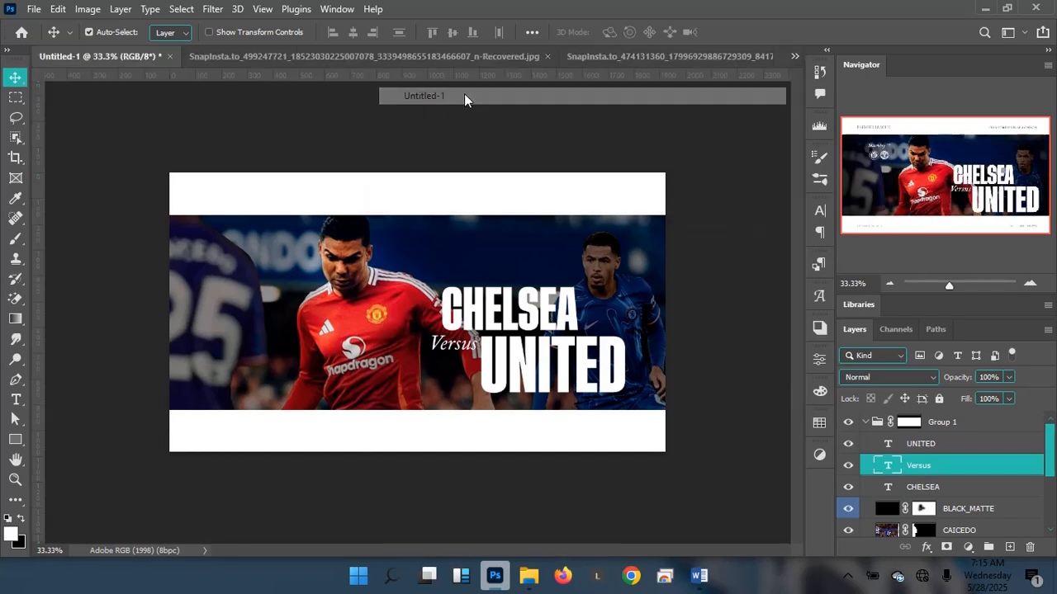
click(796, 56)
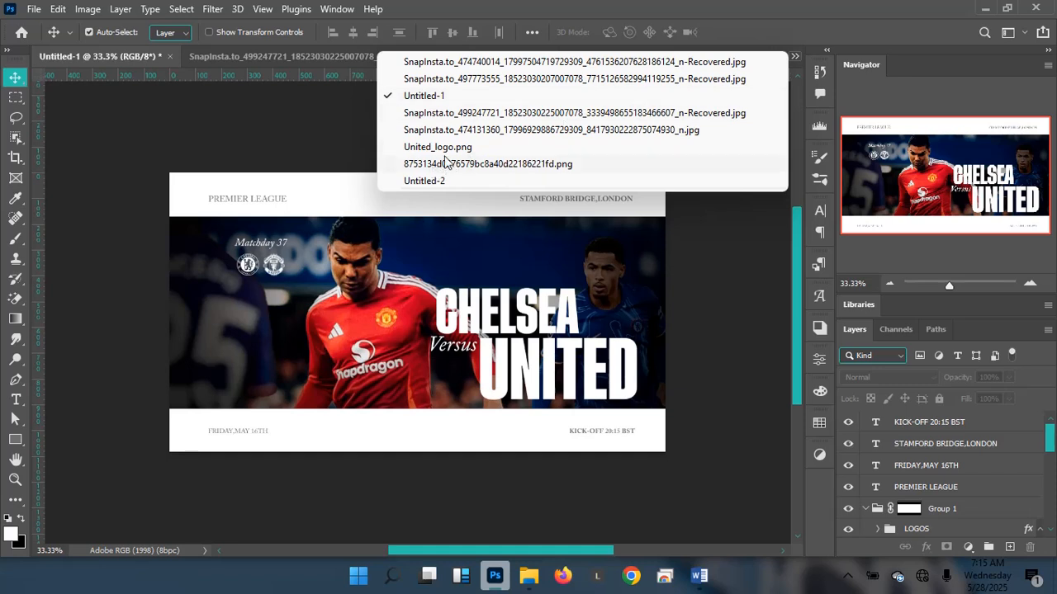
click(438, 180)
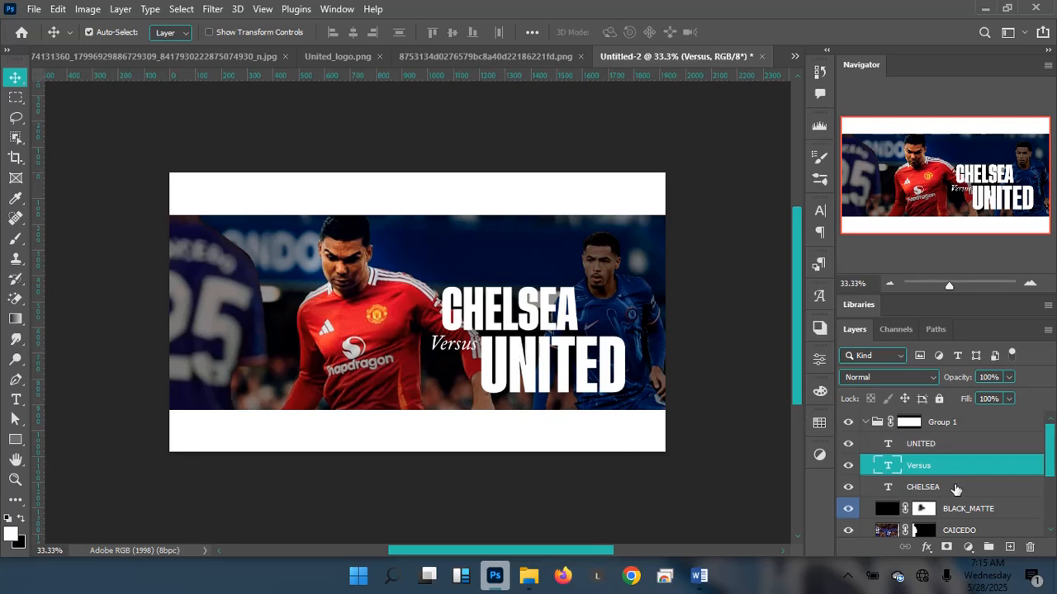
key(alt+bracketright)
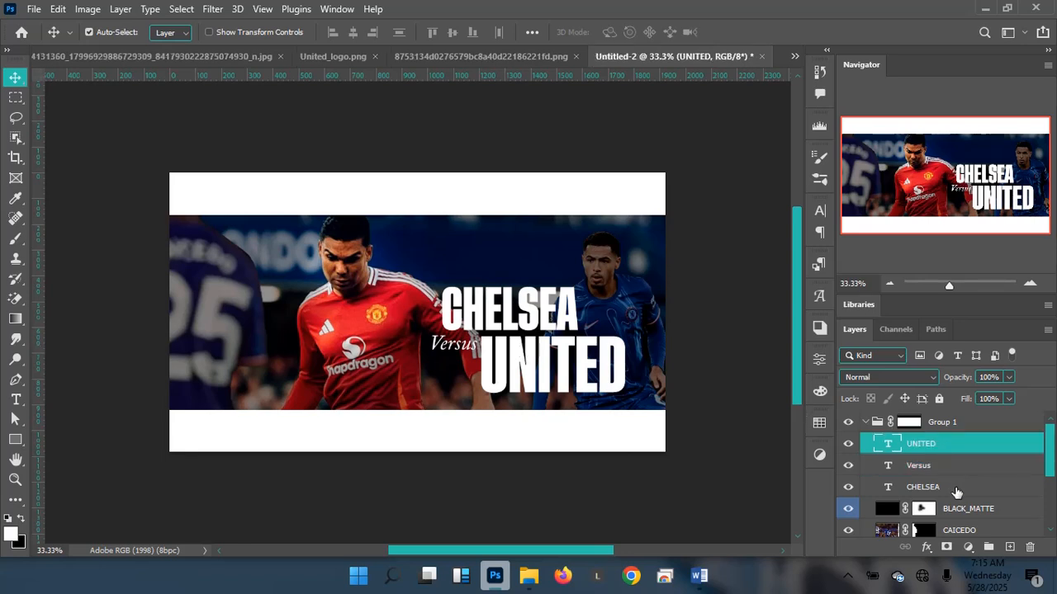
shift+click(956, 492)
key(shift+Left)
key(shift+Left)
key(shift+Left)
key(shift+Left)
key(shift+Left)
key(shift+Left)
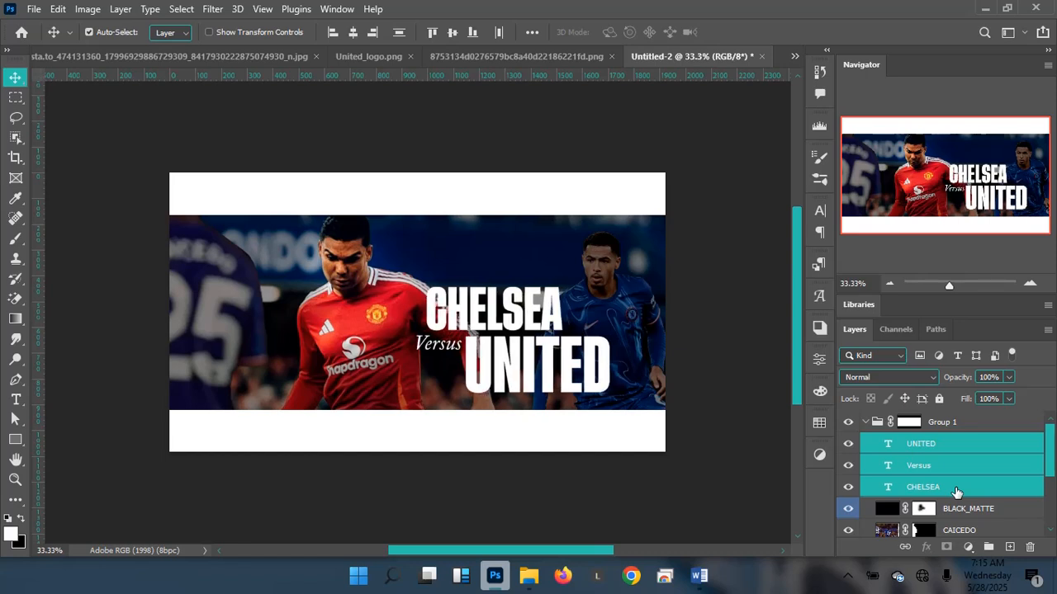
key(shift+Left)
key(Right)
key(Up)
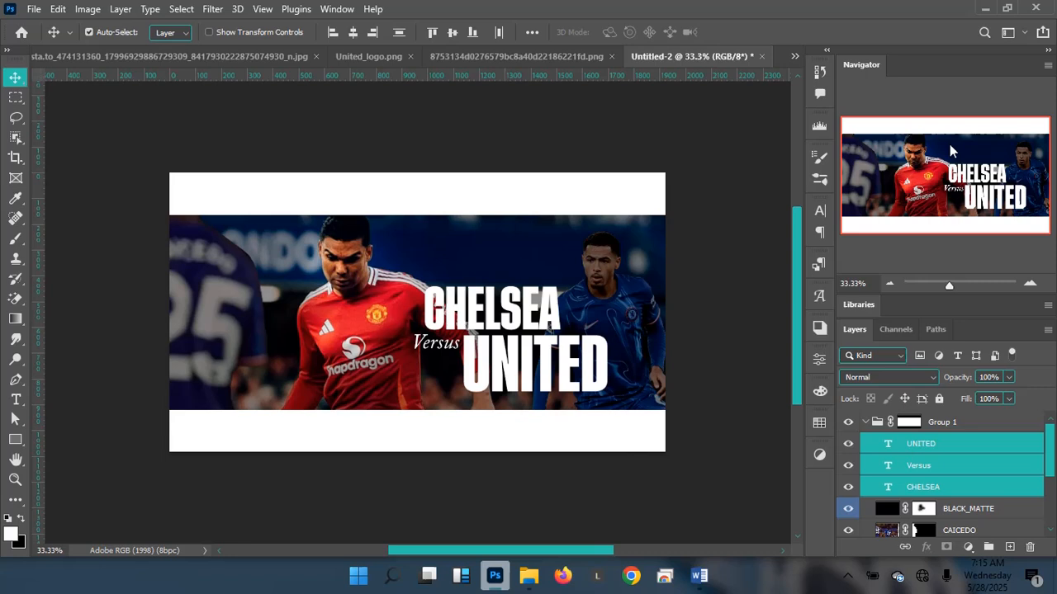
Check Untitled-1 and scale the three title text layers in Untitled-2 together to about 106%, keeping their lower-left corner fixed
click(794, 56)
click(435, 98)
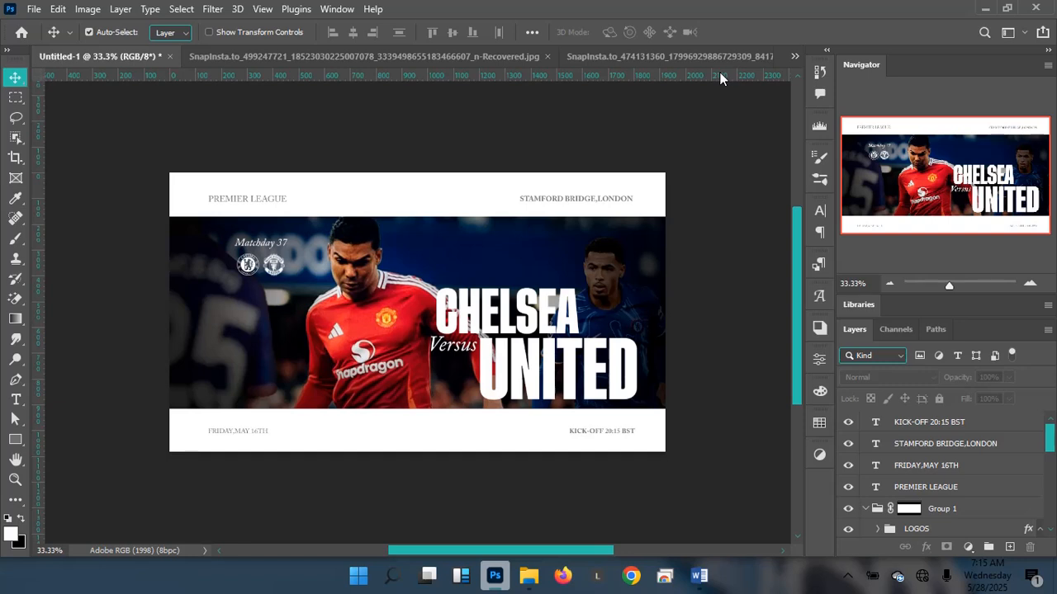
click(792, 58)
click(435, 188)
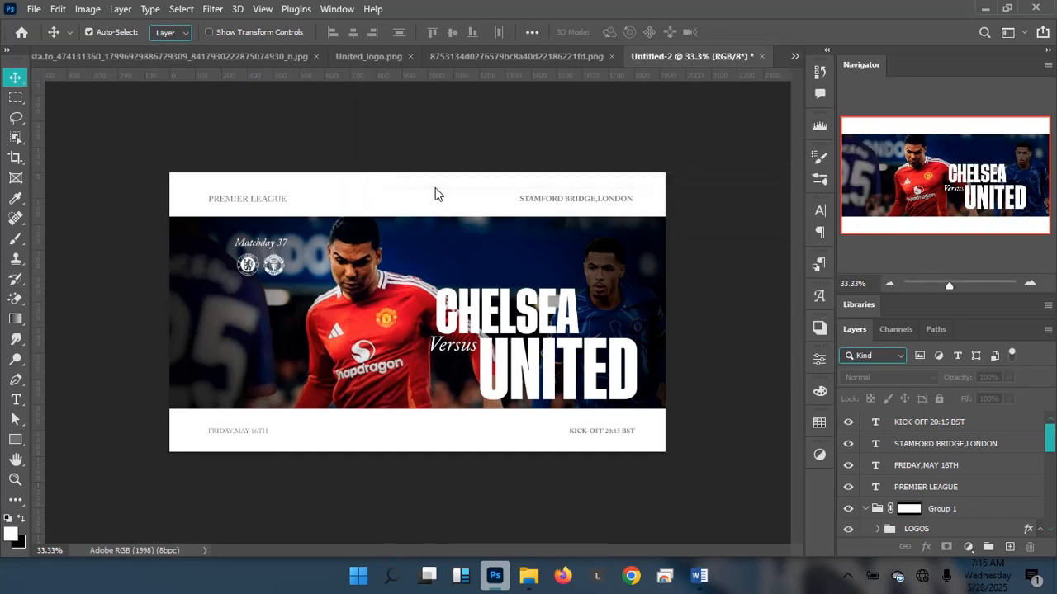
key(ctrl+t)
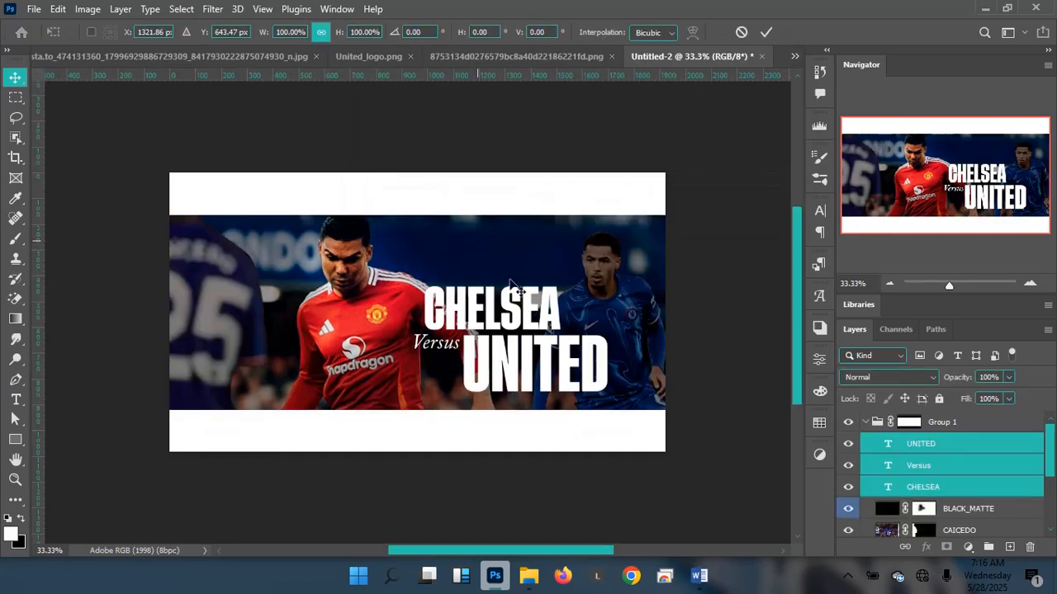
drag(607, 286, 618, 281)
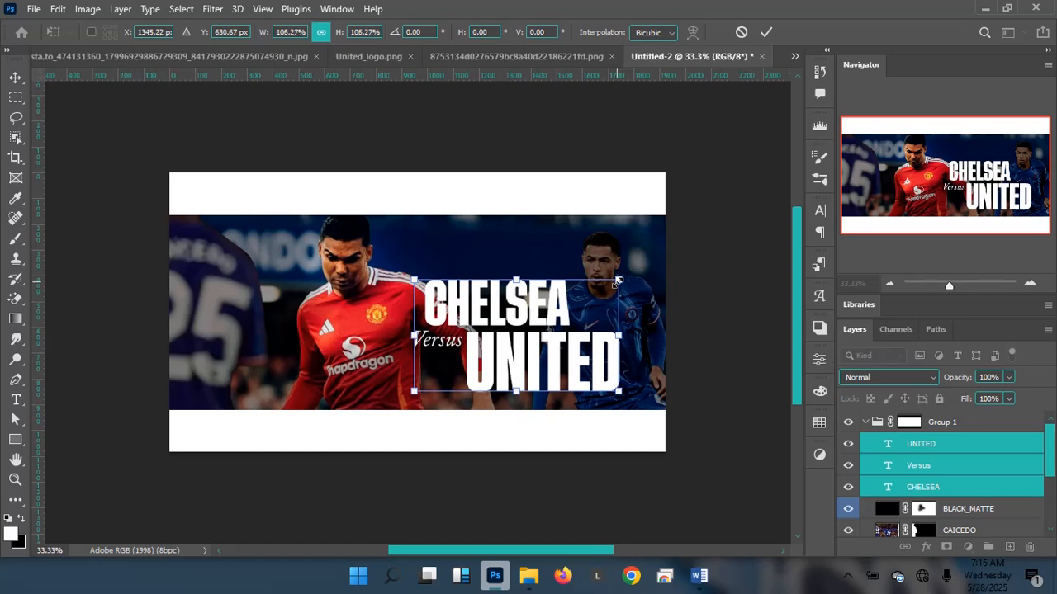
key(Return)
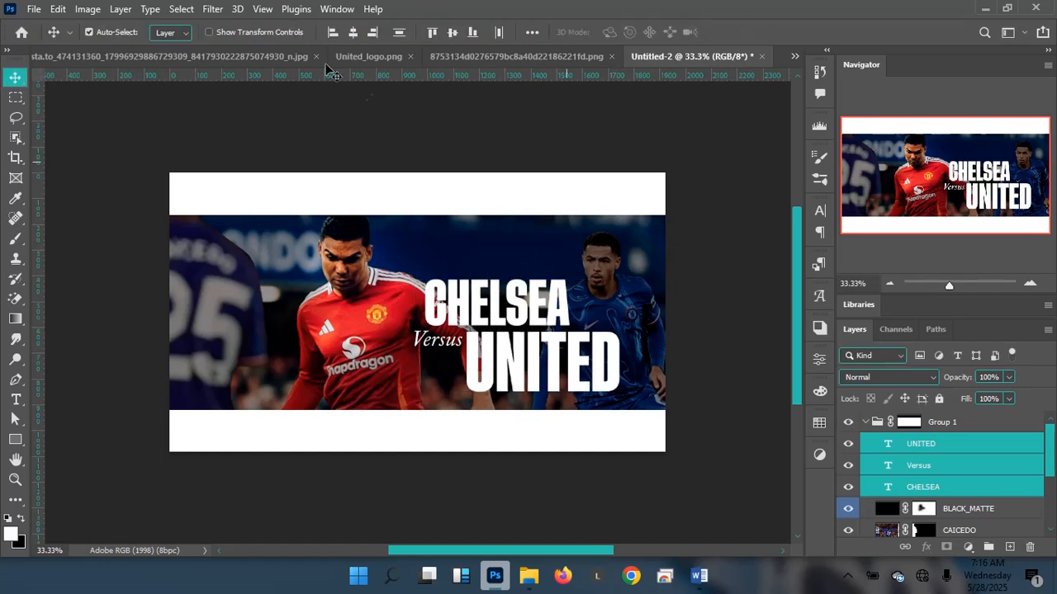
View the United_logo.png image and the logos and text placement in Untitled-1, and return to Untitled-2
click(352, 63)
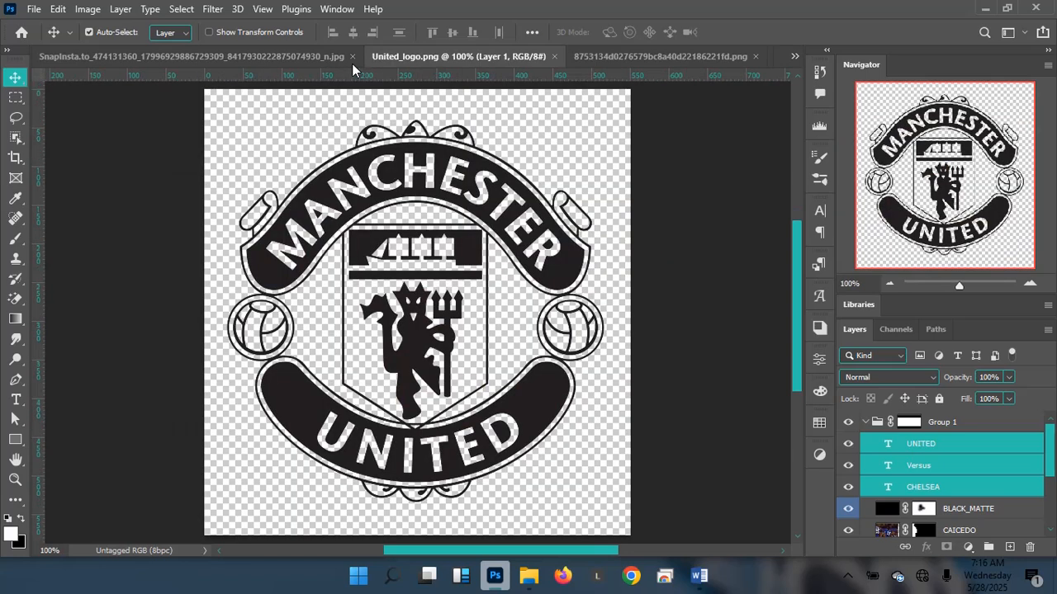
click(794, 58)
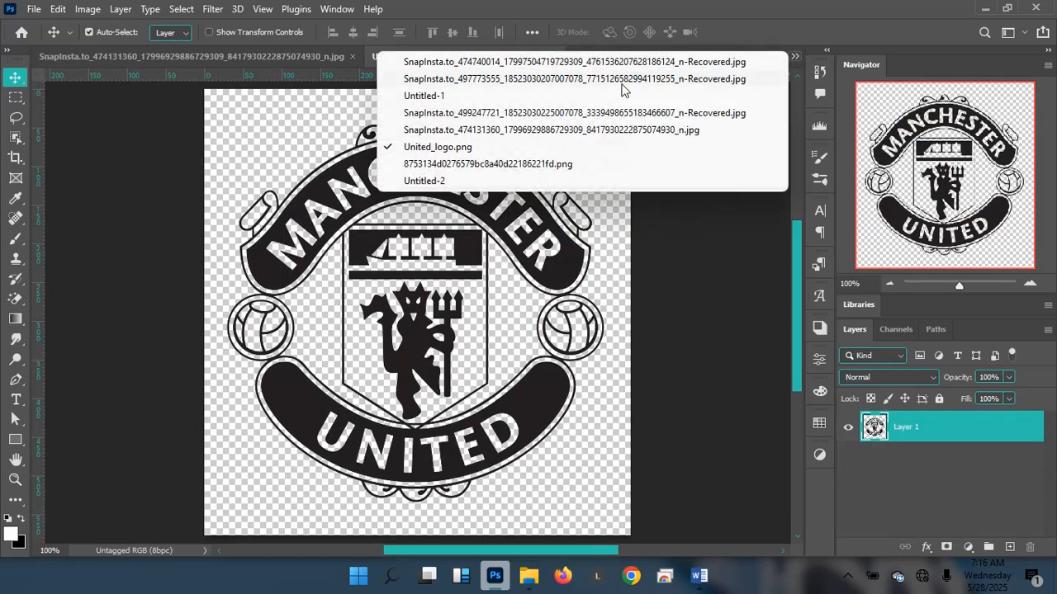
click(458, 104)
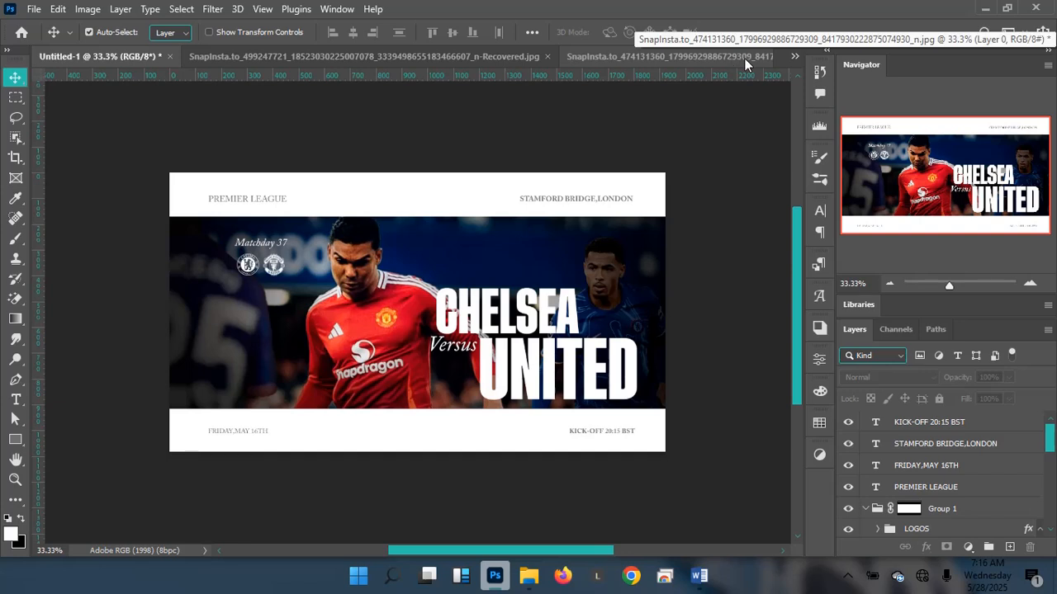
click(792, 57)
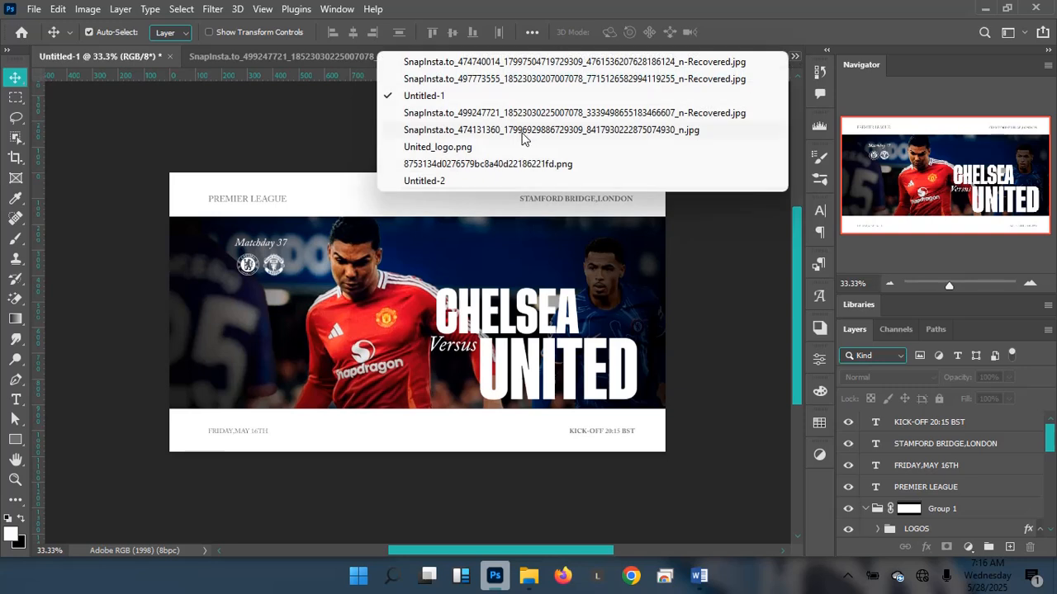
click(456, 181)
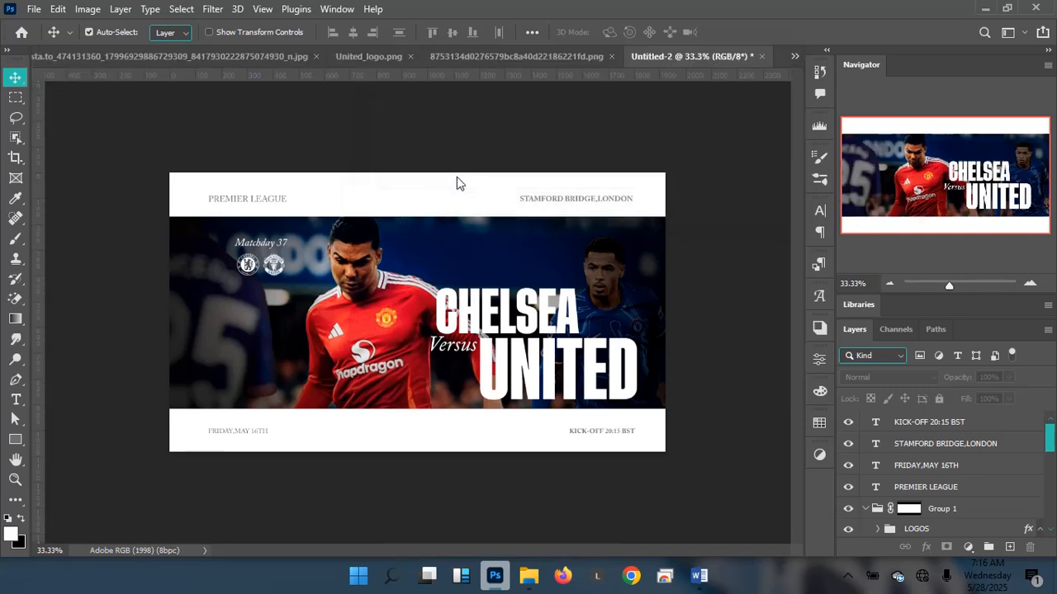
Select the BLACK_MATTE layer above the player layers in Group 1
click(974, 509)
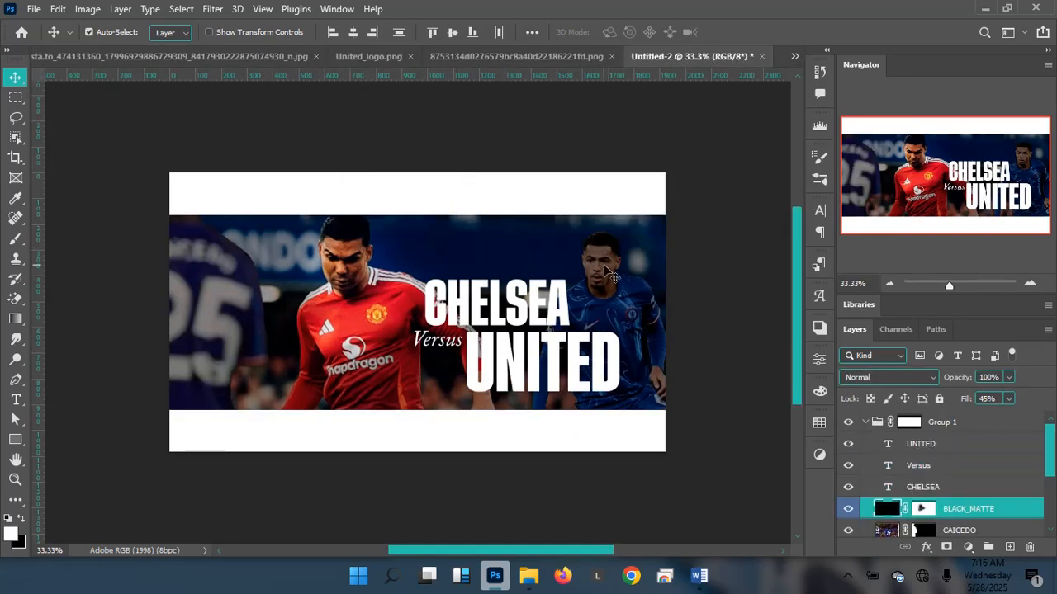
scroll(1027, 529, down, 1)
scroll(1003, 518, down, 1)
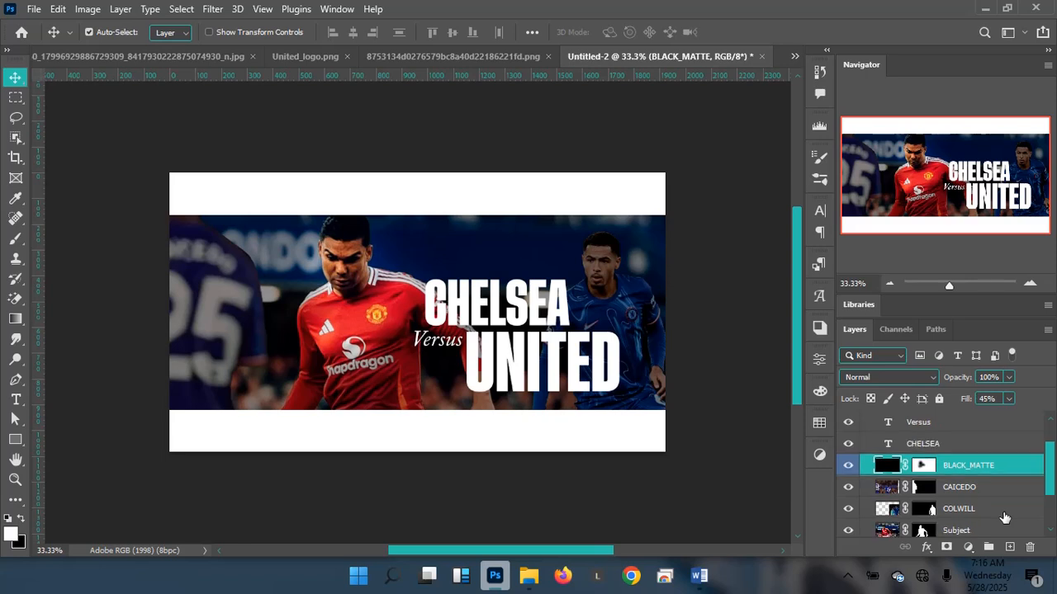
Scale the COLWILL player image up slightly with Free Transform and apply the change
click(1002, 512)
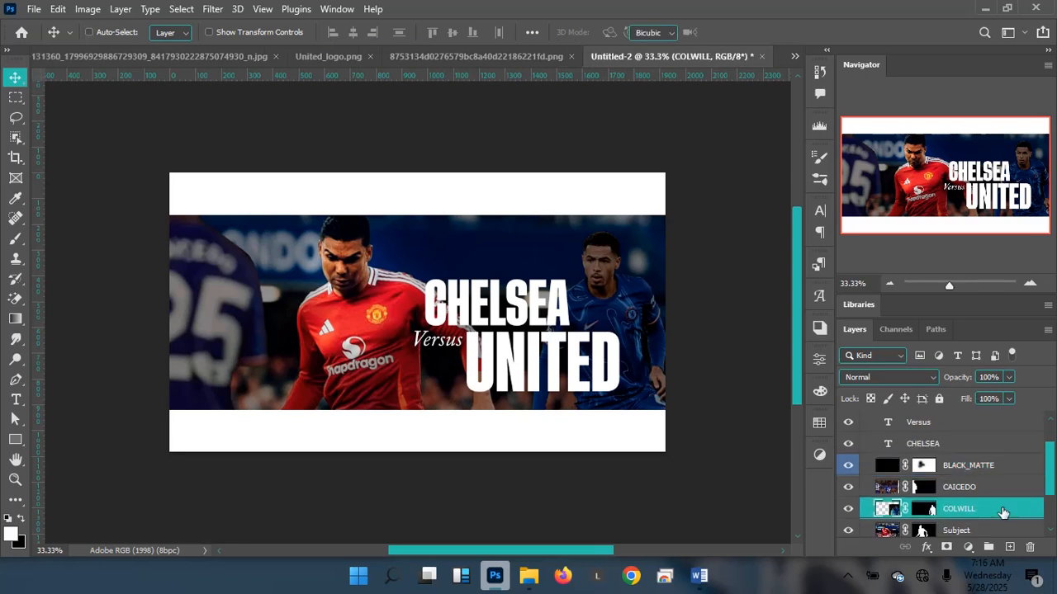
key(ctrl+t)
drag(771, 213, 777, 210)
key(Return)
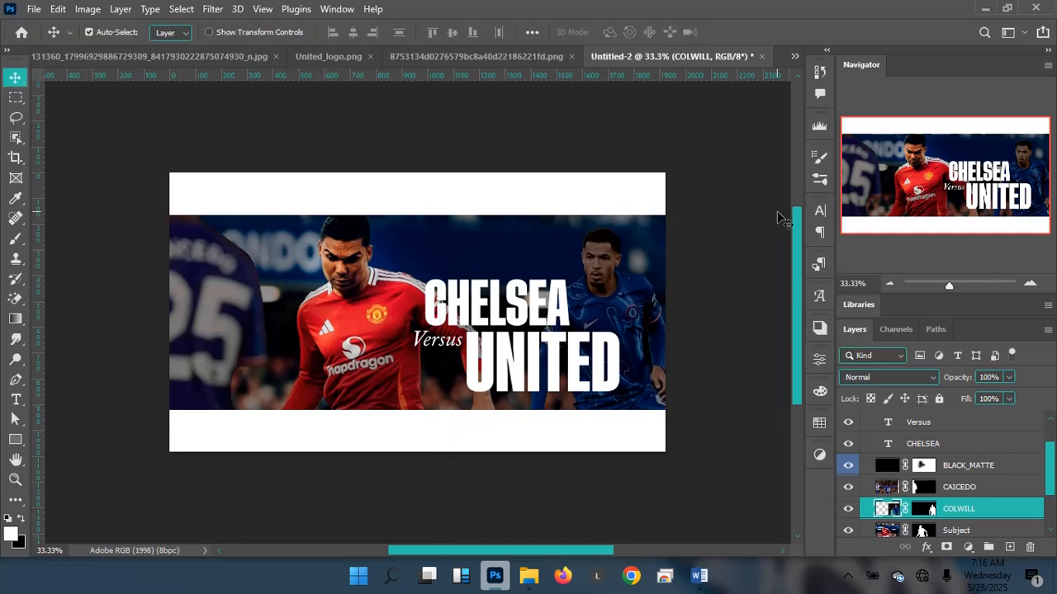
Examine the finished reference banner in the Untitled-1 document and return to Untitled-2
click(794, 56)
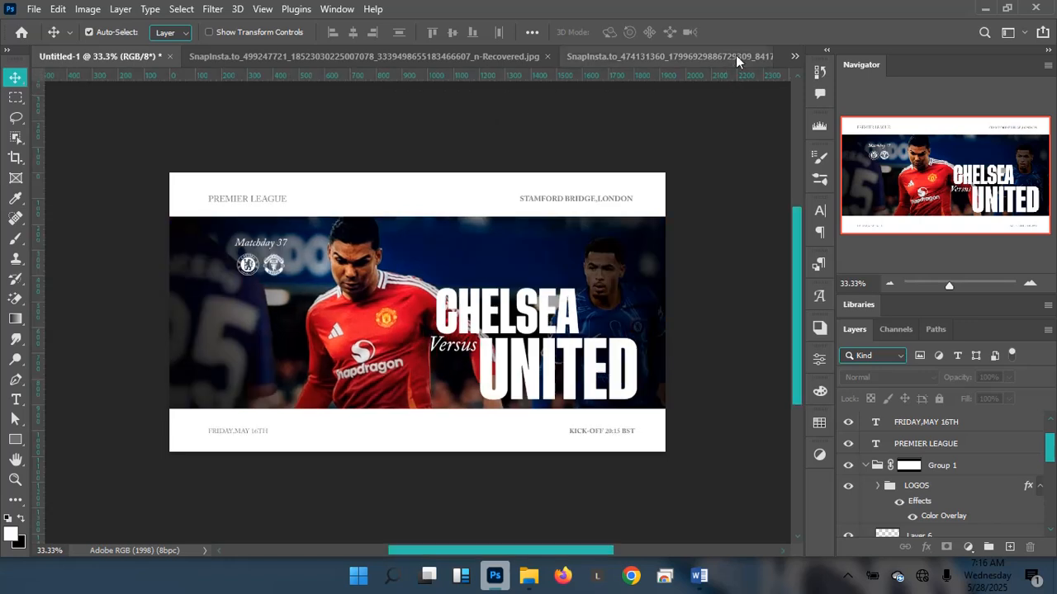
click(794, 55)
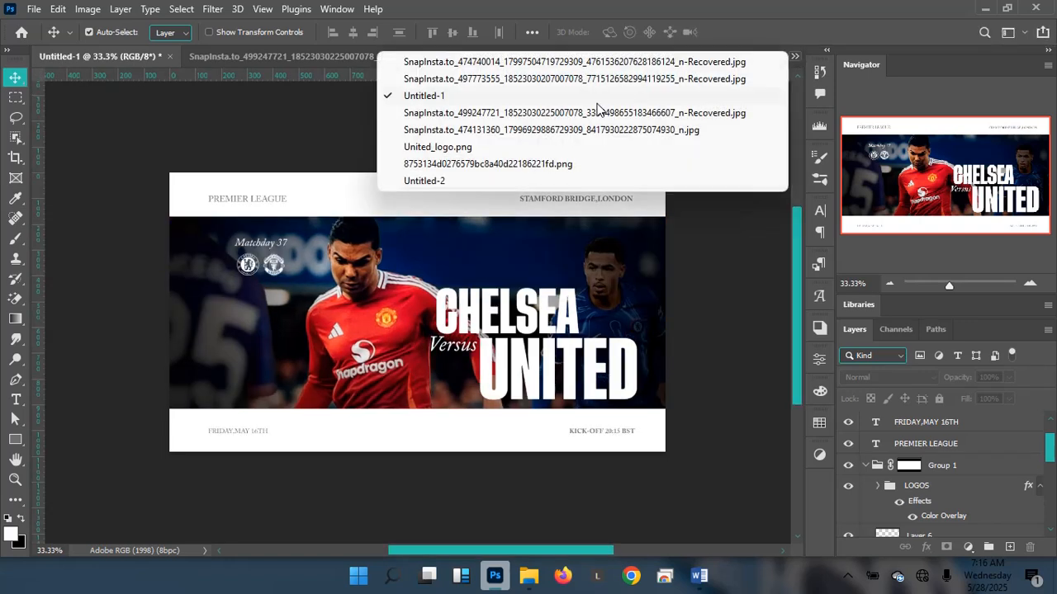
click(430, 182)
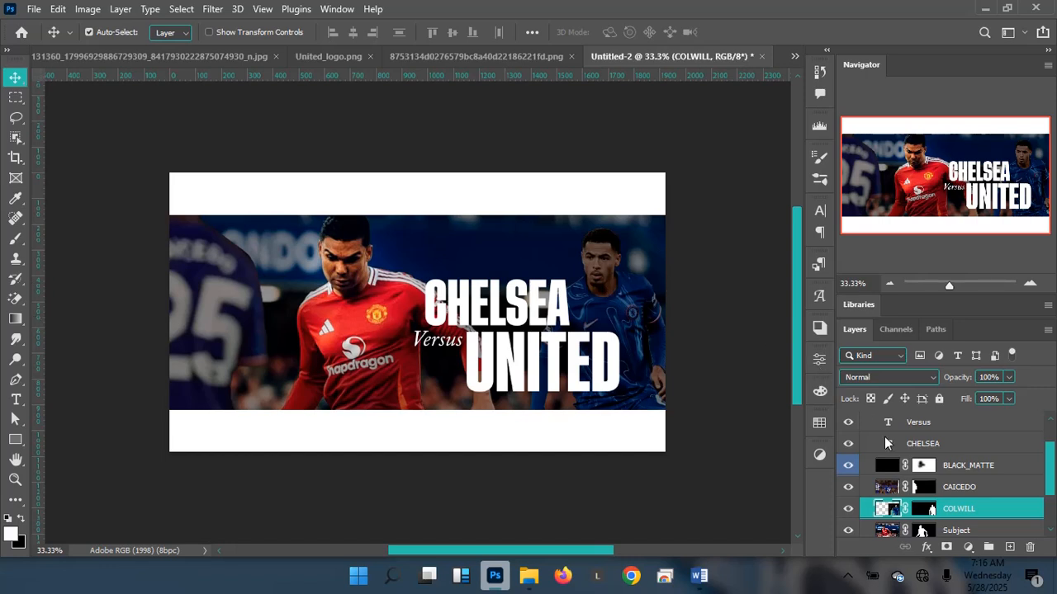
Add a new layer above BLACK_MATTE and set up a 13 px Hard Round brush at 100% opacity
click(1019, 472)
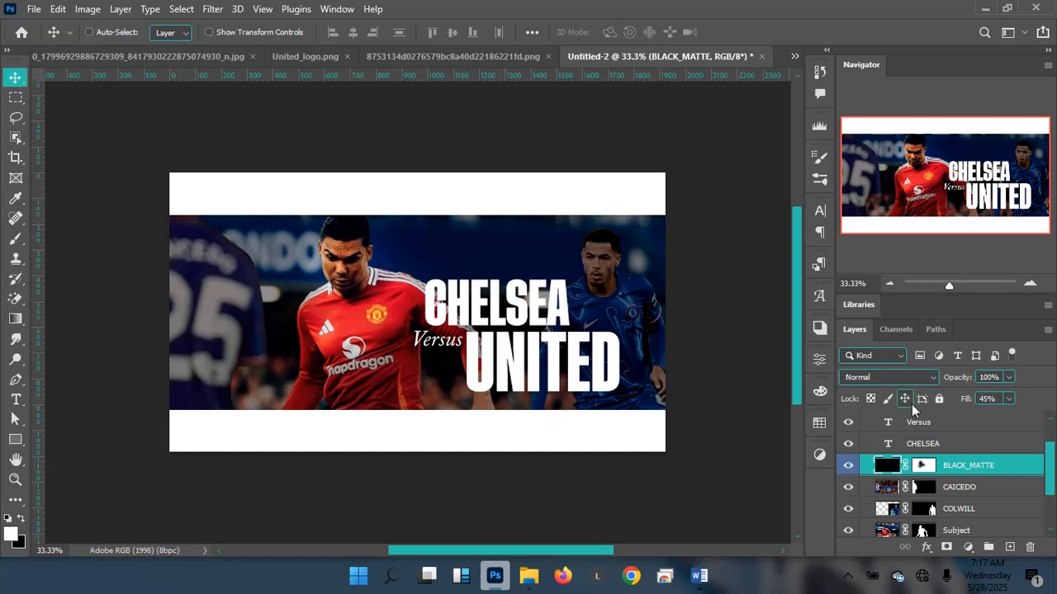
key(ctrl+shift+alt+n)
key(b)
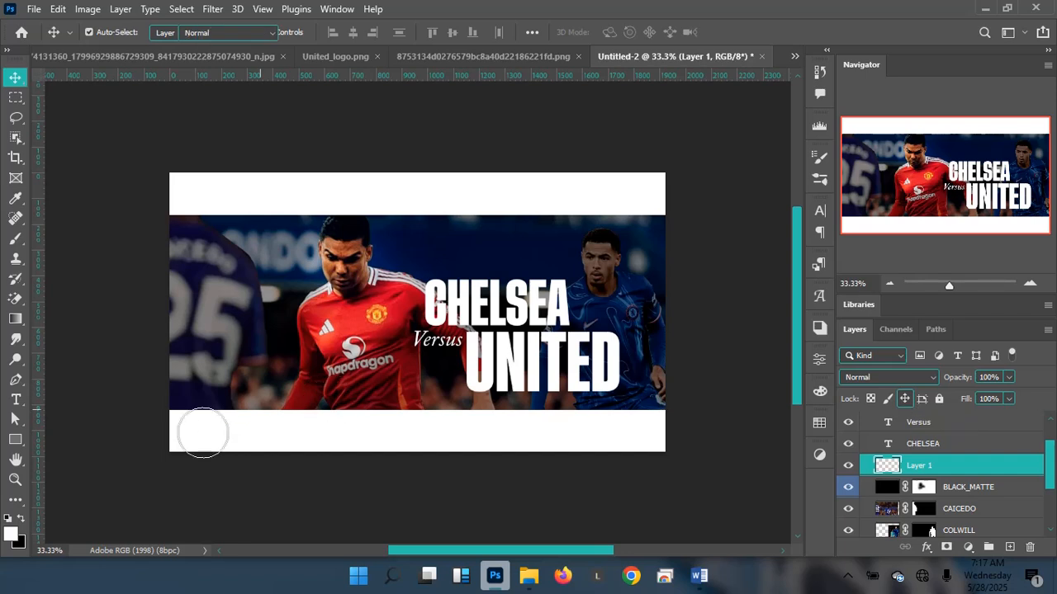
drag(502, 273, 476, 265)
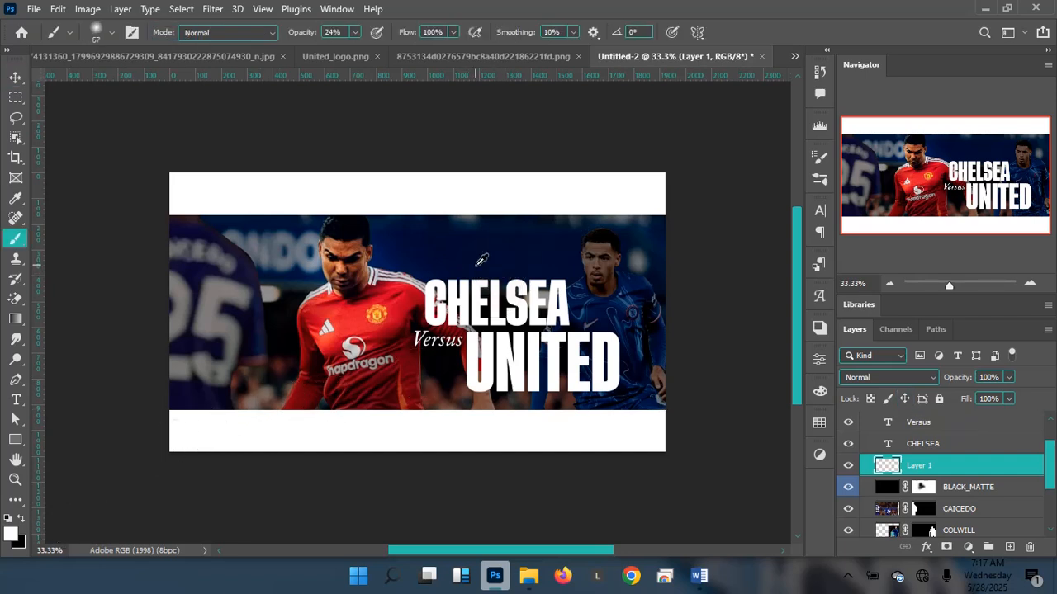
drag(294, 262, 291, 265)
click(115, 38)
click(66, 281)
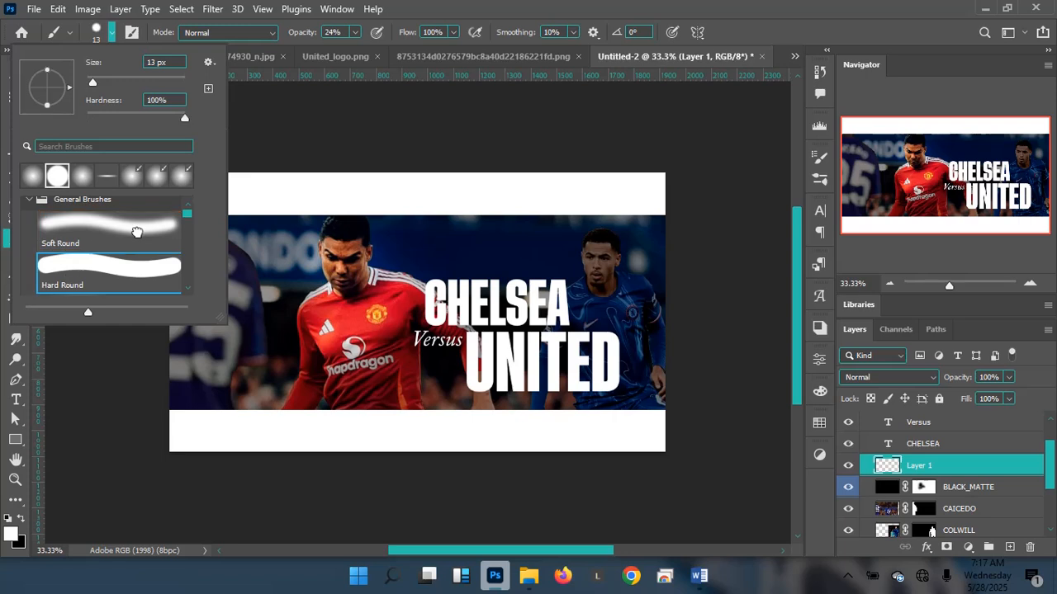
click(515, 13)
click(355, 31)
click(443, 6)
Sketch white arcs marking the vignette area at both ends of the photo, and delete the sketch layer
mouse_move(211, 234)
mouse_down()
mouse_move(195, 289)
mouse_move(207, 334)
mouse_up()
key(ctrl+z)
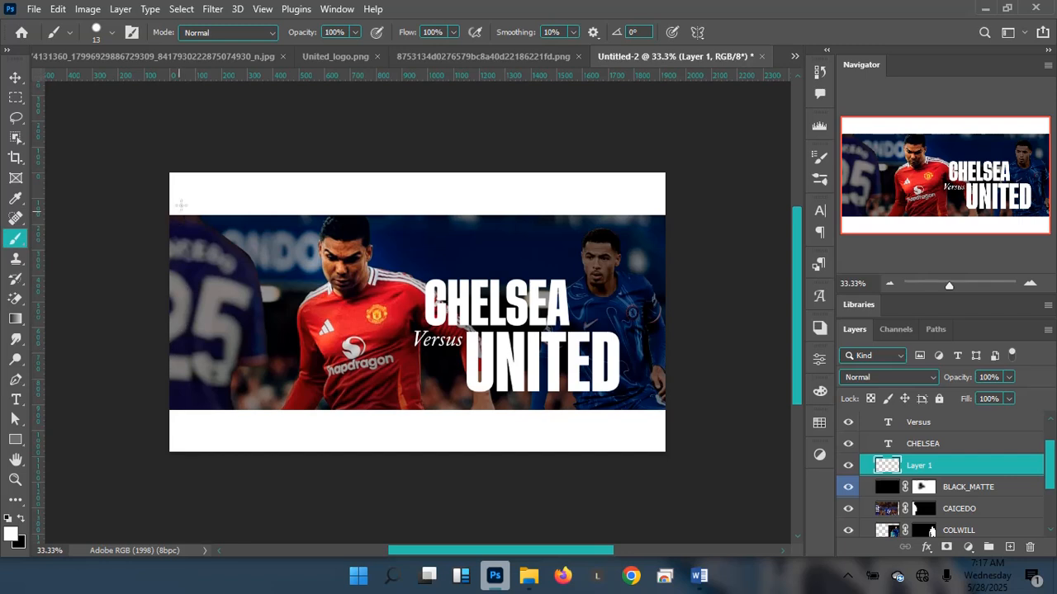
mouse_move(202, 223)
mouse_down()
mouse_move(173, 331)
mouse_move(216, 404)
mouse_up()
drag(612, 227, 629, 268)
drag(633, 334, 621, 371)
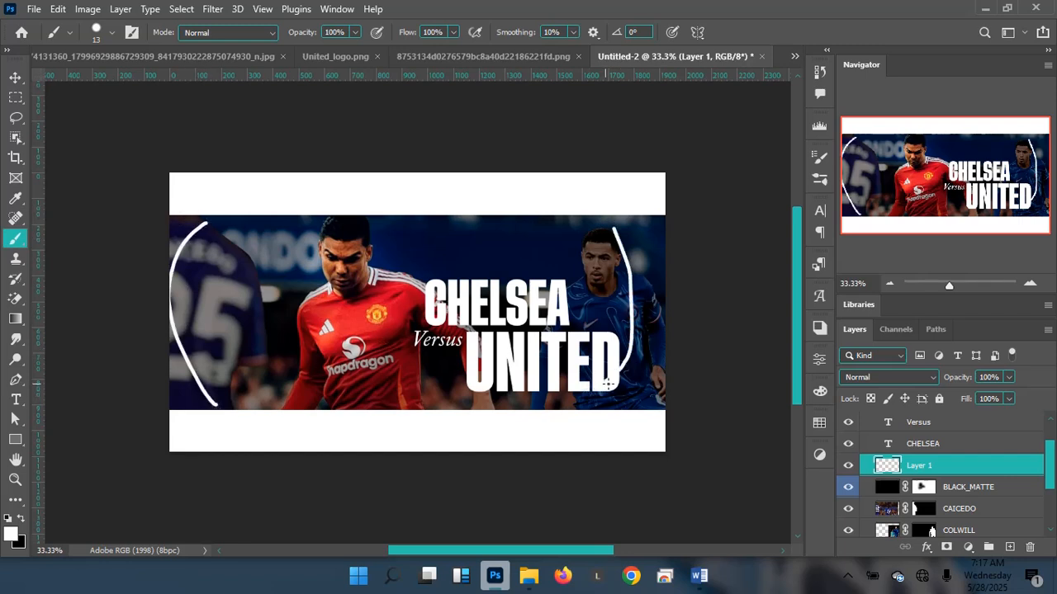
key(Delete)
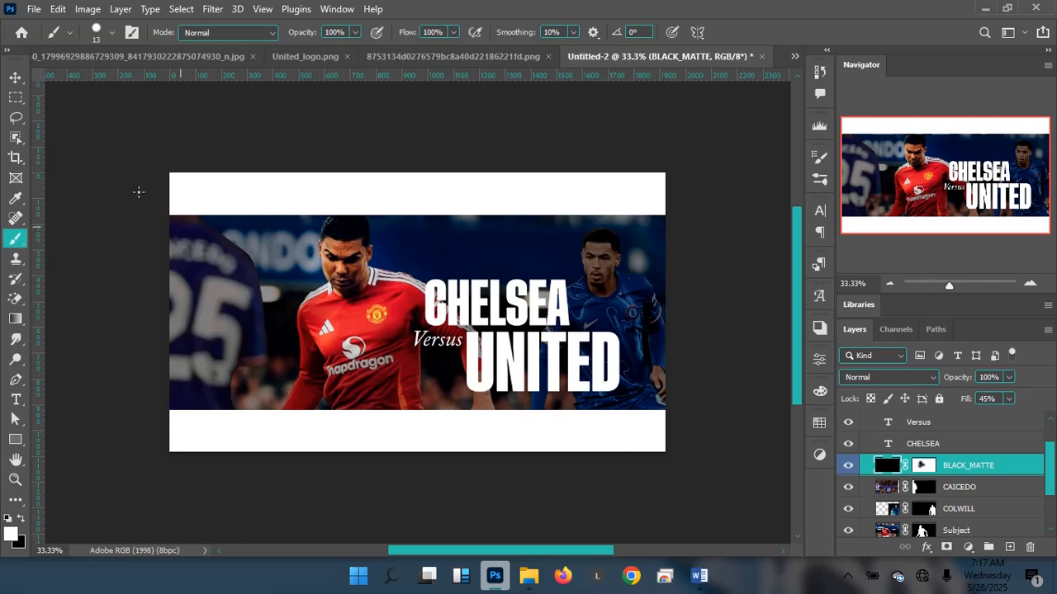
Switch to a Soft Round brush with 0% hardness and enlarge it to about 583 px
click(112, 32)
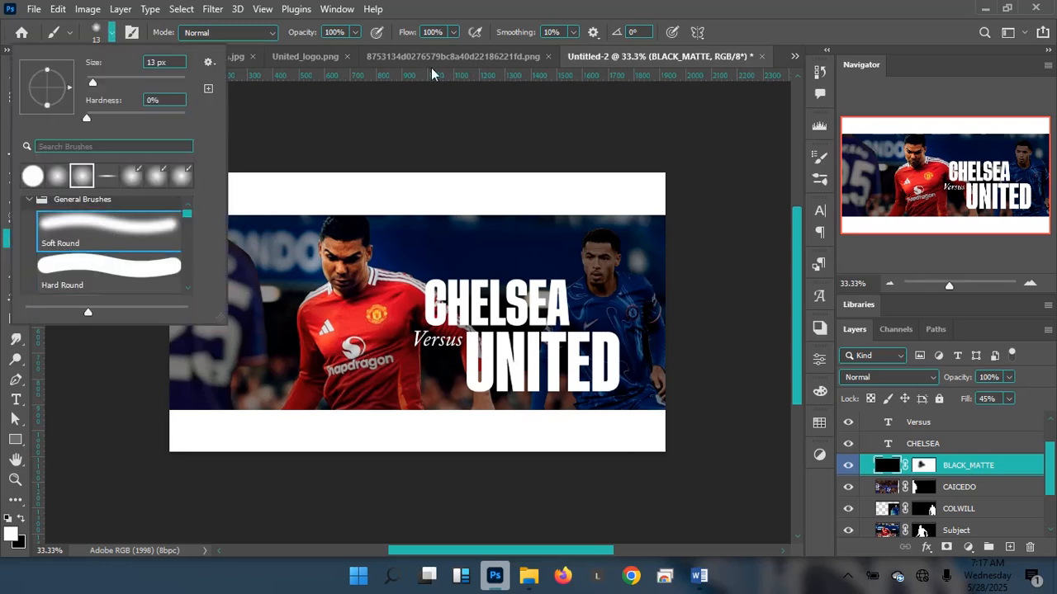
click(496, 10)
drag(401, 286, 487, 316)
Create a new layer named VIGNETTE with a green colour label above BLACK_MATTE
key(ctrl+shift+n)
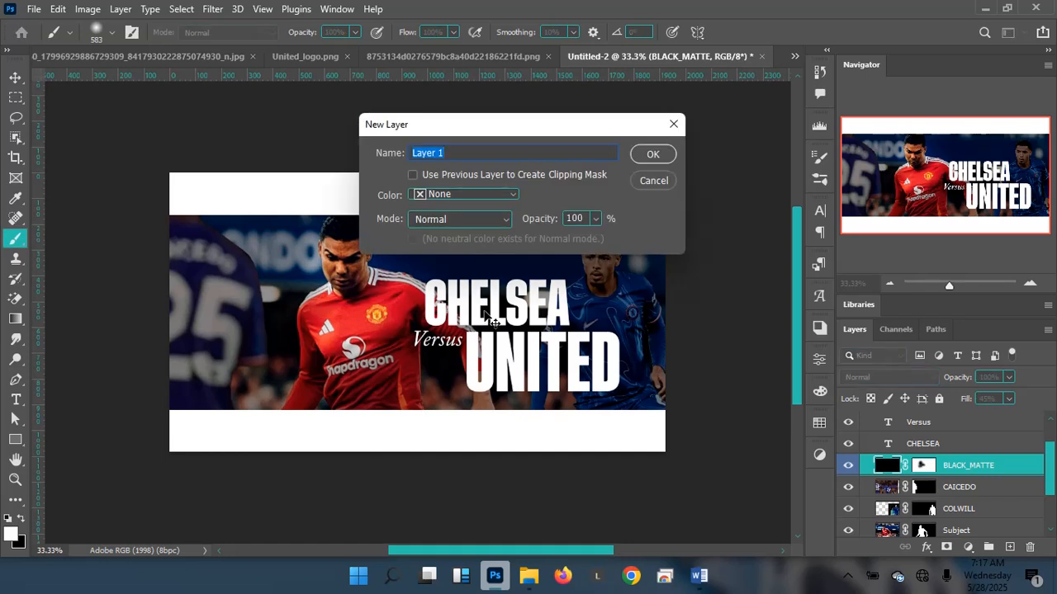
text(VIGNETTE)
click(448, 197)
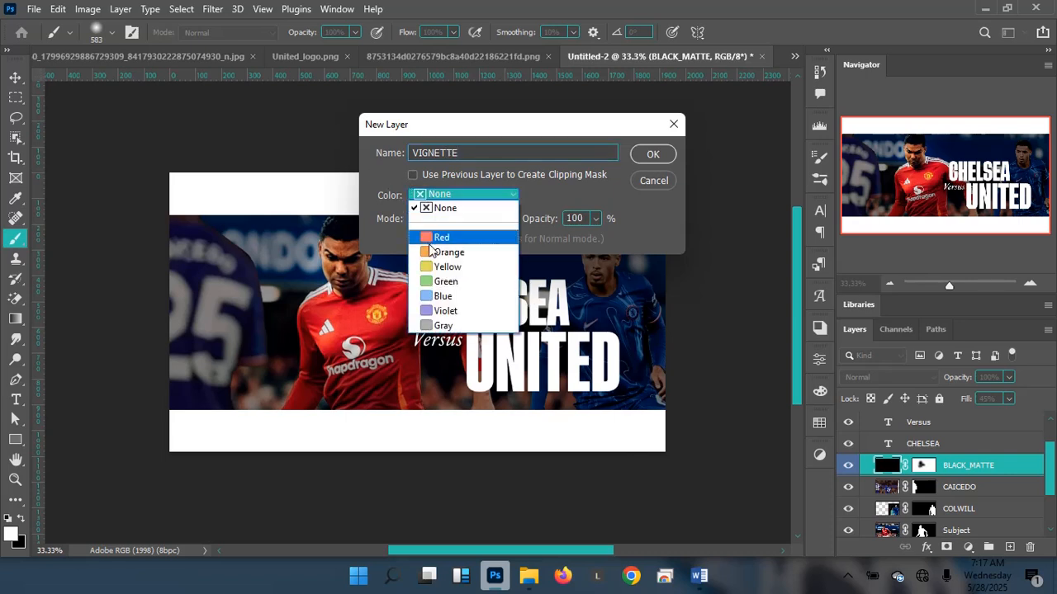
click(459, 281)
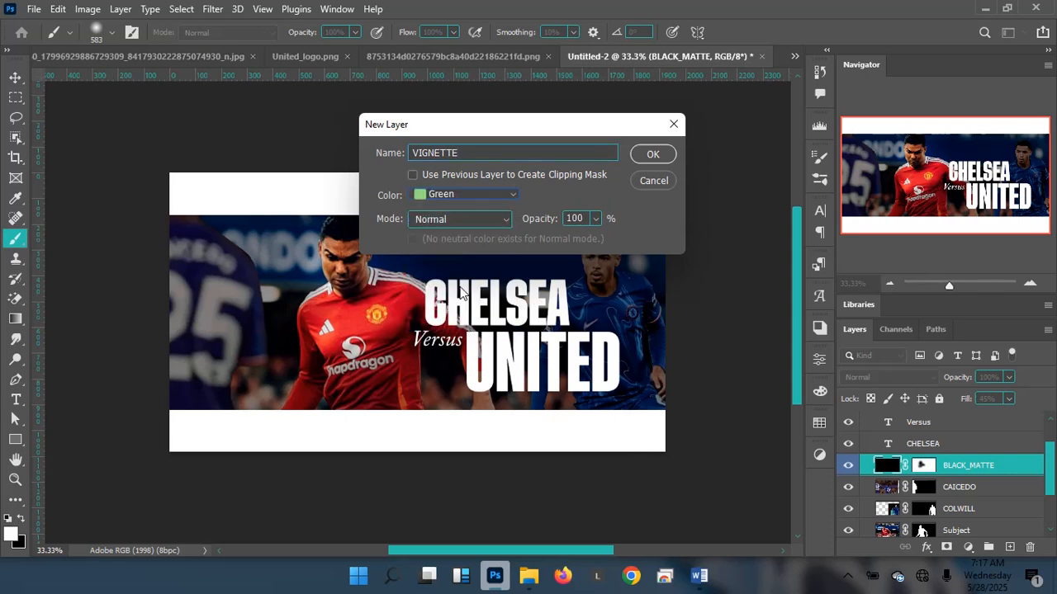
click(652, 154)
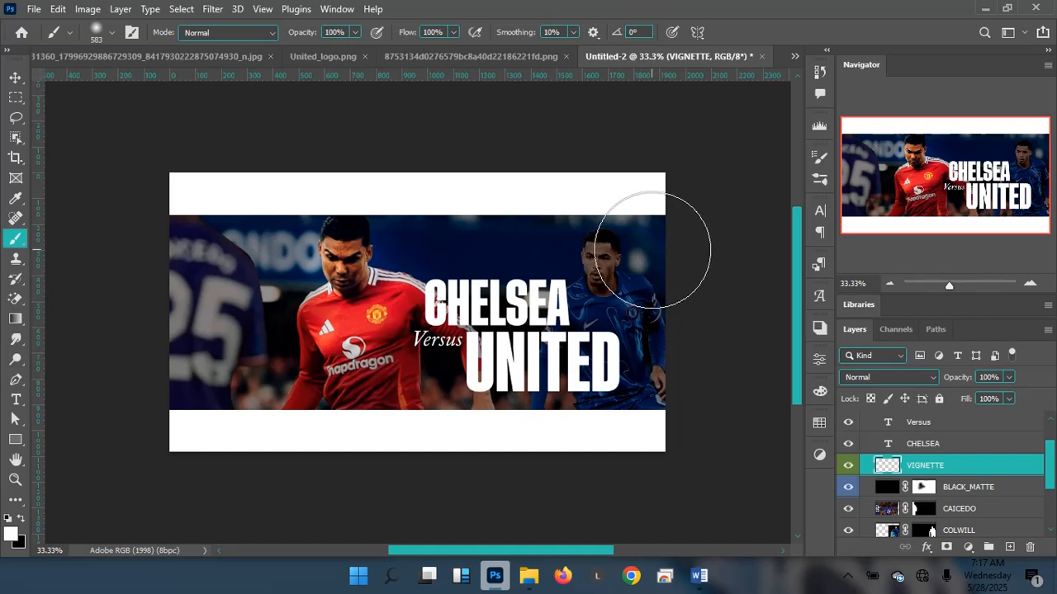
Fill the VIGNETTE layer with black, add a layer mask, and make black the foreground colour
key(ctrl+BackSpace)
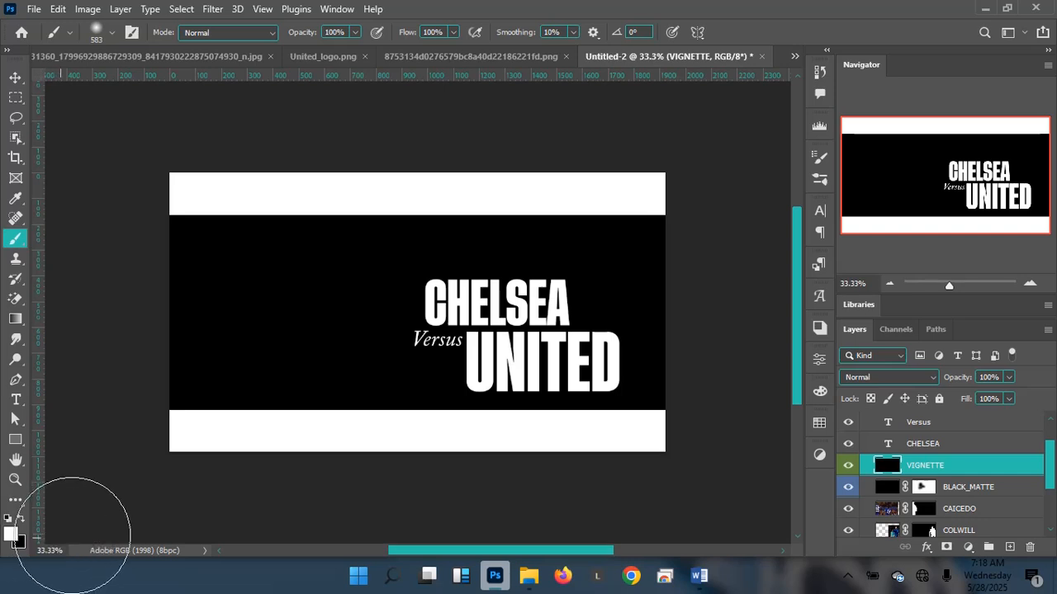
click(947, 548)
key(x)
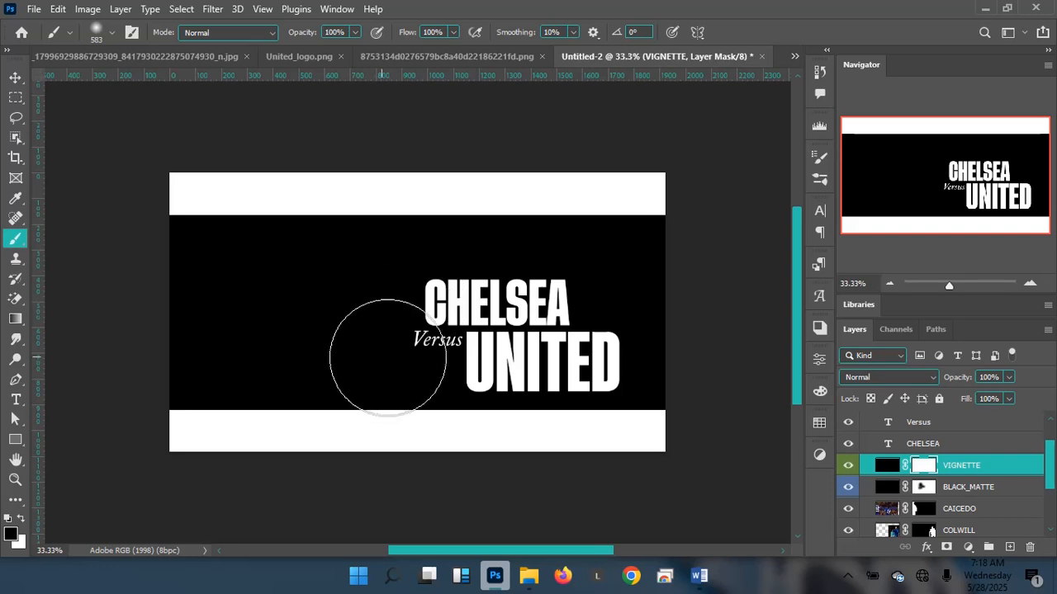
Reveal the centre of the photo on the VIGNETTE mask with a soft brush of about 1519 px at 74% opacity
mouse_move(381, 297)
alt+mouse_down()
mouse_move(485, 308)
mouse_move(479, 300)
alt+mouse_up()
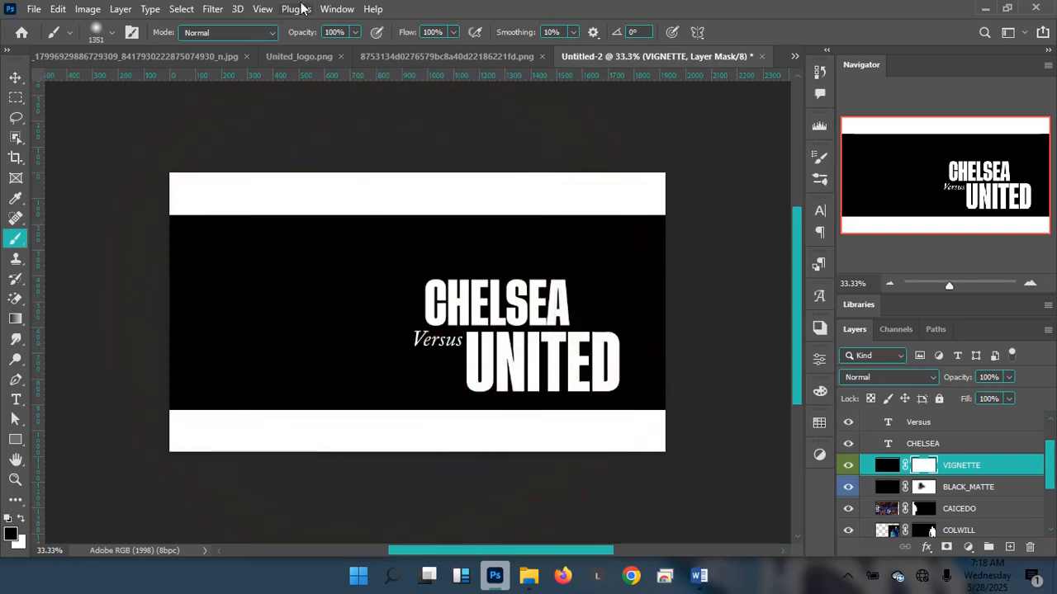
click(355, 32)
drag(355, 50, 337, 49)
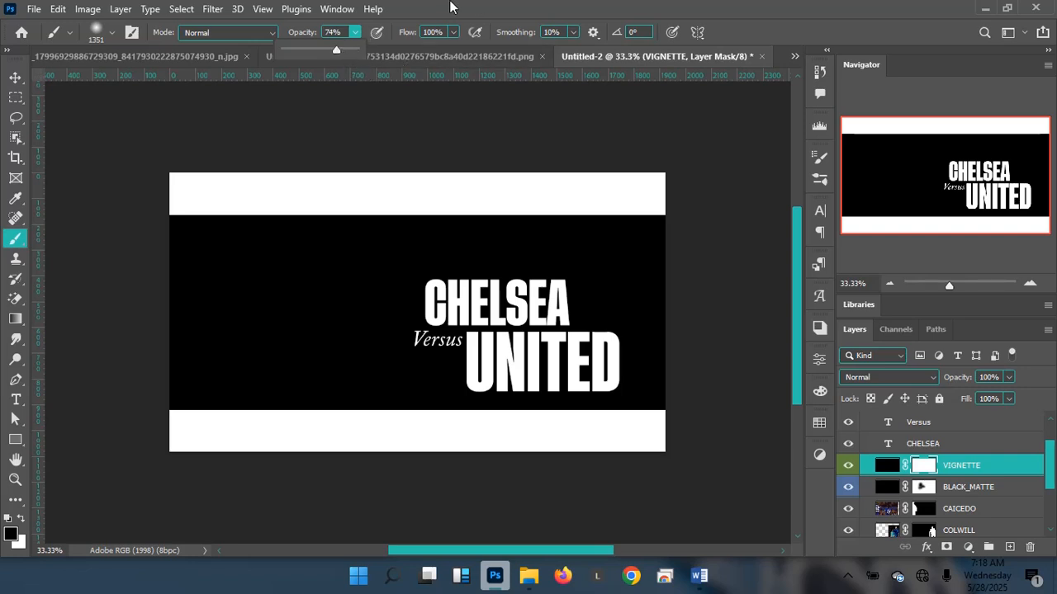
mouse_move(413, 311)
alt+mouse_down()
mouse_move(441, 314)
mouse_move(416, 314)
alt+mouse_up()
click(429, 310)
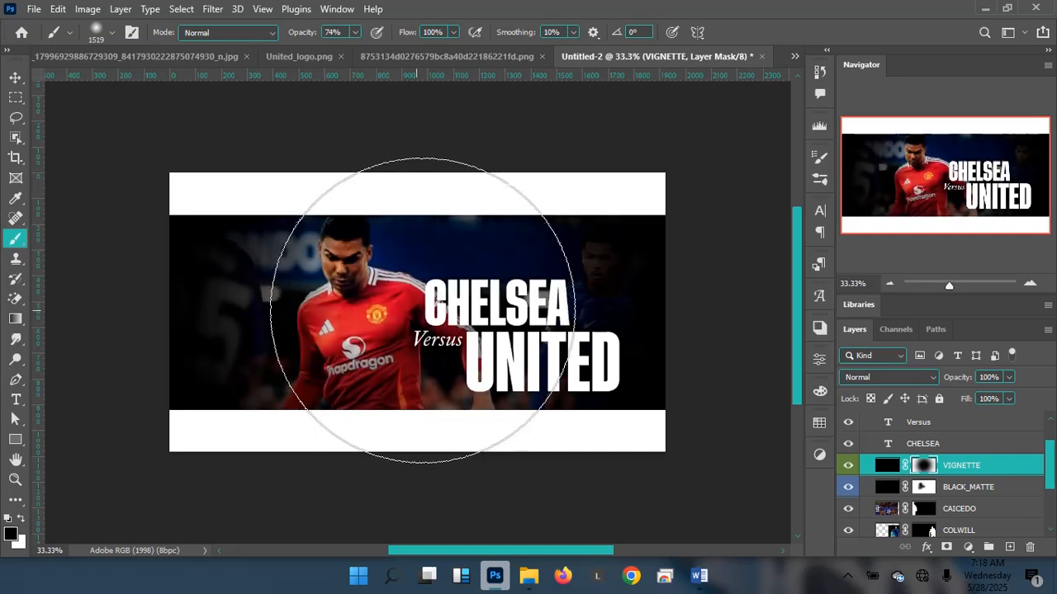
Soften the VIGNETTE mask around both background players with a 30% opacity brush of about 1039 px and 793 px
alt+drag(426, 280, 378, 277)
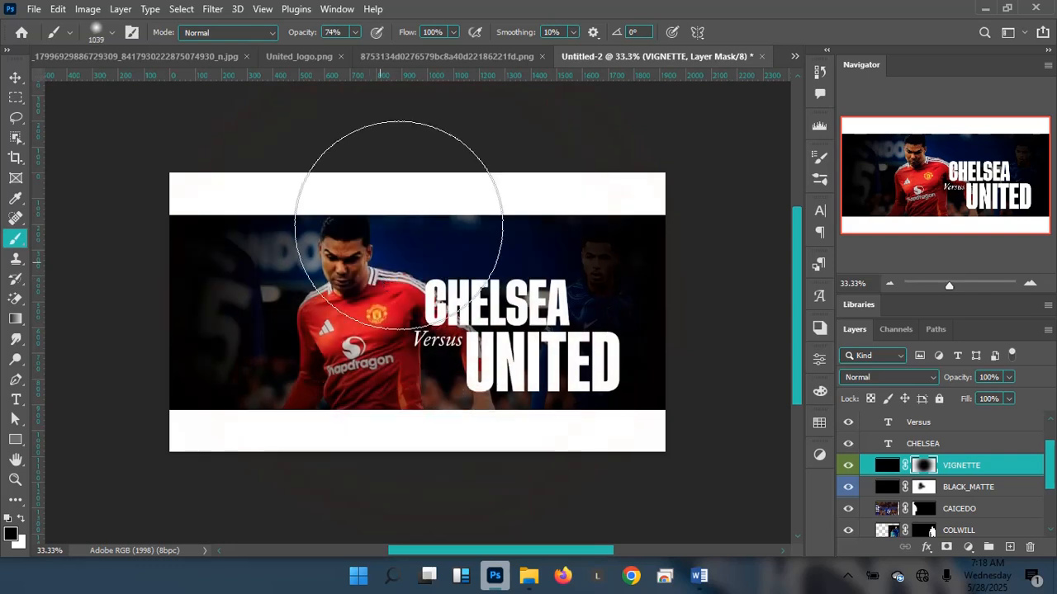
click(356, 32)
click(325, 50)
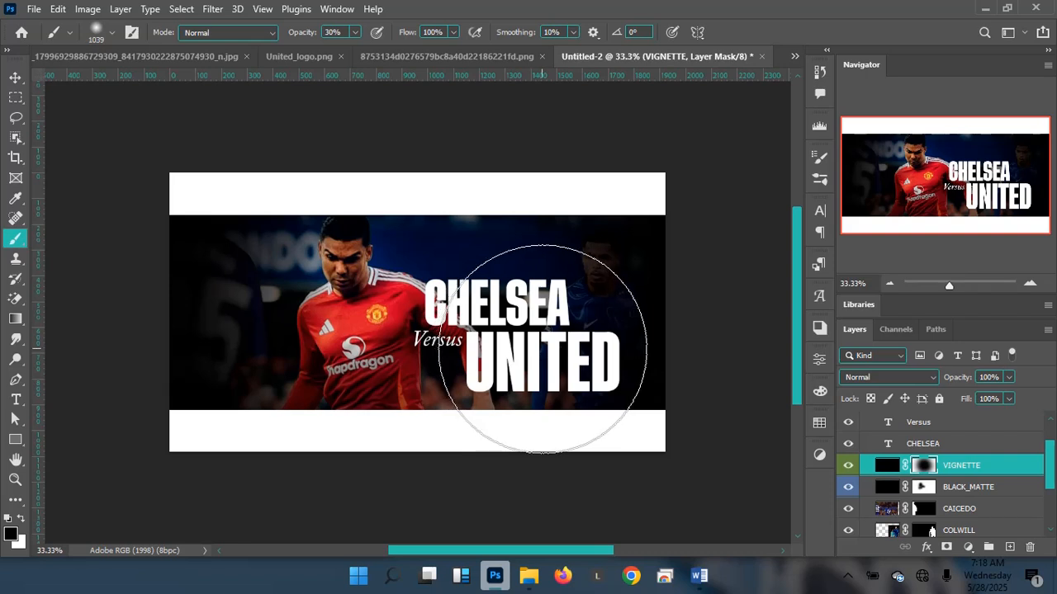
click(553, 247)
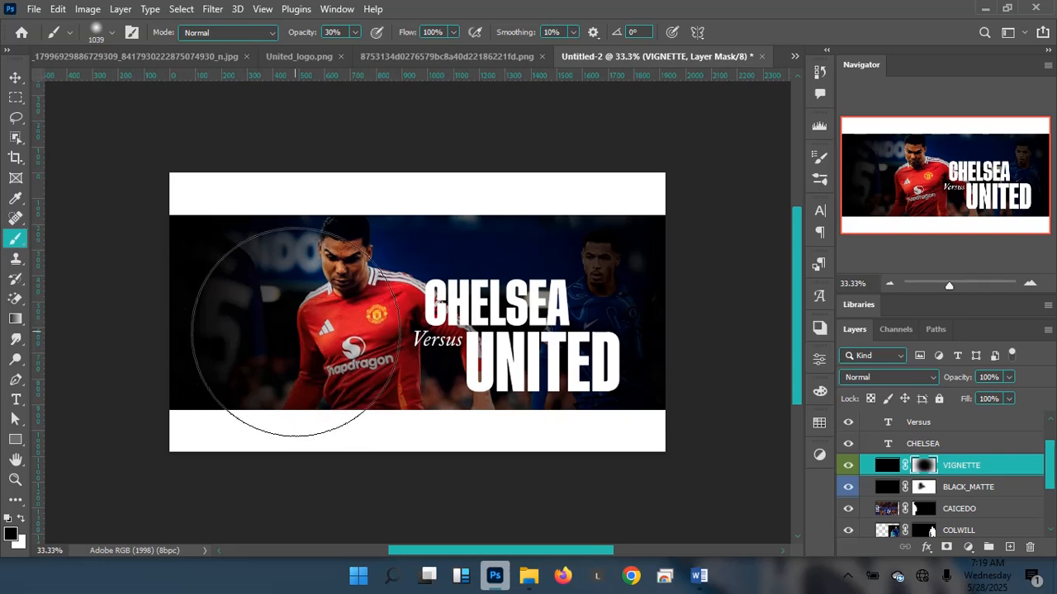
click(302, 286)
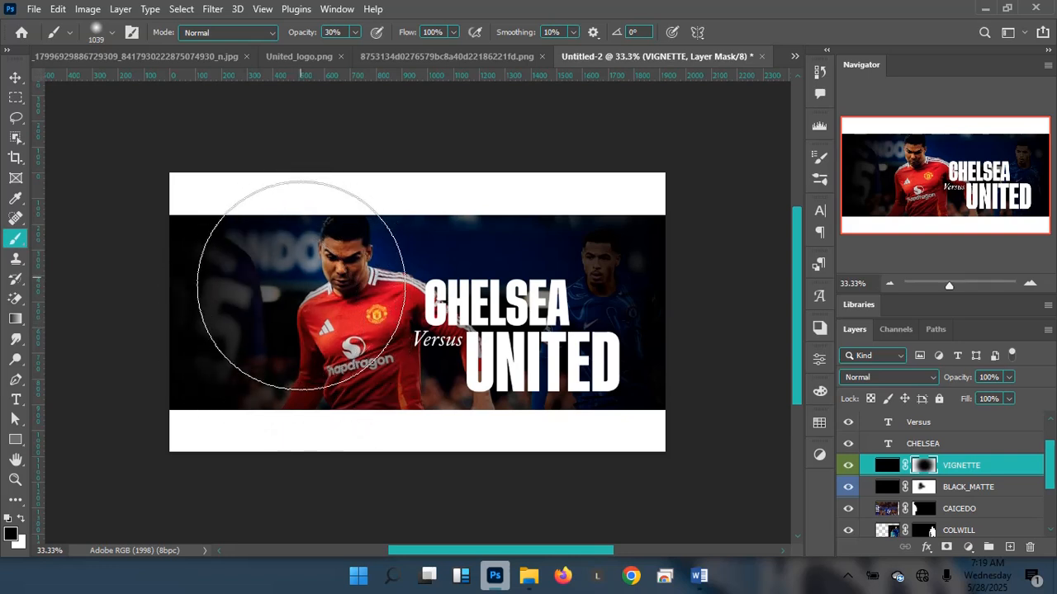
click(308, 394)
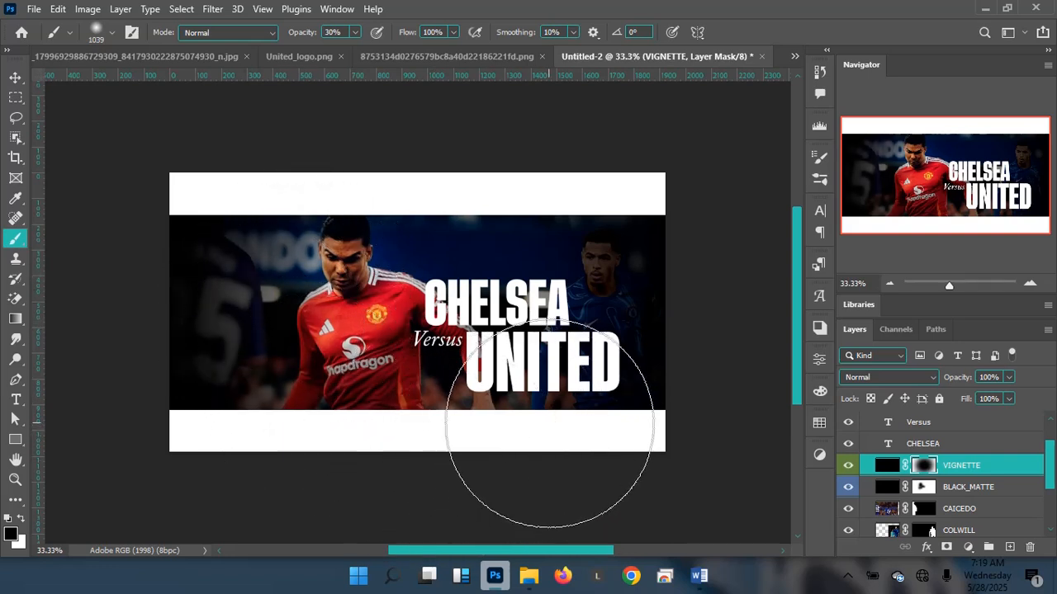
drag(547, 309, 520, 300)
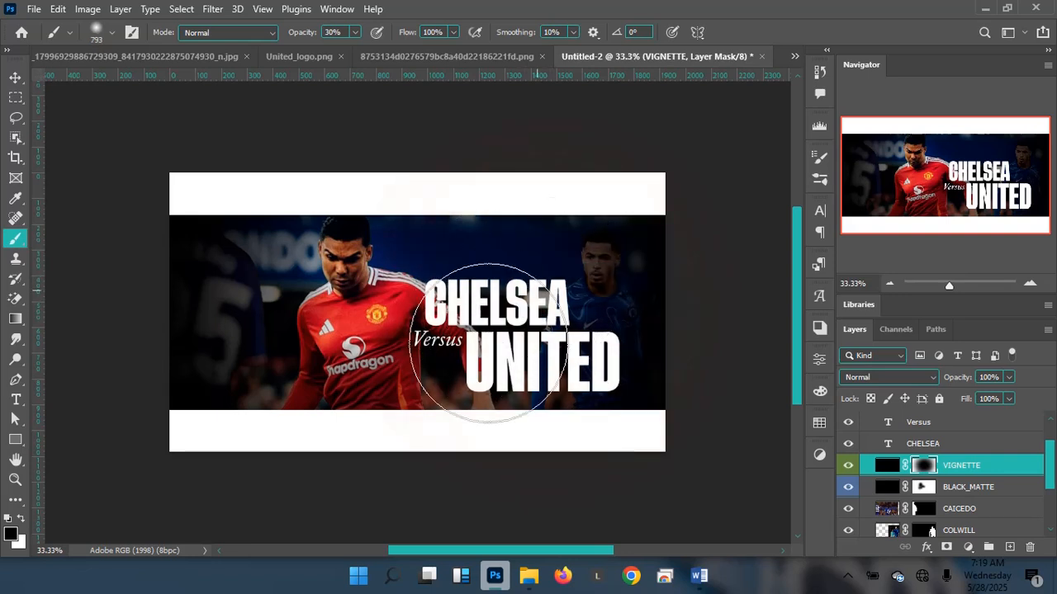
click(563, 277)
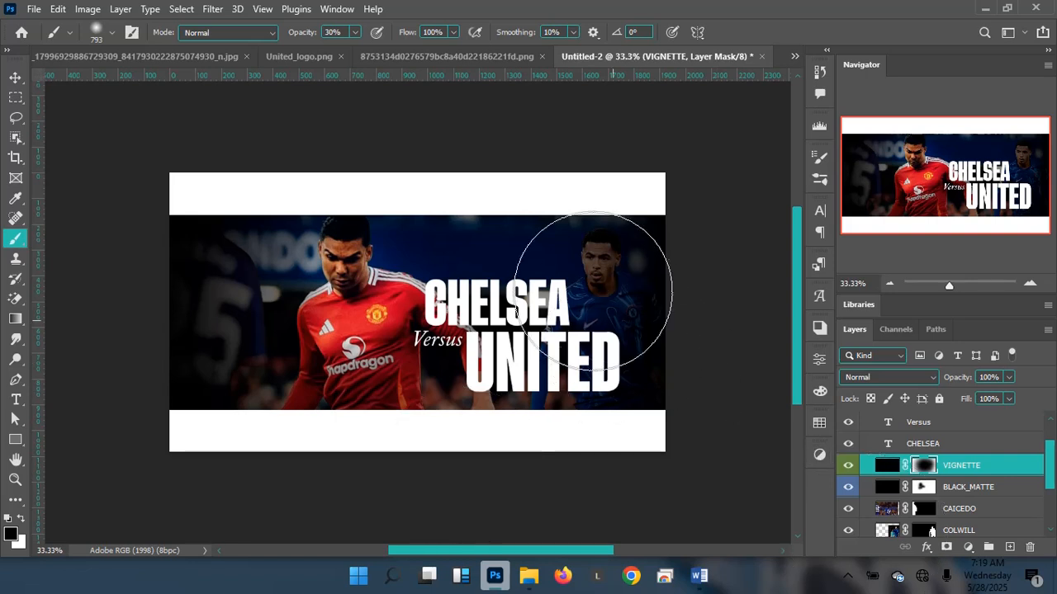
Lighten the COLWILL player by painting black on the BLACK_MATTE mask with a 559 px brush at 30% opacity
click(924, 487)
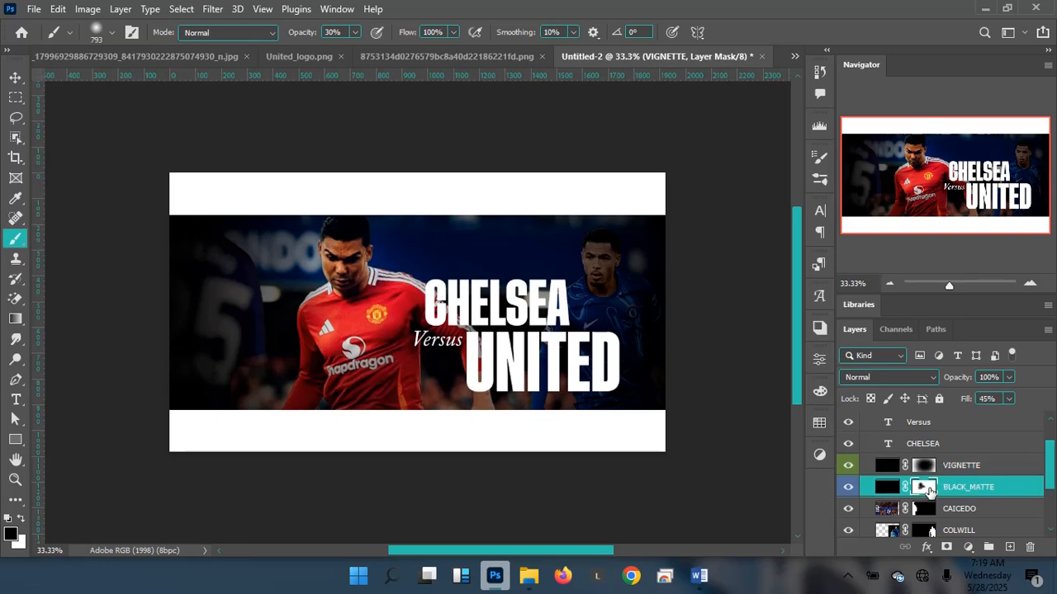
alt+right_click(605, 297)
drag(595, 297, 571, 298)
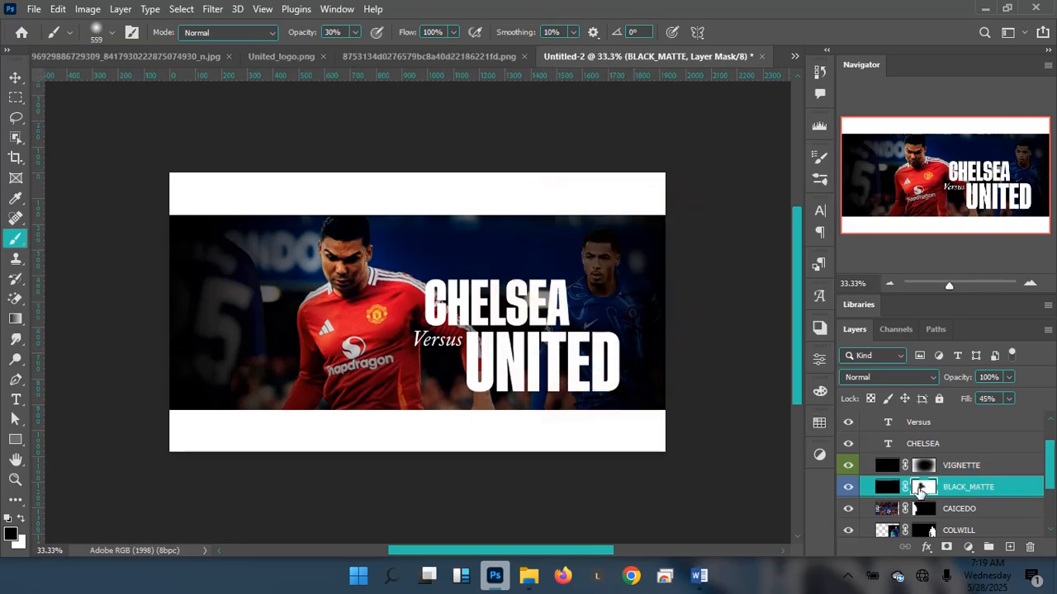
click(575, 263)
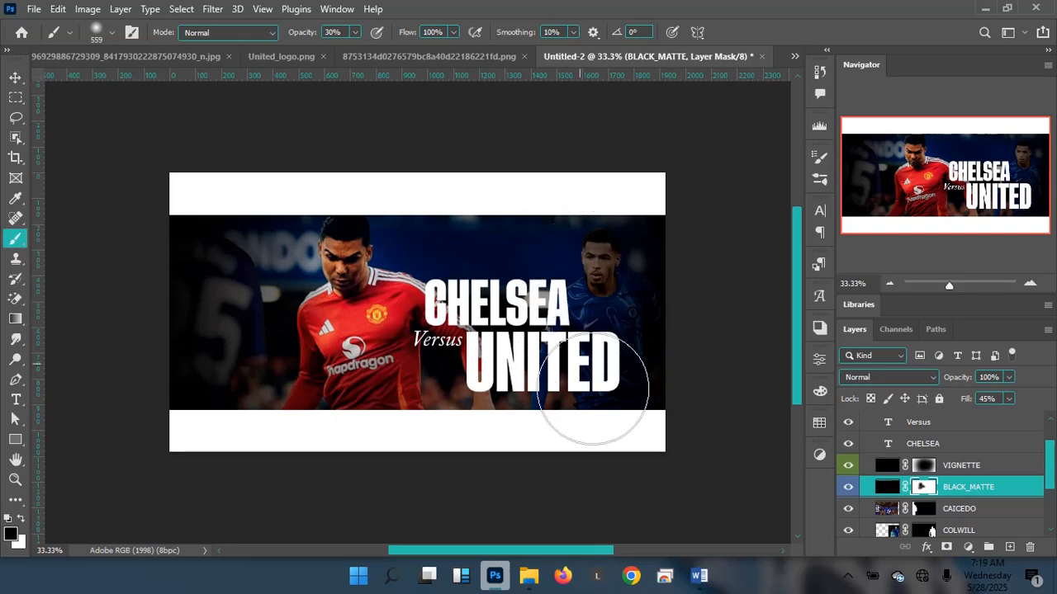
click(596, 258)
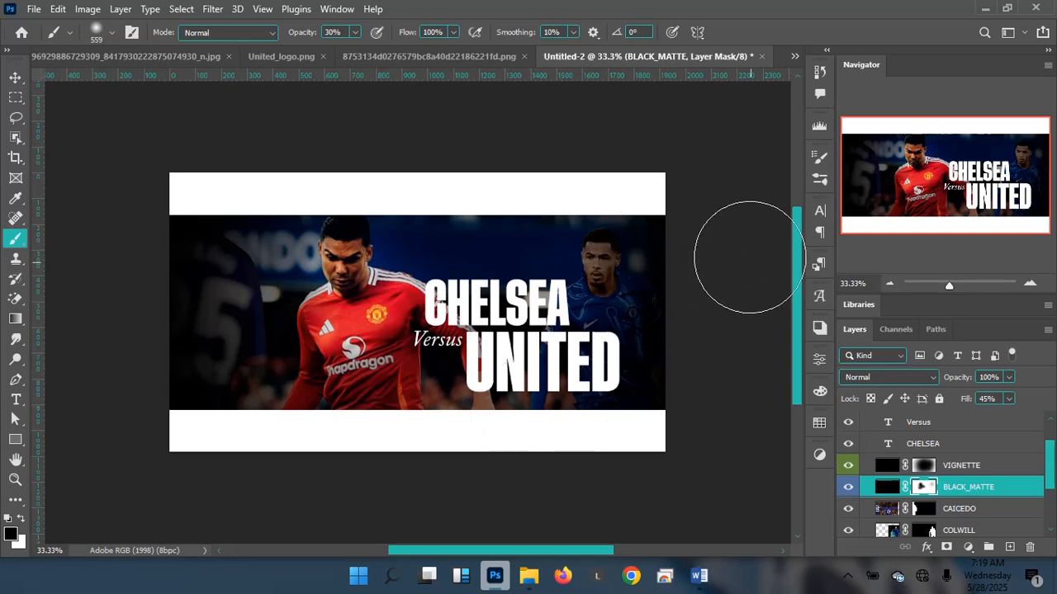
key(ctrl+minus)
key(ctrl+minus)
key(ctrl+equal)
key(ctrl+equal)
key(ctrl+equal)
key(ctrl+minus)
Nudge the CHELSEA, Versus and UNITED text layers together to fine-tune the title's vertical position, and leave only UNITED selected
key(v)
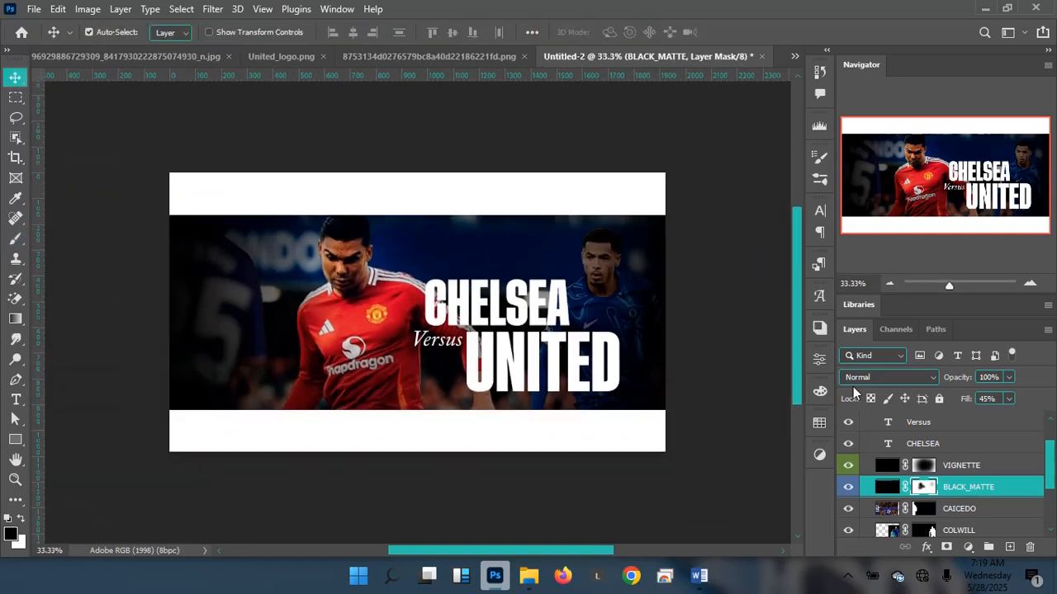
click(420, 347)
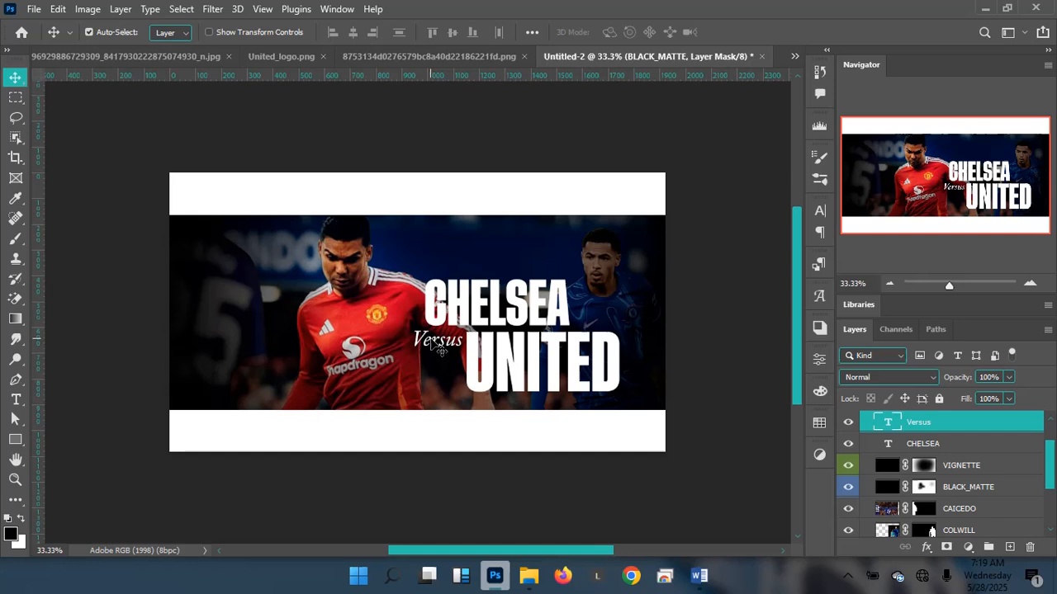
shift+click(508, 359)
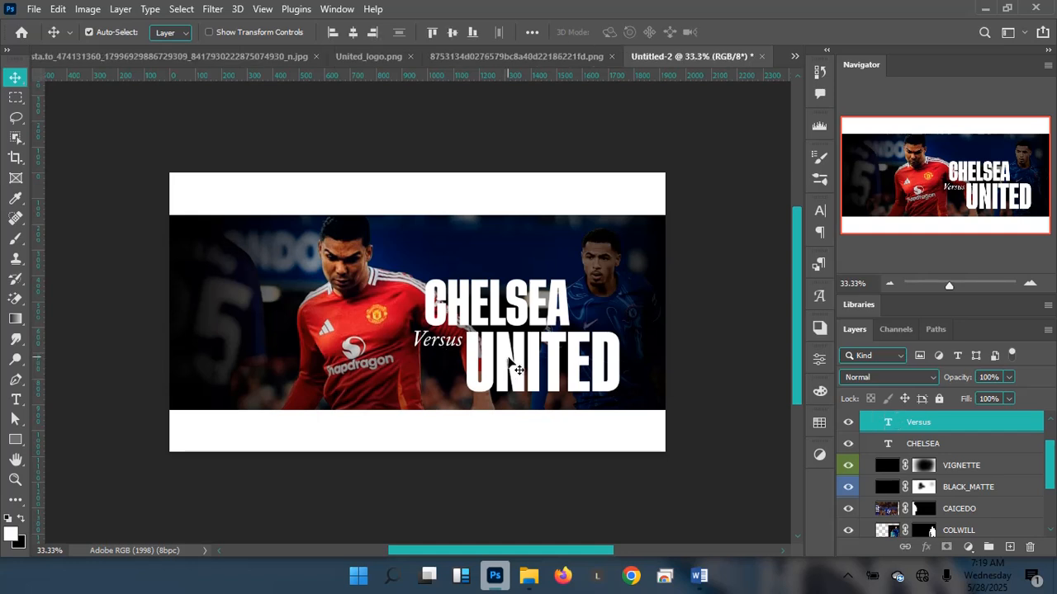
key(ctrl+g)
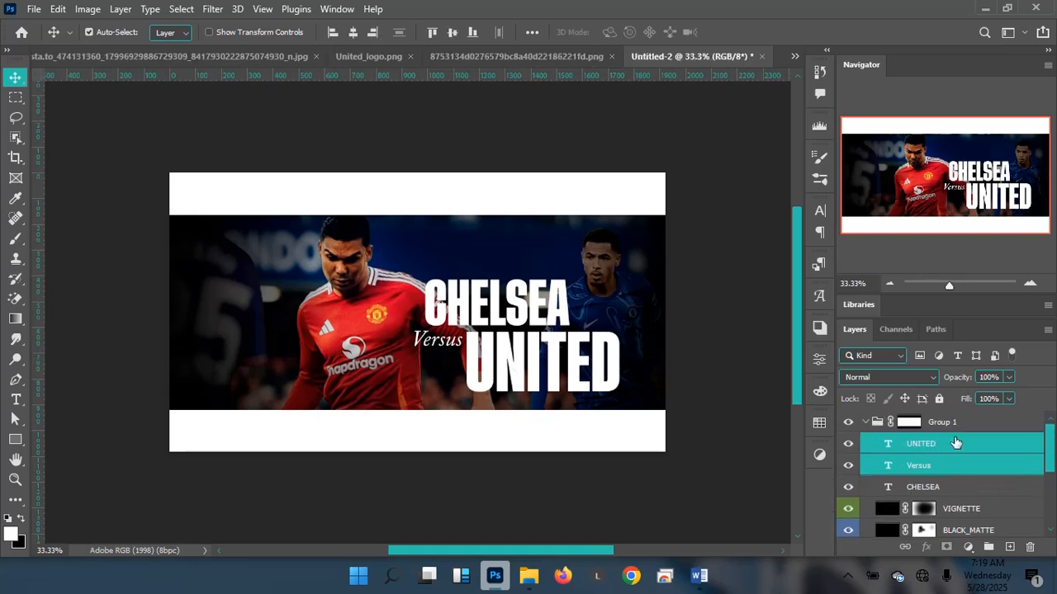
click(958, 466)
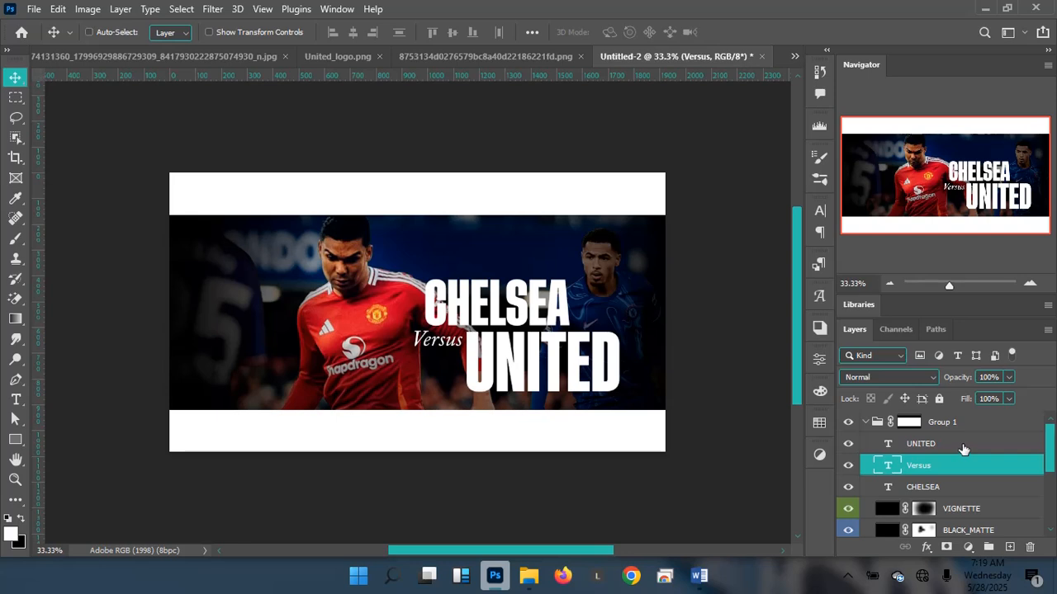
ctrl+click(962, 445)
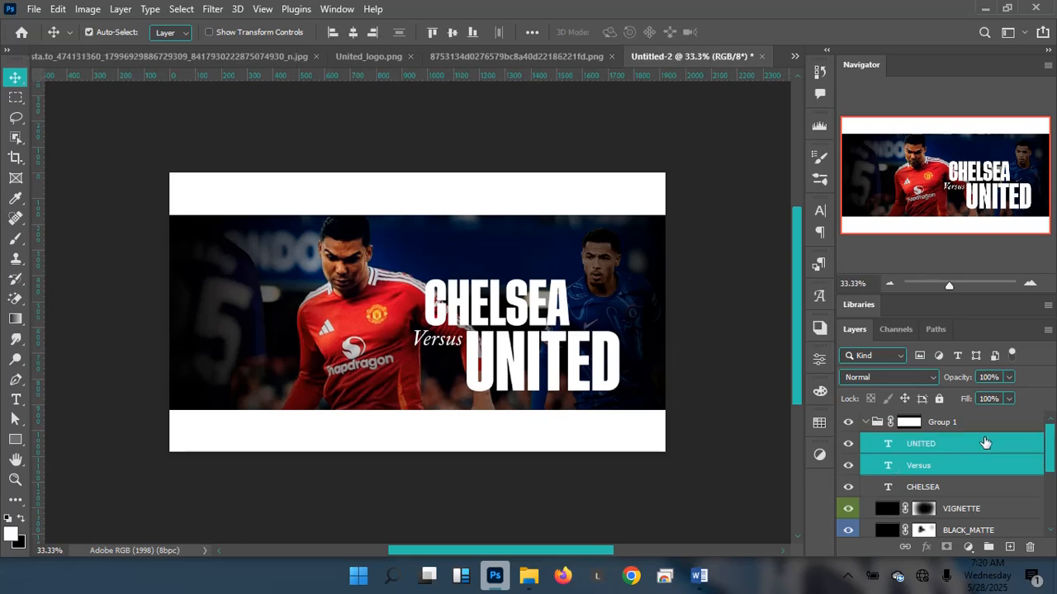
ctrl+click(969, 493)
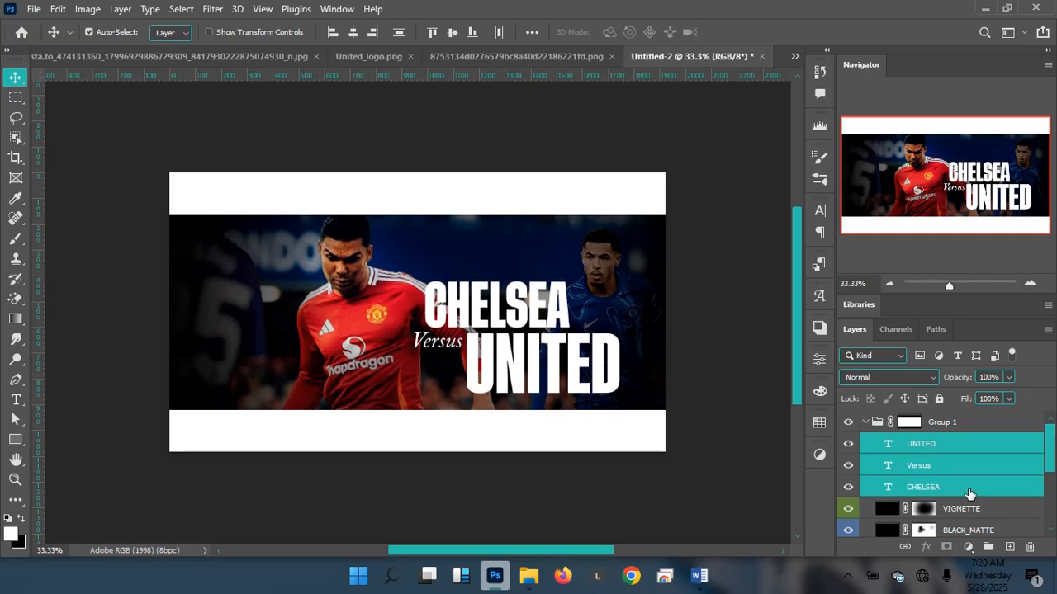
key(Up)
key(Up)
key(Up)
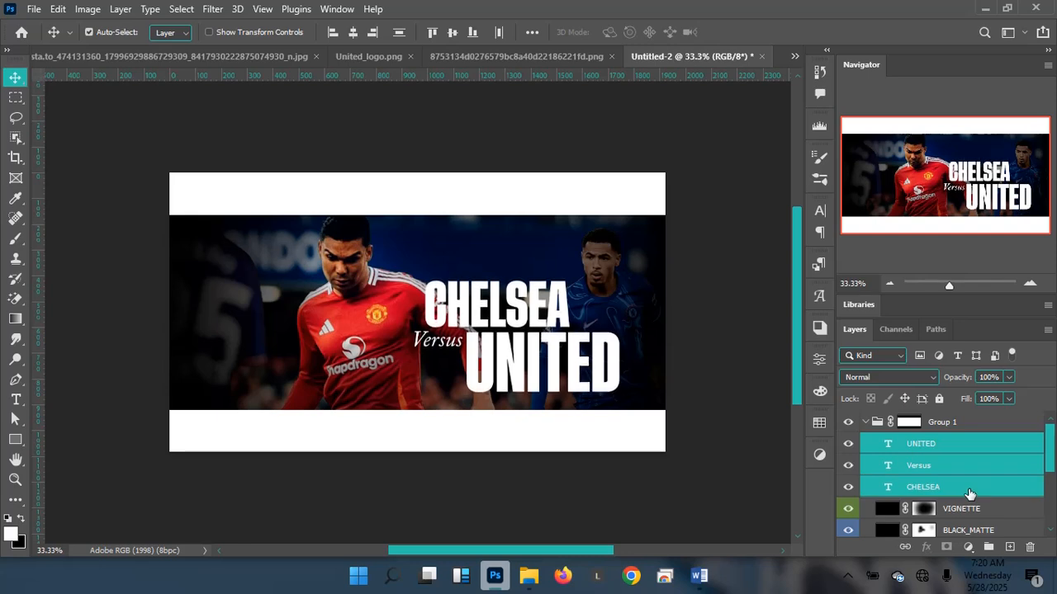
click(1000, 448)
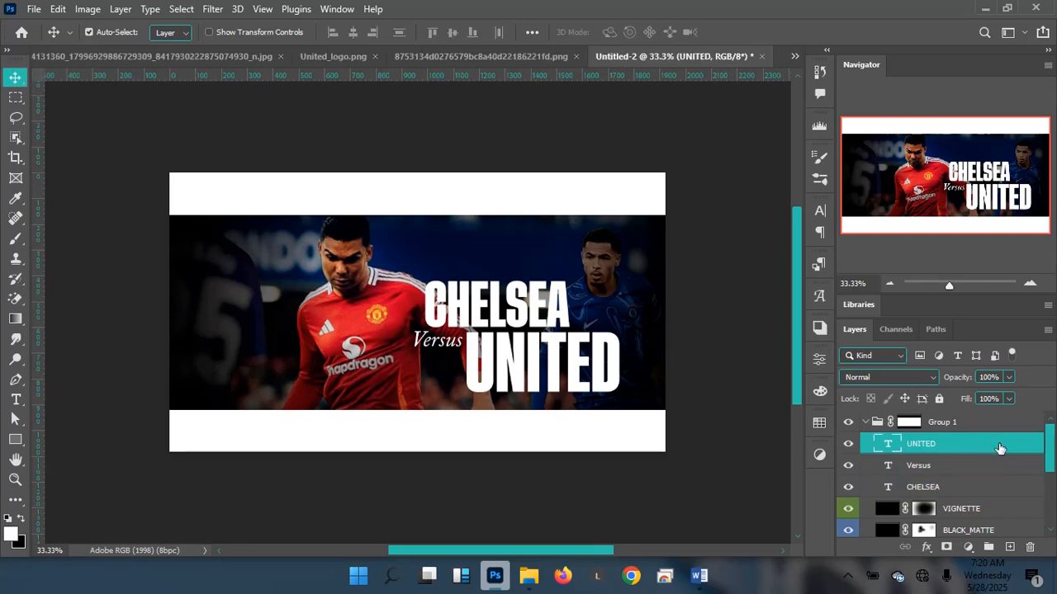
In United_logo.png, put a white-filled layer behind the crest and merge the two layers into one
key(ctrl+minus)
key(ctrl+plus)
click(793, 58)
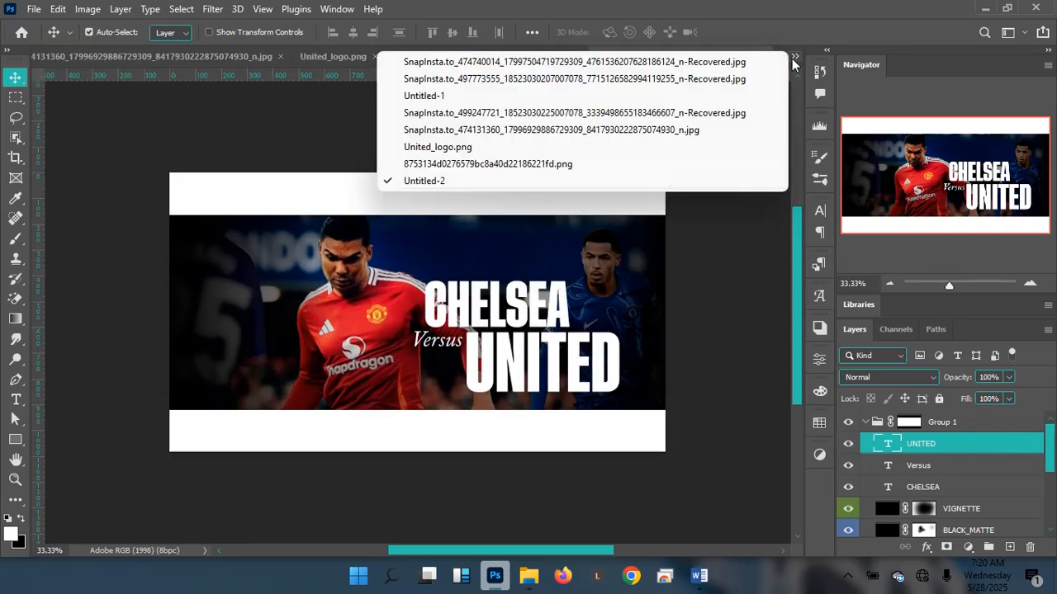
click(451, 149)
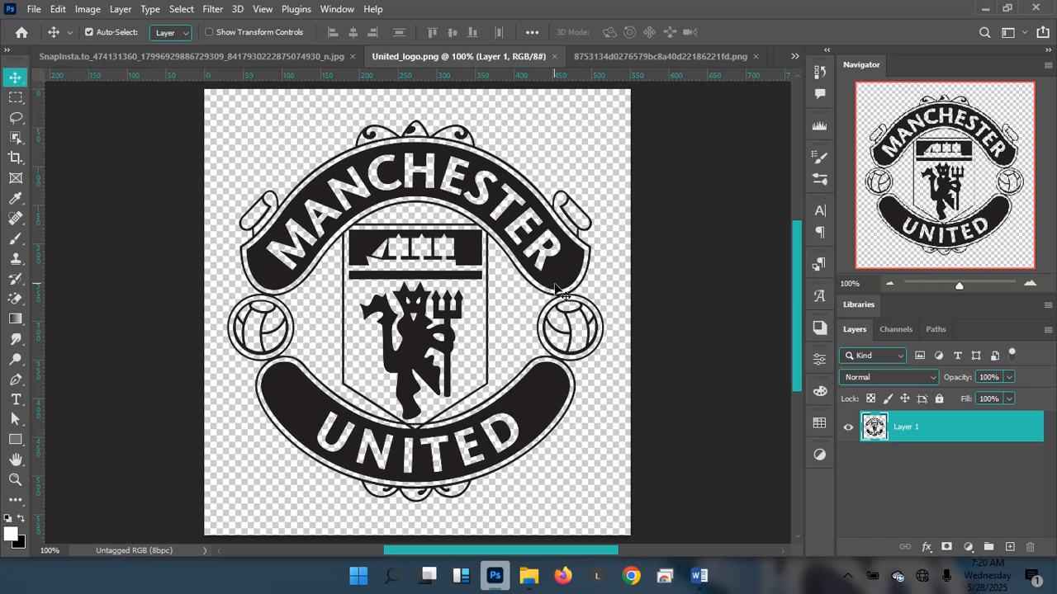
key(ctrl+shift+n)
key(Return)
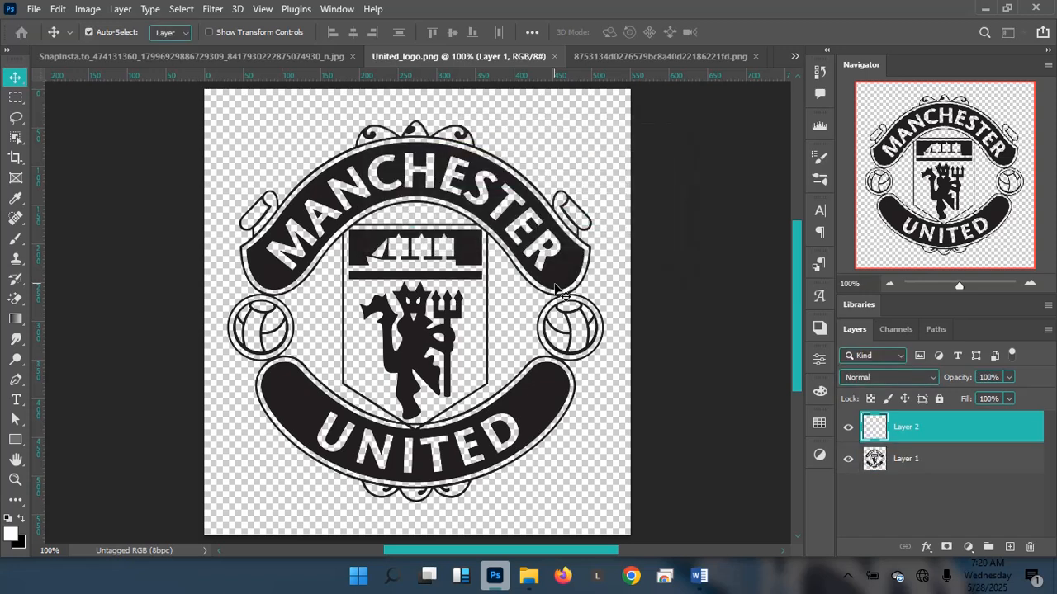
key(alt+BackSpace)
key(ctrl+bracketleft)
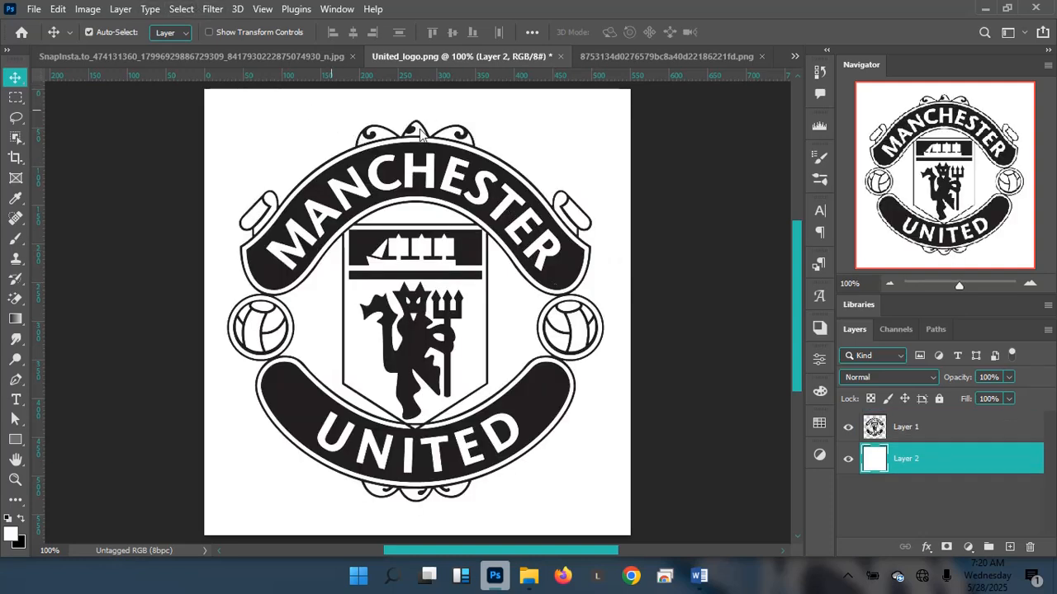
click(955, 438)
key(Delete)
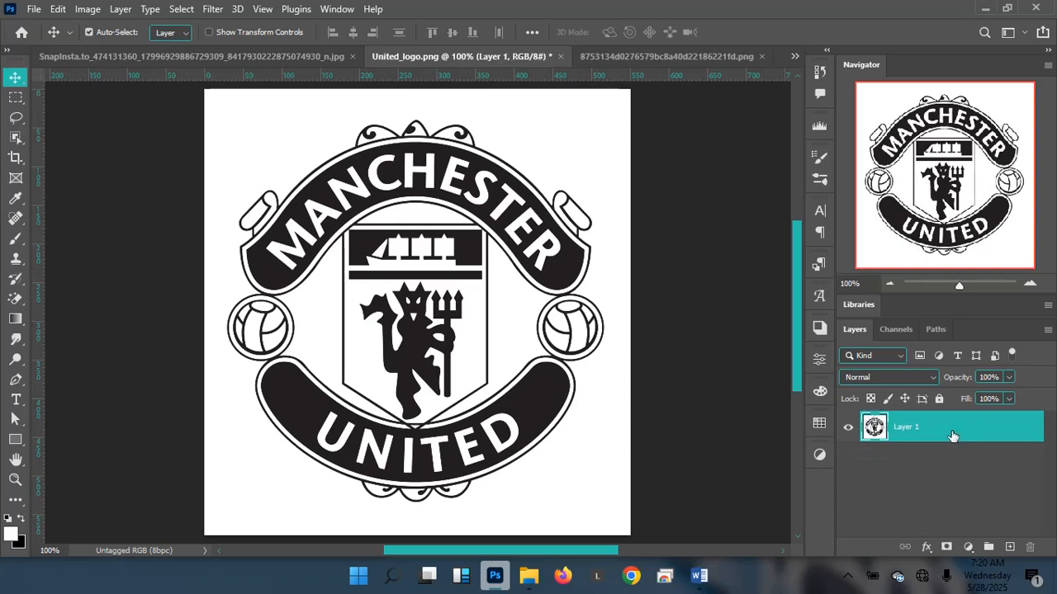
Select the white areas of the merged crest with Color Range at fuzziness 200 and make a layer mask from the selection
click(179, 8)
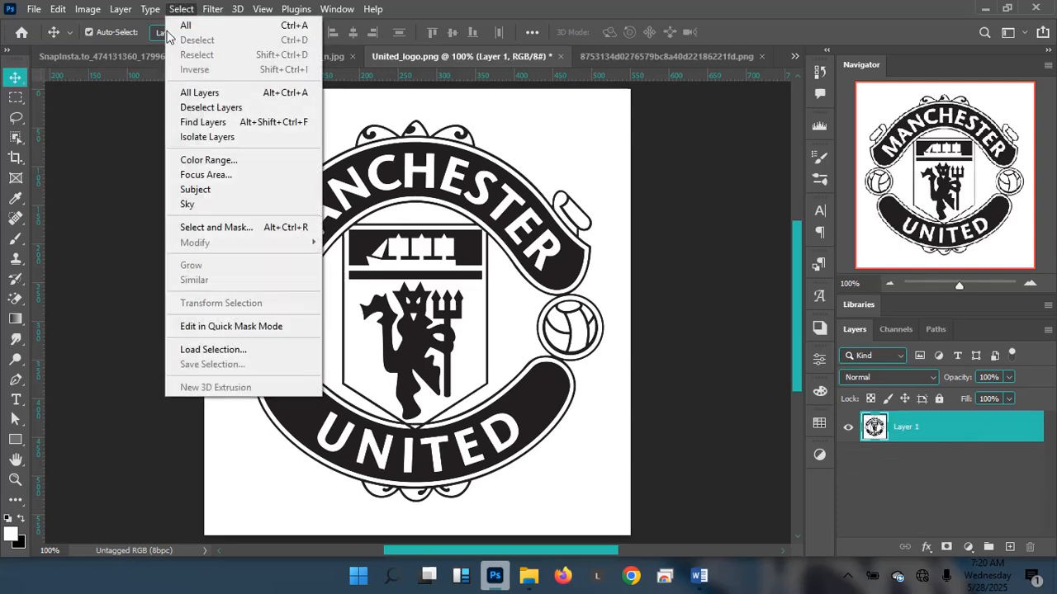
click(240, 163)
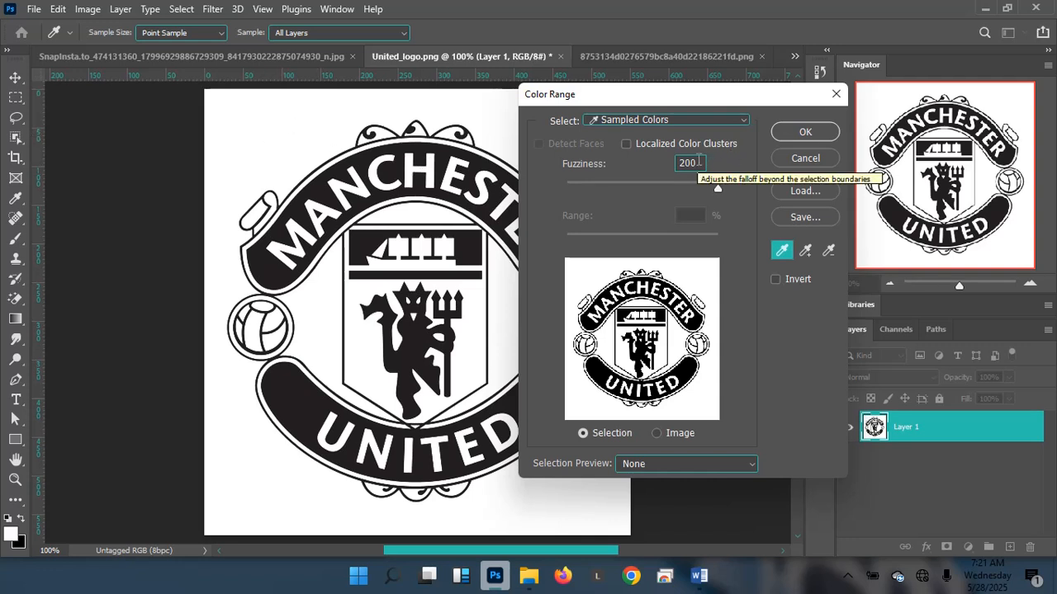
click(785, 134)
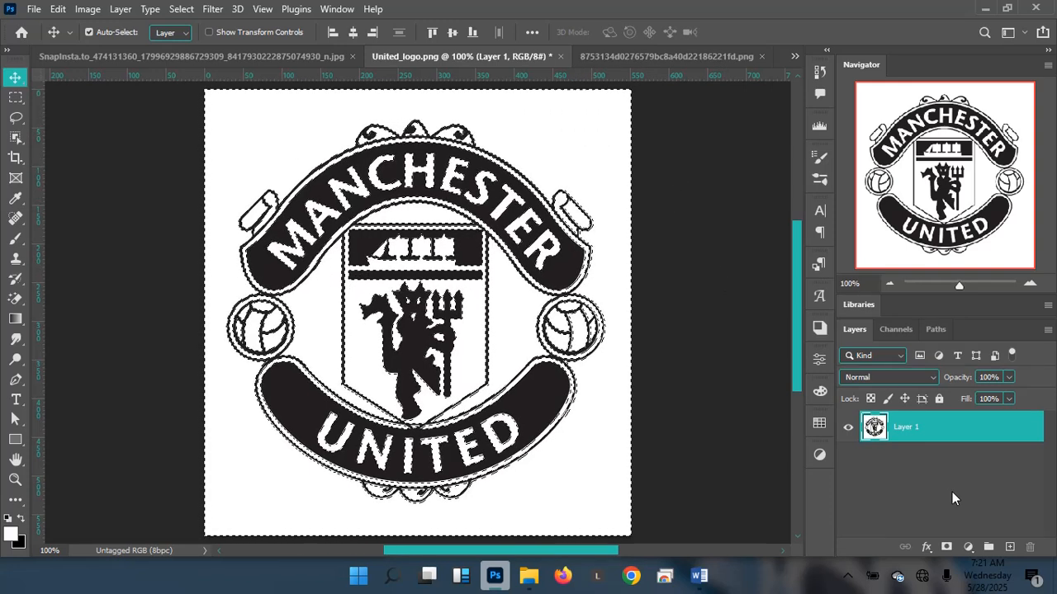
click(946, 548)
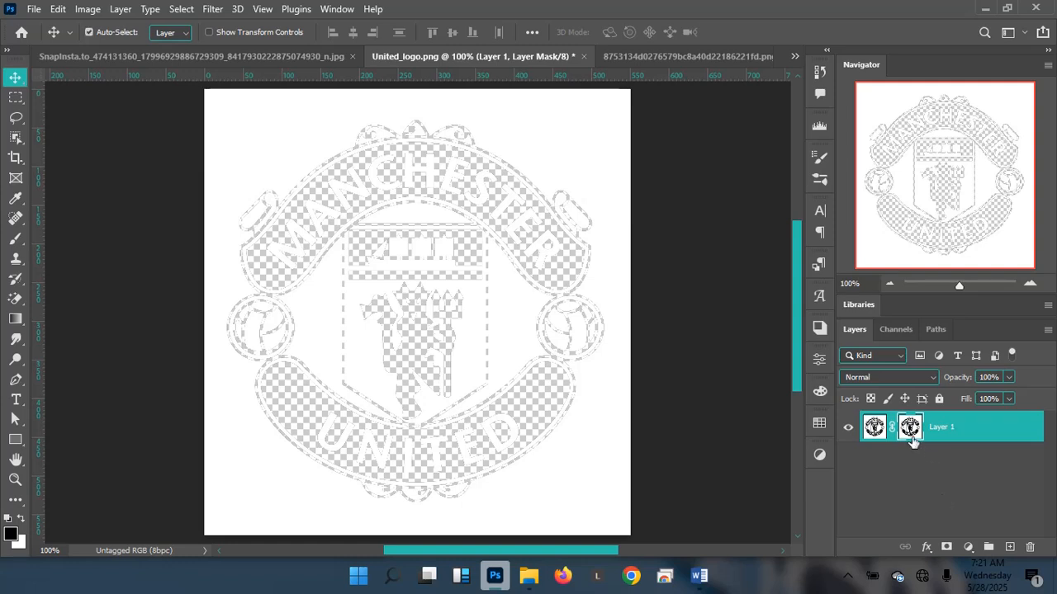
Invert and apply the crest's layer mask, and shift the cut-out crest slightly on its canvas
key(ctrl+i)
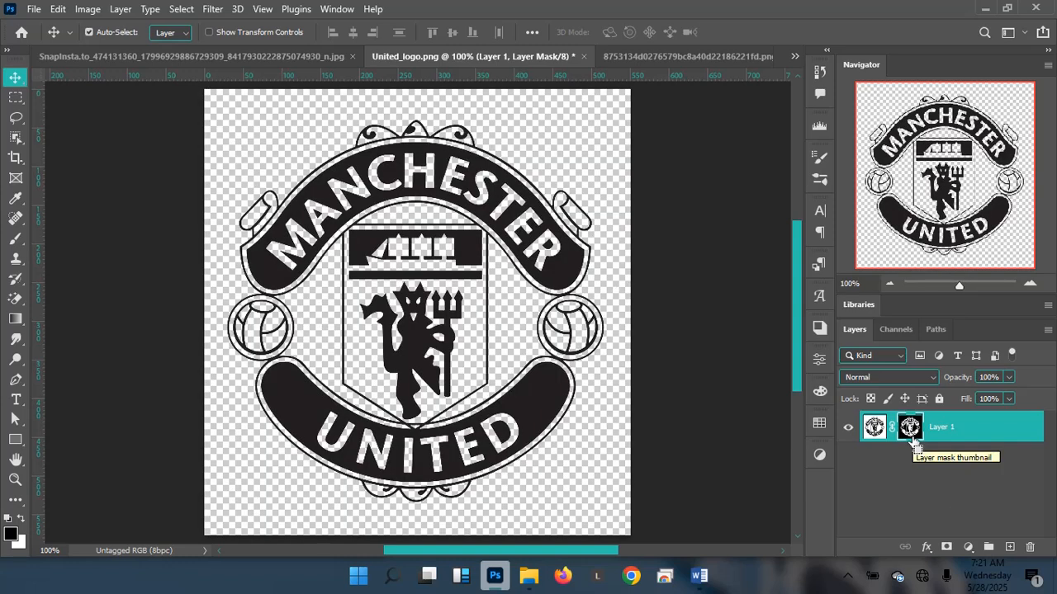
right_click(909, 428)
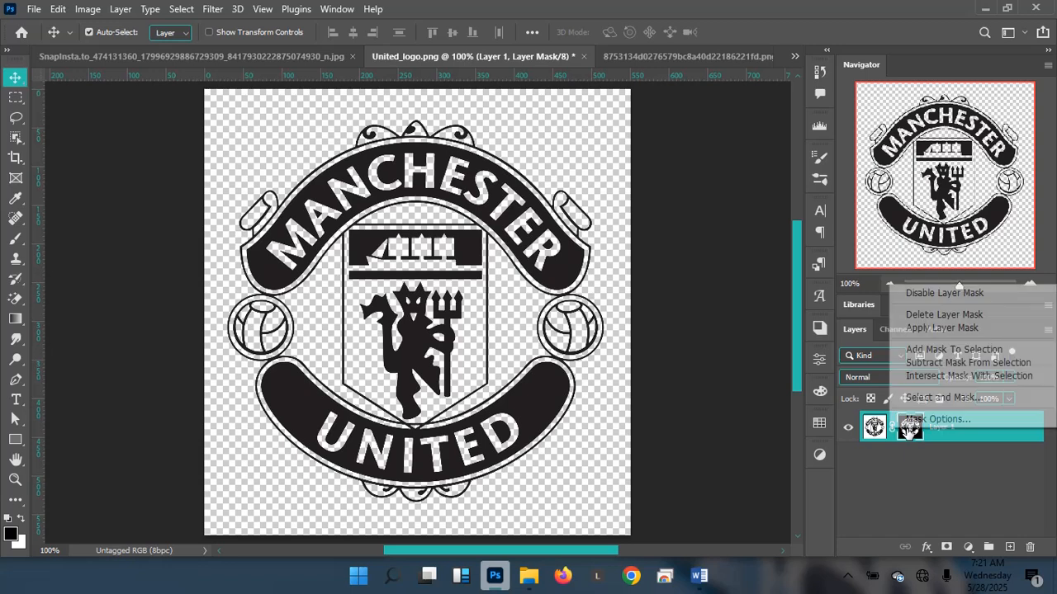
click(942, 328)
mouse_move(549, 248)
mouse_down()
mouse_move(551, 285)
mouse_move(578, 236)
mouse_move(540, 250)
mouse_move(549, 260)
mouse_up()
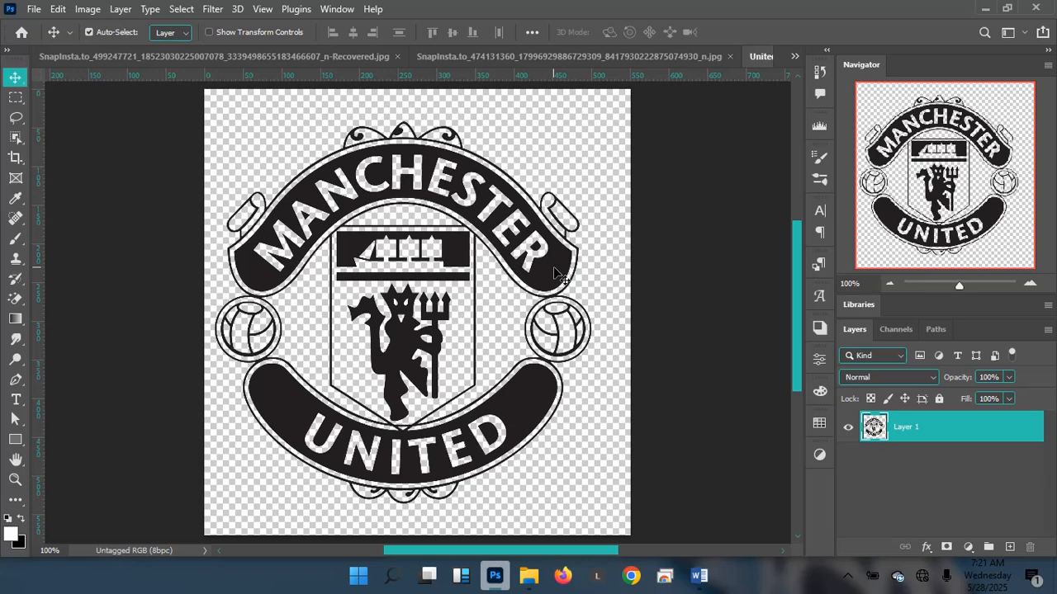
drag(559, 284, 566, 284)
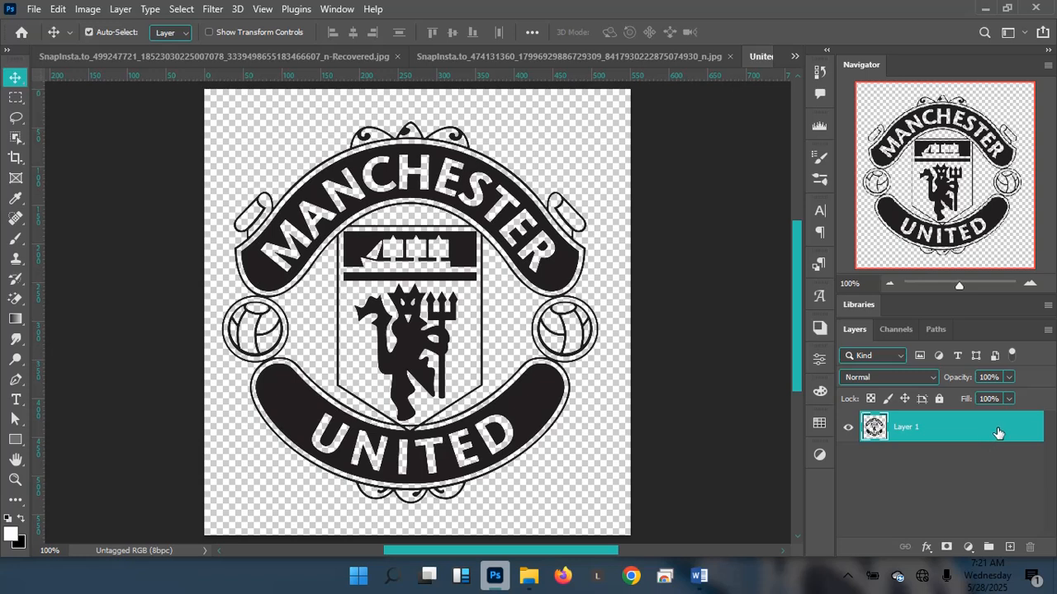
Copy the United crest into Untitled-2 above the UNITED text layer and convert it to a smart object
click(794, 57)
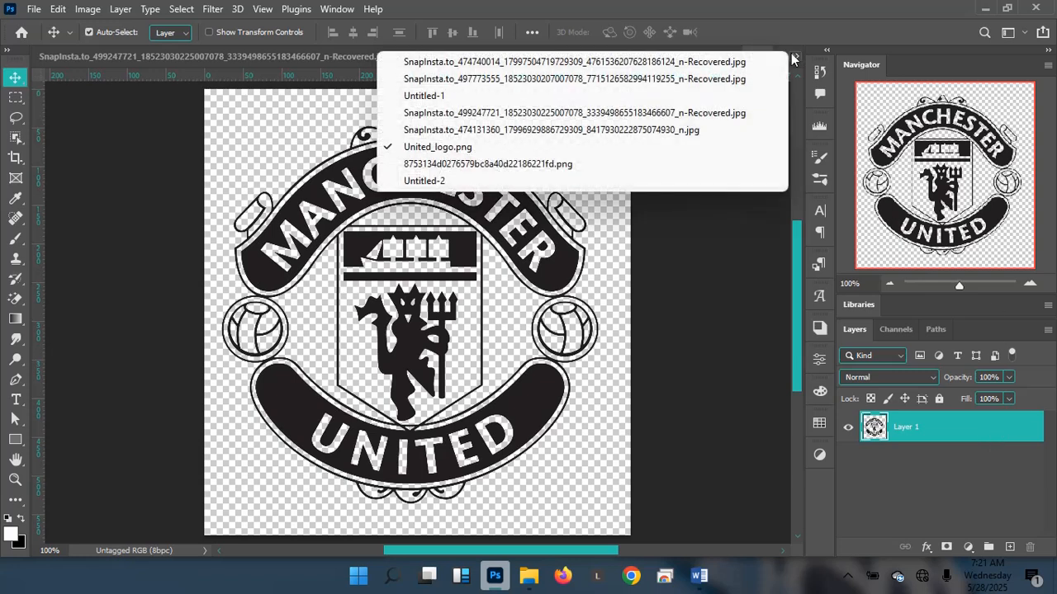
click(422, 181)
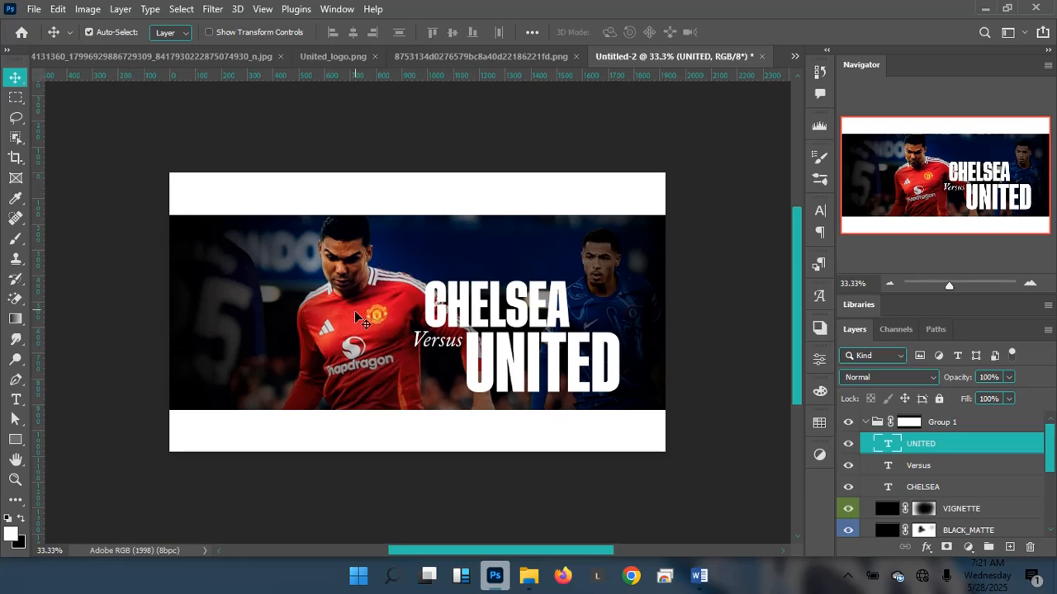
key(ctrl)
key(ctrl+v)
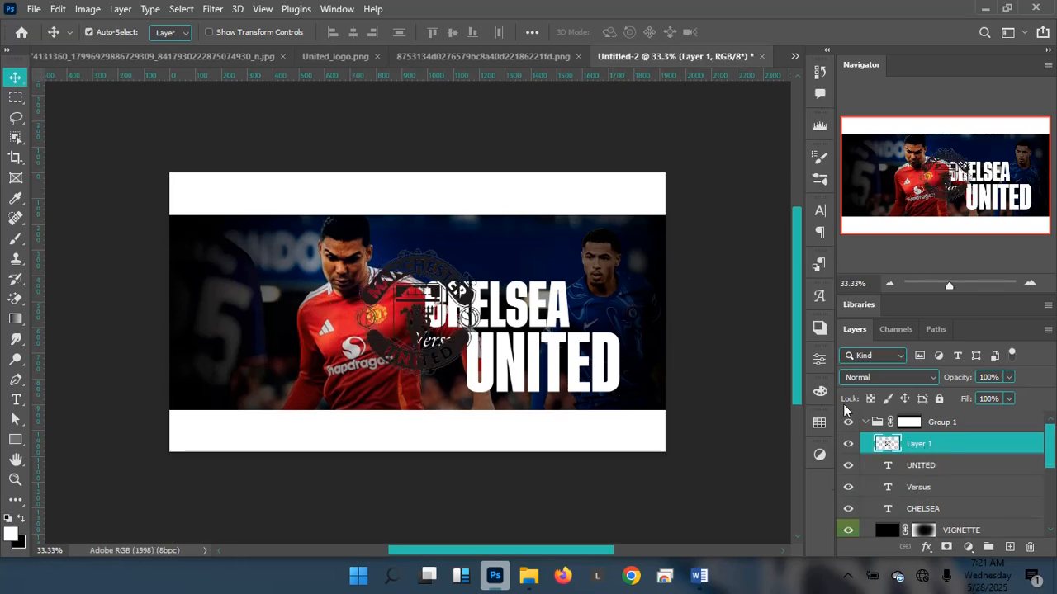
right_click(972, 446)
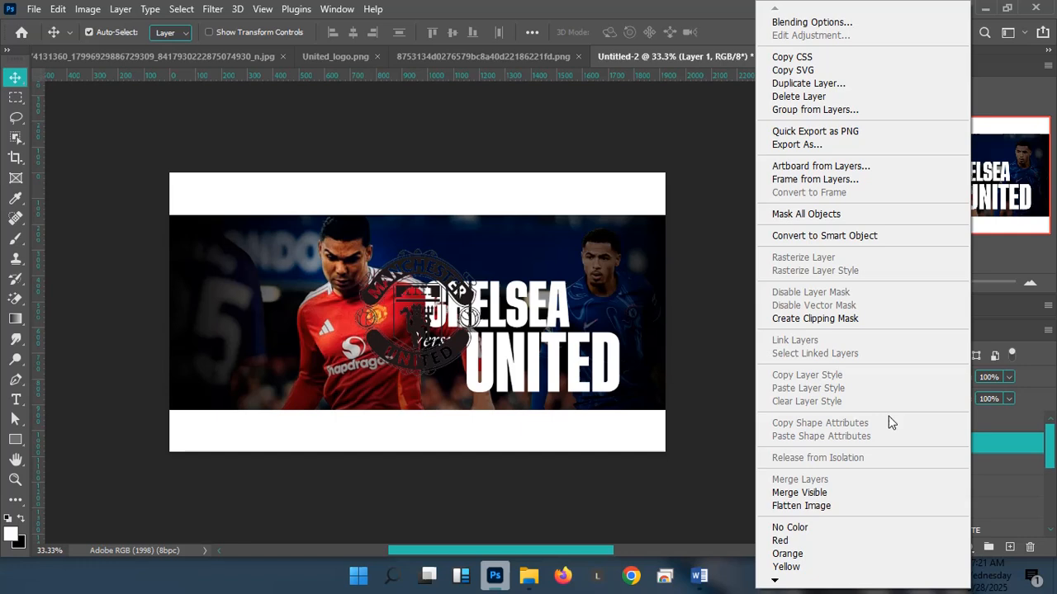
click(805, 236)
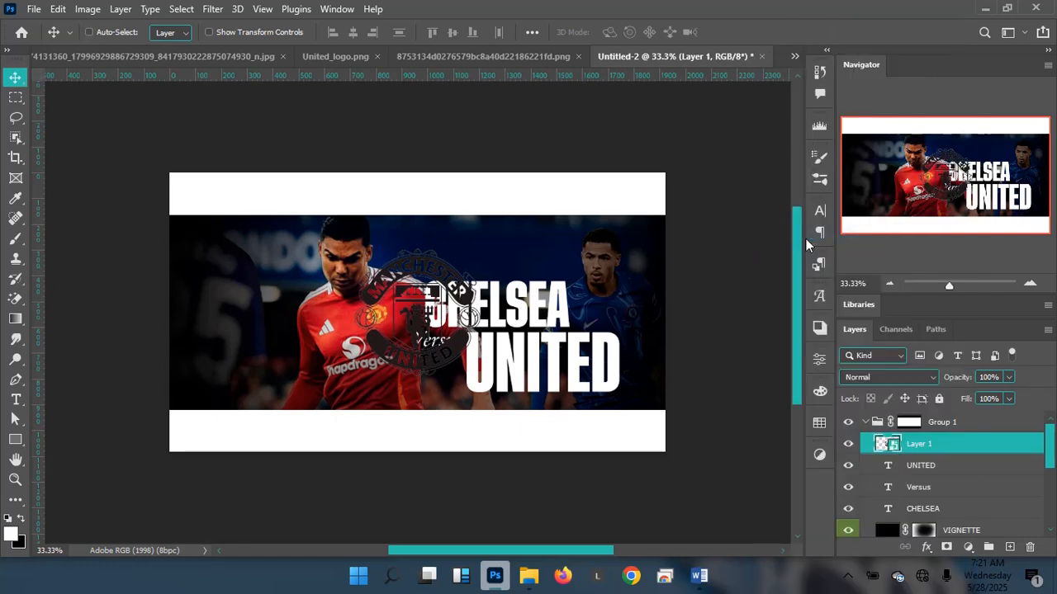
Scale the United crest to about 20% and place it over the dark backdrop beside the red-shirted player's head
key(ctrl+t)
drag(476, 377, 291, 266)
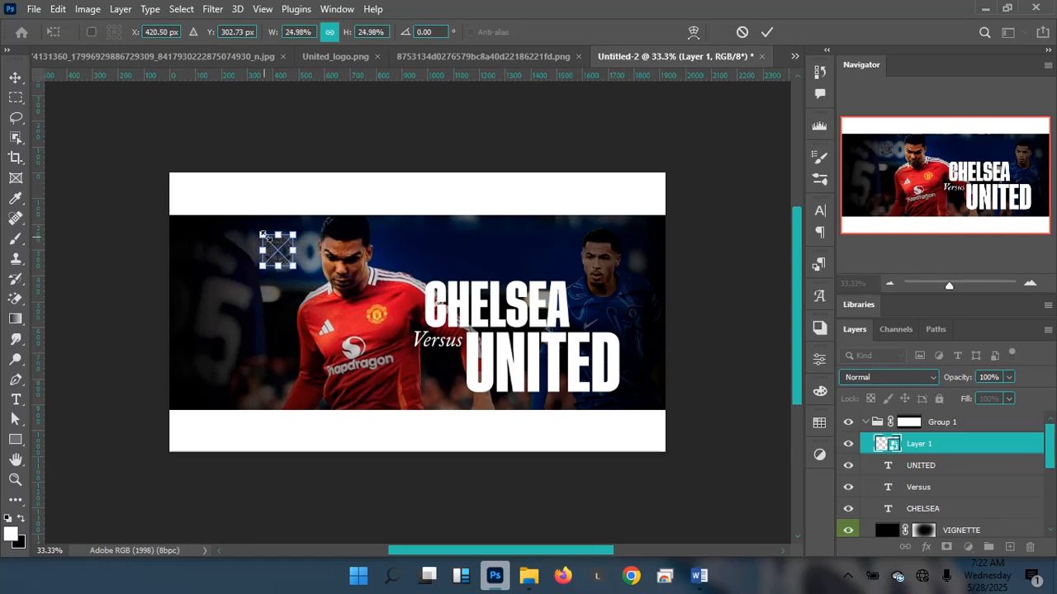
drag(261, 234, 269, 237)
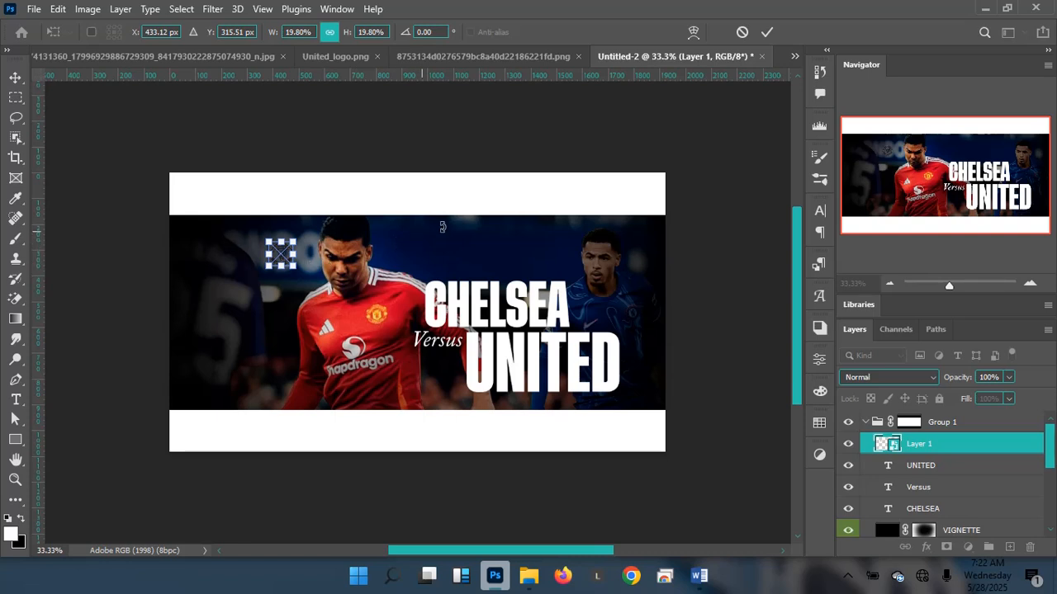
click(767, 33)
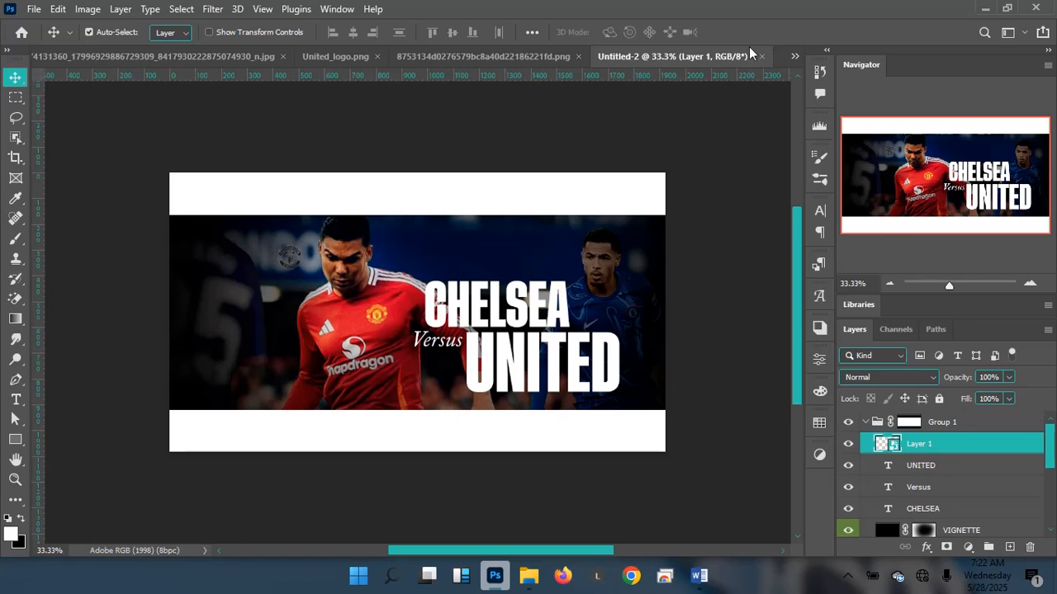
Copy the Chelsea crest from 8753134d0276579bc8a40d22186221fd.png into Untitled-2 above the United crest layer and convert it to a smart object
click(793, 57)
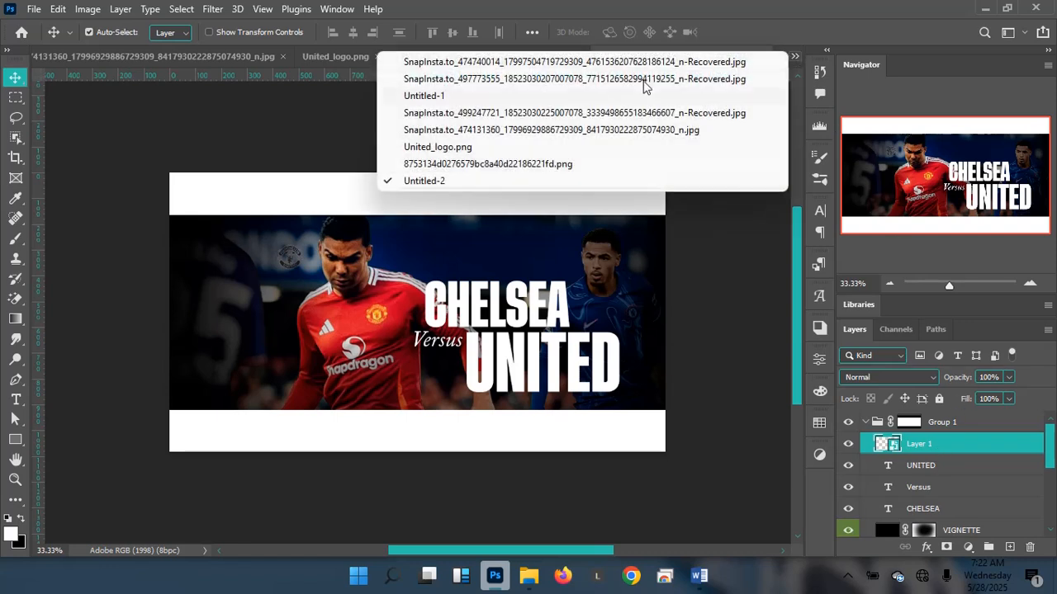
click(469, 165)
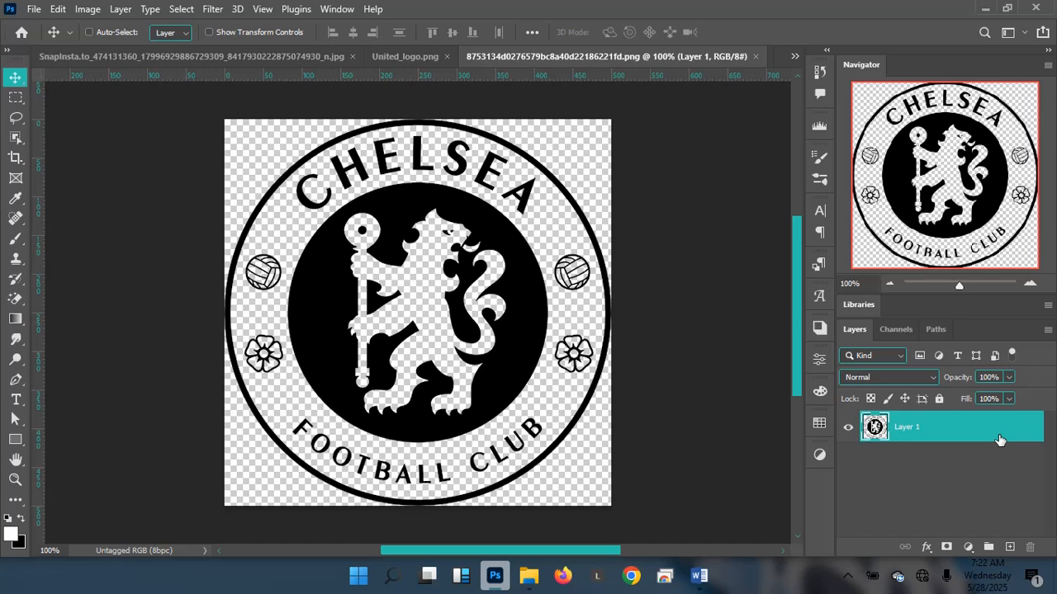
click(795, 56)
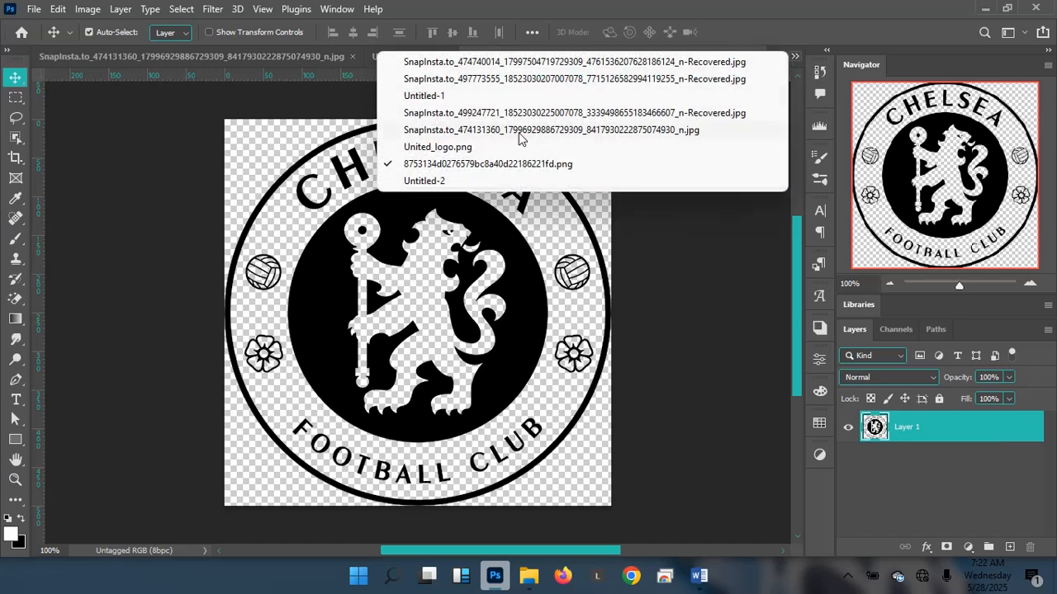
click(450, 181)
key(ctrl+v)
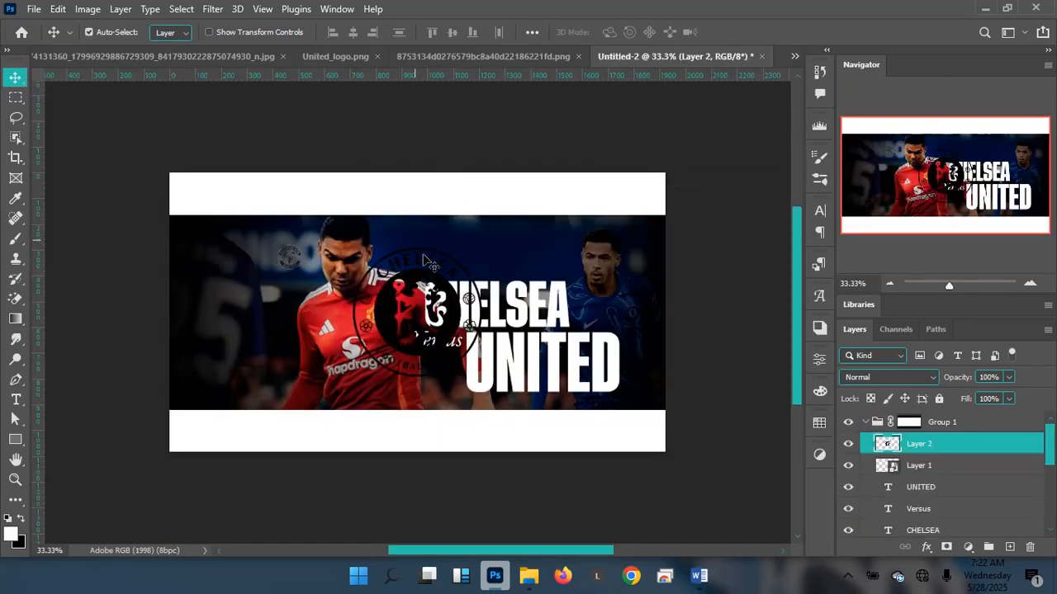
right_click(951, 450)
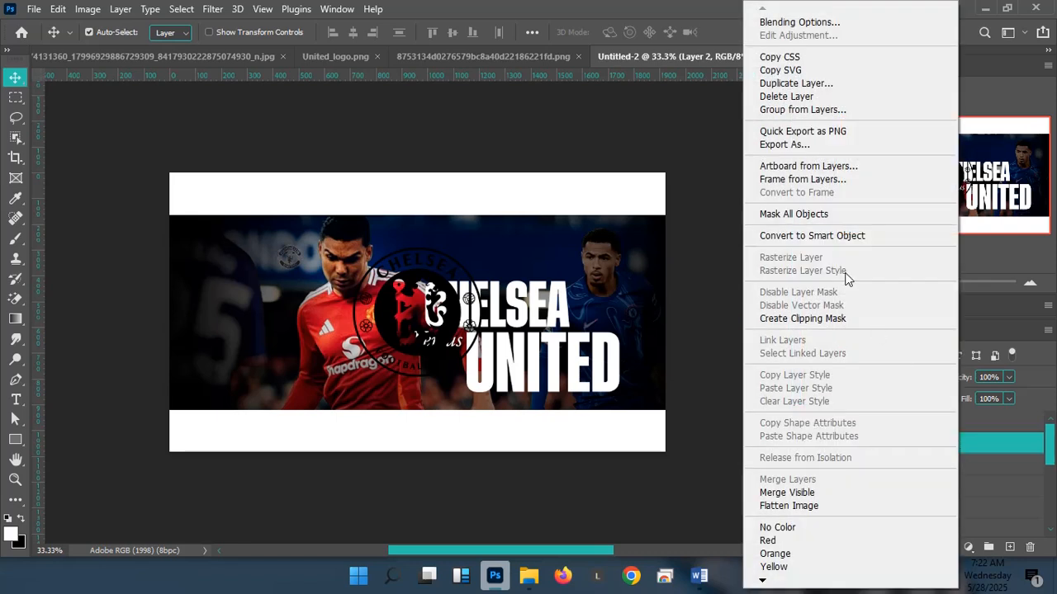
click(838, 236)
right_click(992, 443)
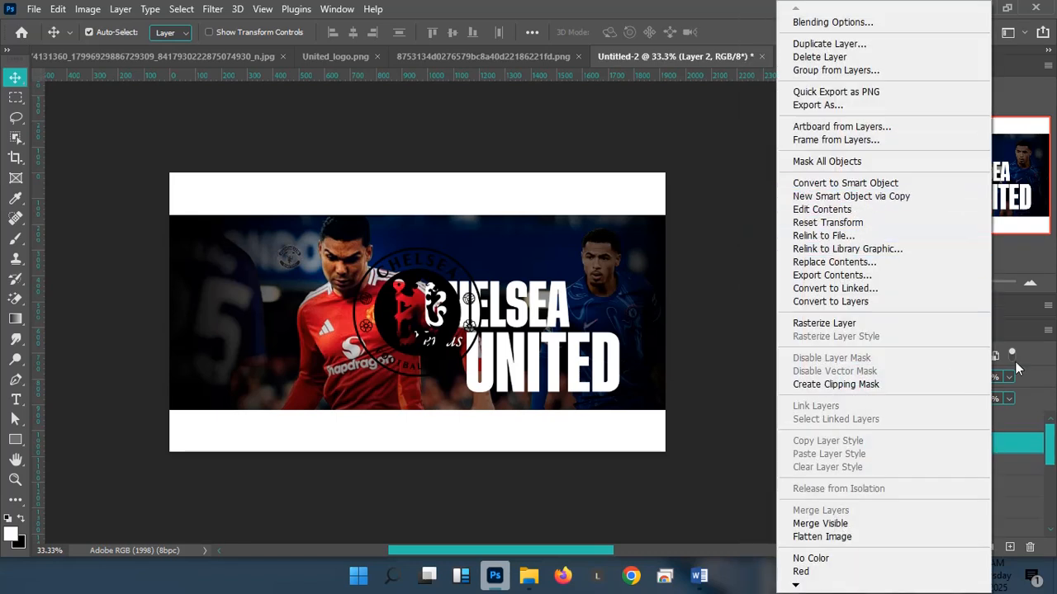
click(1013, 447)
Scale the Chelsea crest to about 21.6% and place it over the dark backdrop just left of the United crest
key(ctrl+t)
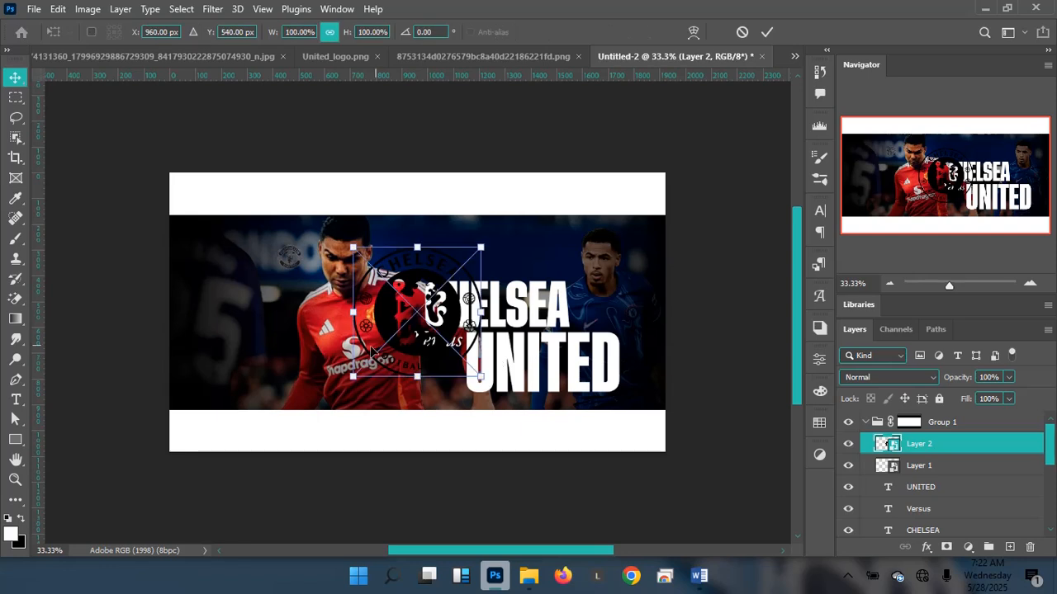
drag(512, 379, 258, 271)
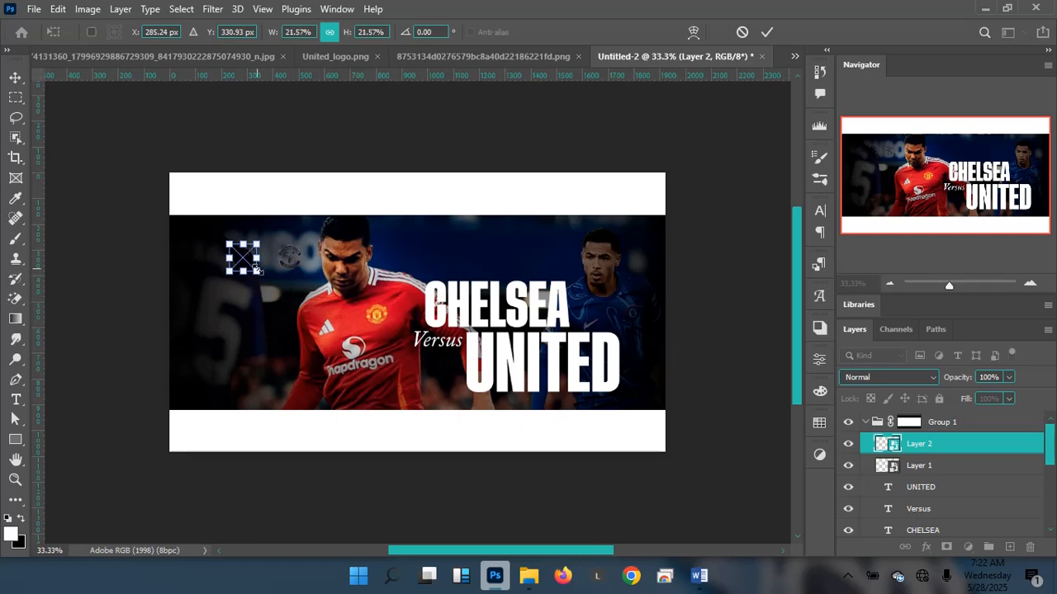
click(767, 32)
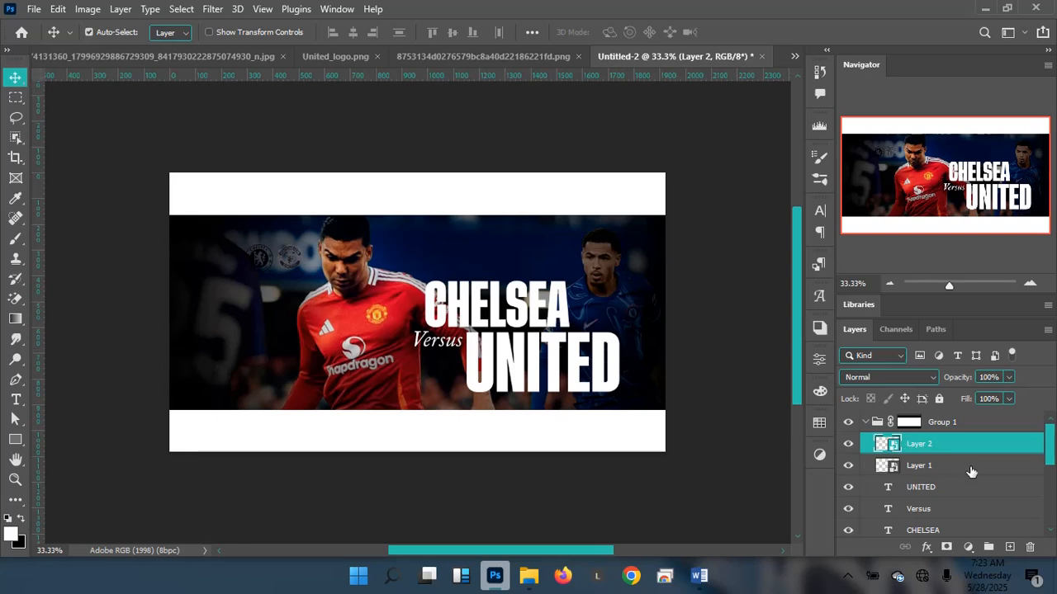
Rename the Chelsea crest layer to CHELSEA LOGO and the United crest layer to UNITED_LOGO
double_click(920, 444)
text(CHELSEA LOGO)
key(Return)
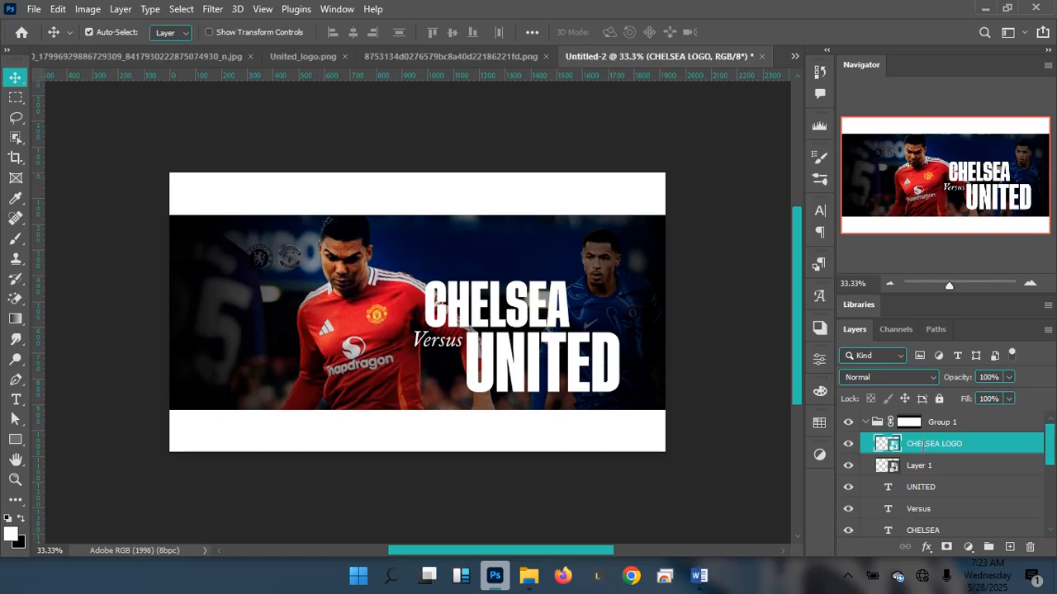
double_click(921, 465)
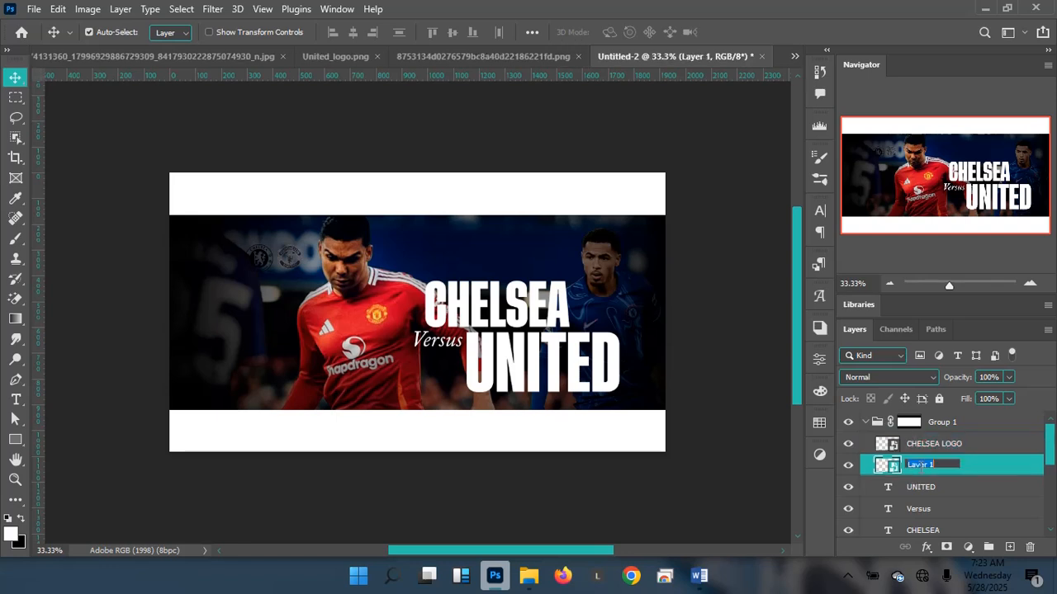
text(UNITED LOGO)
key(Return)
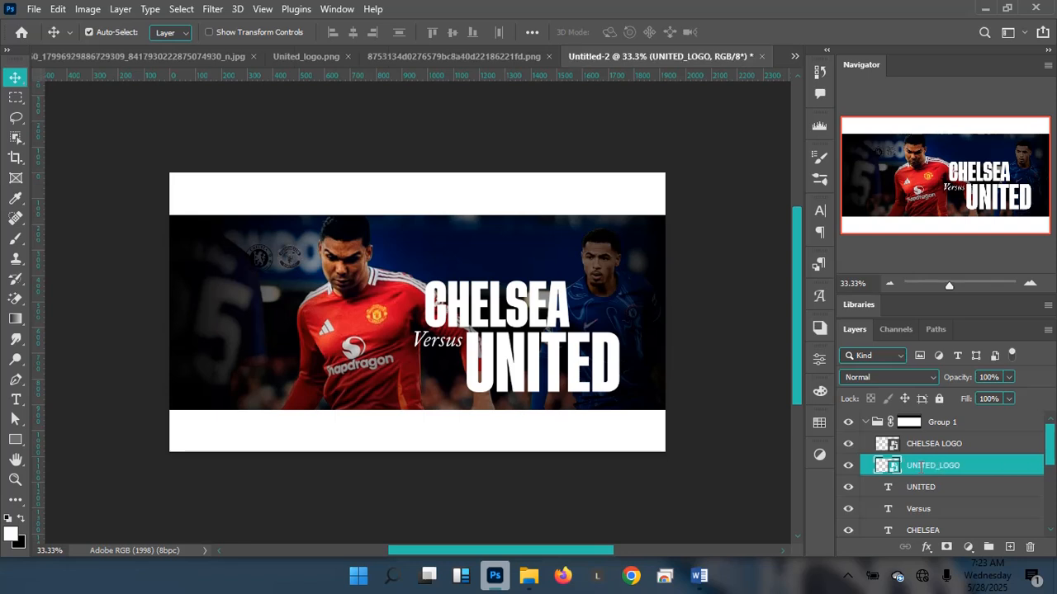
Group the CHELSEA LOGO and UNITED_LOGO layers and name the group LOGOS
shift+click(977, 449)
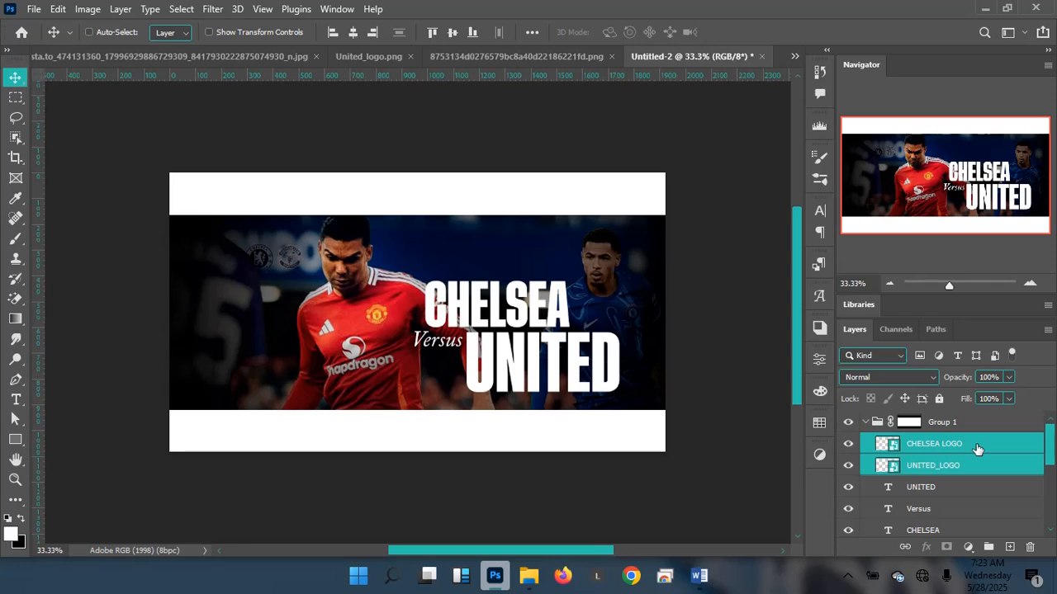
drag(979, 447, 989, 549)
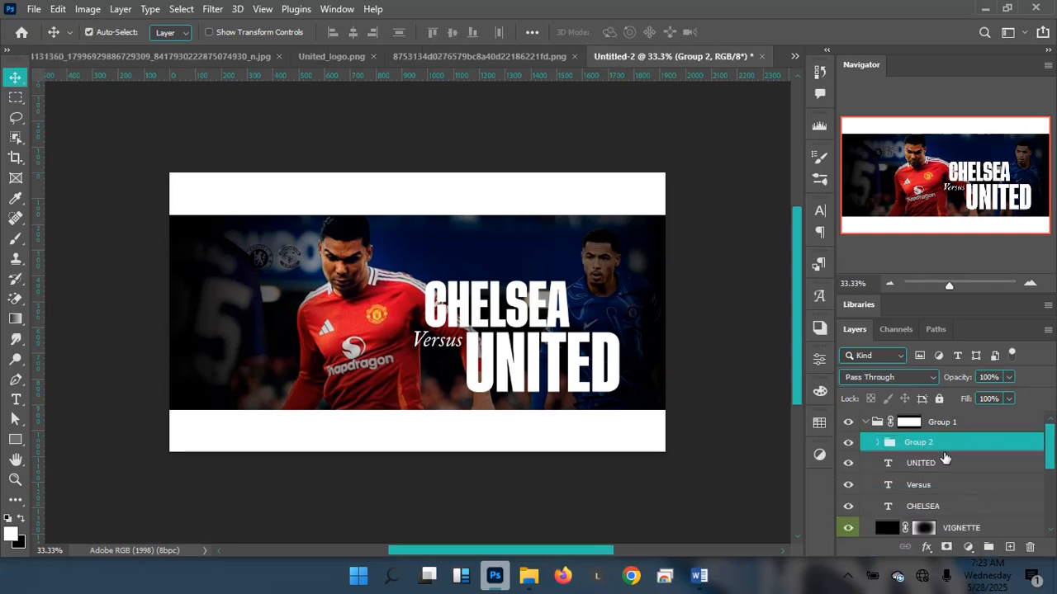
double_click(921, 444)
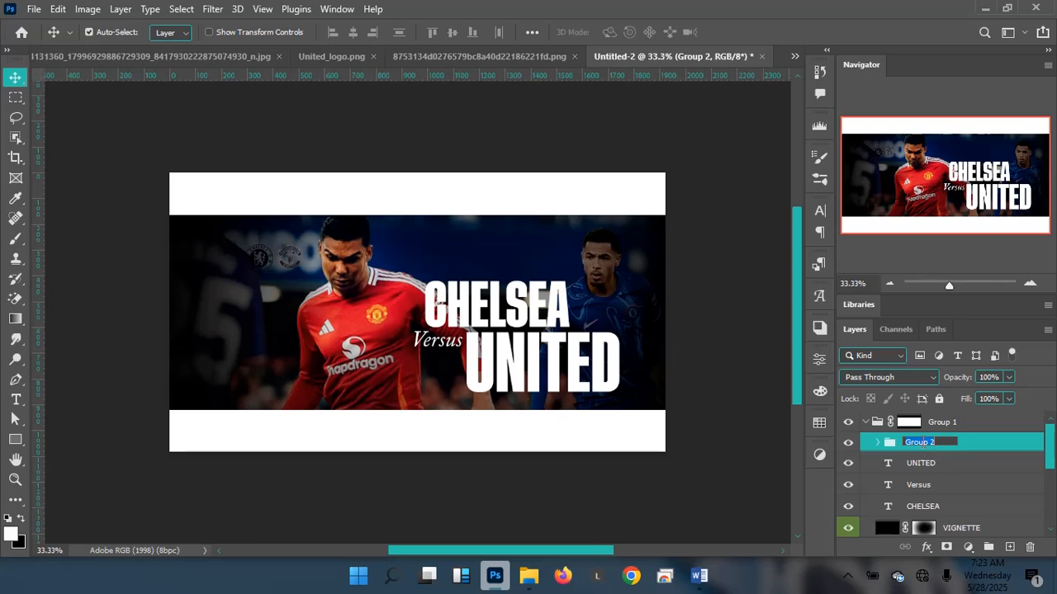
text(LOGOS)
key(Return)
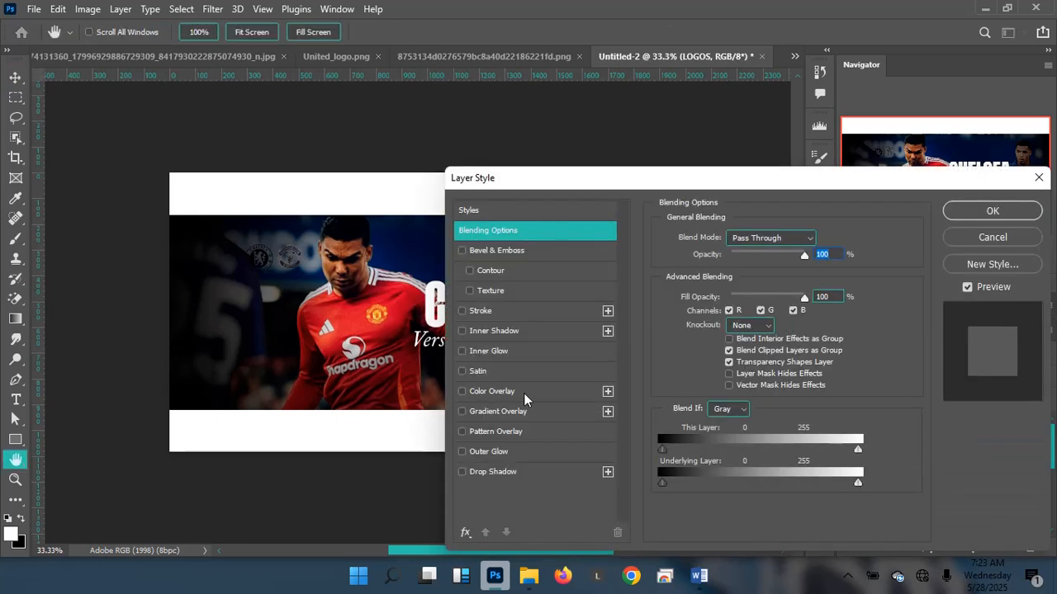
Apply a white (ffffff) Color Overlay in Normal mode at 100% opacity to the LOGOS group
click(523, 393)
click(826, 241)
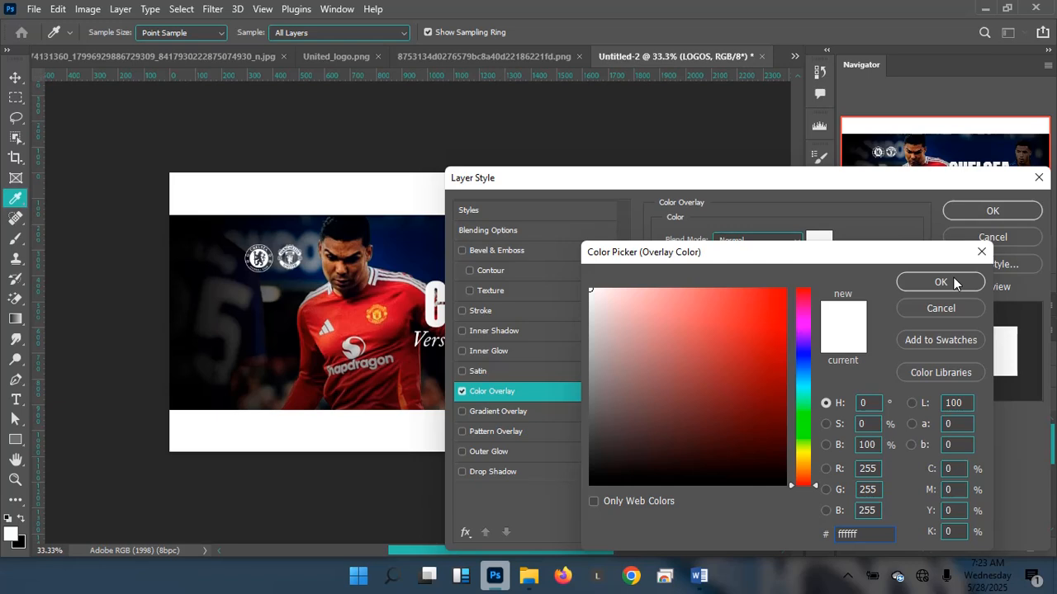
click(941, 282)
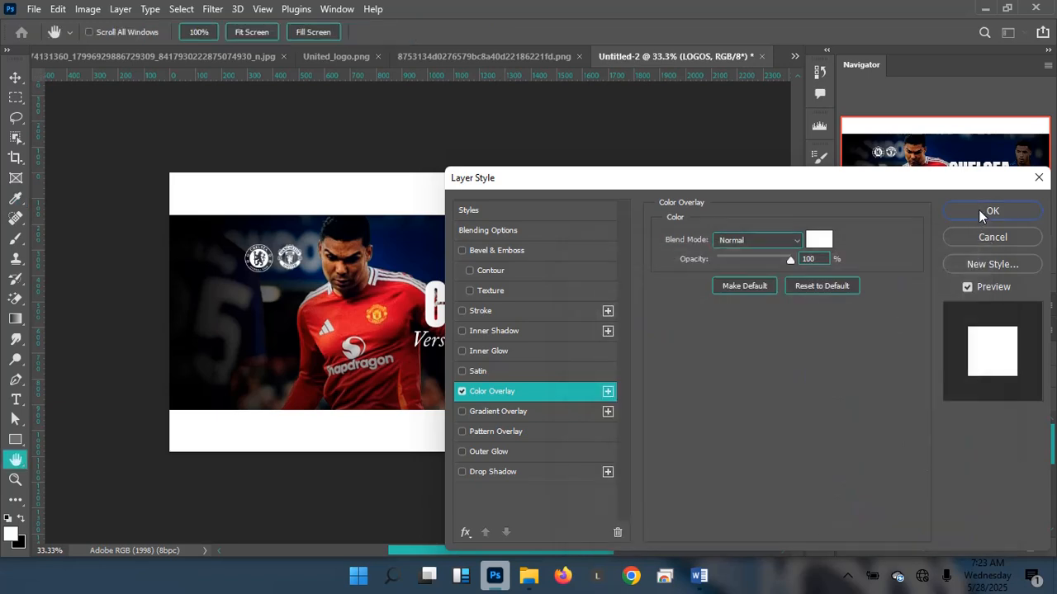
click(978, 210)
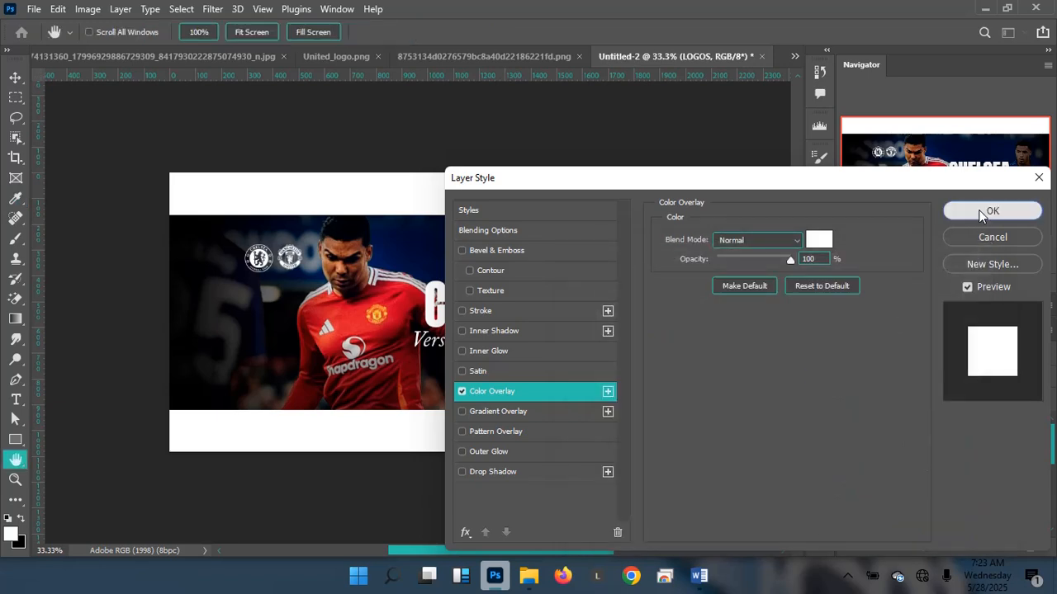
Scale the Chelsea crest down to about 18%, roughly 91 px wide, keeping its corner nearest the United crest in place
key(ctrl+plus)
key(ctrl+plus)
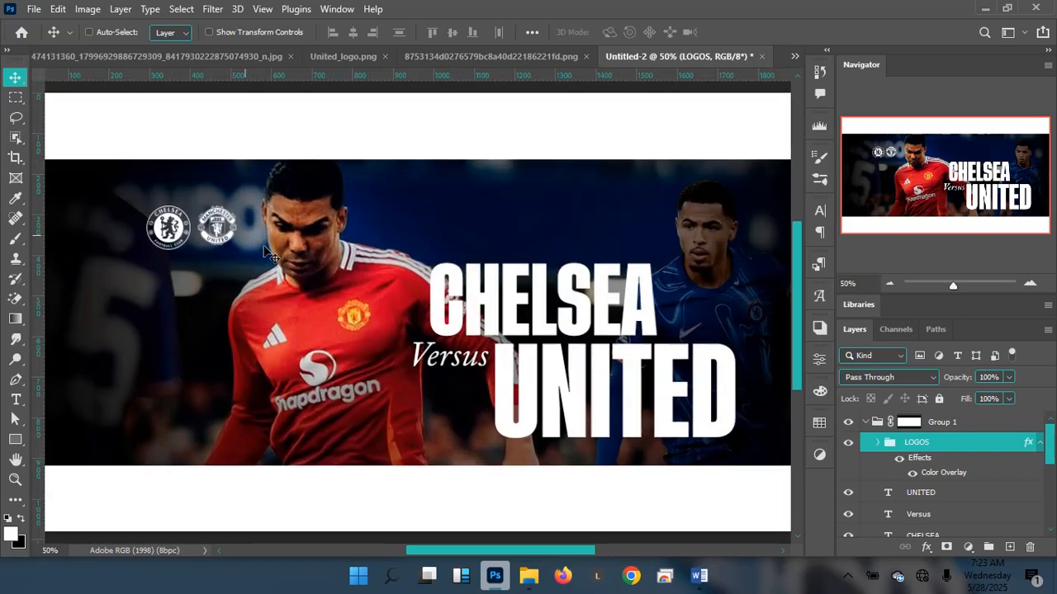
drag(175, 253, 252, 274)
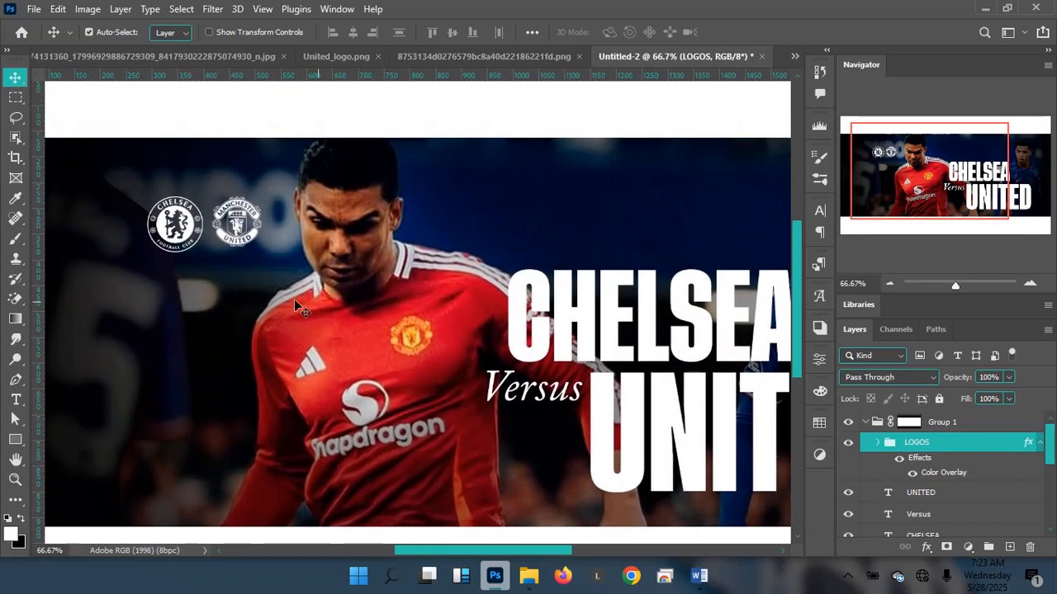
click(188, 234)
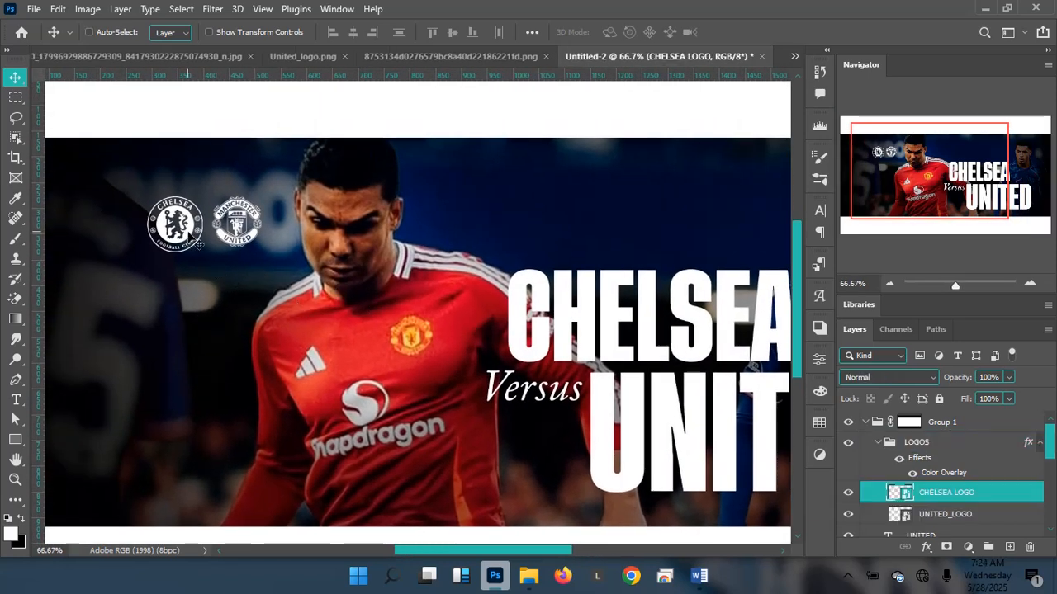
key(ctrl+t)
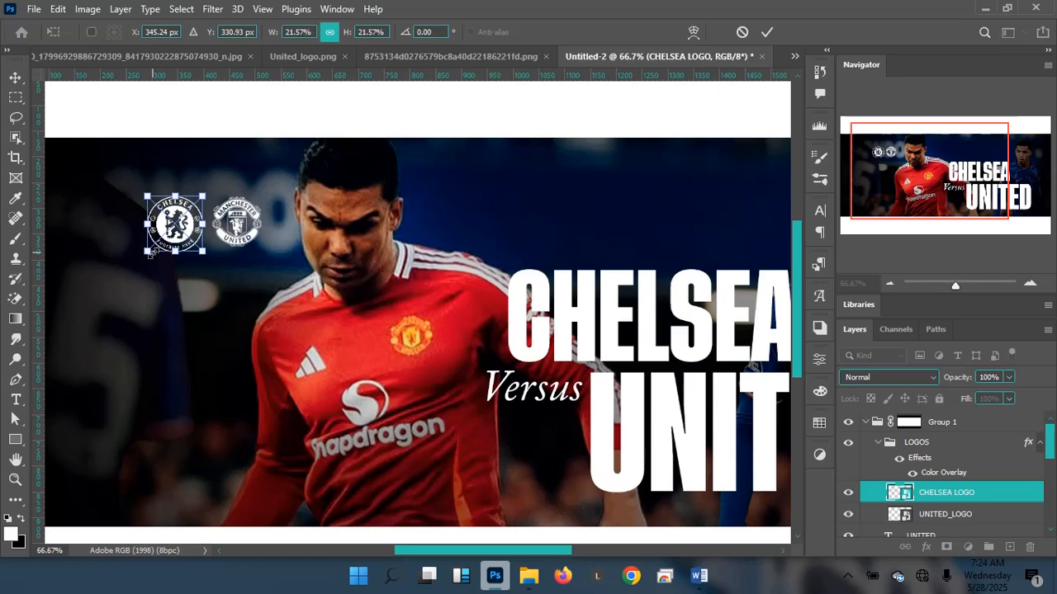
drag(150, 253, 162, 246)
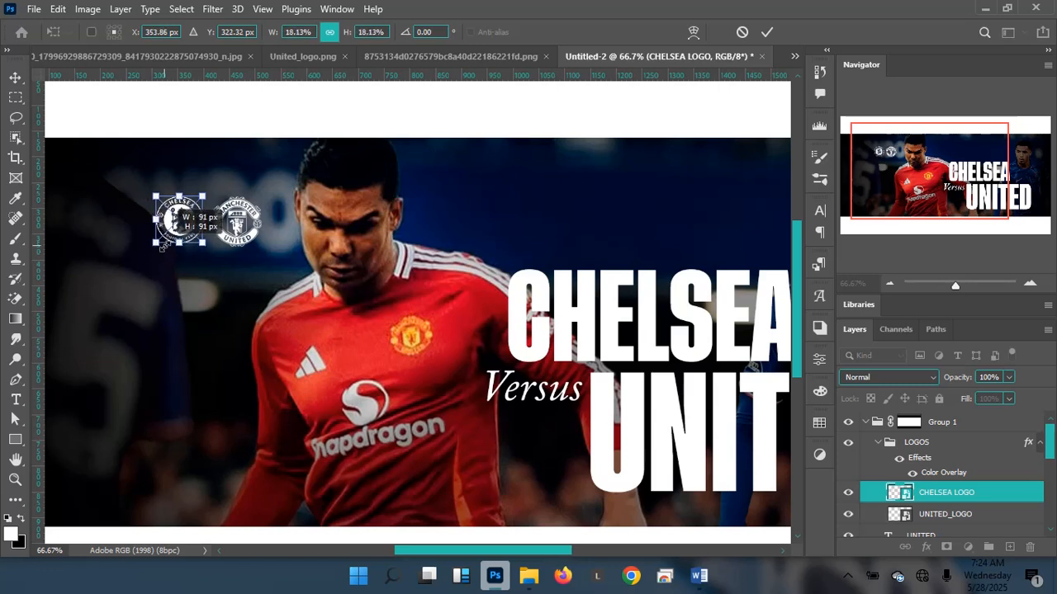
key(Return)
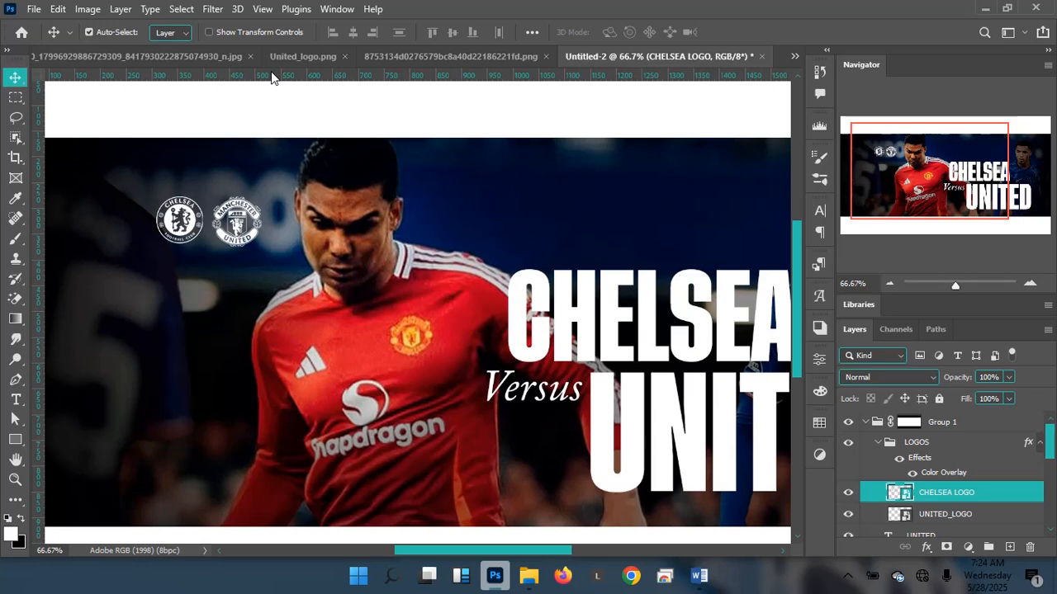
Place horizontal guides along the bottom and top edges of the Chelsea crest
drag(37, 203, 222, 251)
key(alt)
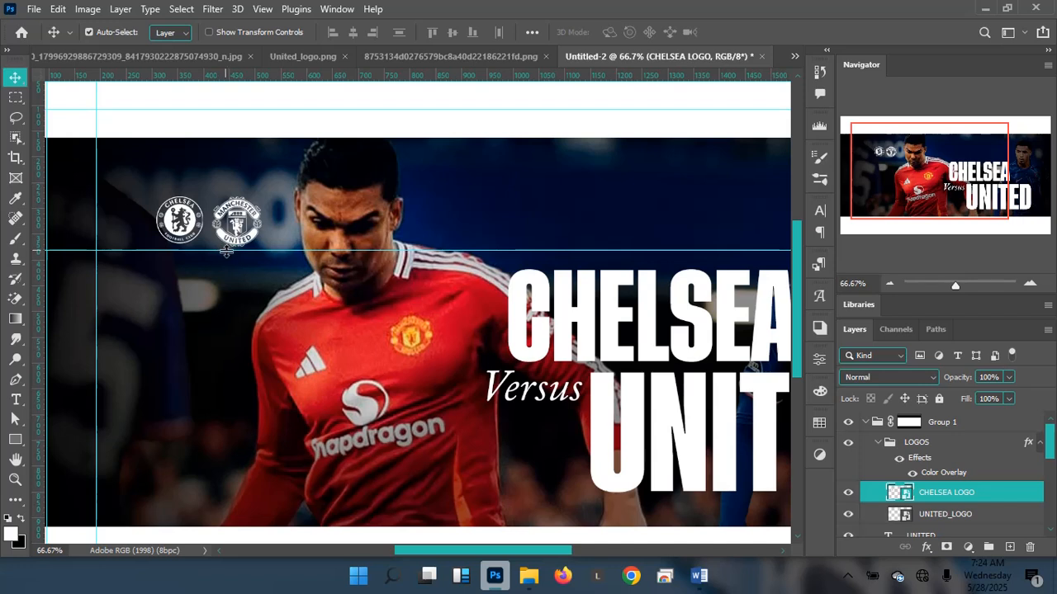
drag(226, 251, 227, 246)
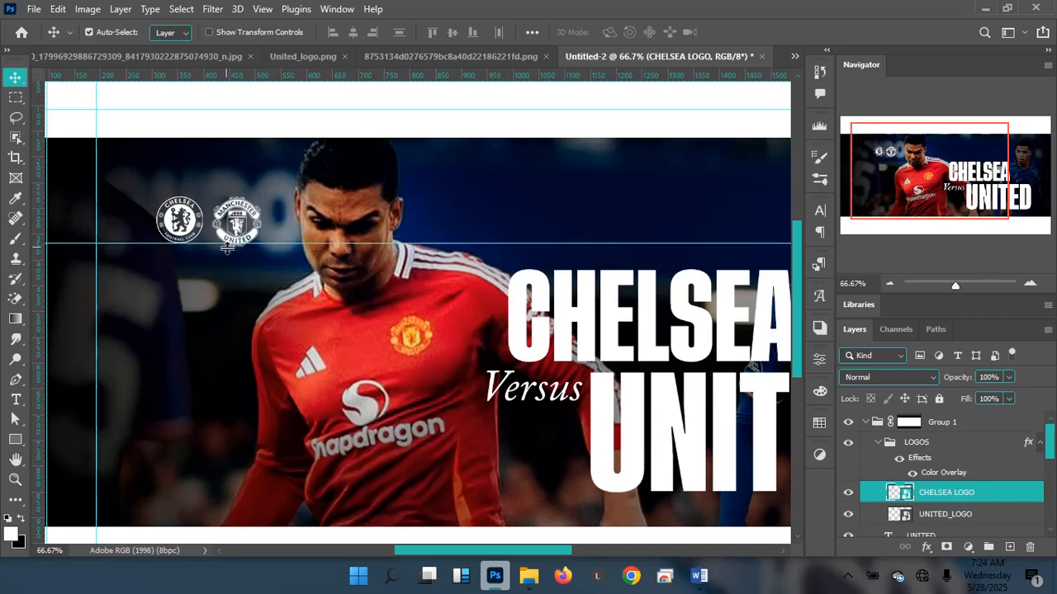
key(ctrl+plus)
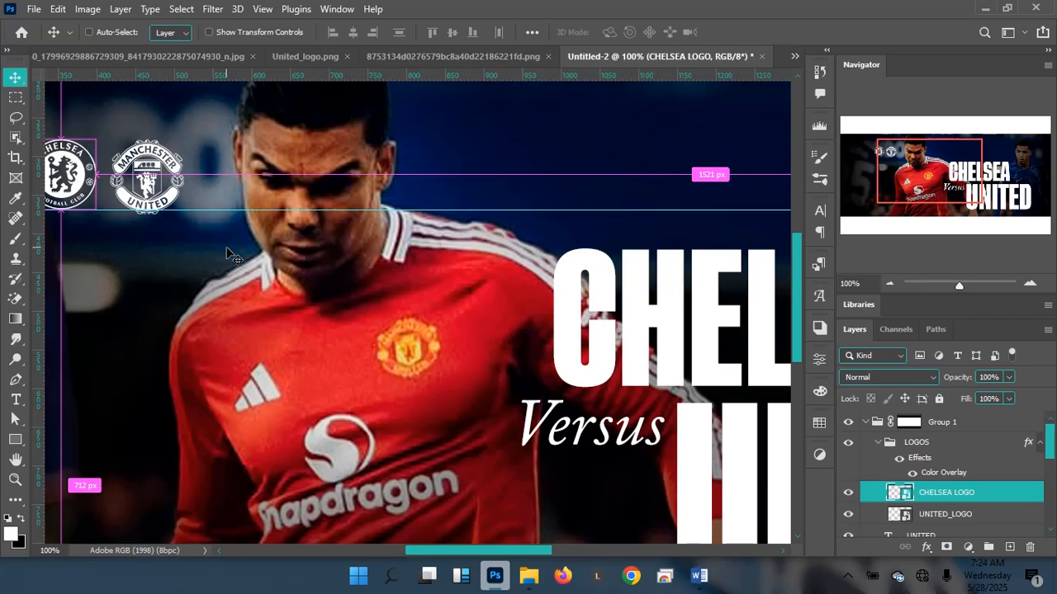
drag(174, 261, 298, 368)
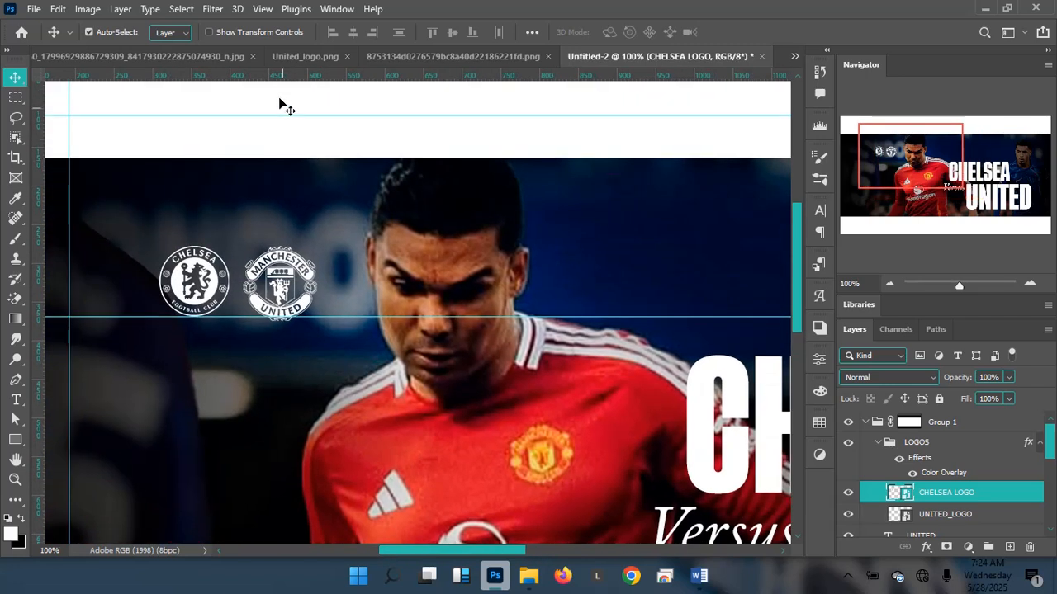
drag(300, 78, 289, 244)
Scale the United crest to about 18.6% so it fits between the two guides, and nudge it slightly toward the Chelsea crest
click(306, 277)
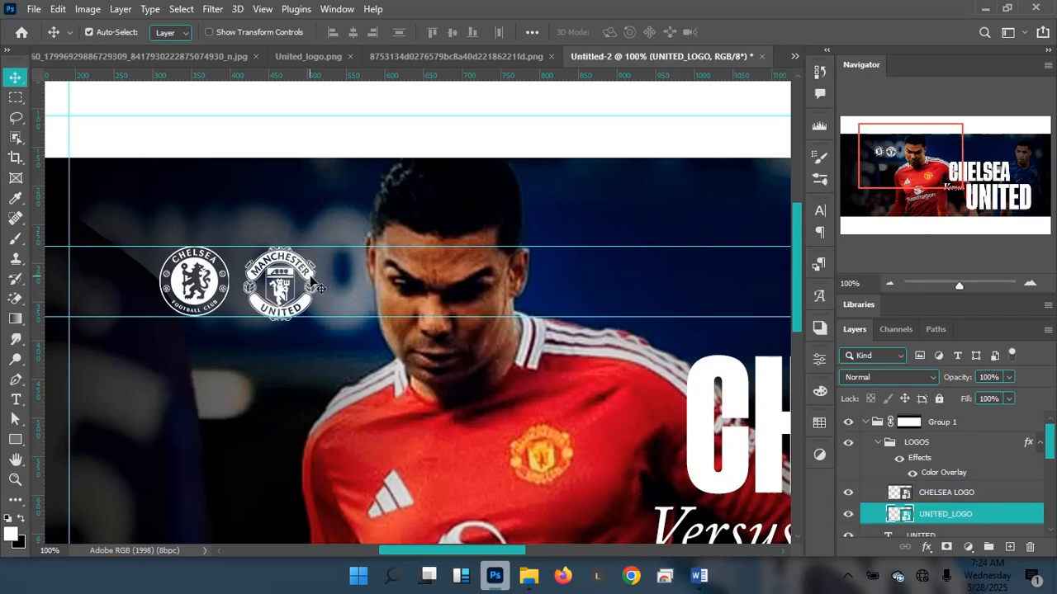
key(ctrl+t)
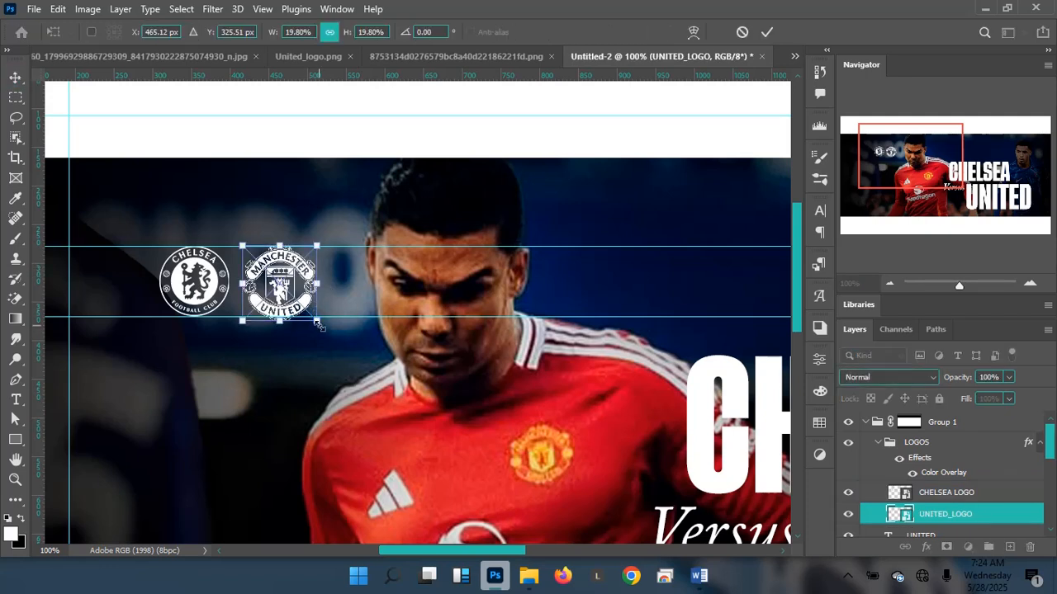
drag(318, 324, 313, 321)
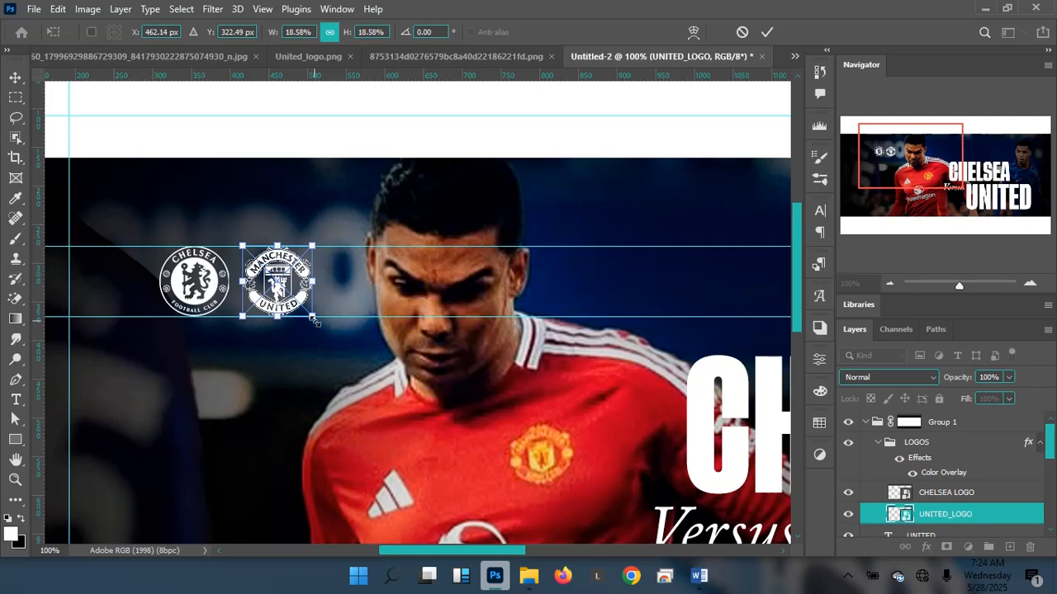
key(Return)
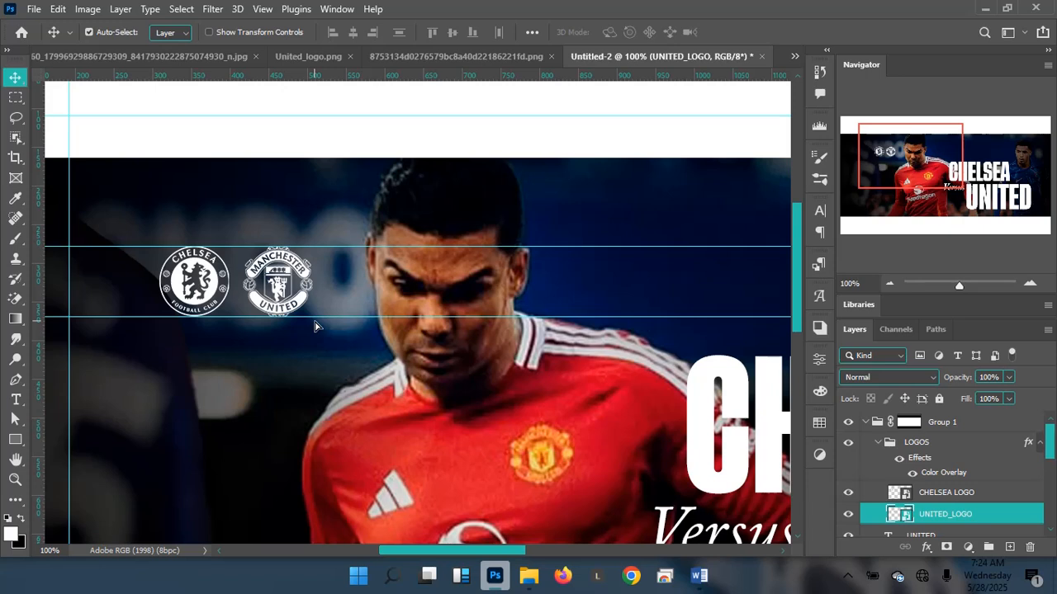
key(Left)
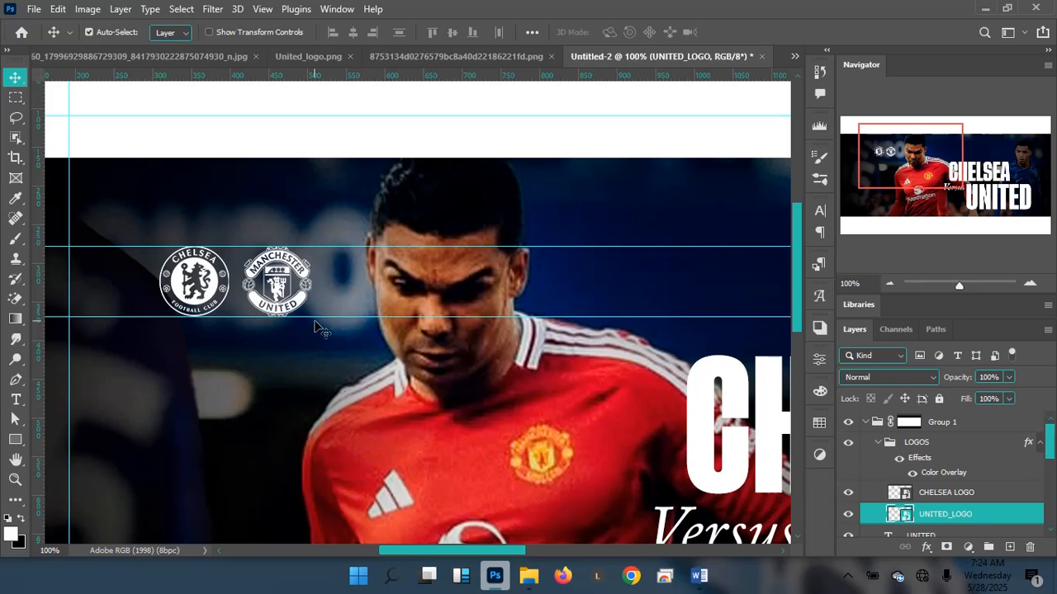
key(Left)
key(Left)
key(ctrl+0)
key(ctrl+minus)
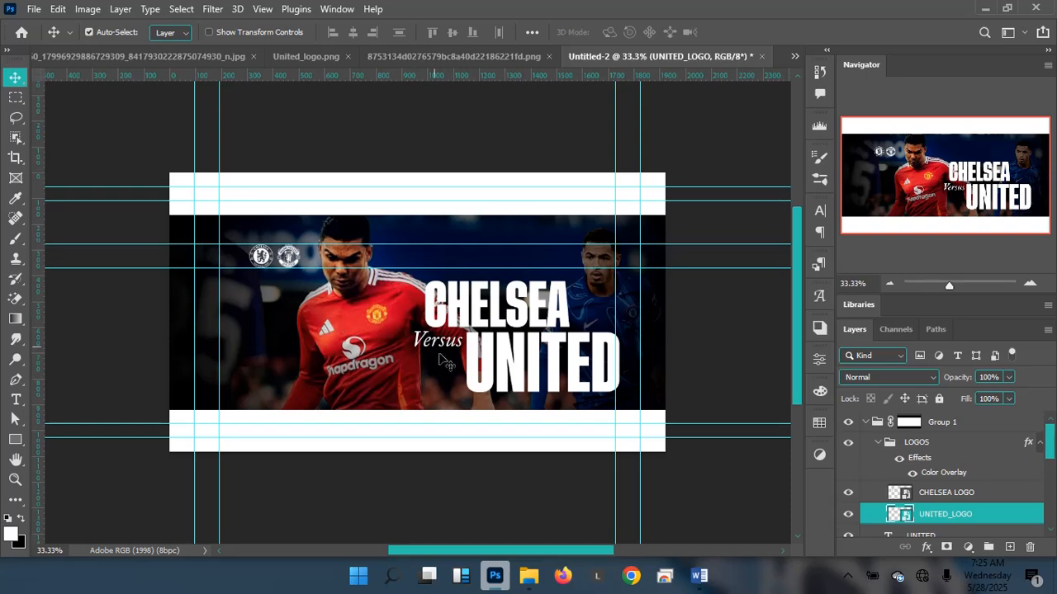
Collapse the LOGOS group, keep it selected, and hide the guides on the canvas
click(880, 447)
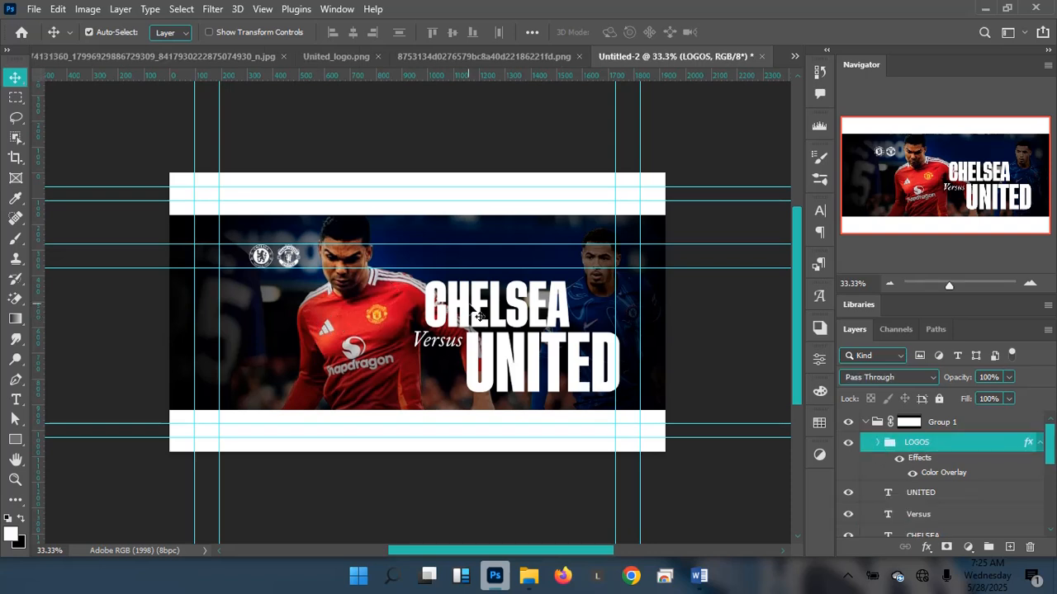
key(ctrl)
key(ctrl+semicolon)
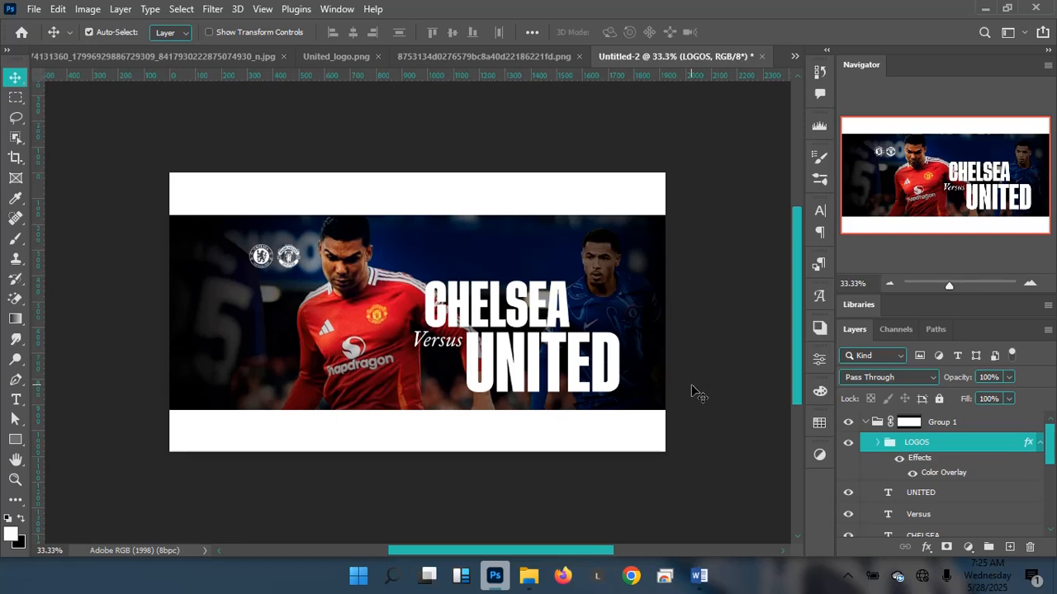
Nudge the LOGOS group straight down by about 24 px
key(Down)
key(Down)
key(Down)
key(Down)
key(Down)
key(Down)
key(Down)
key(Down)
key(Down)
key(Down)
key(Down)
key(Down)
key(Down)
key(Down)
key(Down)
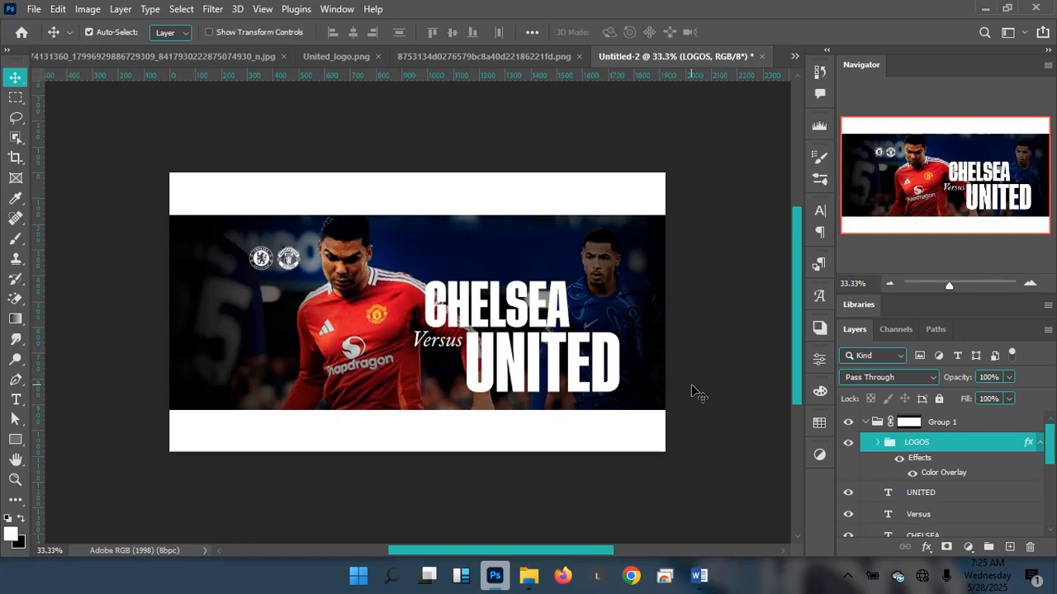
key(Down)
key(Down)
key(Down)
key(Down)
key(Down)
key(Down)
key(Down)
key(Down)
key(Down)
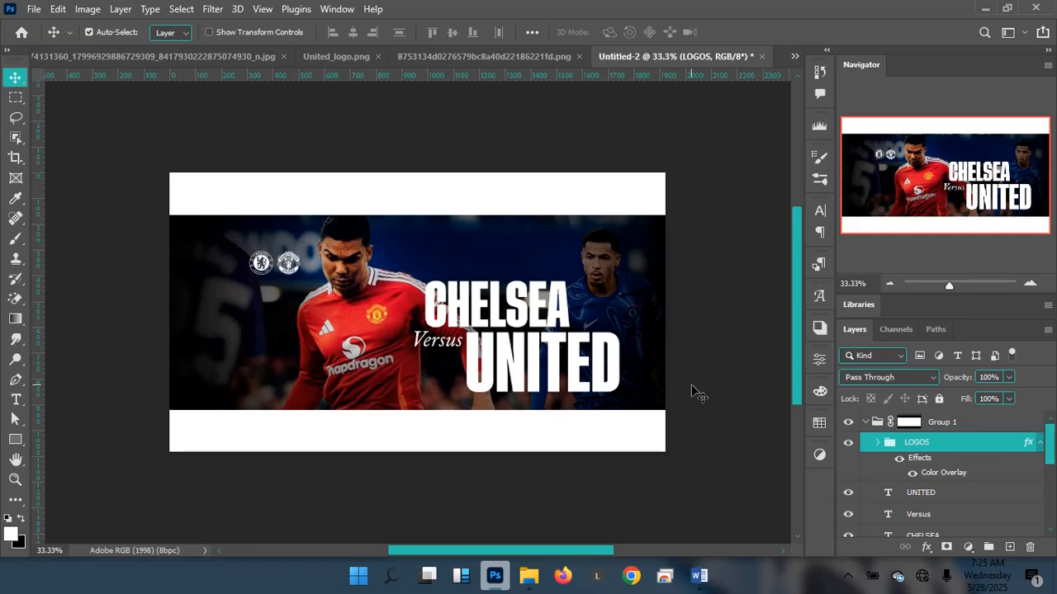
Compare the crest placement with the Untitled-1 document, and nudge the LOGOS group in Untitled-2 about 27 px to the left
click(798, 56)
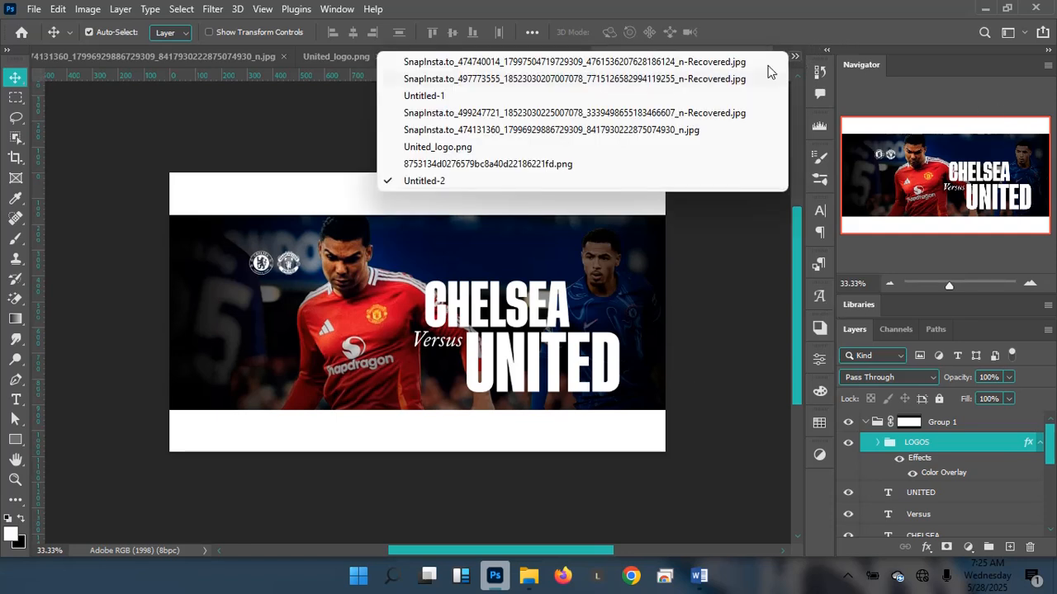
click(464, 98)
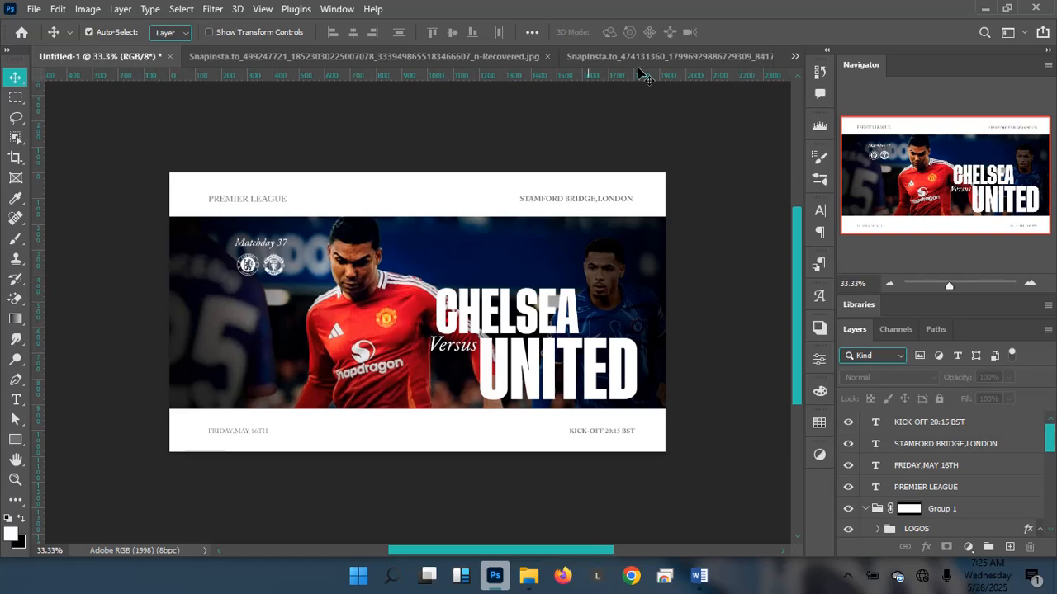
click(794, 56)
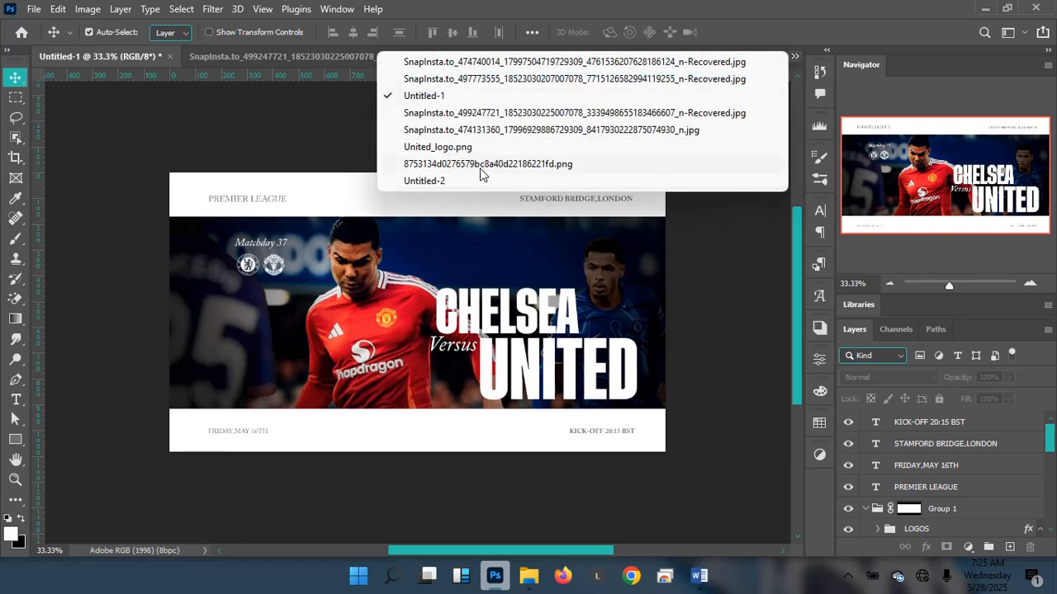
click(445, 181)
key(Left)
key(Left)
key(Left)
key(Left)
key(Left)
key(Left)
key(Left)
key(Left)
key(Left)
key(Left)
key(Left)
key(Left)
key(Left)
key(Left)
key(Left)
key(Left)
key(Left)
key(Left)
key(Left)
key(Left)
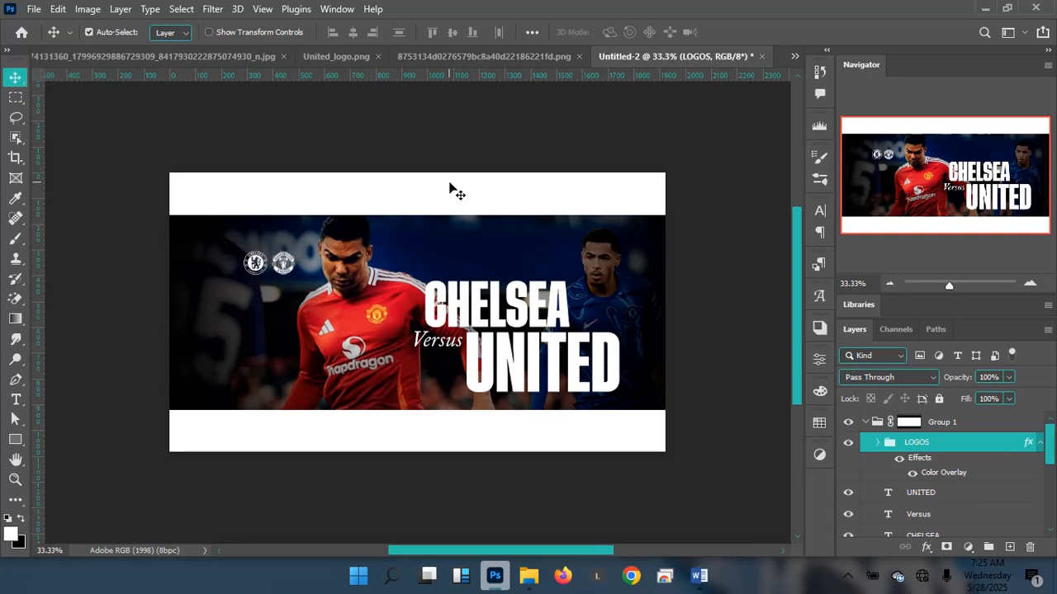
key(Left)
key(Left)
key(Left)
key(Left)
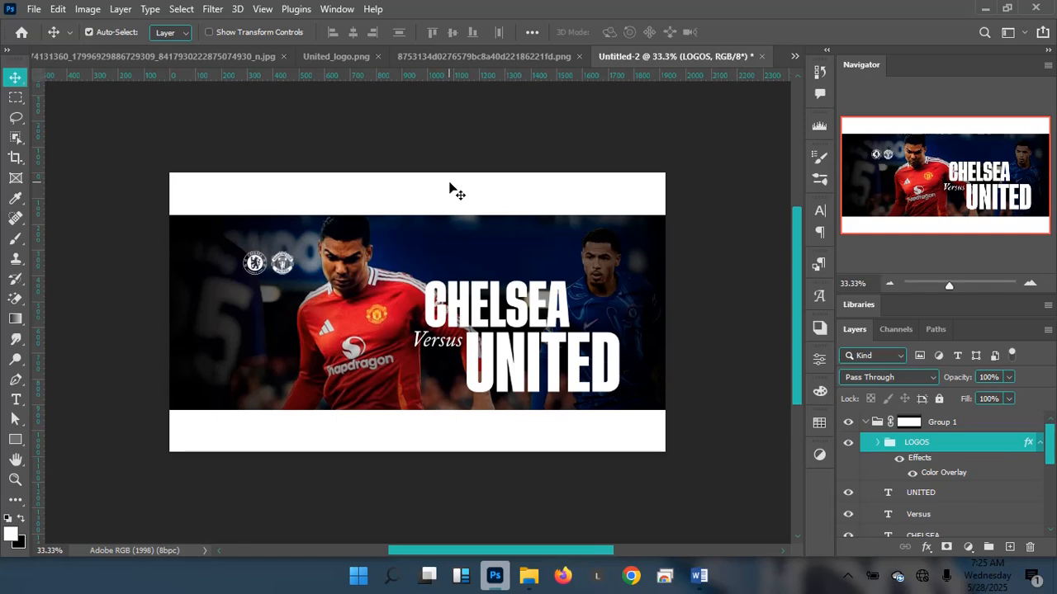
key(Left)
key(Left)
key(Left)
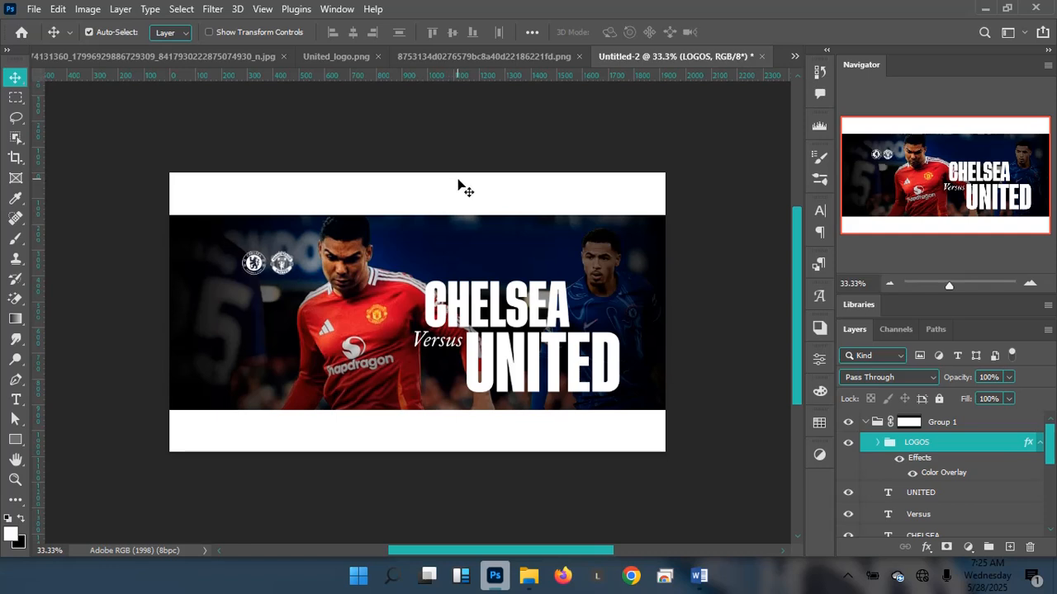
Check the crests against Untitled-1 once more and shift the LOGOS group in Untitled-2 about 9 px further left
click(792, 57)
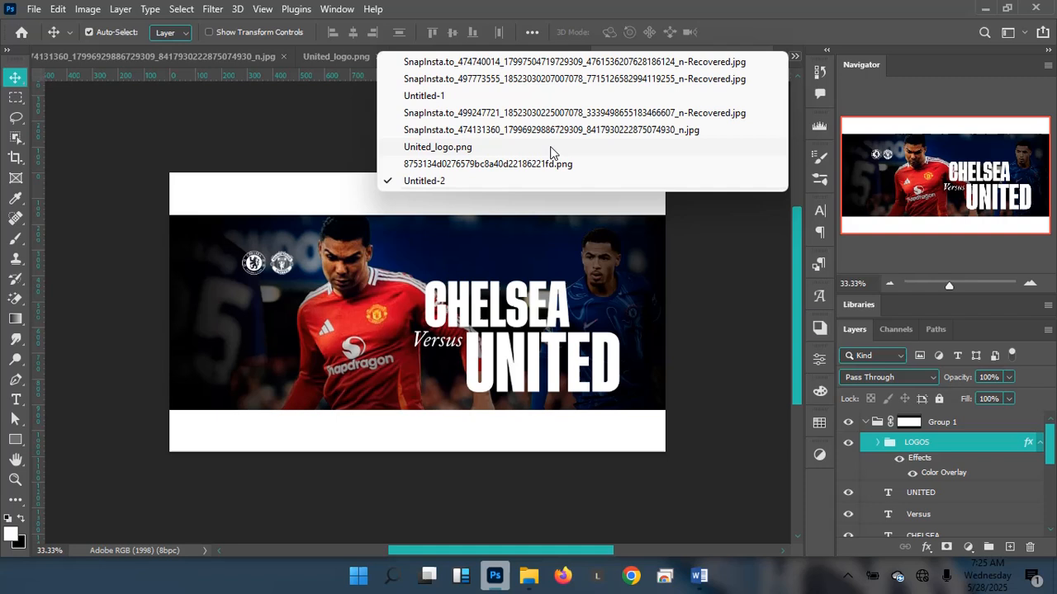
click(439, 95)
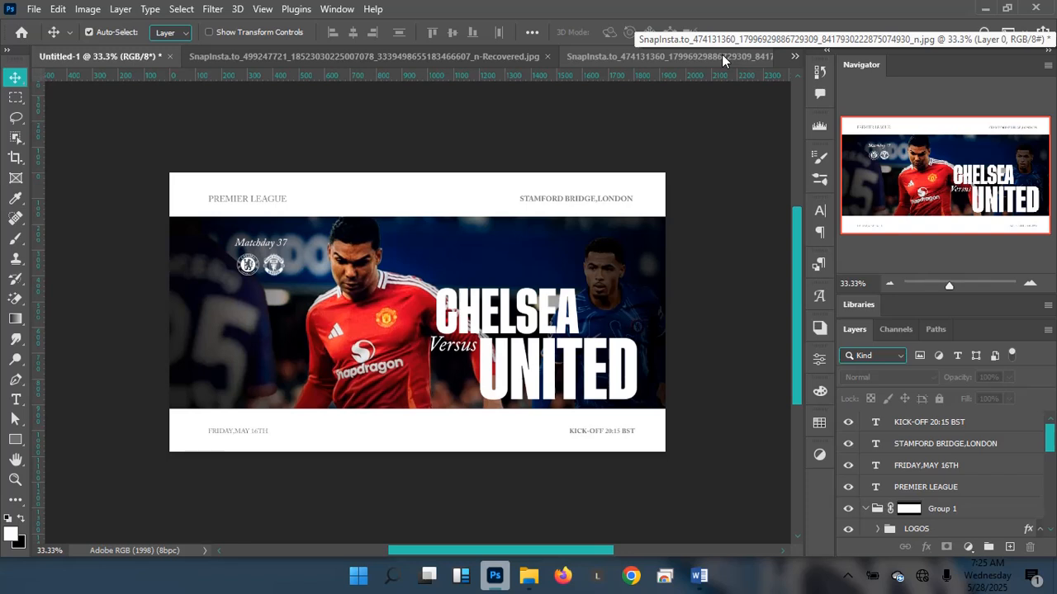
click(790, 58)
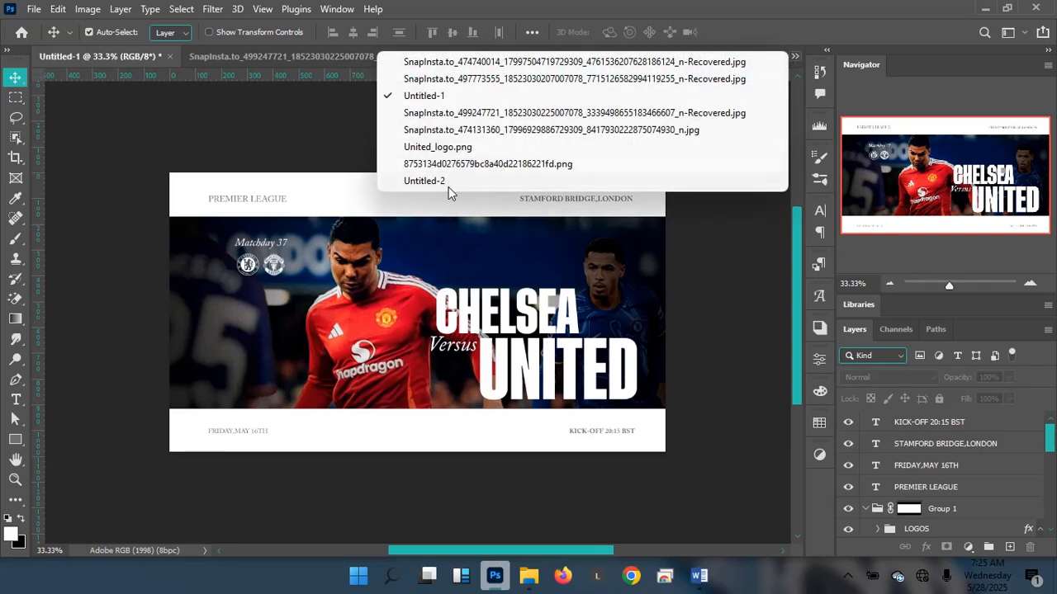
click(453, 184)
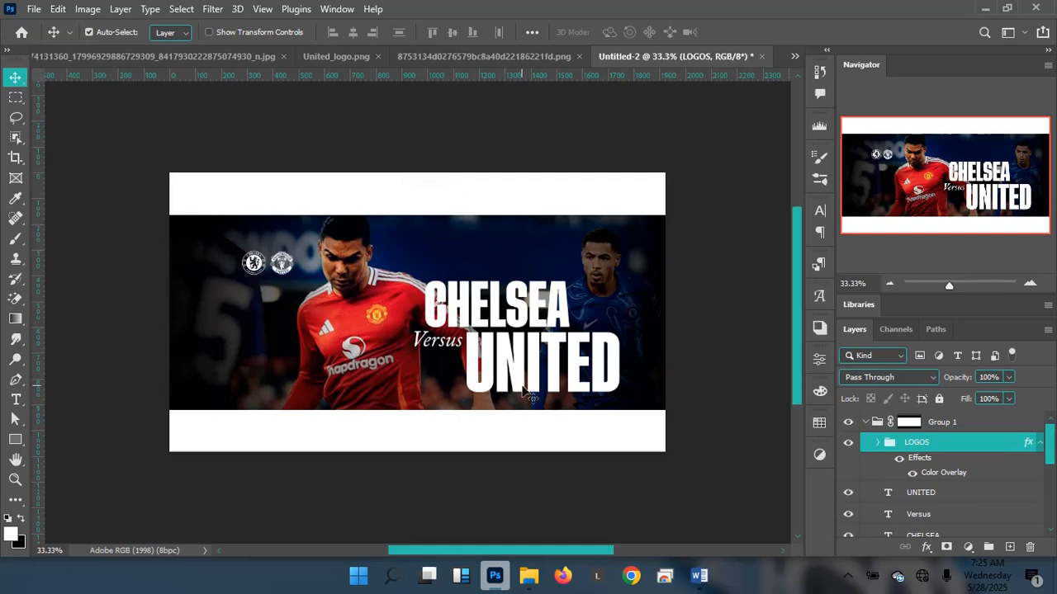
key(Left)
key(Left)
key(Left)
key(Left)
key(Left)
key(Left)
key(Left)
key(Left)
key(Left)
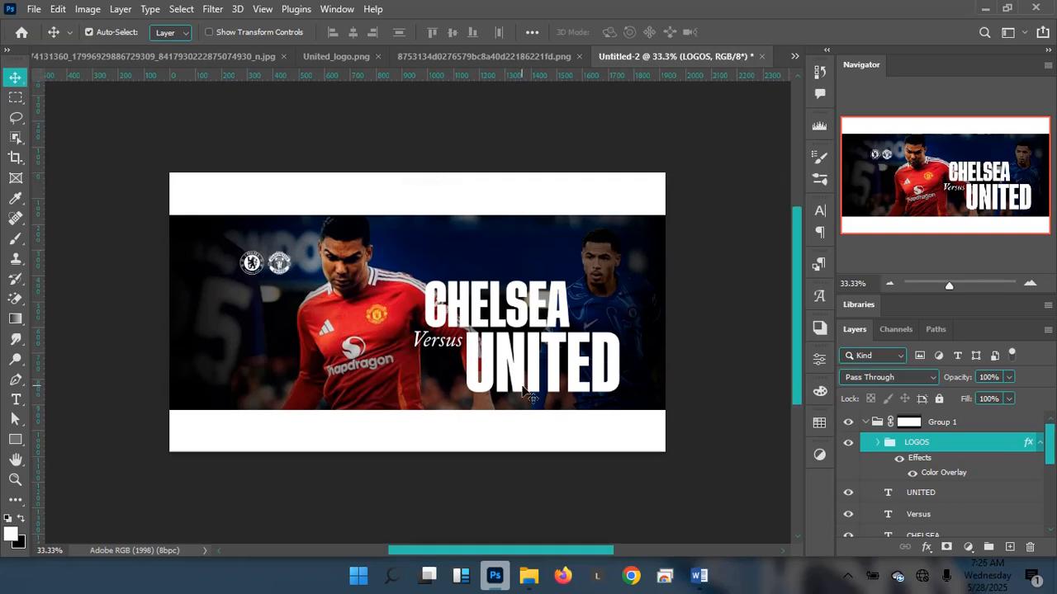
Duplicate the Versus text to just above the club crests and scale the copy down to about 82%
click(449, 351)
drag(452, 355, 278, 241)
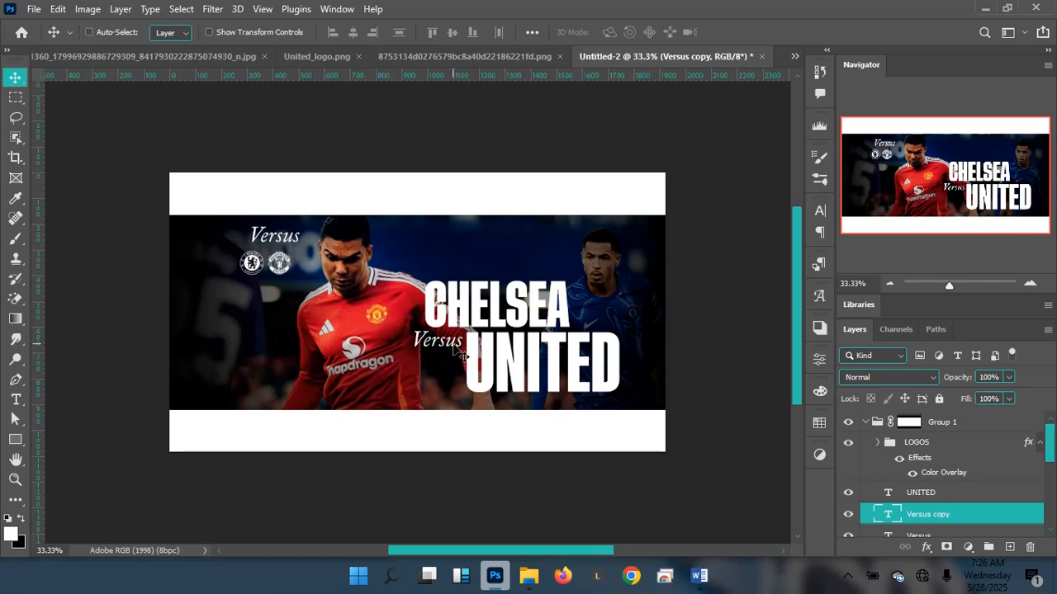
key(ctrl+t)
drag(300, 222, 291, 231)
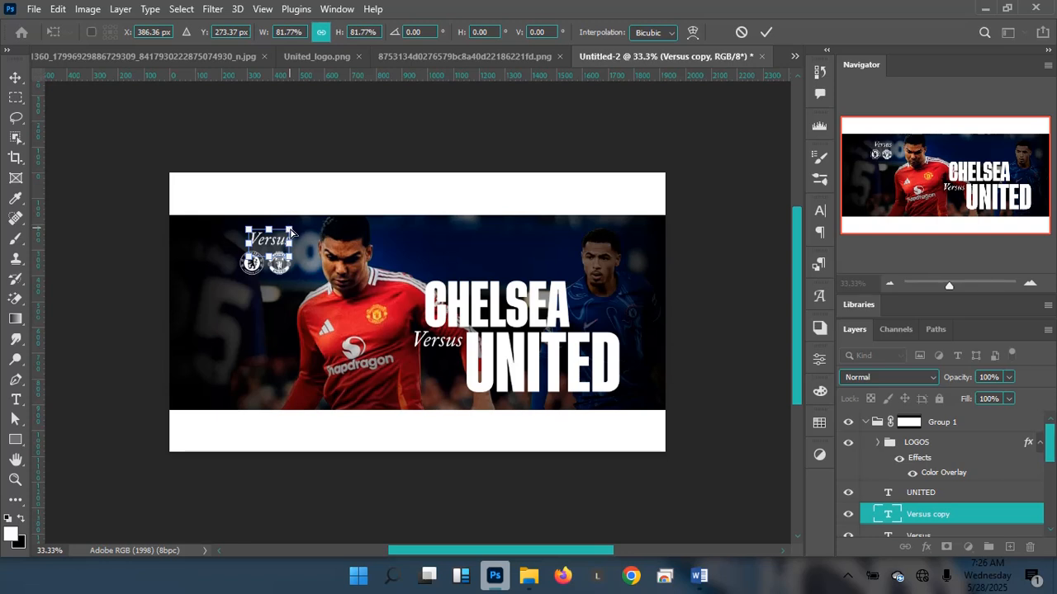
key(Return)
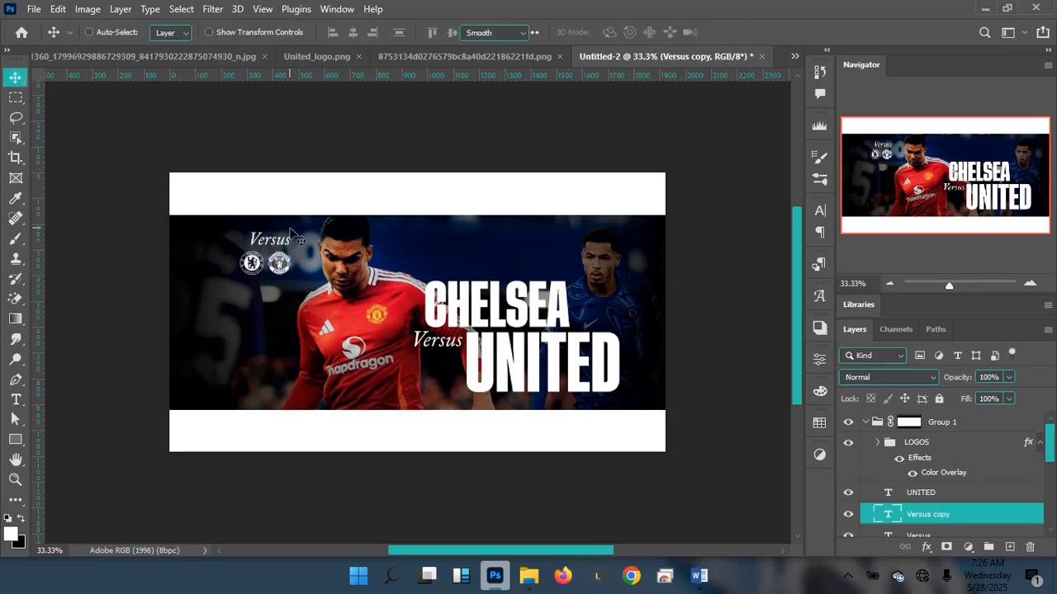
Open the copied Versus text for editing and copy the line "Matchday 37" from Document1 in Word
double_click(290, 233)
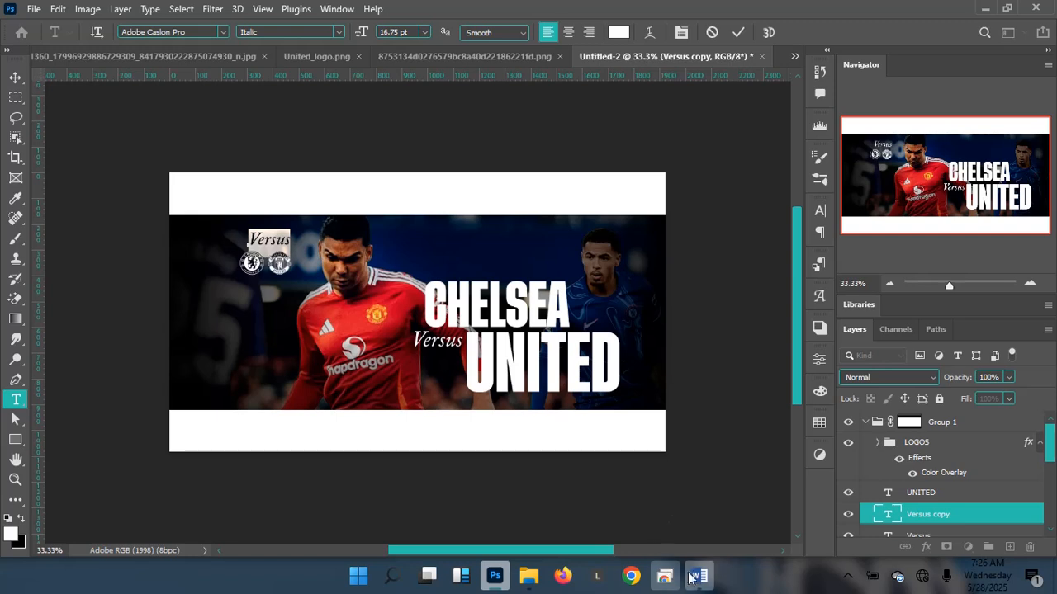
mouse_move(695, 576)
click(727, 521)
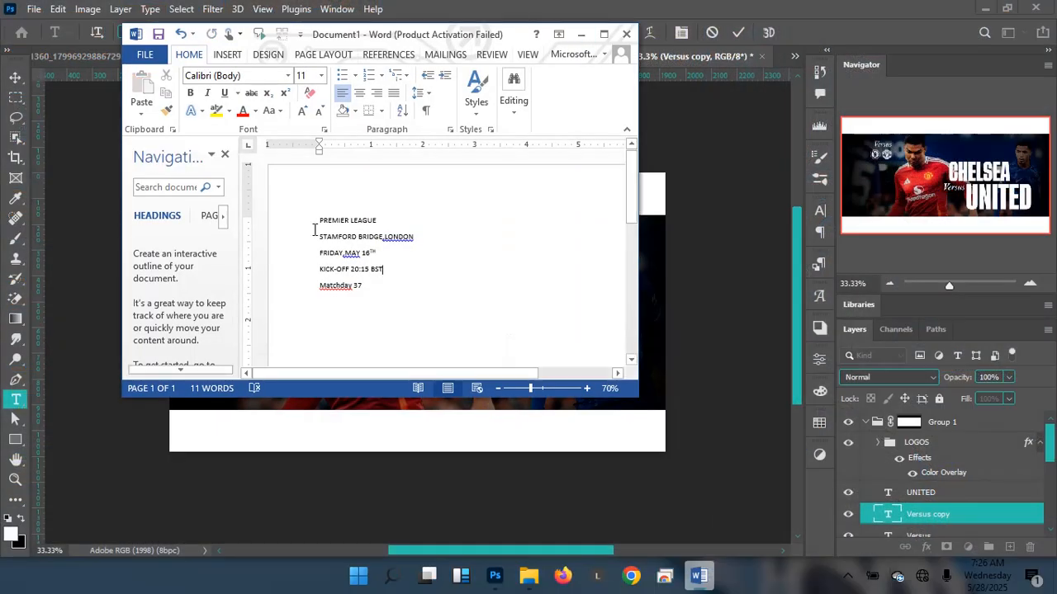
click(318, 285)
drag(365, 286, 321, 286)
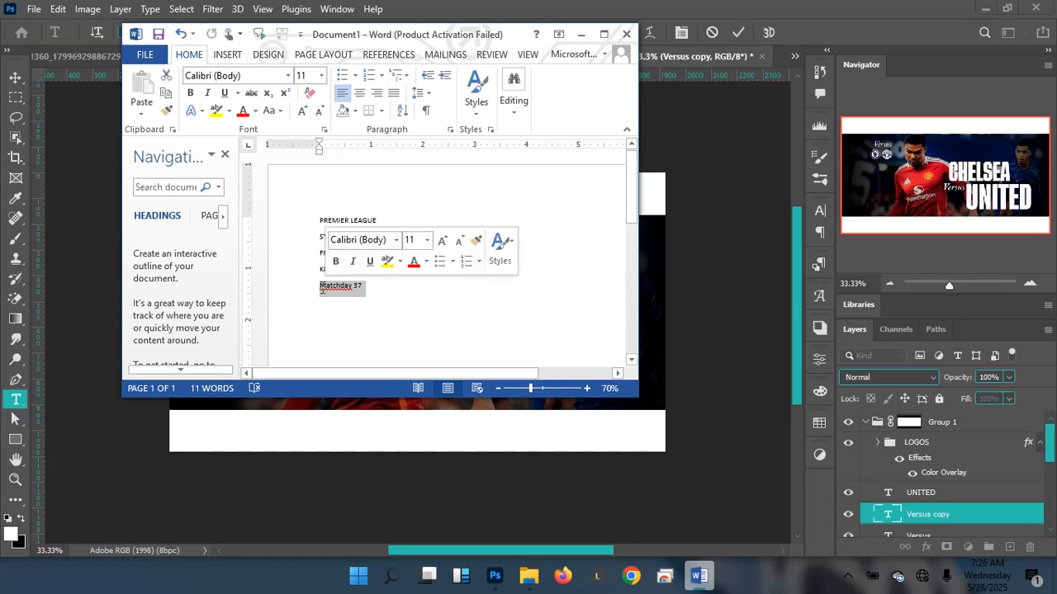
click(542, 6)
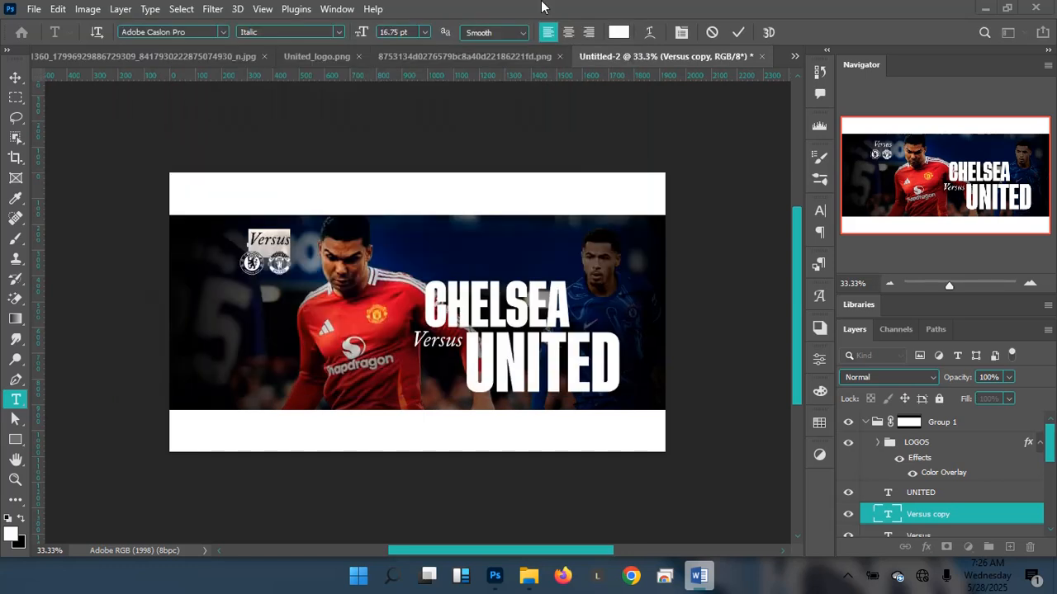
Replace the duplicated Versus text above the crests with "Matchday 37" and set its font size to 10 pt
click(274, 245)
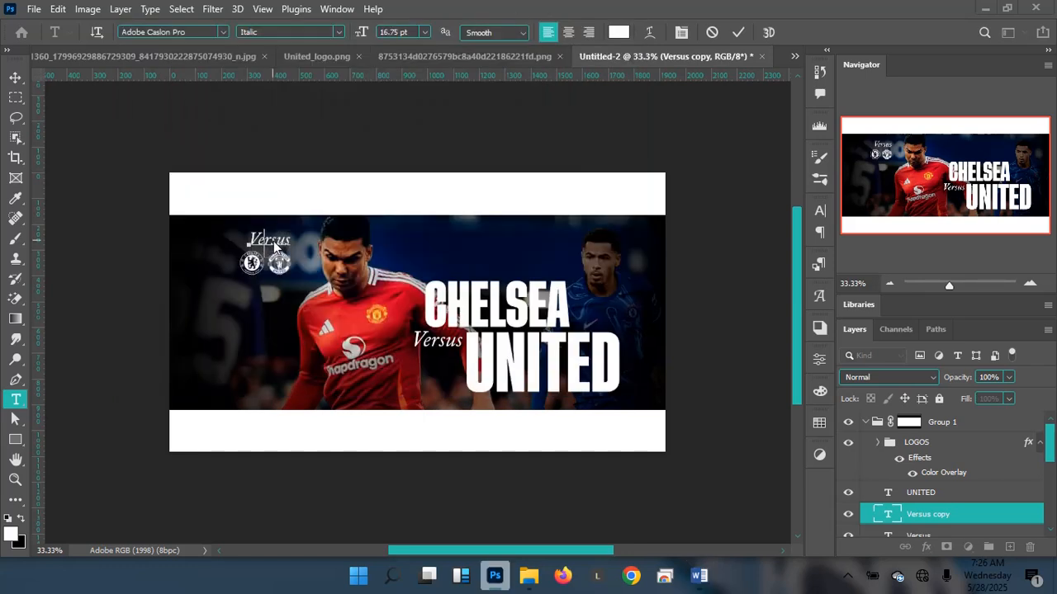
double_click(275, 245)
text(Matchday 37)
key(ctrl+a)
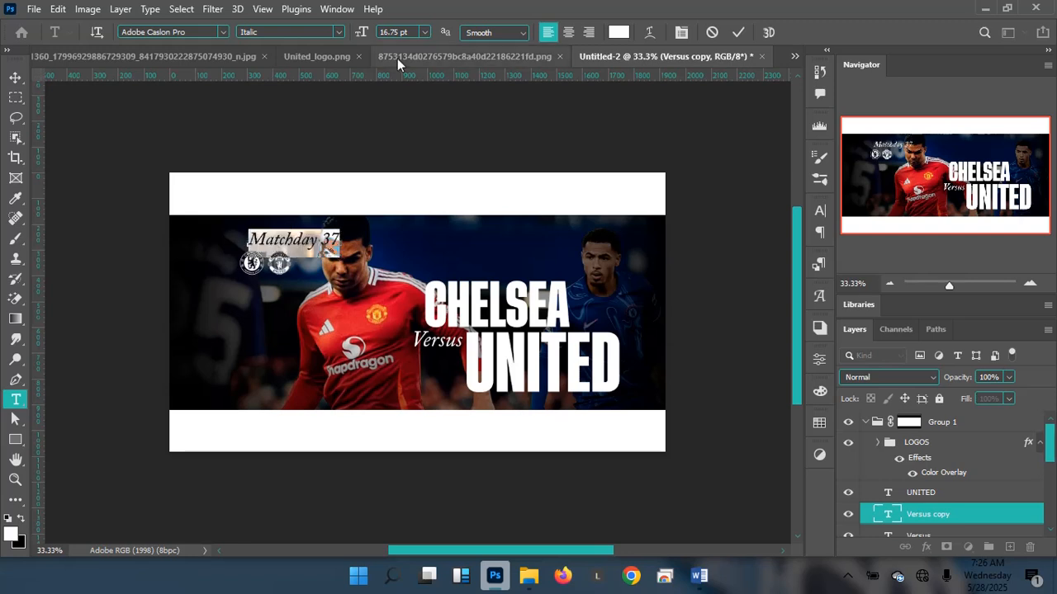
drag(363, 32, 359, 31)
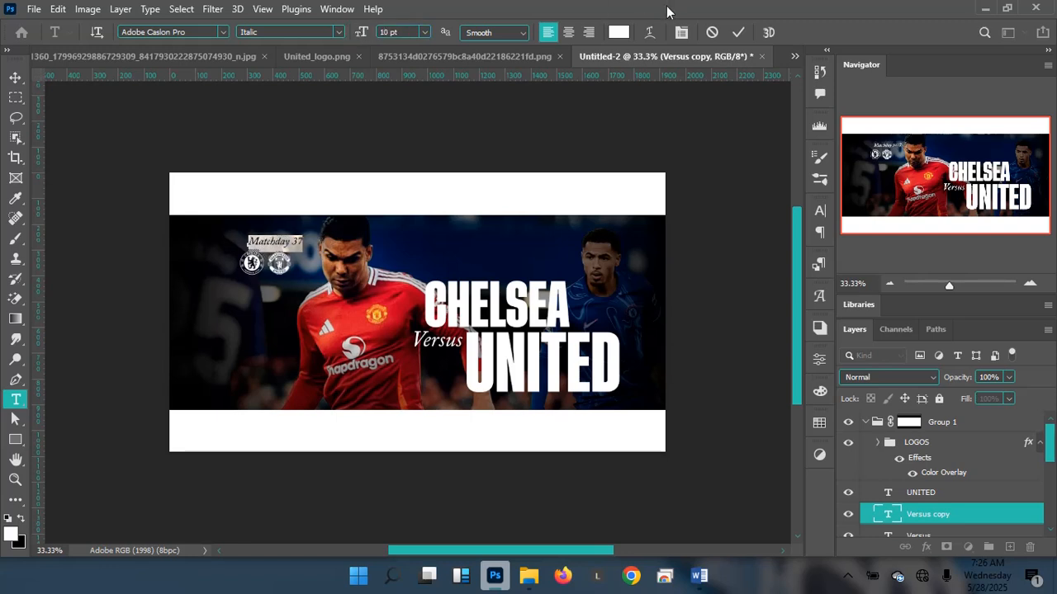
click(738, 33)
key(v)
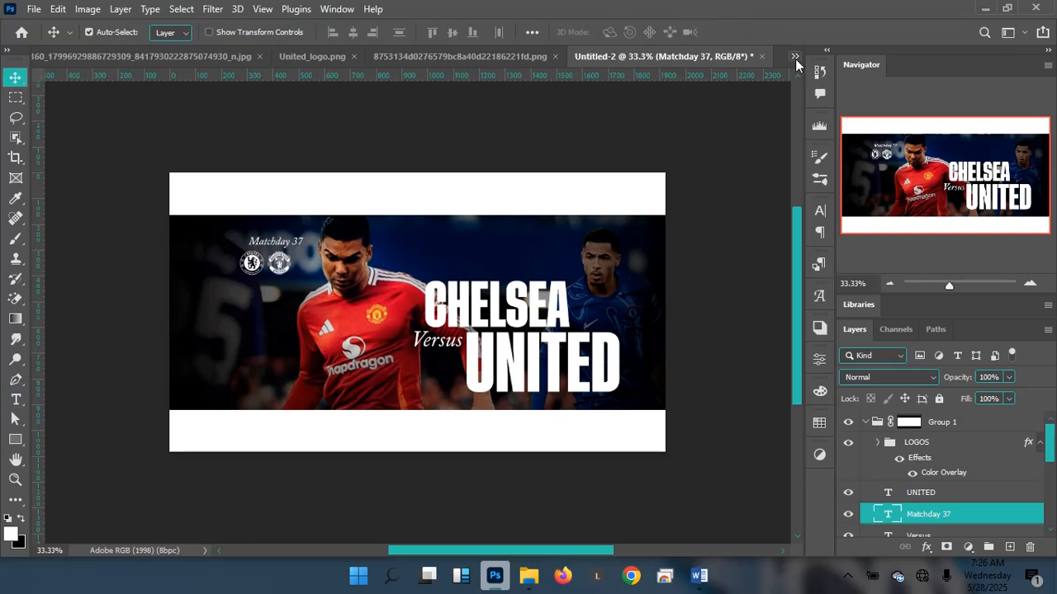
Check the Matchday 37 placement in Untitled-1, and move that text in Untitled-2 about 36 px left and 3 px up
click(794, 56)
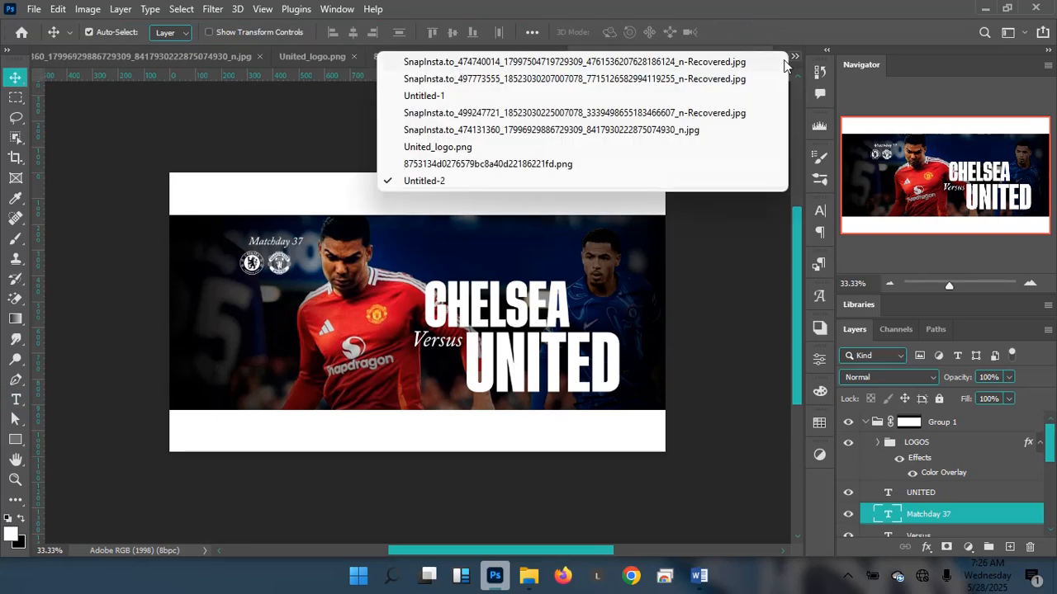
click(466, 95)
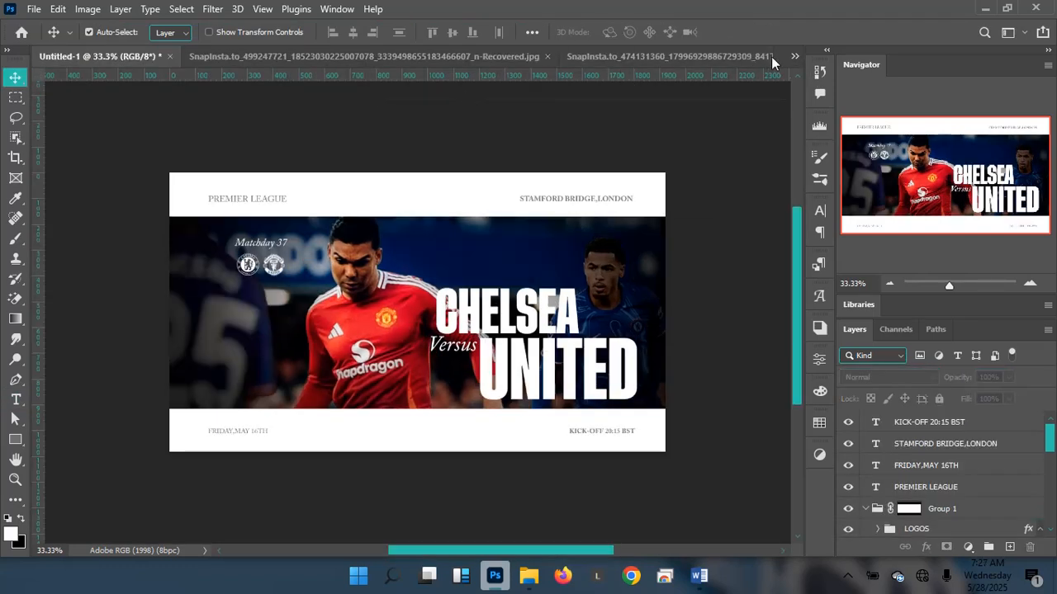
click(794, 56)
click(404, 179)
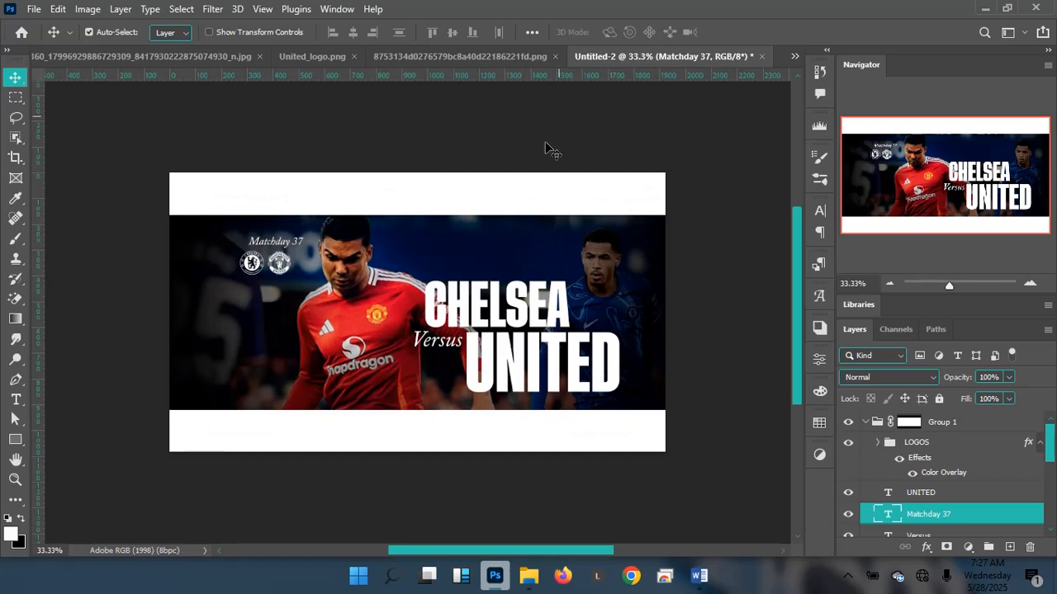
key(shift+Left)
key(shift+Left)
key(shift+Left)
key(Left)
key(Left)
key(Left)
key(Up)
key(Up)
key(Up)
key(Left)
key(Left)
key(Left)
key(t)
key(Return)
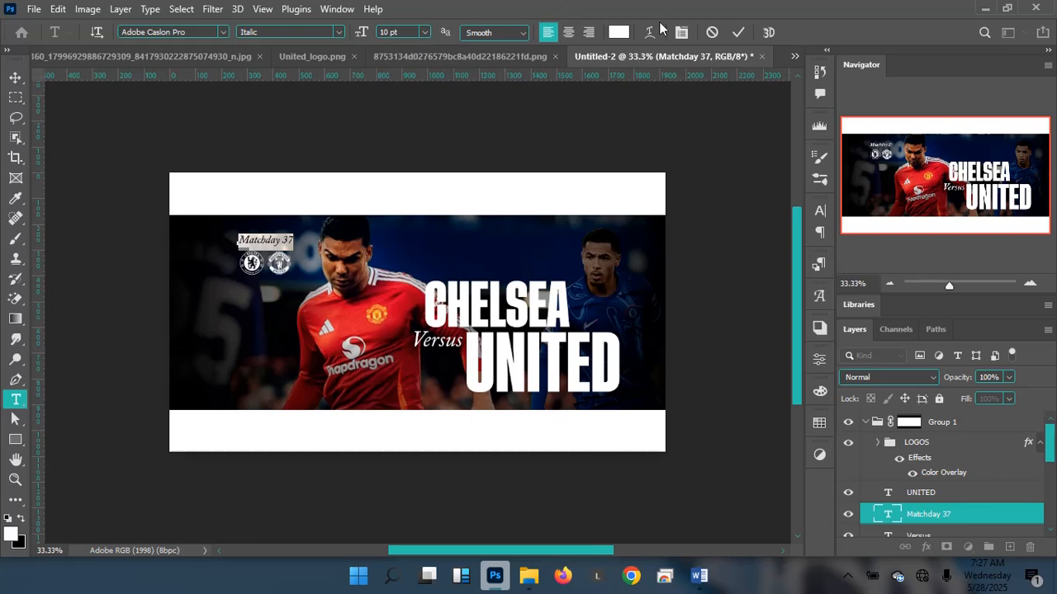
click(737, 33)
key(v)
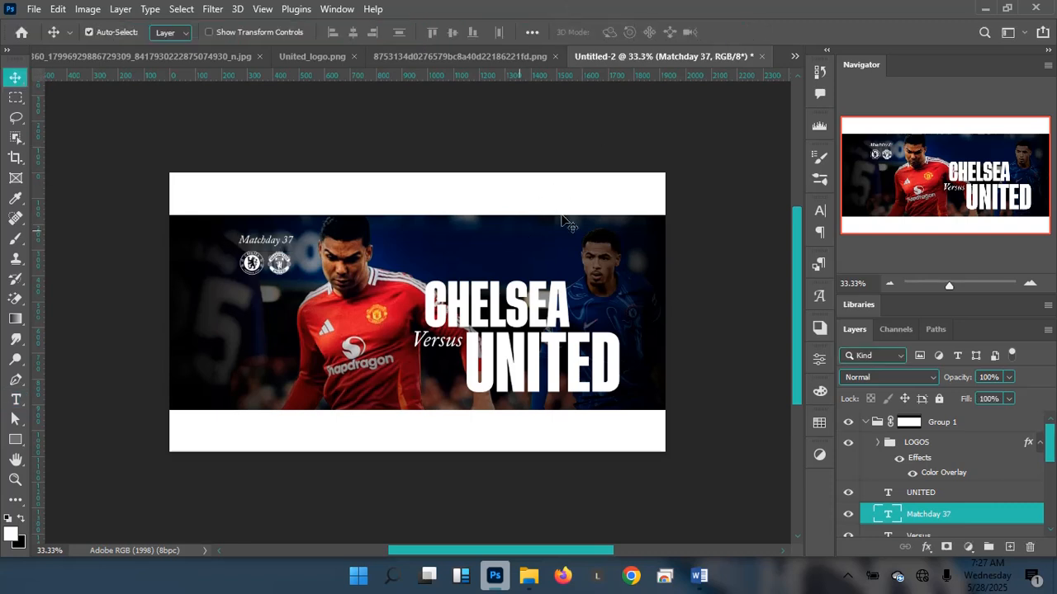
Fine-tune the Matchday 37 text above the crests by nudging it 2 px right and 2 px up
key(Right)
key(Right)
key(Up)
key(Up)
Lower the fill of the VIGNETTE layer to 78%
click(561, 221)
scroll(941, 495, down, 1)
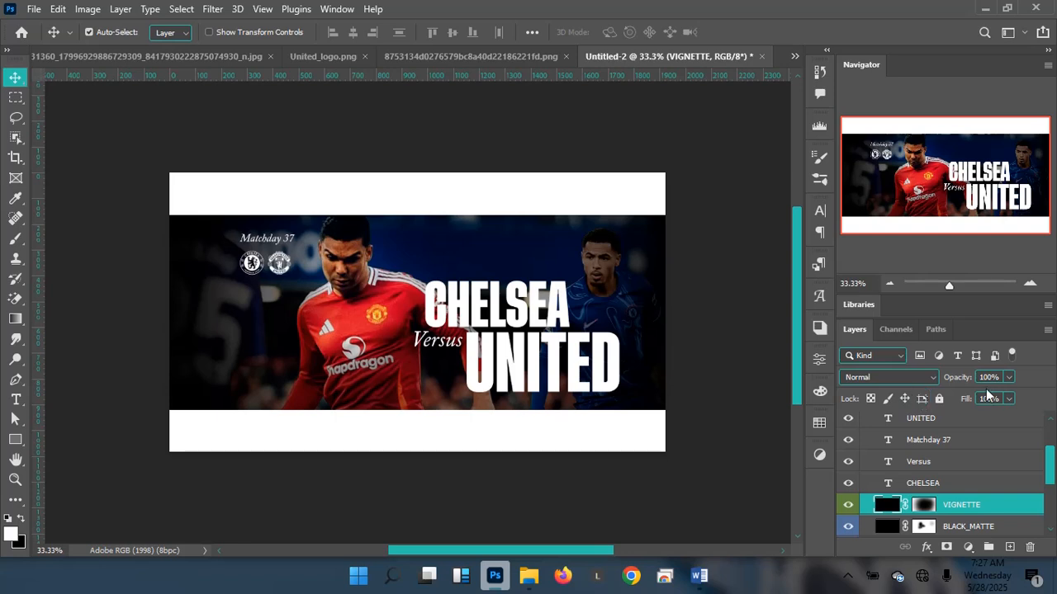
click(1008, 400)
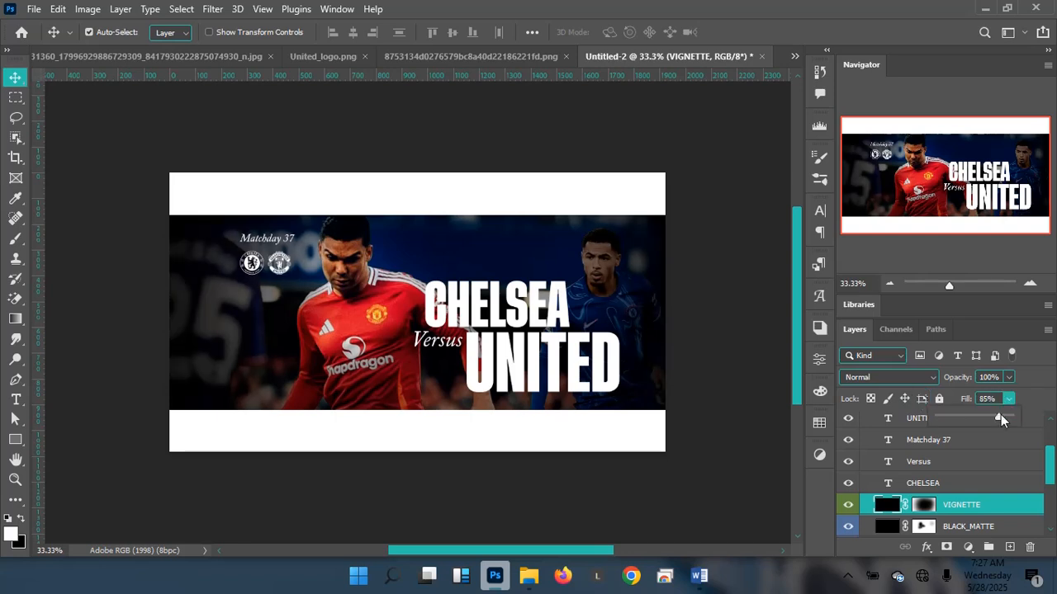
drag(1000, 415, 997, 417)
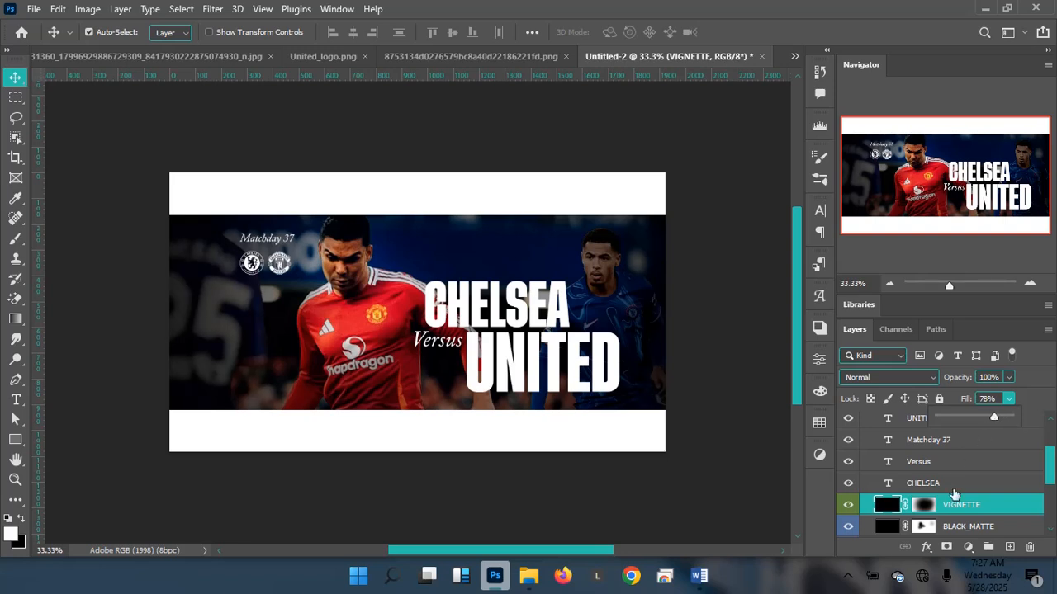
click(996, 510)
key(ctrl+minus)
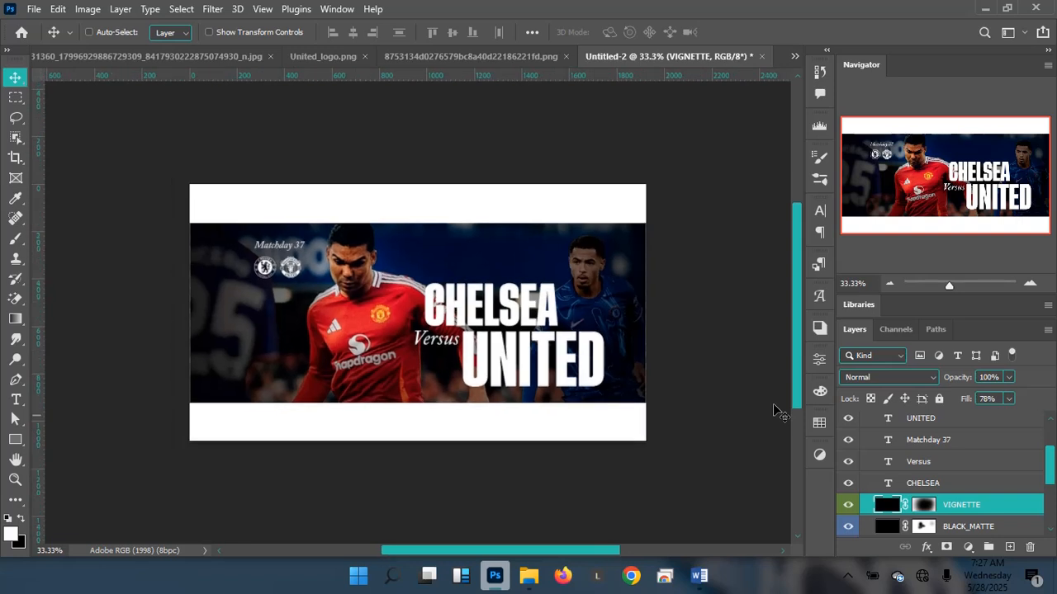
Check the vignette layer's fill in Untitled-1, and set the VIGNETTE layer's fill in Untitled-2 to 79%
click(792, 56)
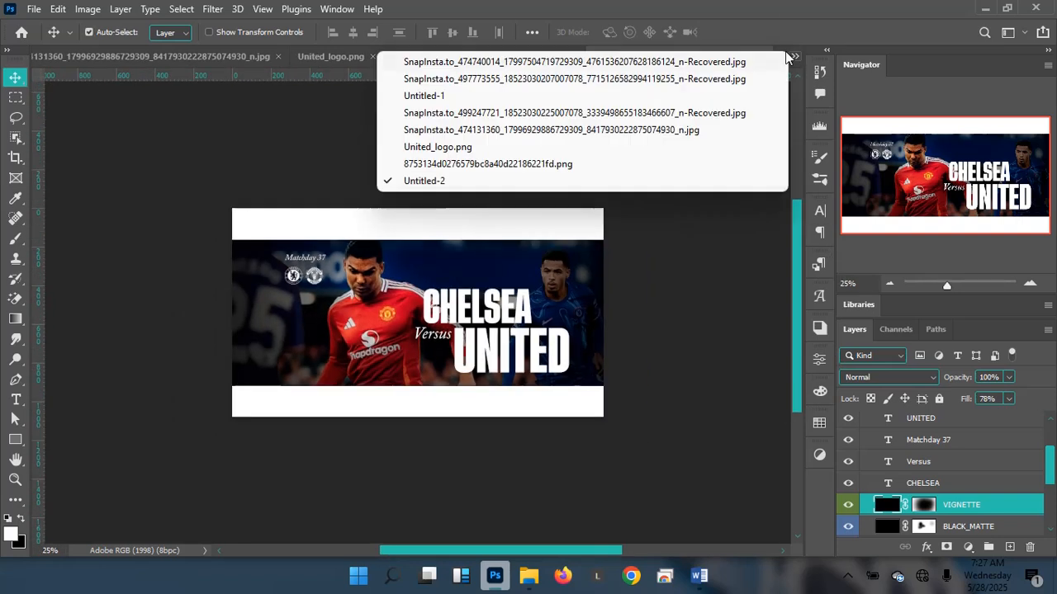
click(423, 99)
click(186, 331)
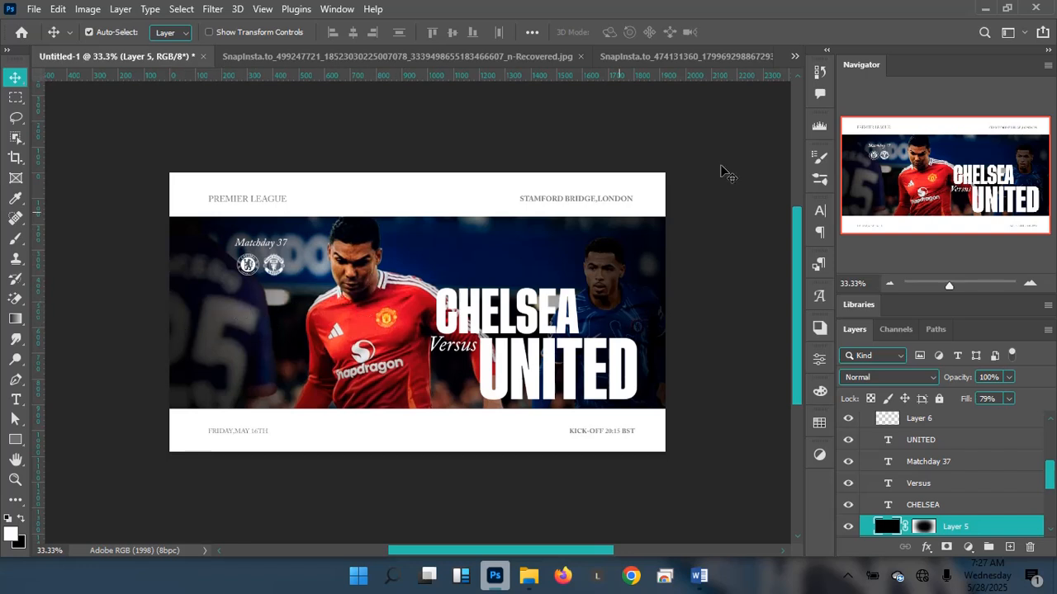
click(793, 62)
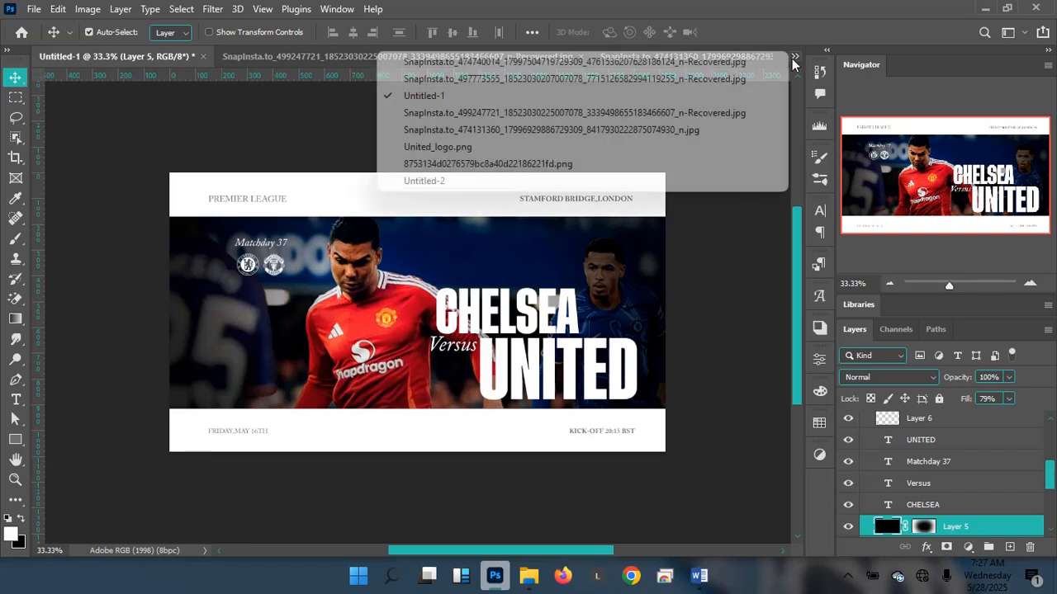
click(450, 181)
click(990, 400)
text(79)
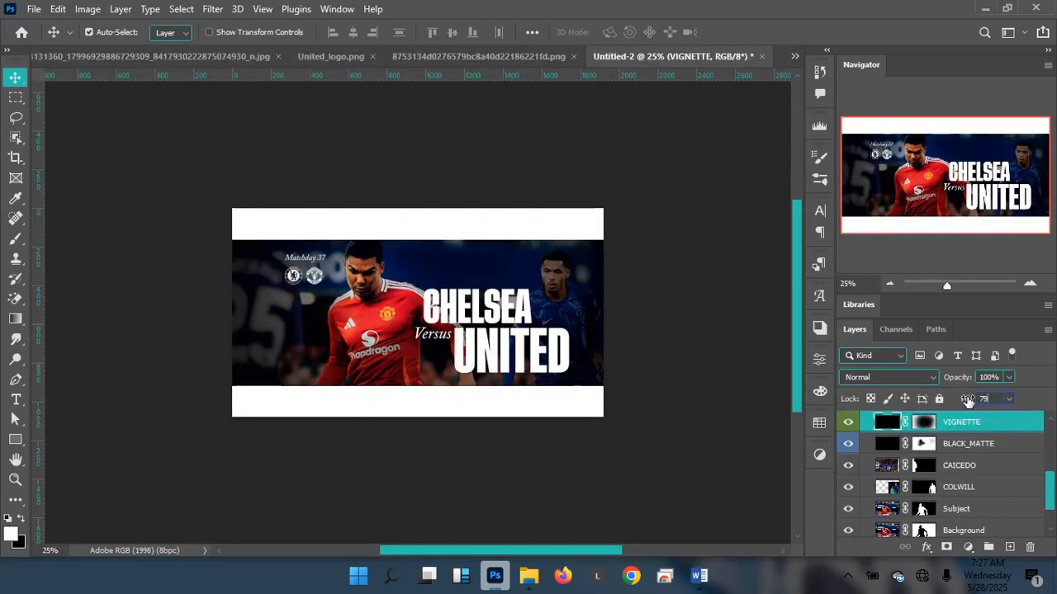
key(Return)
Select the LOGOS group together with the Matchday 37 text and shift both slightly down and left
scroll(949, 476, up, 2)
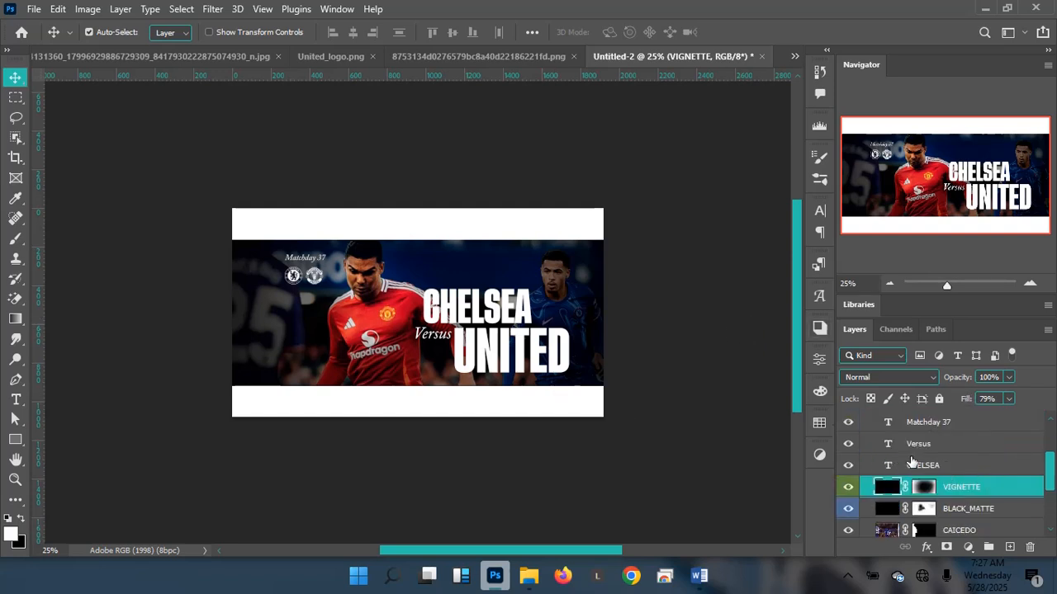
scroll(892, 469, up, 3)
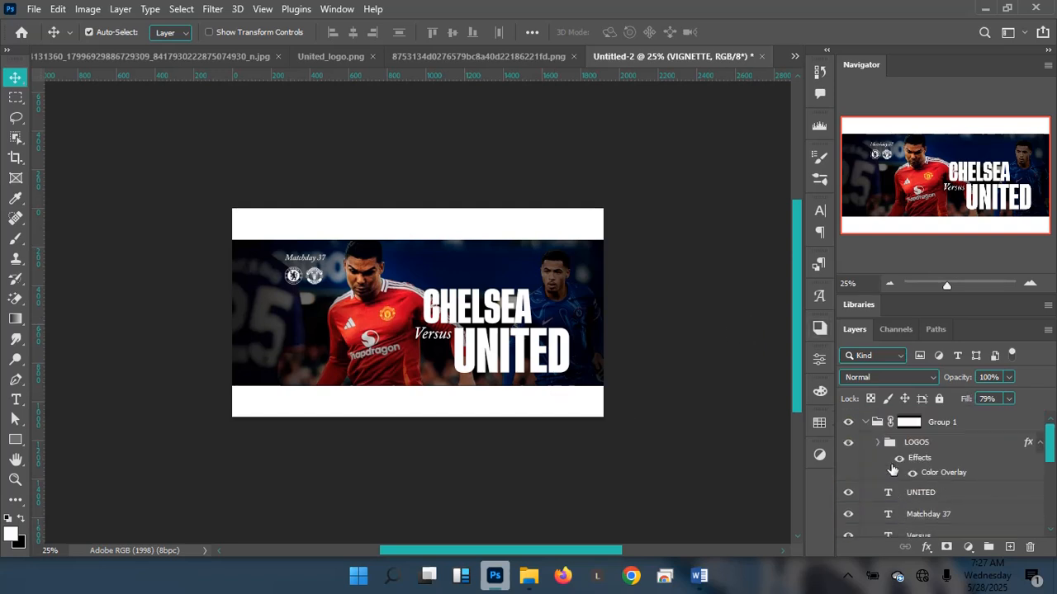
click(966, 449)
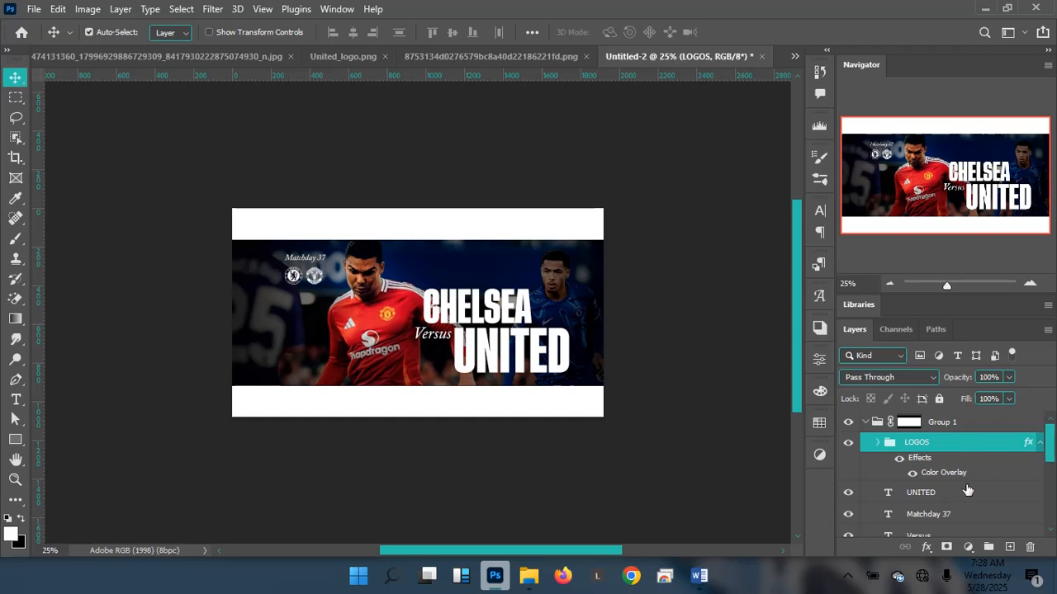
ctrl+click(968, 516)
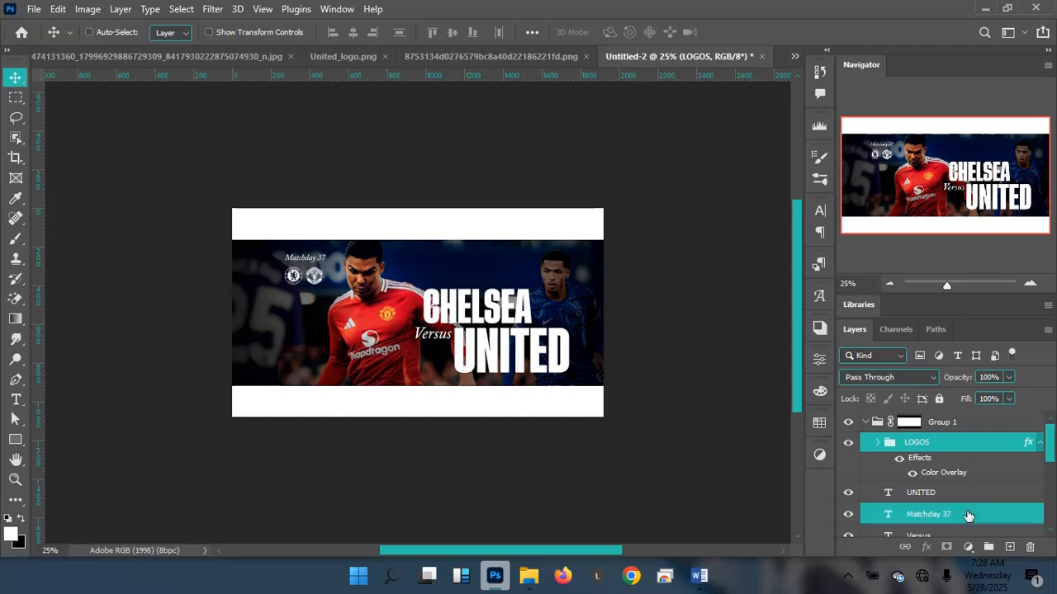
key(shift+Down)
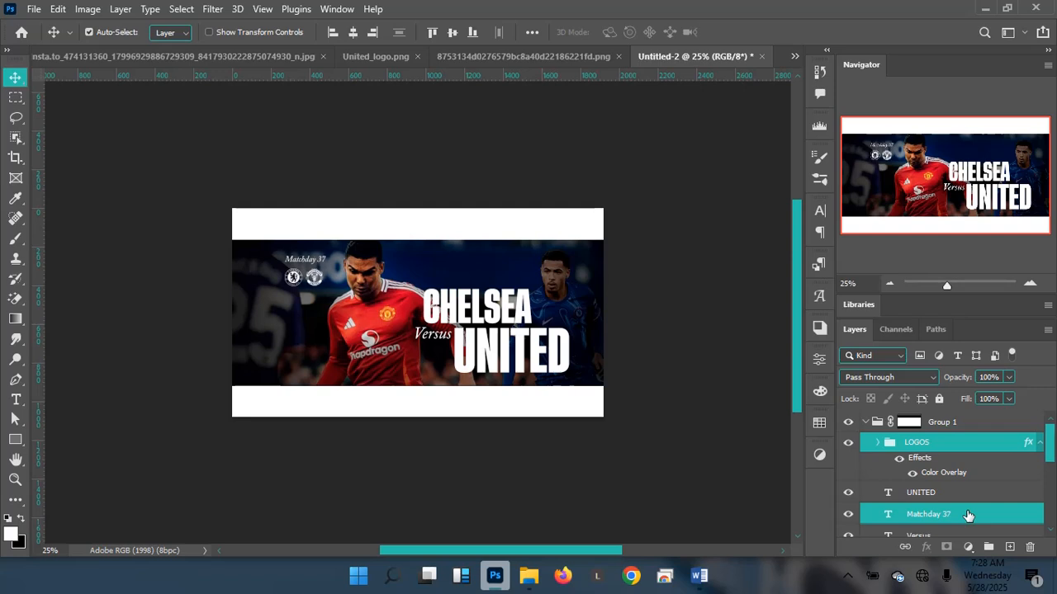
key(shift+Down)
key(shift+Left)
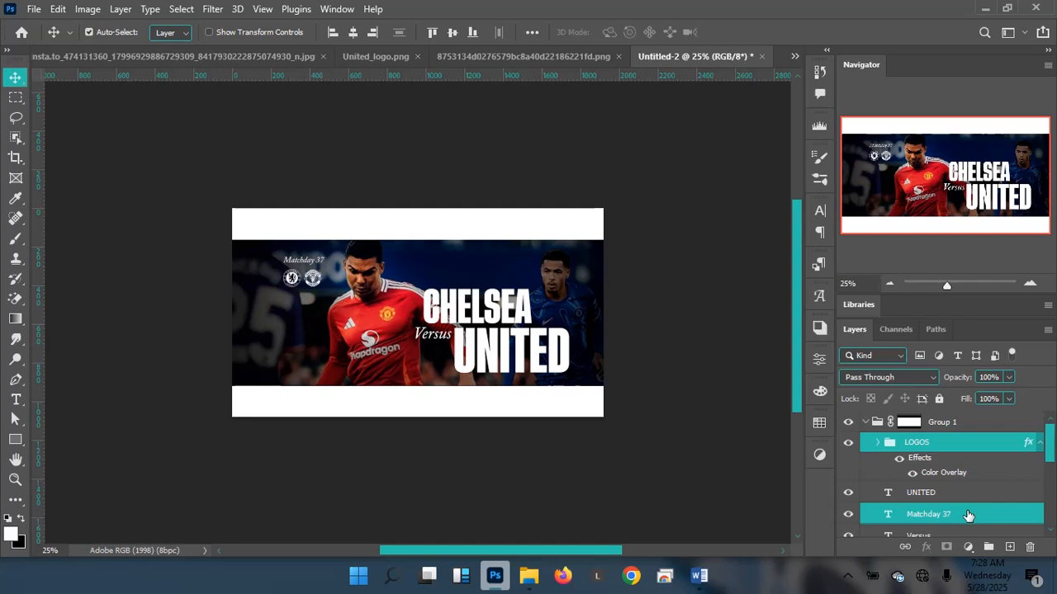
key(Left)
key(Down)
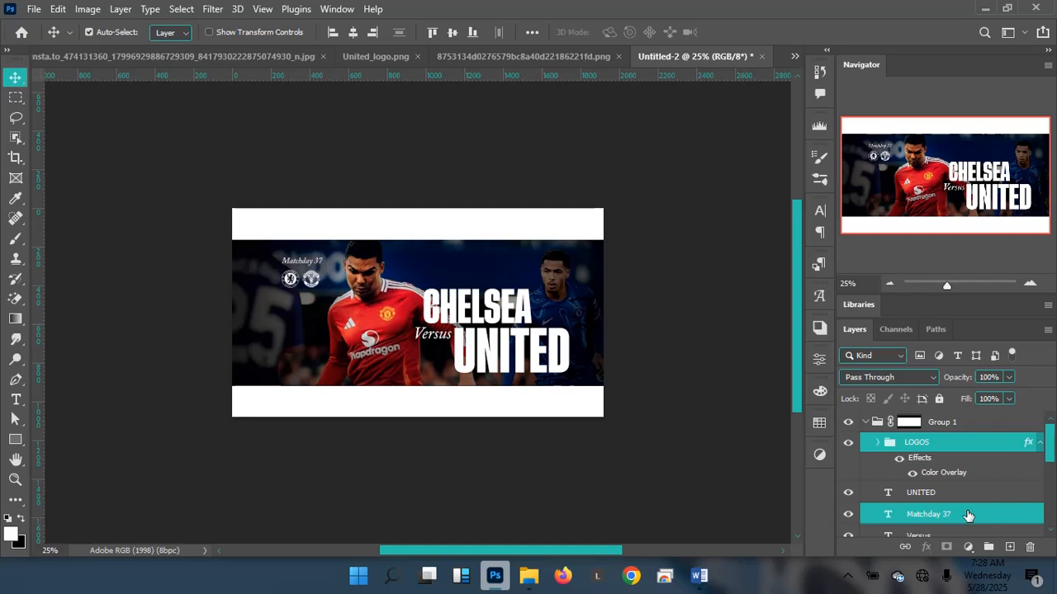
Fine-tune the crests and Matchday 37 text together with small nudges left, down and back right
key(ctrl+plus)
key(ctrl+plus)
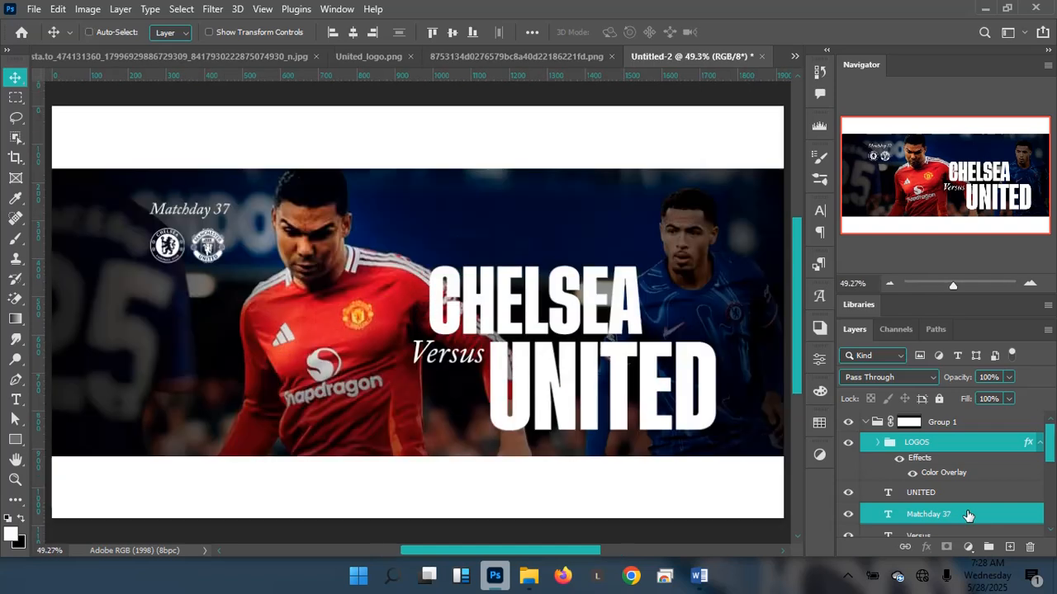
key(ctrl+minus)
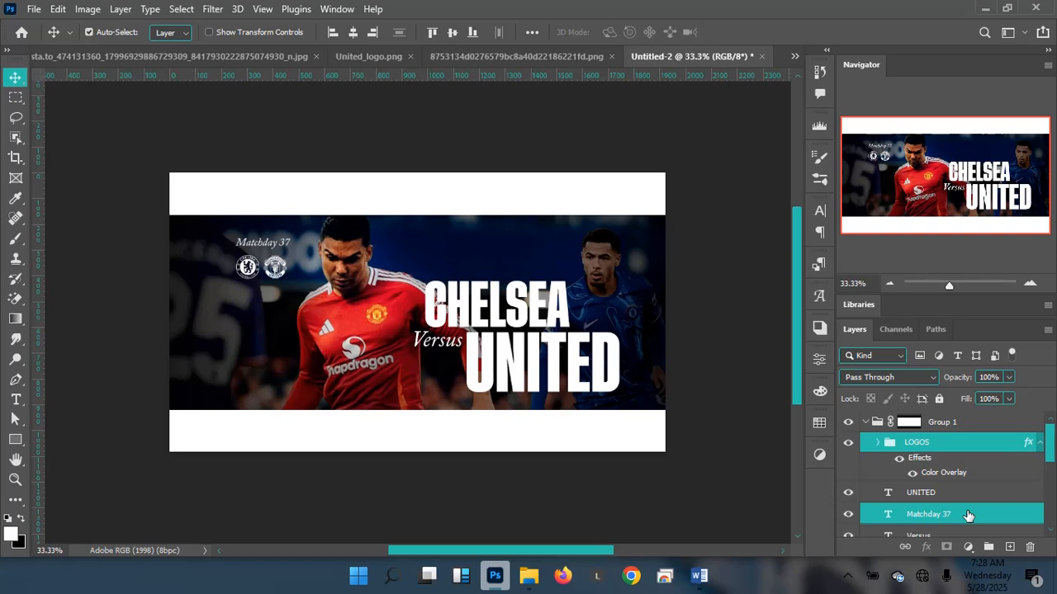
key(Left)
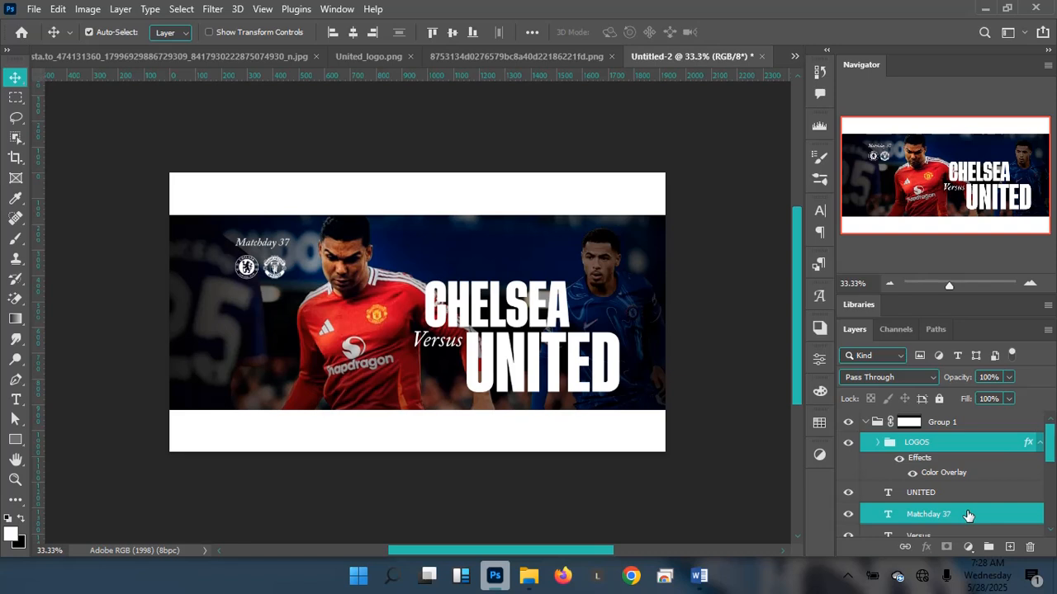
key(Down)
key(Right)
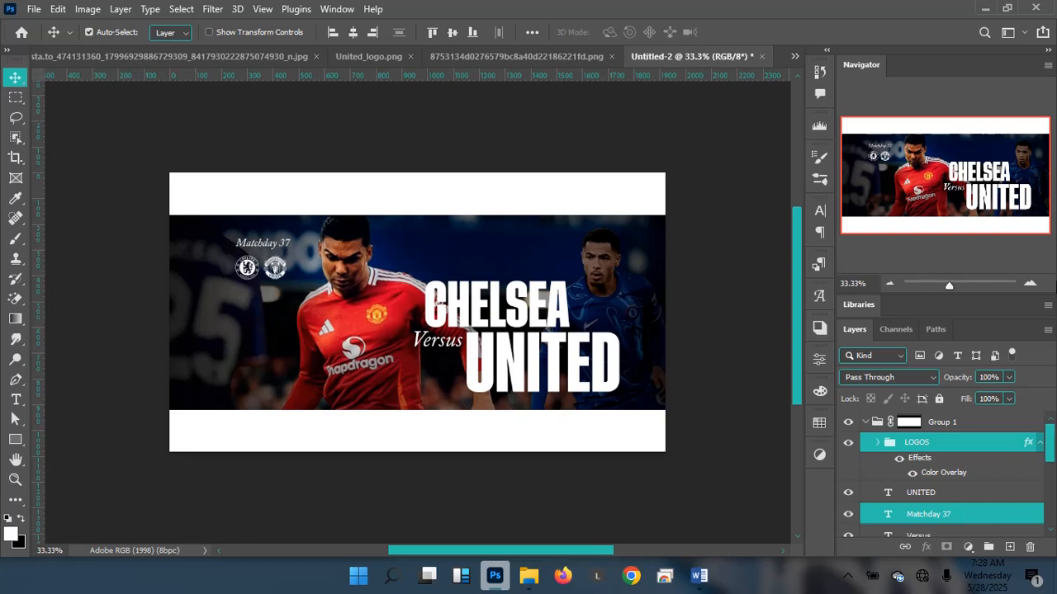
Compare the layout with Untitled-1, and enlarge the CAICEDO layer in Untitled-2 proportionally to about 101.3%
click(795, 57)
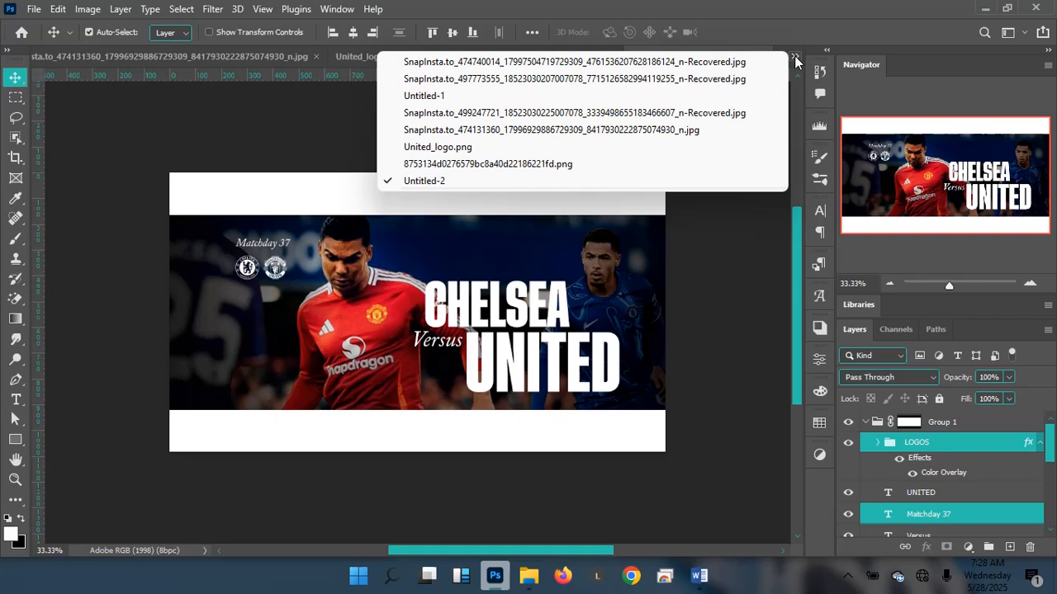
click(512, 96)
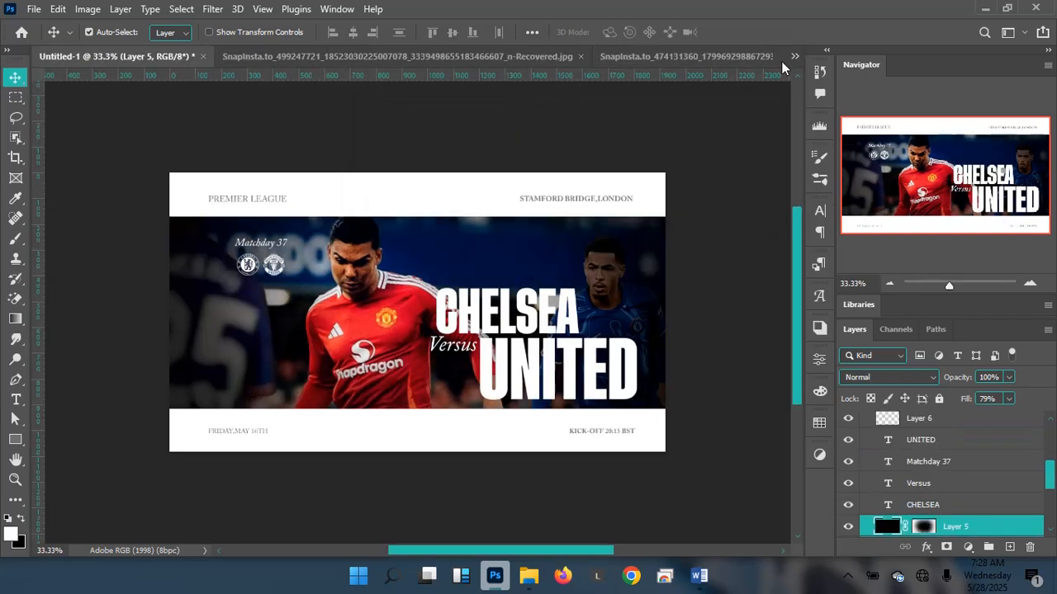
click(793, 58)
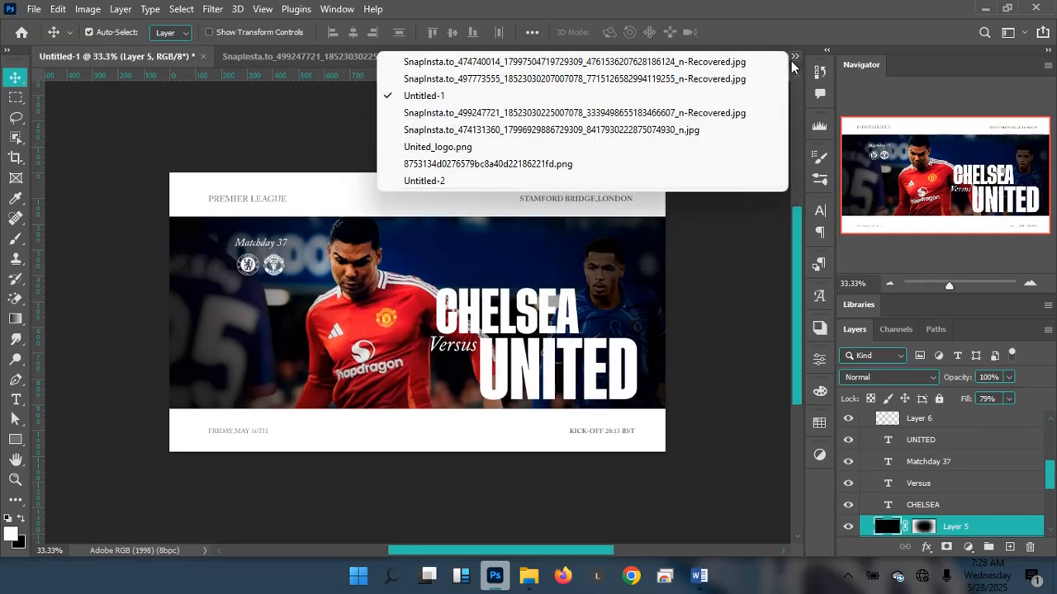
click(448, 183)
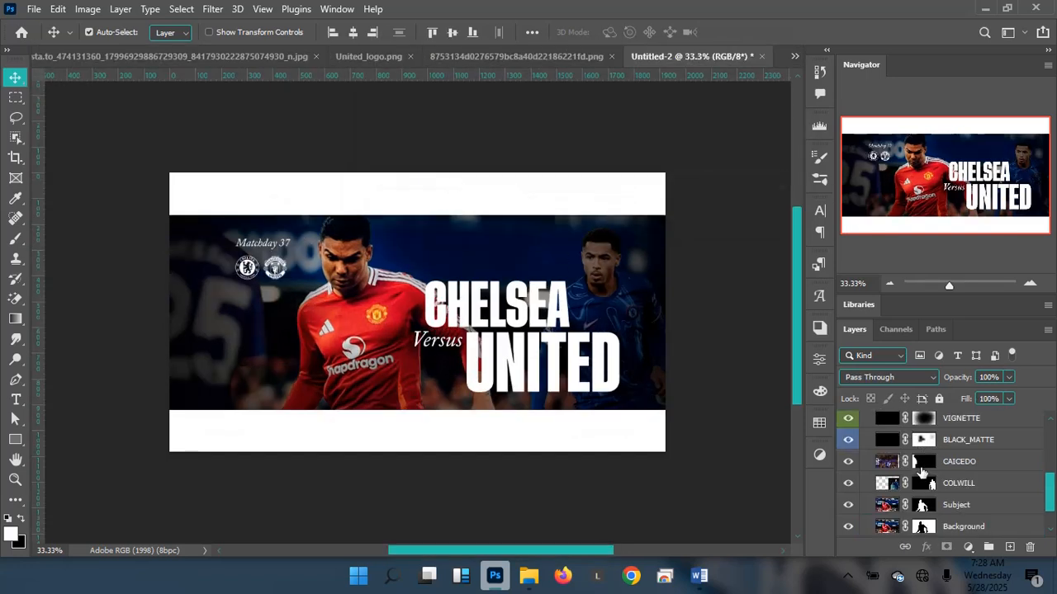
click(1001, 469)
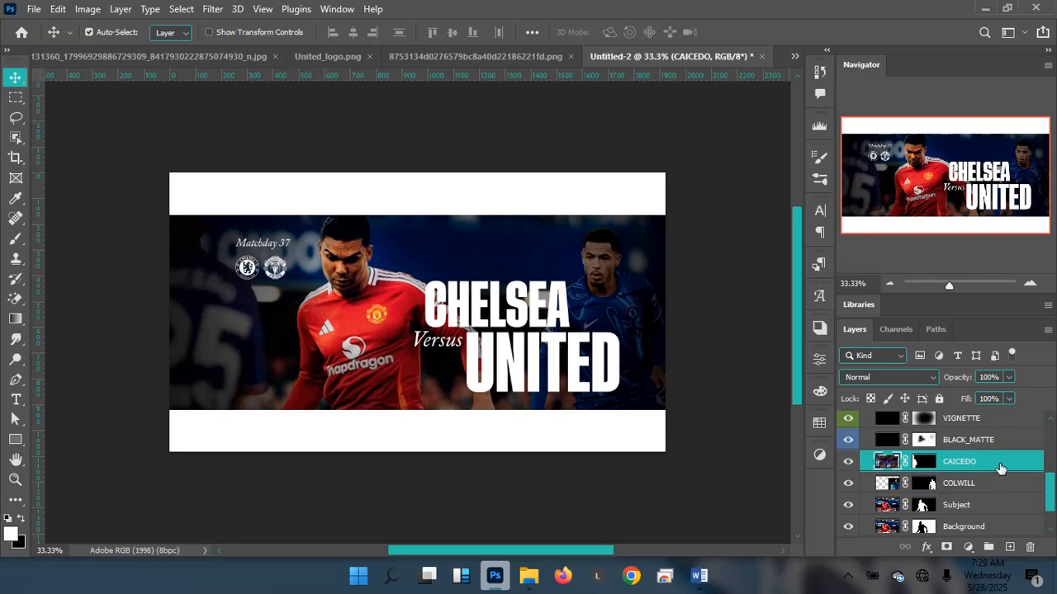
key(ctrl)
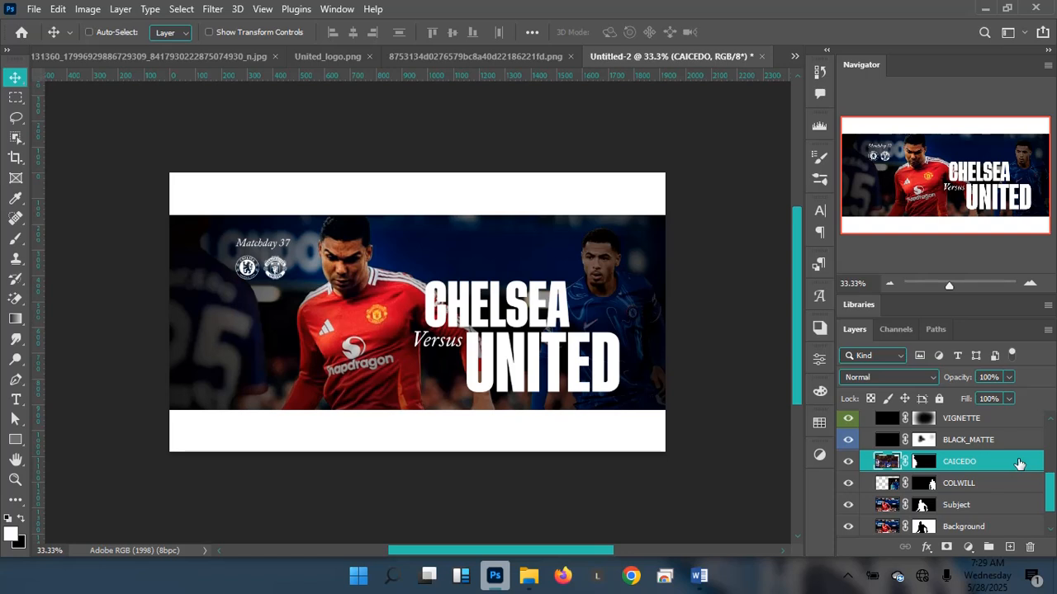
key(ctrl+t)
drag(643, 149, 654, 142)
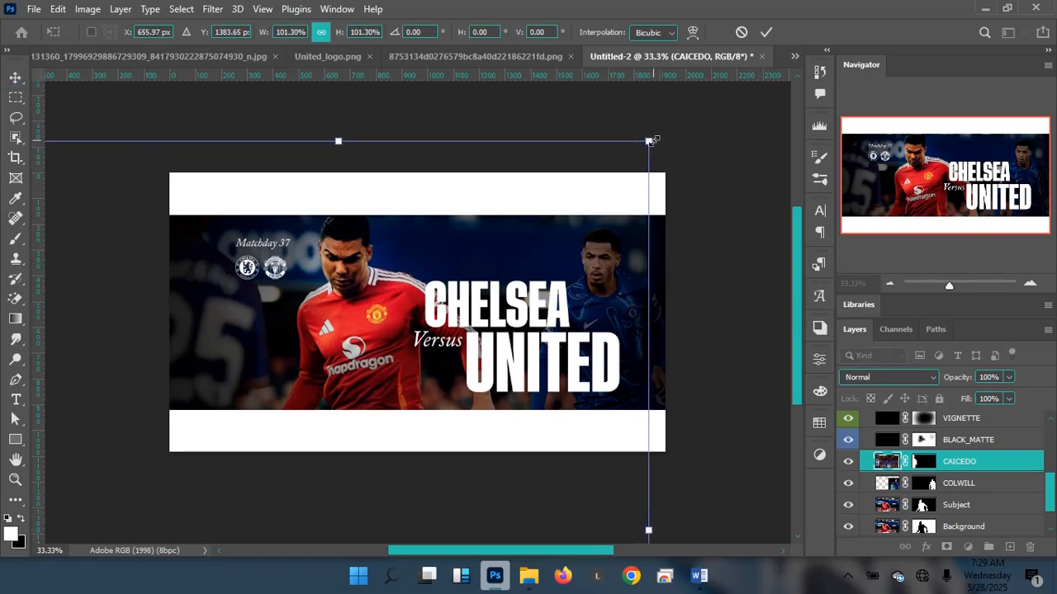
key(Return)
Check the number 25 player's size against Untitled-1, and scale the CAICEDO layer in Untitled-2 up to about 100.5%
click(792, 56)
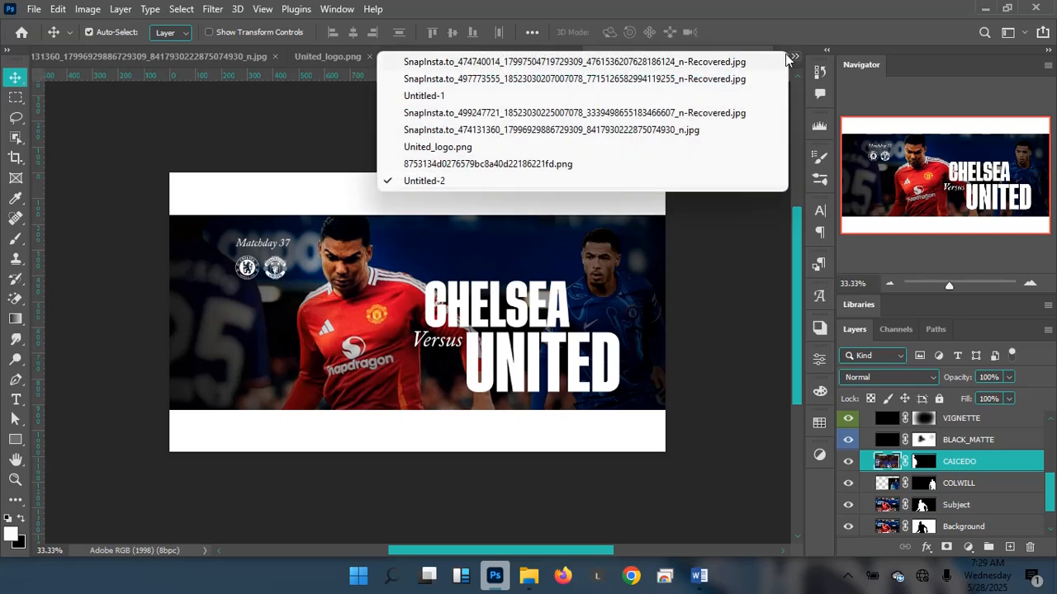
click(410, 97)
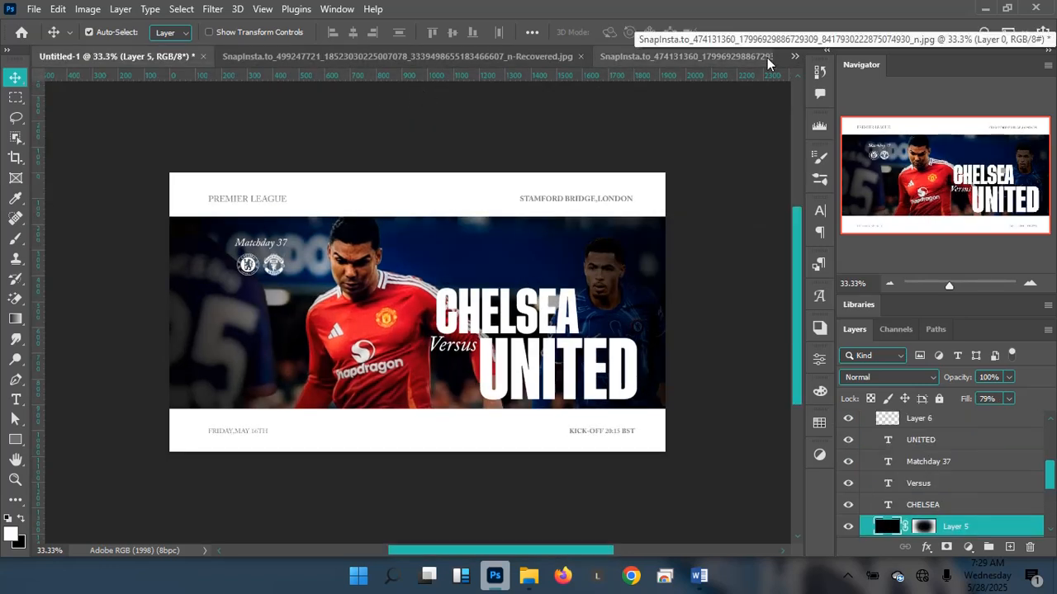
click(794, 56)
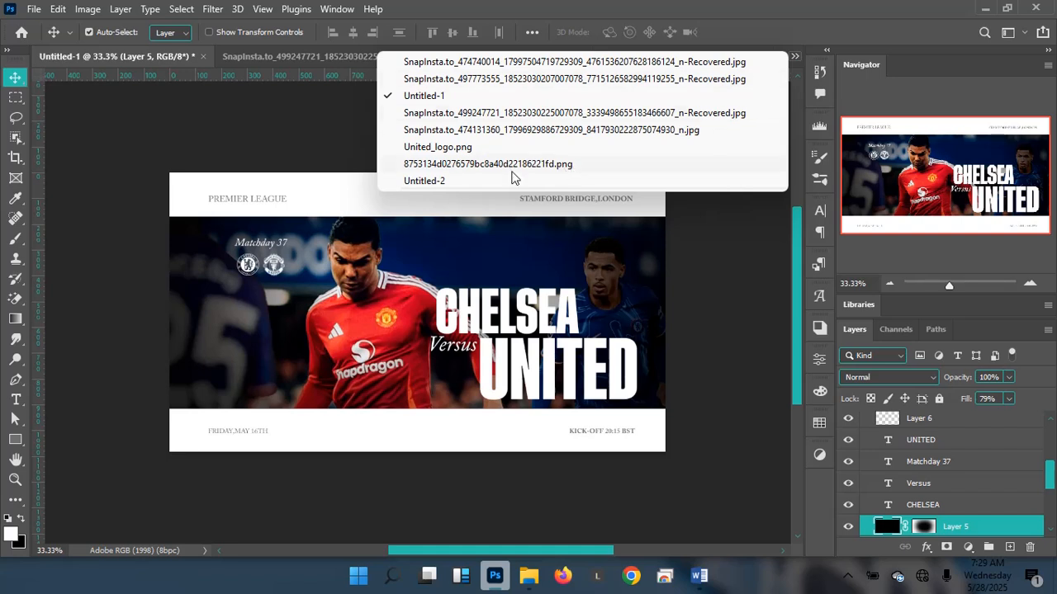
click(482, 181)
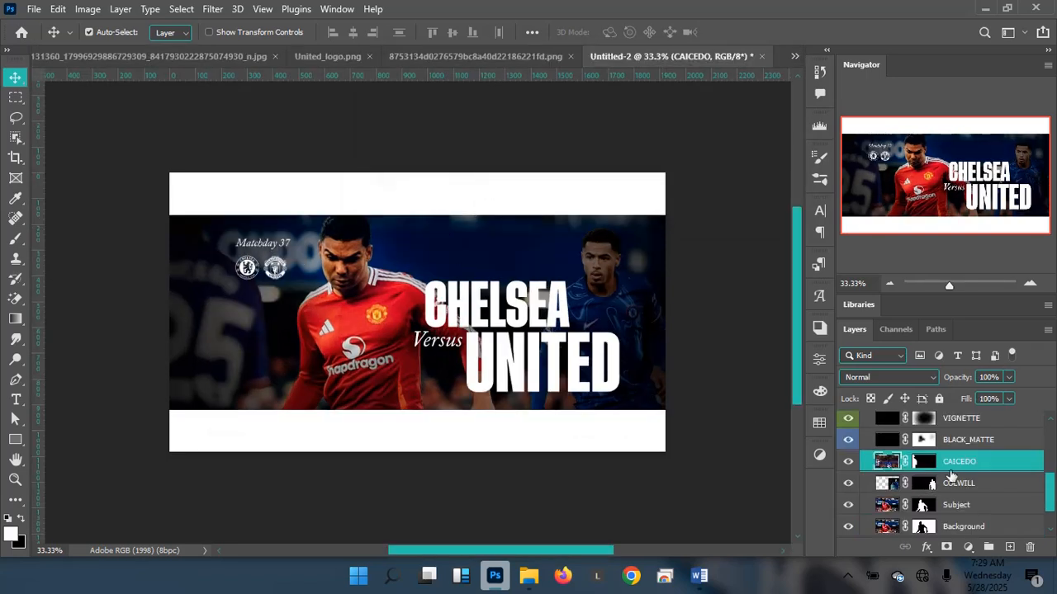
key(ctrl)
key(ctrl+t)
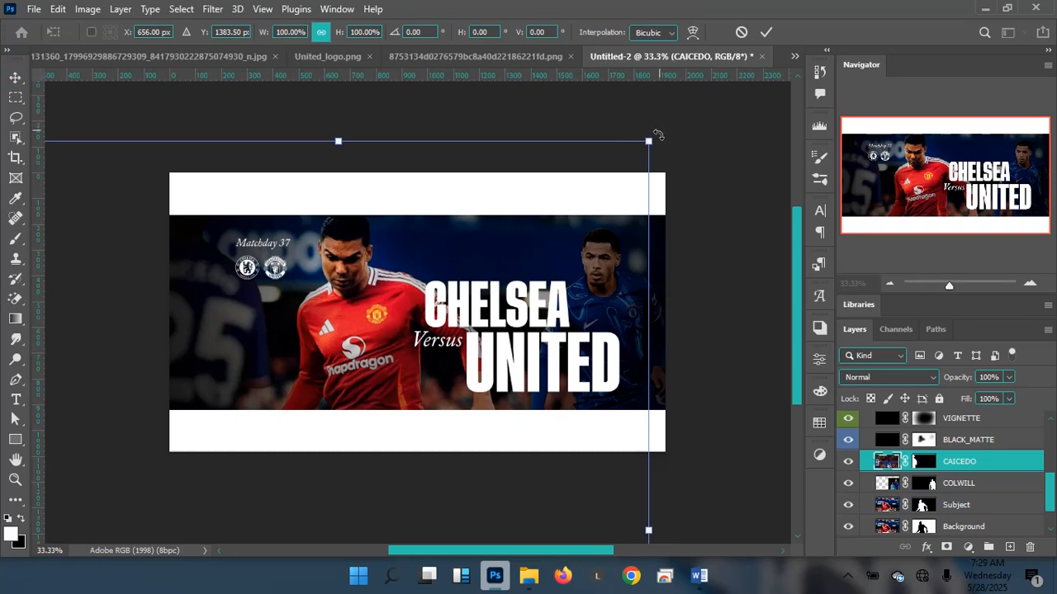
drag(649, 144, 653, 140)
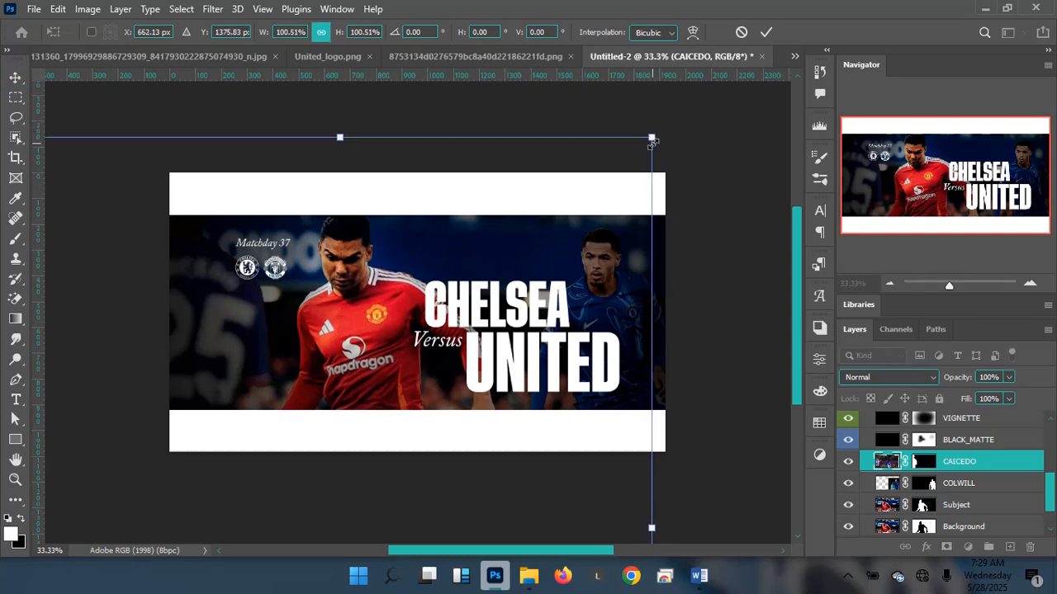
key(Return)
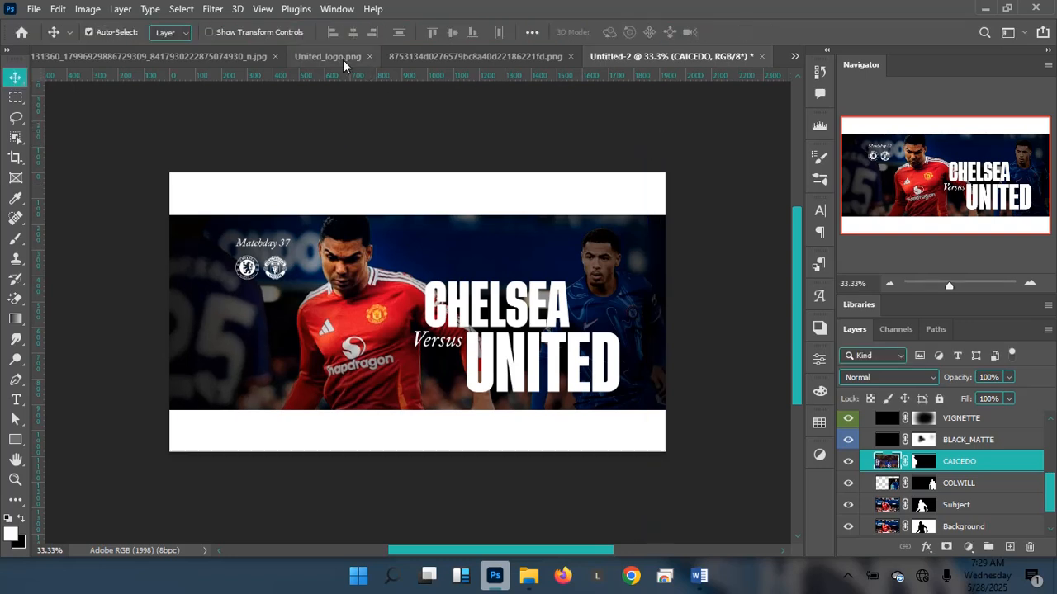
Compare the overall banner composition in Untitled-2 with Untitled-1, switching back and forth between the two documents
click(789, 58)
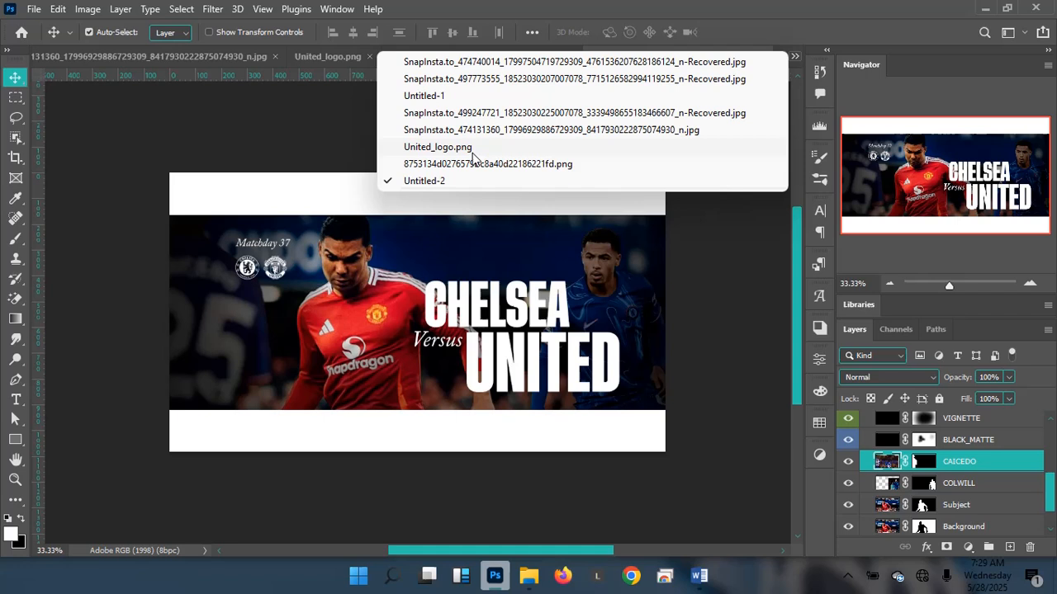
click(456, 95)
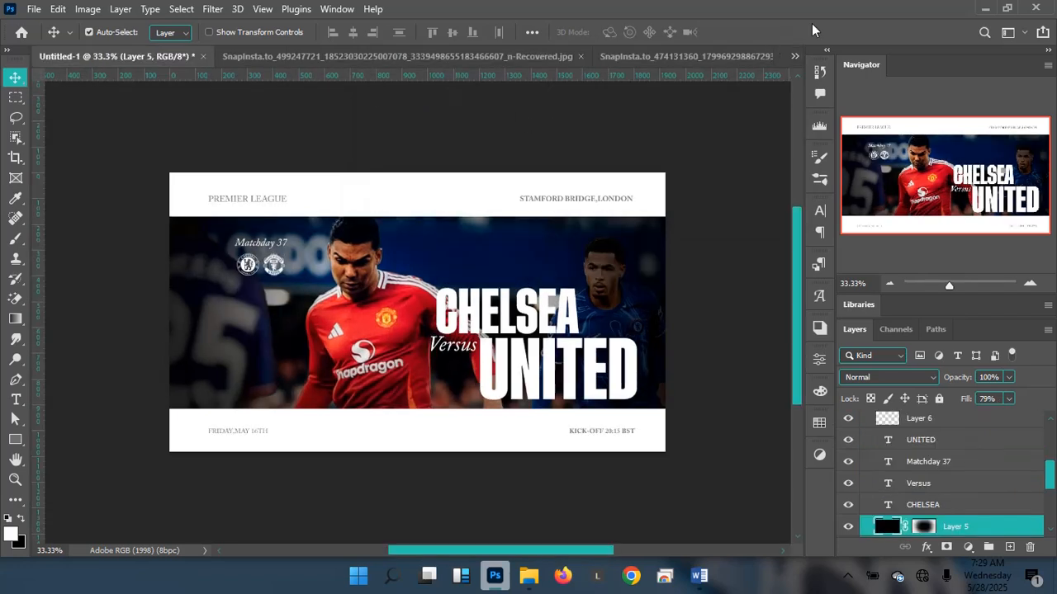
click(794, 57)
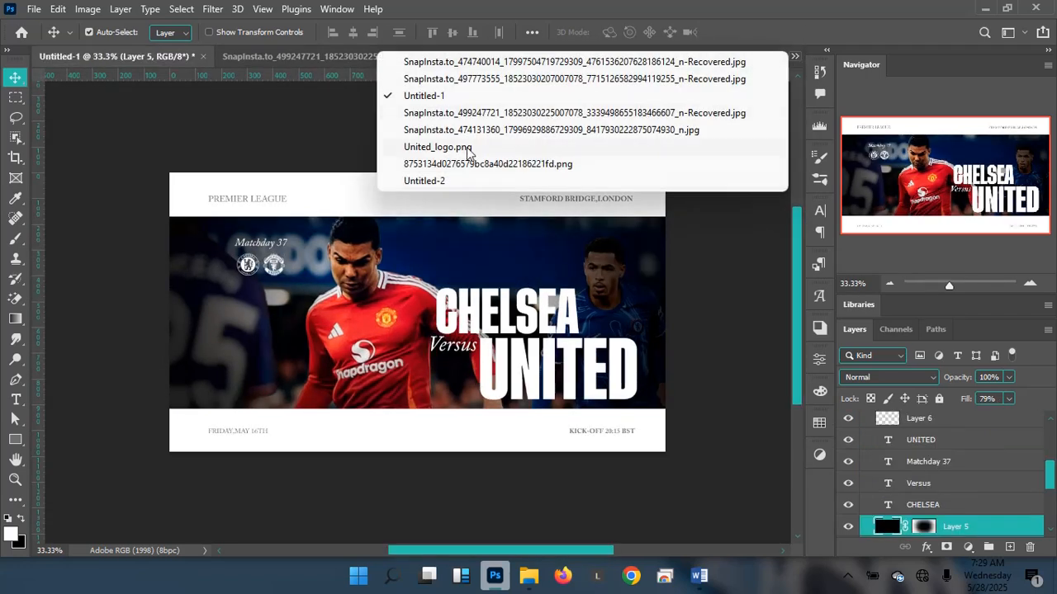
click(421, 183)
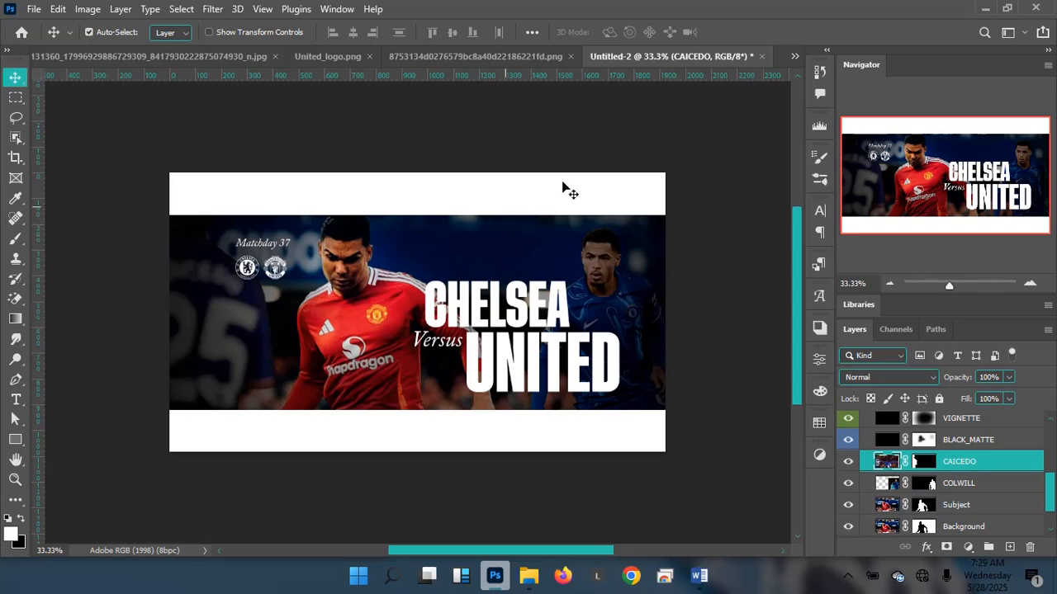
click(795, 58)
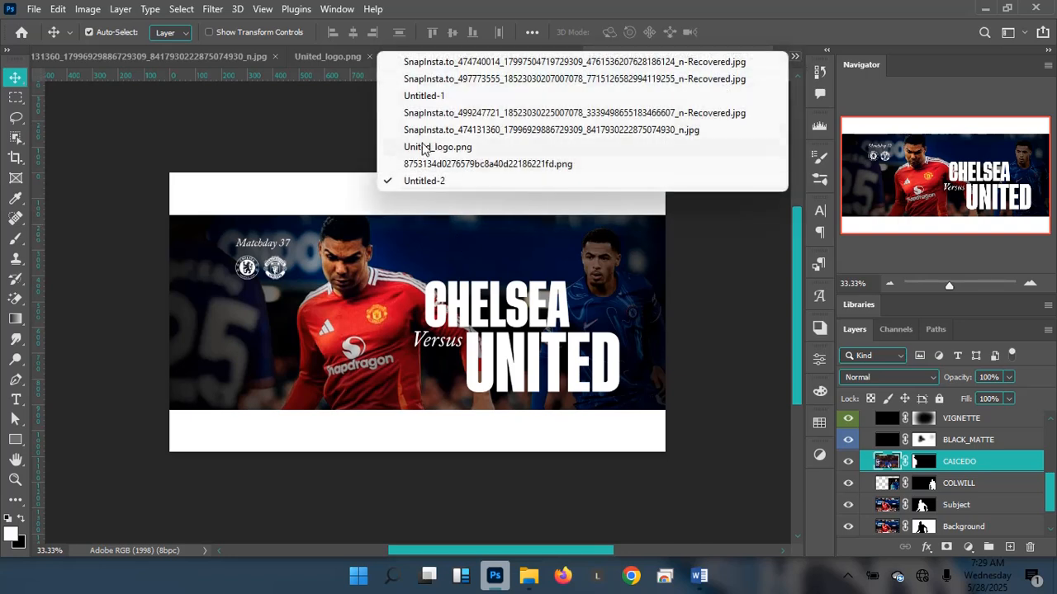
click(437, 95)
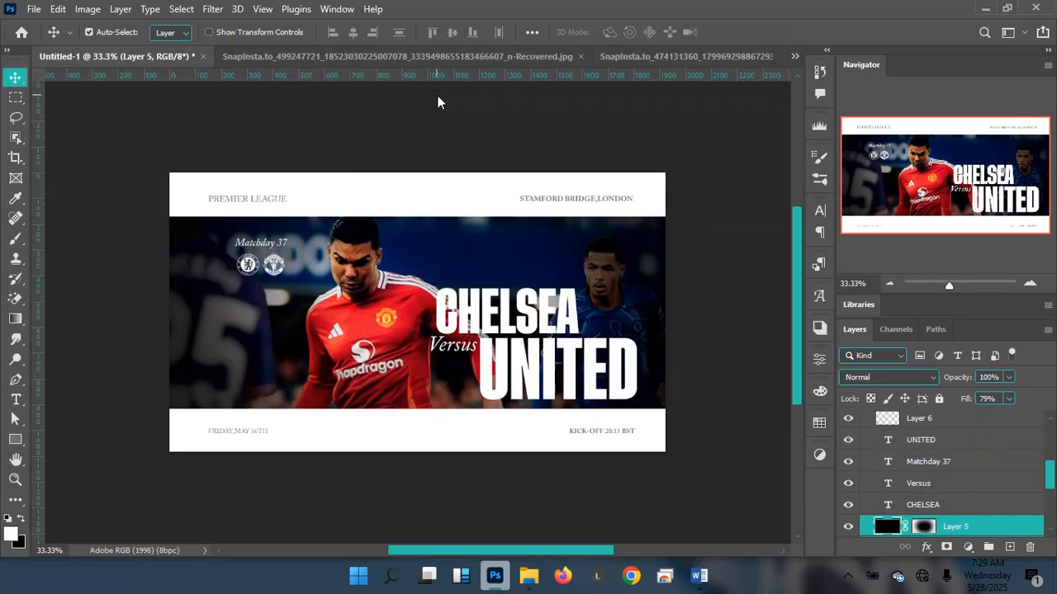
In Untitled-2, enlarge the CAICEDO layer slightly and proportionally by extending it from its lower corner
click(794, 59)
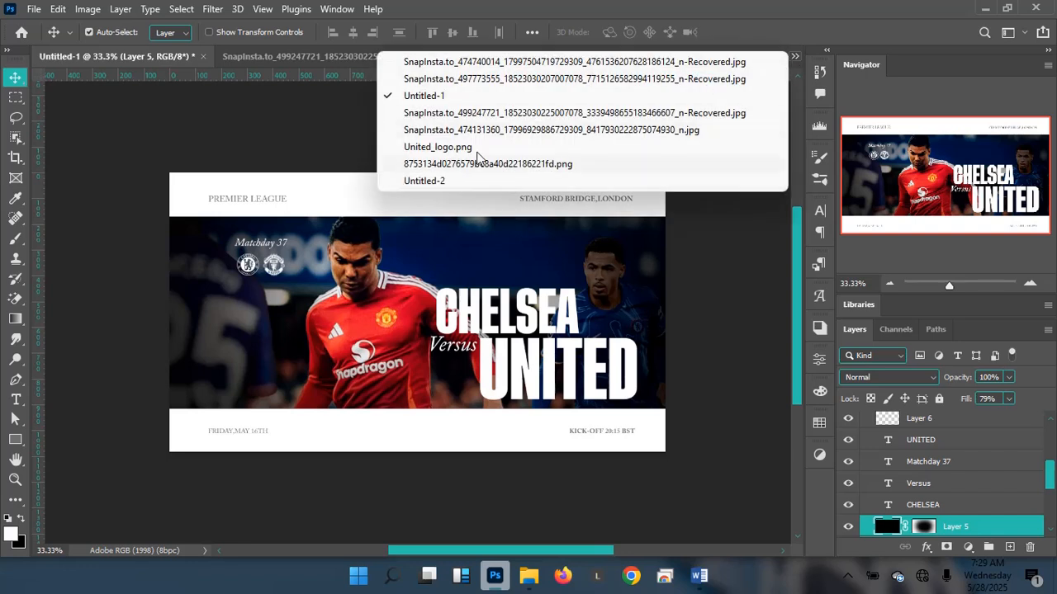
click(436, 182)
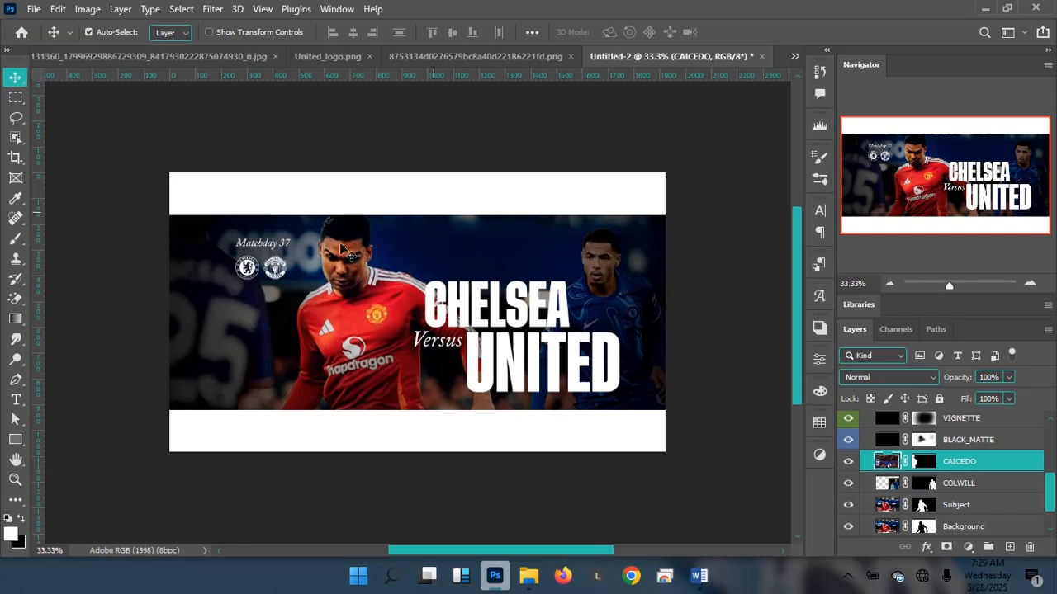
key(ctrl+minus)
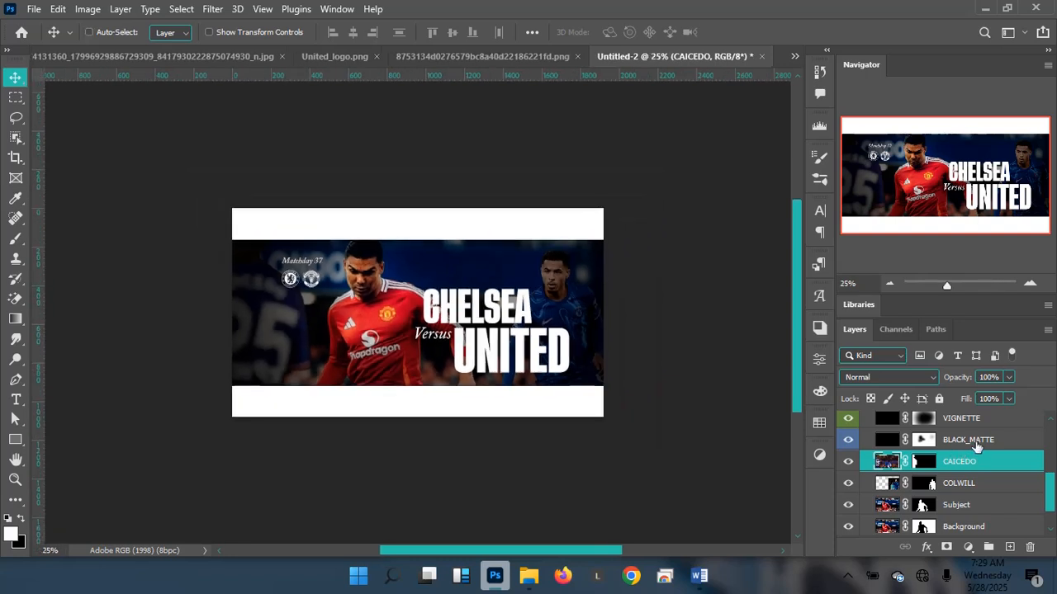
key(ctrl+t)
scroll(596, 390, down, 3)
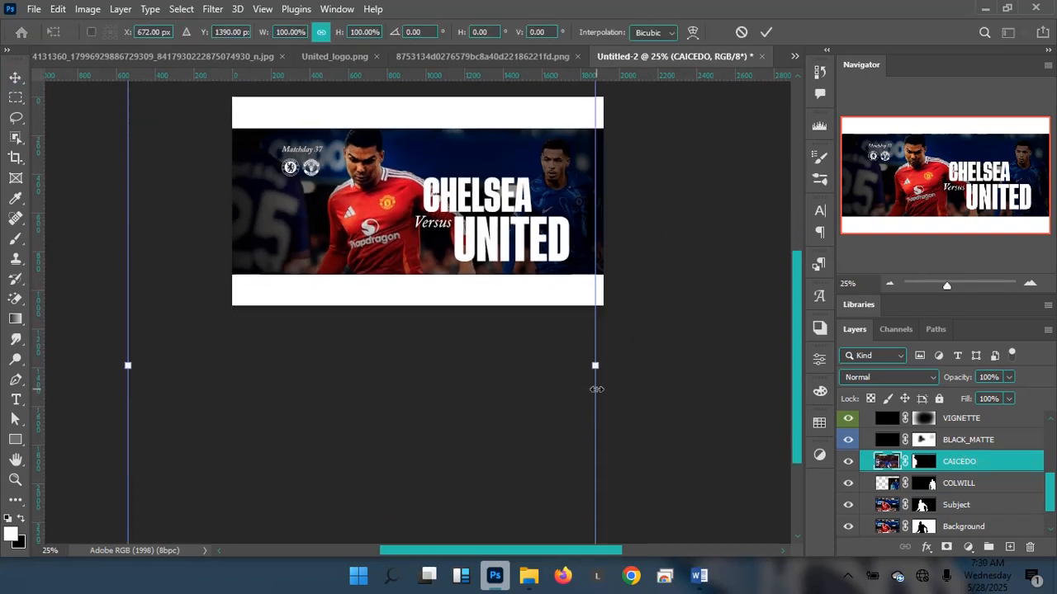
key(ctrl+minus)
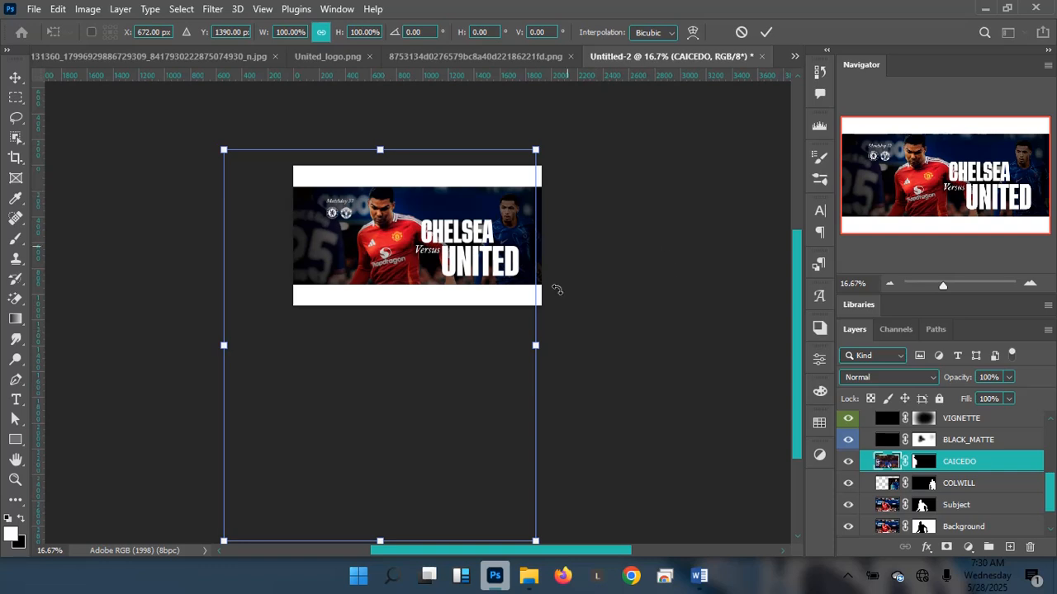
scroll(556, 288, down, 1)
drag(544, 520, 555, 540)
key(Return)
key(ctrl+0)
key(ctrl+minus)
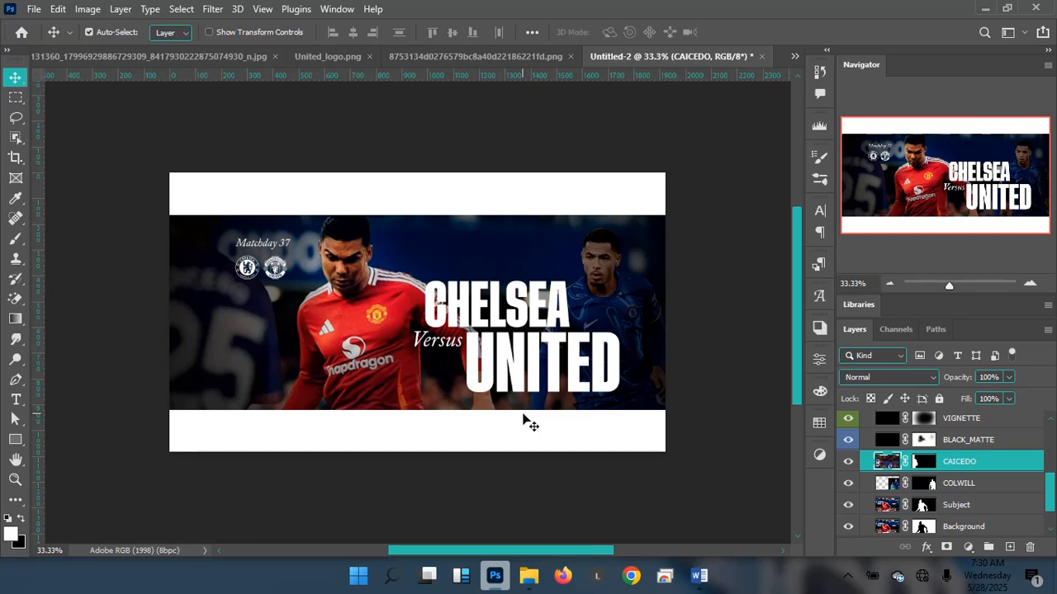
key(ctrl+plus)
key(ctrl+minus)
Check Untitled-1's header text, then duplicate Matchday 37 in Untitled-2 and place the copy in the white band above the photo
click(261, 246)
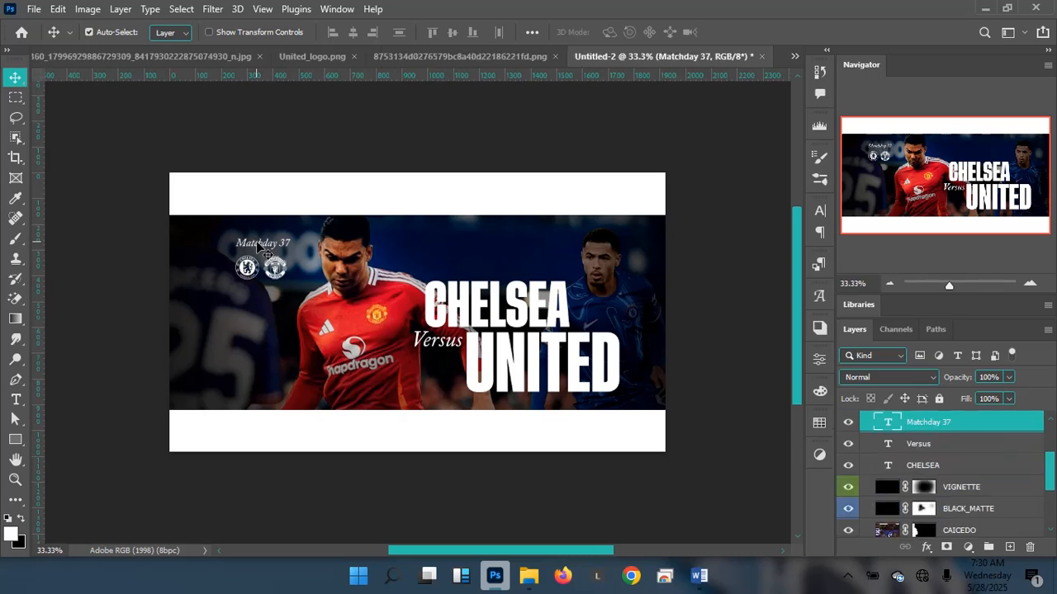
click(792, 57)
click(453, 98)
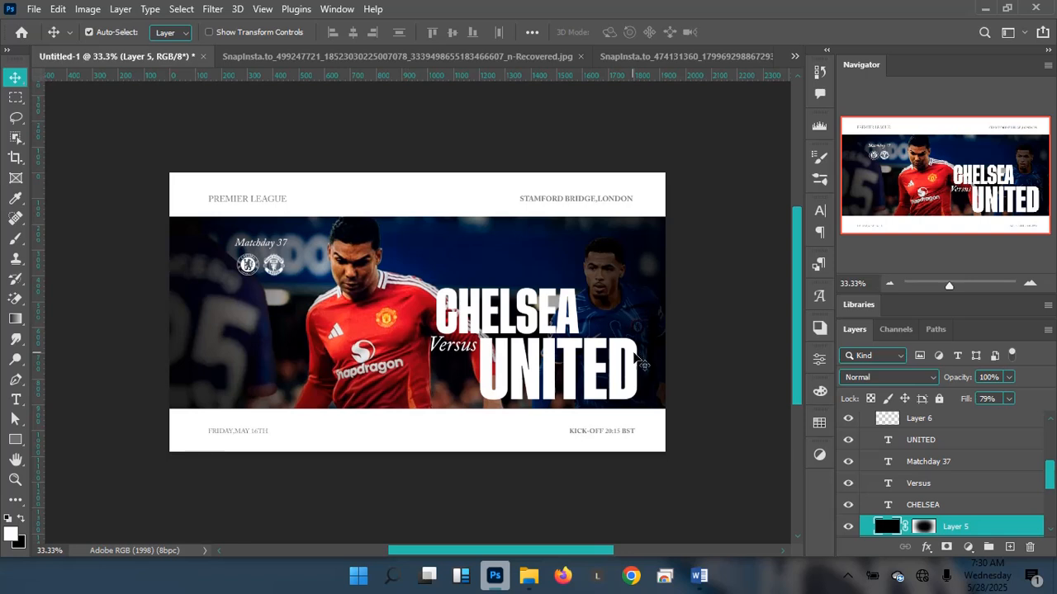
click(791, 57)
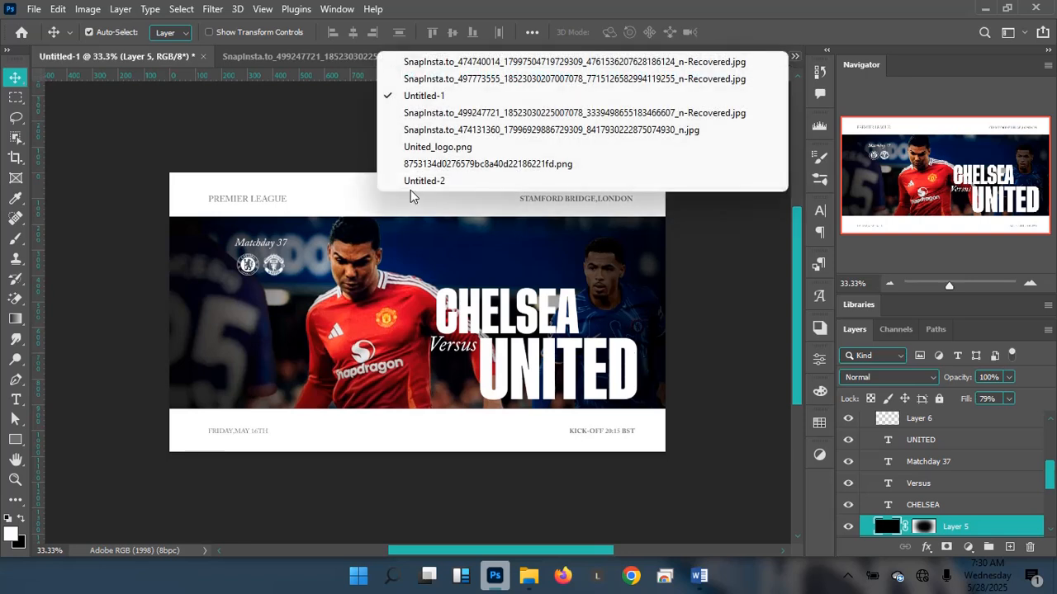
click(411, 187)
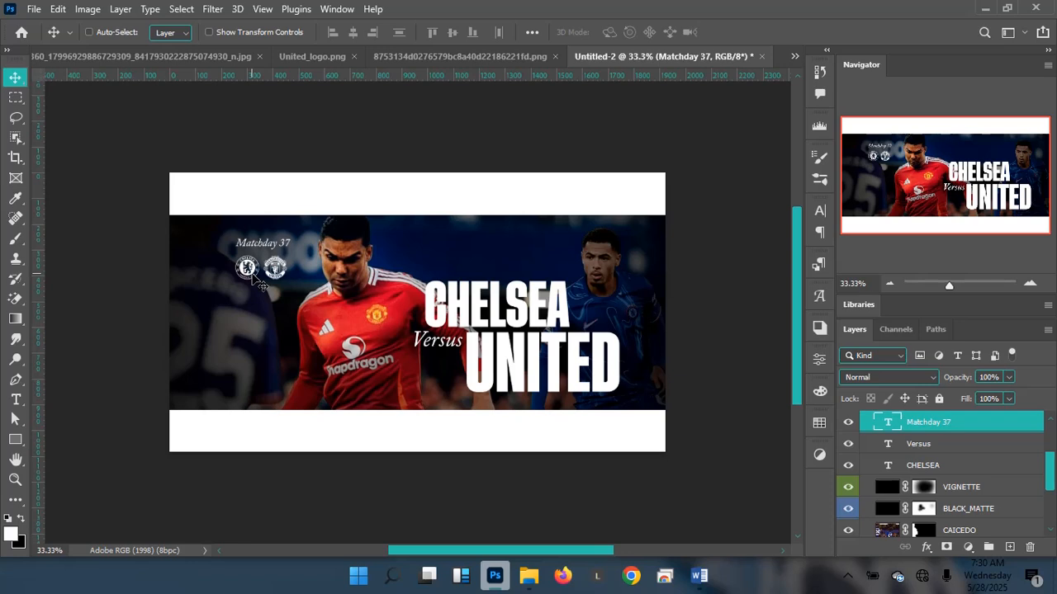
key(ctrl+j)
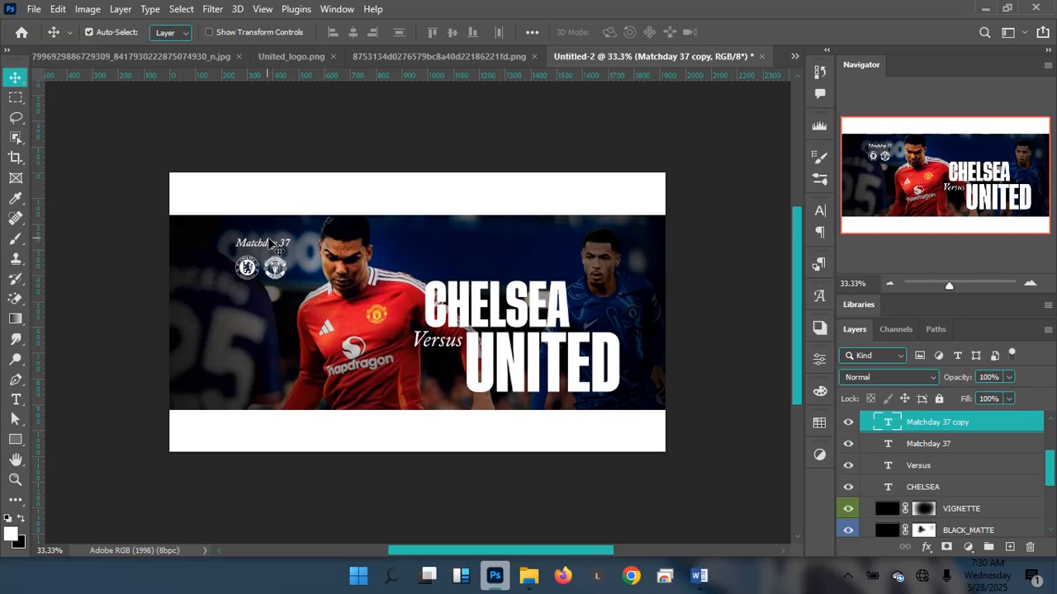
scroll(910, 434, up, 2)
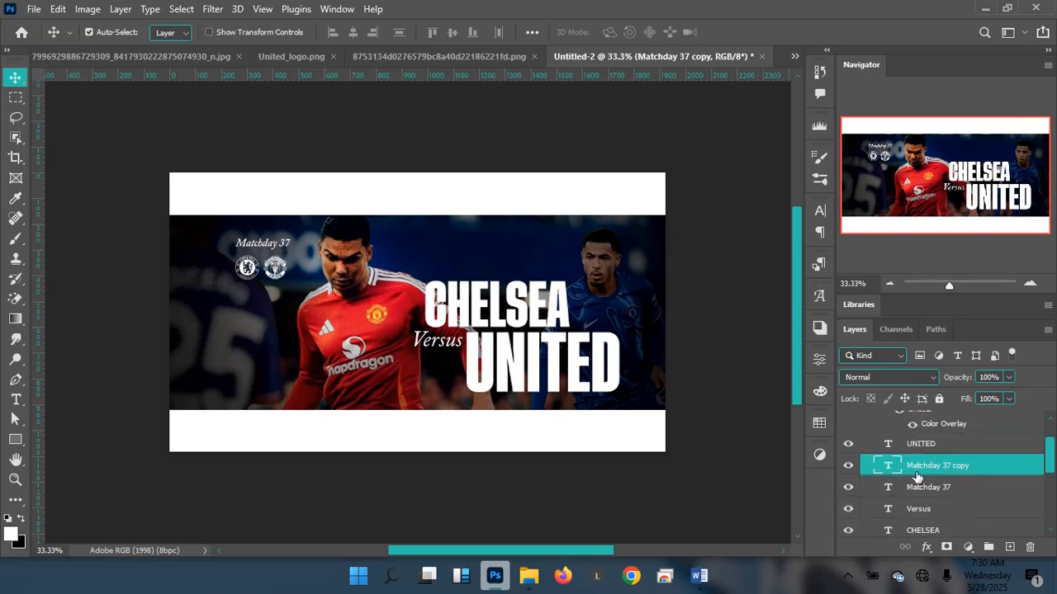
drag(261, 244, 246, 204)
Recolour the duplicated Matchday 37 text to dark grey #393939
double_click(245, 202)
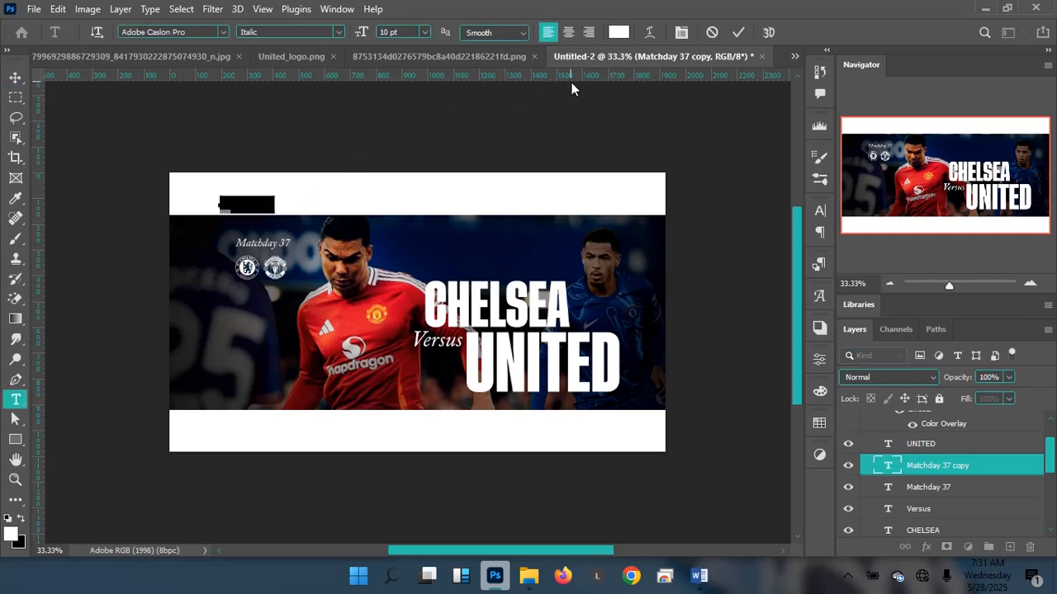
click(618, 32)
drag(589, 421, 589, 441)
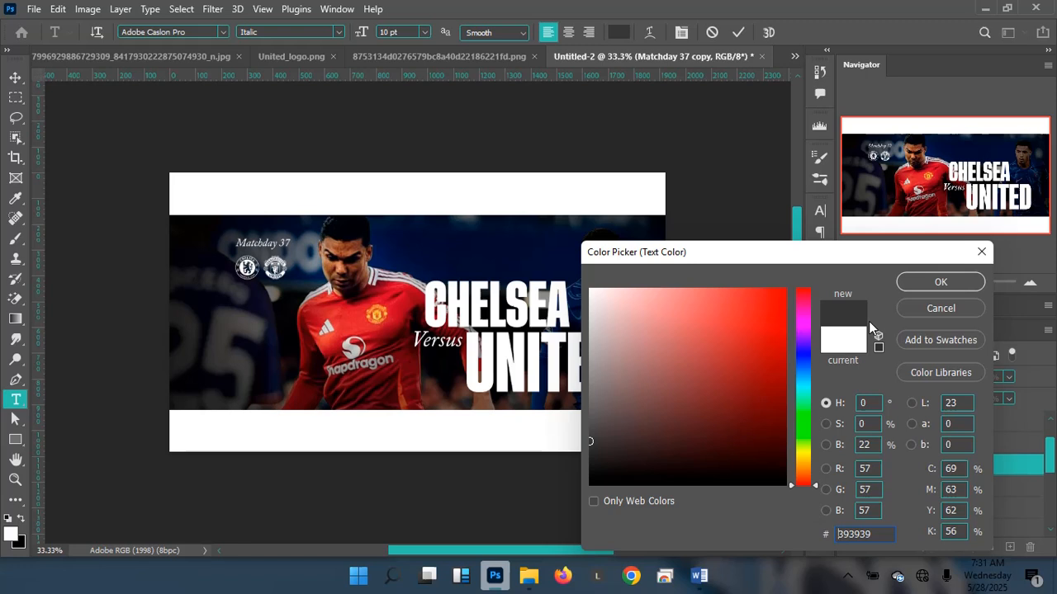
click(941, 282)
click(737, 33)
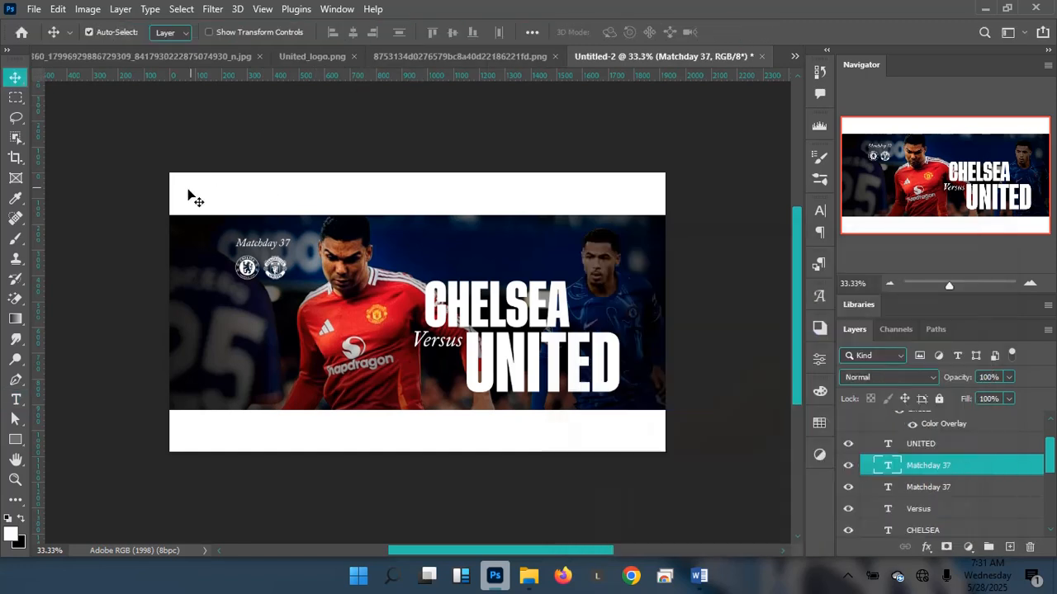
Move the duplicated Matchday 37 text layer out of Group 1 to the top of the layer stack
ctrl+click(248, 195)
scroll(966, 512, up, 2)
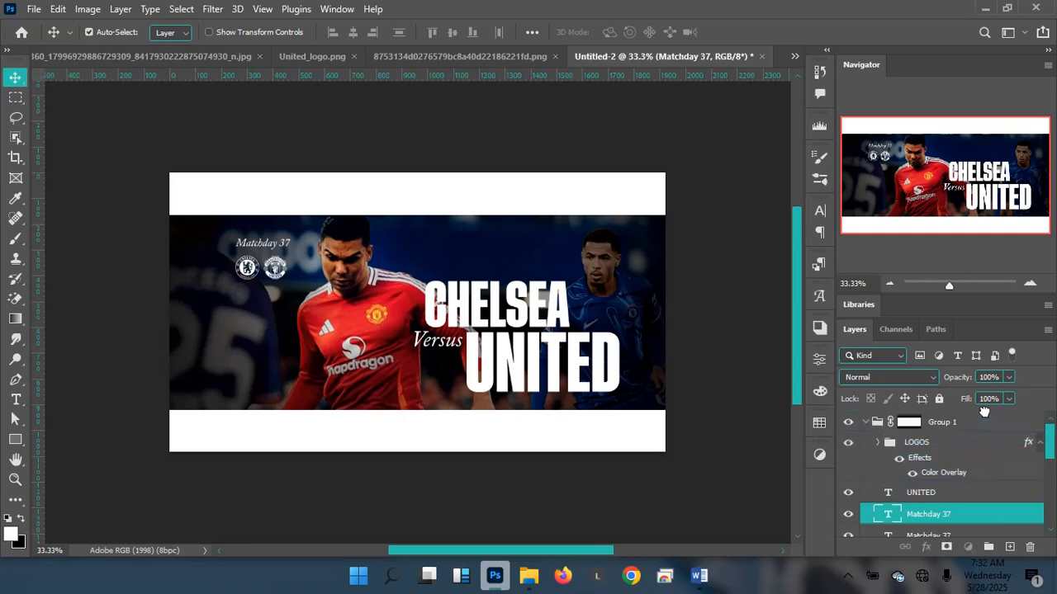
drag(984, 411, 984, 415)
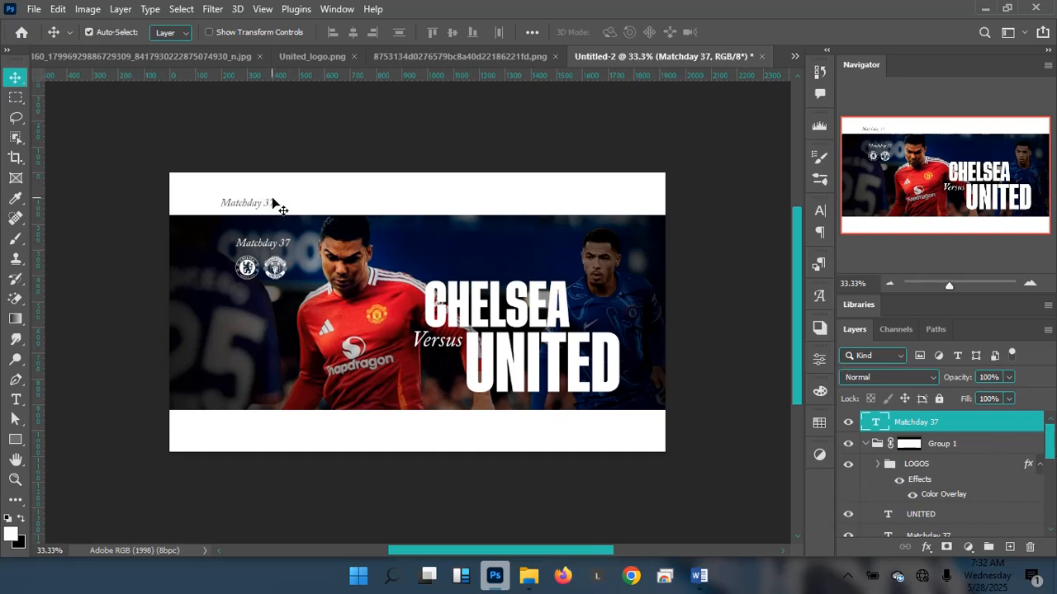
Replace the duplicated text with PREMIER LEAGUE and set its font style to Regular
key(Return)
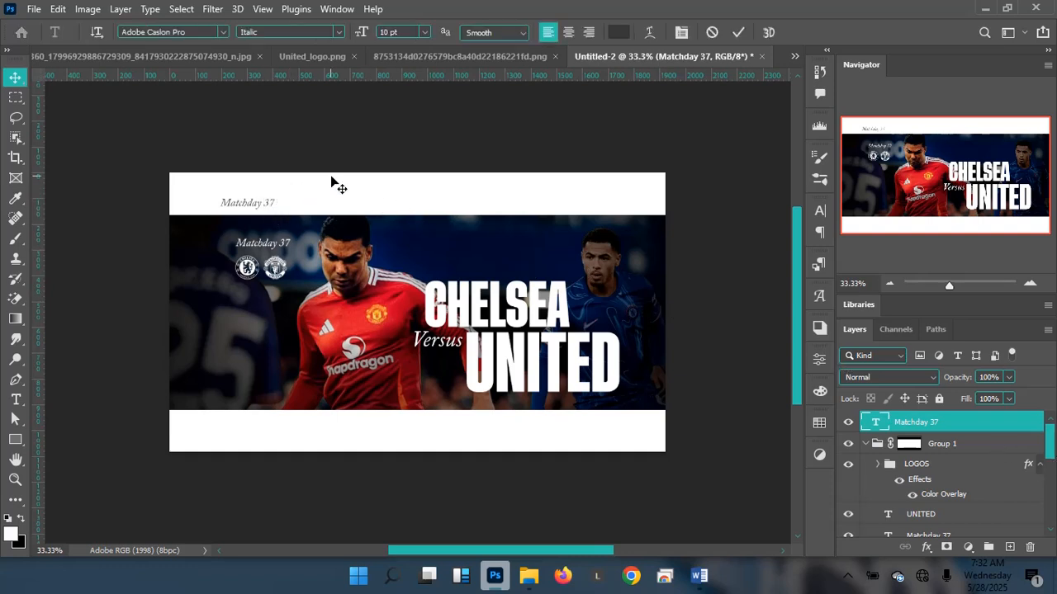
text(PRE)
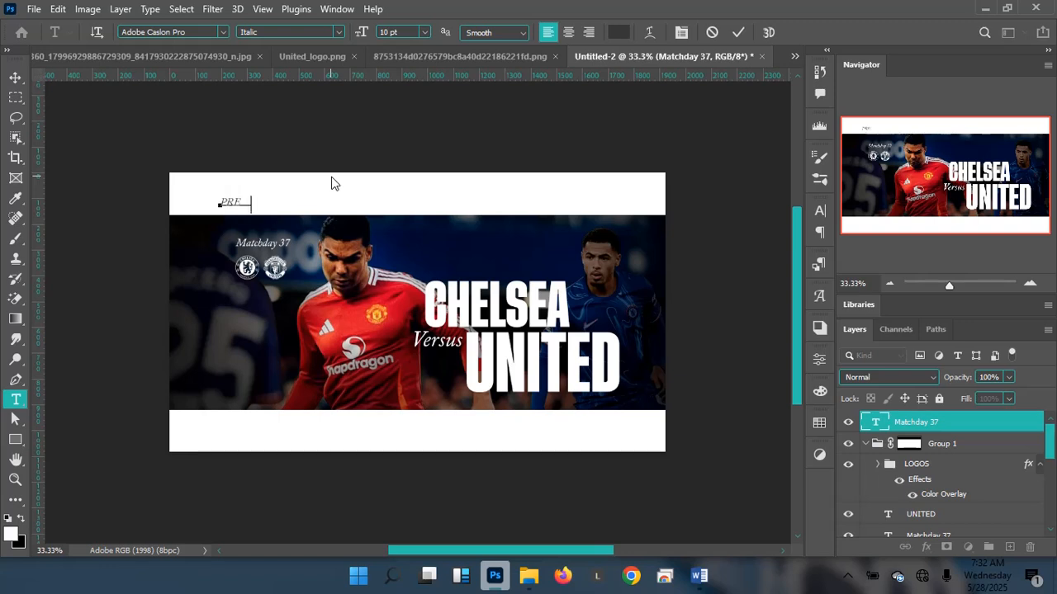
text(MIER LEAGUE)
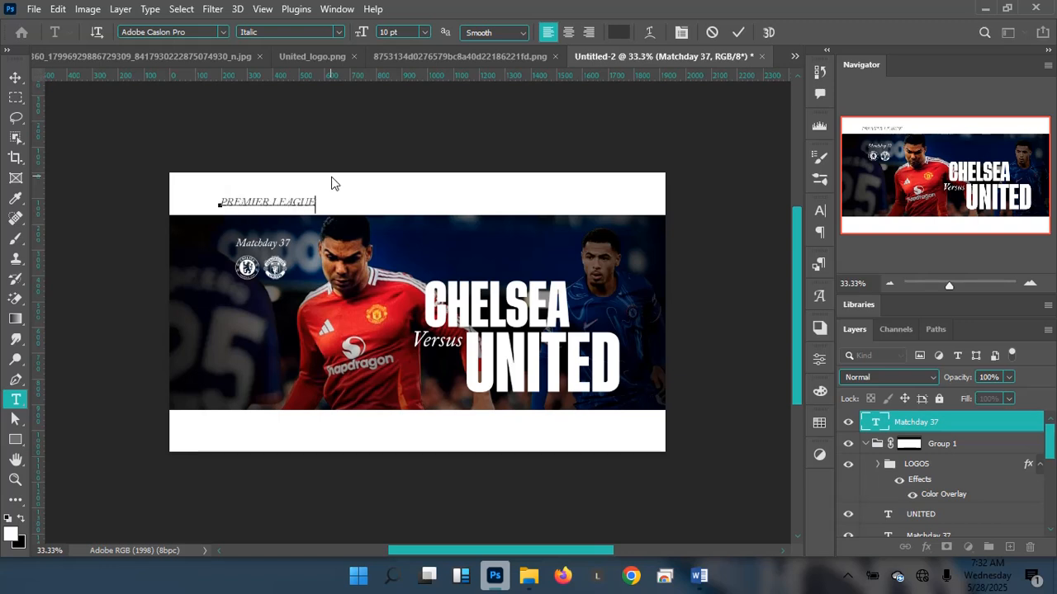
key(ctrl+a)
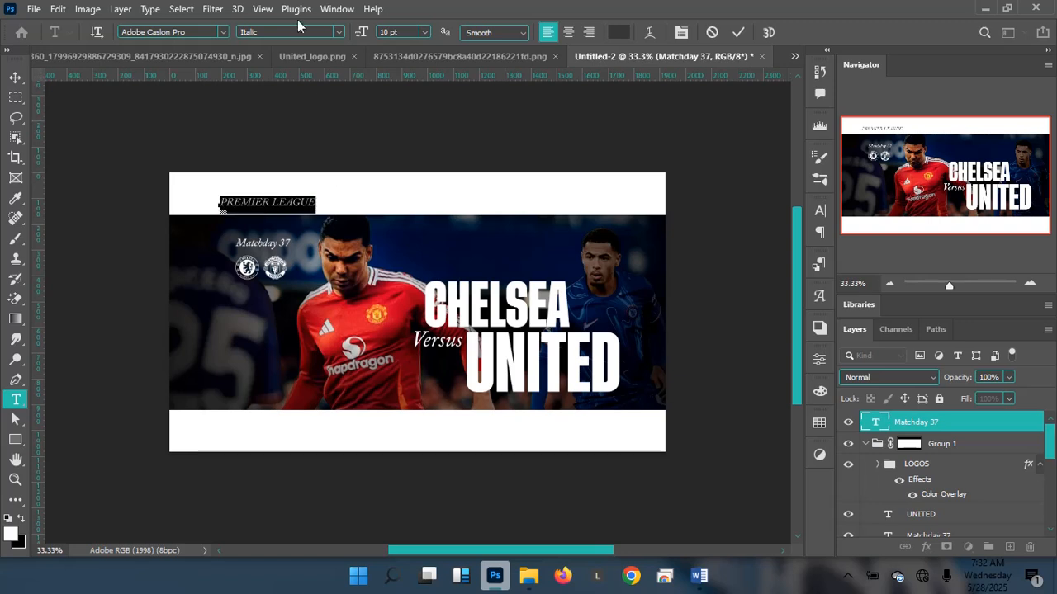
click(339, 32)
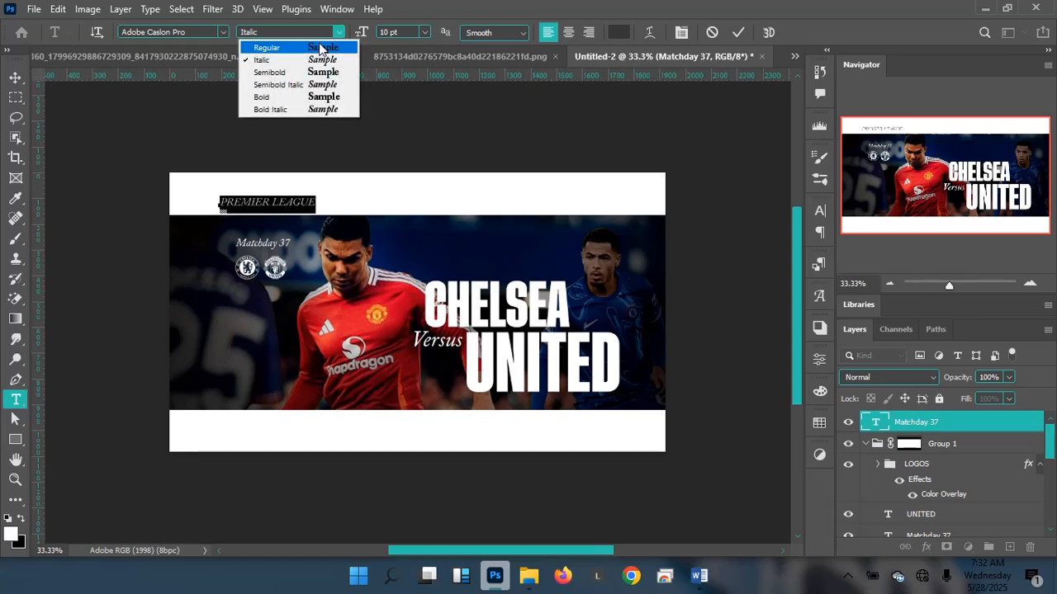
click(277, 49)
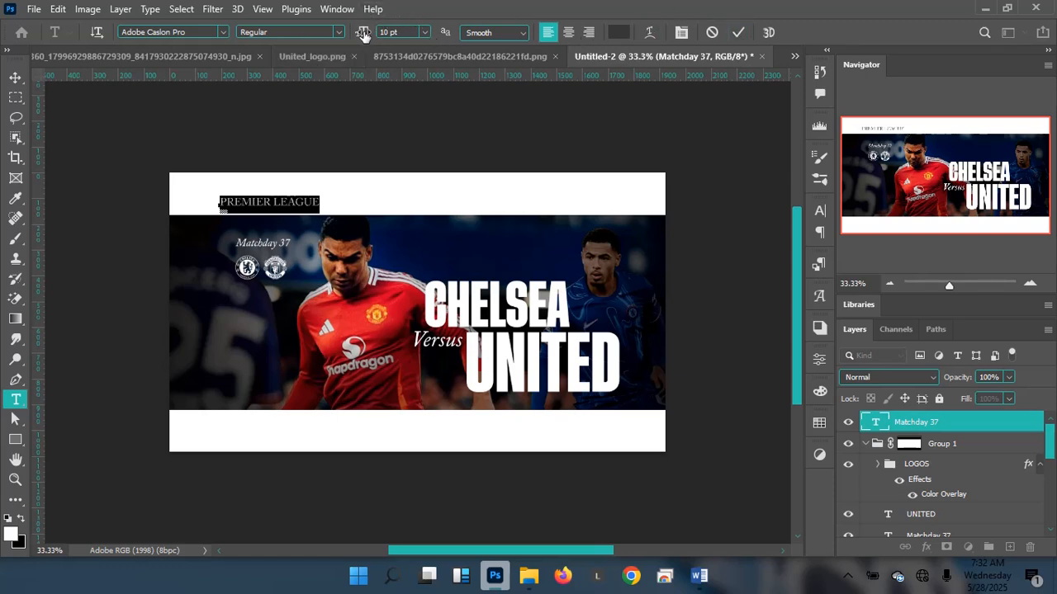
click(737, 33)
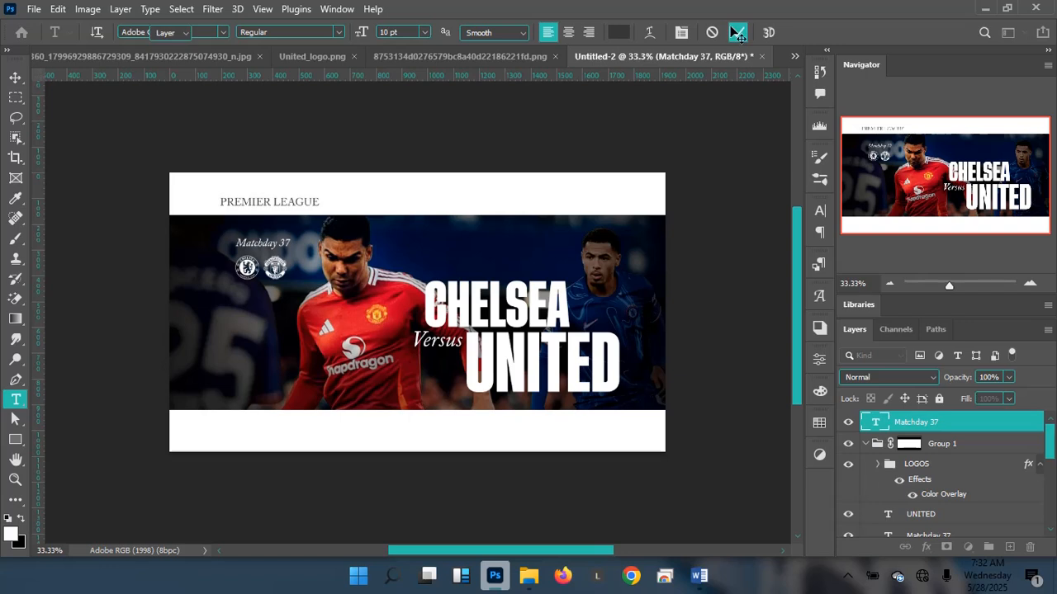
key(v)
Scale the PREMIER LEAGUE text proportionally to about 84.2% and nudge it up in the upper white band
key(ctrl+t)
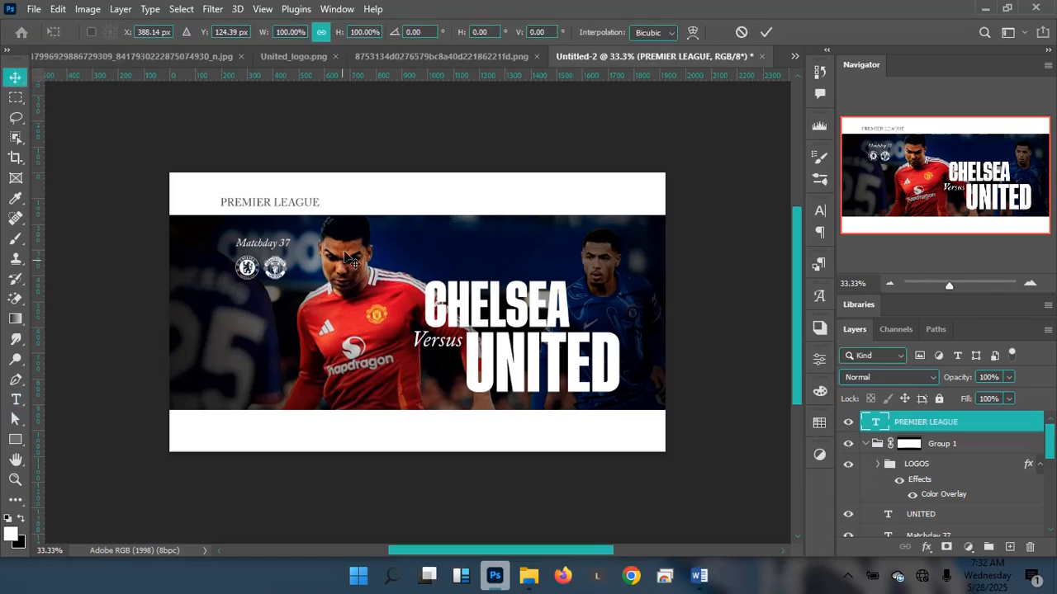
drag(317, 212, 304, 211)
key(Return)
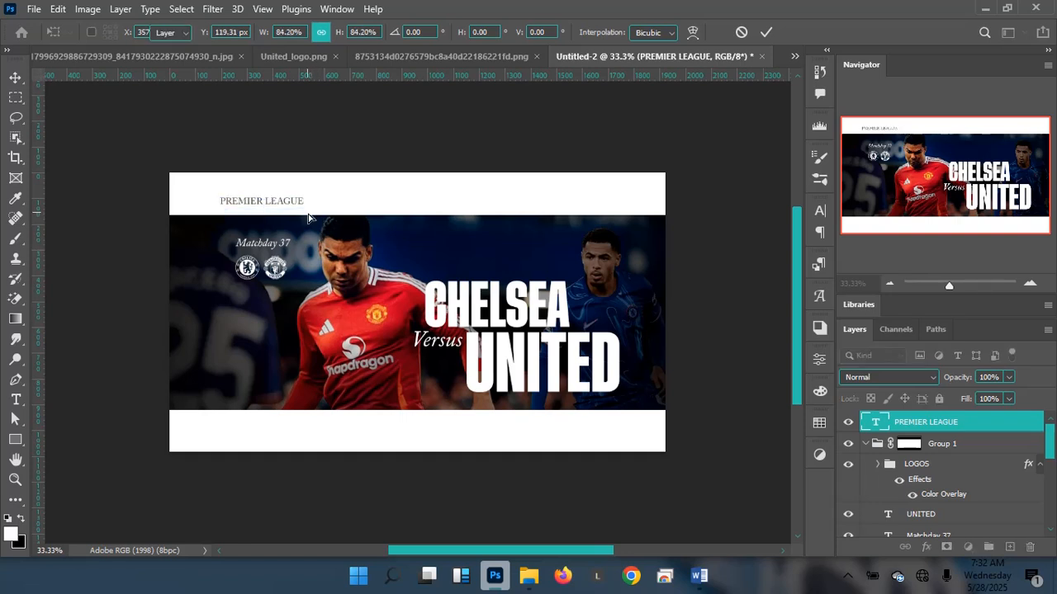
key(shift+Up)
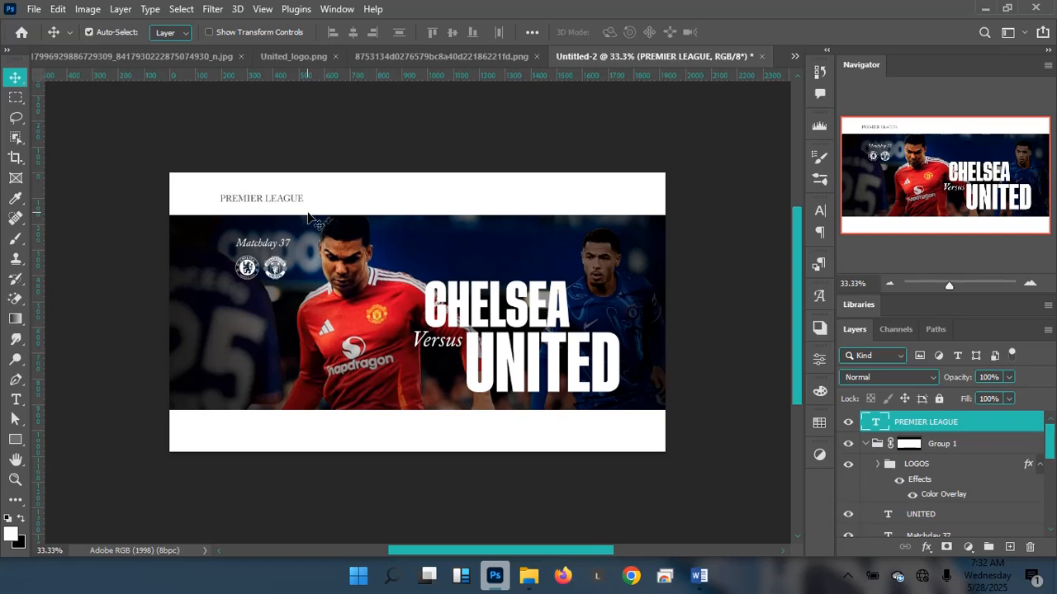
Reduce the PREMIER LEAGUE text further to about 91.9% and nudge it slightly left and up
key(ctrl+t)
drag(303, 210, 298, 210)
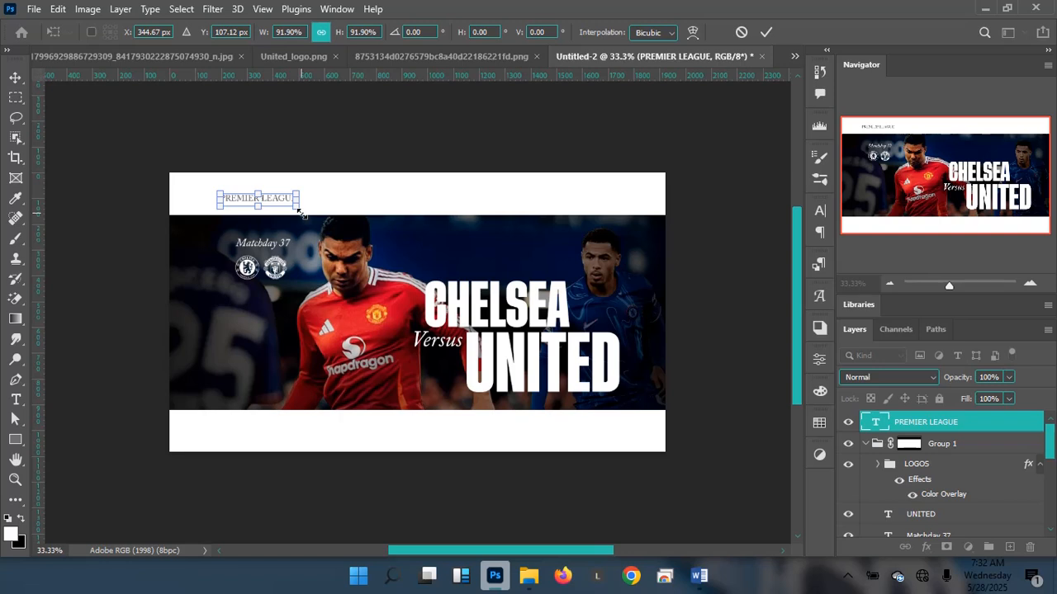
key(Return)
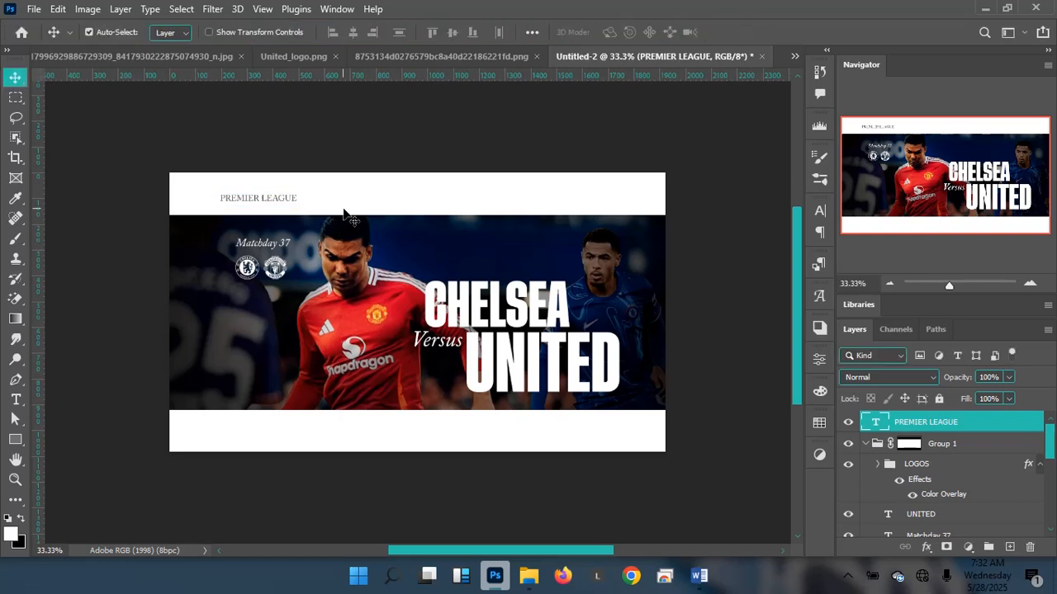
key(Left)
key(Left)
key(Up)
click(792, 58)
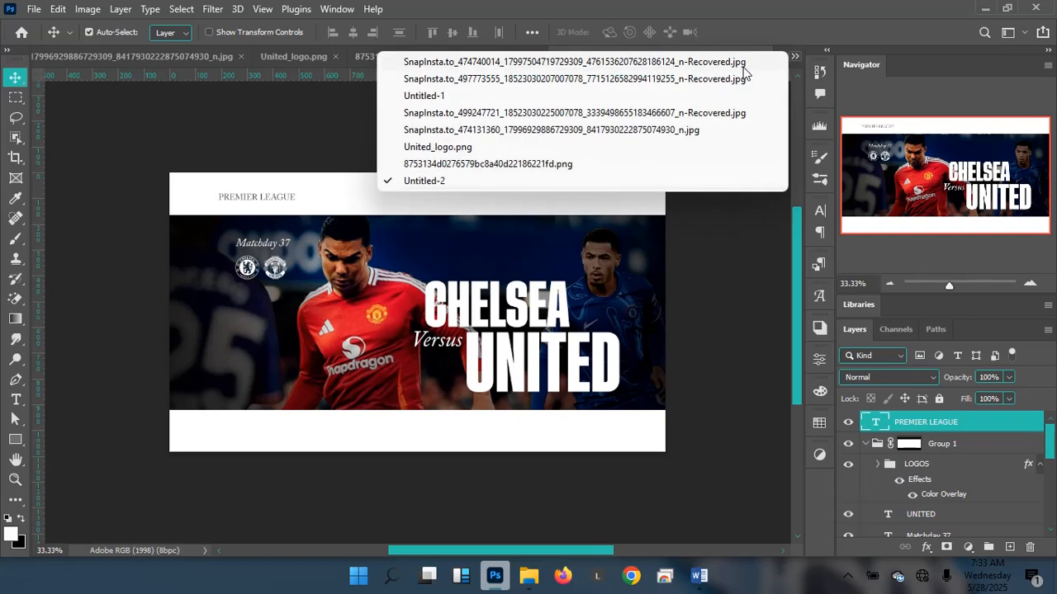
click(645, 8)
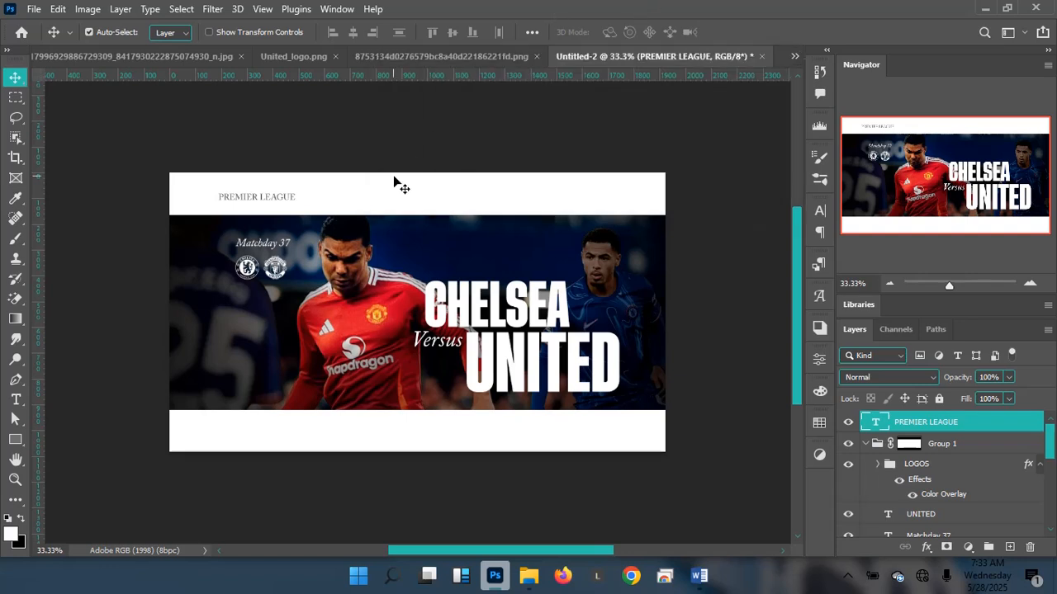
key(ctrl)
key(ctrl+t)
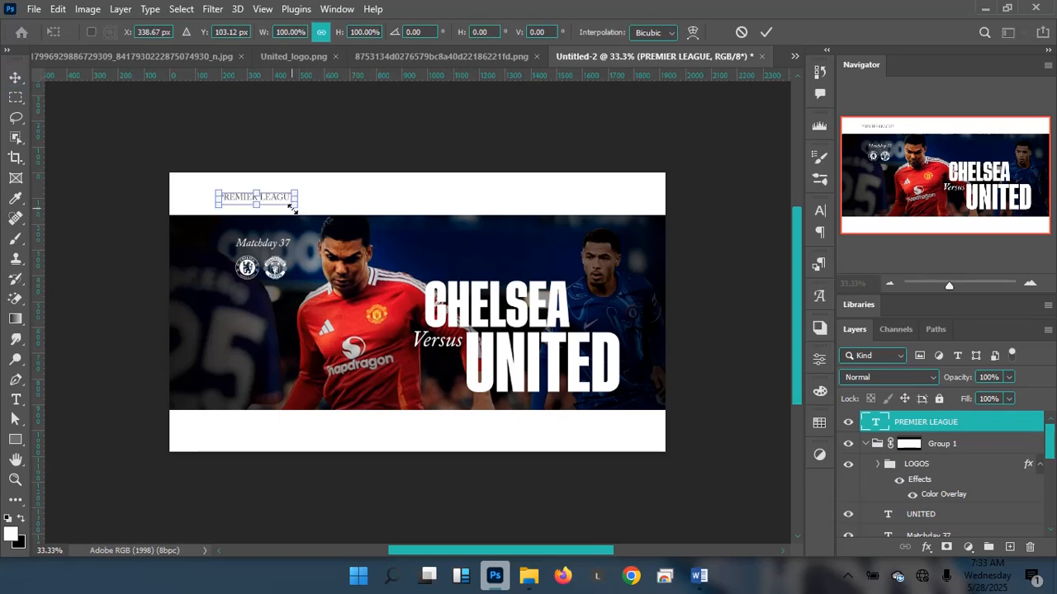
click(766, 31)
key(Return)
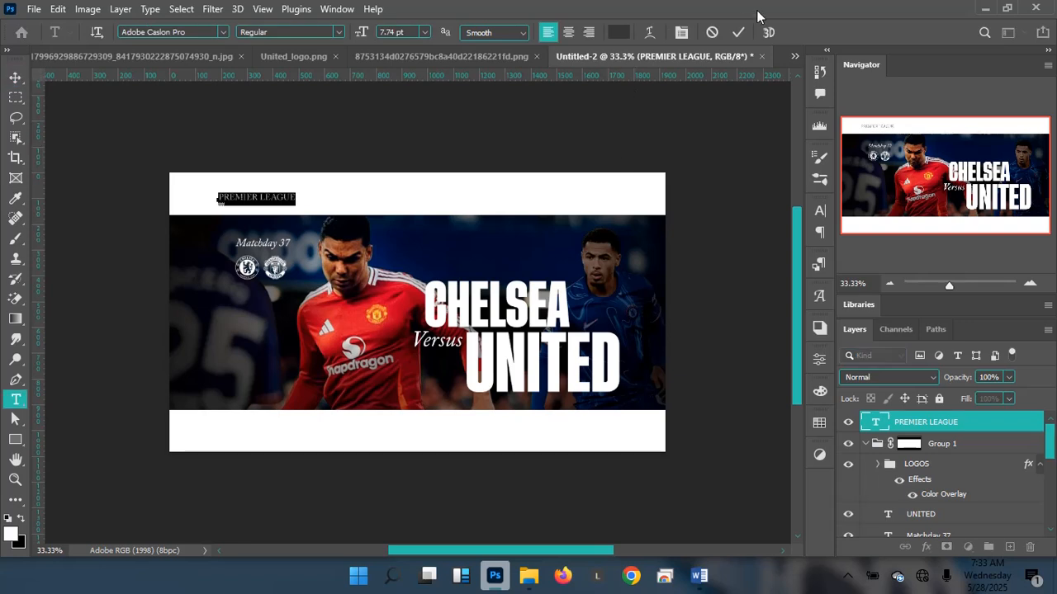
click(738, 32)
key(v)
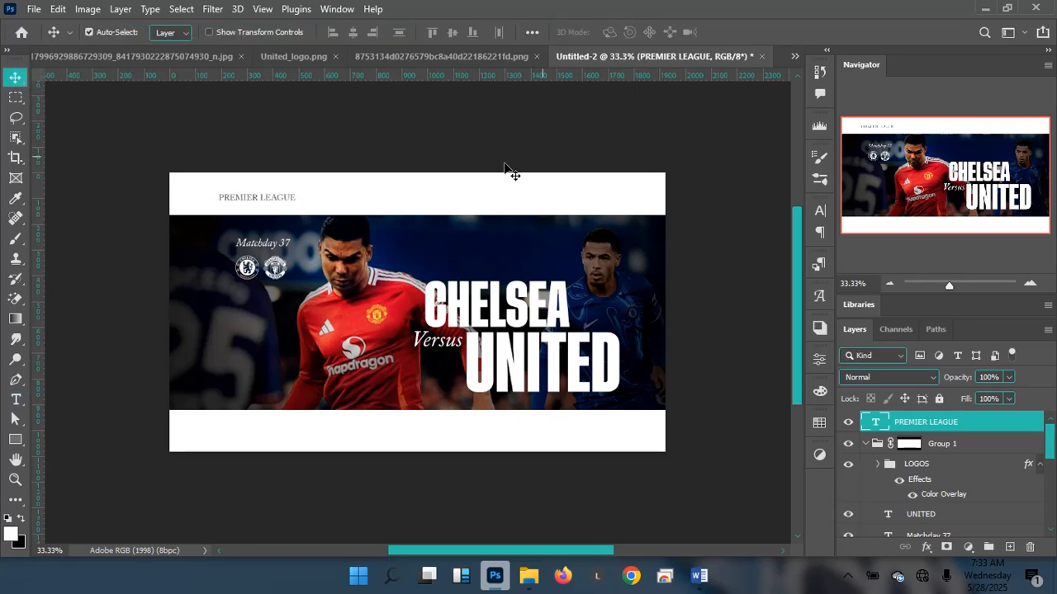
Duplicate the PREMIER LEAGUE text and place the copy directly below it in the lower white band
key(ctrl+j)
drag(269, 205, 253, 433)
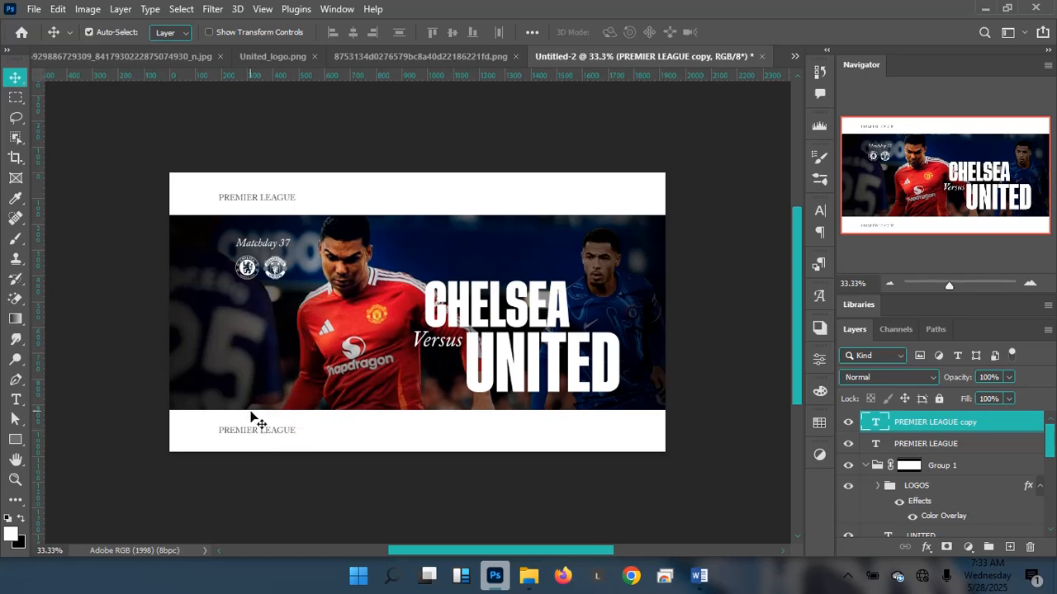
Copy the FRIDAY,MAY 16TH line from the Word document and replace the lower band's PREMIER LEAGUE copy in Photoshop with it
click(697, 578)
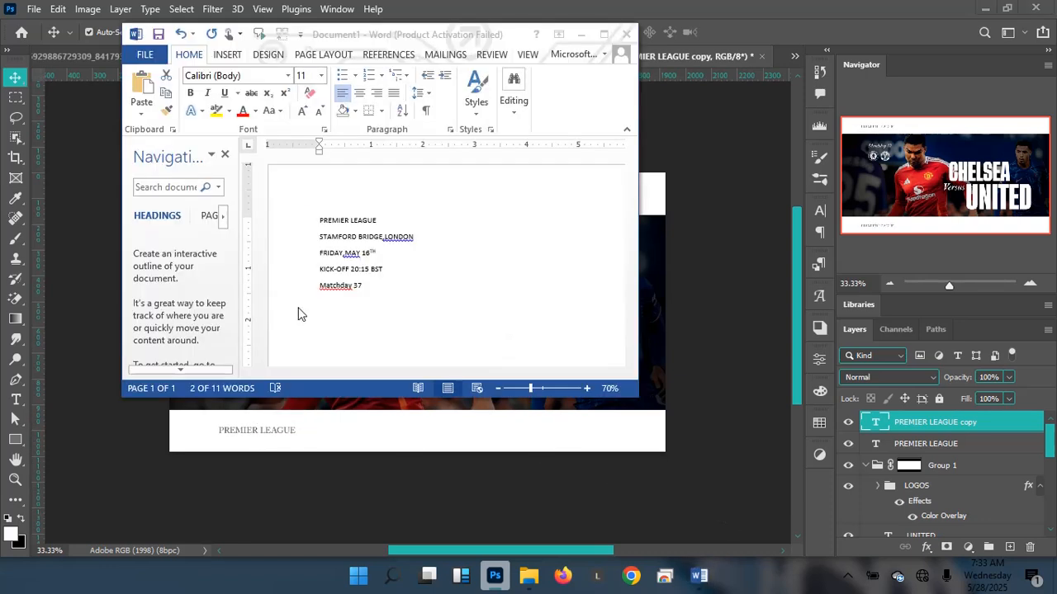
click(320, 291)
drag(320, 256, 375, 250)
key(ctrl+c)
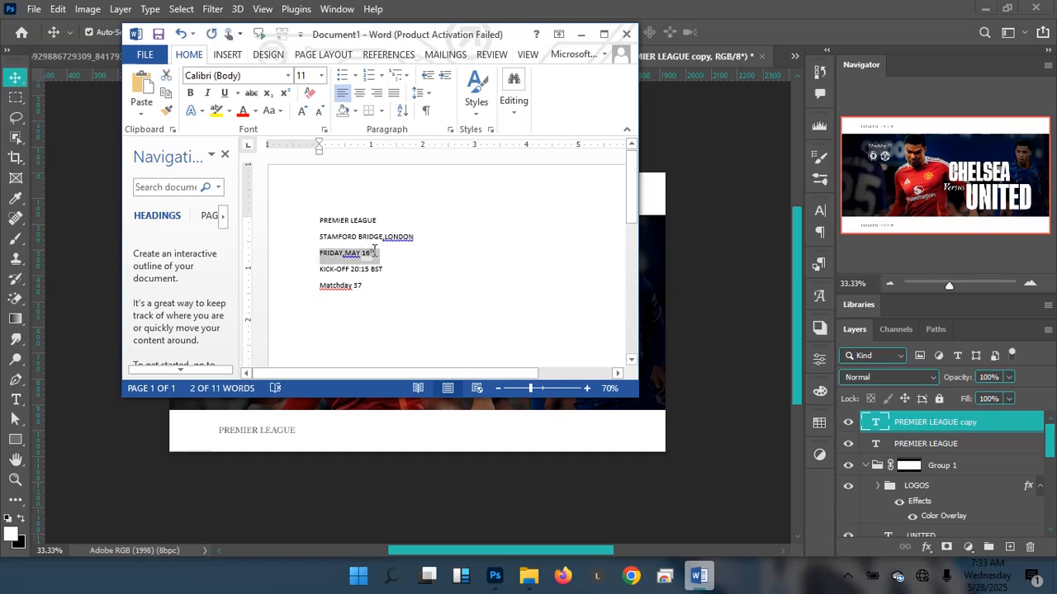
click(275, 427)
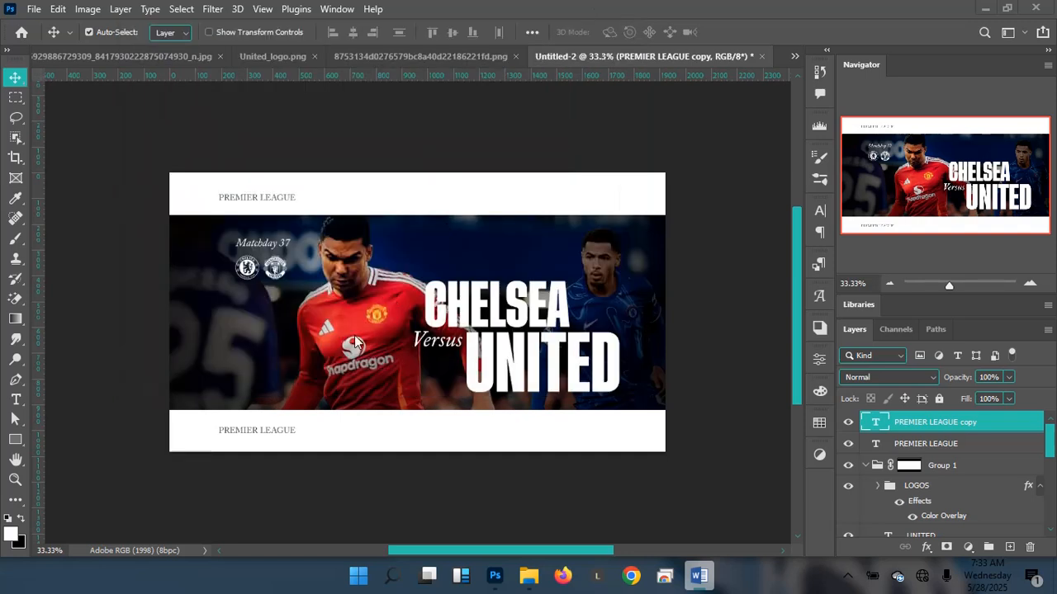
double_click(278, 431)
key(ctrl+v)
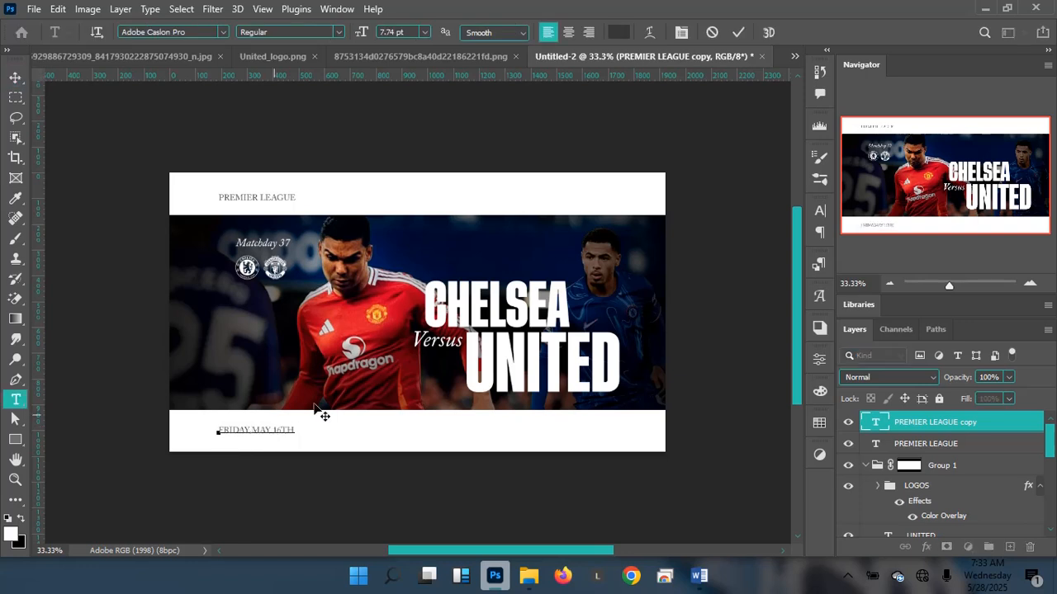
click(738, 31)
key(v)
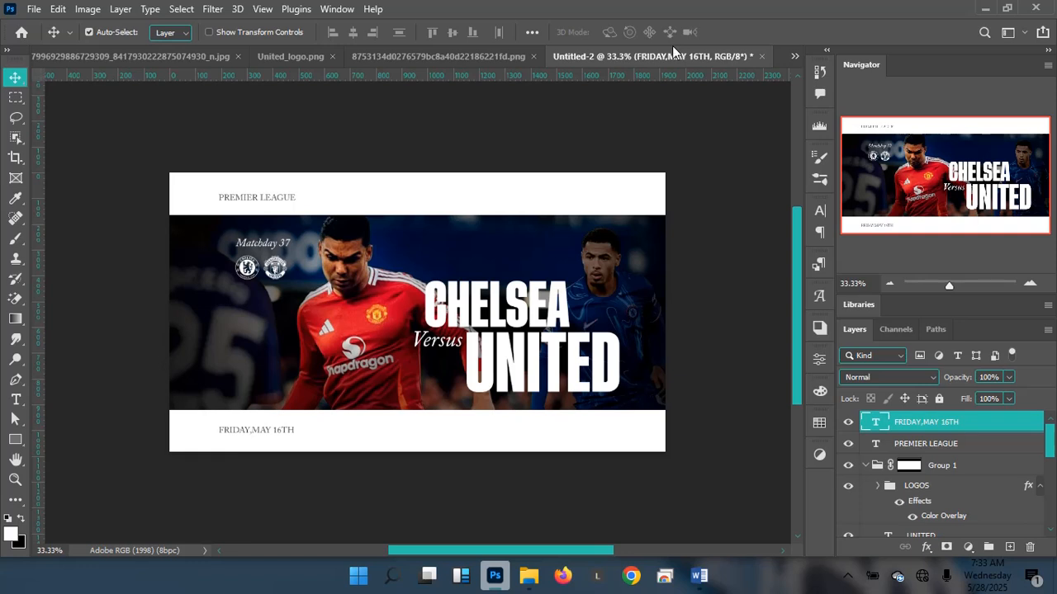
Duplicate the PREMIER LEAGUE text in the upper white band and place the copy level with it at the band's right end
click(255, 198)
key(ctrl+j)
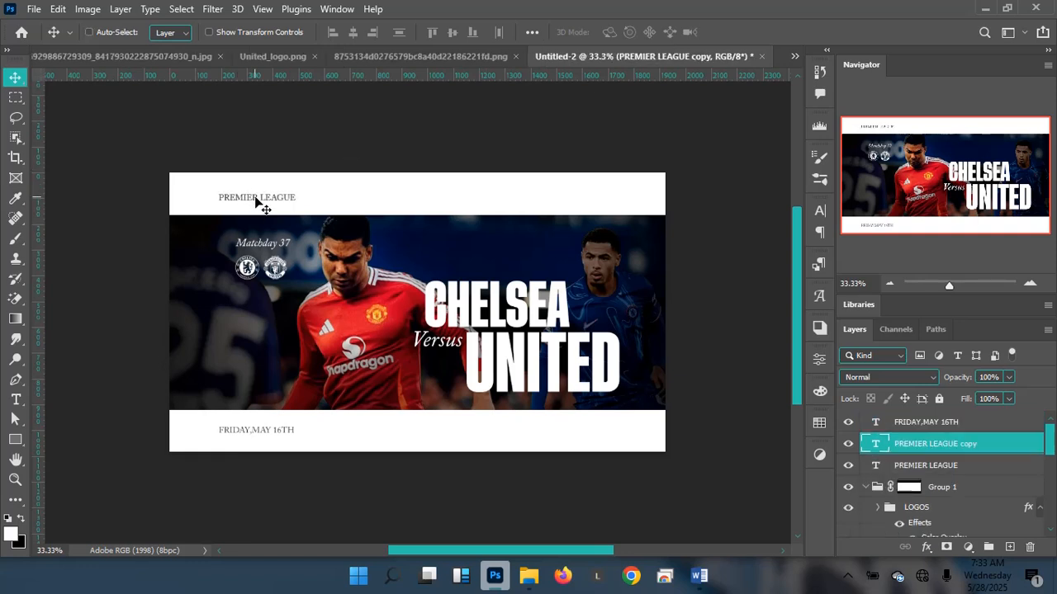
drag(256, 201, 588, 215)
key(ctrl)
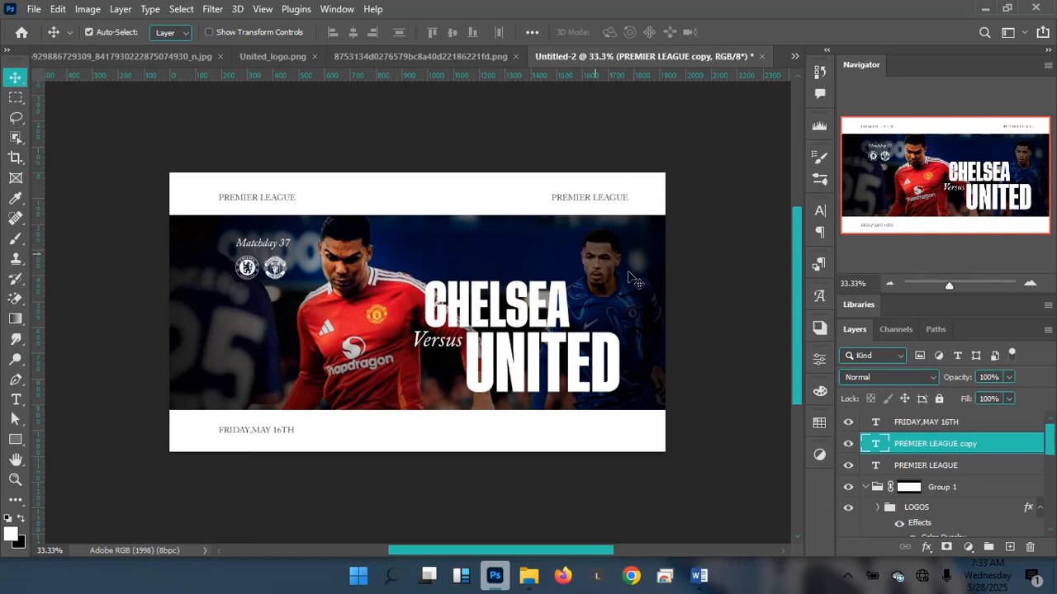
Copy STAMFORD BRIDGE,LONDON from the Word document and replace the upper band's right-hand PREMIER LEAGUE copy in Photoshop with it
click(698, 575)
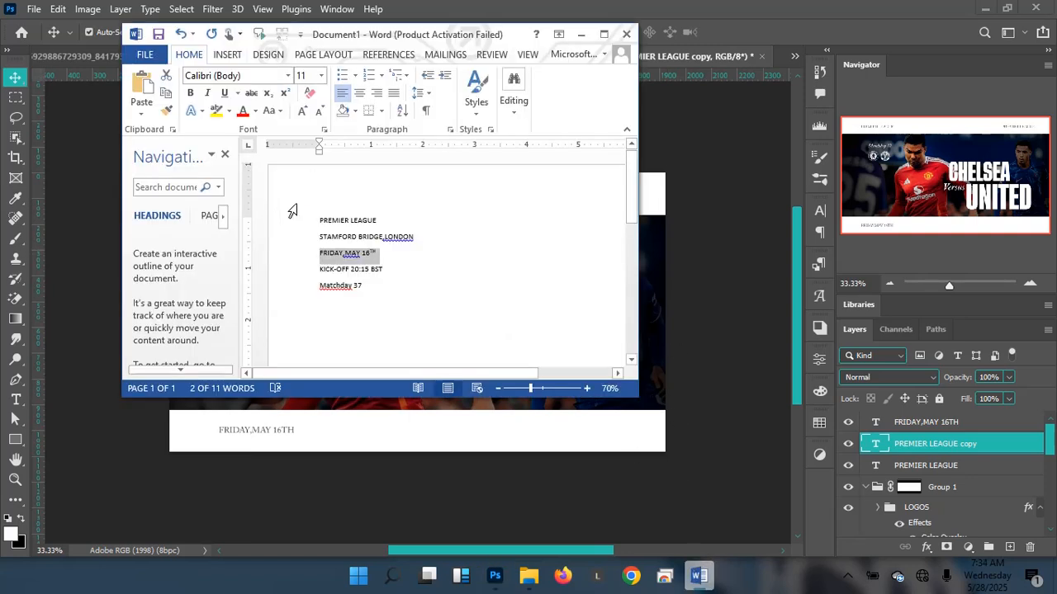
drag(313, 237, 415, 240)
key(ctrl+c)
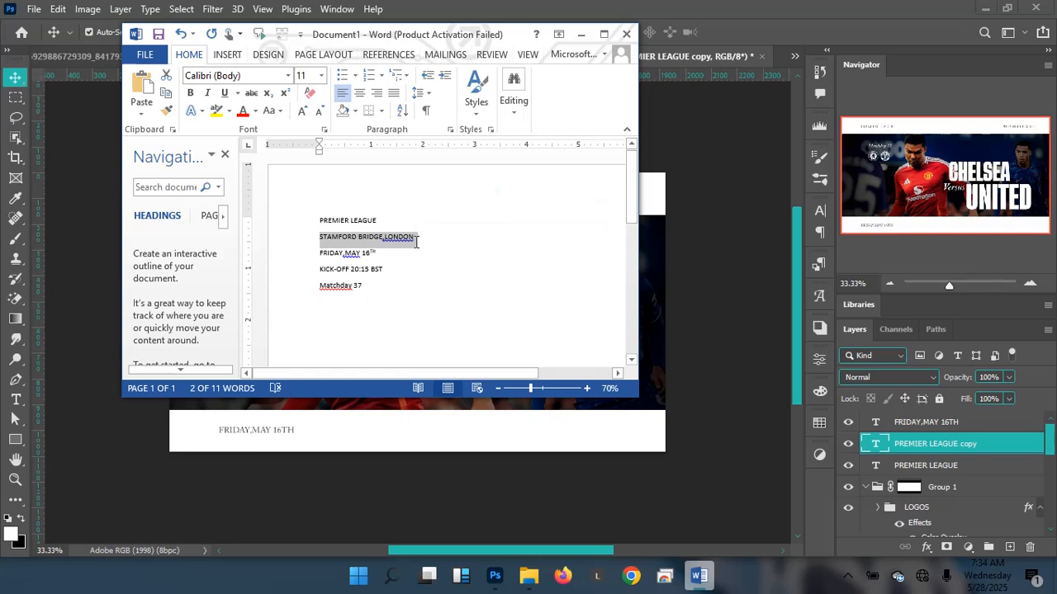
click(677, 6)
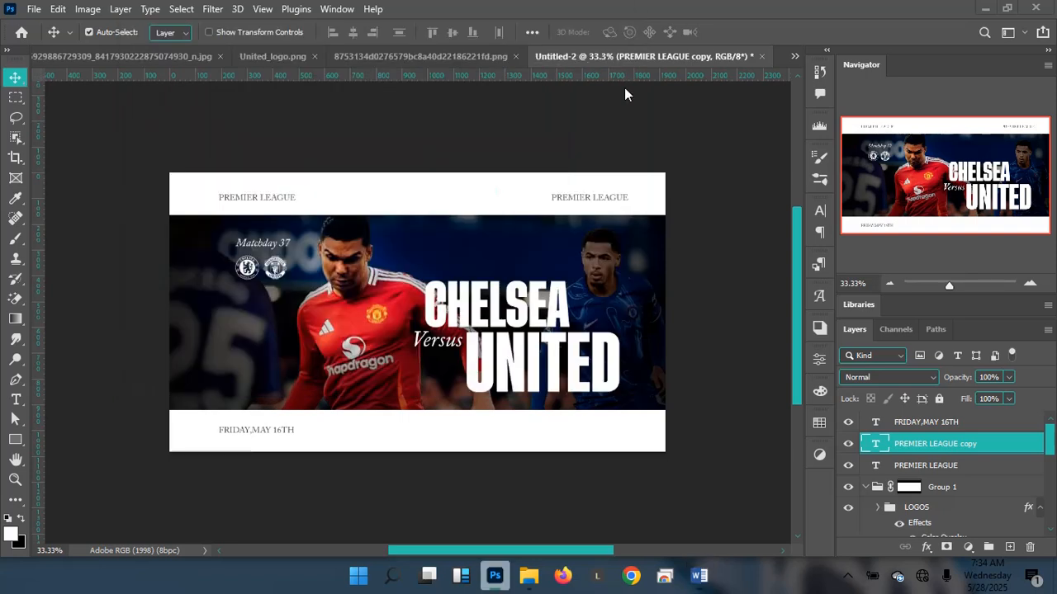
key(t)
triple_click(589, 201)
key(ctrl+v)
click(739, 31)
key(v)
Nudge the STAMFORD BRIDGE,LONDON text left until it sits fully inside the banner with a right-hand margin
key(shift+Left)
key(shift+Left)
key(shift+Left)
key(shift+Left)
key(shift+Left)
key(shift+Left)
key(shift+Left)
key(shift+Left)
key(shift+Left)
key(shift+Left)
key(shift+Left)
key(shift+Left)
key(shift+Left)
key(shift+Left)
key(shift+Left)
key(shift+Left)
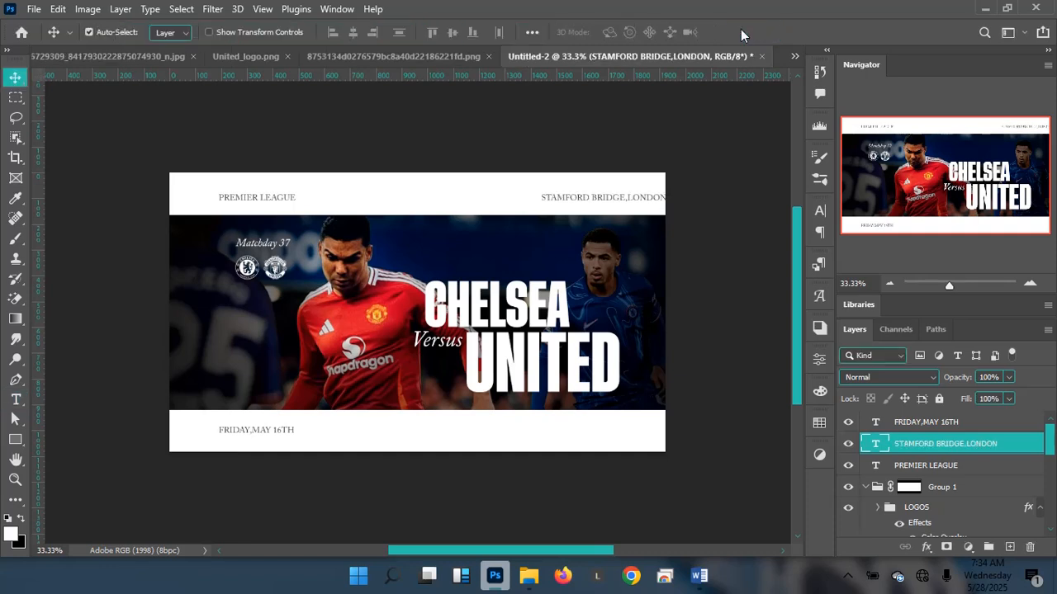
key(Right)
key(Right)
key(Right)
key(Right)
key(Right)
key(Right)
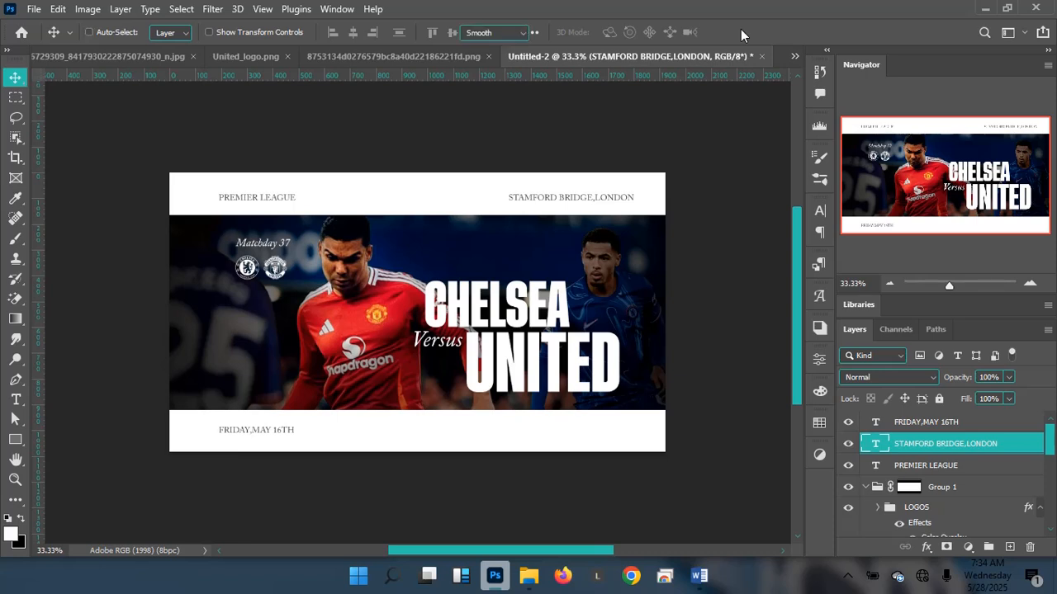
Set the words STAMFORD BRIDGE in the venue text to the Bold font style, leaving out LONDON
key(Return)
click(589, 198)
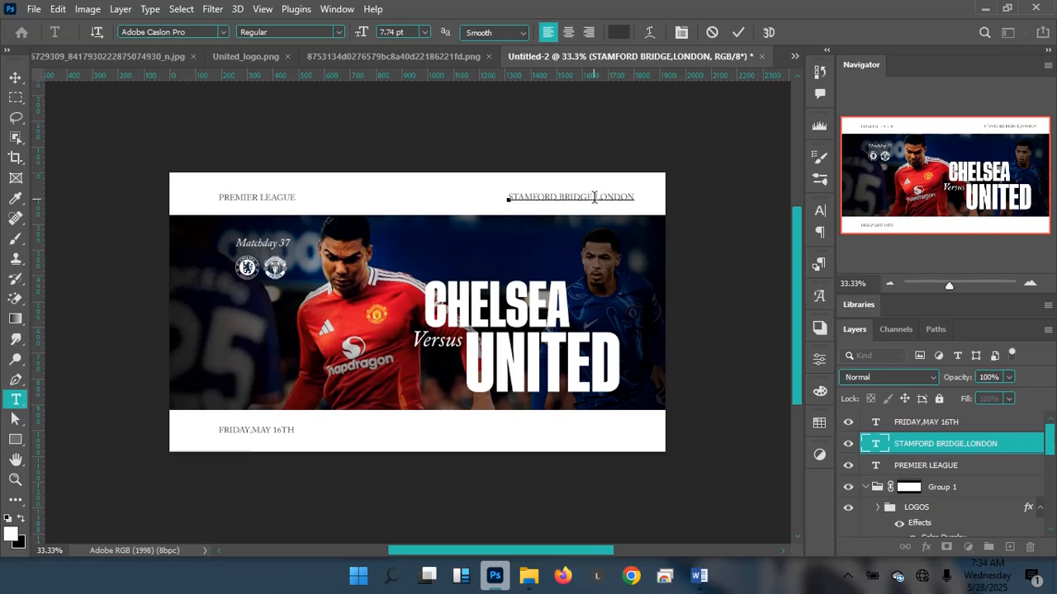
drag(593, 198, 495, 188)
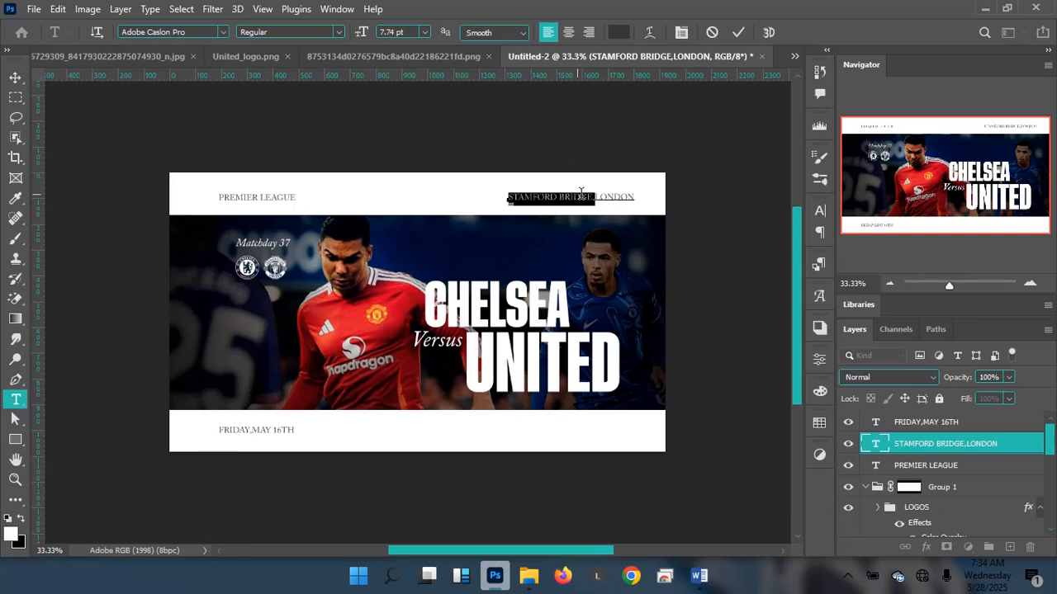
click(590, 196)
drag(589, 196, 464, 196)
click(338, 32)
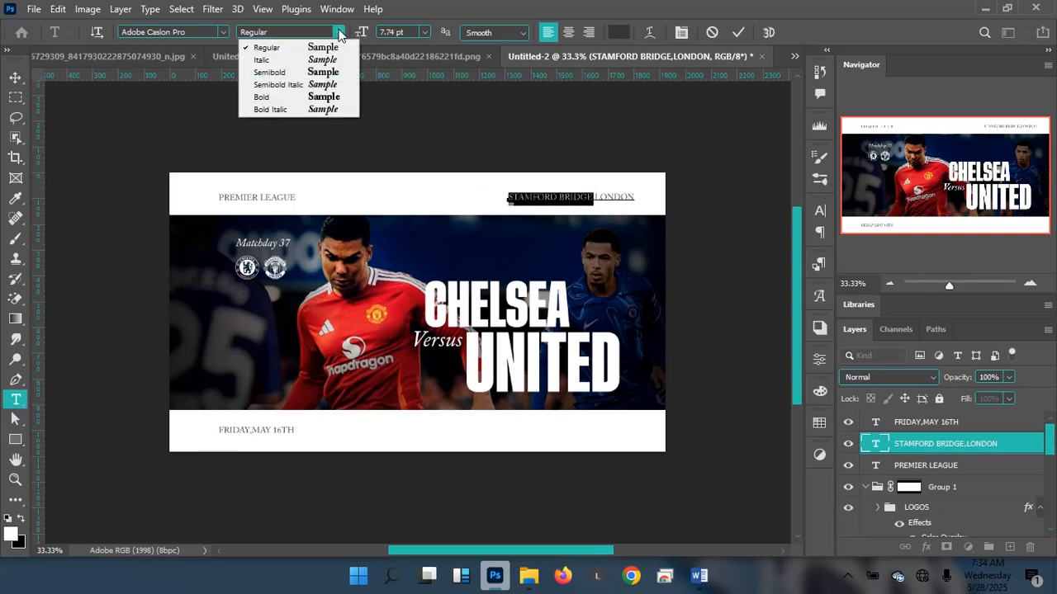
click(311, 97)
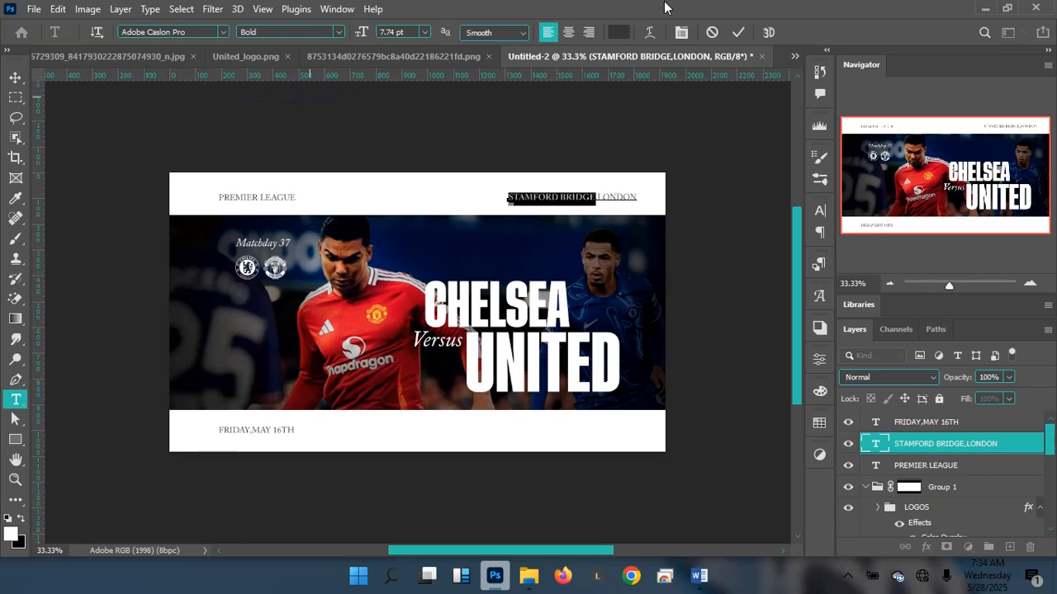
click(737, 32)
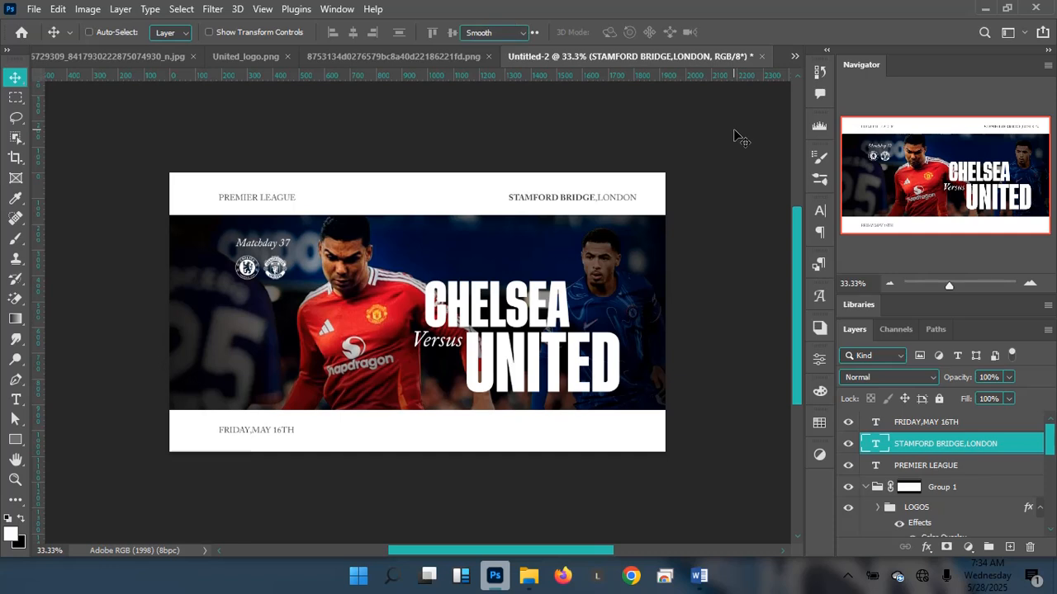
Change the STAMFORD BRIDGE,LONDON text colour to the grey 535353
key(t)
key(Return)
click(618, 33)
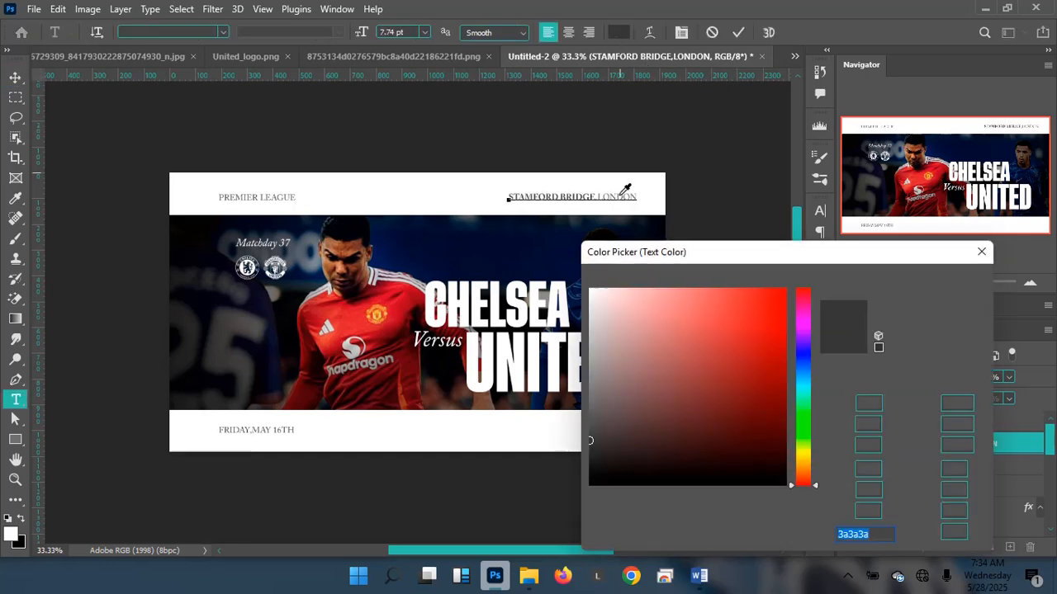
drag(590, 436, 588, 422)
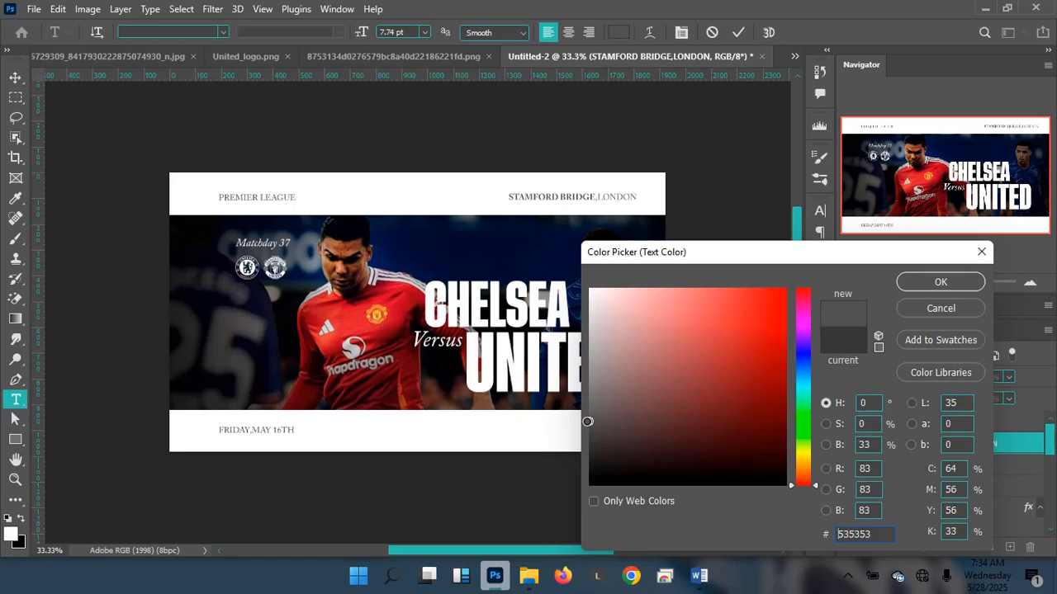
click(938, 284)
click(592, 197)
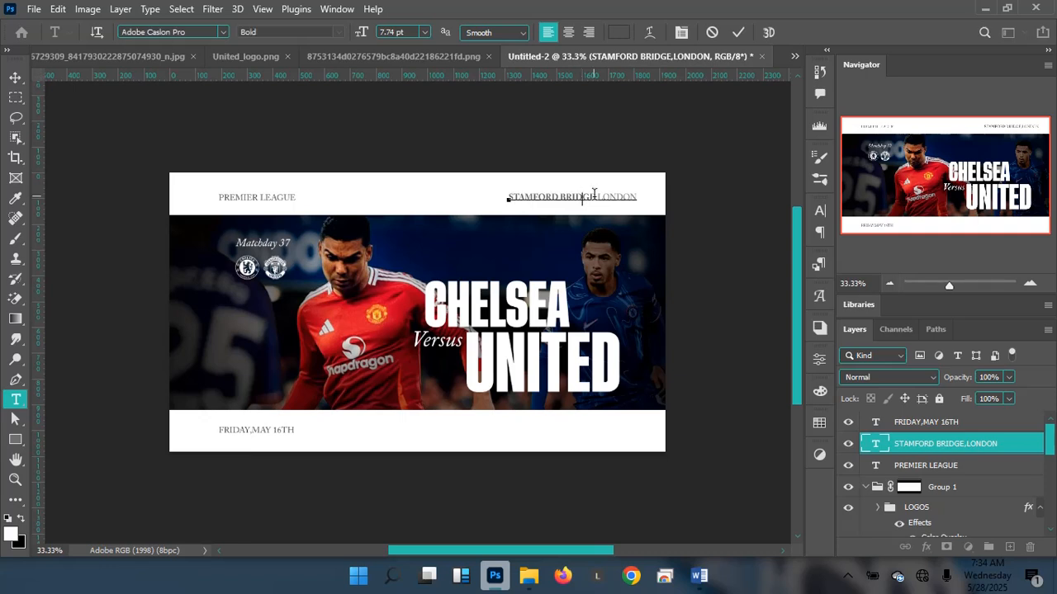
click(738, 32)
key(v)
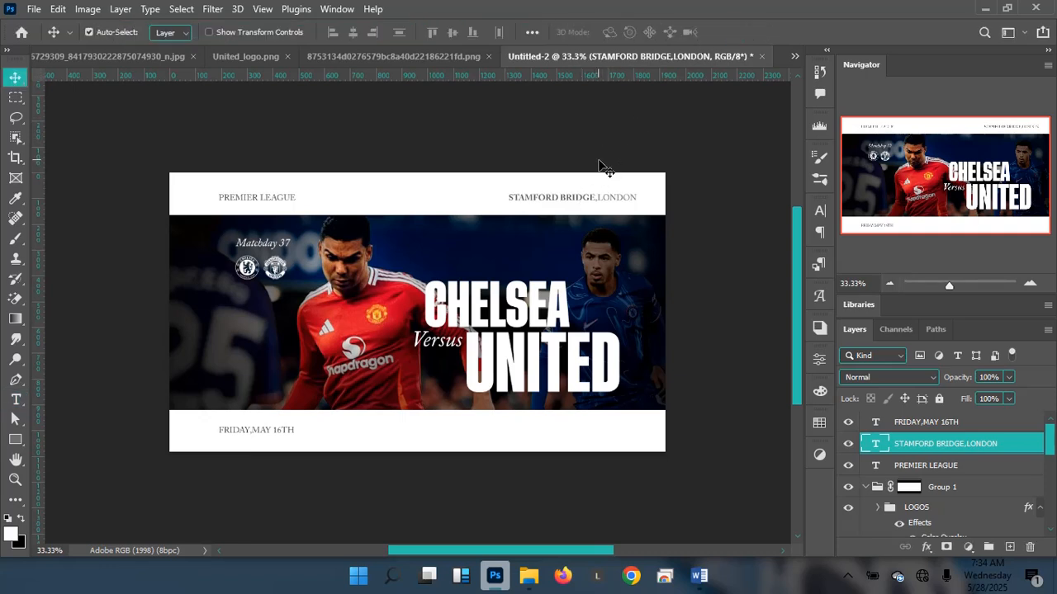
double_click(578, 196)
click(551, 198)
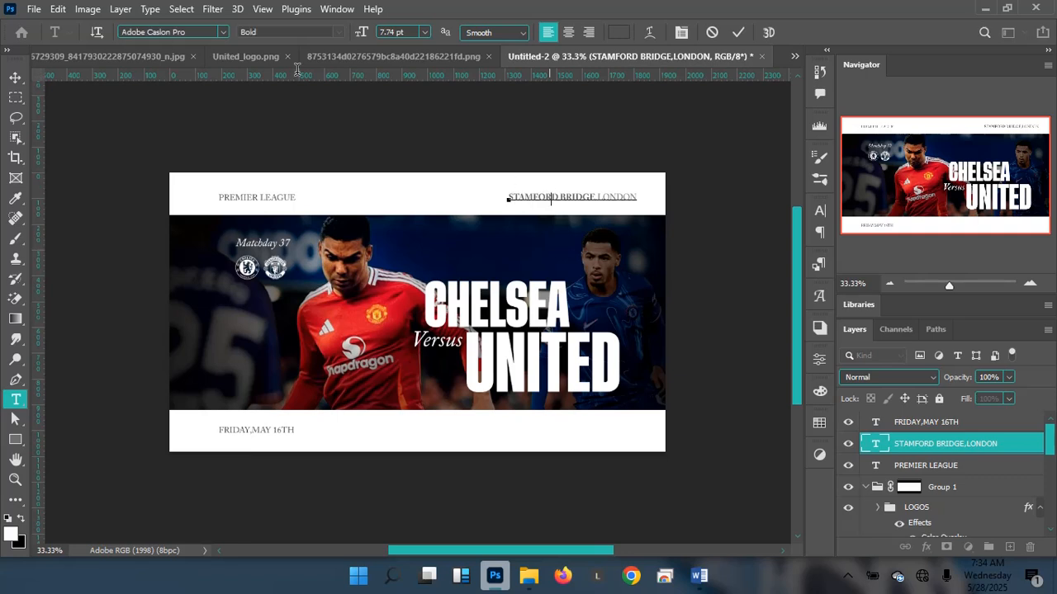
click(338, 32)
click(338, 32)
click(739, 33)
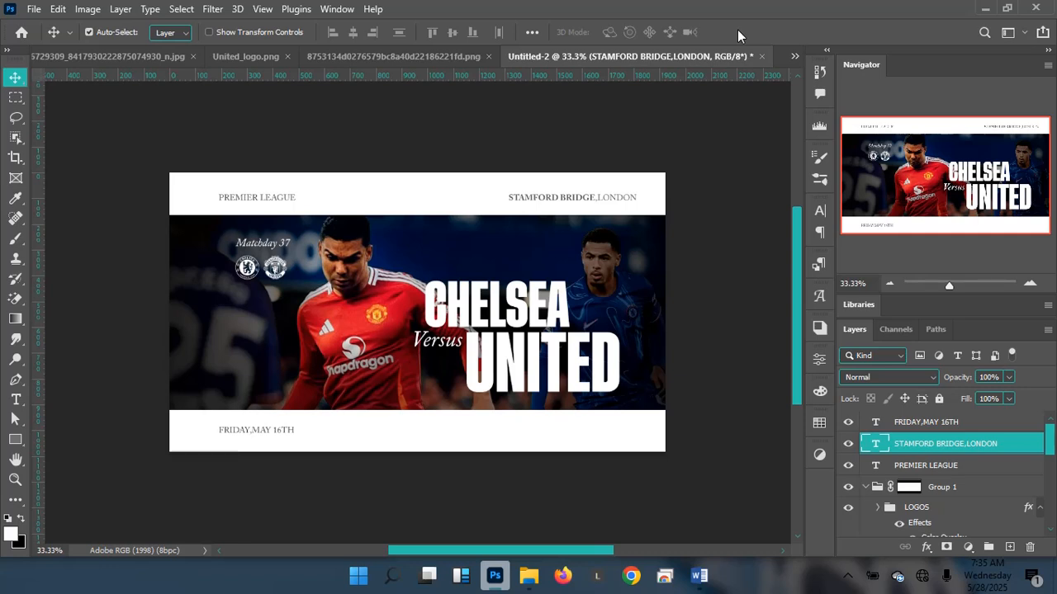
key(ctrl+j)
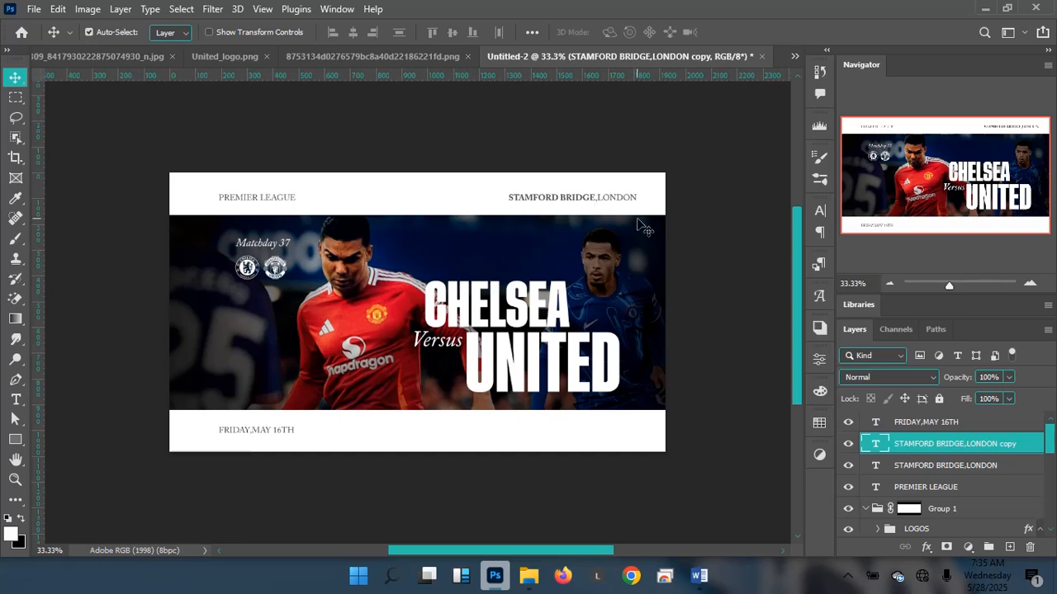
key(ctrl+z)
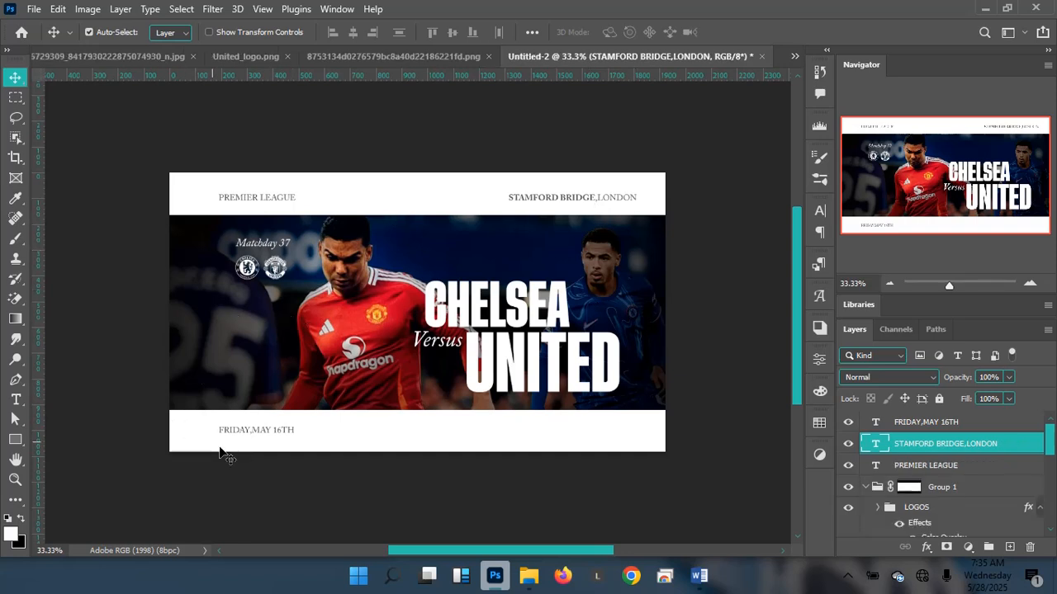
Duplicate the FRIDAY,MAY 16TH text and place the copy level with it at the right end of the lower white band
click(264, 438)
key(ctrl+j)
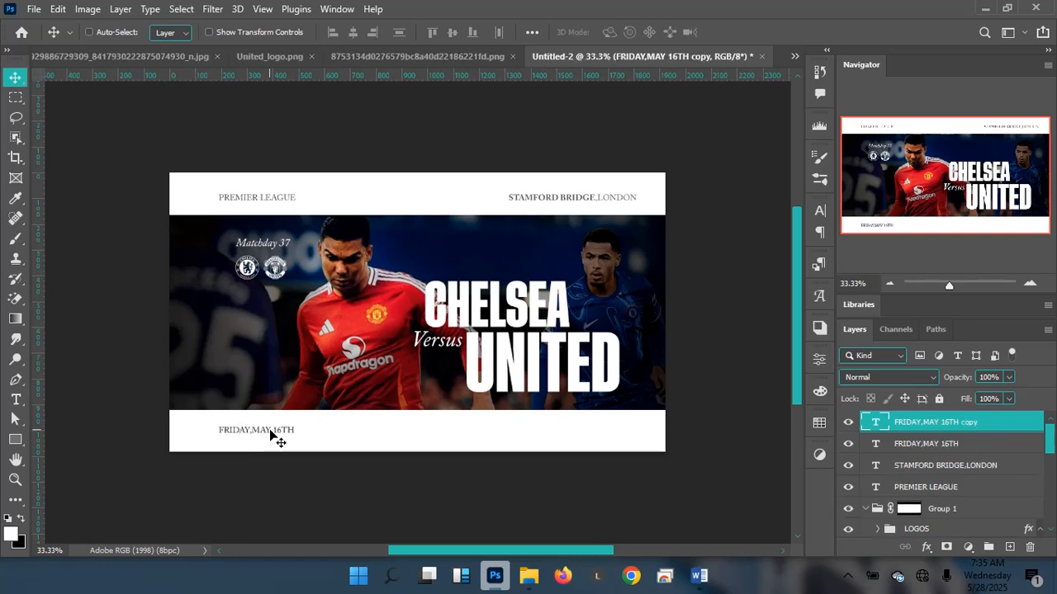
drag(271, 435, 609, 440)
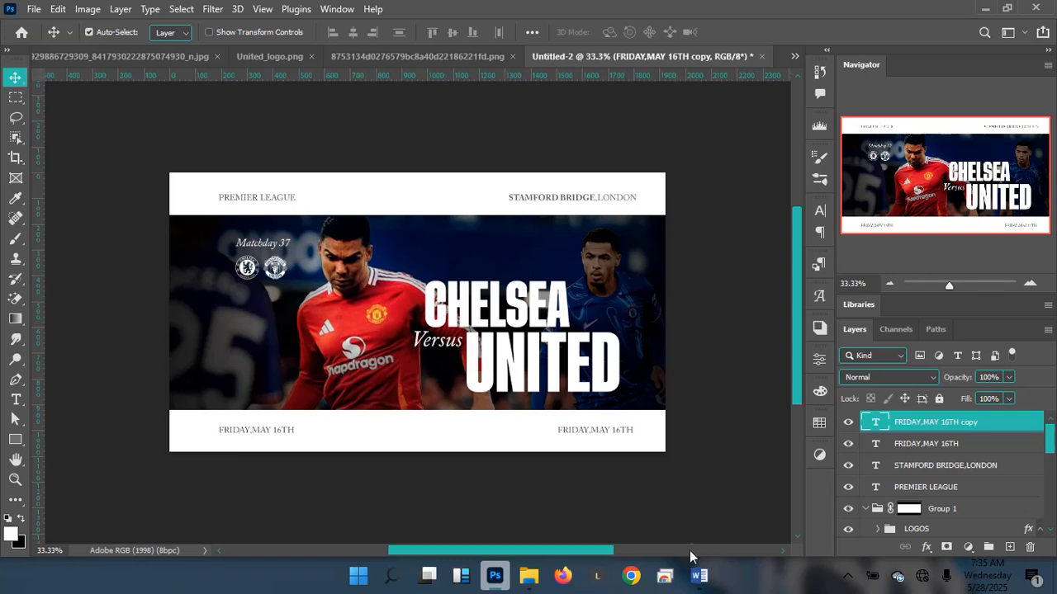
Copy KICK-OFF 20:15 BST from the Word document and replace the right-hand FRIDAY,MAY 16TH copy in Photoshop with it
click(698, 576)
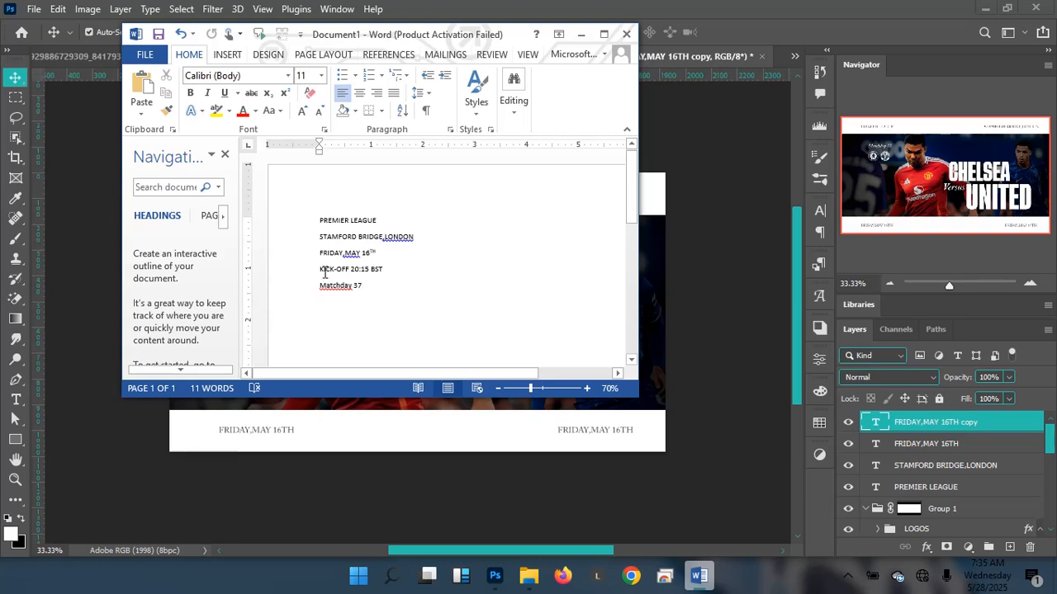
drag(318, 271, 384, 271)
key(ctrl+c)
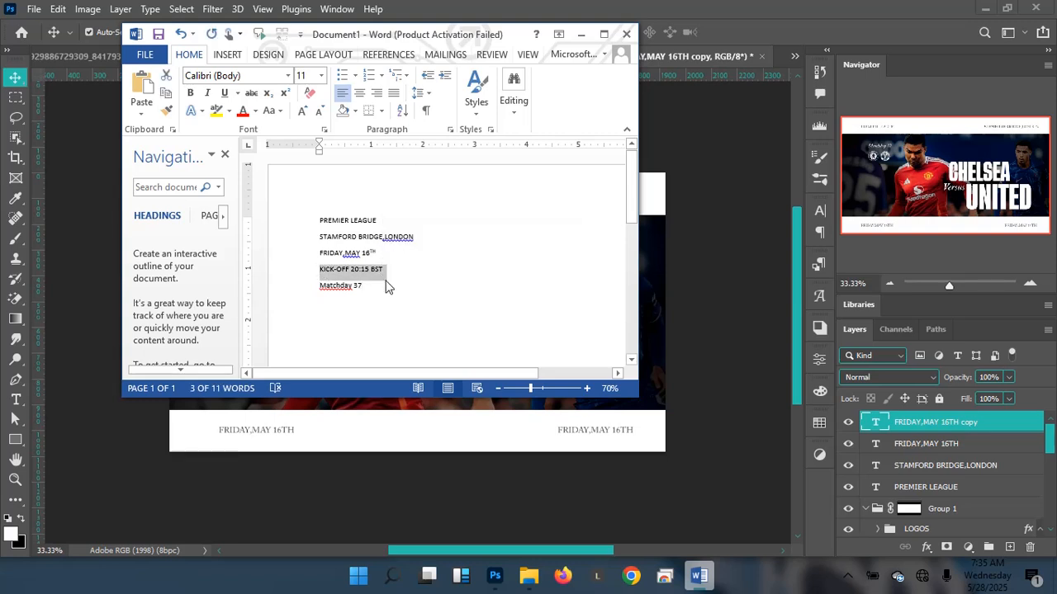
click(551, 6)
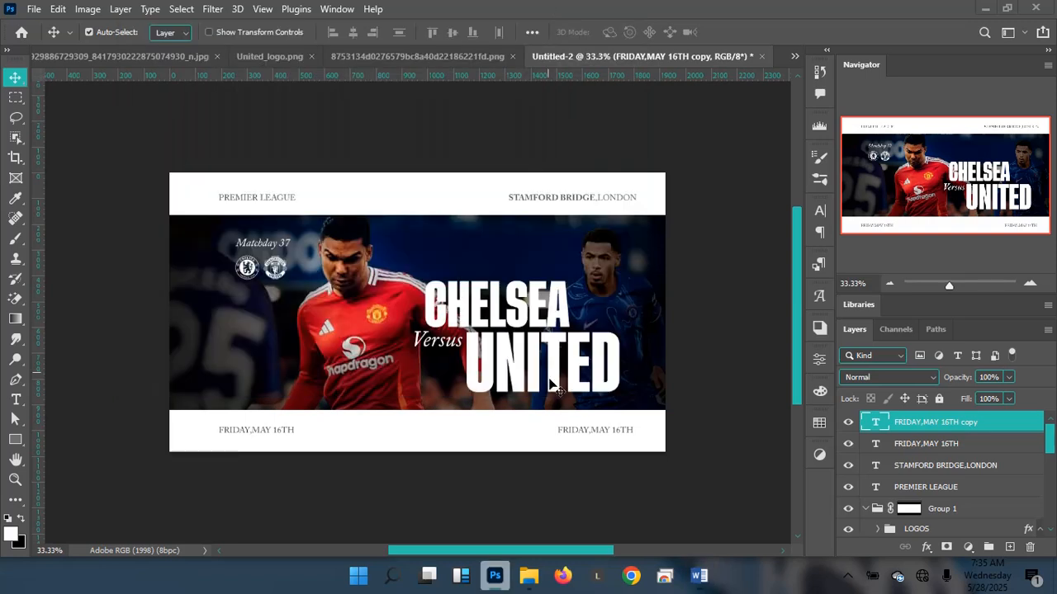
double_click(575, 435)
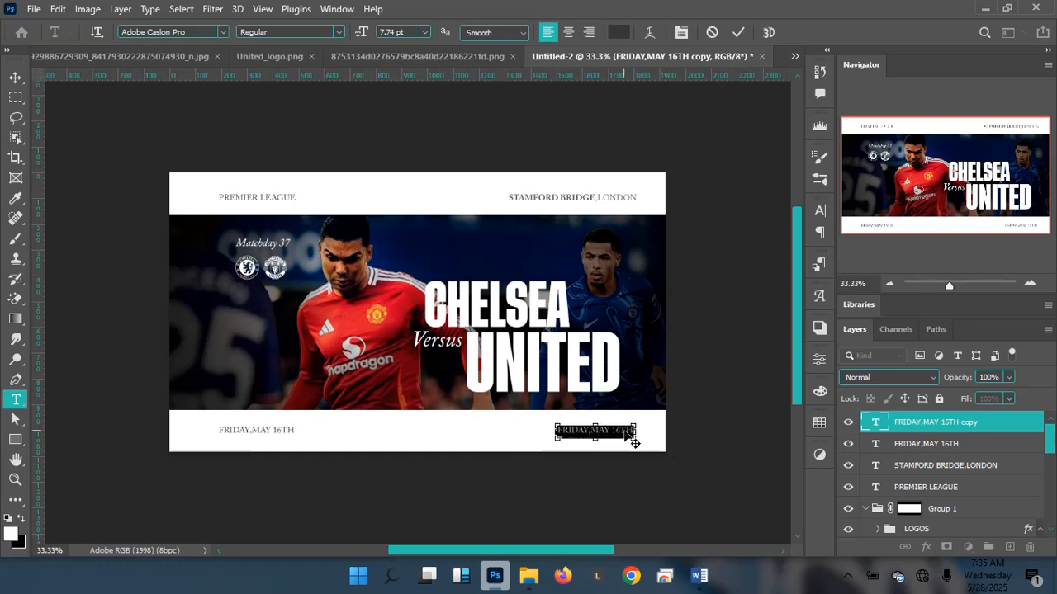
key(ctrl+v)
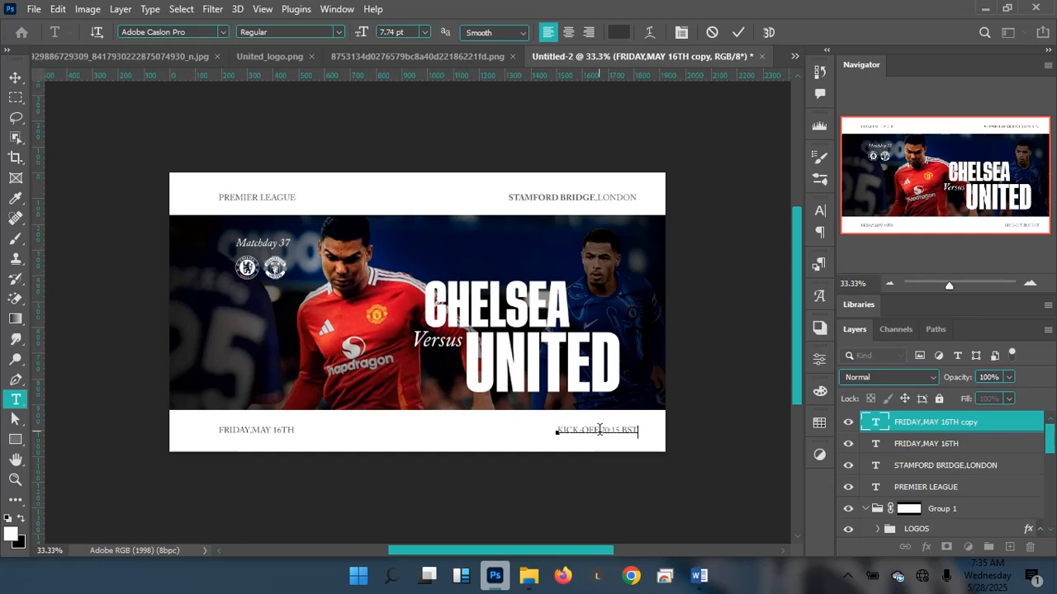
Set the word KICK-OFF in the lower band's right-hand text to the Bold font style
drag(599, 429, 541, 422)
click(340, 33)
click(272, 97)
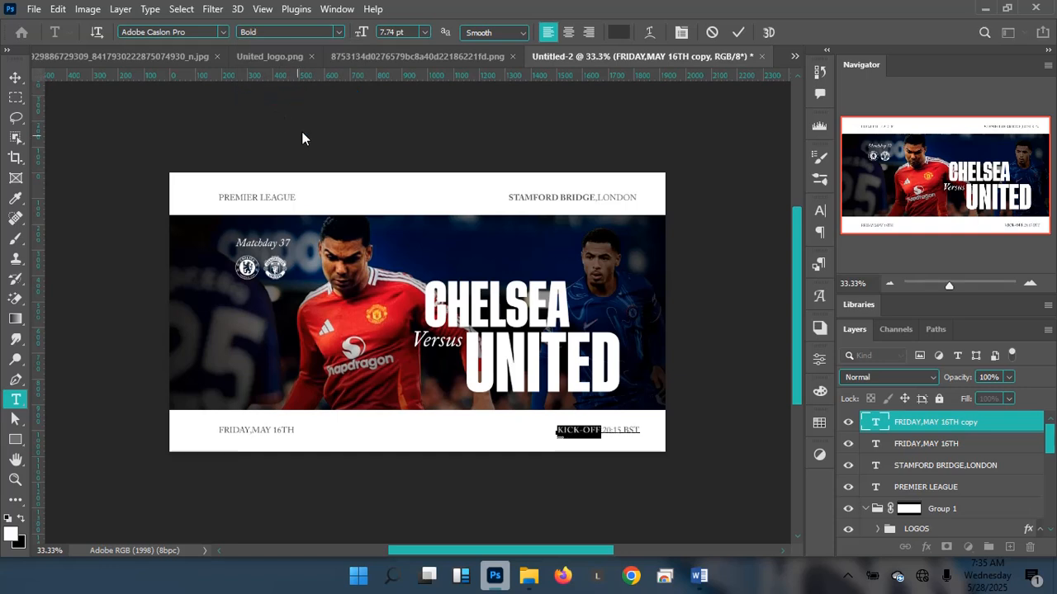
Set BST to Bold and 20:15 to Semibold in the lower band's kick-off text
drag(623, 430, 658, 428)
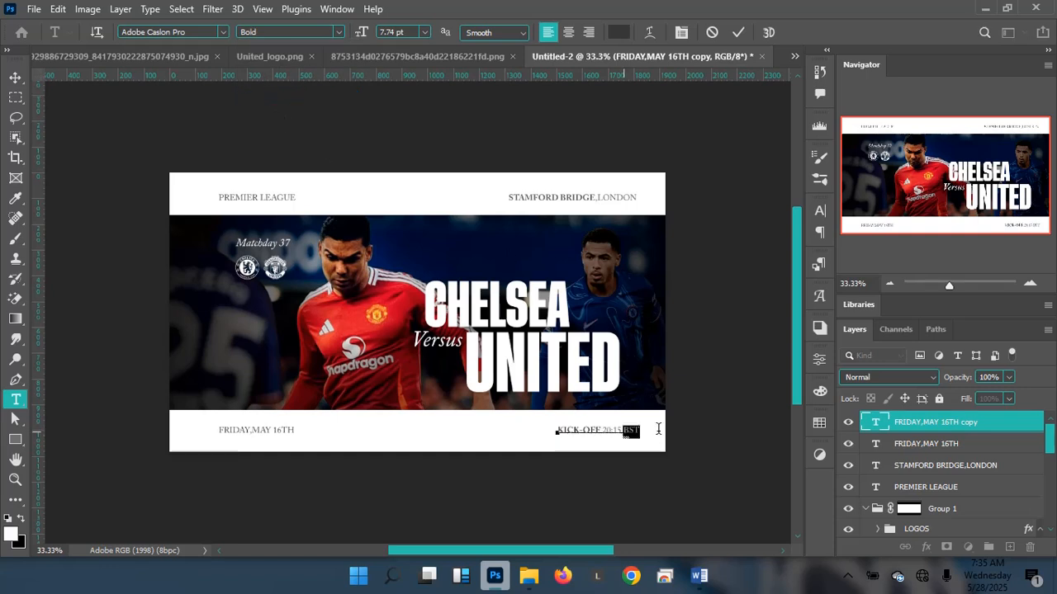
click(337, 35)
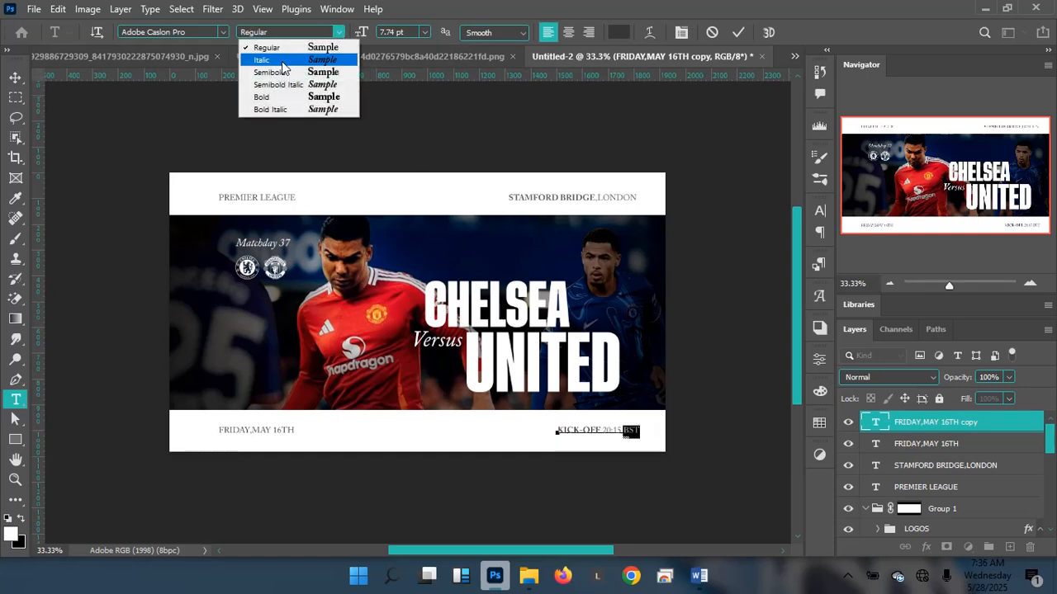
click(272, 96)
drag(602, 430, 611, 430)
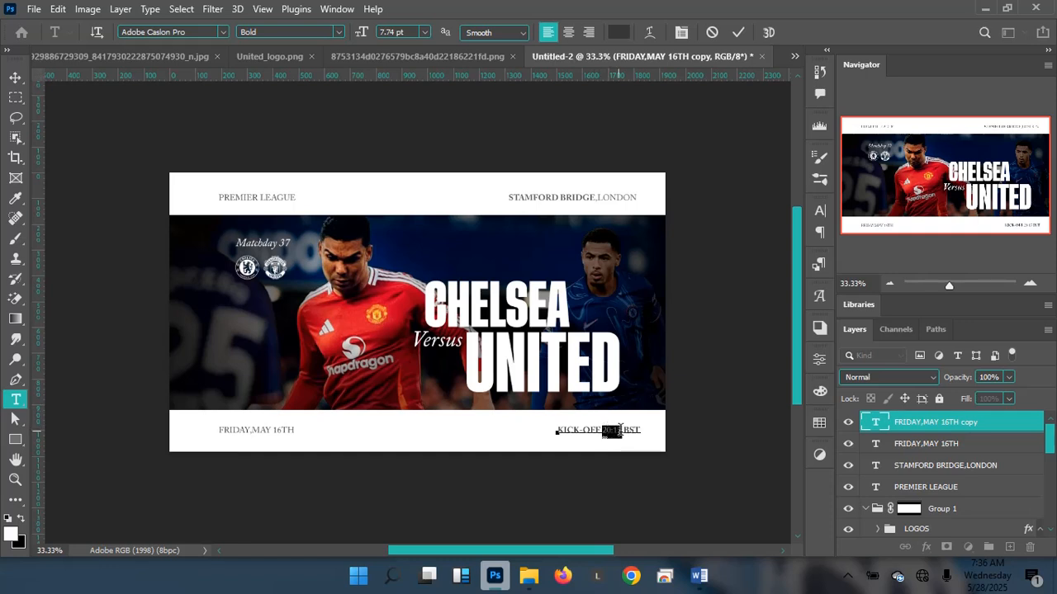
click(337, 33)
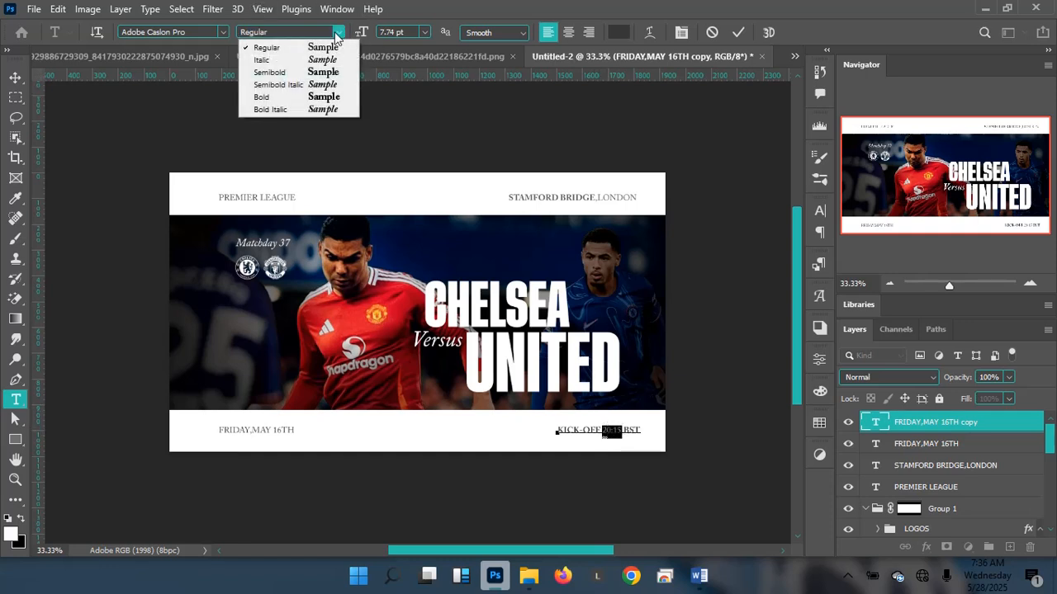
click(269, 73)
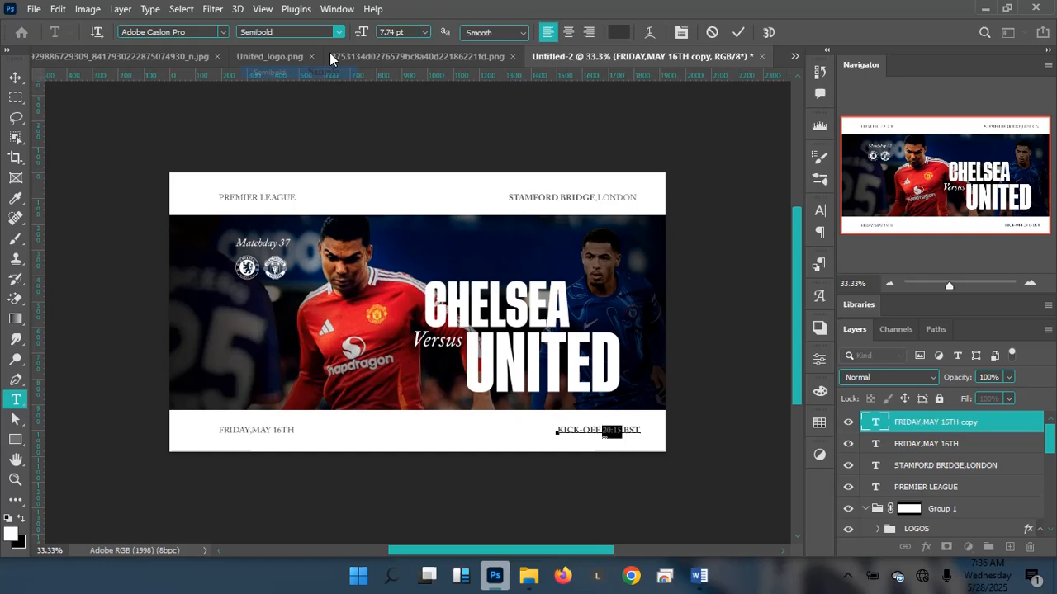
click(738, 32)
key(v)
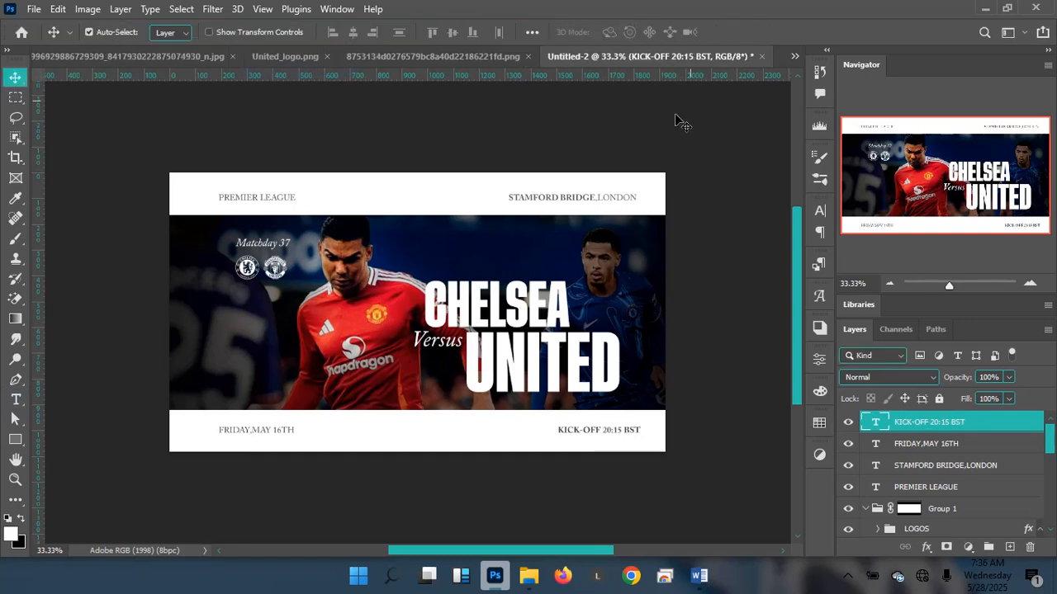
Align the right edges of the STAMFORD BRIDGE,LONDON and KICK-OFF 20:15 BST texts
right_click(605, 201)
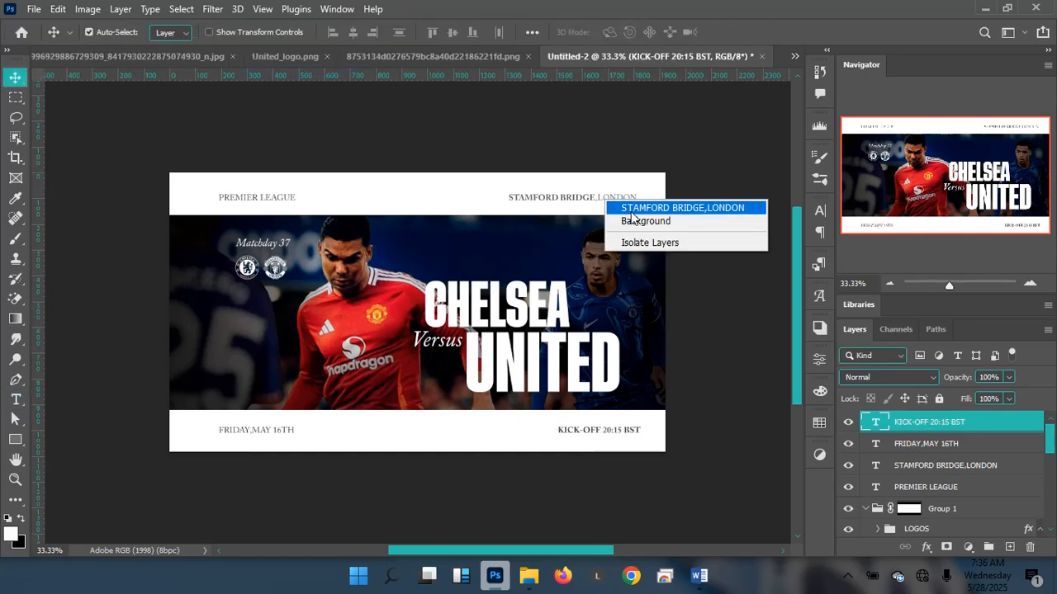
shift+click(634, 211)
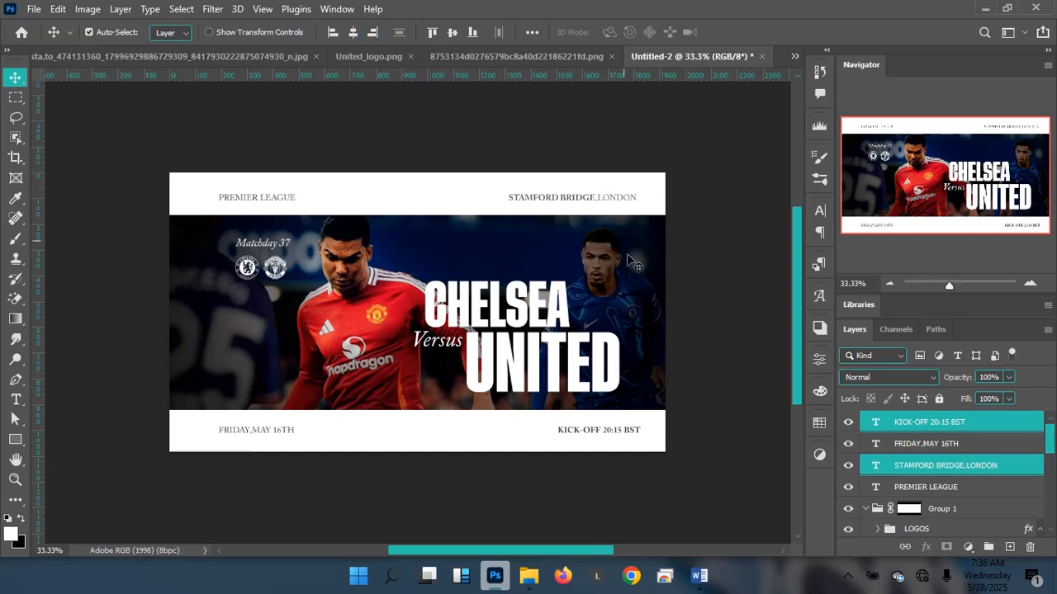
click(373, 34)
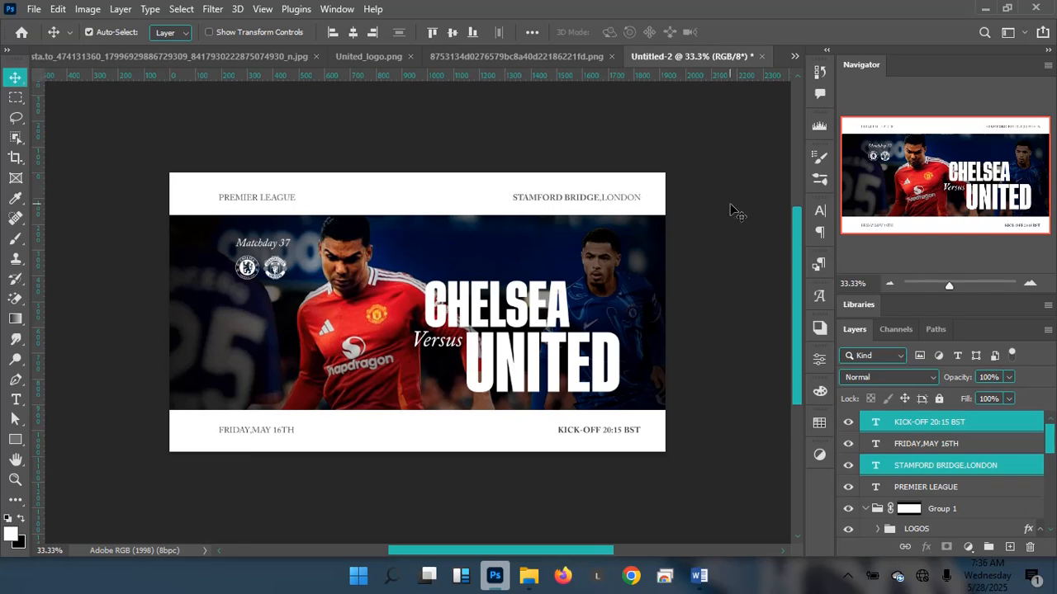
key(ctrl+minus)
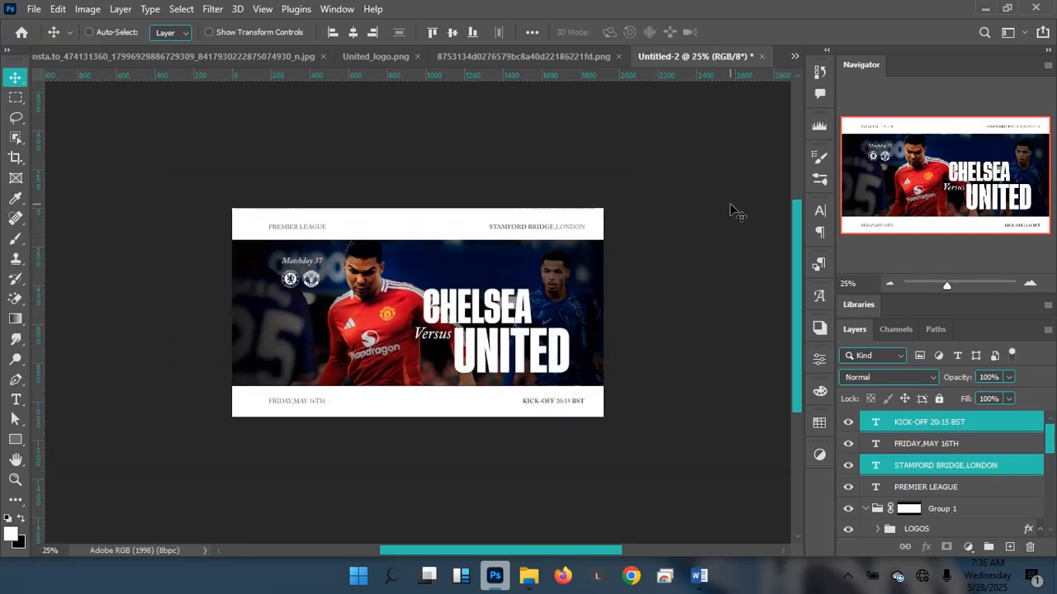
key(ctrl+plus)
key(ctrl+minus)
Scale the STAMFORD BRIDGE,LONDON text down to about 6.96 pt, keeping its right edge in place
click(619, 204)
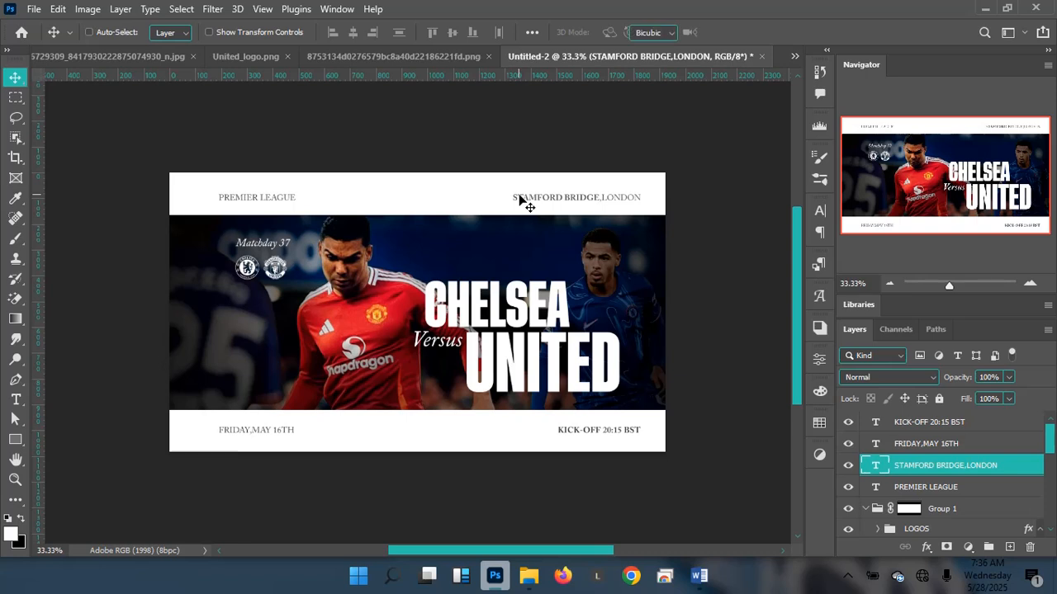
key(ctrl+t)
drag(512, 194, 523, 195)
key(Return)
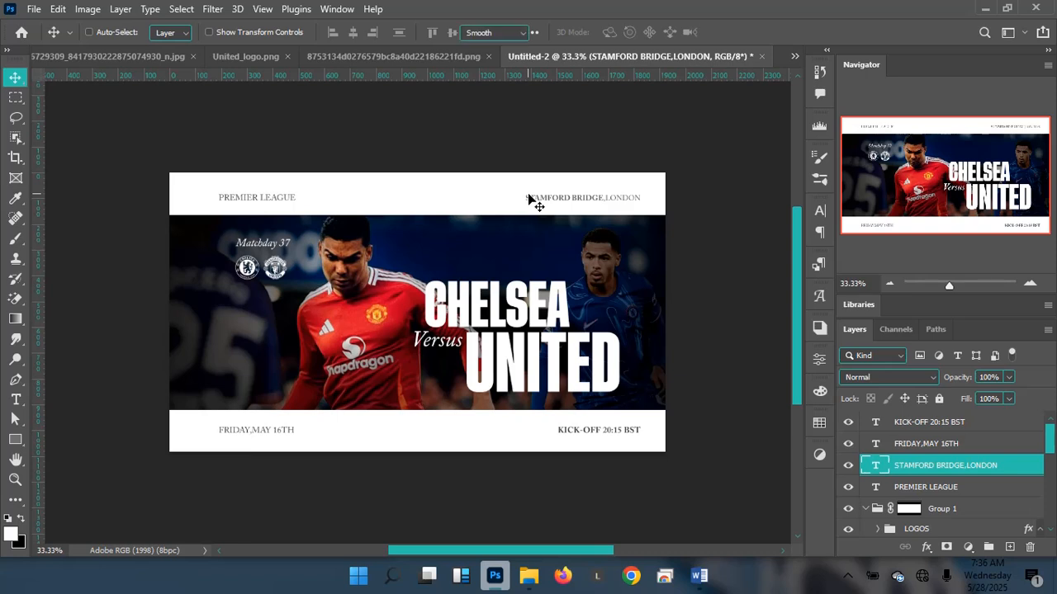
Copy the font size value of the STAMFORD BRIDGE,LONDON text
double_click(530, 199)
click(623, 198)
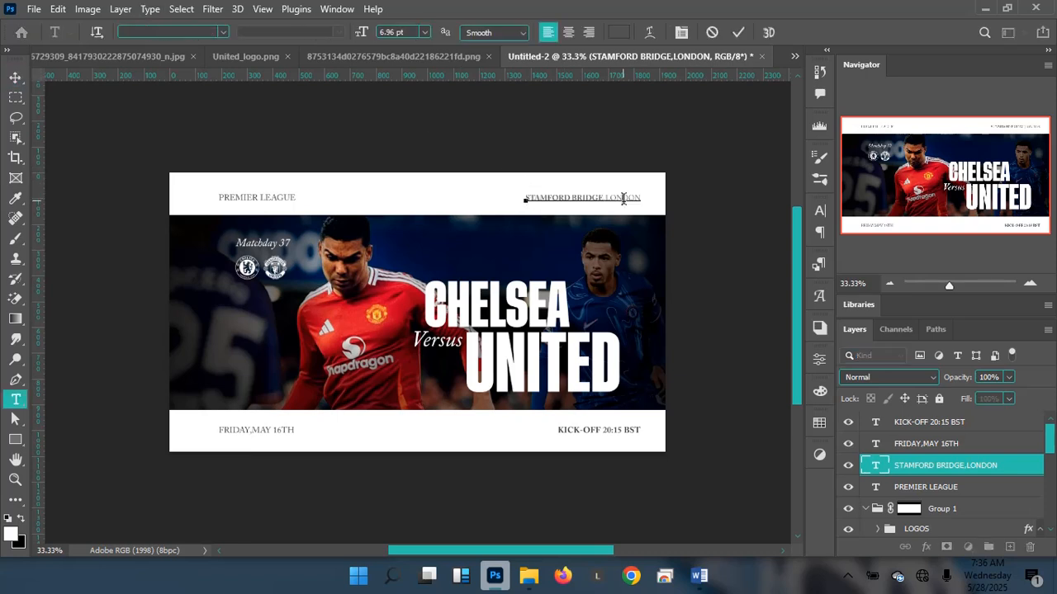
click(413, 31)
click(411, 31)
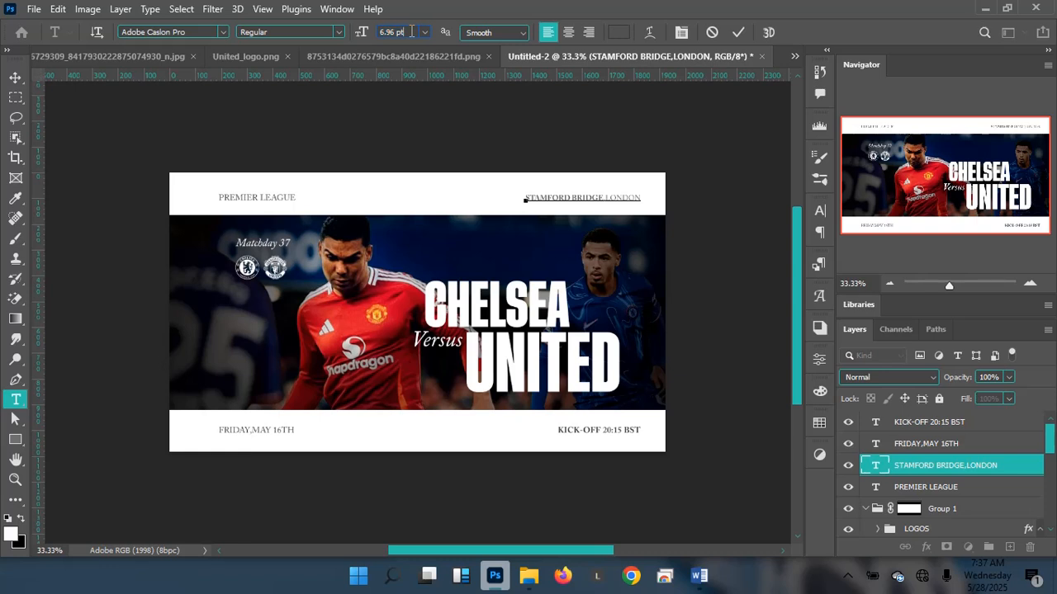
click(365, 31)
key(ctrl+c)
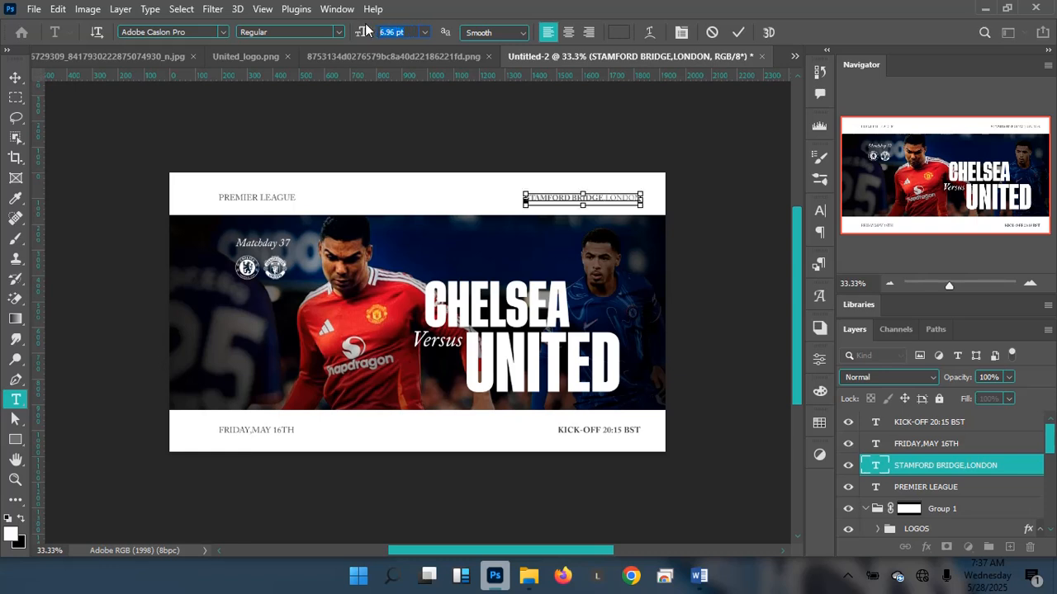
click(738, 32)
key(v)
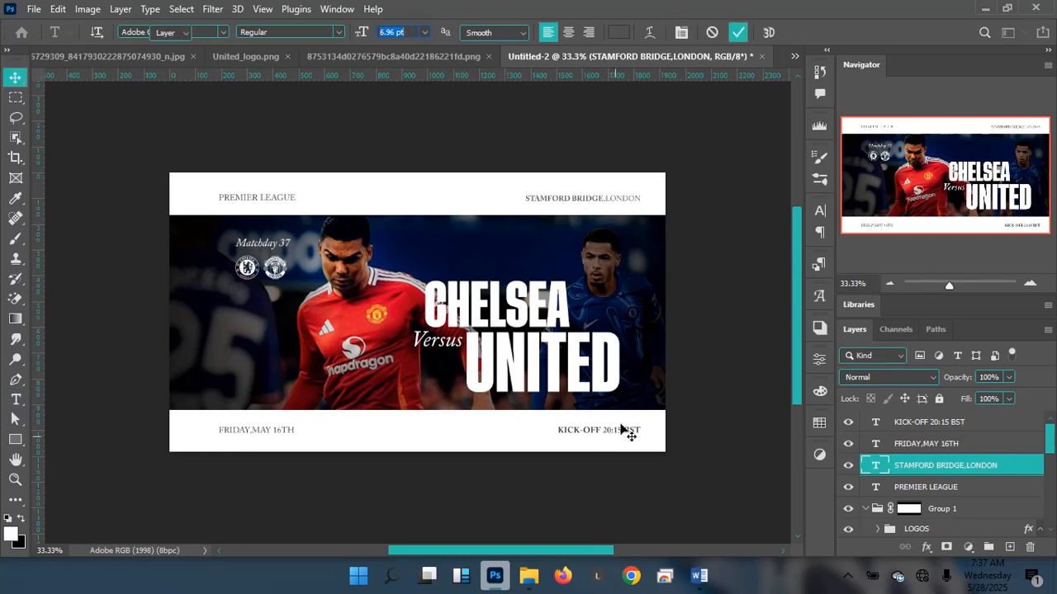
Set the font size of the whole KICK-OFF 20:15 BST text to 6.96 pt
ctrl+click(624, 434)
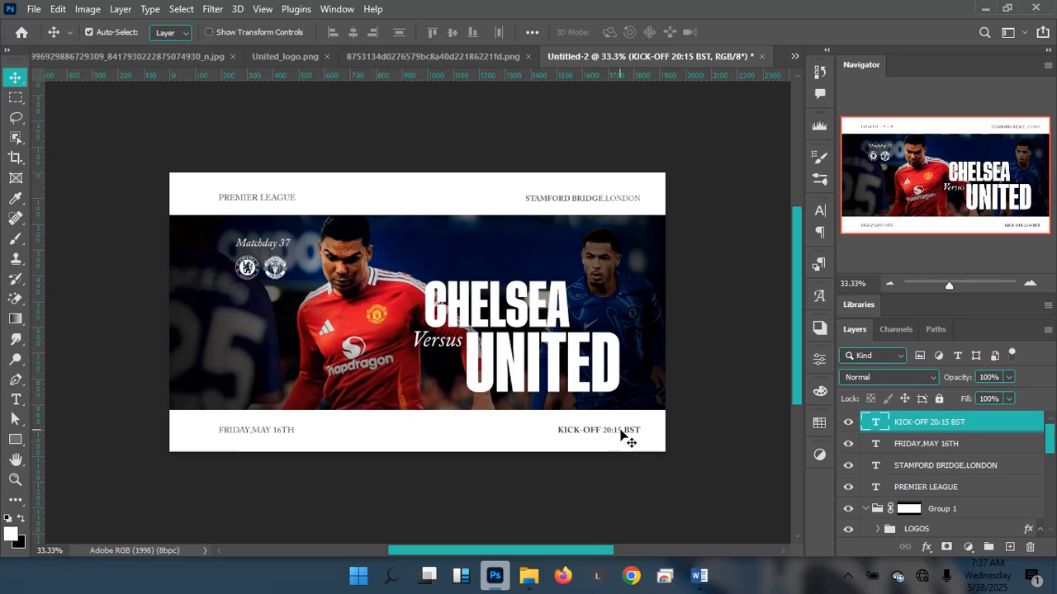
double_click(624, 434)
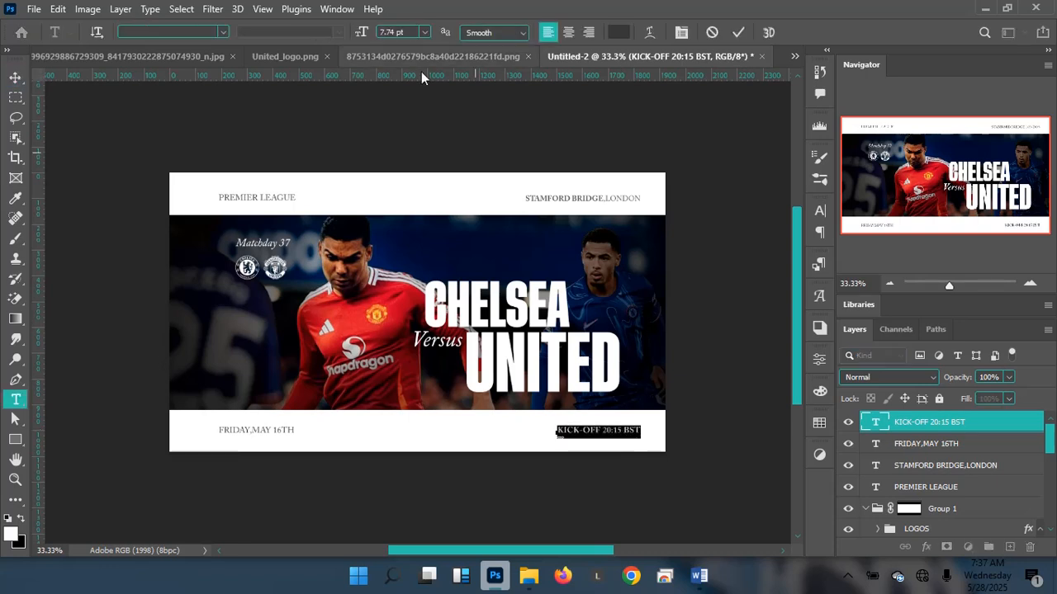
click(408, 33)
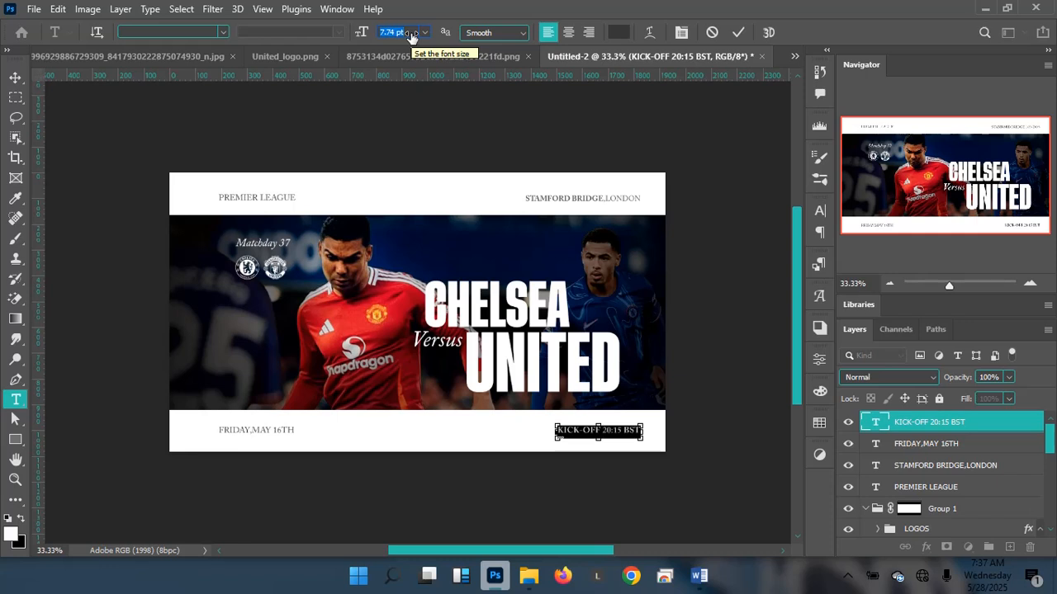
scroll(410, 37, down, 1)
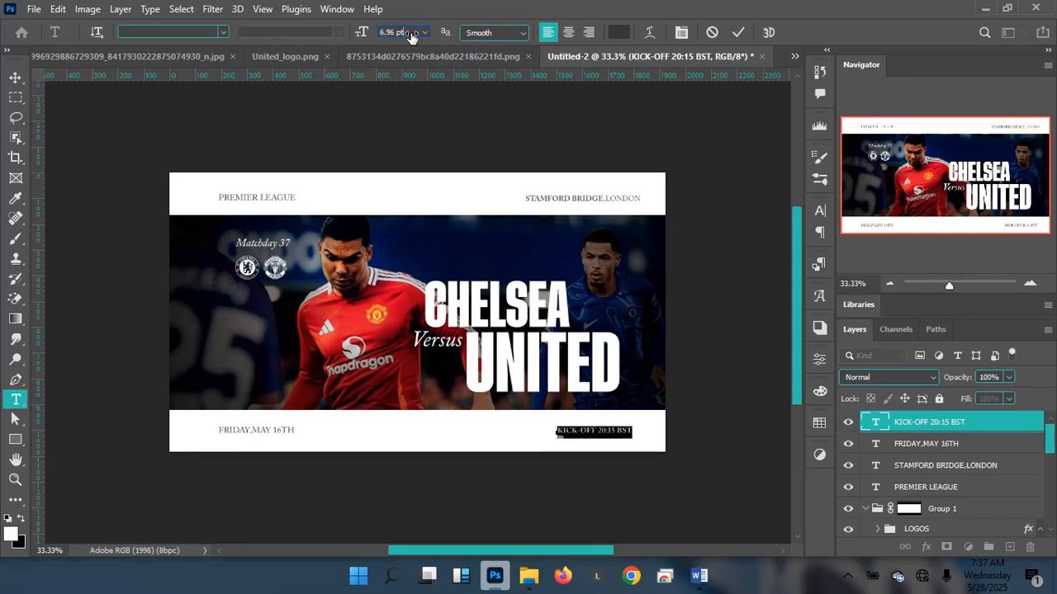
click(738, 32)
key(v)
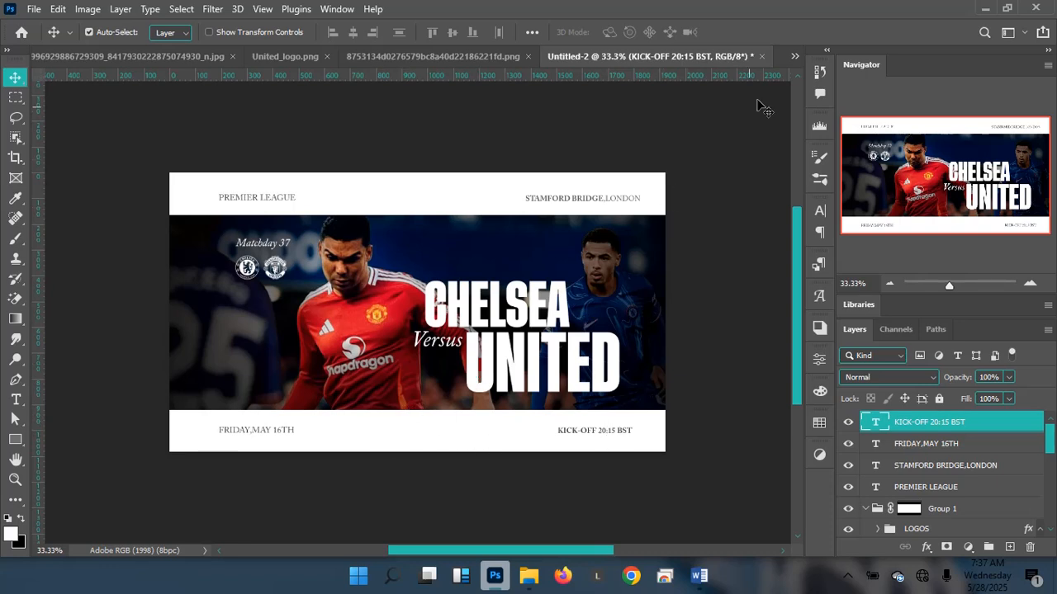
Compare the band texts with the reference banner in Untitled-1, and return to Untitled-2
click(793, 59)
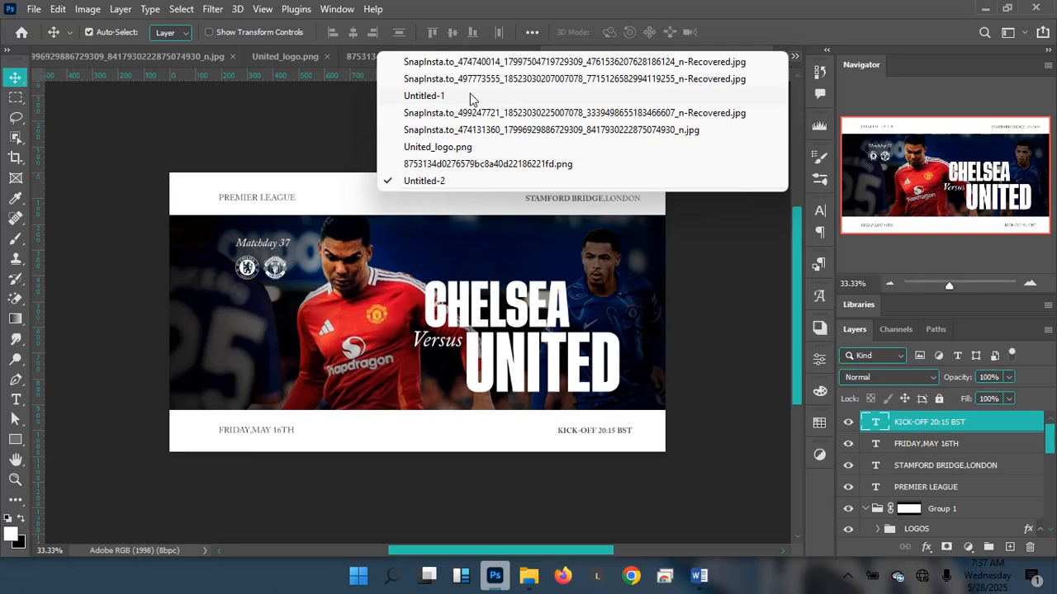
click(470, 96)
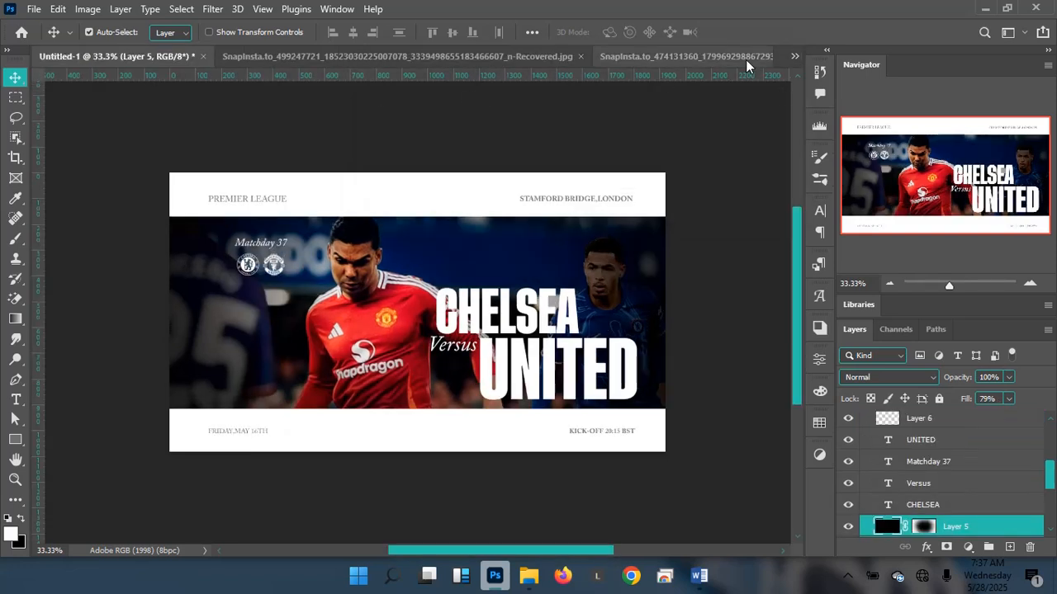
click(794, 56)
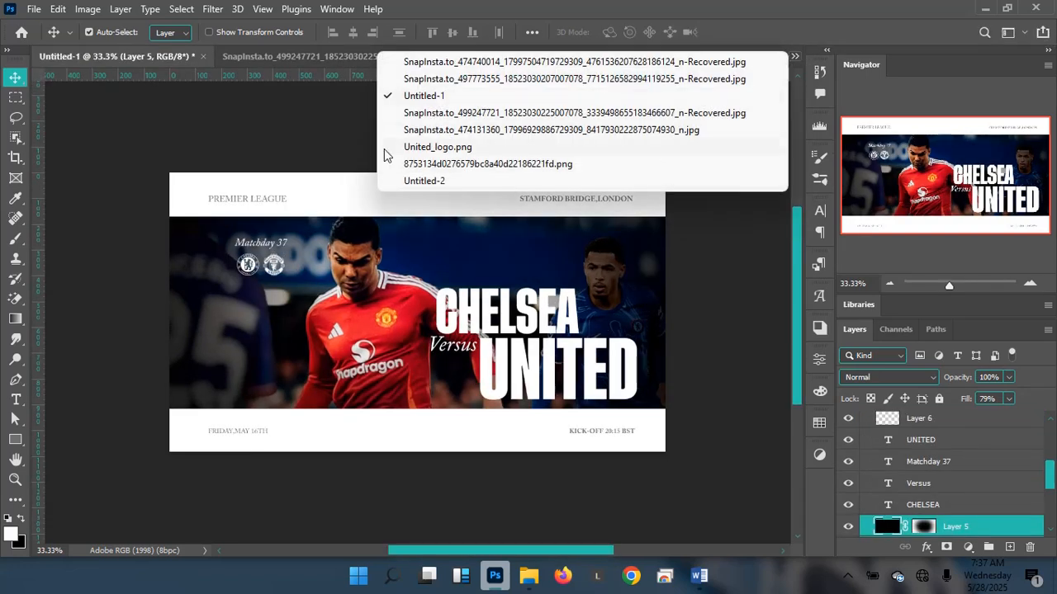
click(406, 180)
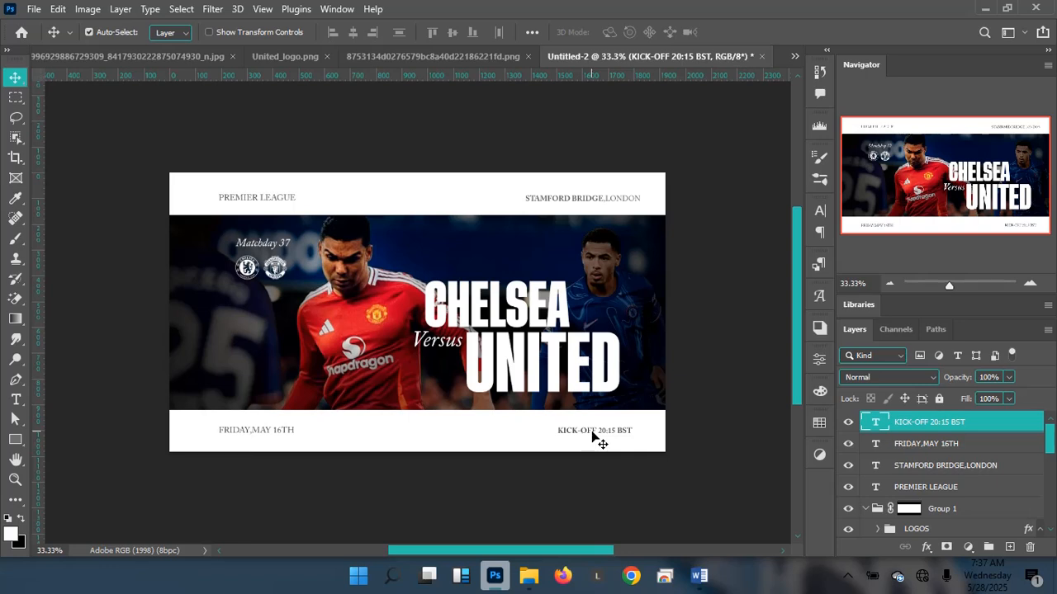
key(ctrl+0)
key(ctrl+minus)
key(ctrl+0)
key(ctrl+minus)
Set the font size of the PREMIER LEAGUE text to 6.96 pt
ctrl+click(252, 201)
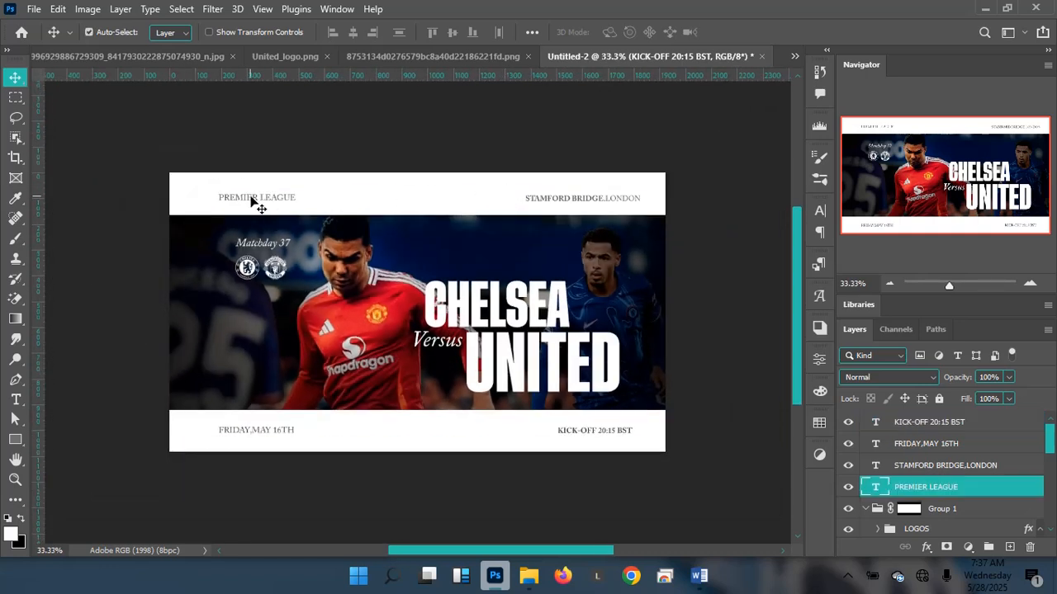
double_click(252, 201)
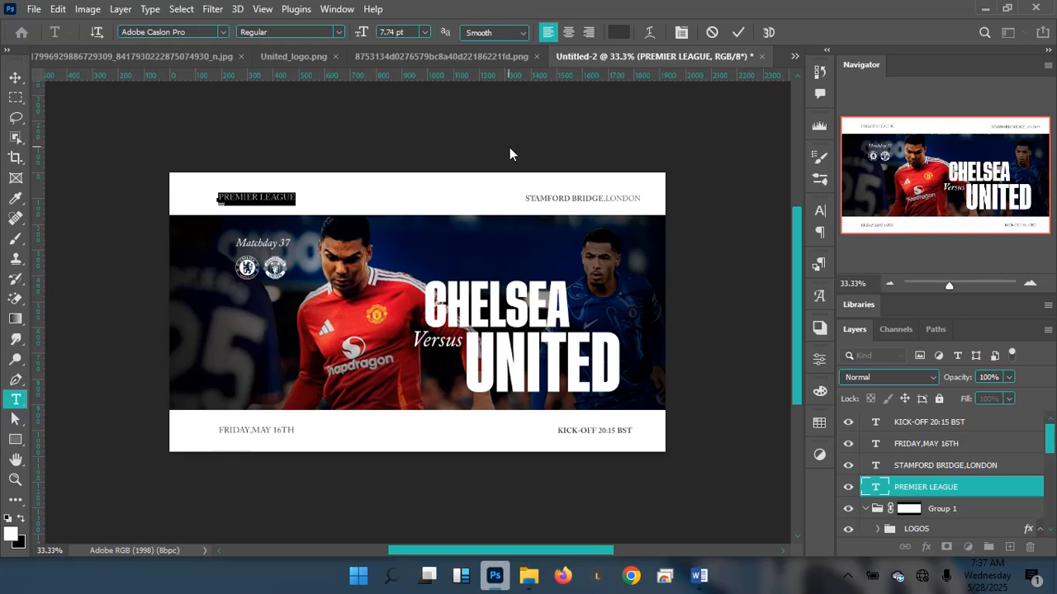
click(403, 36)
scroll(403, 35, down, 1)
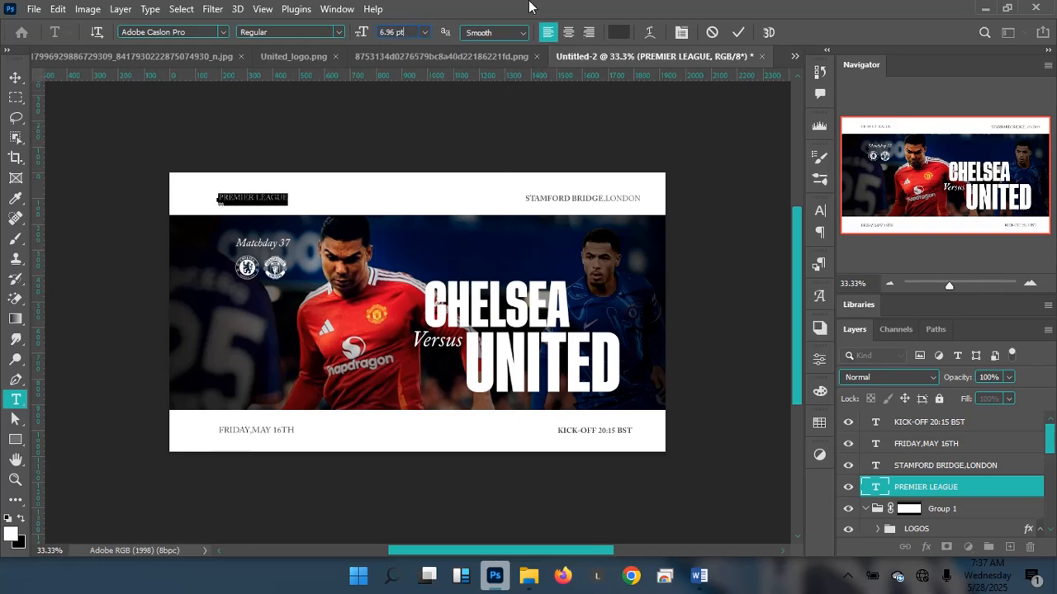
click(739, 34)
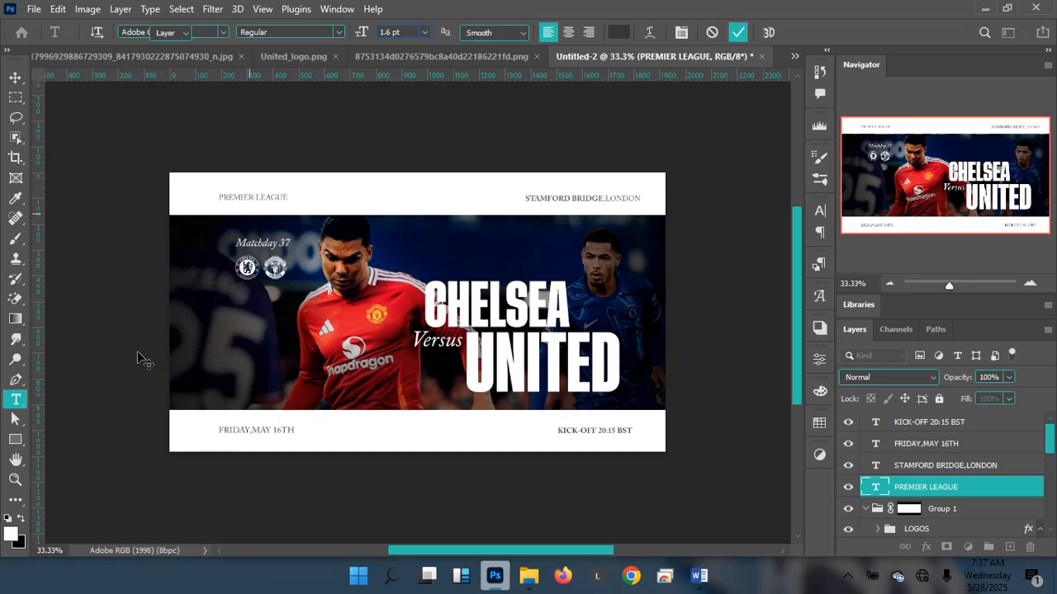
key(v)
Set the font size of the FRIDAY,MAY 16TH text to 6.96 pt
ctrl+click(231, 432)
double_click(233, 436)
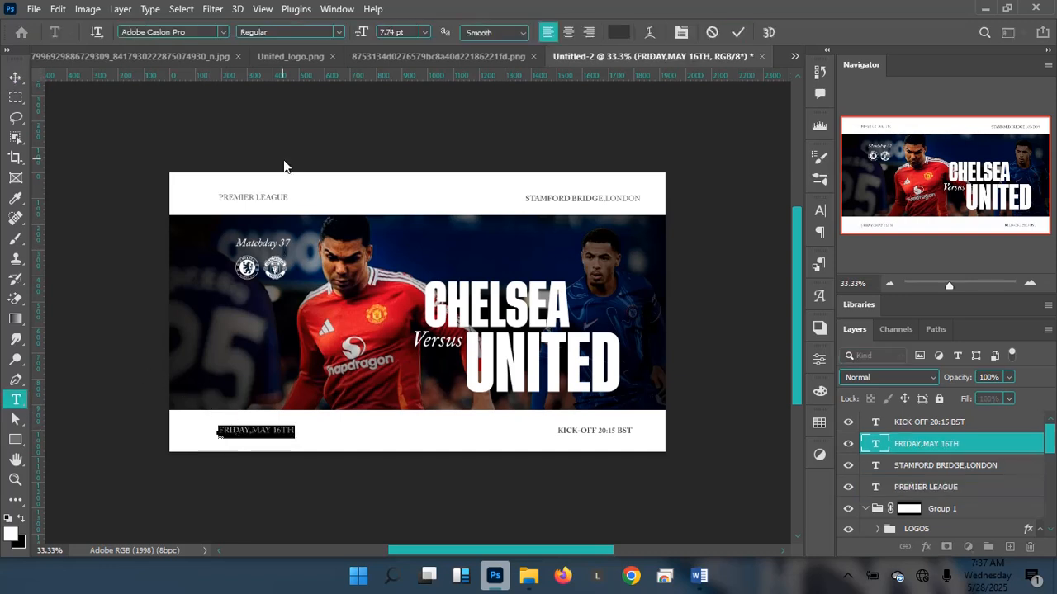
click(393, 34)
key(ctrl+v)
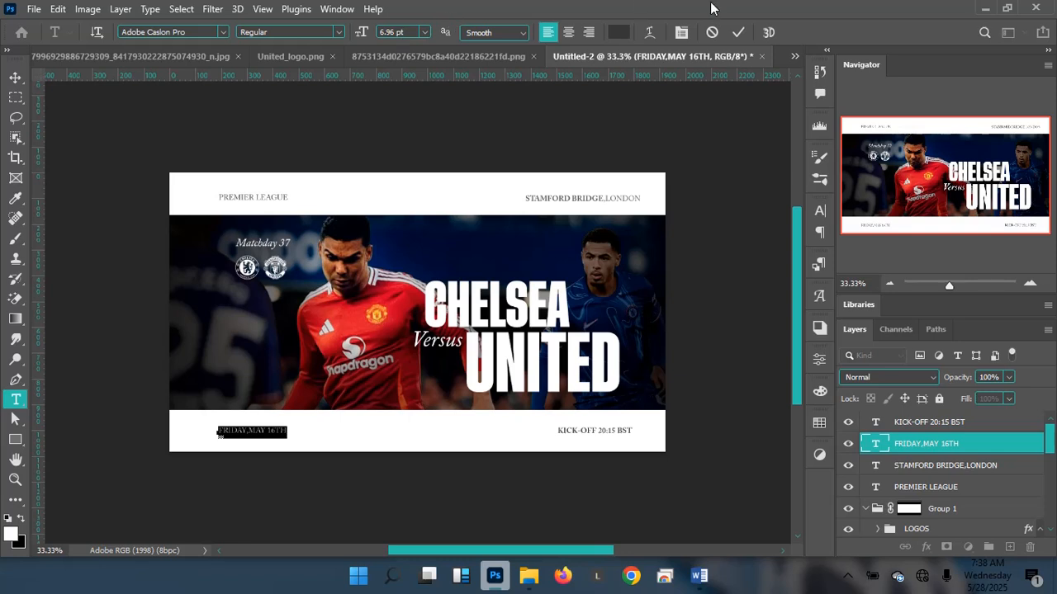
click(730, 33)
key(v)
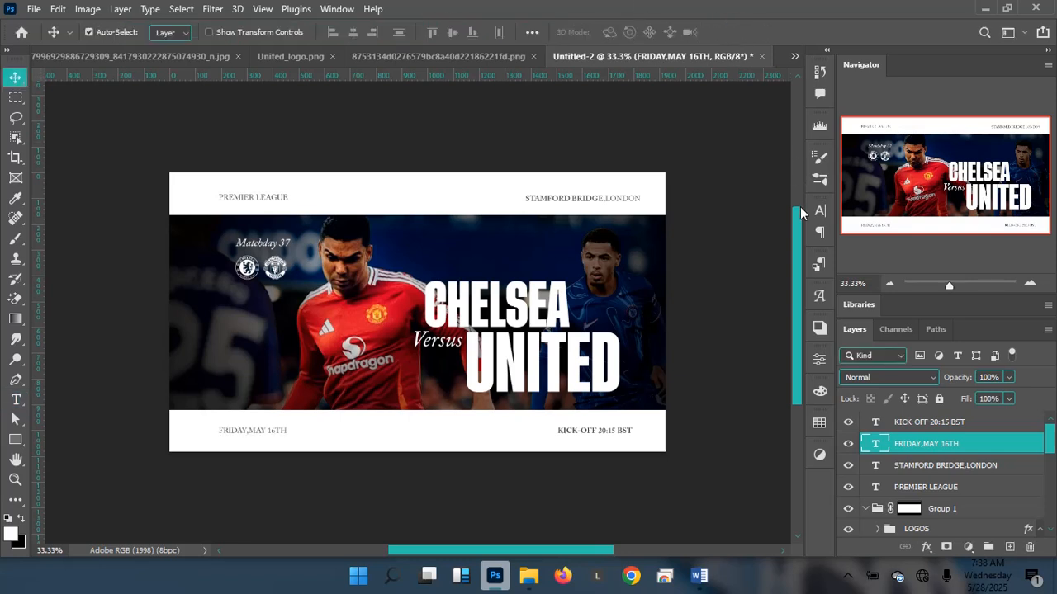
key(ctrl+minus)
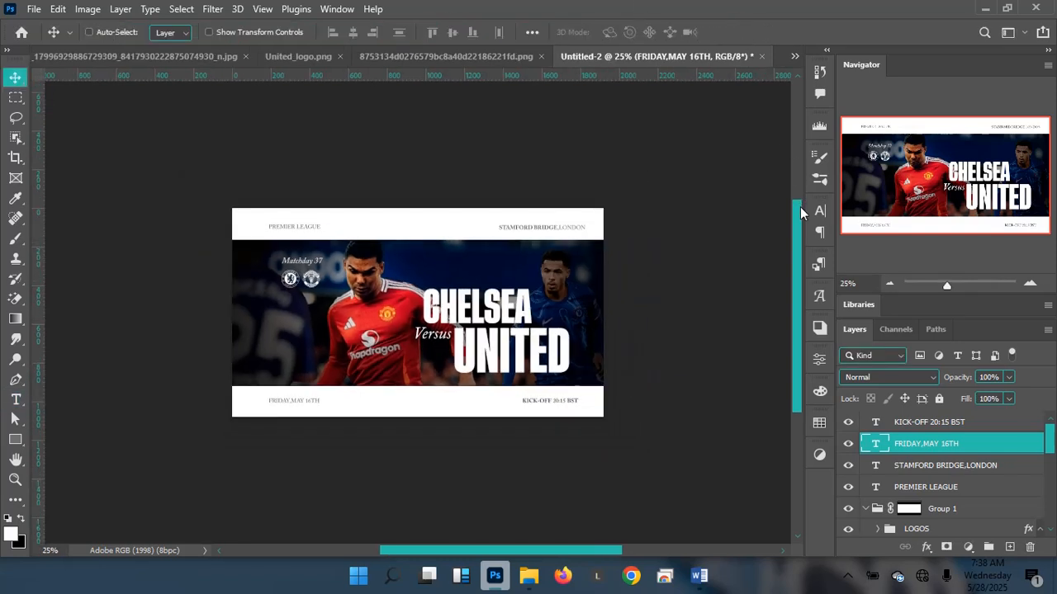
key(ctrl+plus)
key(ctrl+plus)
key(ctrl+minus)
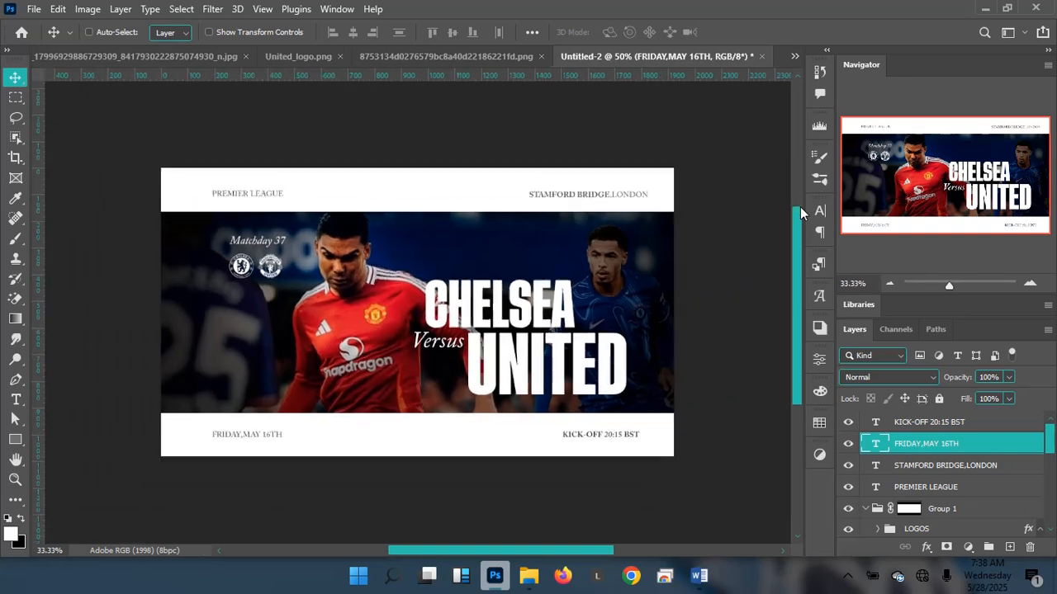
key(ctrl+plus)
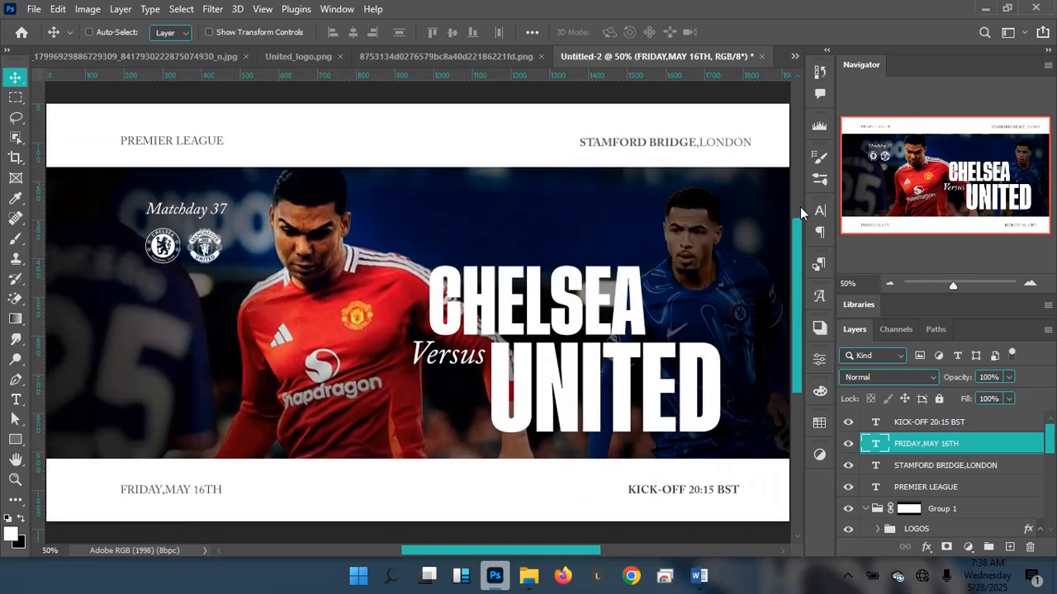
Apply a Gaussian Blur with a 0.4 pixel radius to the COLWILL layer
key(ctrl+minus)
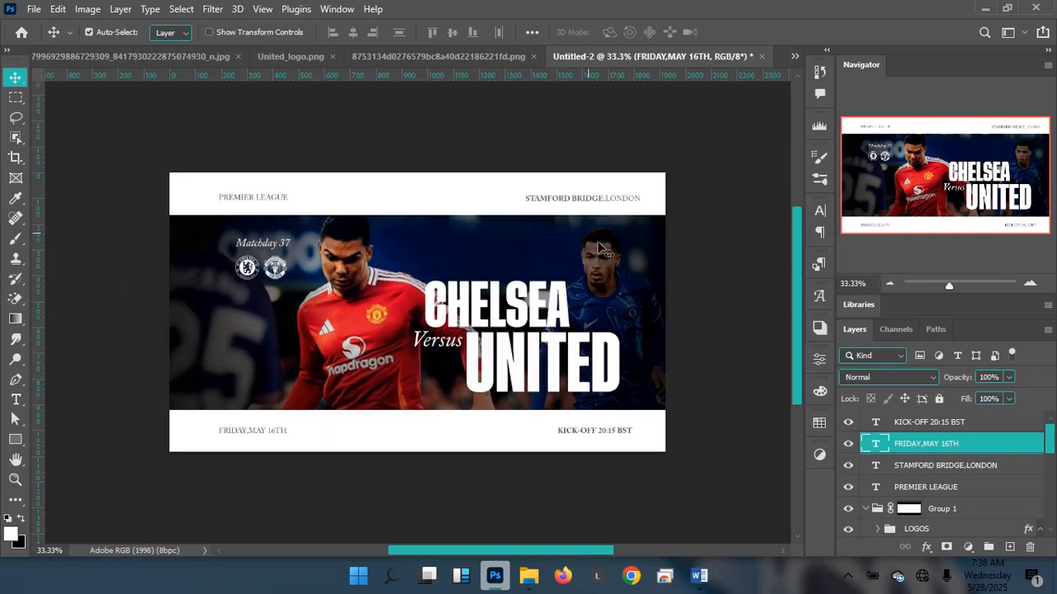
click(600, 248)
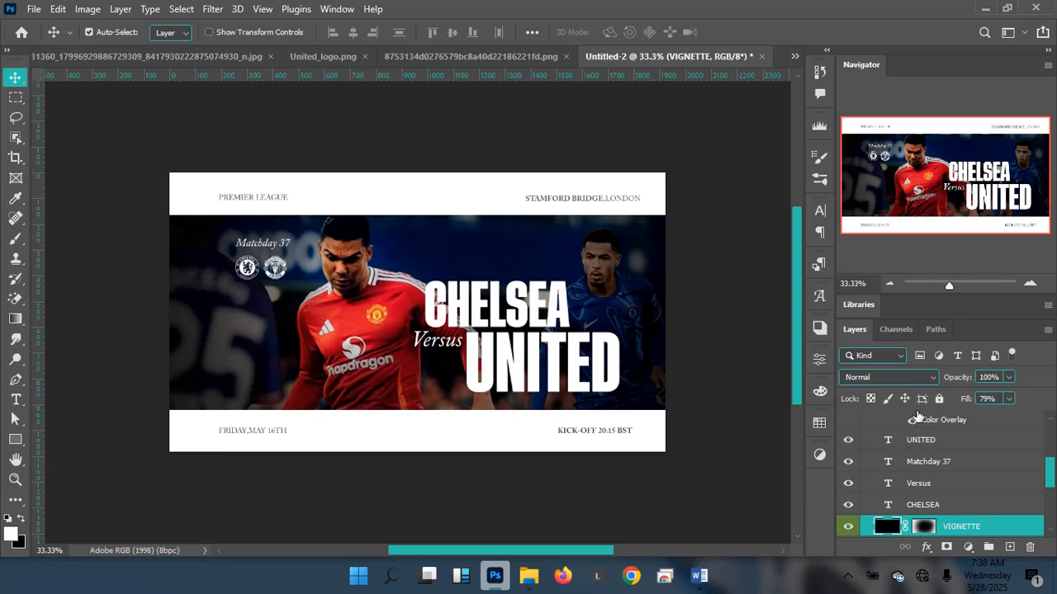
scroll(912, 419, down, 1)
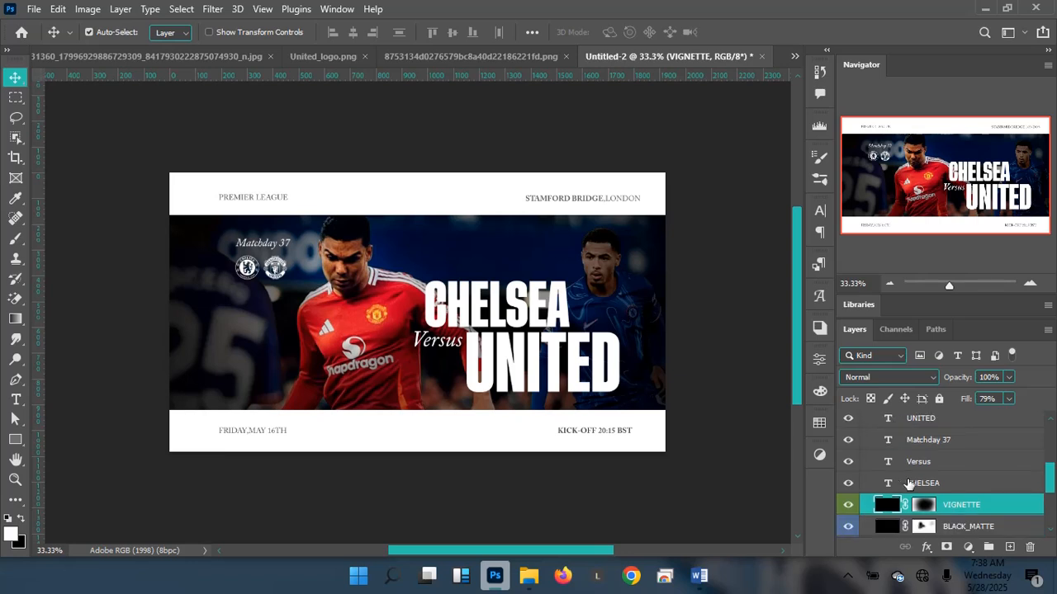
scroll(950, 473, down, 2)
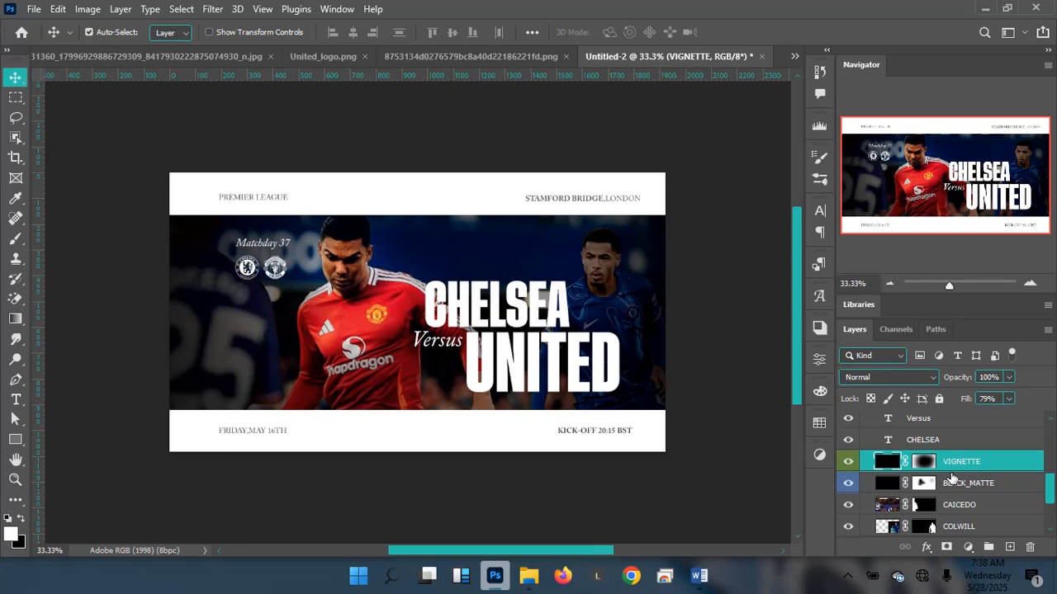
click(1007, 510)
scroll(1009, 515, down, 1)
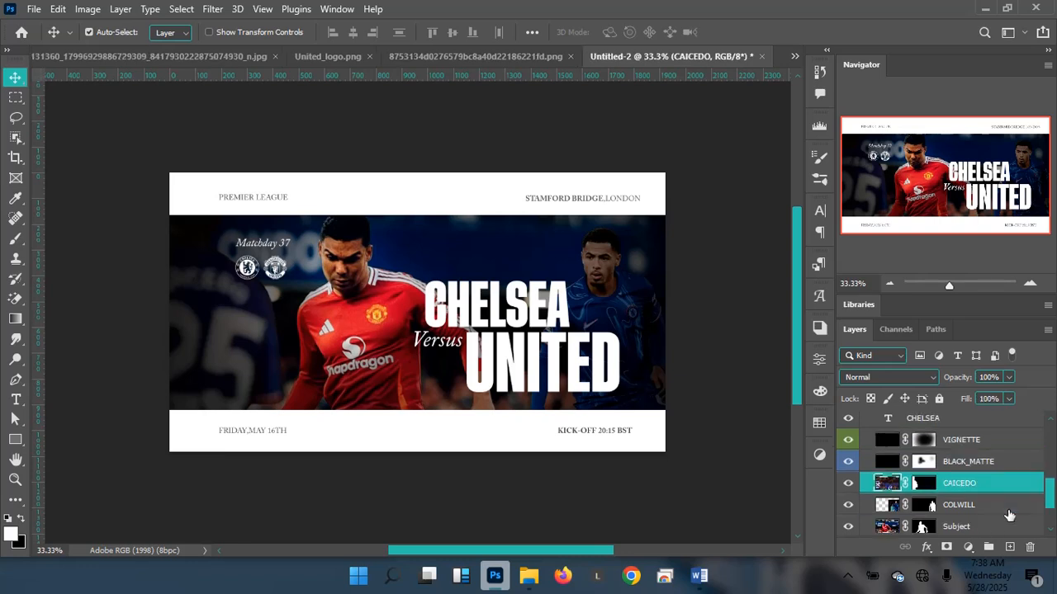
click(1007, 505)
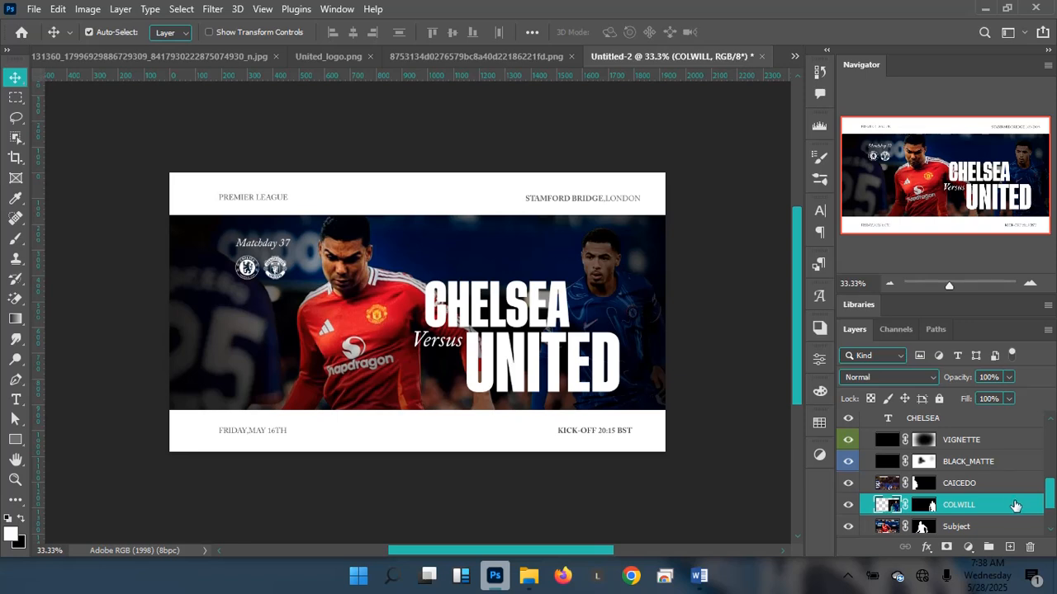
click(216, 9)
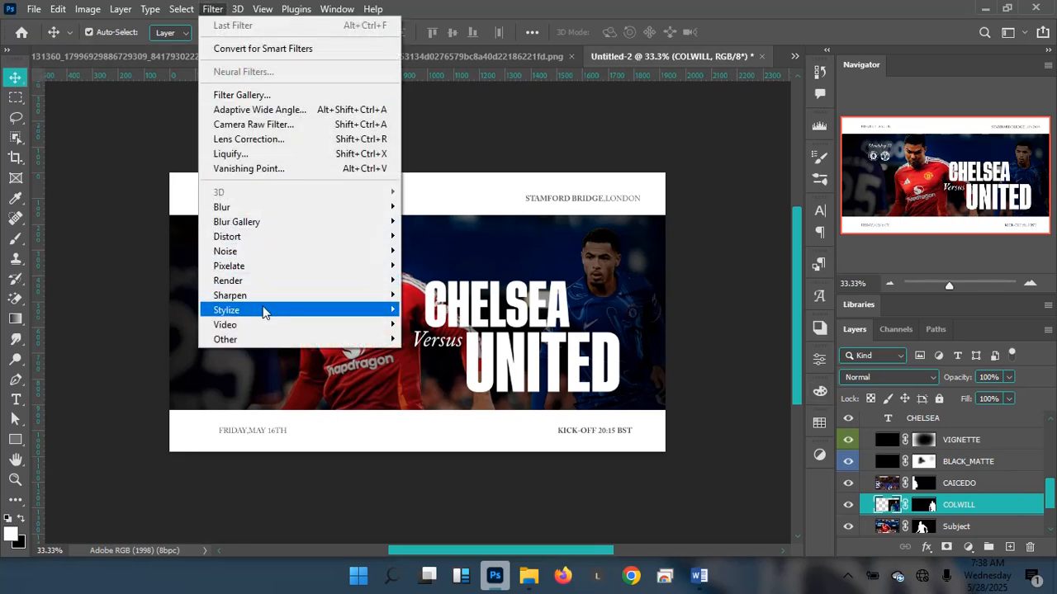
mouse_move(273, 207)
click(439, 266)
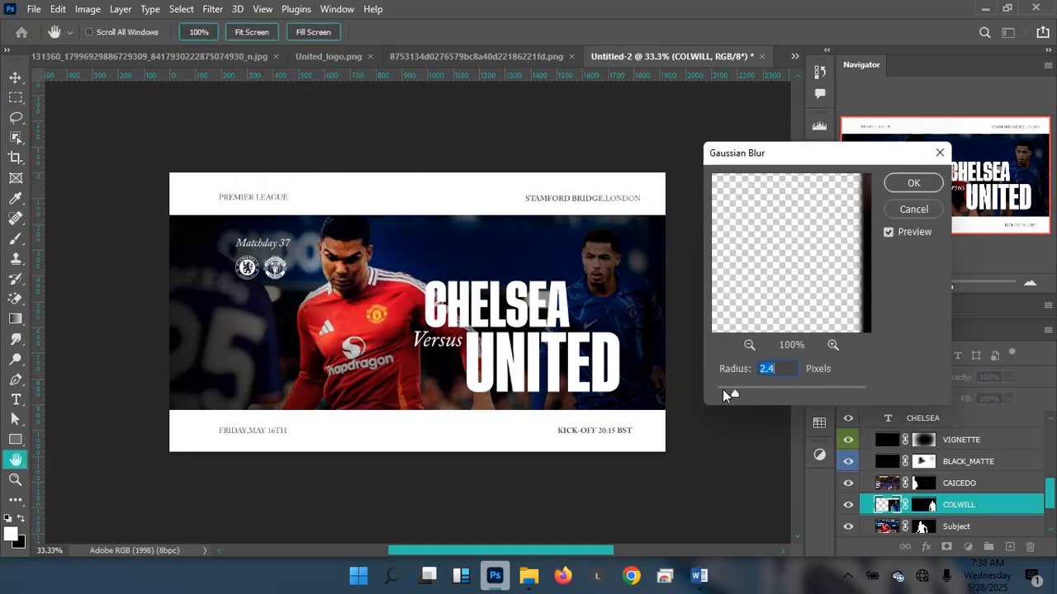
drag(723, 394, 718, 396)
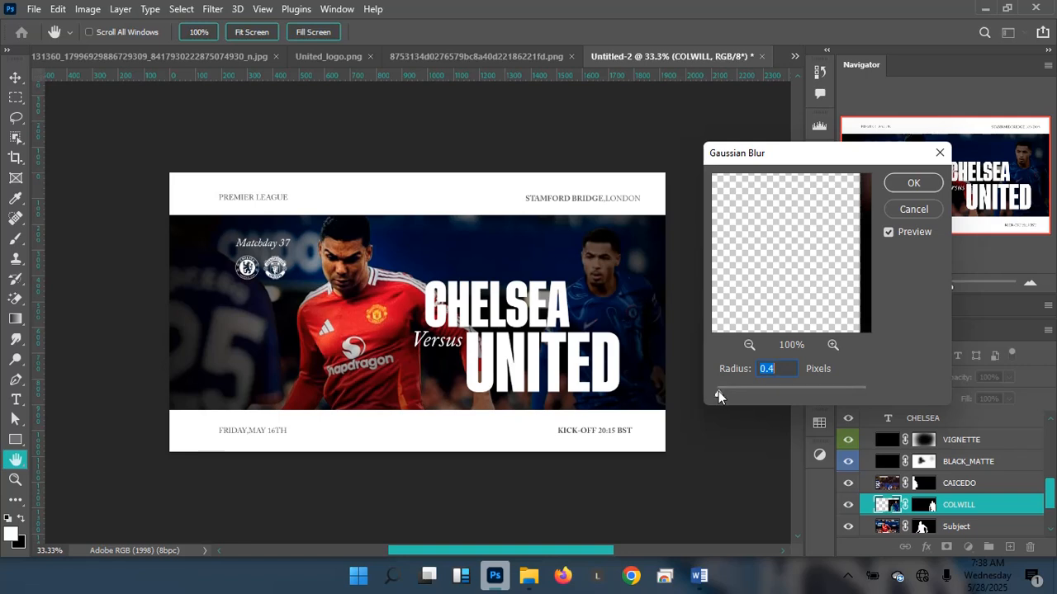
key(ctrl+plus)
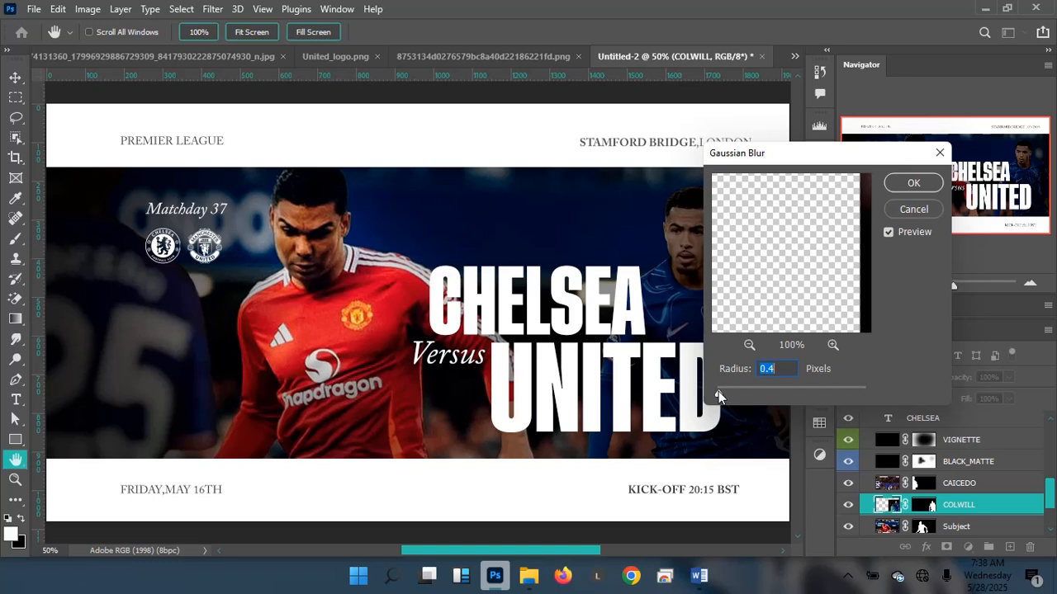
drag(791, 155, 883, 204)
click(989, 228)
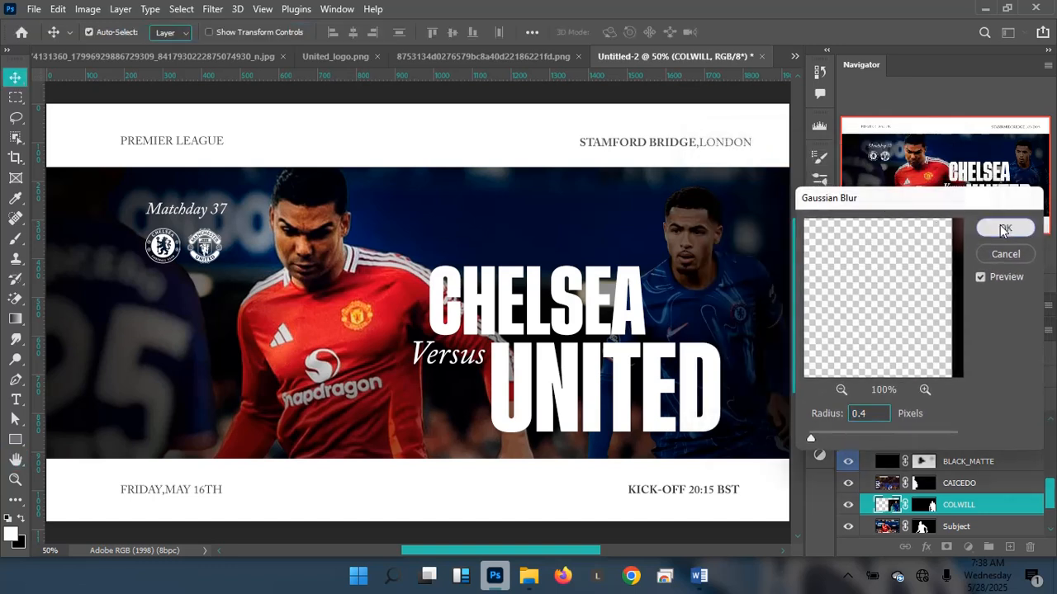
Duplicate the Subject layer holding the player in the red shirt
key(ctrl+minus)
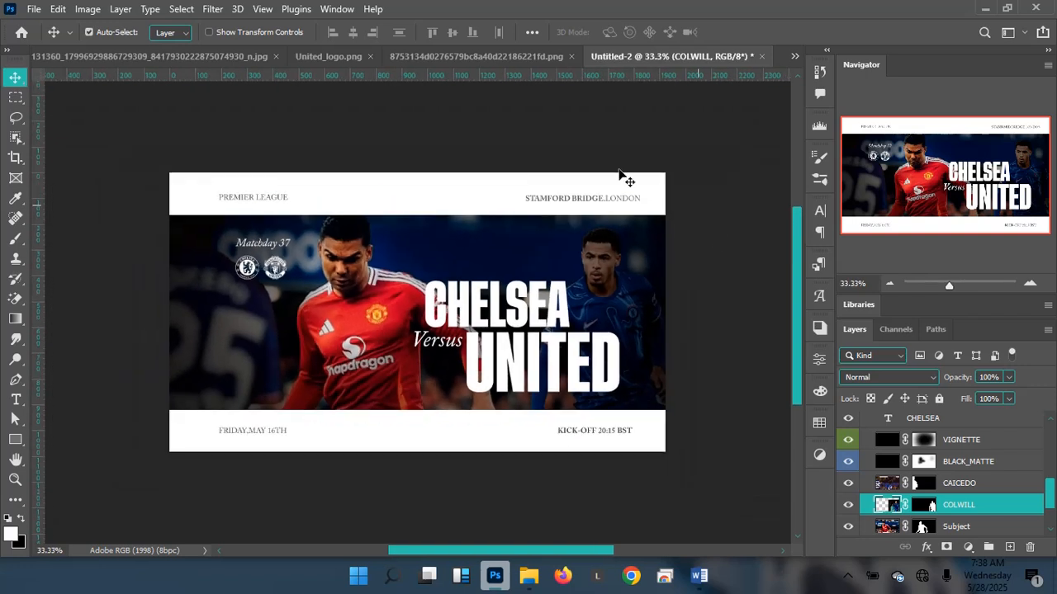
click(344, 292)
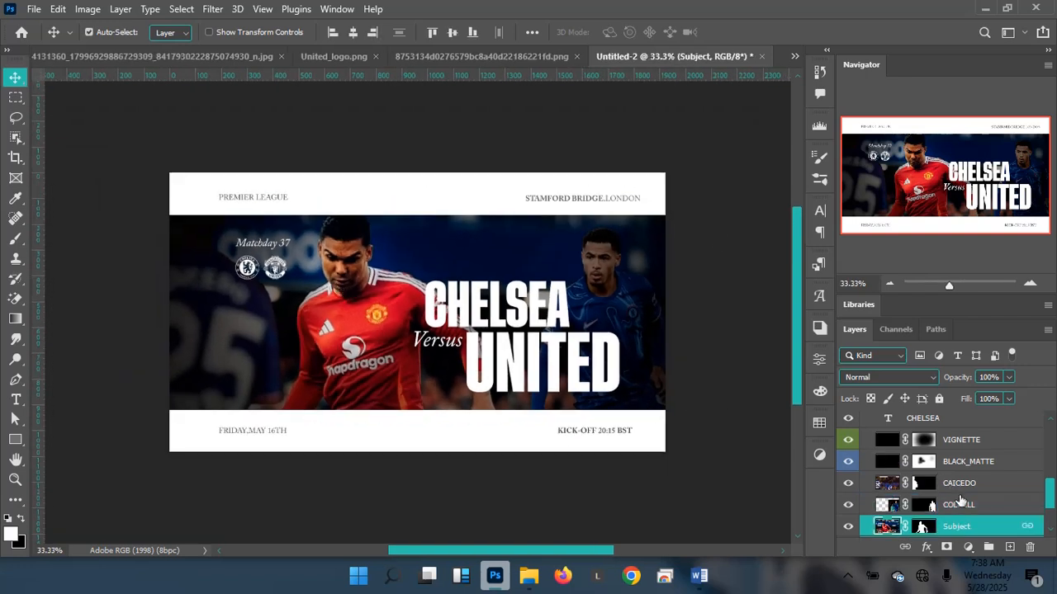
scroll(962, 501, down, 1)
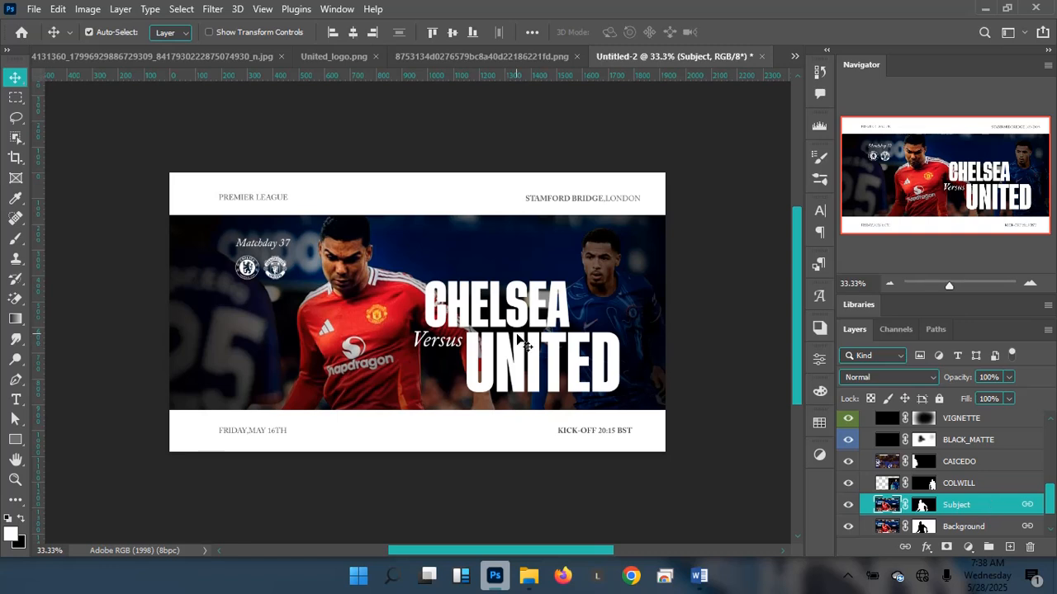
key(ctrl+plus)
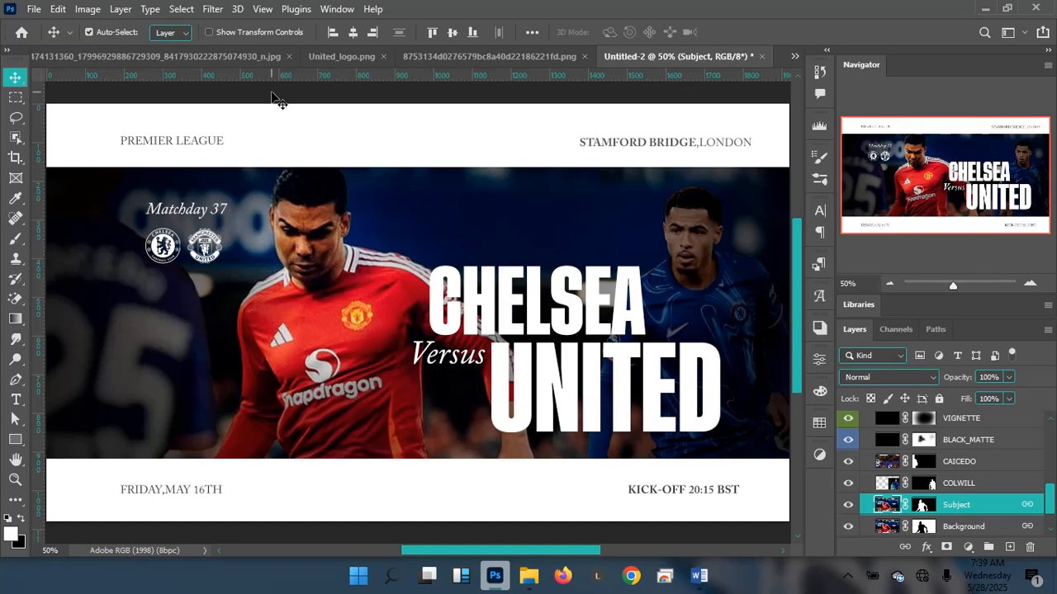
key(ctrl+minus)
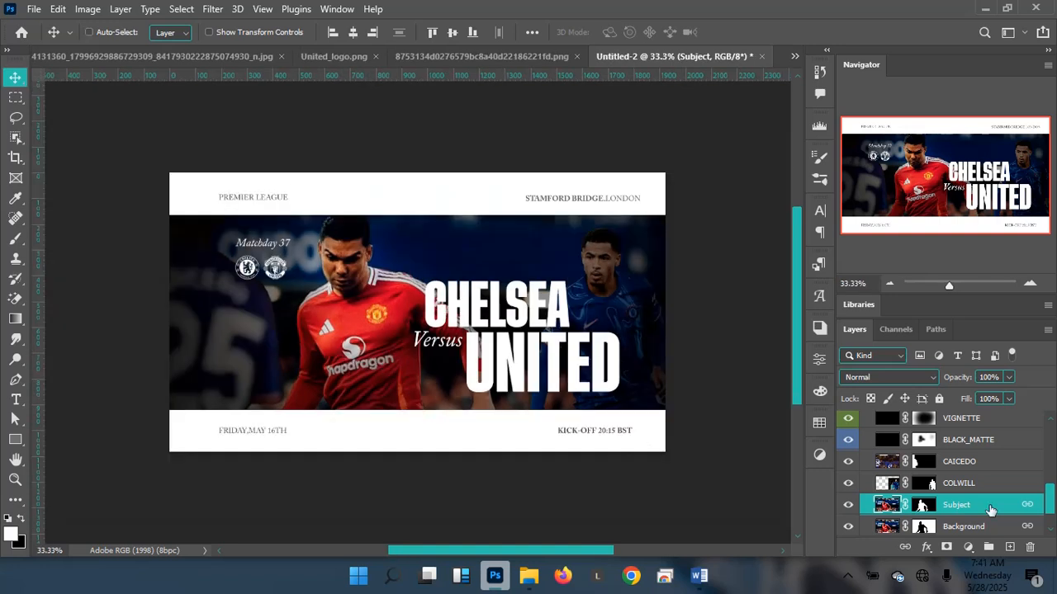
key(ctrl+j)
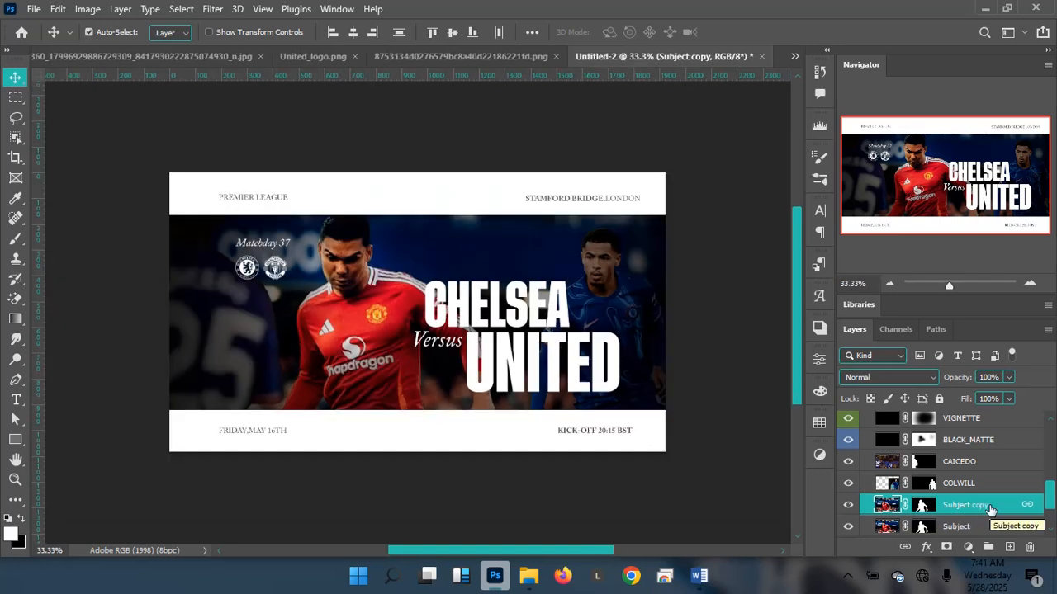
click(925, 505)
key(b)
key(x)
click(213, 9)
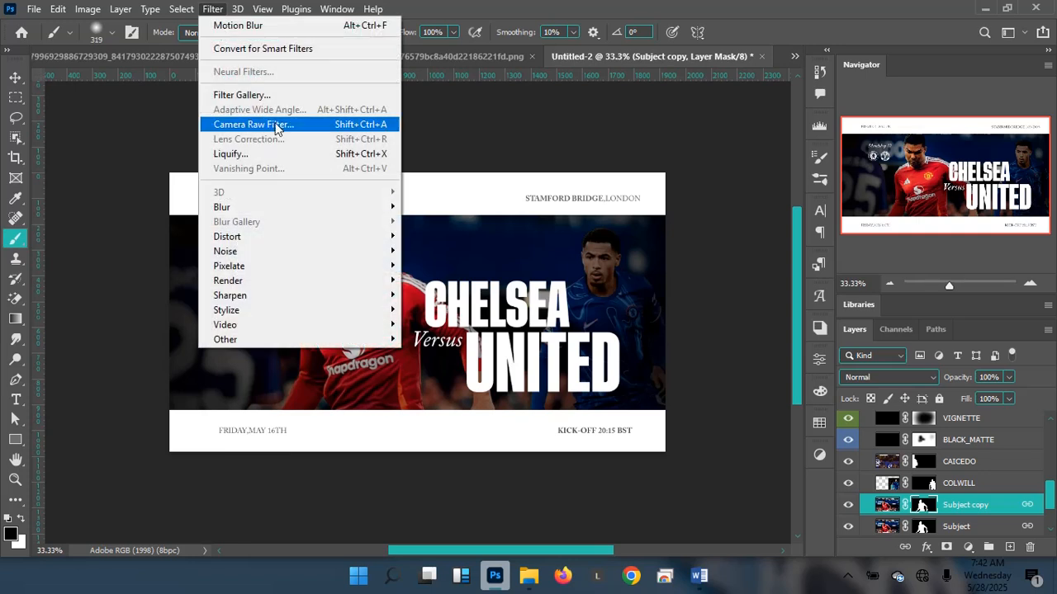
mouse_move(289, 209)
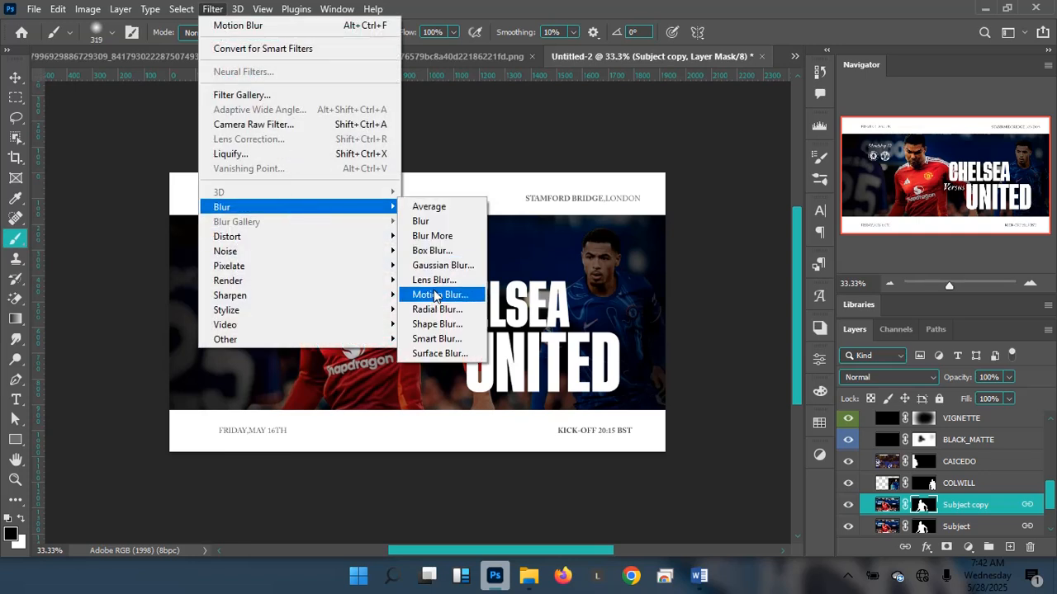
click(435, 295)
drag(545, 335, 528, 335)
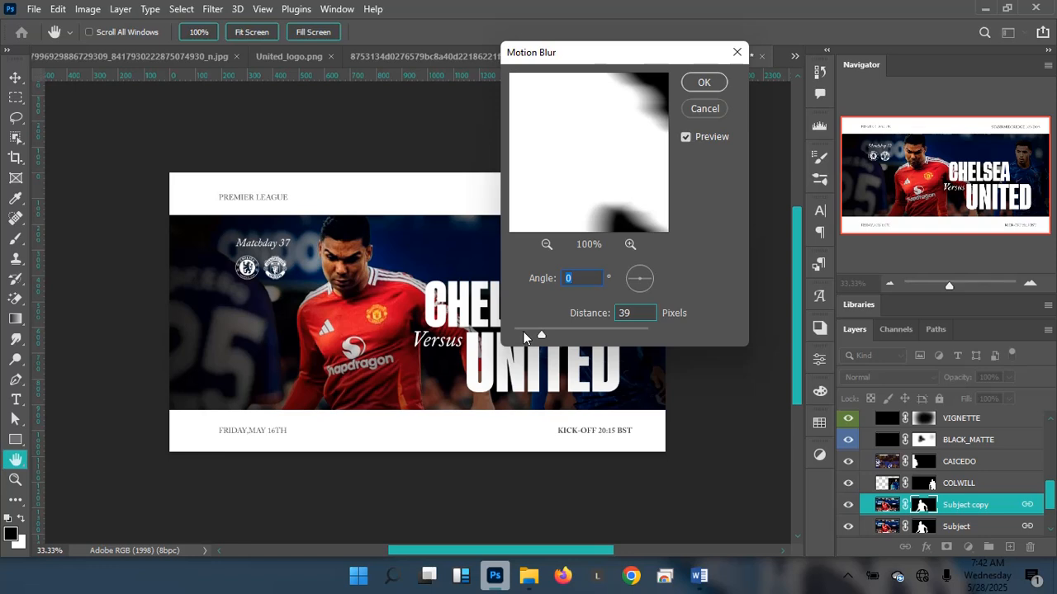
click(706, 109)
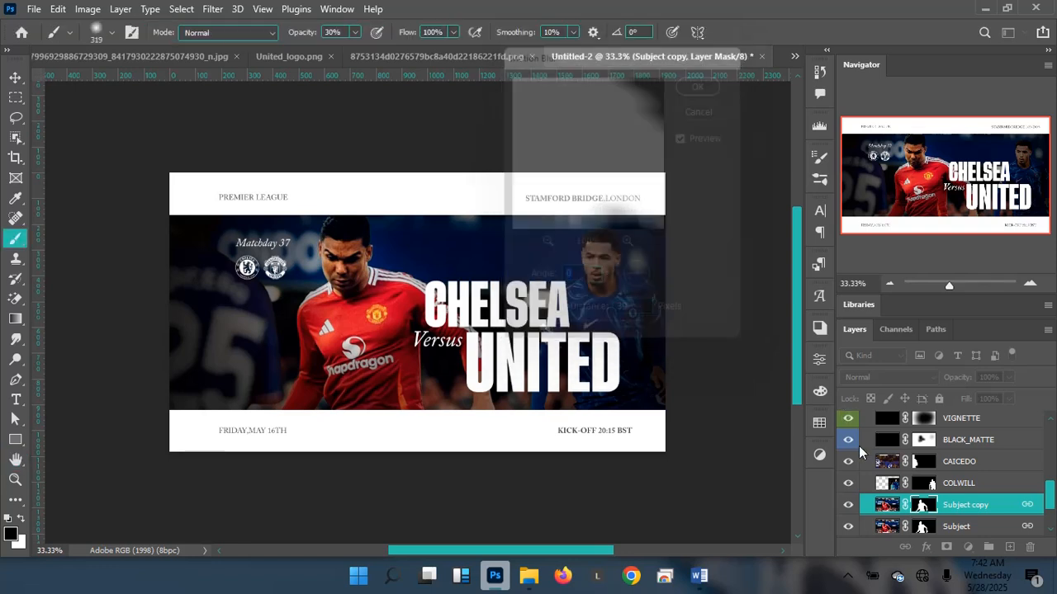
Apply a Motion Blur at angle 0° with a distance of 16 pixels to the image of the Subject copy layer
click(890, 508)
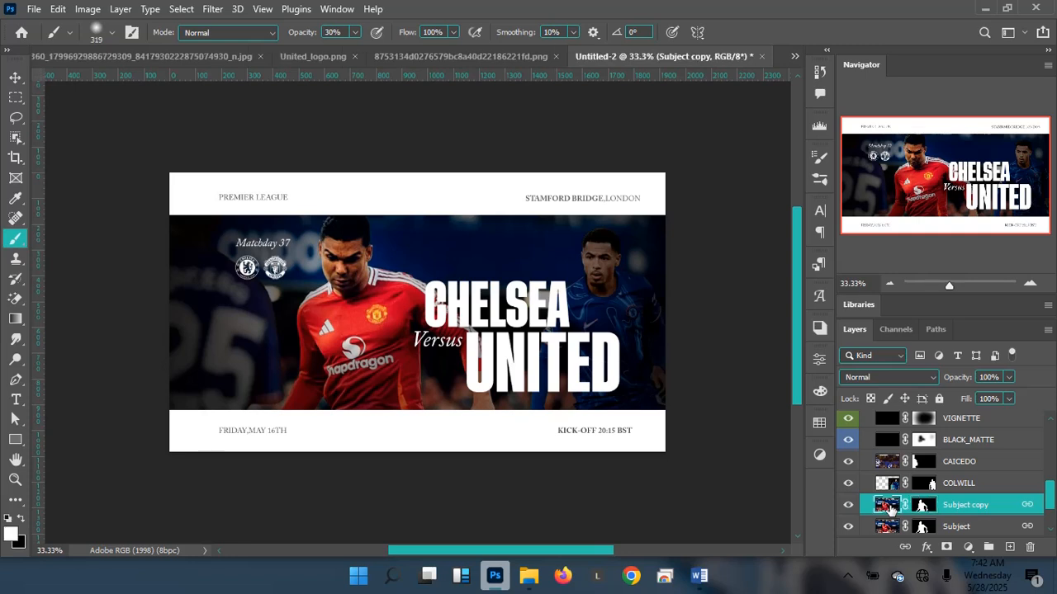
click(211, 10)
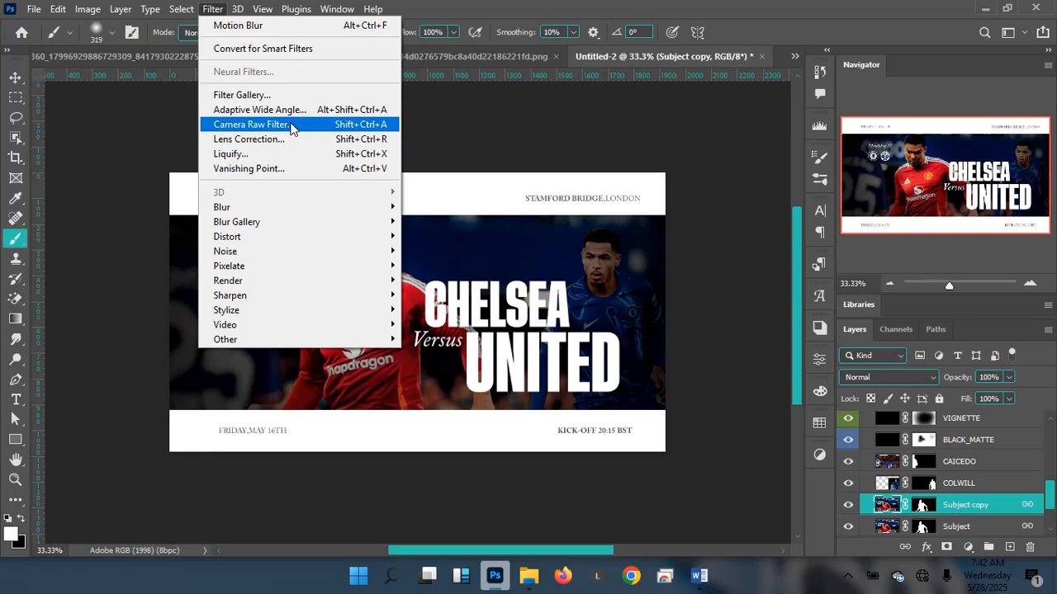
mouse_move(271, 221)
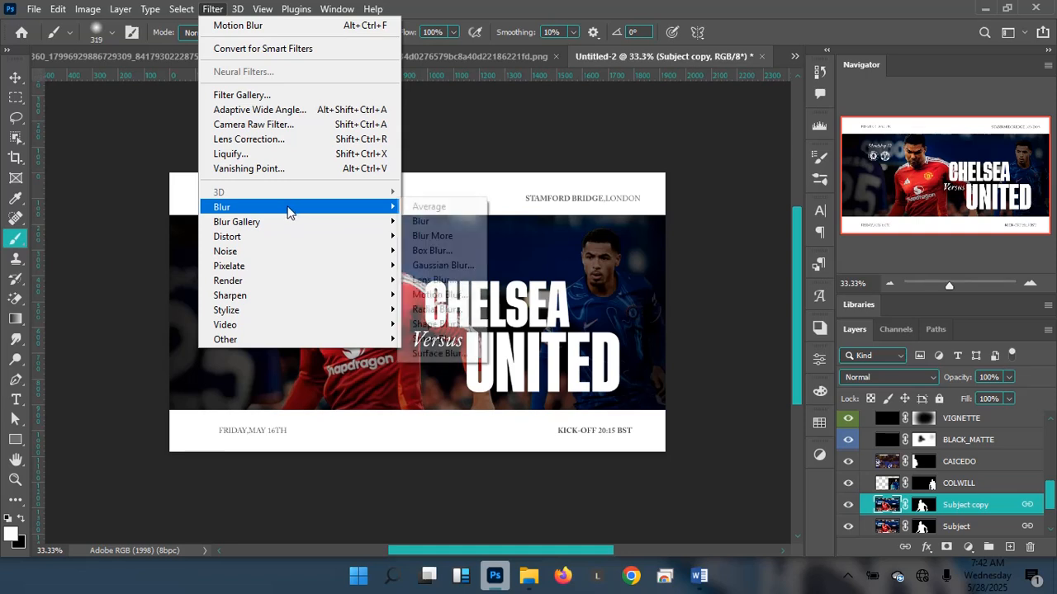
mouse_move(234, 10)
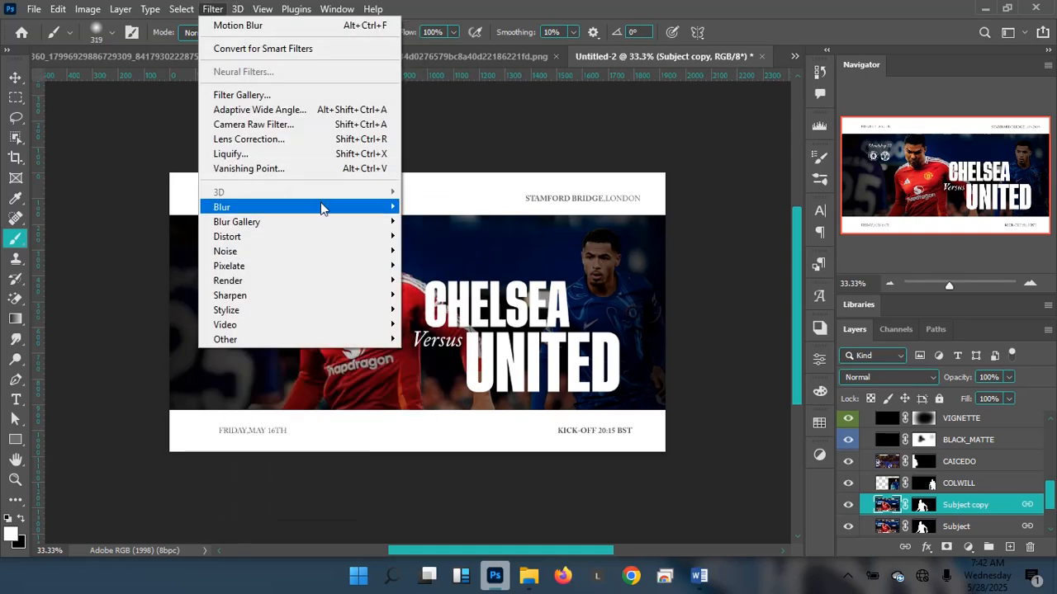
mouse_move(394, 207)
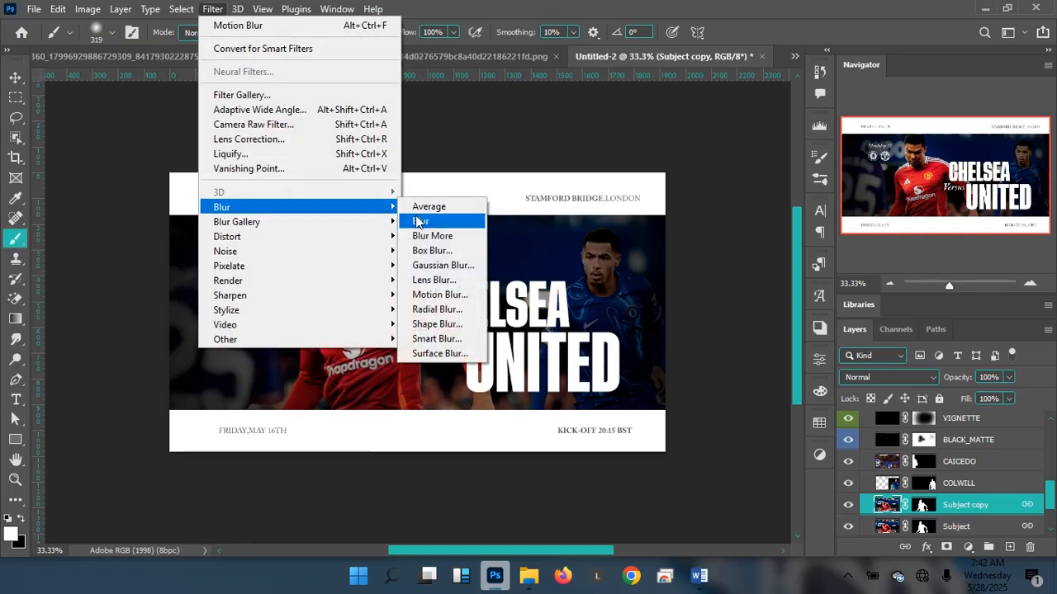
click(449, 297)
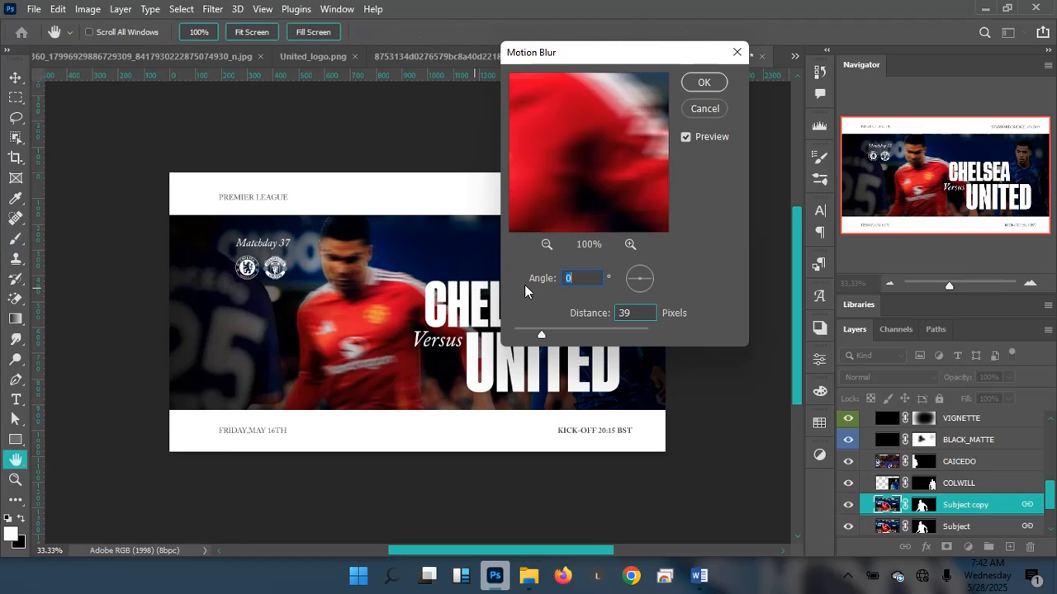
drag(542, 333, 527, 332)
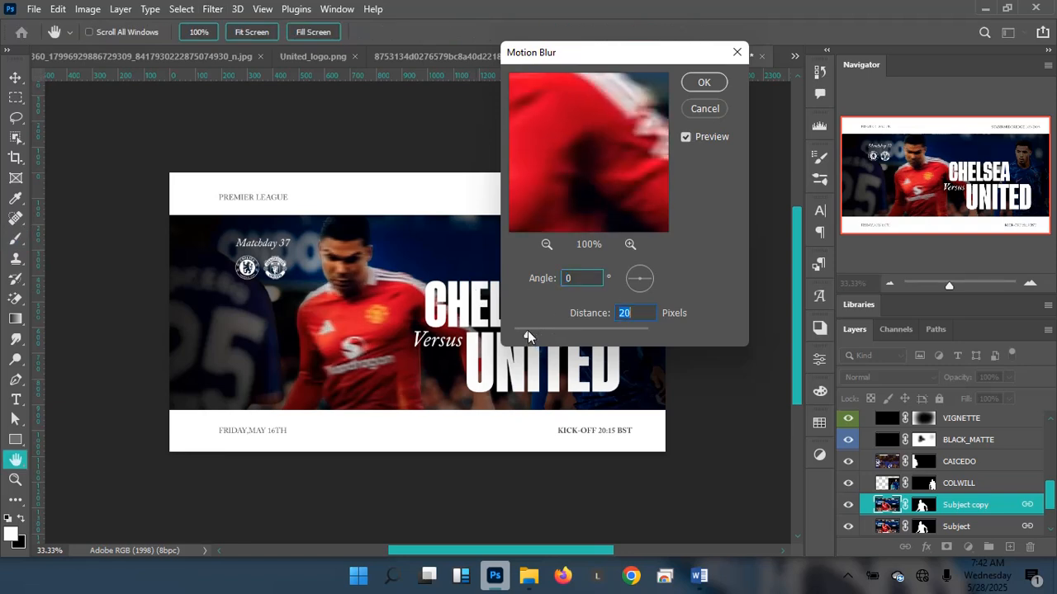
drag(528, 330, 524, 330)
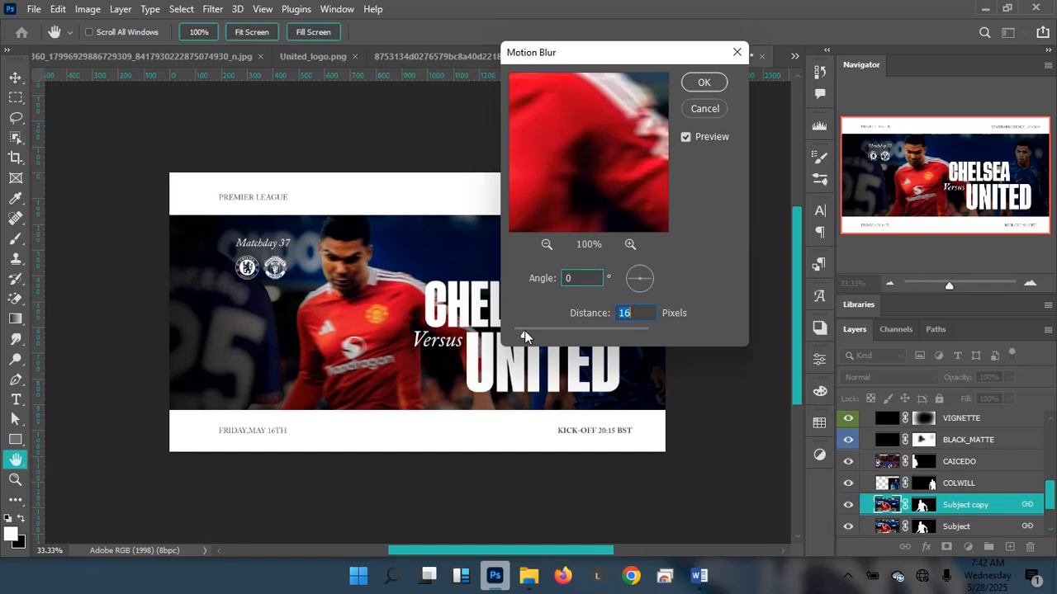
click(700, 83)
Paint black on the Subject copy mask over the player's face and shirt front with a 235 px soft brush, first at 30% and then 64% opacity
key(b)
key(x)
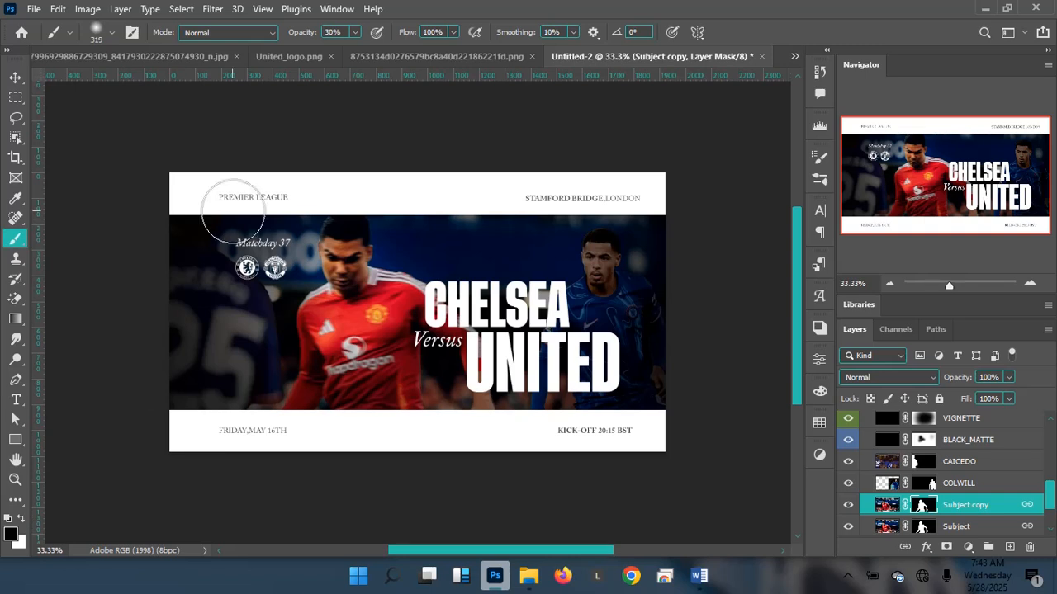
alt+drag(365, 296, 354, 296)
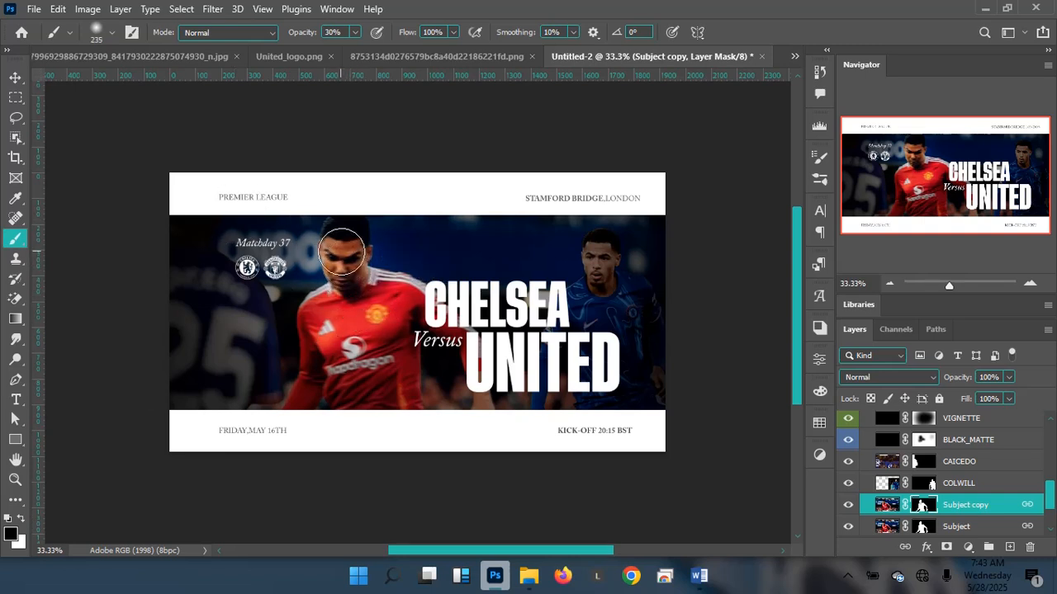
click(345, 331)
mouse_move(361, 348)
mouse_down()
mouse_move(358, 314)
mouse_move(358, 343)
mouse_move(336, 346)
mouse_move(329, 335)
mouse_move(331, 297)
mouse_move(335, 344)
mouse_move(369, 309)
mouse_up()
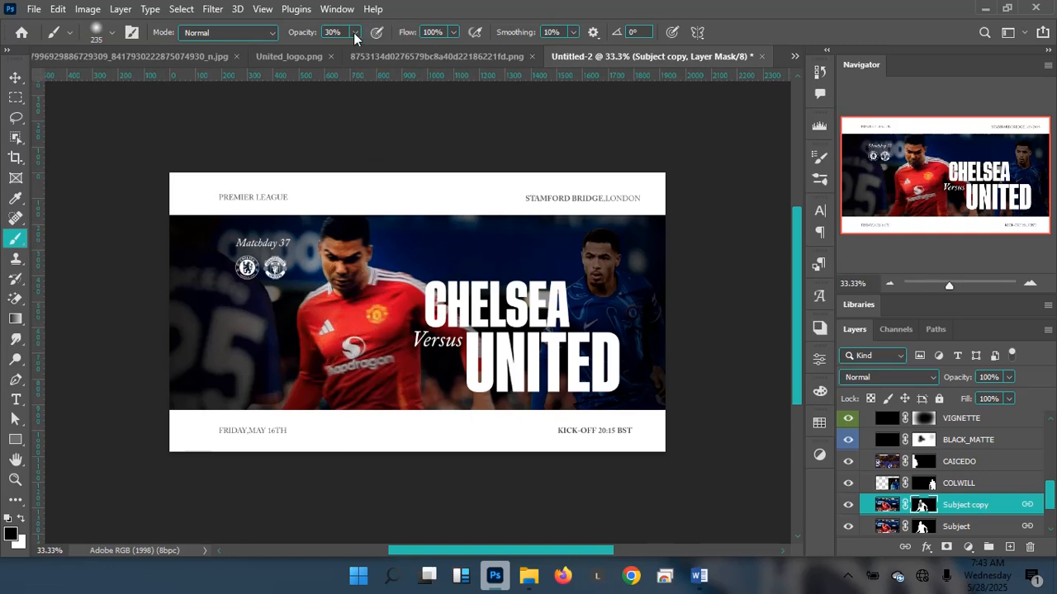
key(6)
key(4)
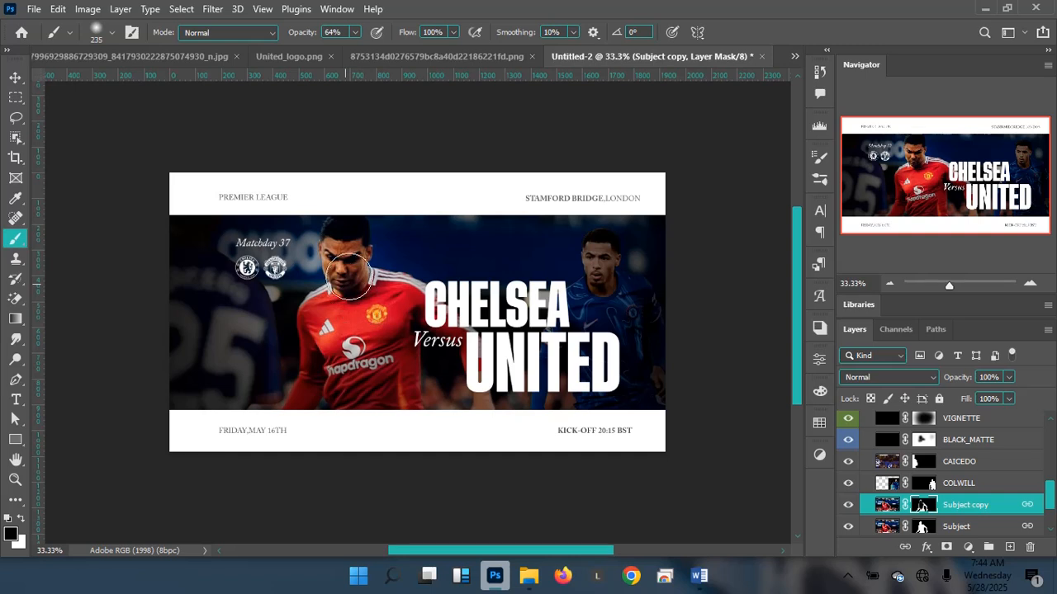
key(v)
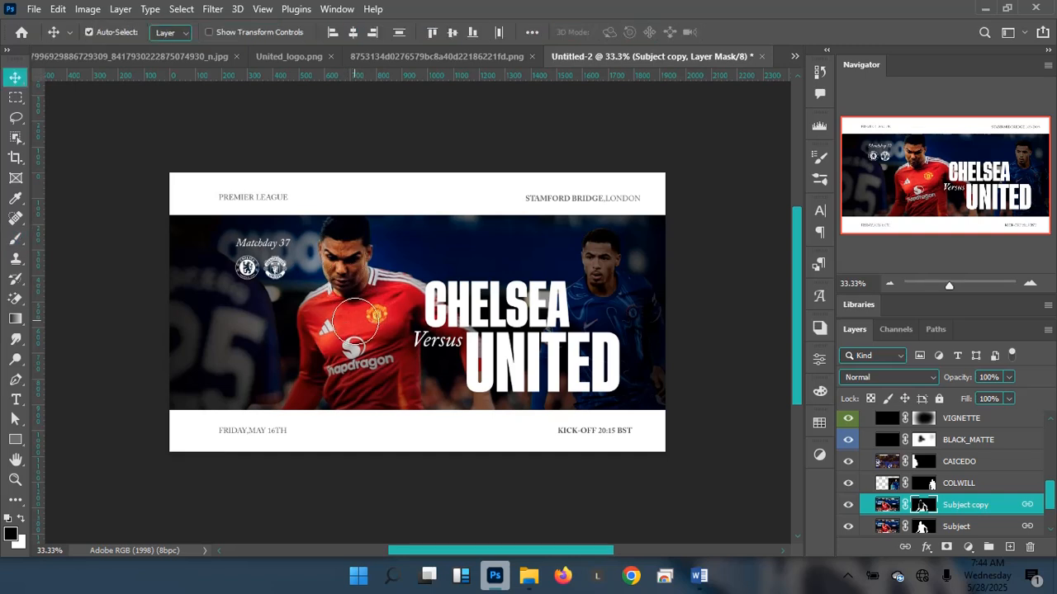
scroll(355, 322, up, 2)
scroll(355, 322, down, 2)
scroll(987, 462, up, 5)
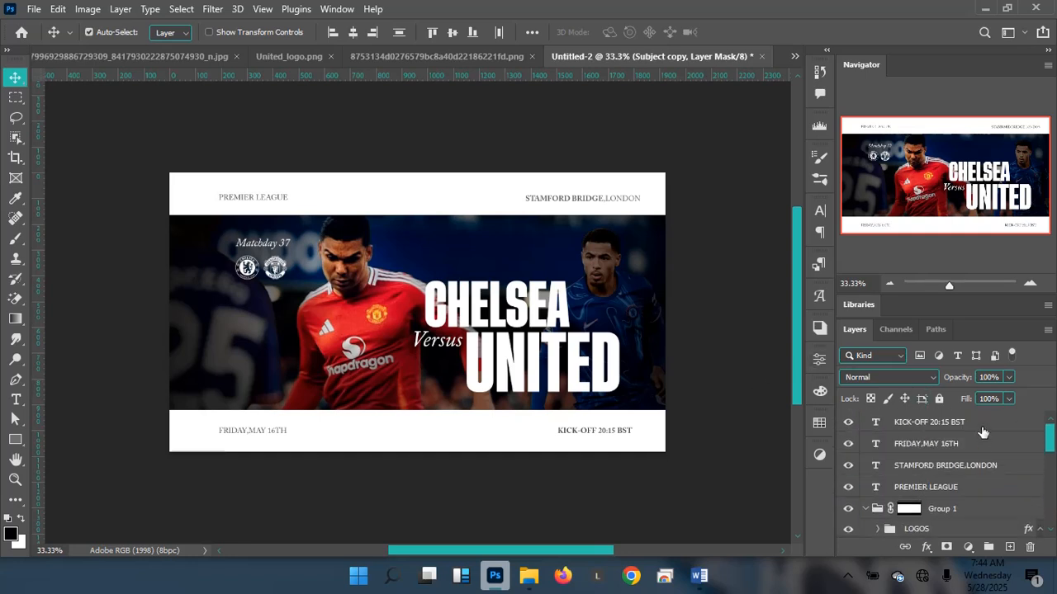
Stamp all visible layers into a new layer above the KICK-OFF 20:15 BST text layer
click(982, 431)
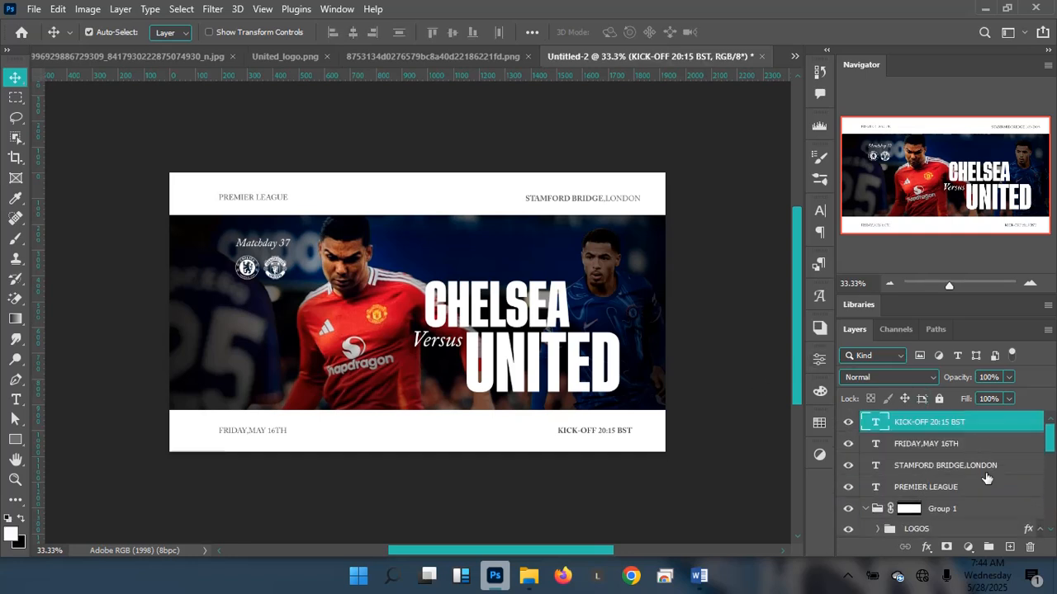
click(1009, 547)
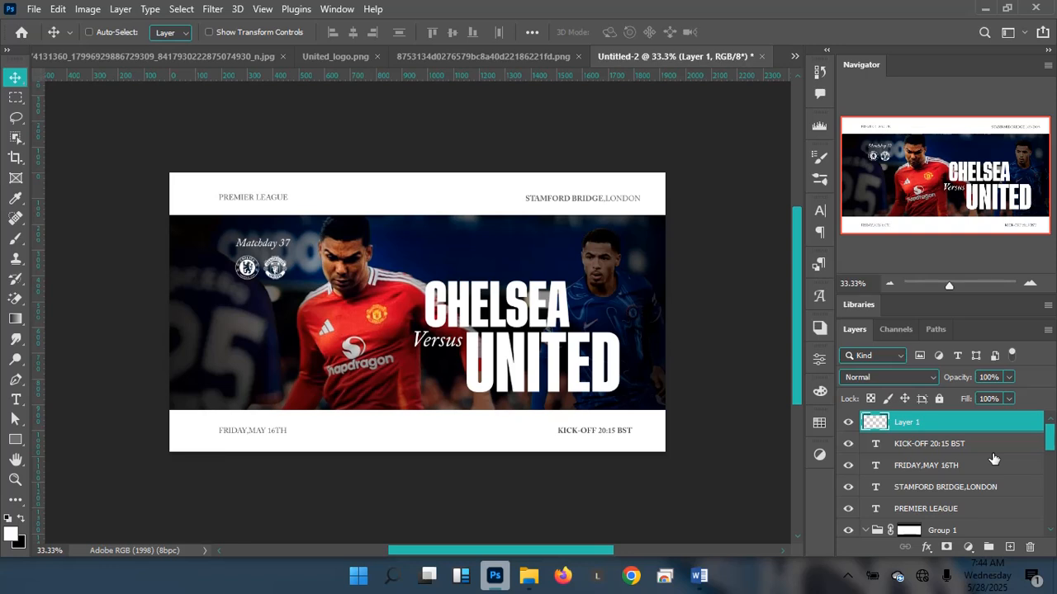
key(ctrl+alt+shift+e)
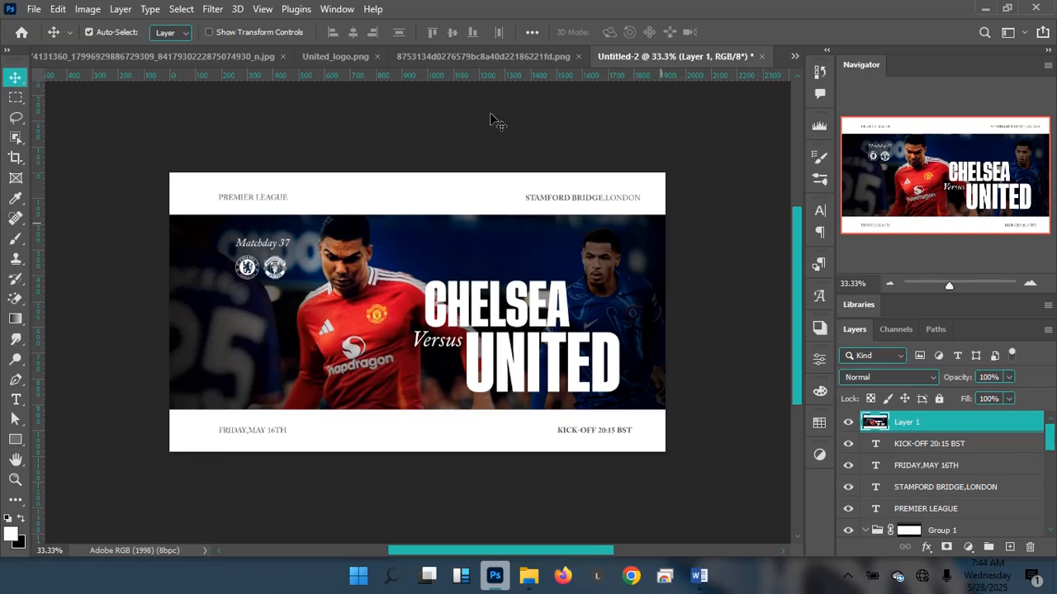
Apply an Unsharp Mask to the merged Layer 1 with amount 25%, radius 3.0 pixels and threshold 0
click(212, 9)
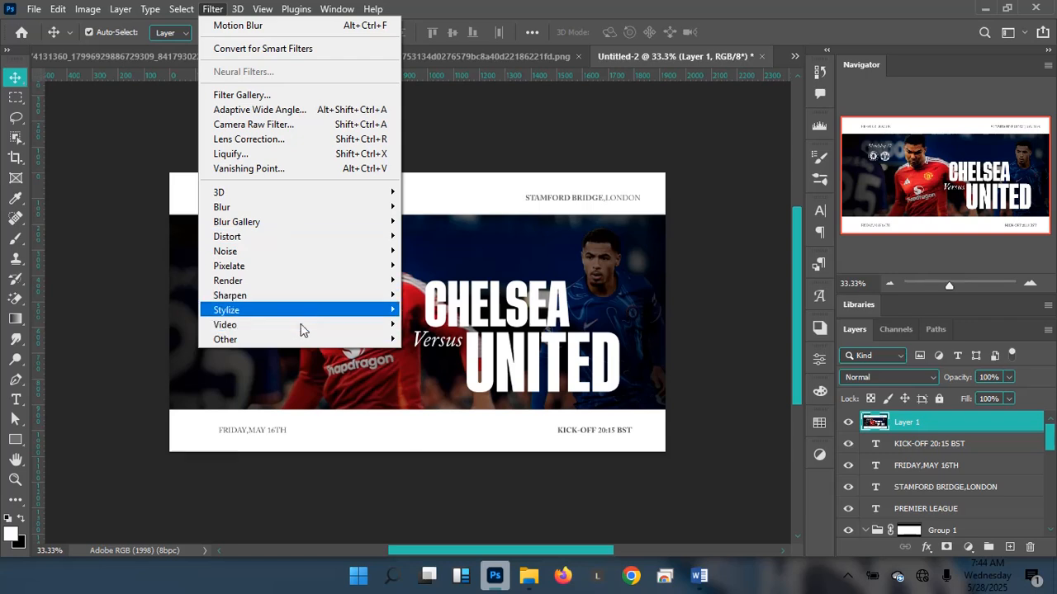
mouse_move(346, 297)
click(443, 375)
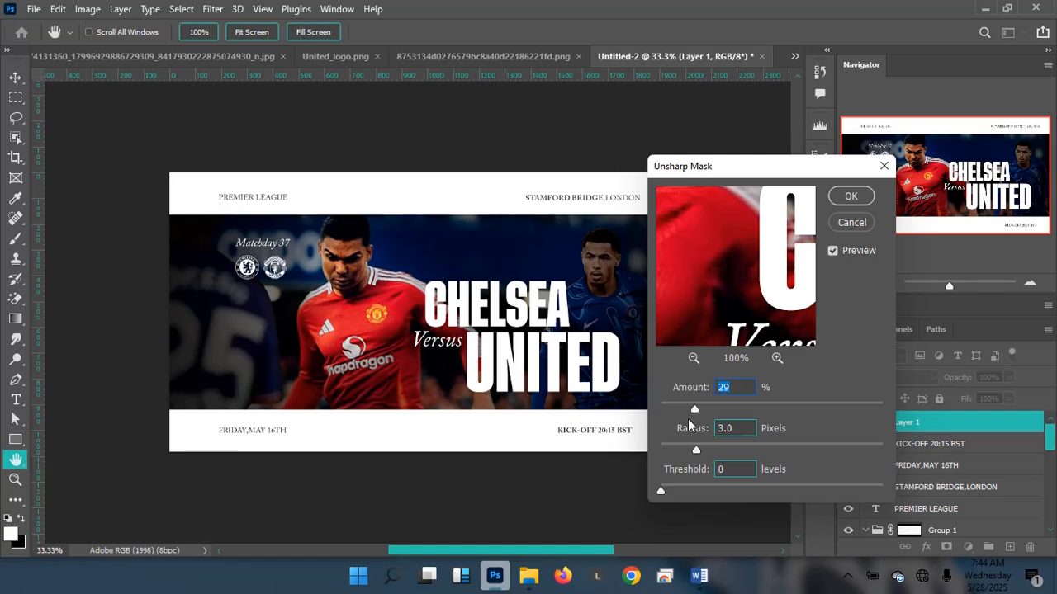
drag(686, 407, 690, 407)
drag(769, 312, 754, 319)
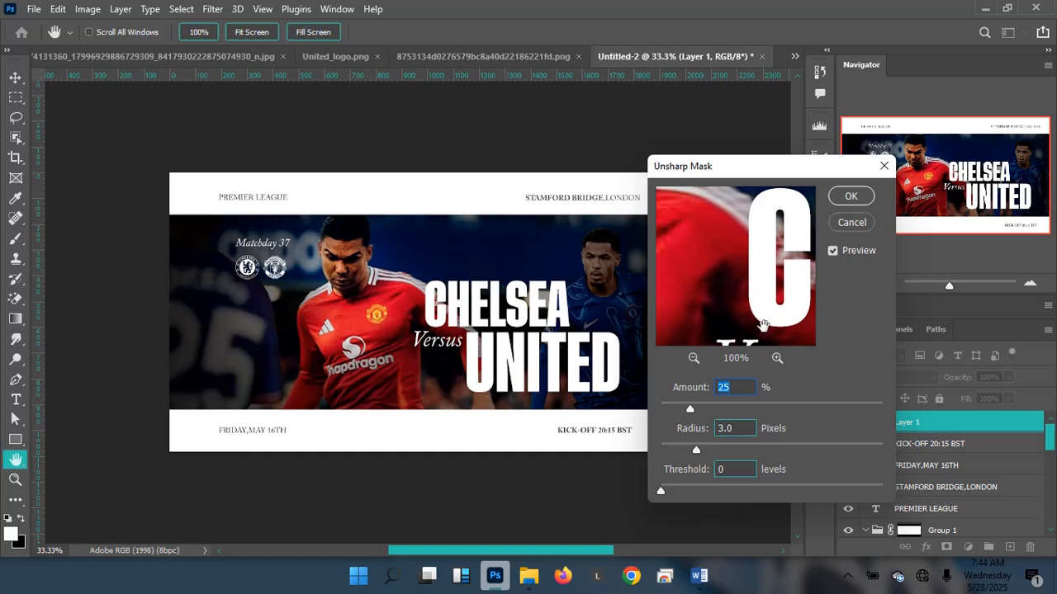
click(851, 197)
Check the sharpened banner up close and at full view, and delete the merged Layer 1
key(ctrl+plus)
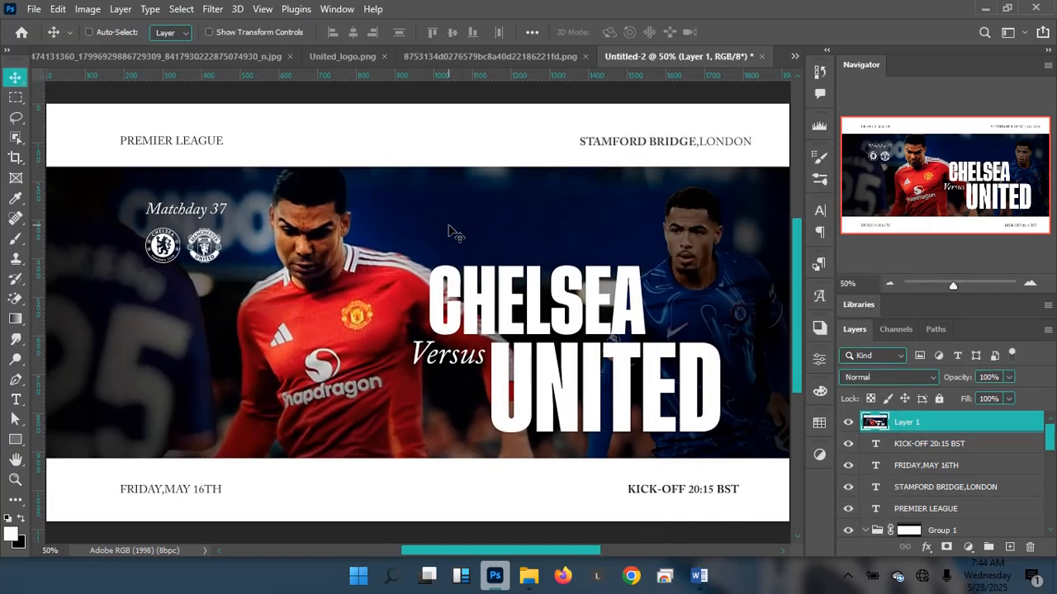
key(ctrl+minus)
key(ctrl)
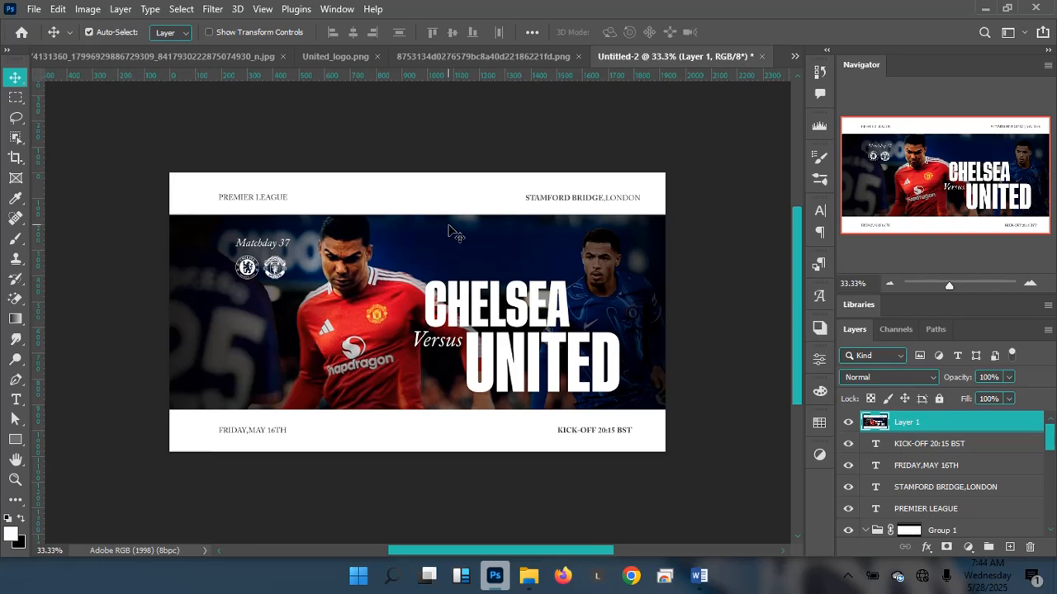
key(ctrl+plus)
key(ctrl+minus)
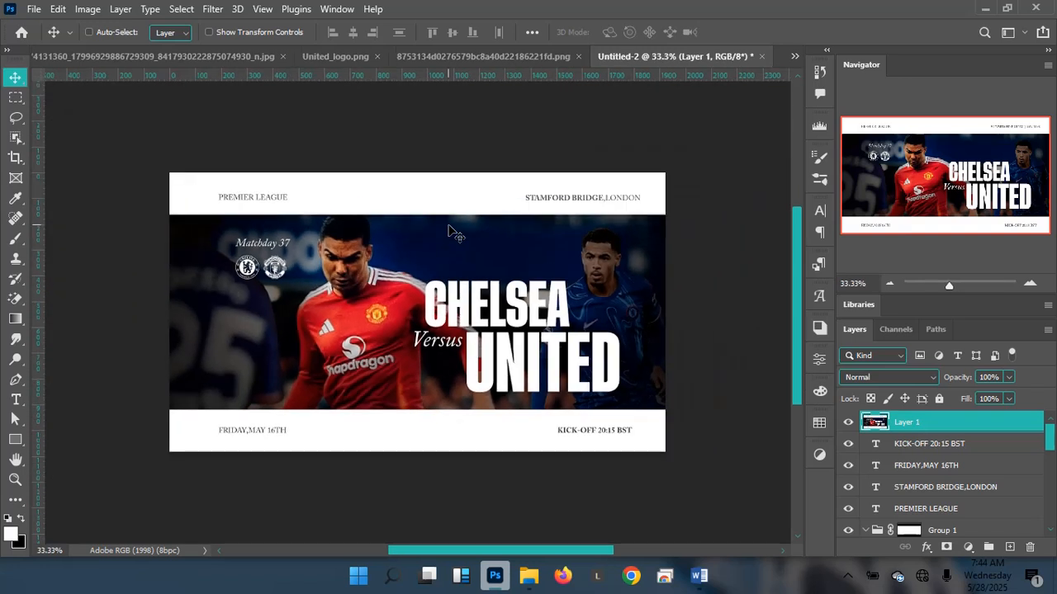
key(Delete)
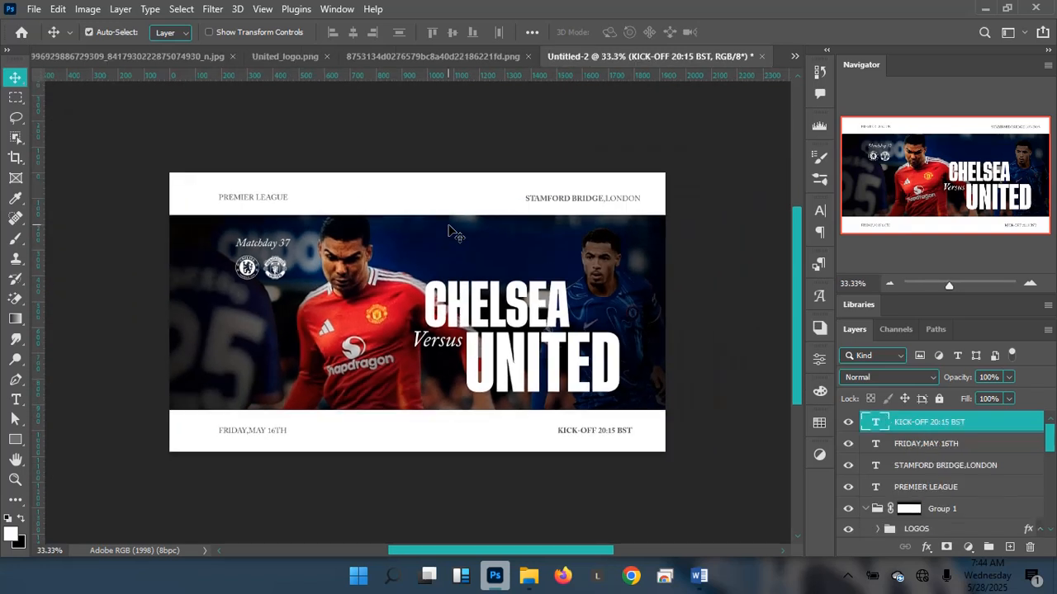
Hide the interface panels and examine the whole banner at 50% zoom
key(ctrl+plus)
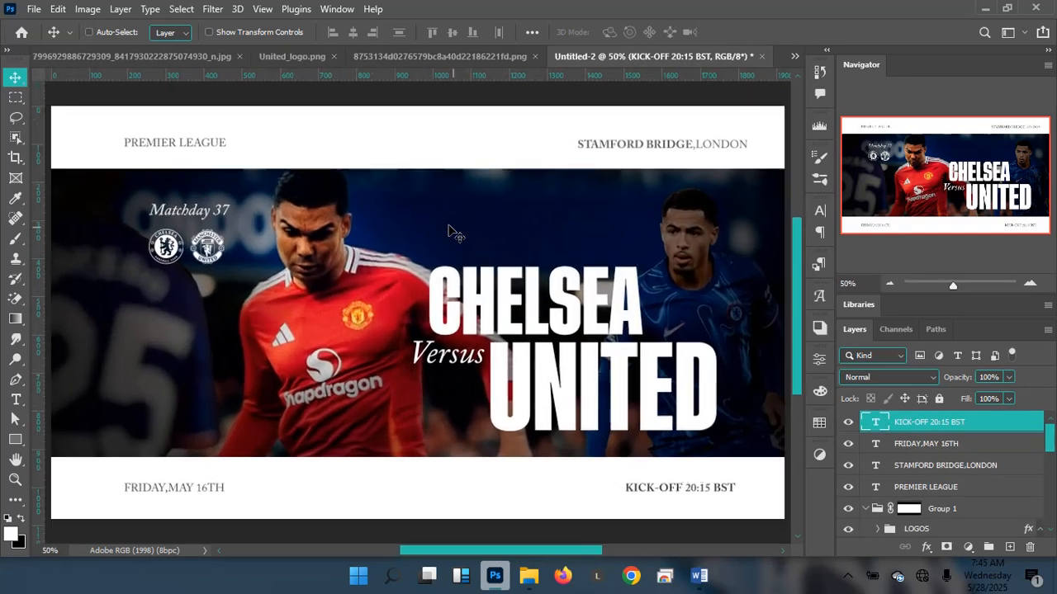
key(ctrl+minus)
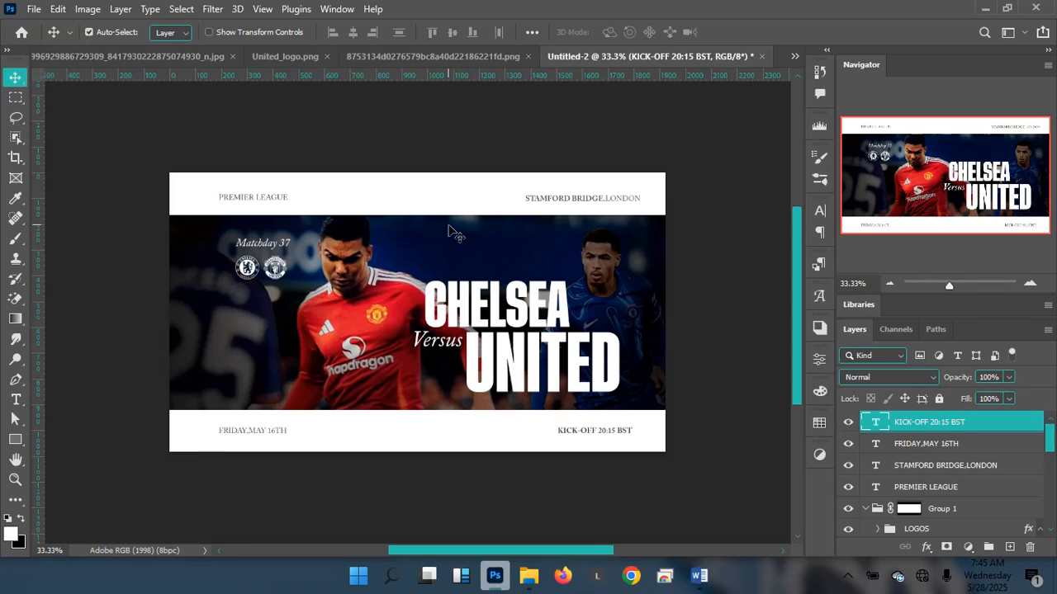
key(Tab)
key(ctrl+plus)
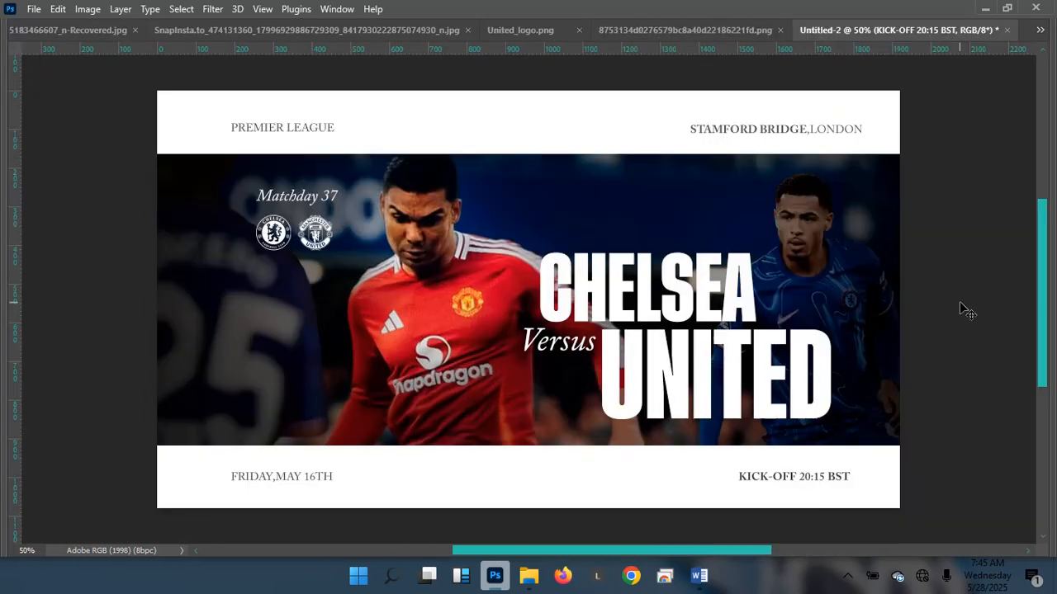